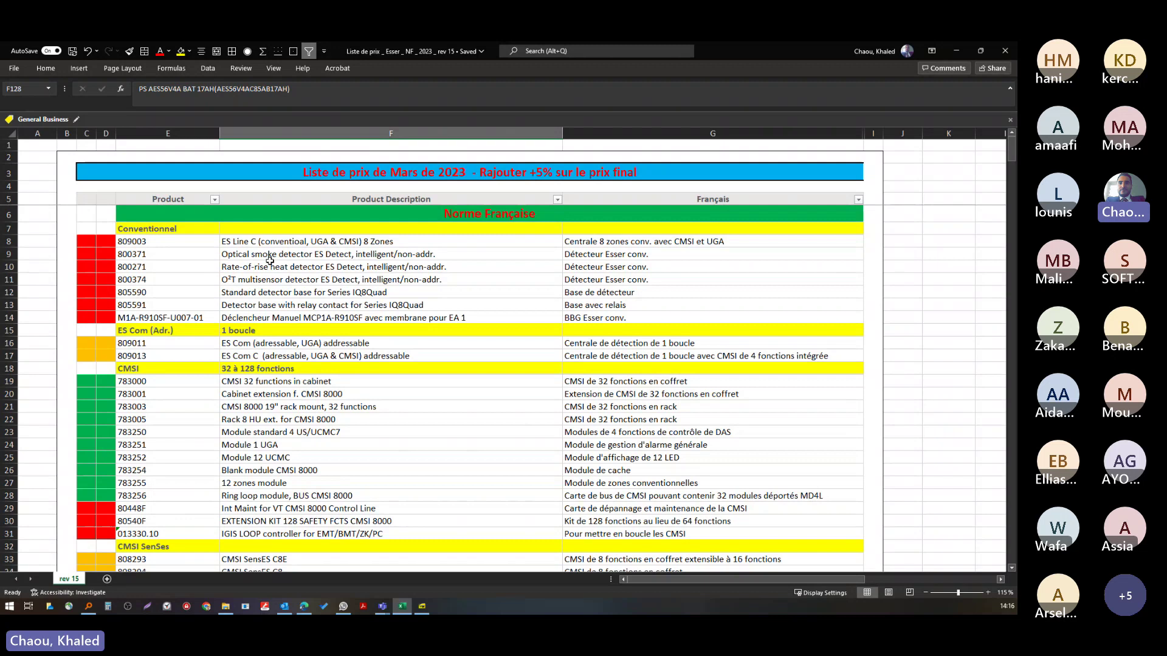
# - Examine the product sections of the Norme Française part of the price list, from Conventionnel to Extinction, and return to its start
pyautogui.scroll(-13, 270, 260)
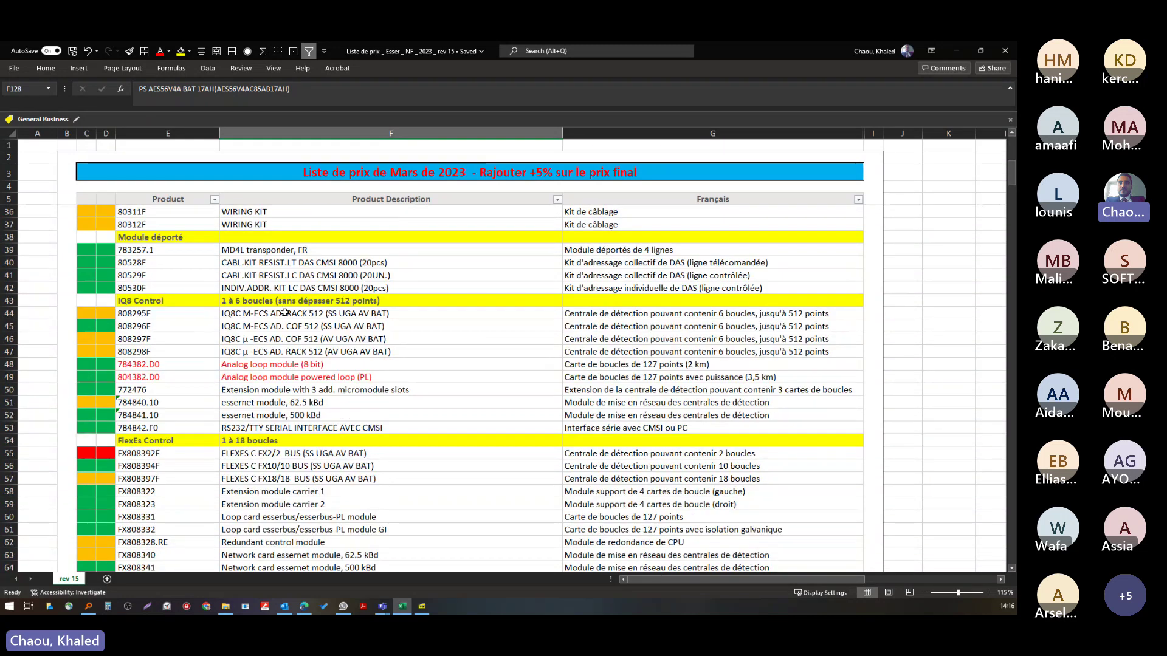
pyautogui.scroll(-2, 284, 309)
pyautogui.scroll(-4, 283, 310)
pyautogui.scroll(-6, 191, 341)
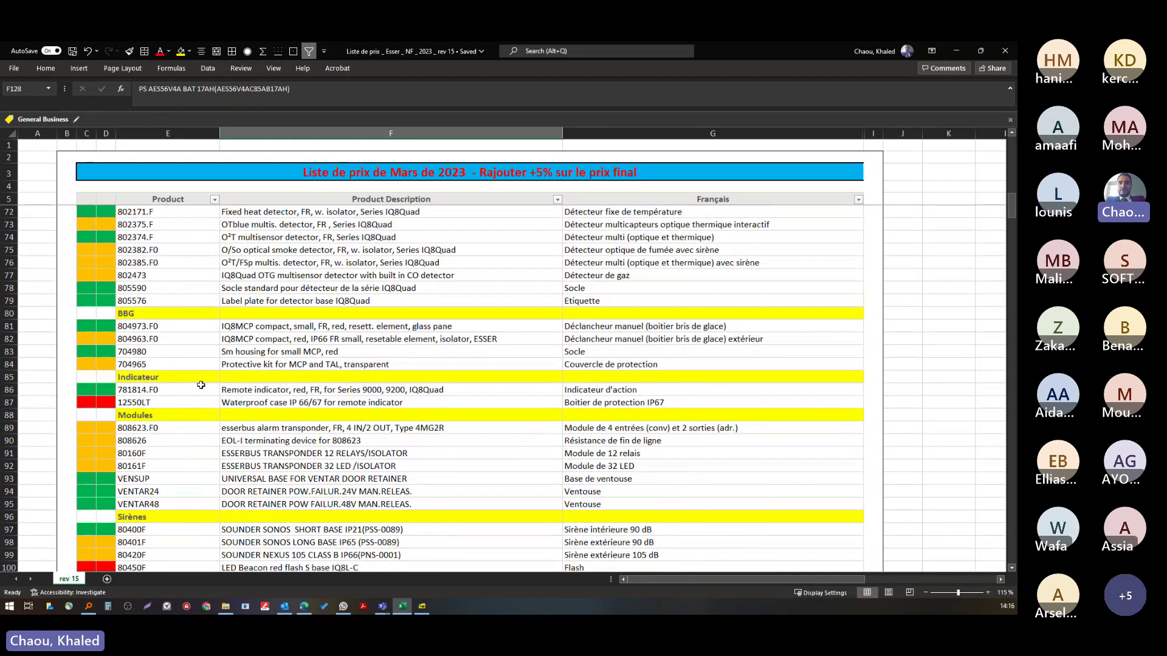
pyautogui.scroll(-6, 204, 376)
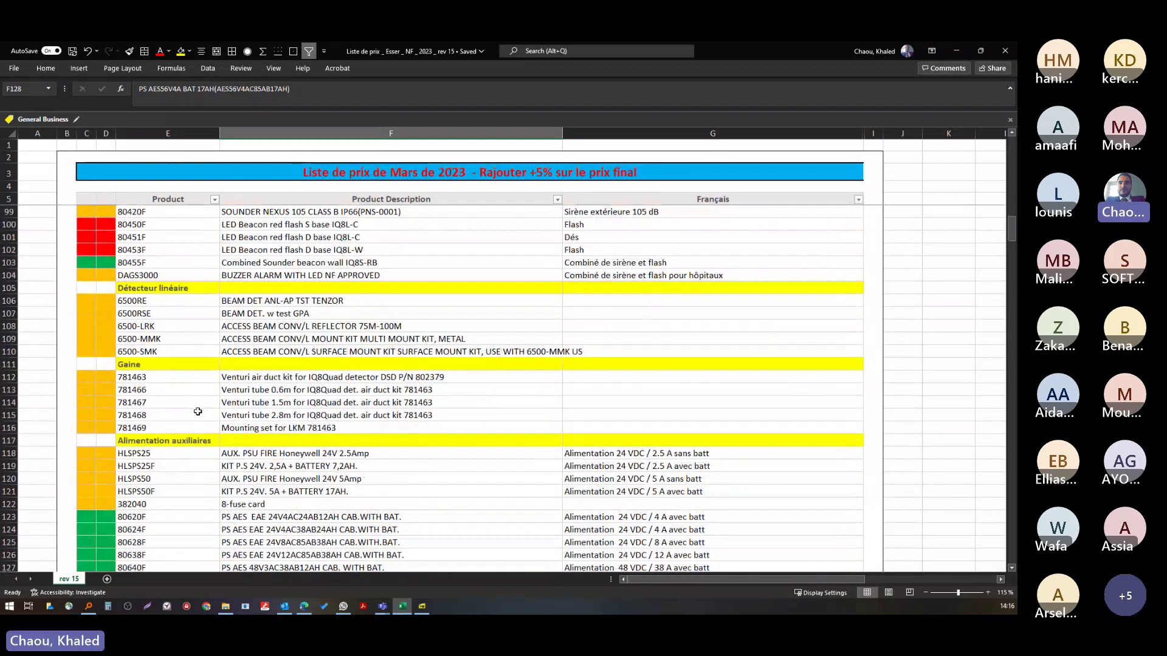
pyautogui.scroll(-4, 195, 409)
pyautogui.scroll(-4, 194, 420)
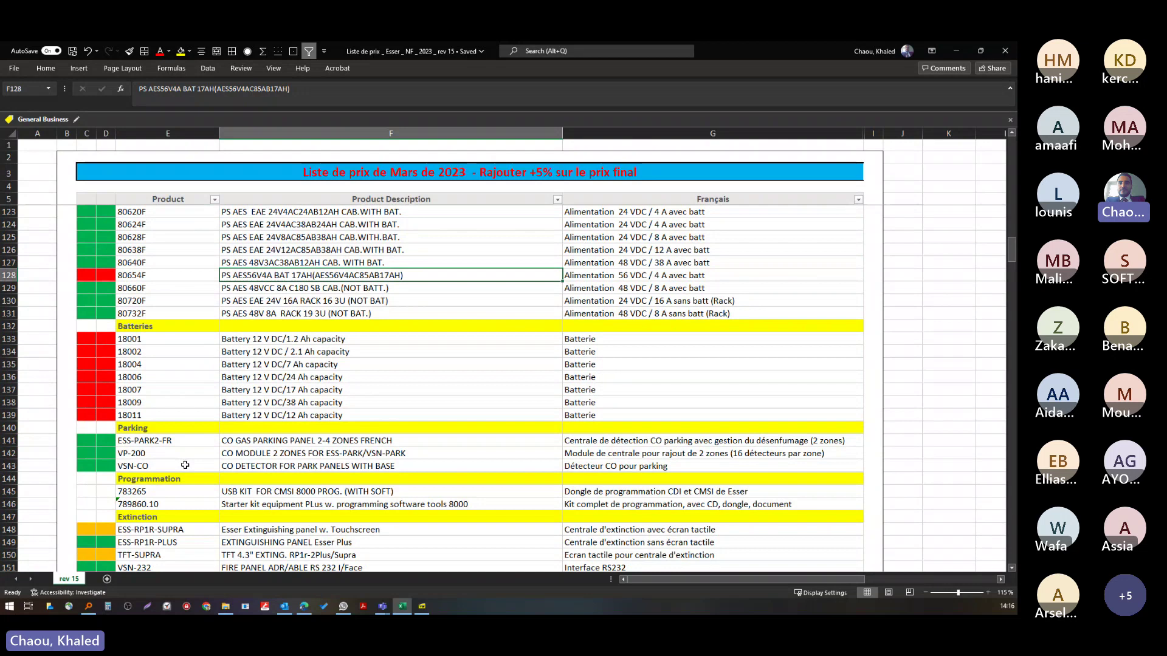
pyautogui.scroll(-8, 186, 464)
pyautogui.scroll(10, 181, 451)
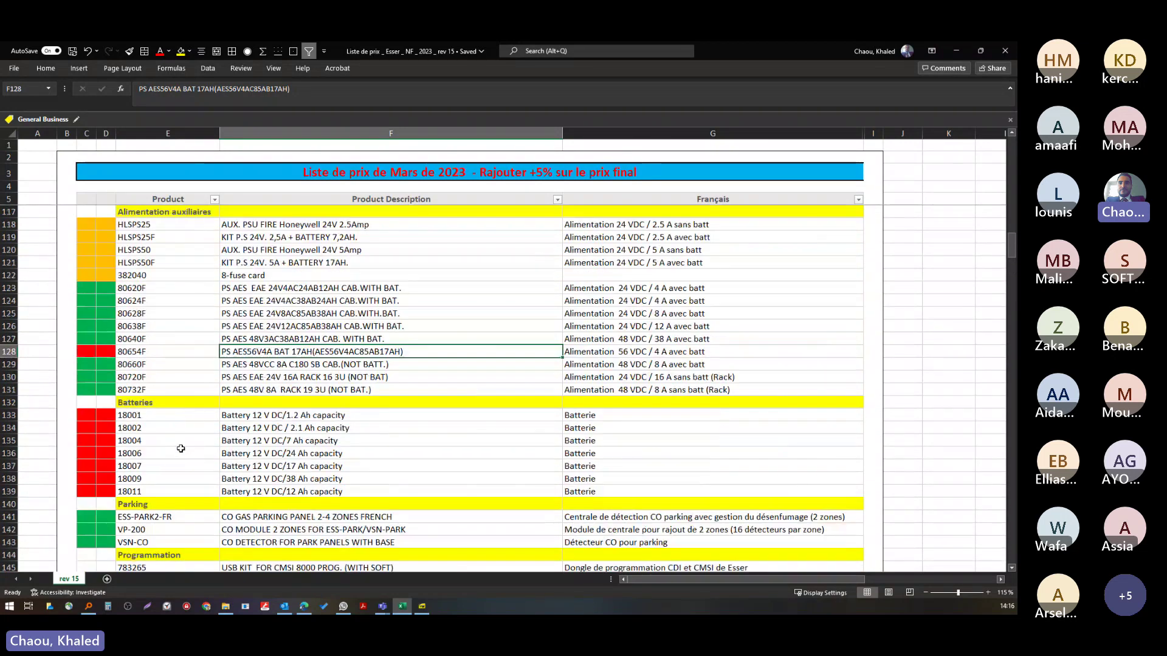
pyautogui.scroll(20, 181, 448)
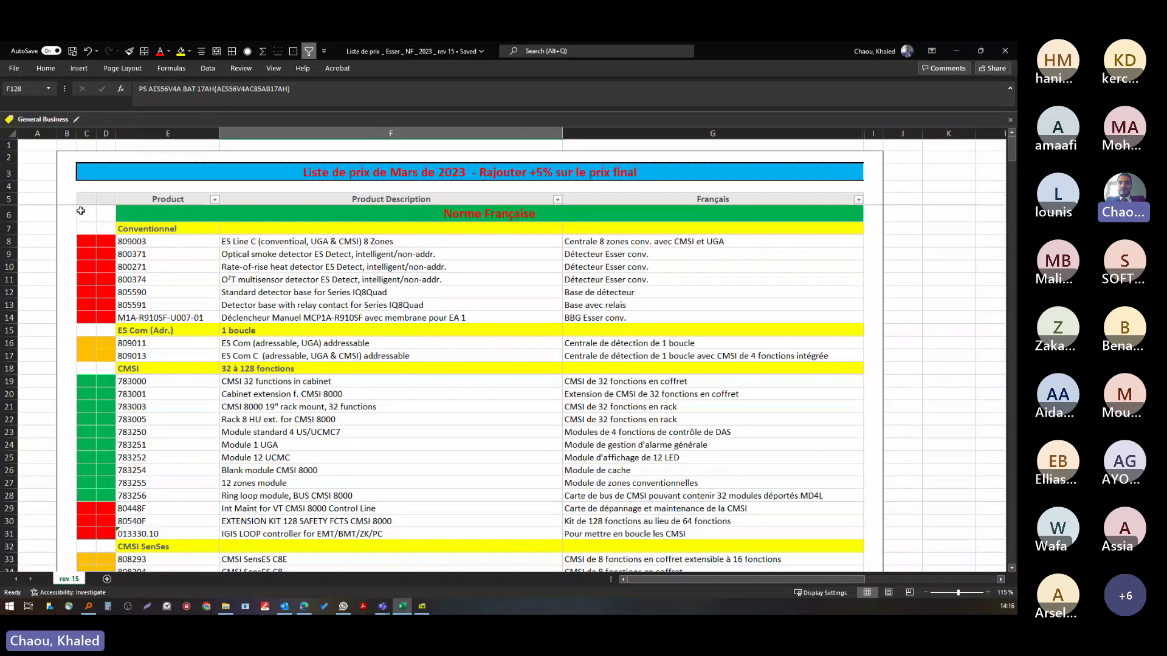
pyautogui.hotkey('ctrl', 'Home')
# - Select the Norme Française product rows 7 to 163, the Norme Anglaise heading, and the product rows 165 to 496 beneath it
pyautogui.moveTo(168, 229); pyautogui.dragTo(733, 414)
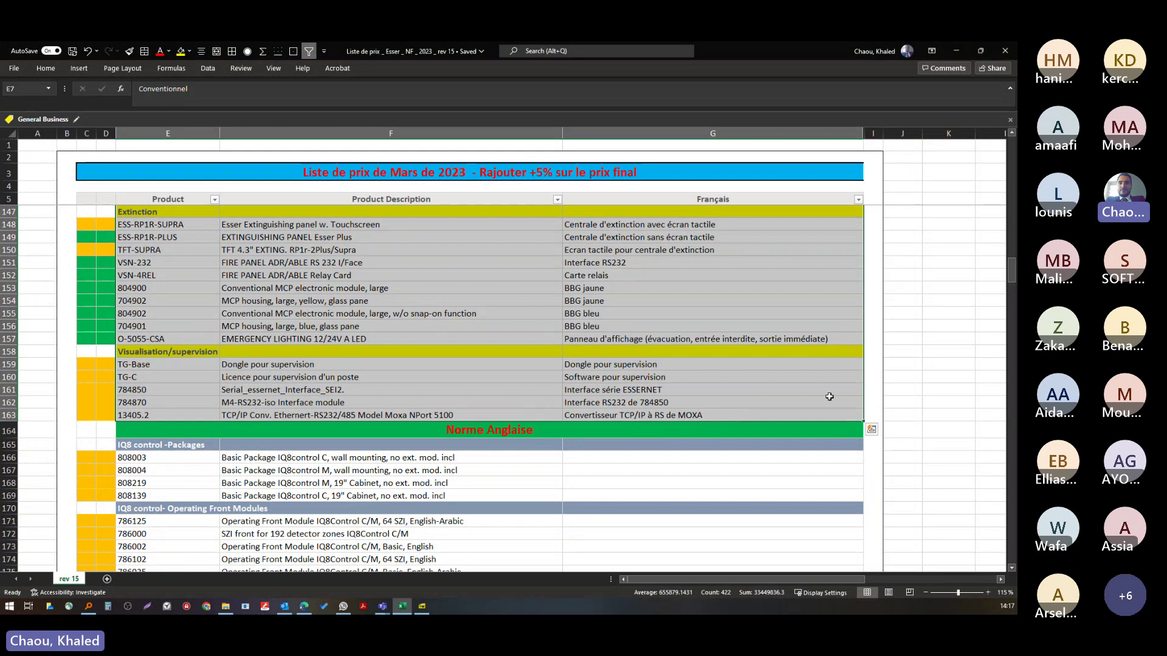
pyautogui.click(163, 430)
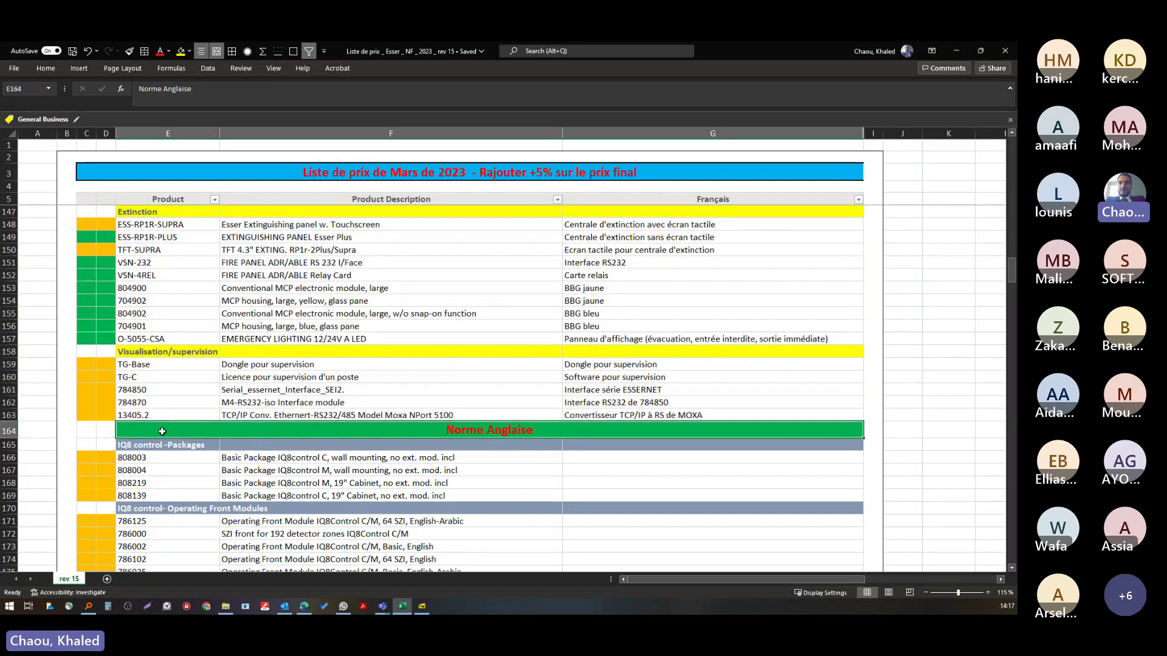
pyautogui.moveTo(161, 446); pyautogui.dragTo(698, 542)
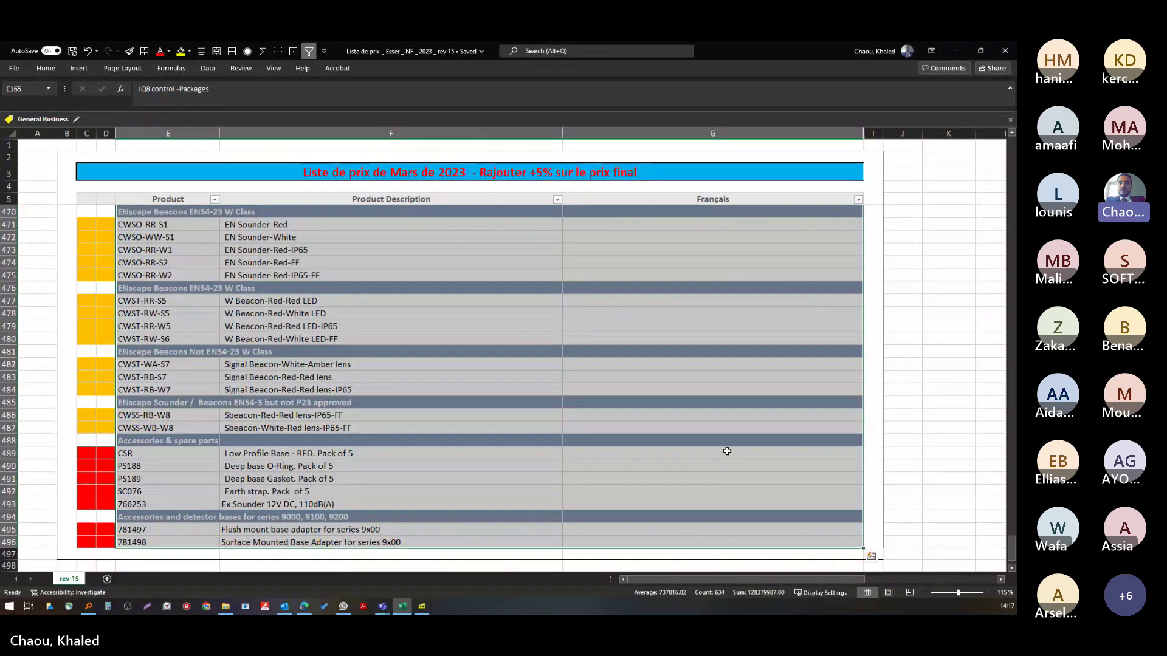
# - Color the text of the CMSI section red, from its heading in row 18 through row 31
pyautogui.moveTo(1012, 552); pyautogui.dragTo(1004, 134)
pyautogui.click(389, 224)
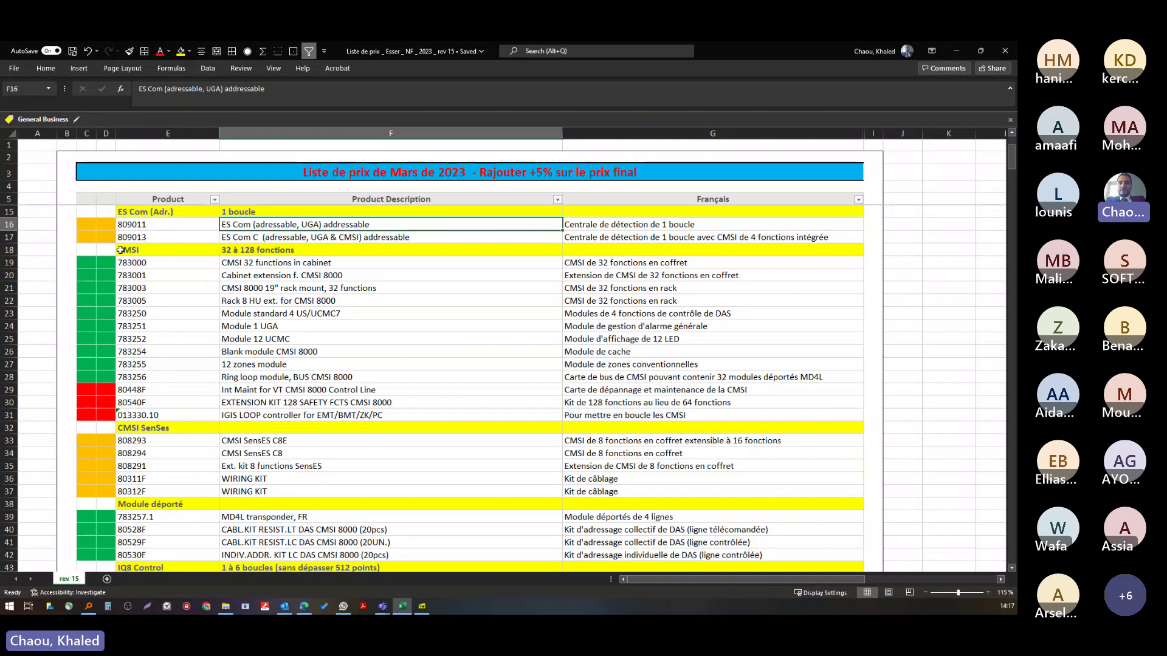
pyautogui.moveTo(109, 249); pyautogui.dragTo(687, 414)
pyautogui.click(161, 51)
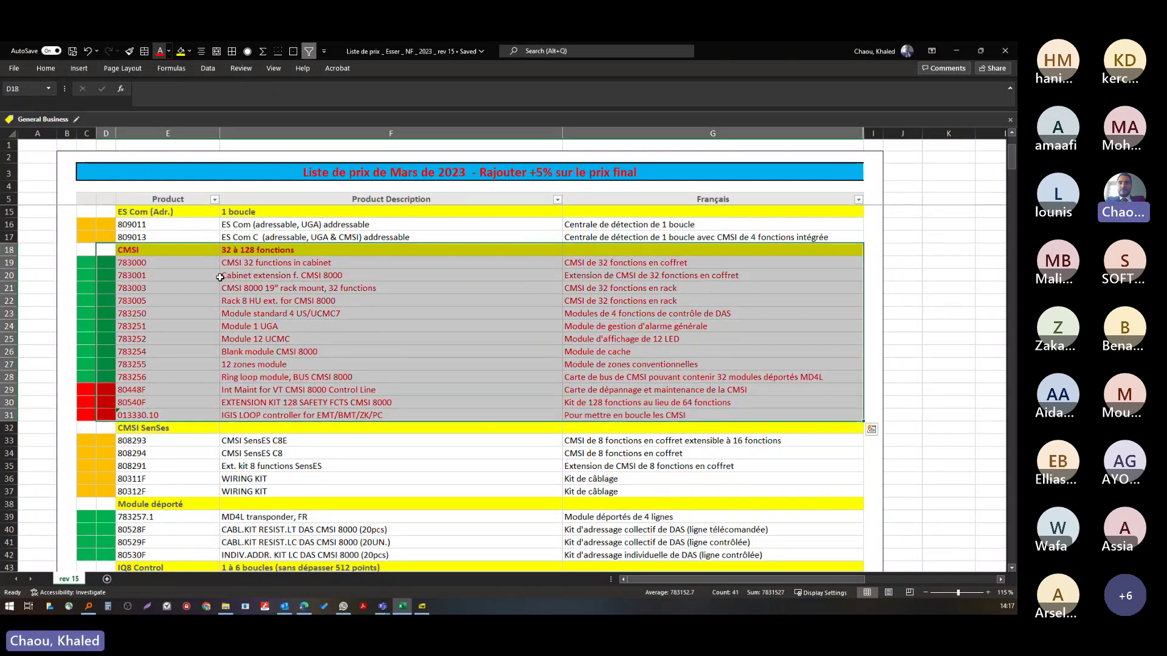
pyautogui.click(231, 288)
pyautogui.press('Down')
pyautogui.press('Down')
# - Highlight the CMSI product block, rows 18 to 31, and go over its items
pyautogui.moveTo(140, 250); pyautogui.dragTo(685, 414)
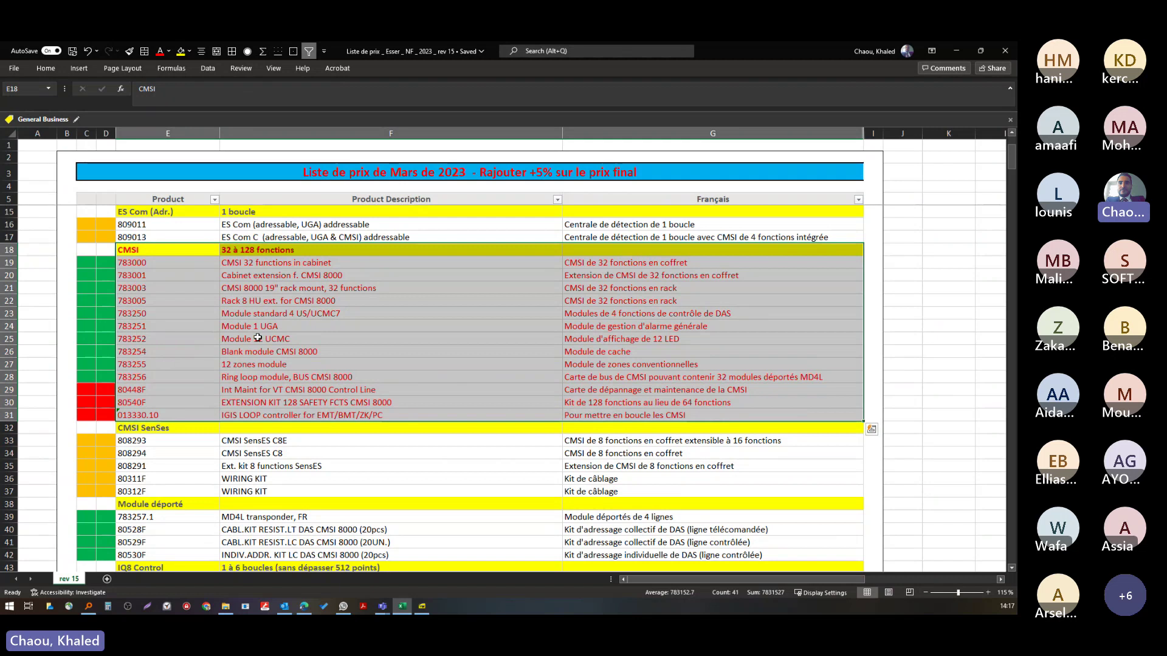
pyautogui.click(183, 275)
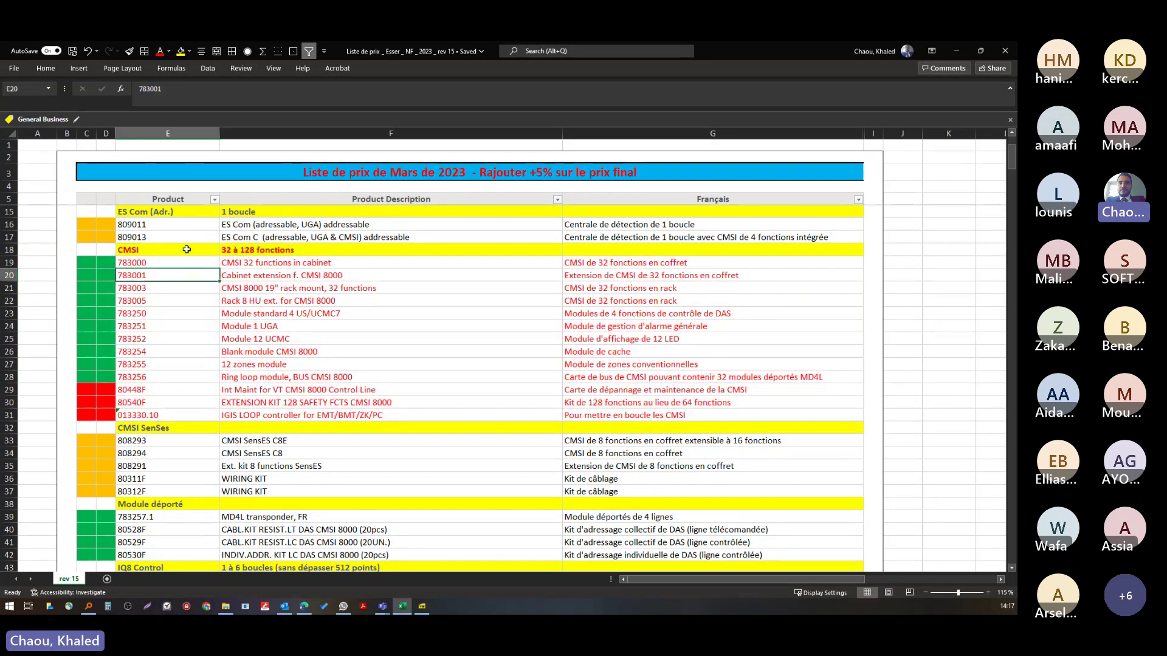
pyautogui.moveTo(187, 250); pyautogui.dragTo(623, 415)
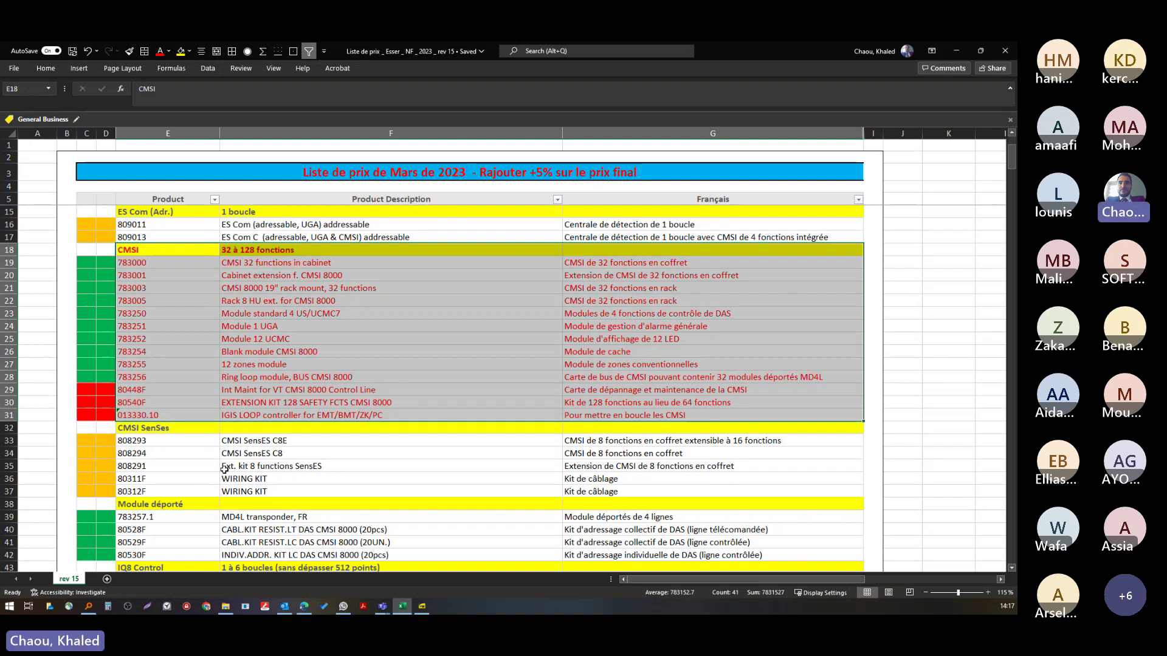
pyautogui.click(176, 337)
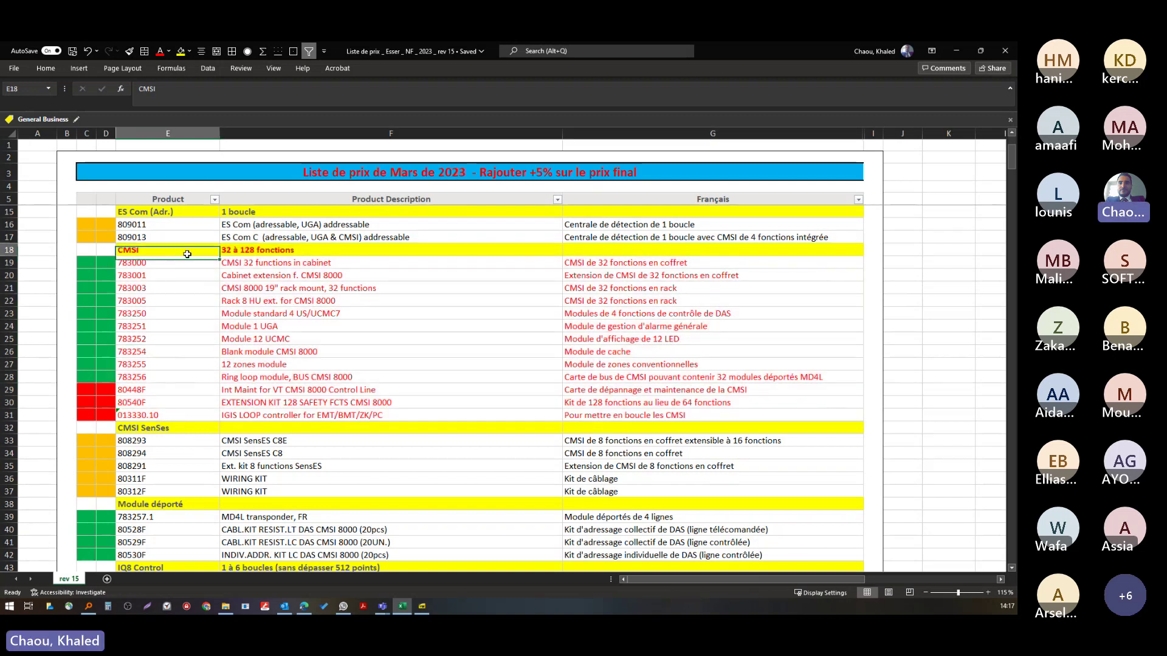
pyautogui.moveTo(187, 252); pyautogui.dragTo(718, 417)
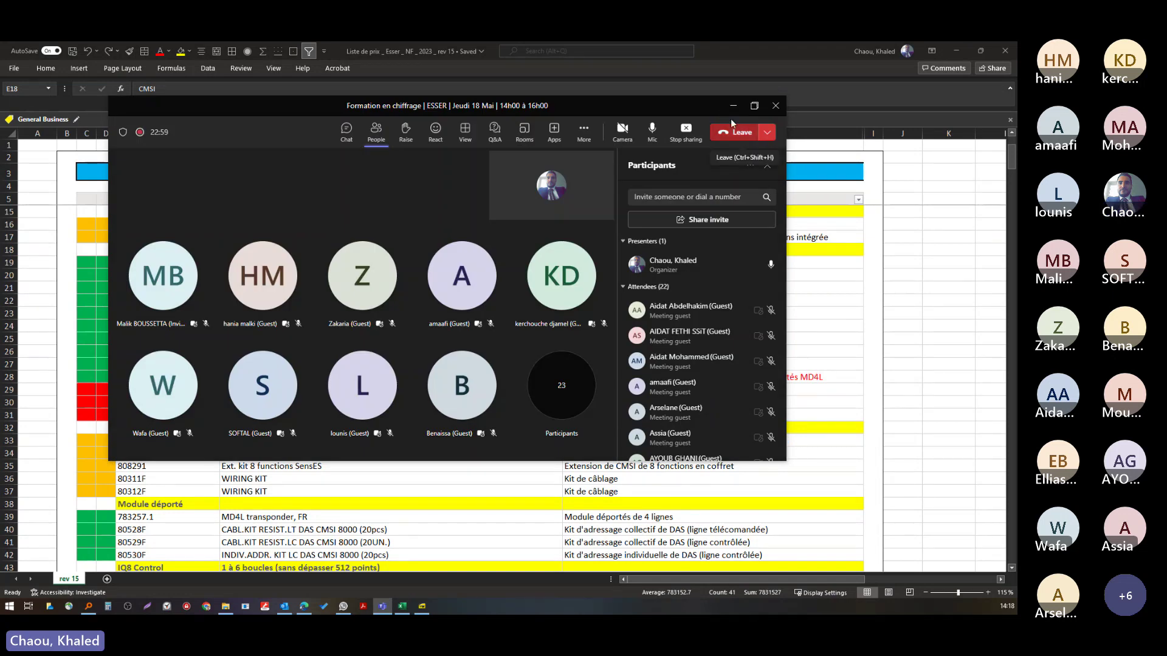
# - Enlarge the Teams meeting window and view the full list of attendees
pyautogui.click(754, 106)
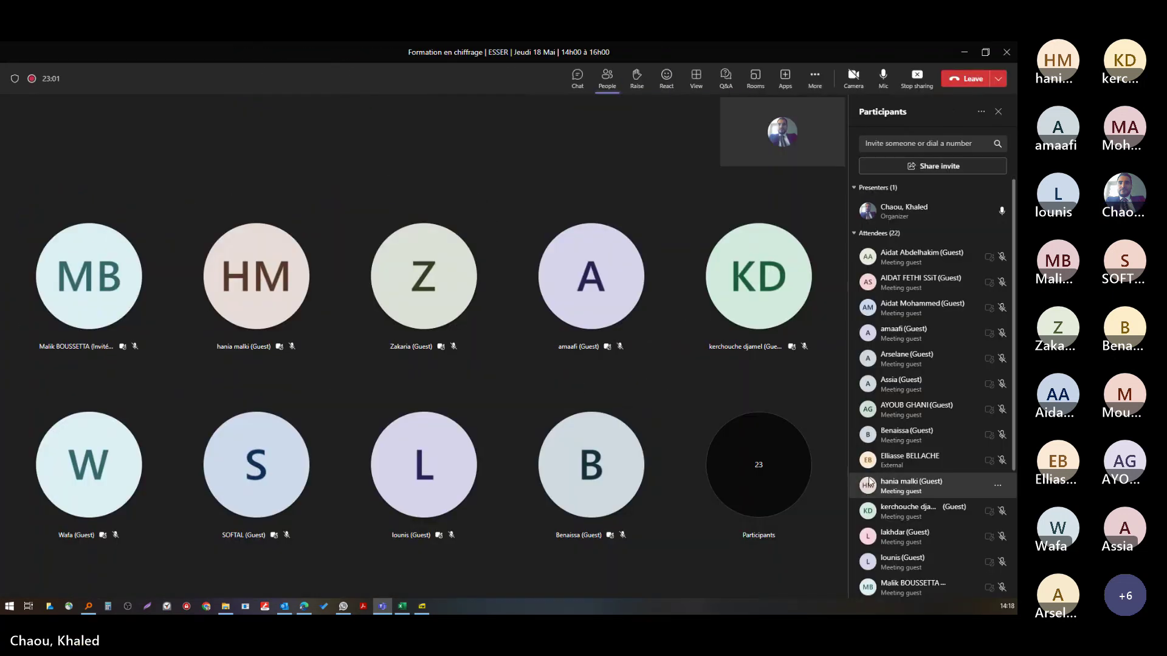
pyautogui.moveTo(872, 485)
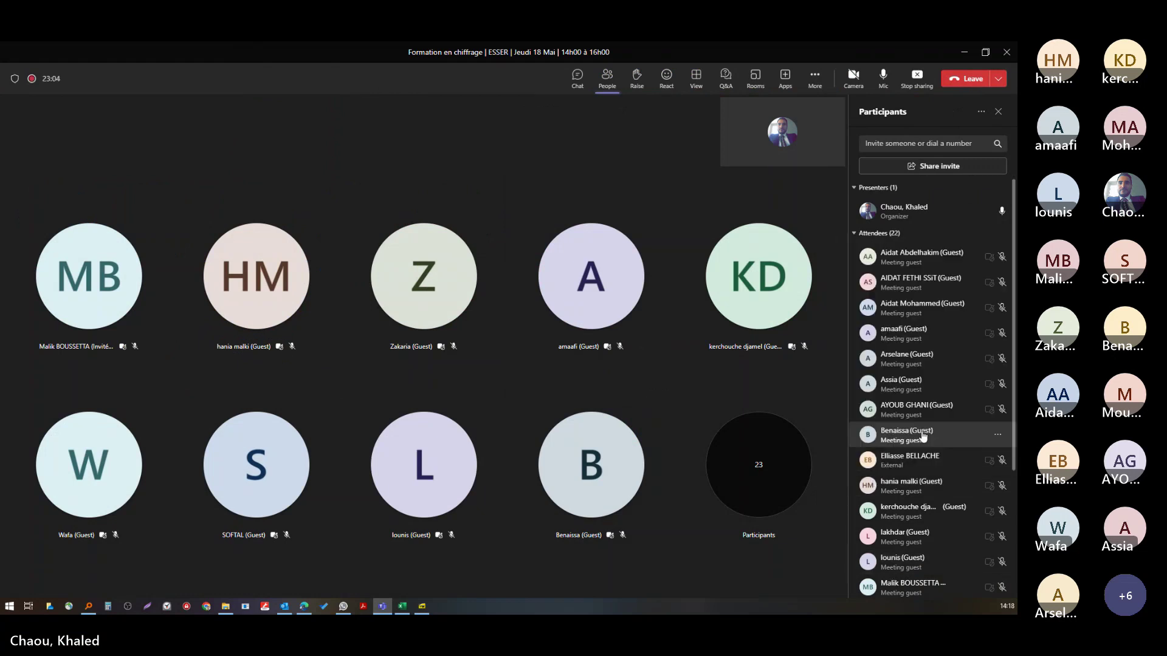
pyautogui.scroll(-3, 915, 534)
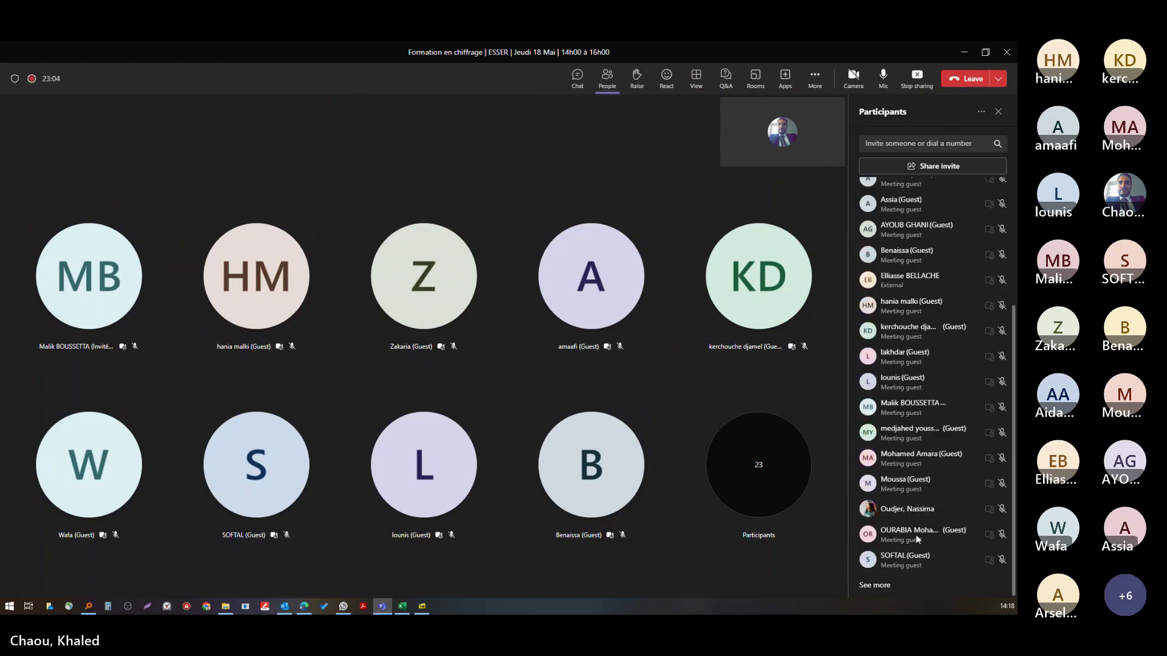
pyautogui.click(878, 585)
pyautogui.scroll(3, 900, 459)
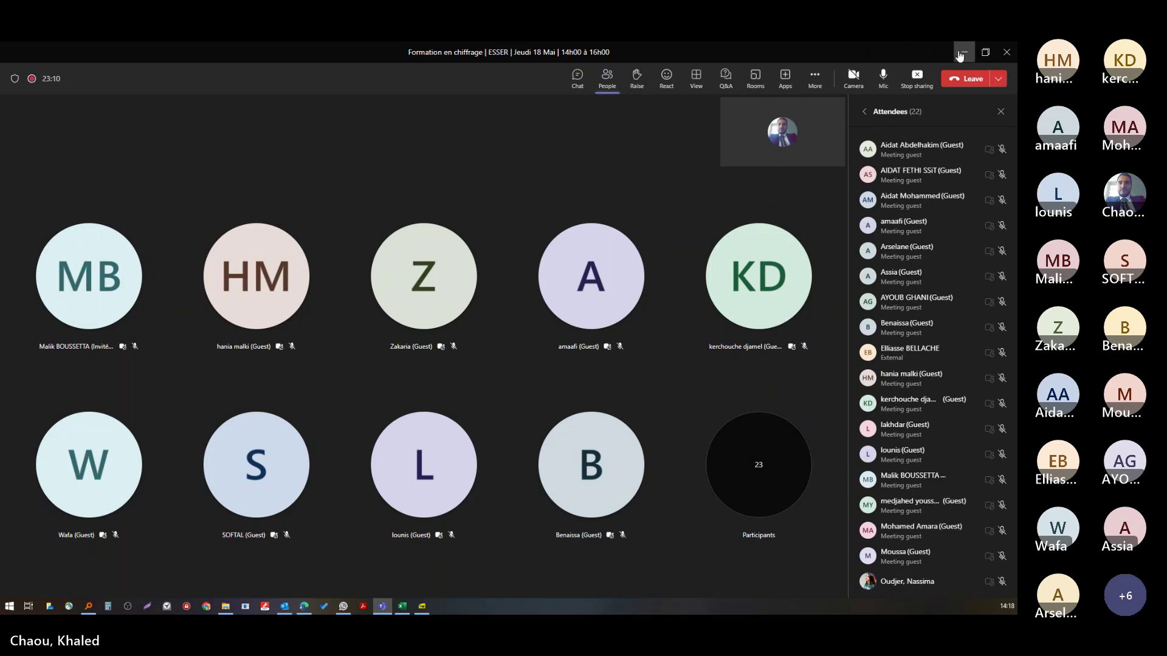
# - Mute the microphone, minimize the meeting window, and unmute the microphone
pyautogui.hotkey('ctrl', 'shift', 'm')
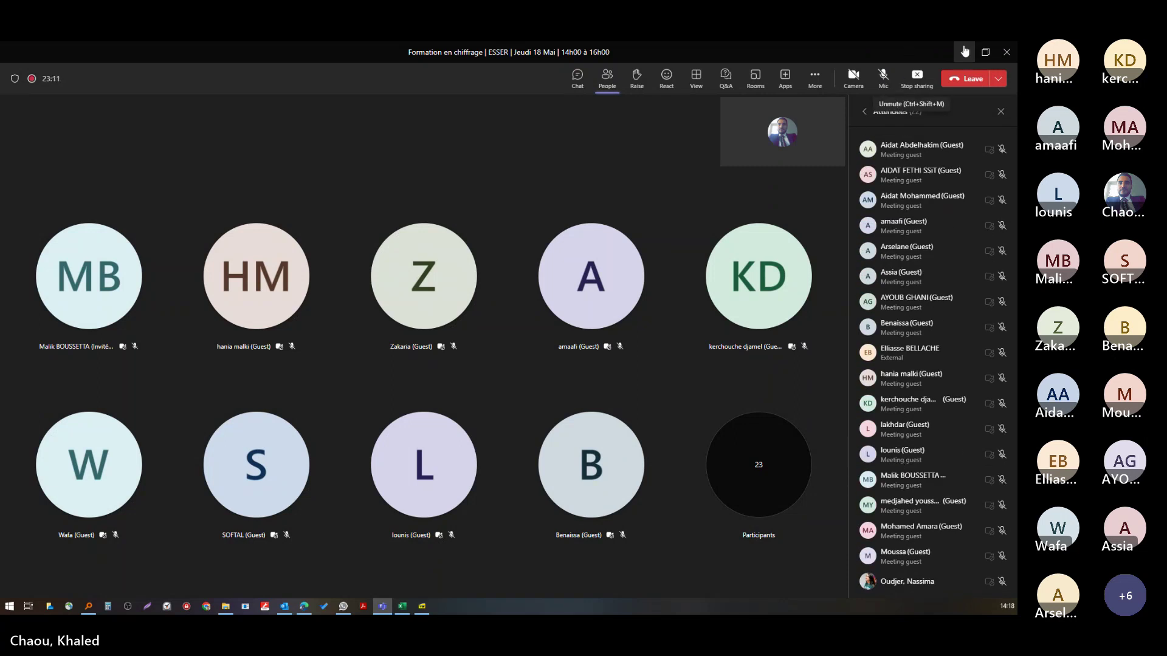
pyautogui.click(964, 53)
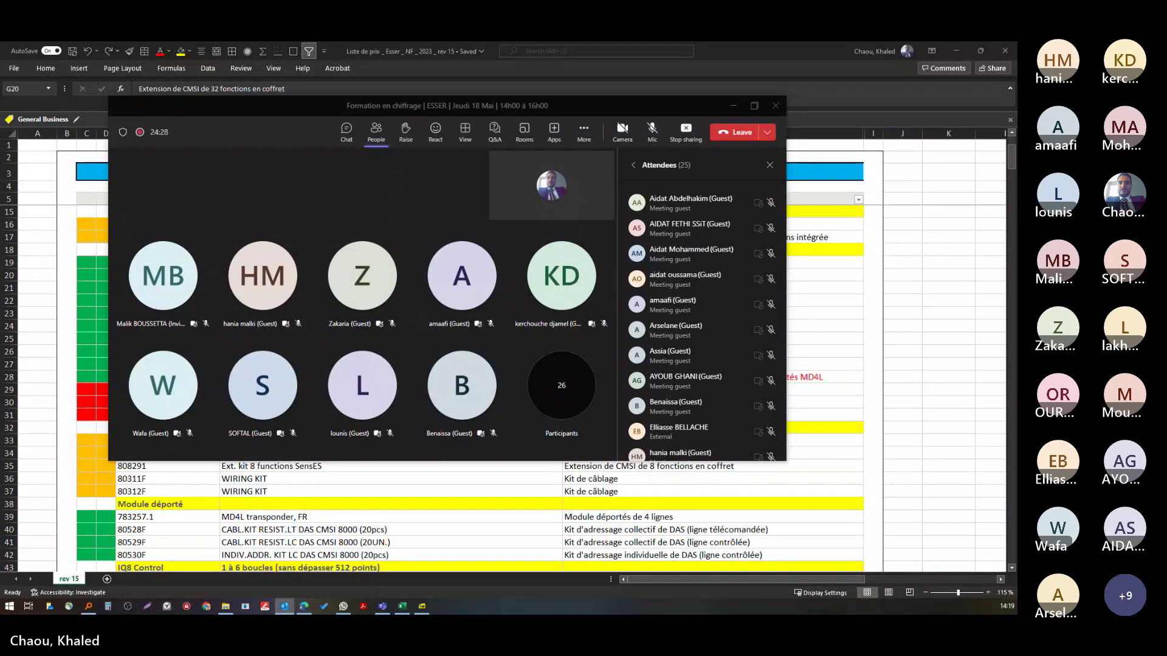
pyautogui.click(652, 130)
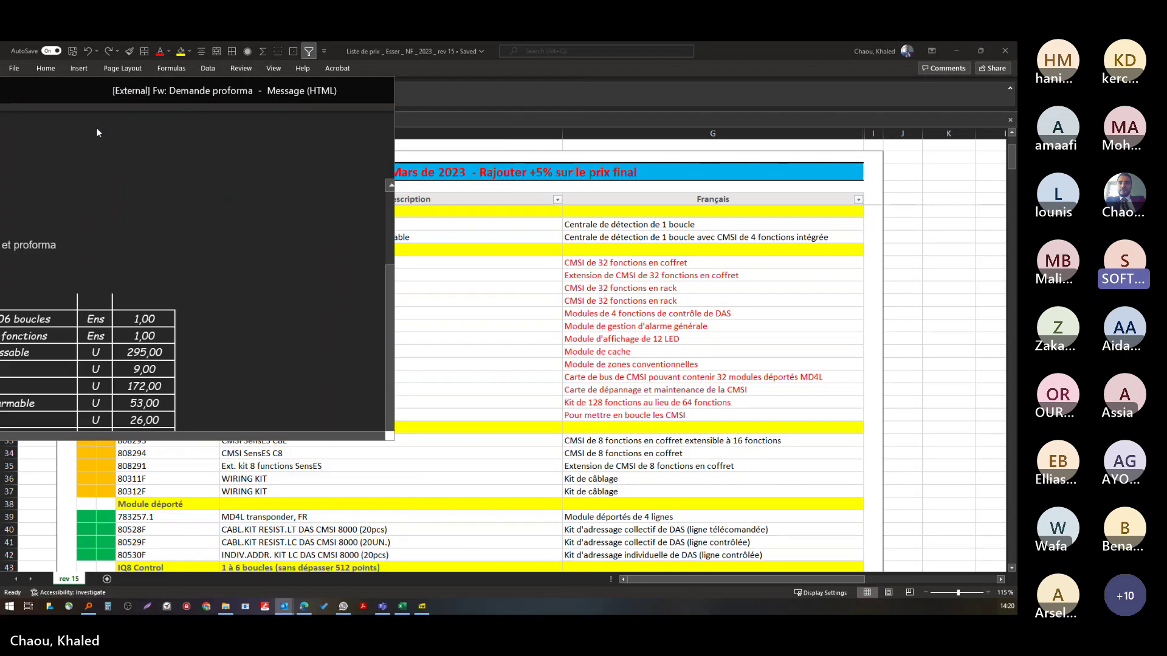
# - Copy the equipment table from the "Demande proforma" e-mail and paste it at cell A1 of a new blank Excel workbook
pyautogui.moveTo(0, 129); pyautogui.dragTo(0, 255)
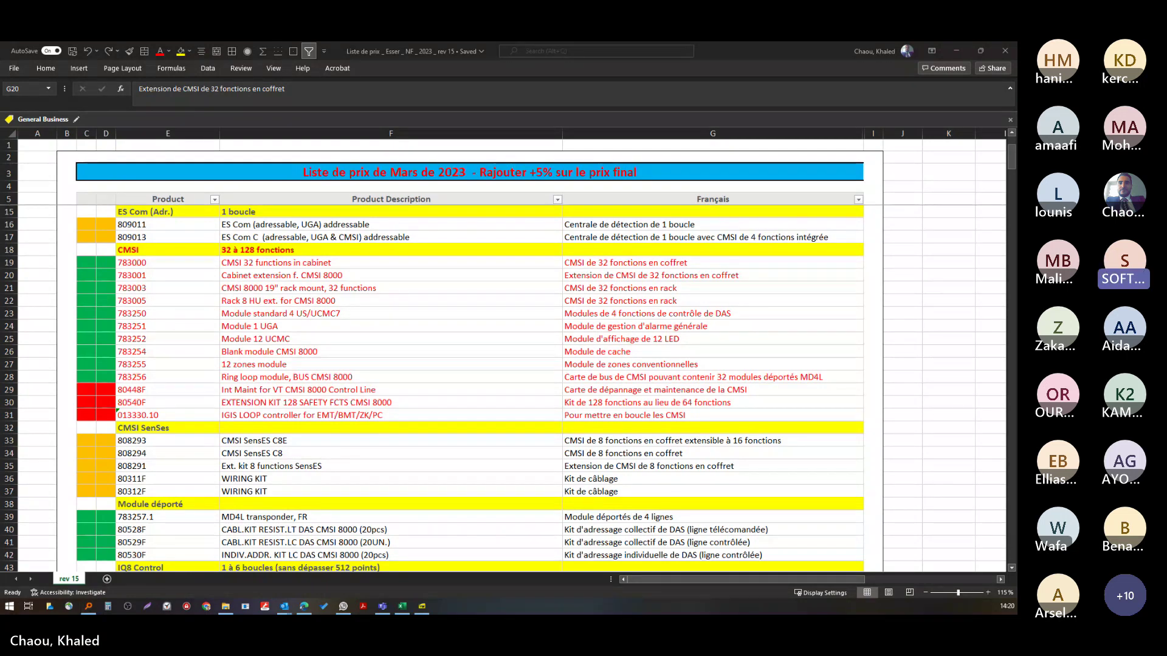
pyautogui.hotkey('alt', 'Tab')
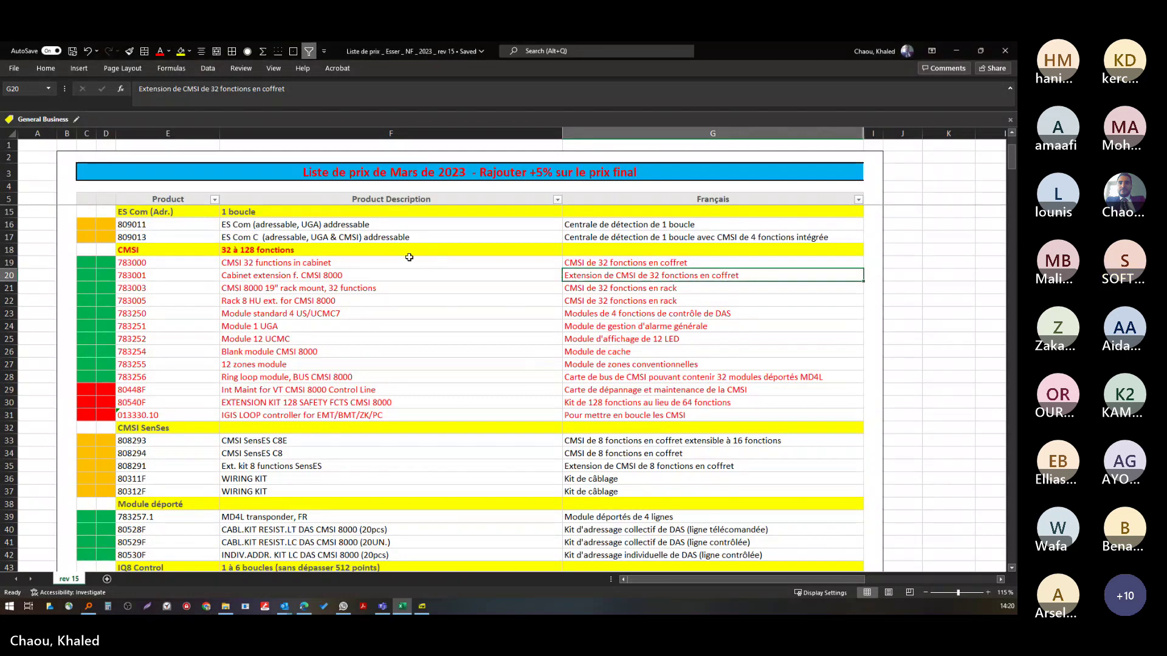
pyautogui.hotkey('ctrl', 'n')
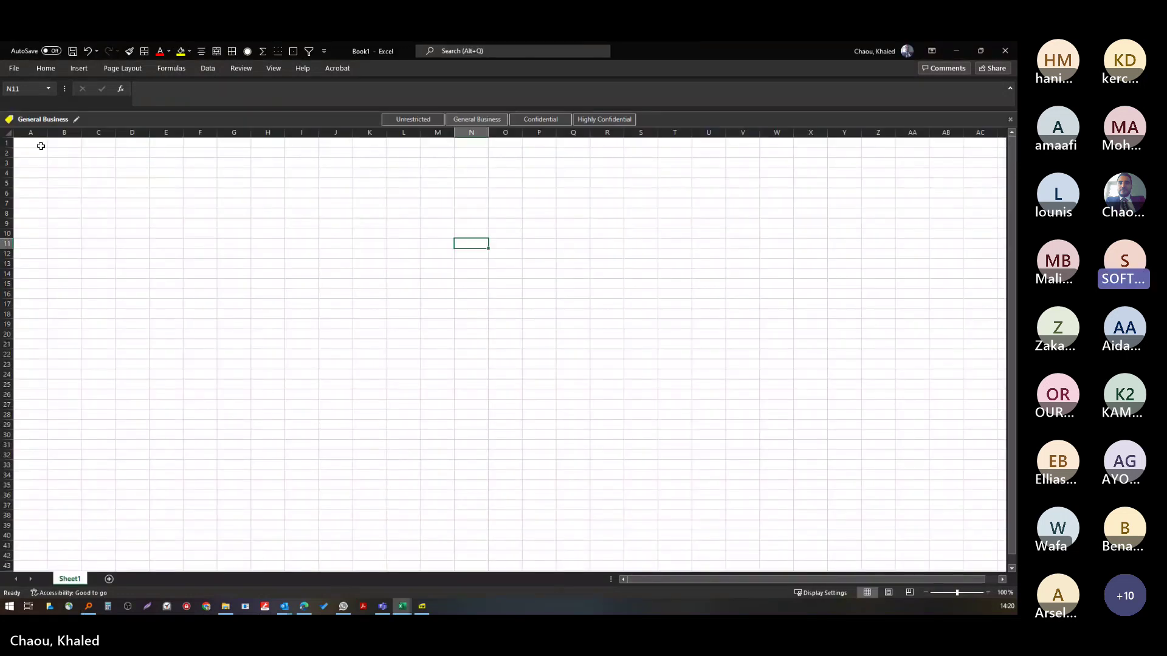
pyautogui.click(41, 146)
pyautogui.hotkey('ctrl', 'v')
pyautogui.scroll(3, 41, 146)
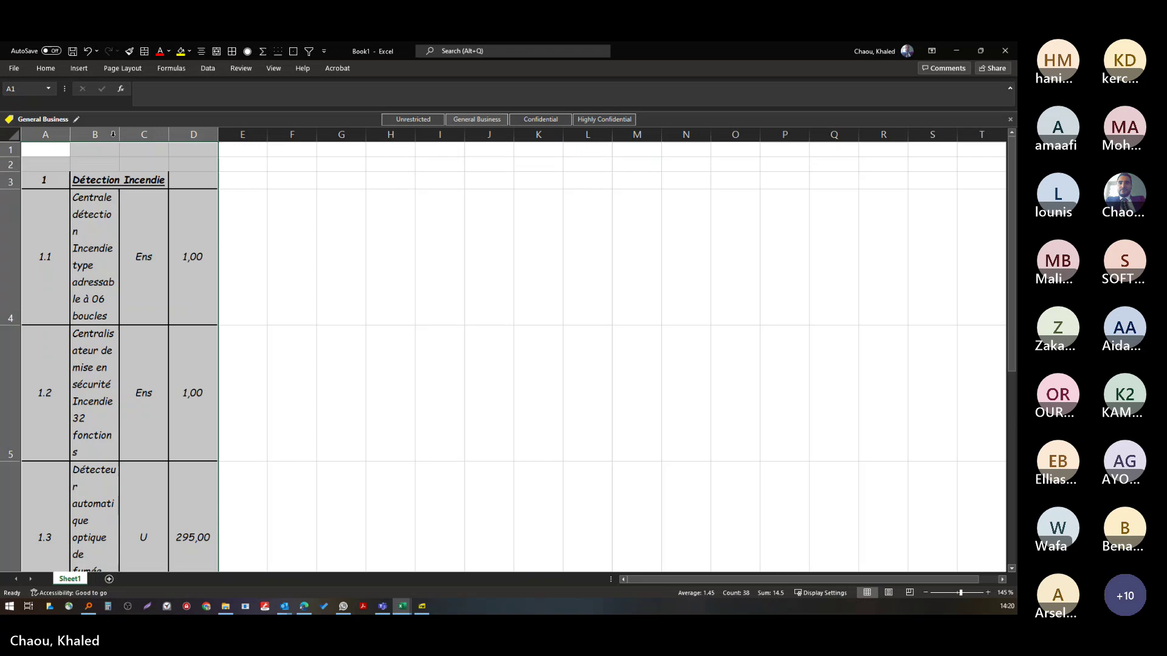
# - Autofit the pasted table's columns, widen column B so each description fits on one line, and autofit the row heights
pyautogui.doubleClick(46, 68)
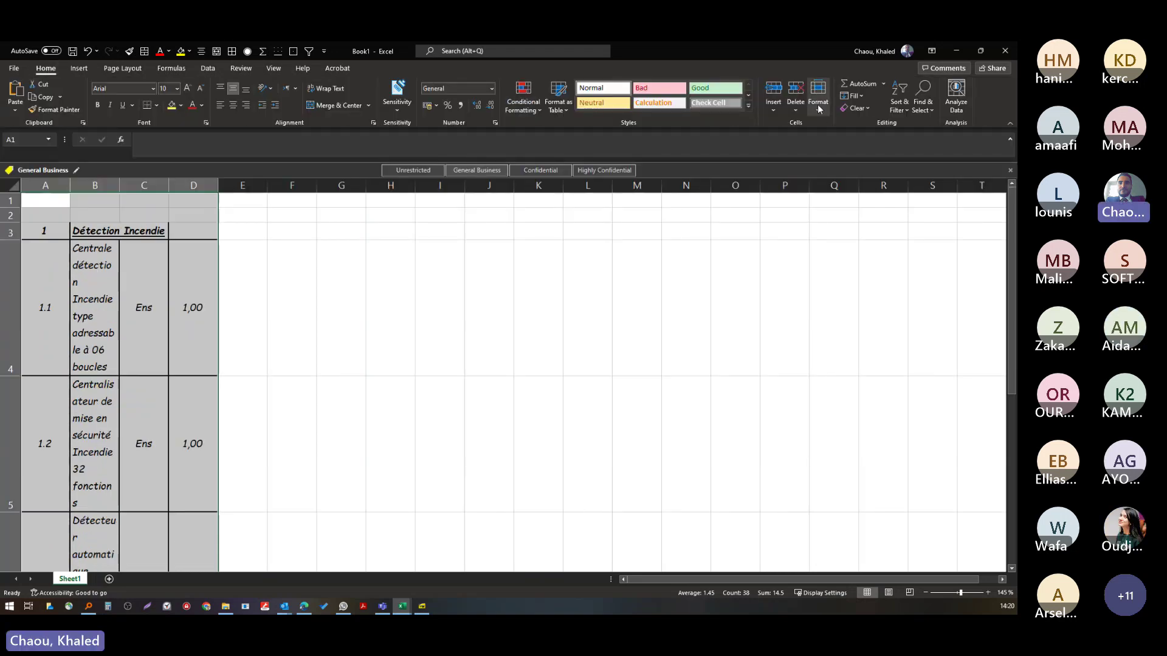
pyautogui.click(818, 108)
pyautogui.click(839, 187)
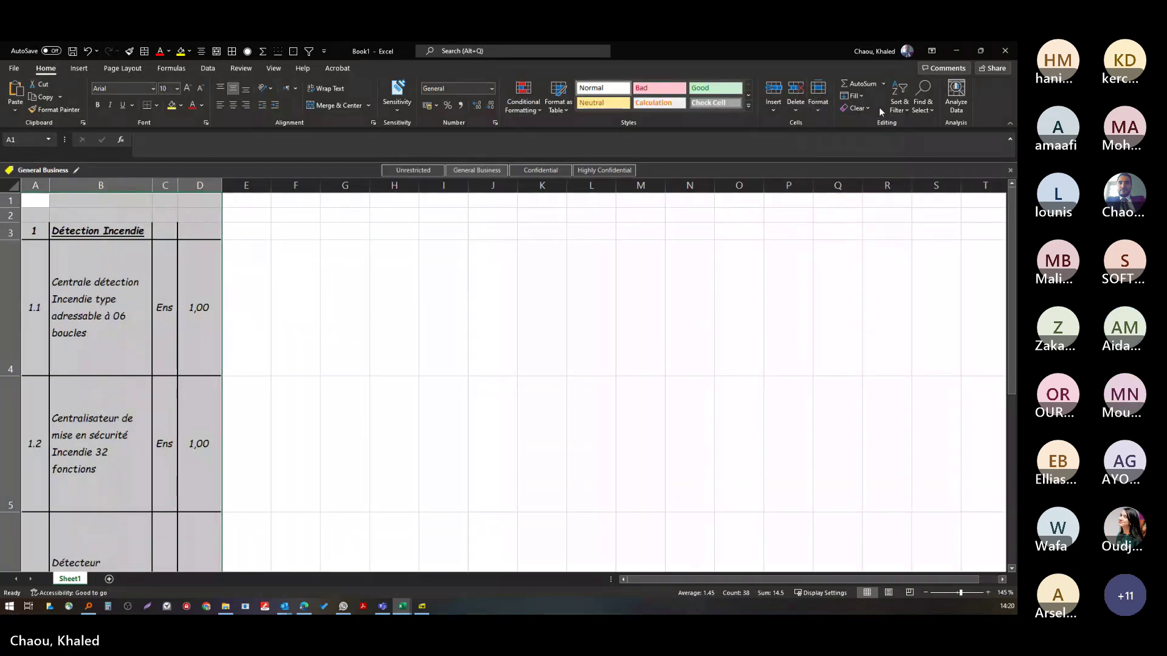
pyautogui.click(818, 101)
pyautogui.click(846, 160)
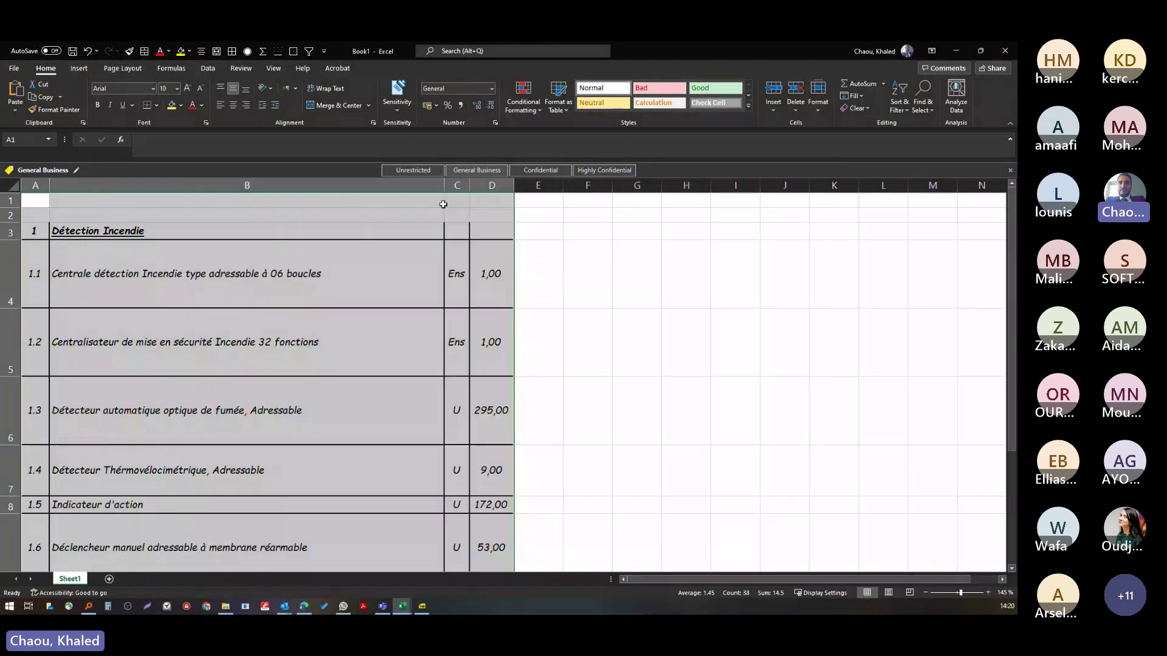
pyautogui.click(817, 100)
pyautogui.click(846, 159)
# - Review the fire detection items in the pasted table, including the control panel, the 32-function centralizer, the detectors and the manual call point
pyautogui.click(128, 283)
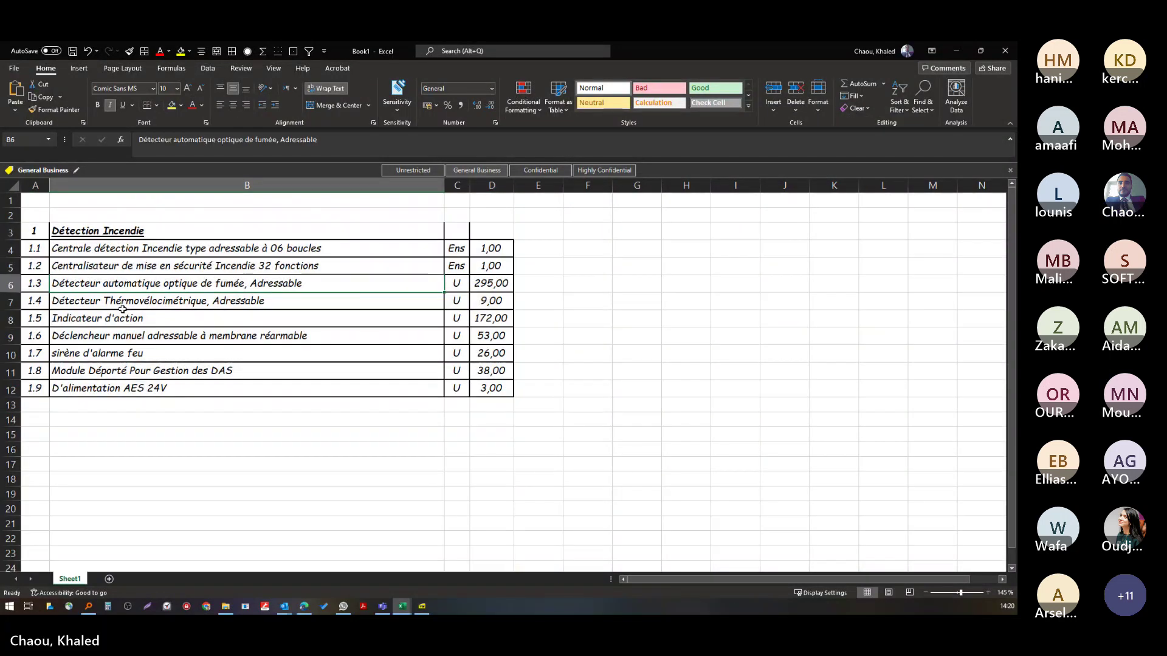
pyautogui.scroll(2, 123, 310)
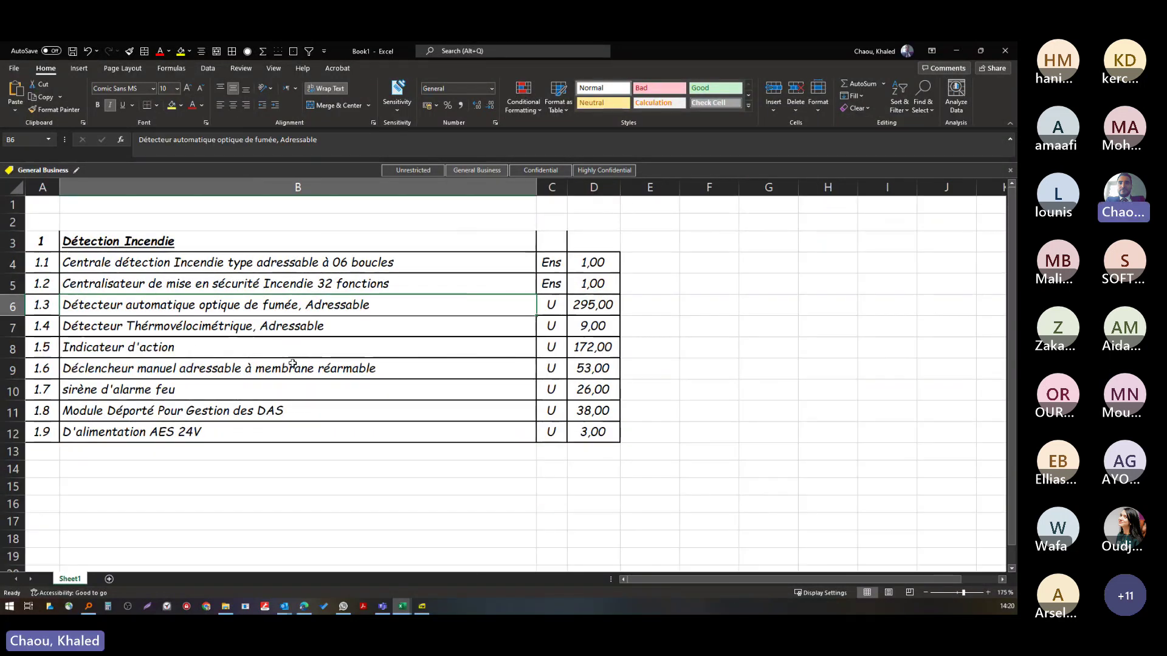
pyautogui.click(292, 363)
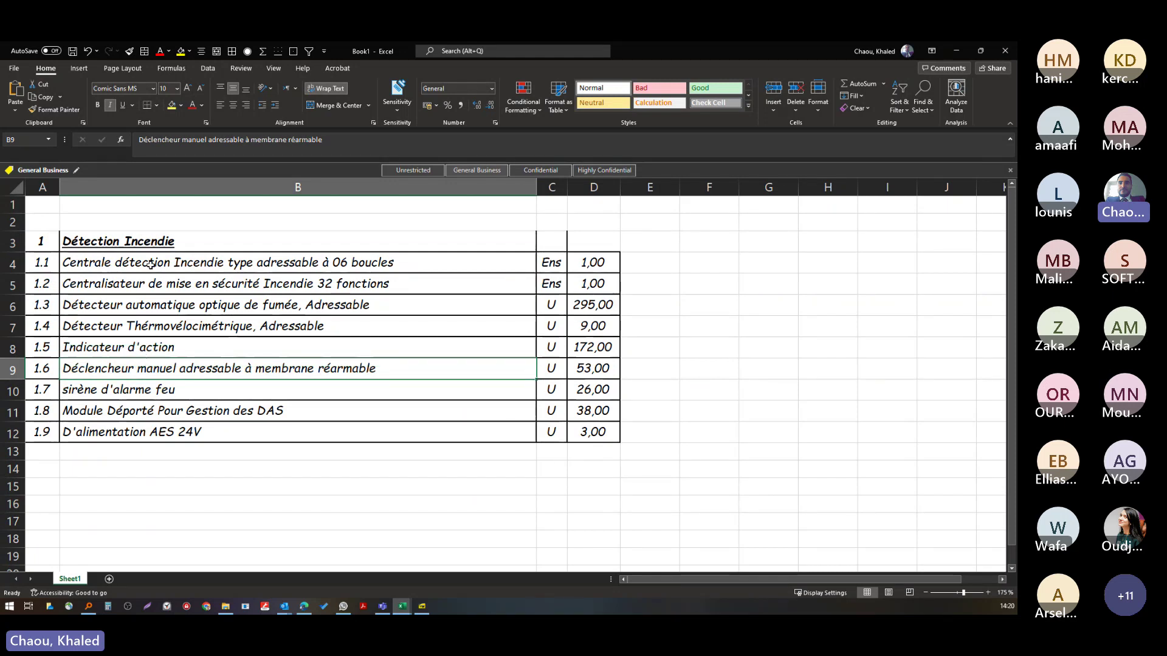
pyautogui.moveTo(152, 262); pyautogui.dragTo(155, 276)
pyautogui.press('Down')
pyautogui.press('Down')
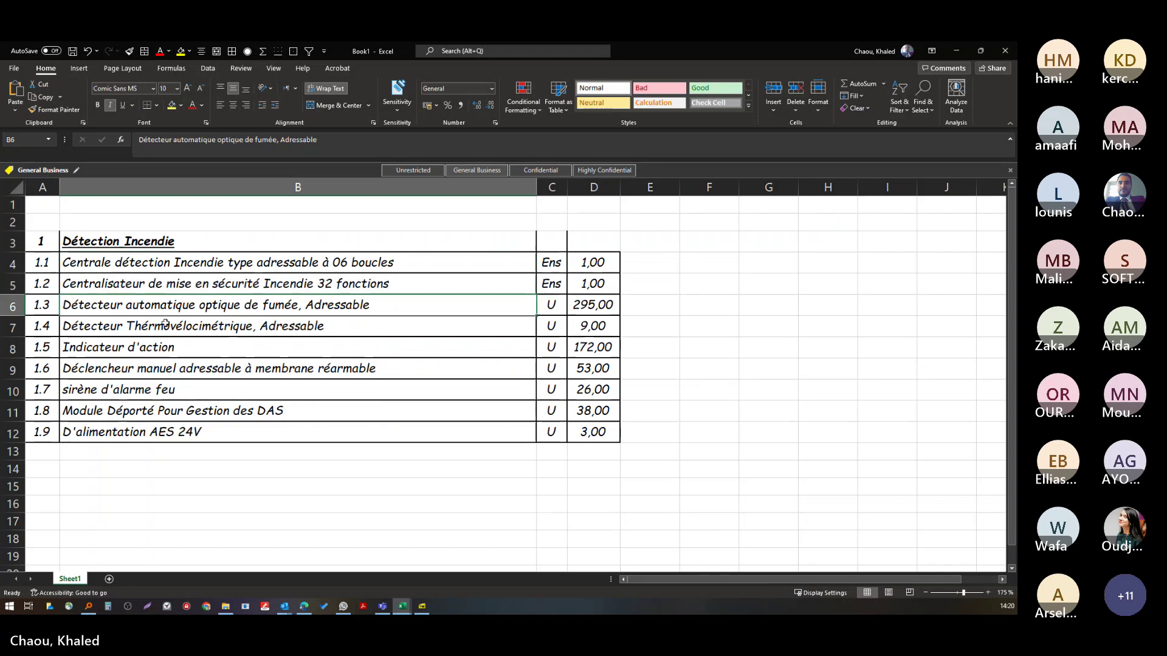
pyautogui.click(204, 285)
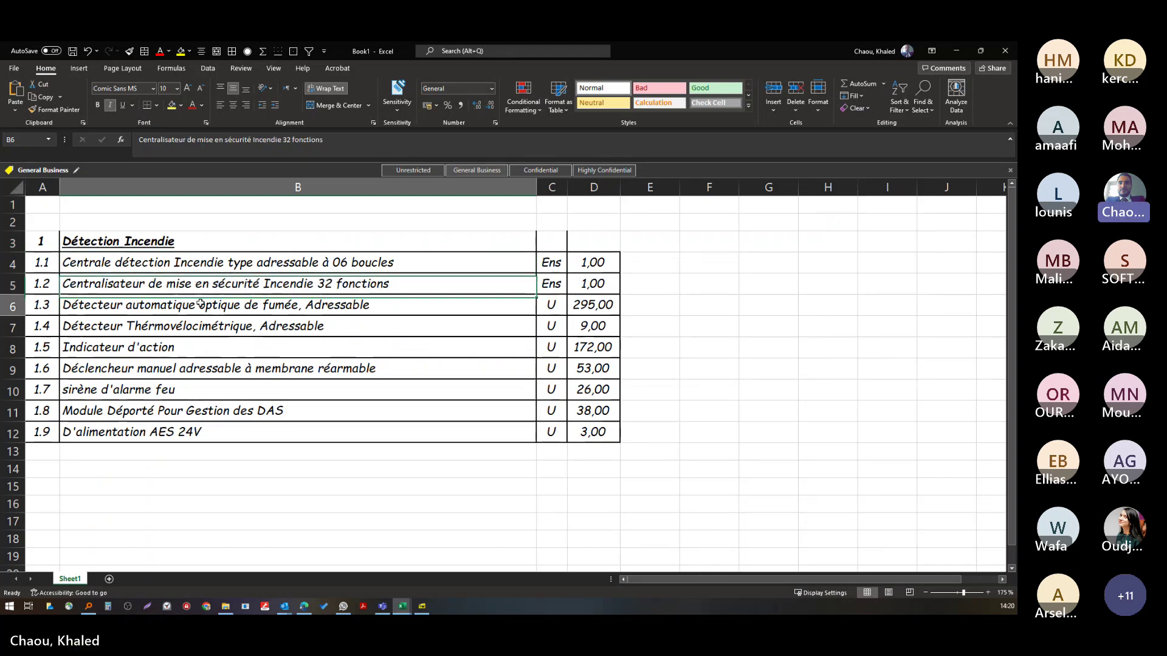
# - Review the remaining fire detection items in column B, from the optical smoke detector down to the AES 24V power supply
pyautogui.click(201, 304)
pyautogui.click(205, 326)
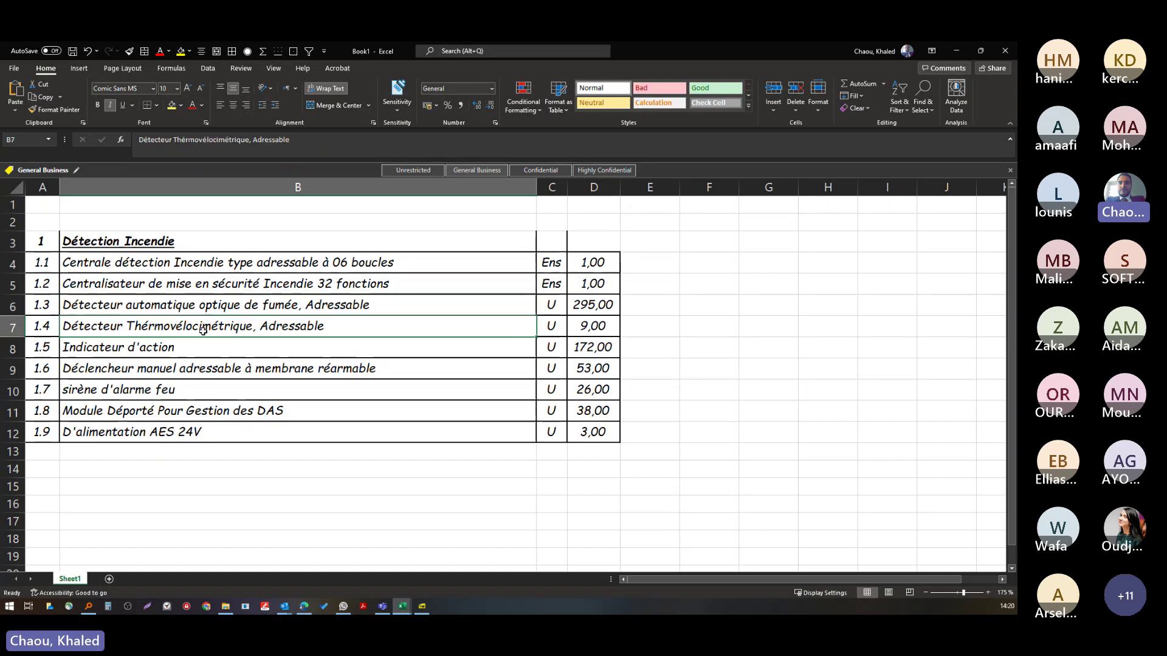
pyautogui.click(189, 367)
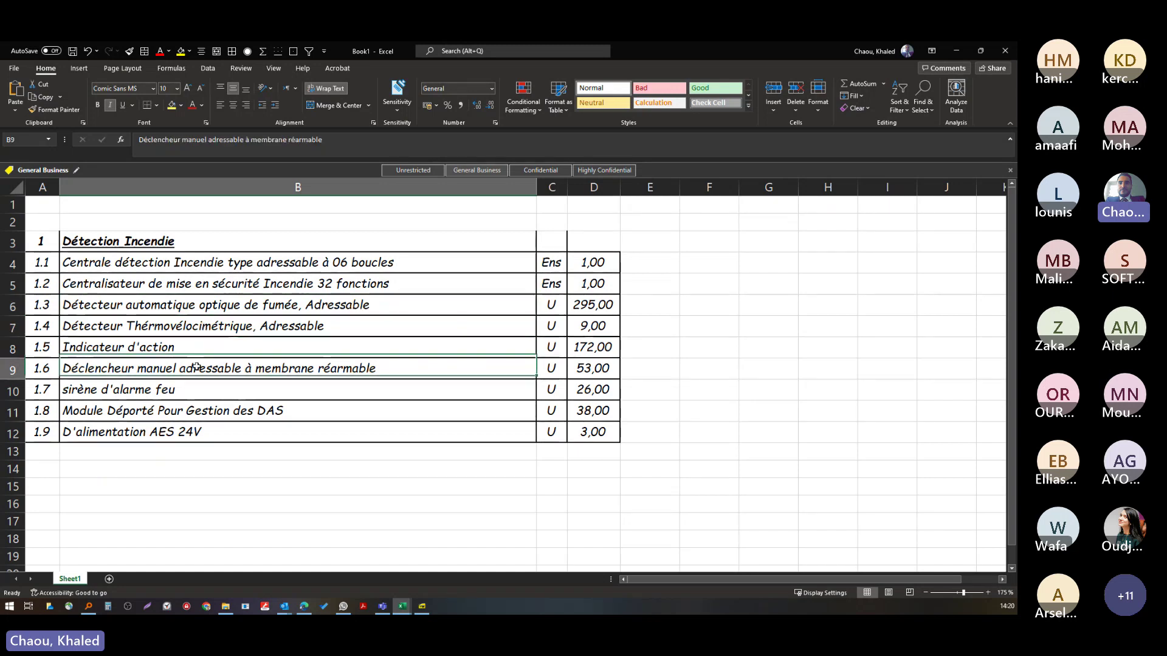
pyautogui.click(191, 389)
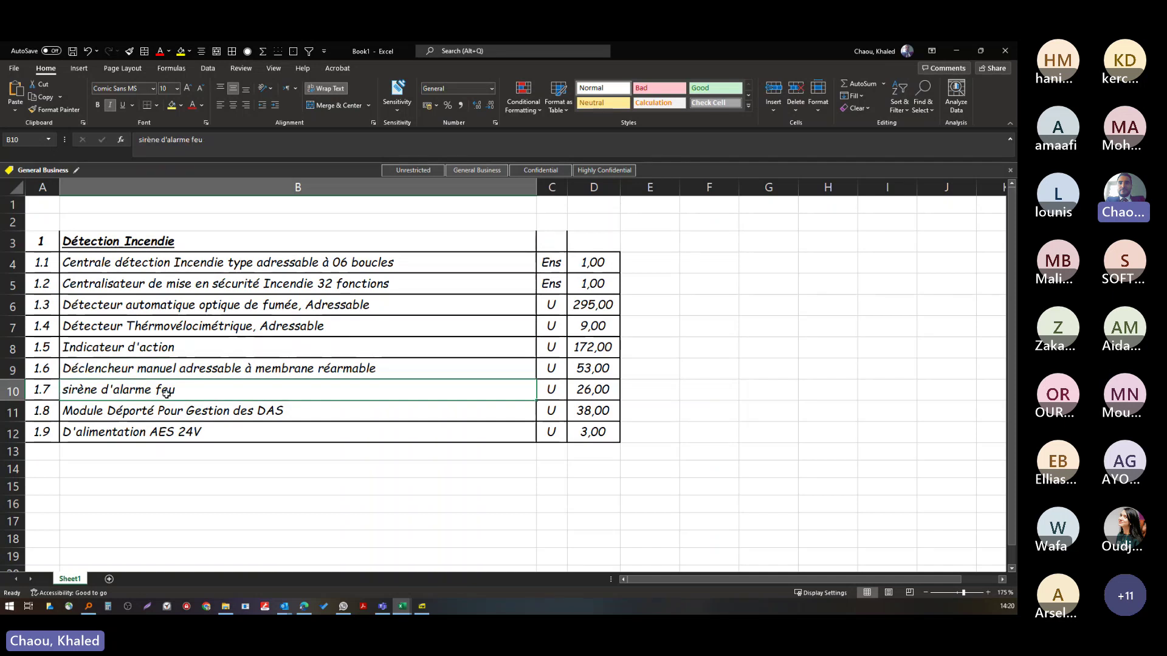
pyautogui.click(196, 411)
pyautogui.click(198, 432)
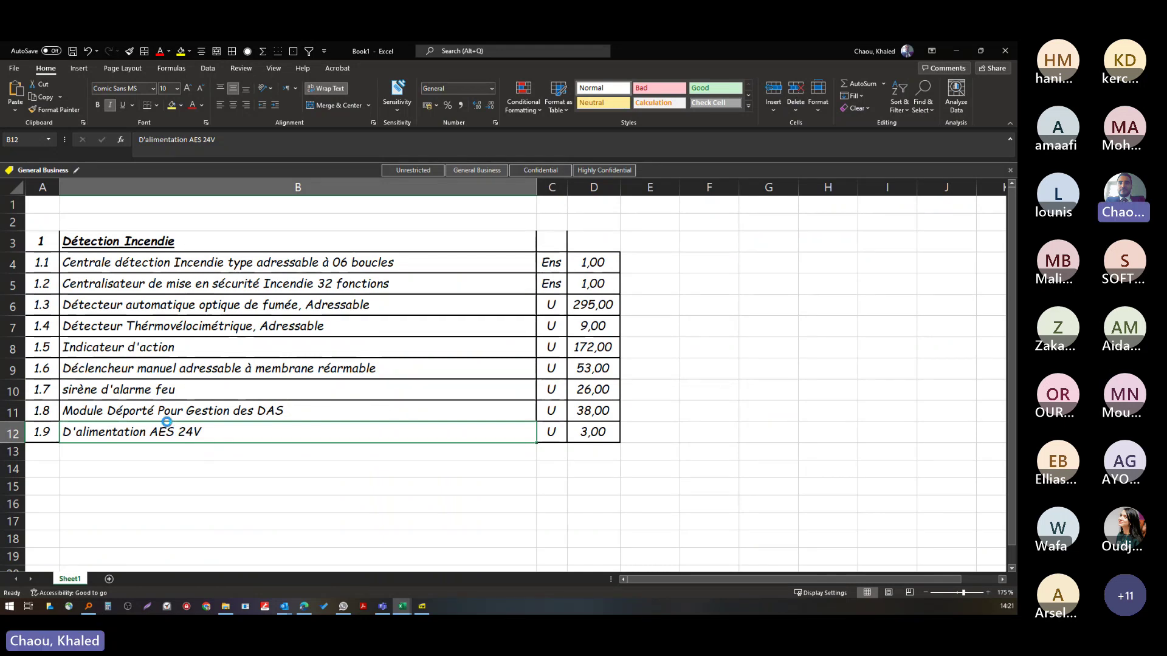
pyautogui.scroll(1, 165, 429)
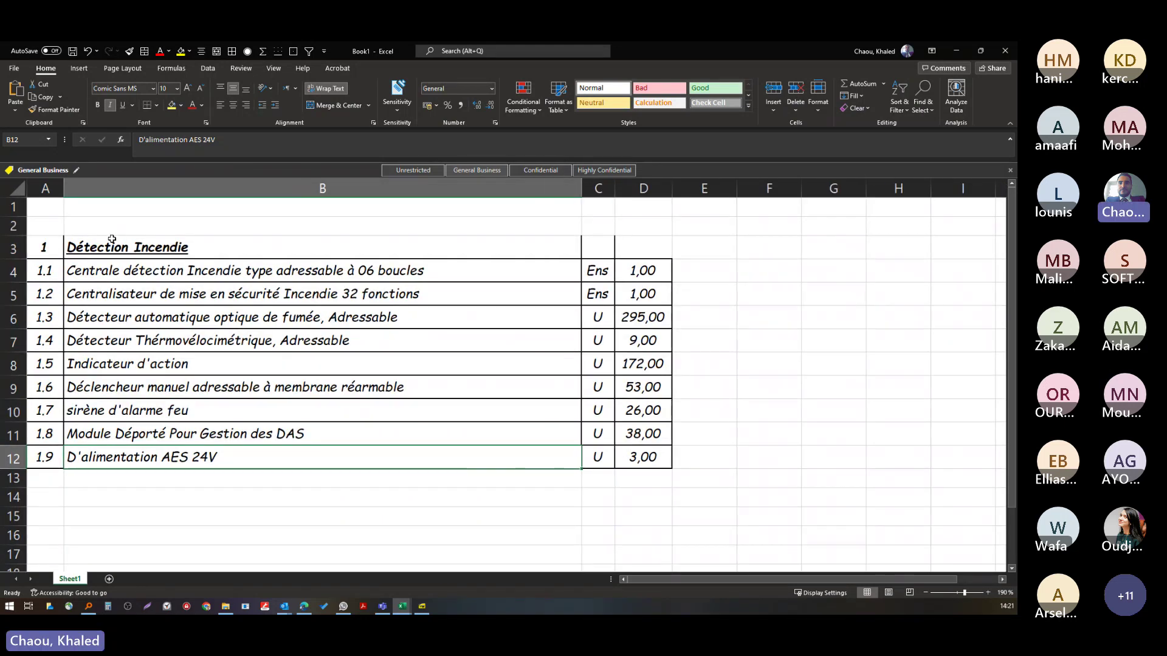
pyautogui.moveTo(90, 243); pyautogui.dragTo(610, 466)
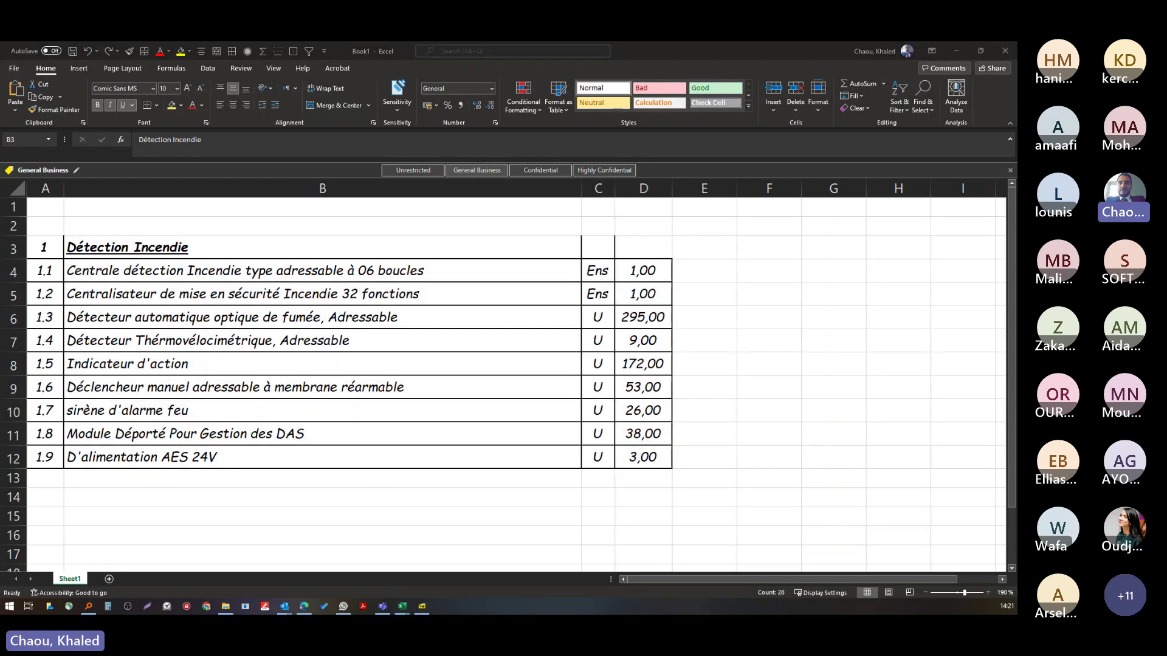
# - Check the meeting window, minimize it, and return to the centralizer line in the workbook
pyautogui.hotkey('alt', 'Tab')
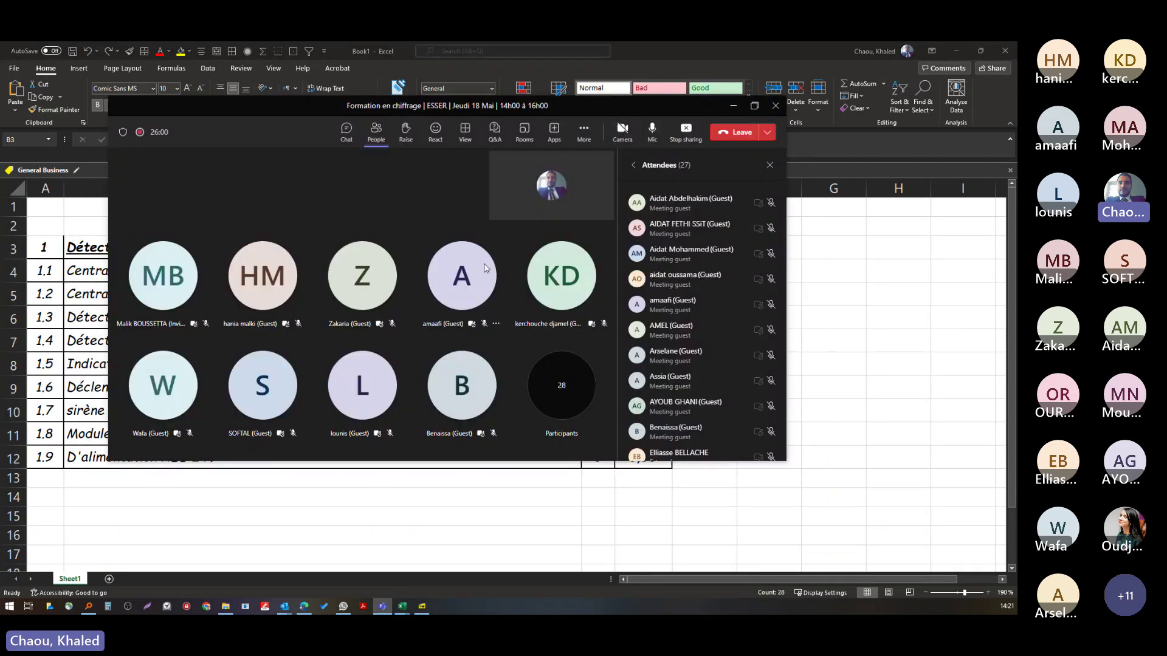
pyautogui.click(733, 107)
pyautogui.click(180, 298)
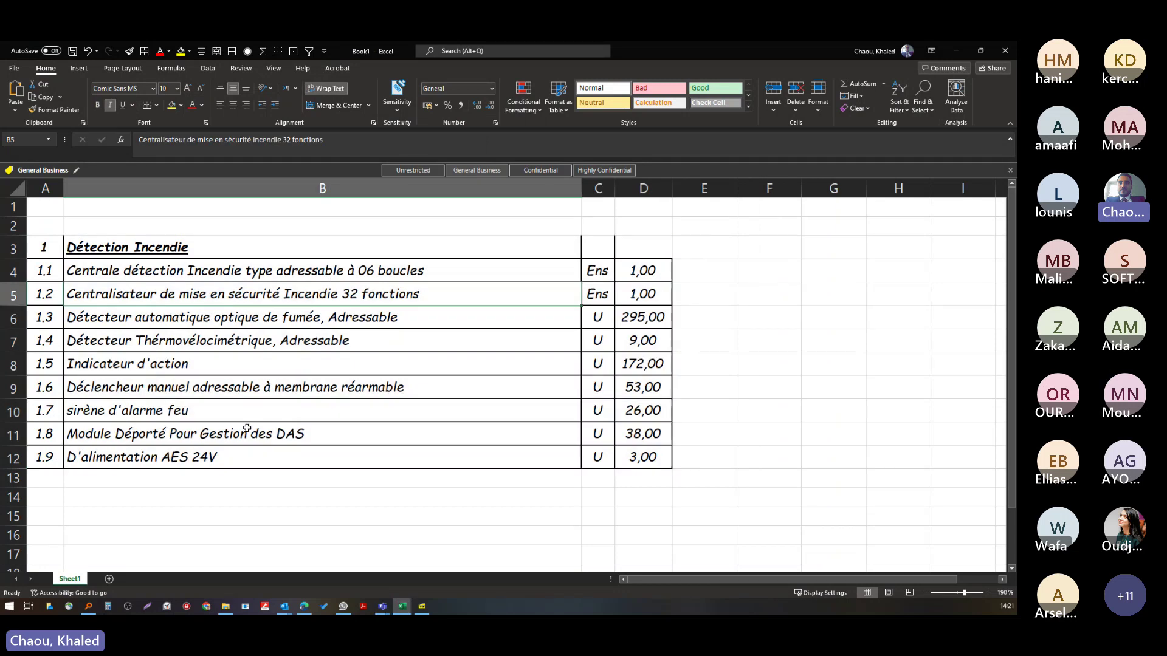
# - Color the text of the 1.2 centralizer row red across cells A5 to D5
pyautogui.doubleClick(285, 434)
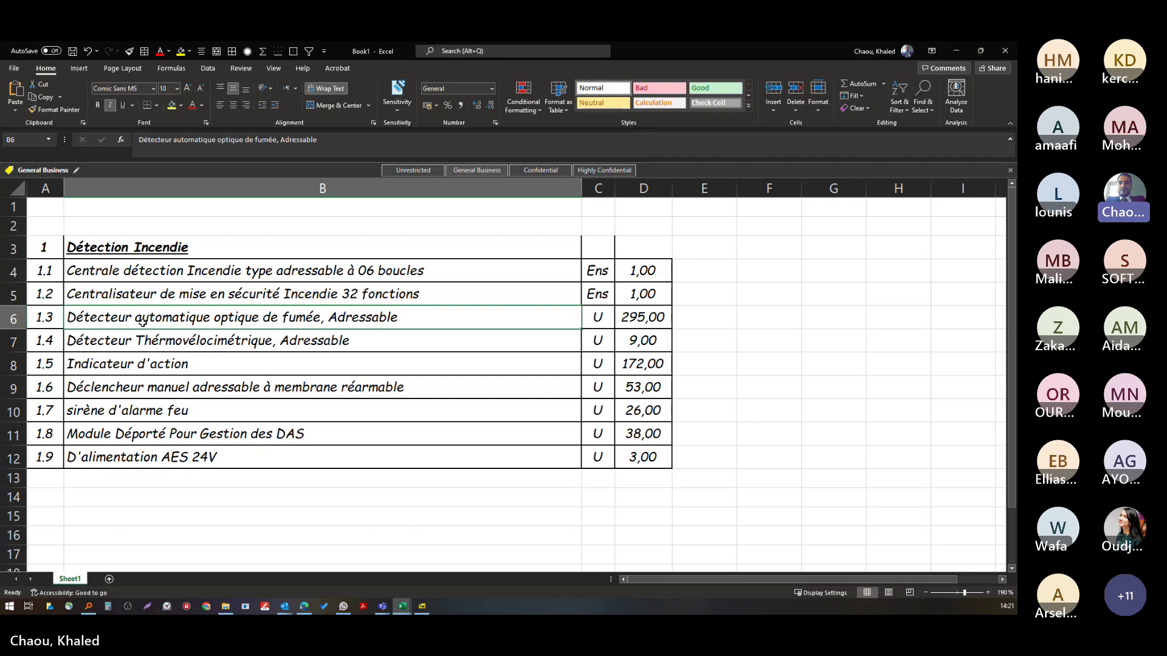
pyautogui.click(32, 298)
pyautogui.moveTo(31, 298); pyautogui.dragTo(643, 298)
pyautogui.click(191, 105)
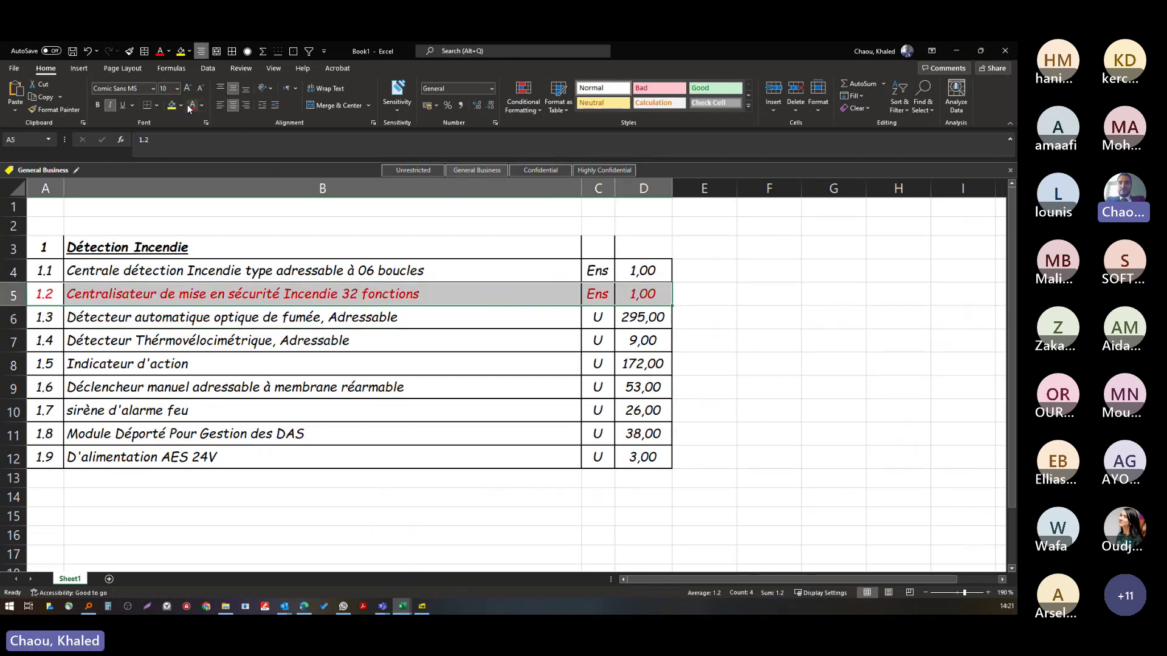
pyautogui.click(218, 246)
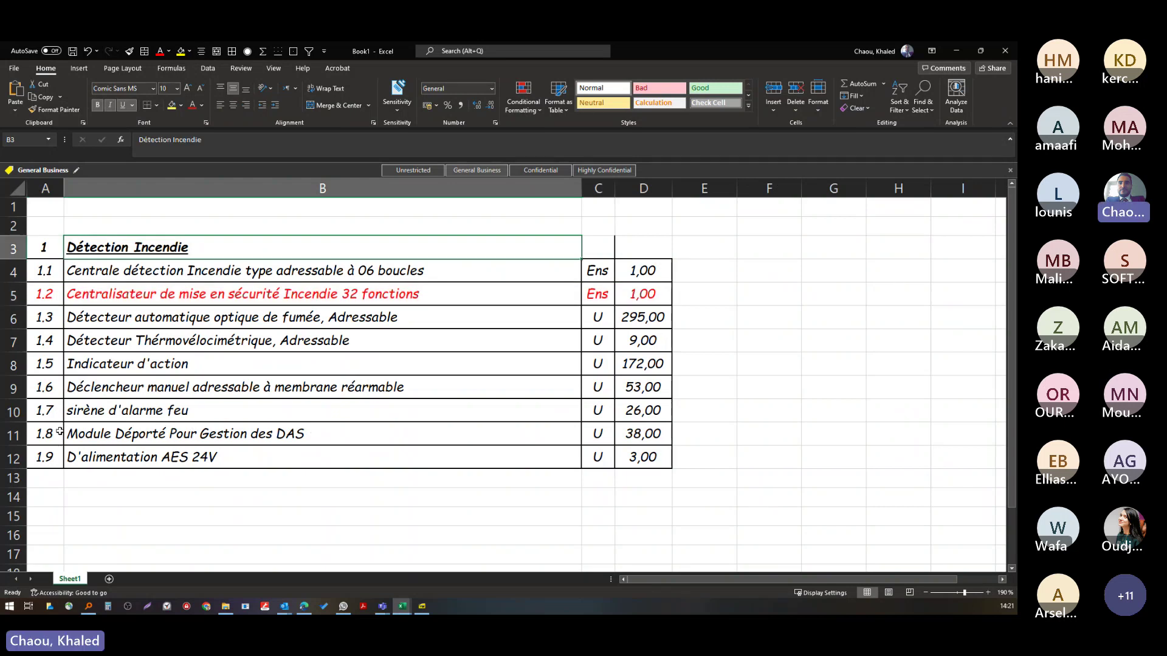
# - Color the text of the 1.8 "Module Déporté Pour Gestion des DAS" row red across cells A11 to D11
pyautogui.moveTo(59, 432); pyautogui.dragTo(643, 433)
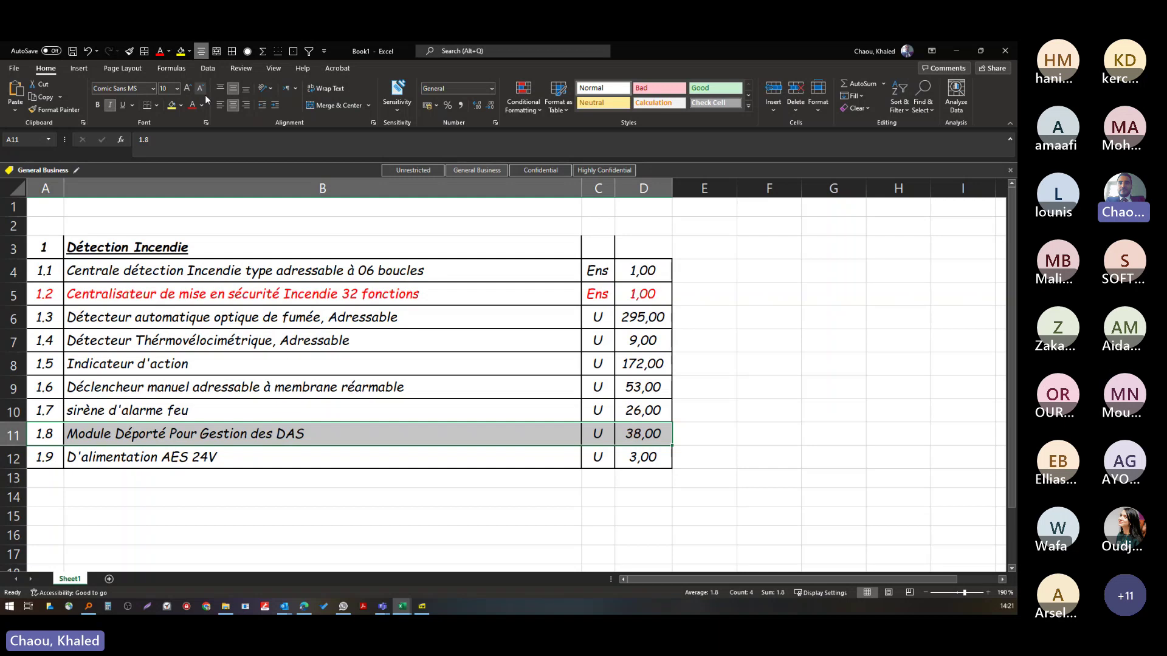
pyautogui.click(192, 105)
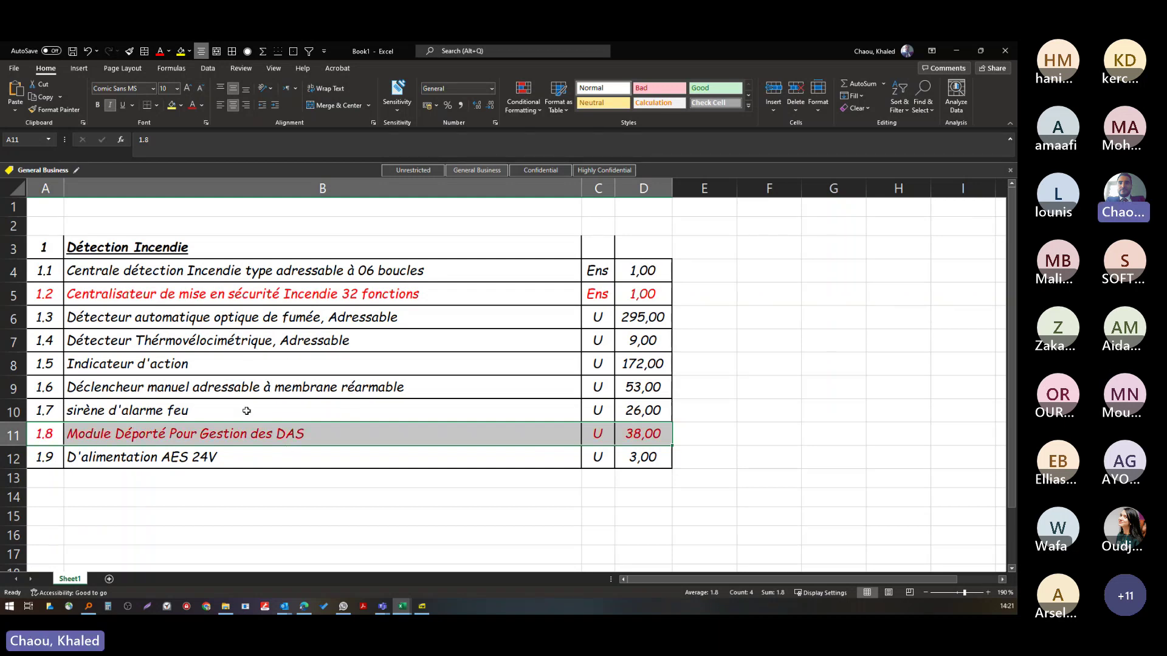
pyautogui.click(249, 440)
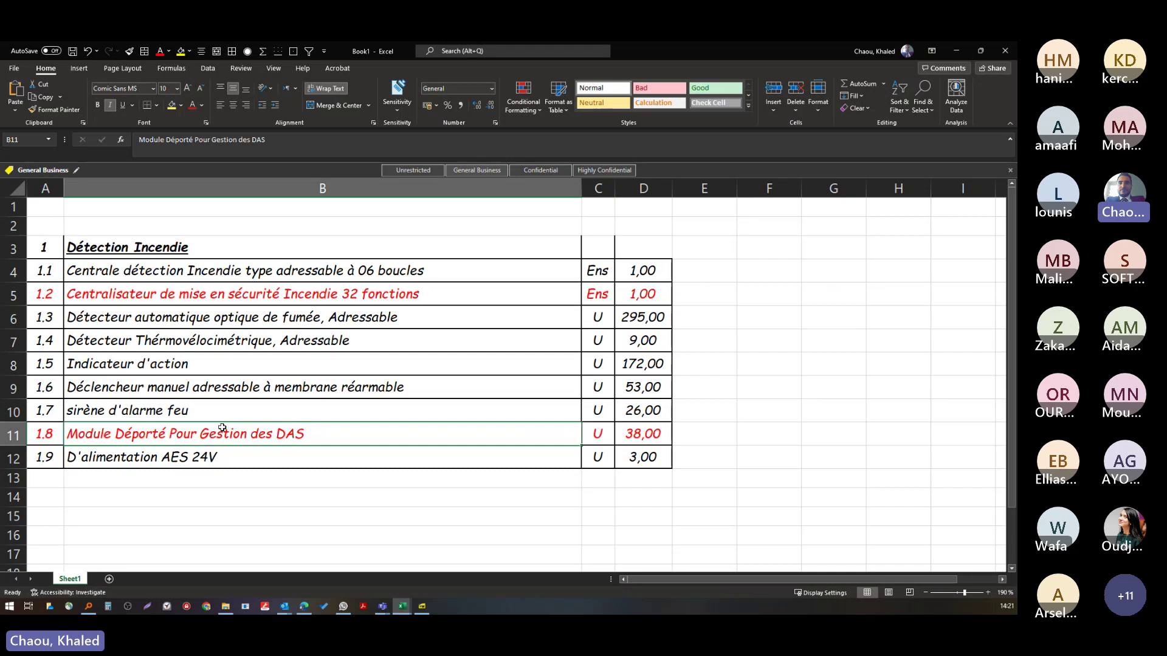
pyautogui.click(635, 434)
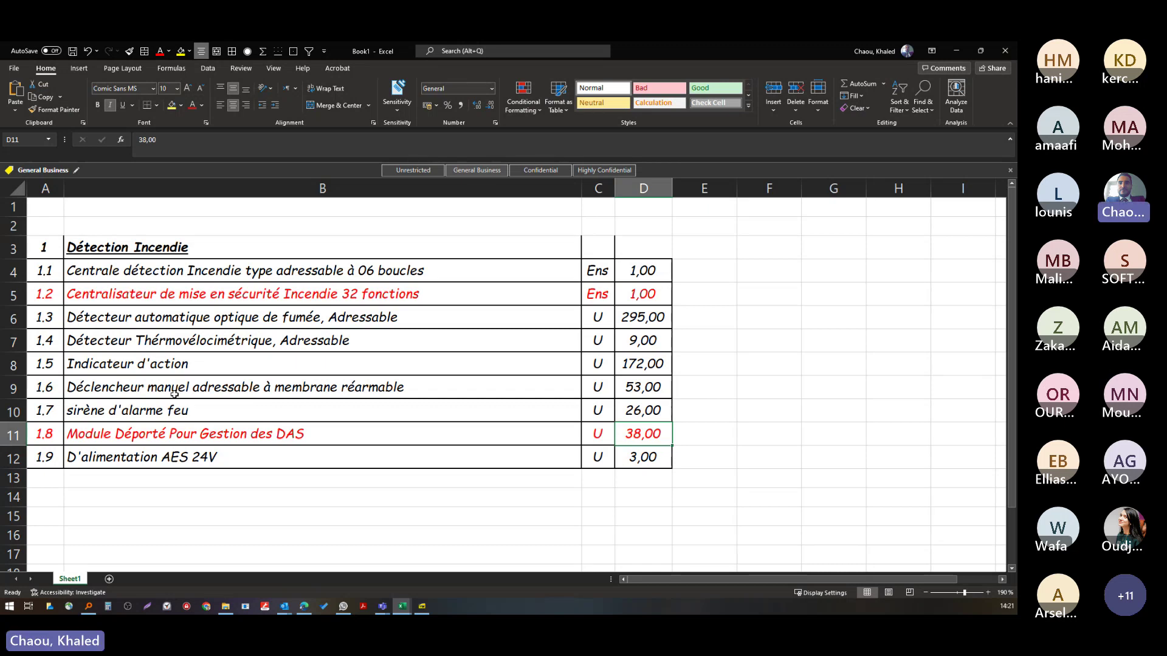
pyautogui.click(157, 289)
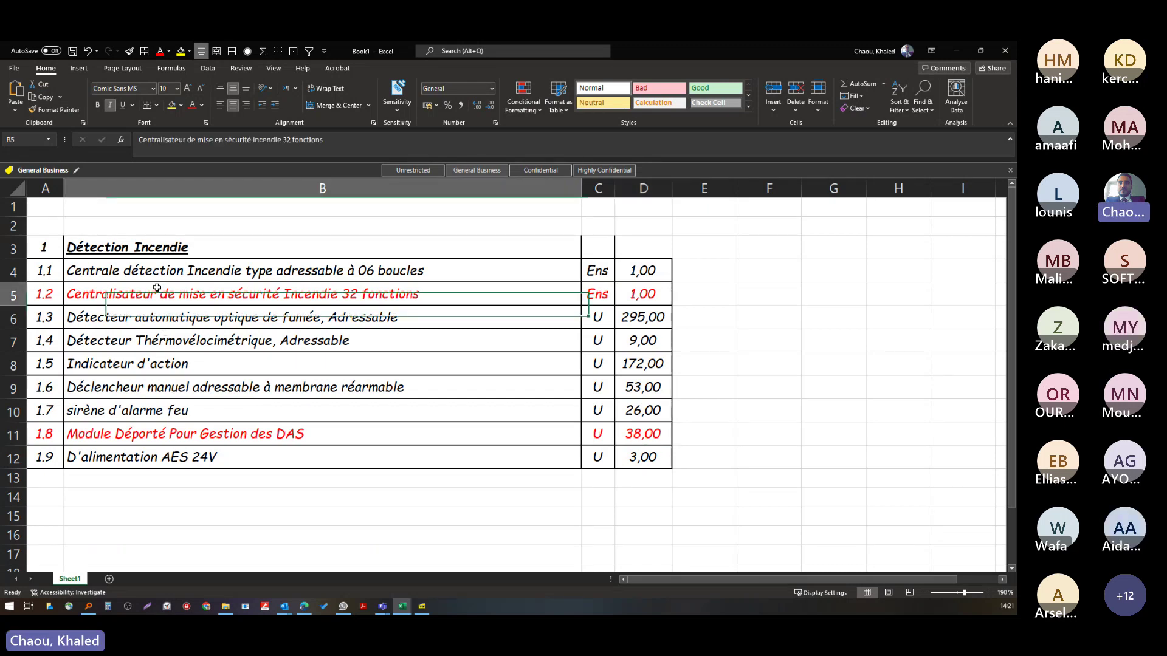
# - Insert "(conv)" after "sirène" in the 1.7 alarm siren description and color only that inserted text red
pyautogui.click(155, 409)
pyautogui.doubleClick(112, 412)
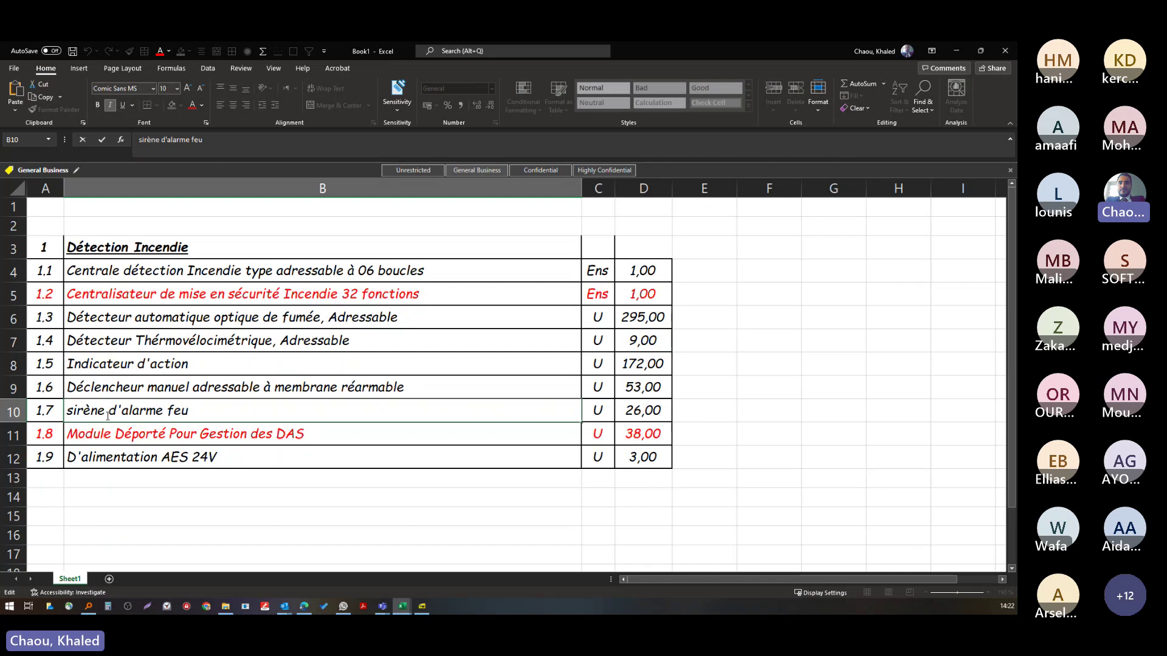
pyautogui.write('(conv)')
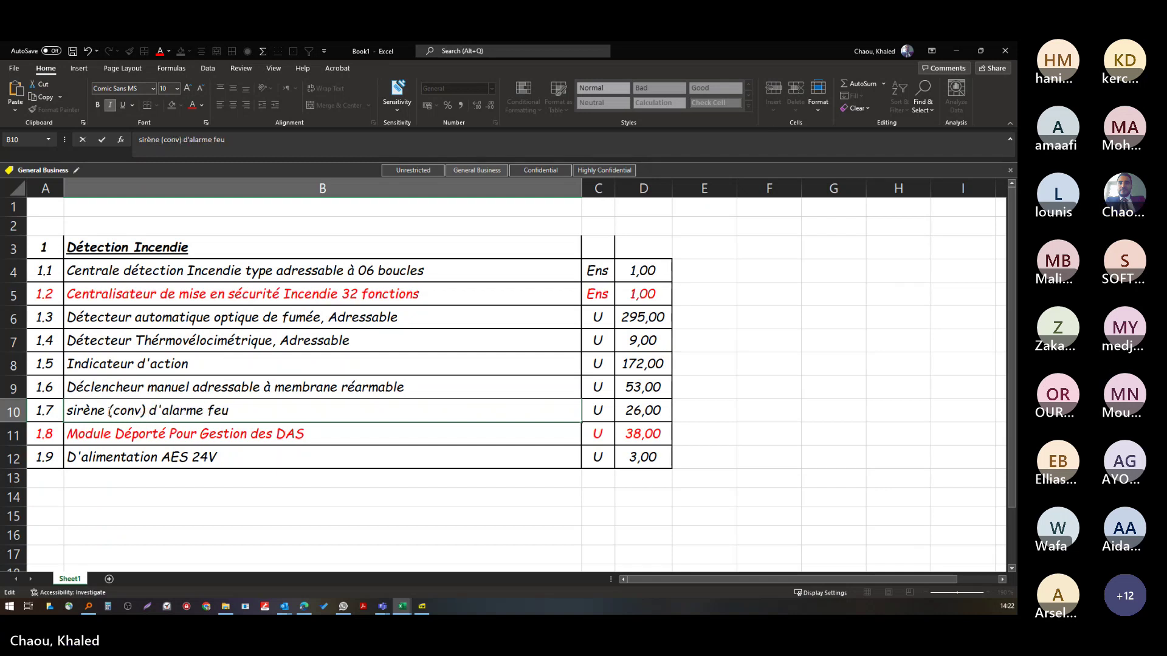
pyautogui.moveTo(110, 411); pyautogui.dragTo(146, 412)
pyautogui.click(174, 396)
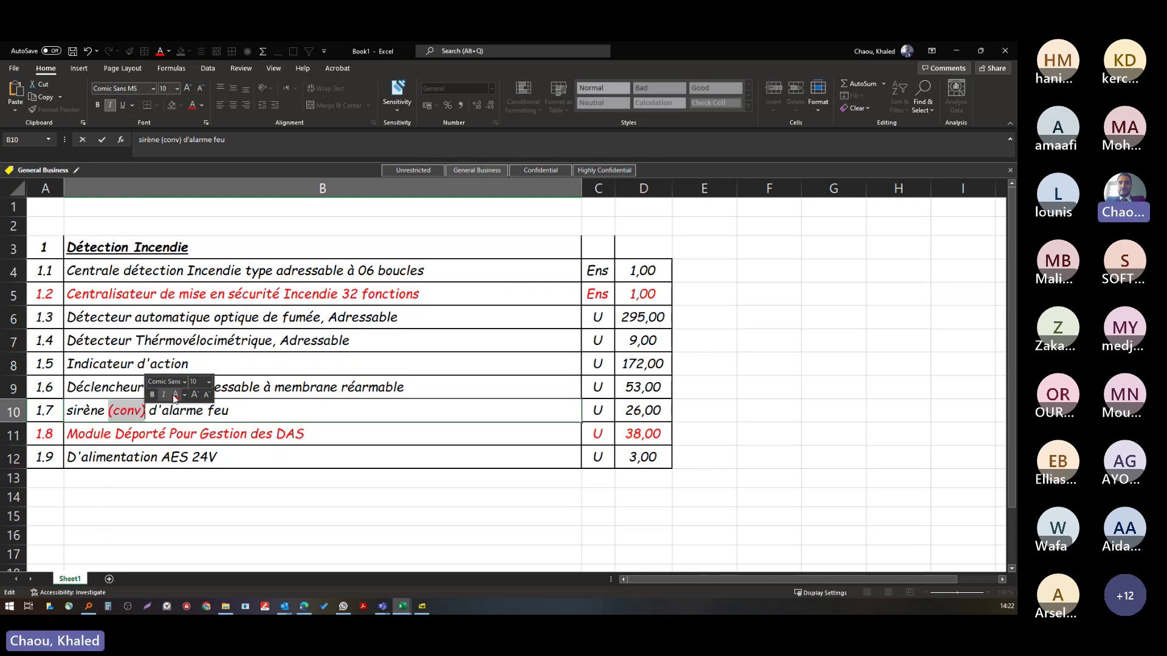
pyautogui.click(182, 438)
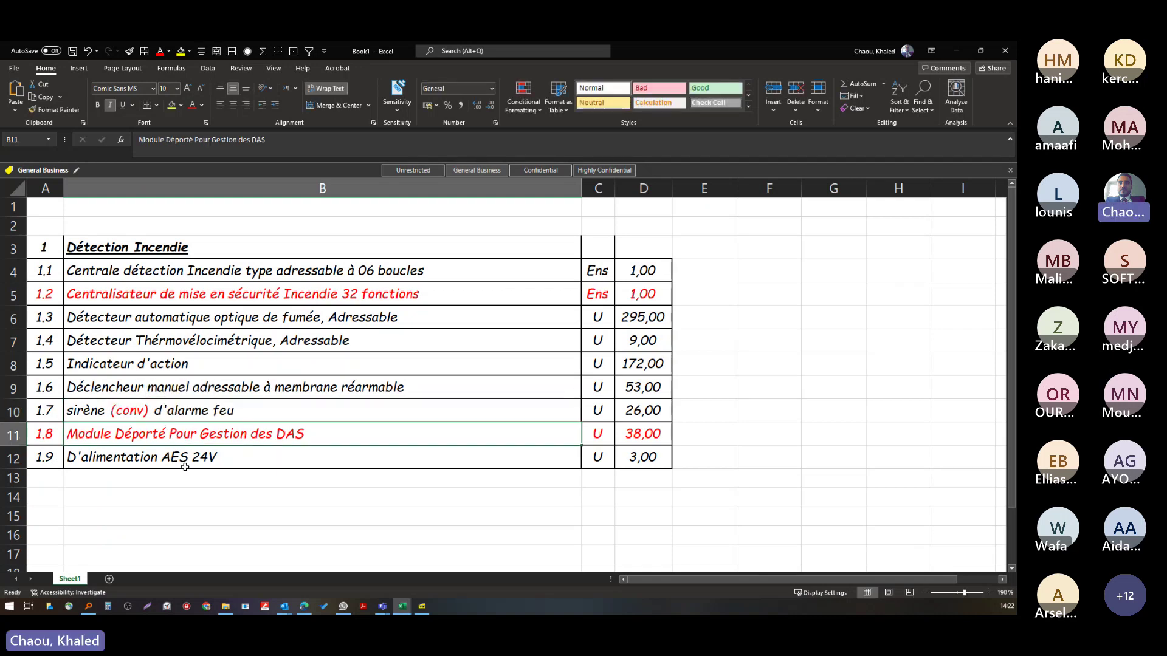
# - Examine the quantities of detectors, action indicators and manual call points against the 6-loop control panel line
pyautogui.click(621, 311)
pyautogui.click(633, 362)
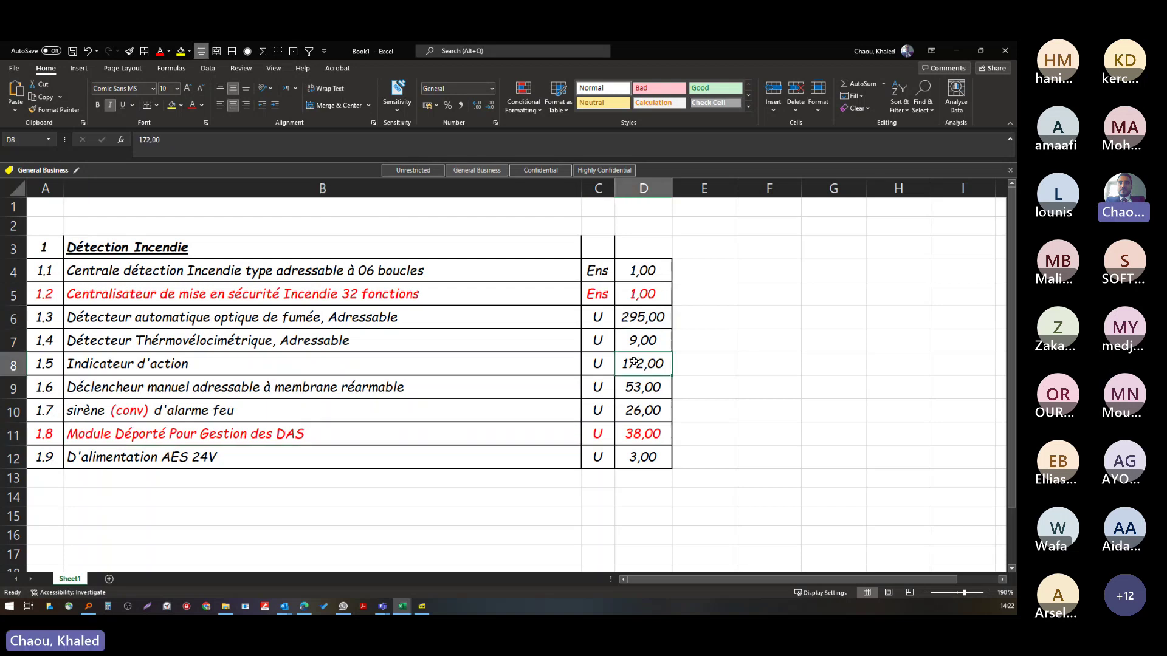
pyautogui.click(654, 392)
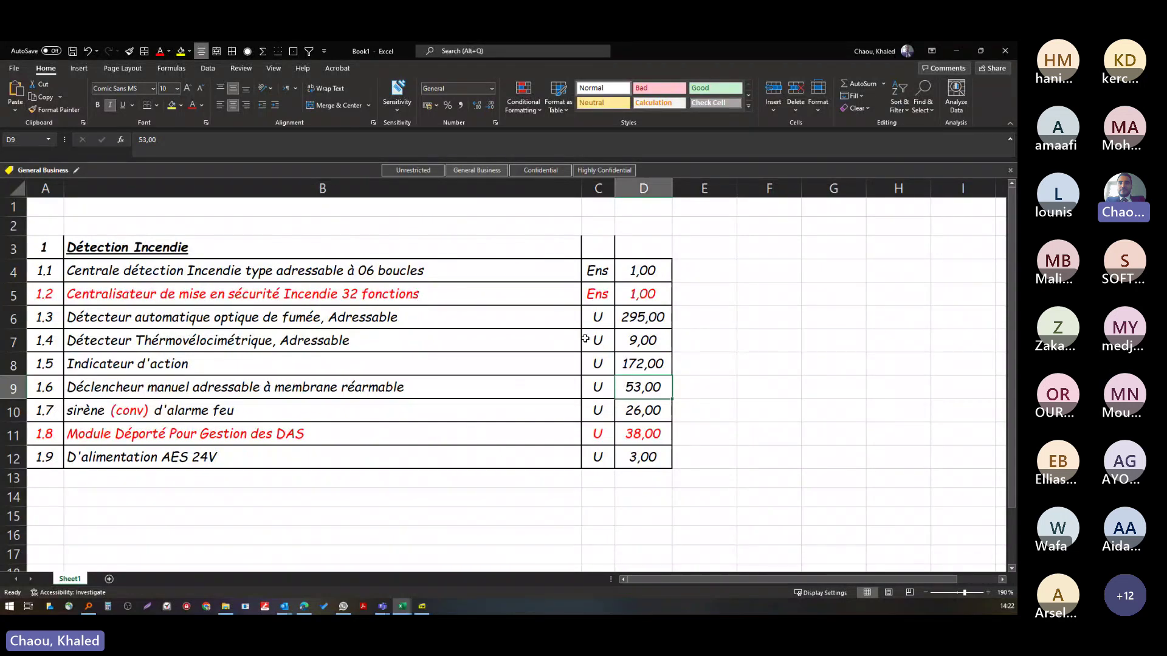
pyautogui.click(440, 322)
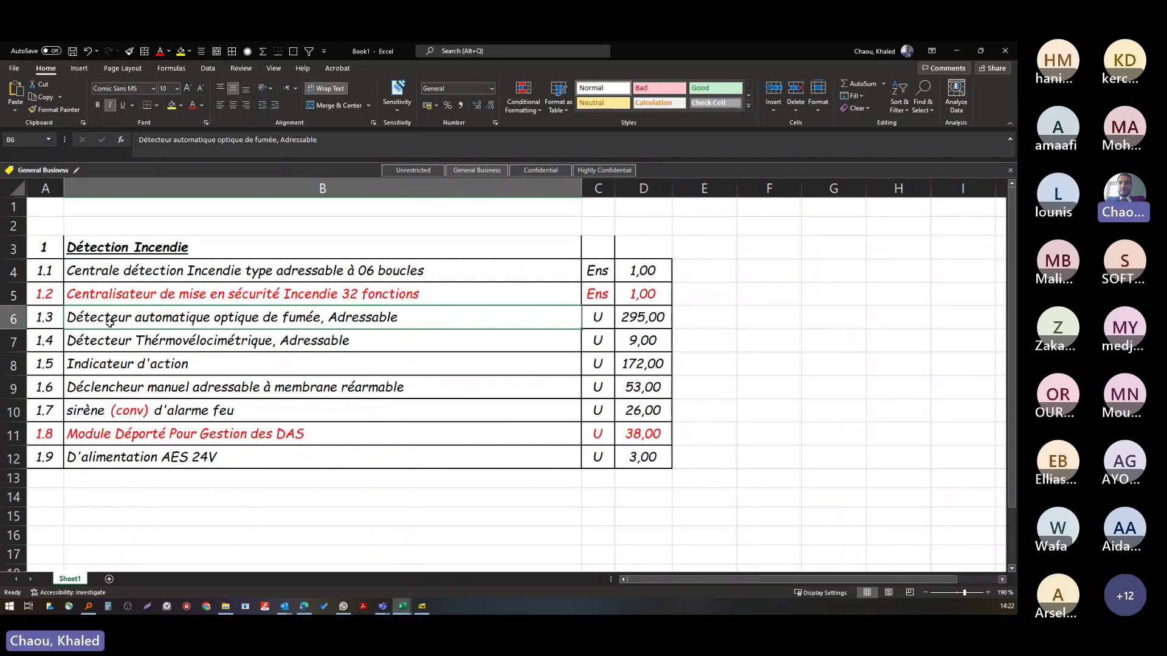
pyautogui.click(632, 320)
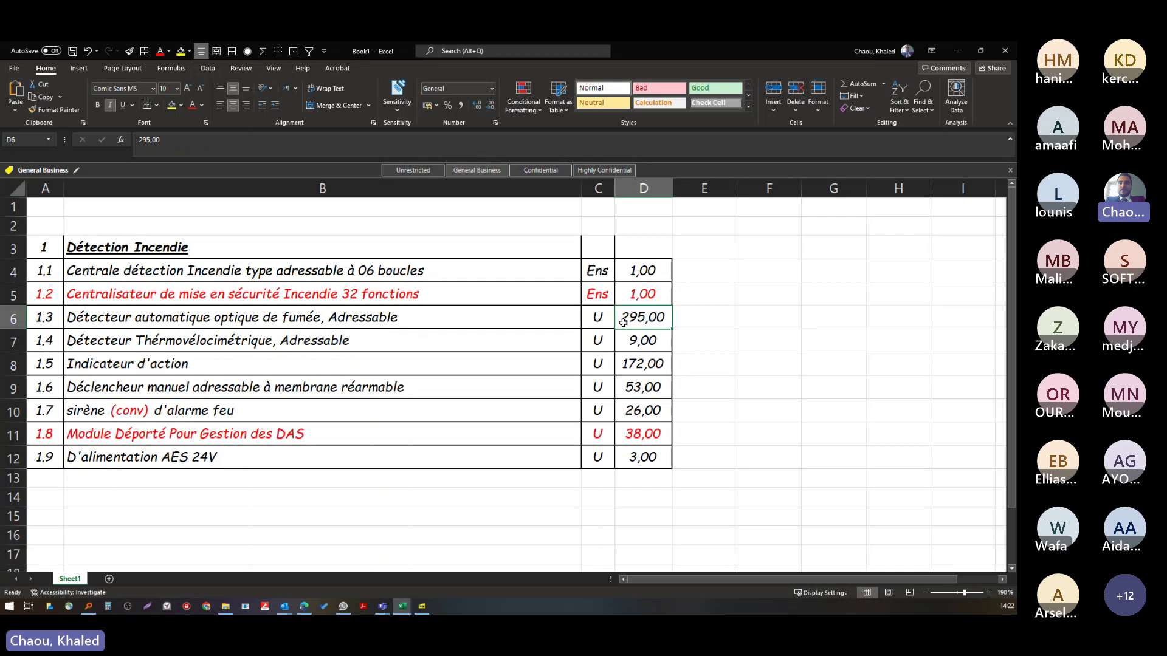
pyautogui.click(407, 270)
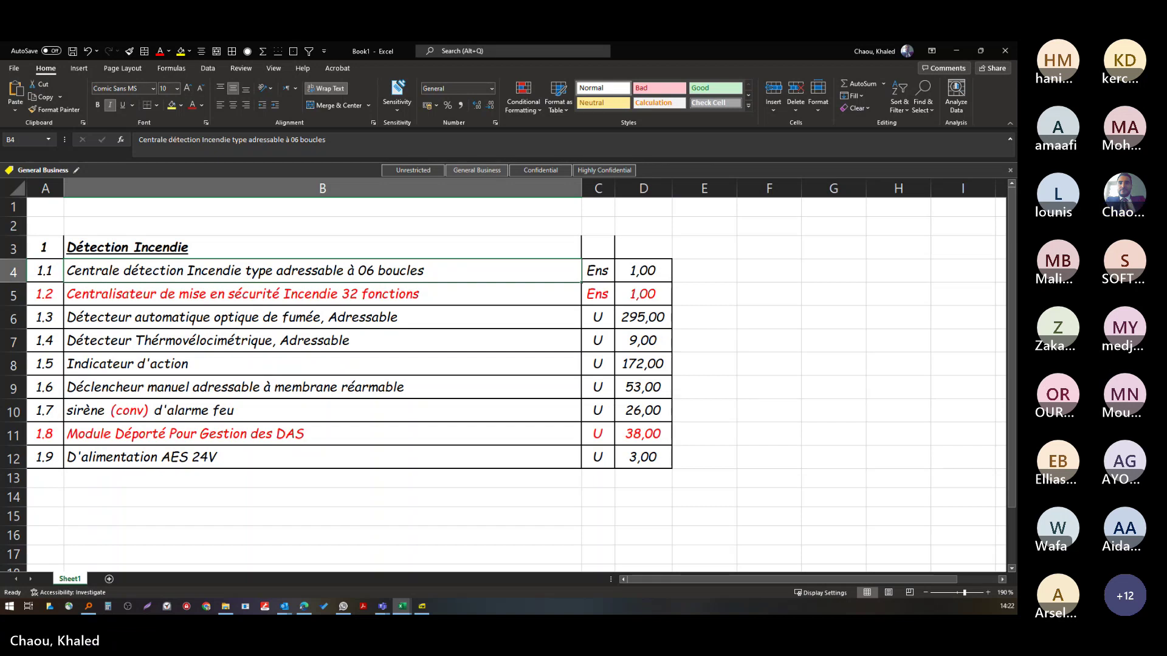
pyautogui.click(656, 317)
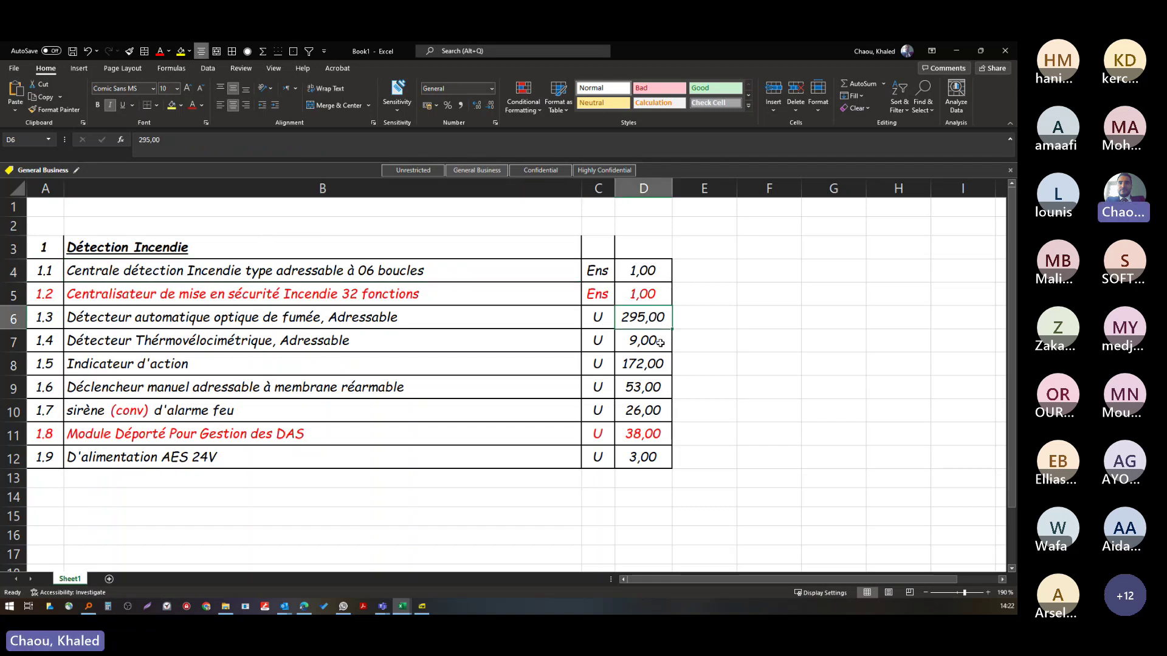
pyautogui.click(651, 390)
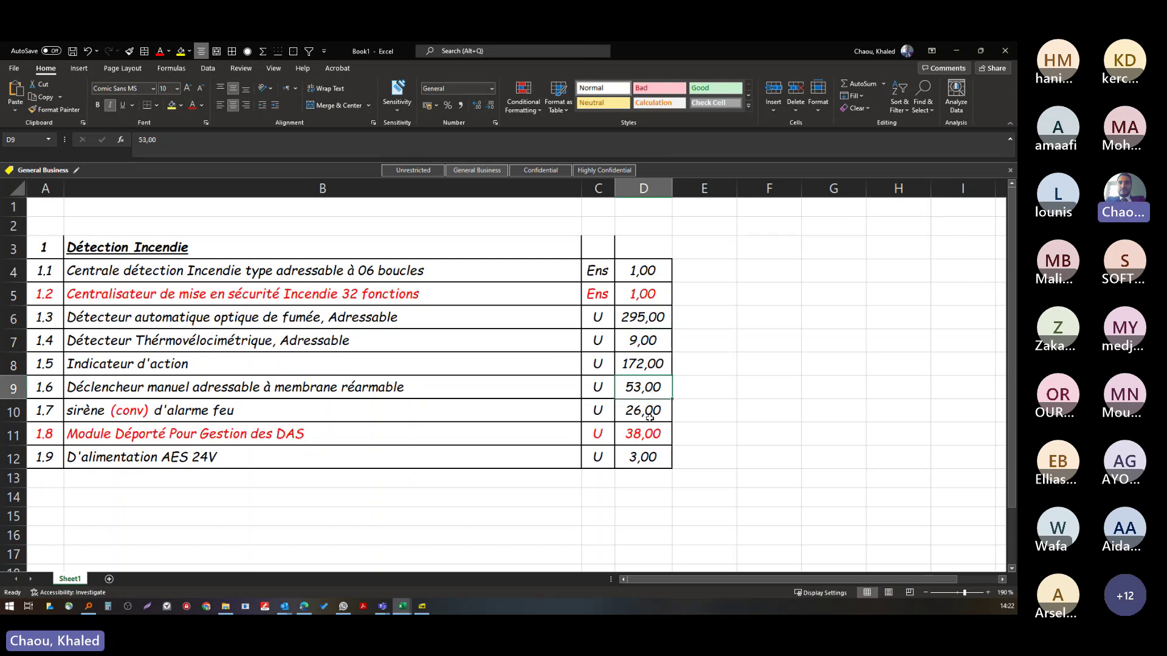
pyautogui.press('Up')
pyautogui.press('Up')
pyautogui.press('Up')
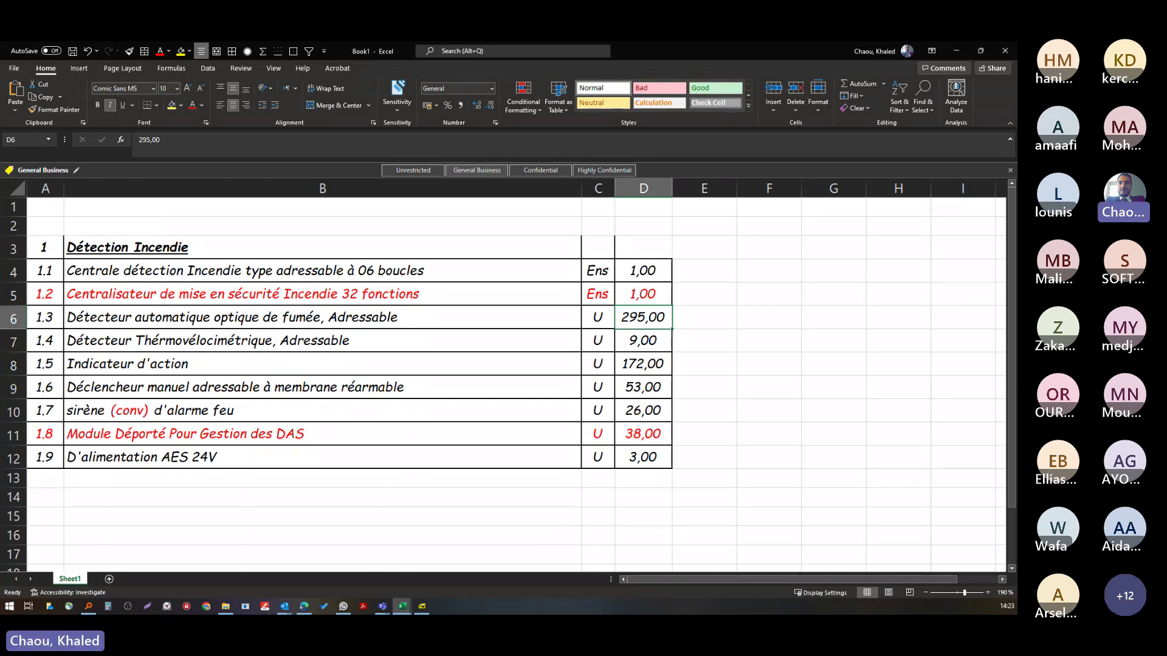
# - Bring up the meeting window, maximize it to check the participants, and minimize it to return to the workbook
pyautogui.hotkey('alt', 'Tab')
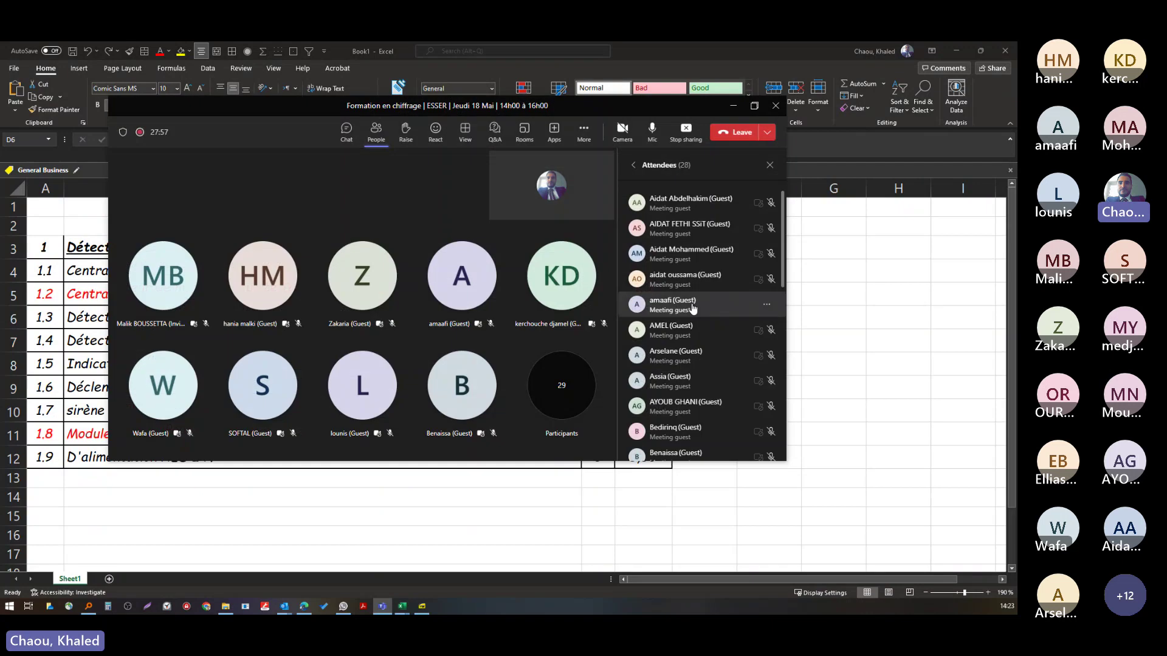
pyautogui.click(754, 106)
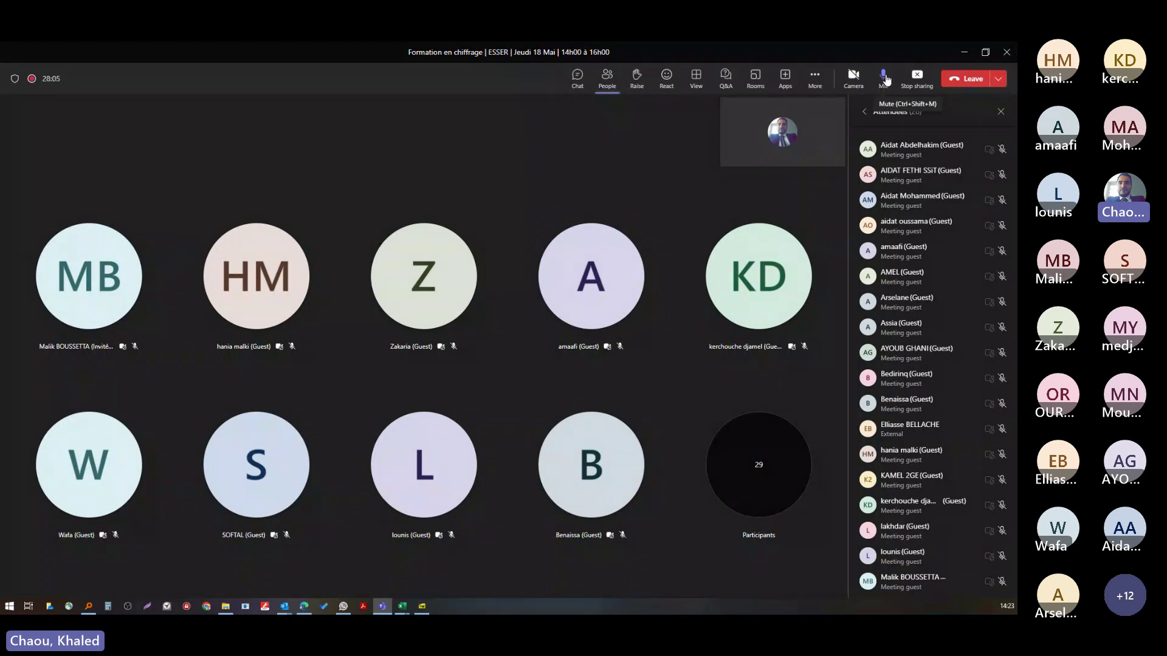
pyautogui.click(962, 53)
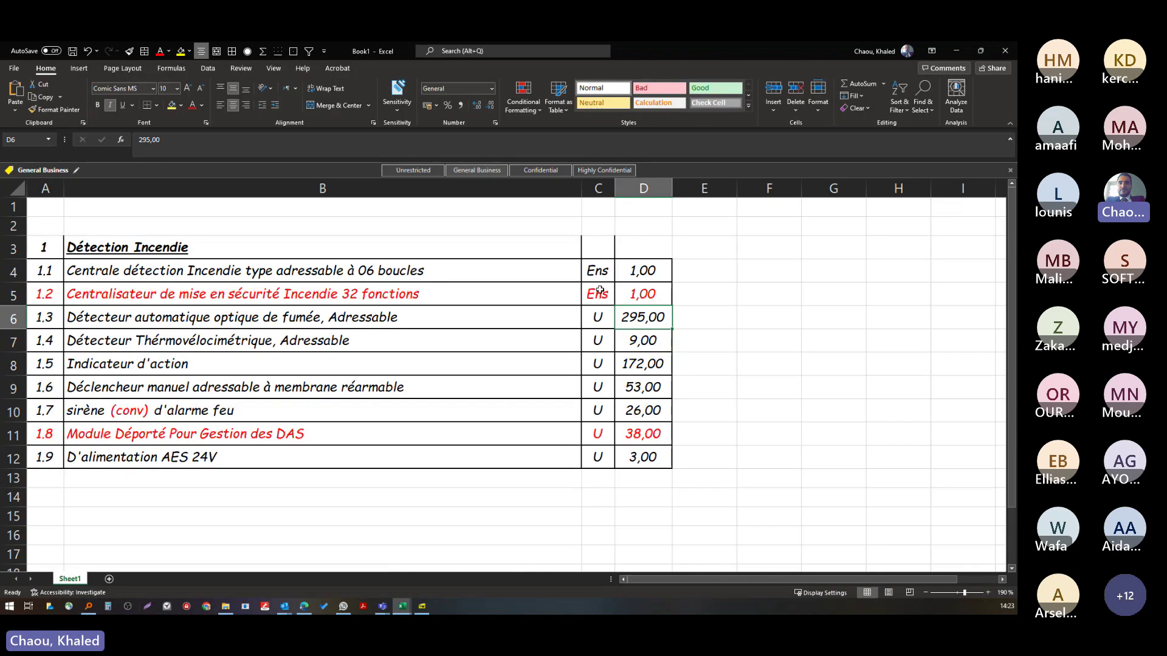
# - Give the smoke detector and manual call point quantities in D6 and D9 red text and a yellow fill
pyautogui.keyDown('ctrl'); pyautogui.click(642, 392); pyautogui.keyUp('ctrl')
pyautogui.click(189, 104)
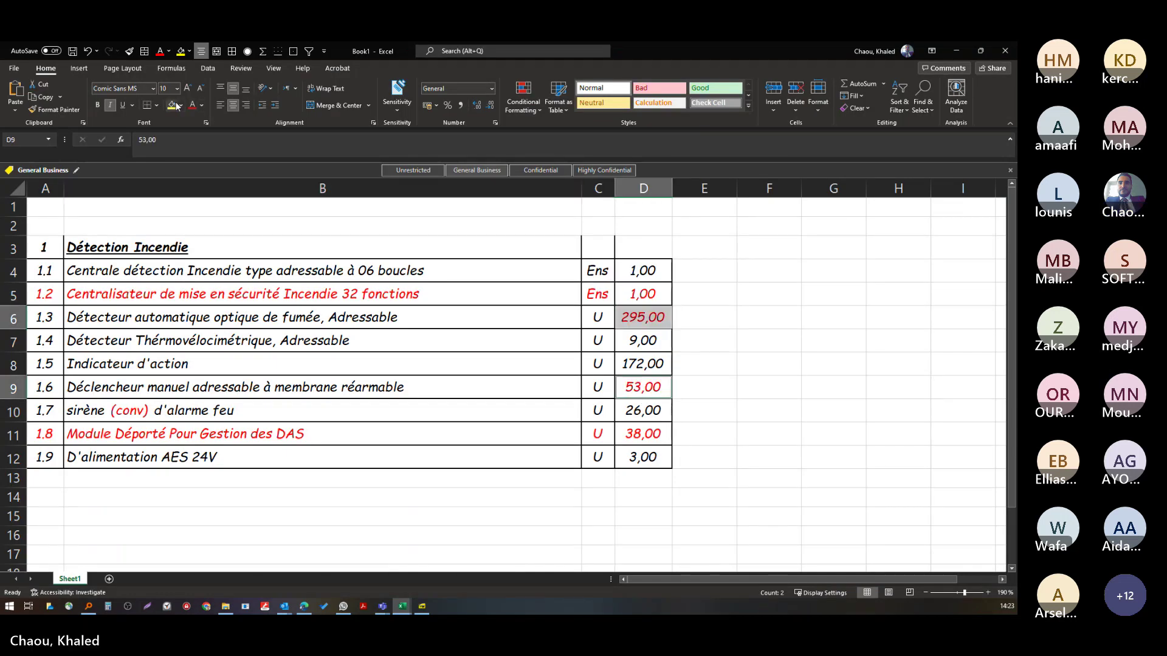
pyautogui.click(173, 105)
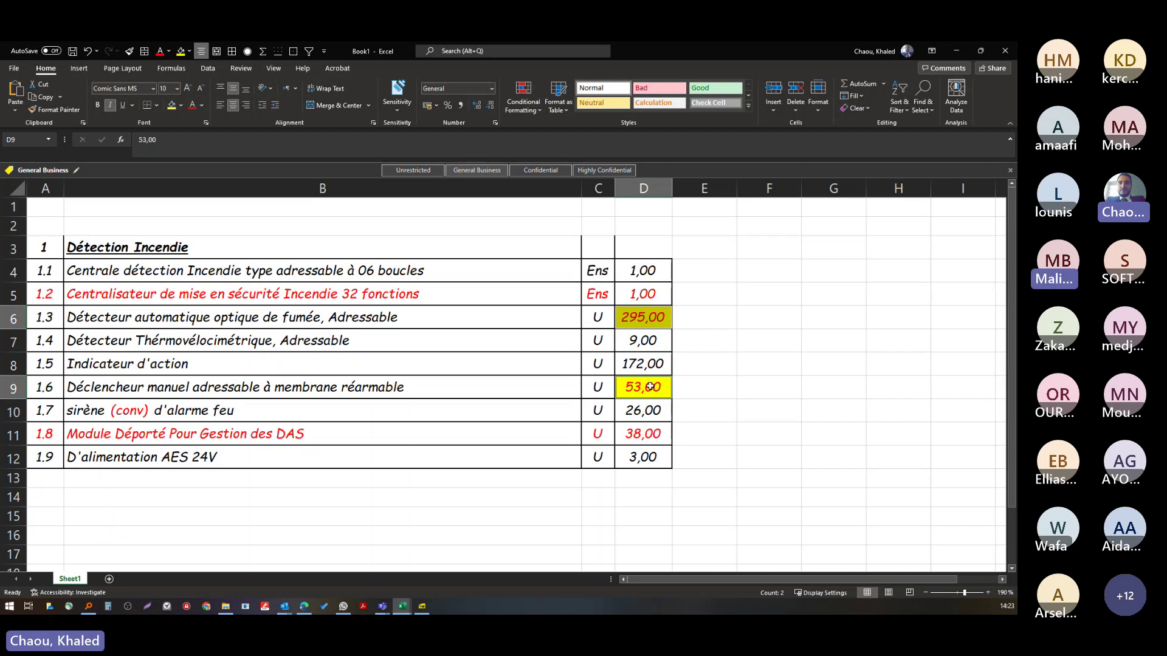
pyautogui.press('Return')
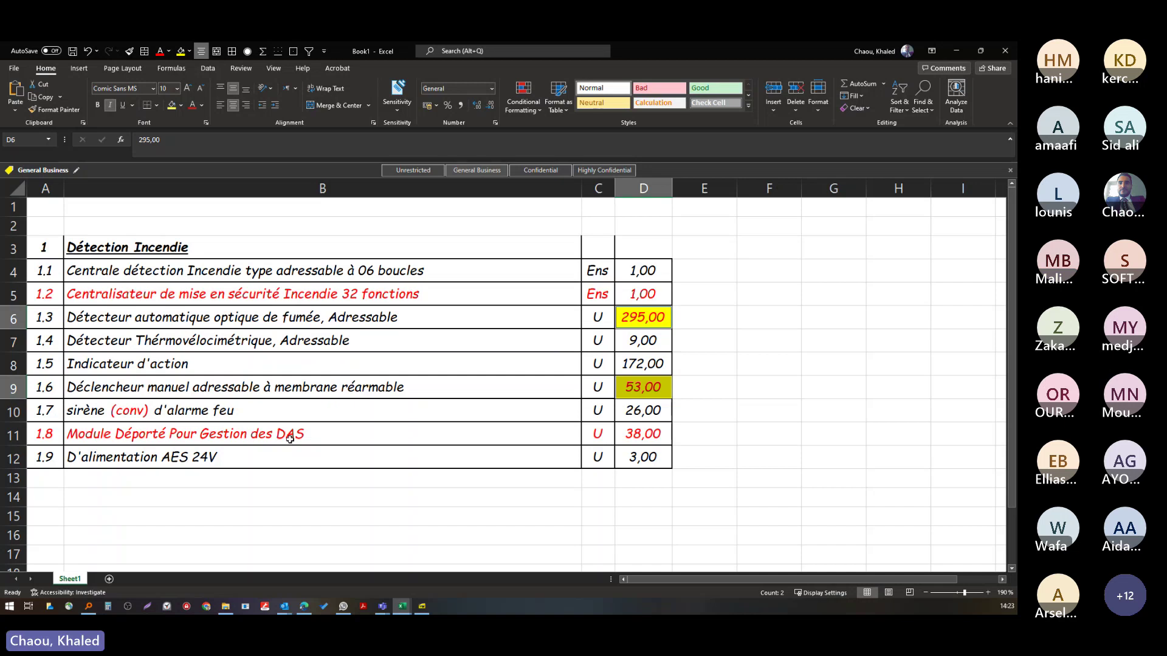
pyautogui.click(643, 340)
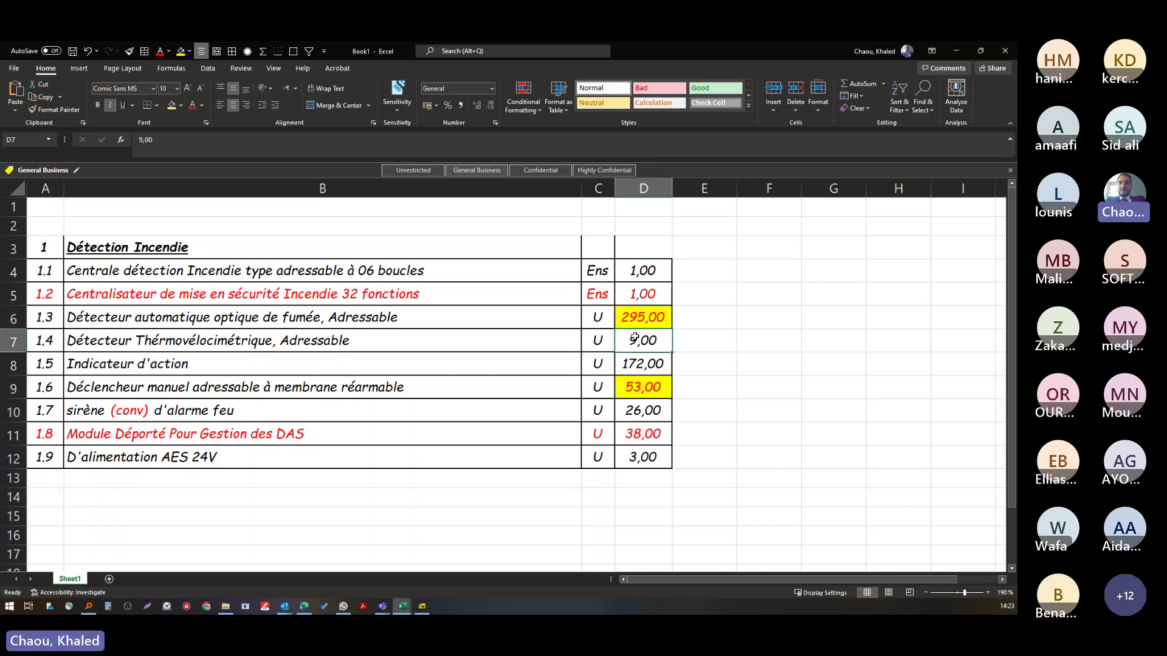
# - Give the heat detector quantity in D7 a yellow fill and red text to match the other highlighted quantities
pyautogui.click(172, 105)
pyautogui.click(192, 105)
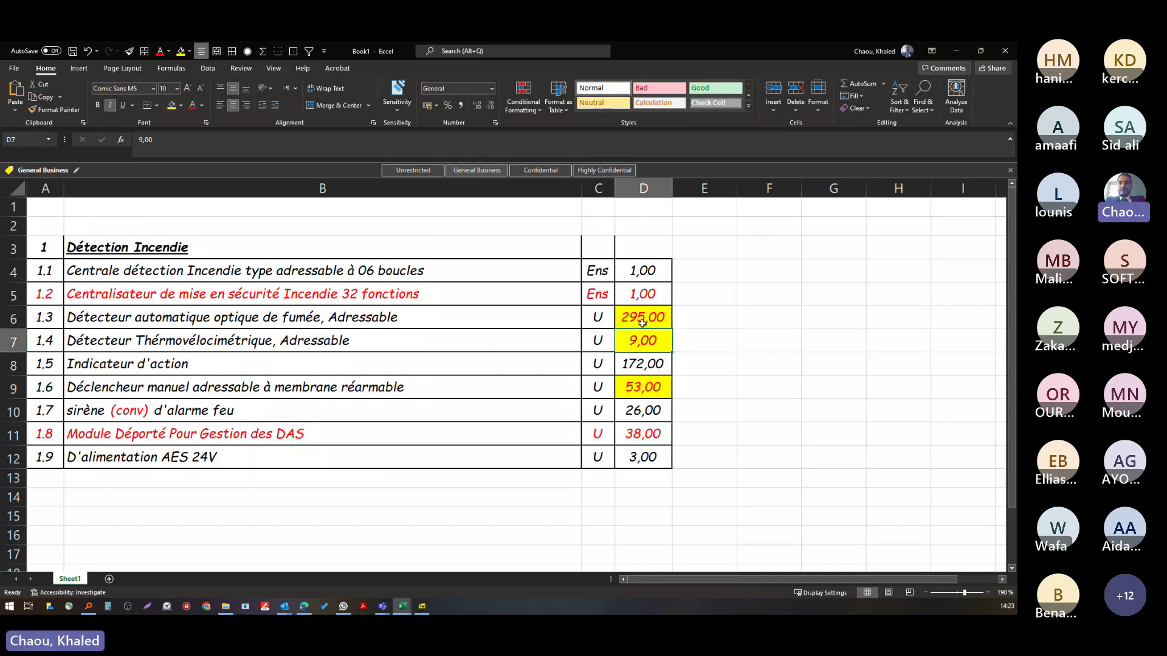
pyautogui.moveTo(642, 322); pyautogui.dragTo(645, 348)
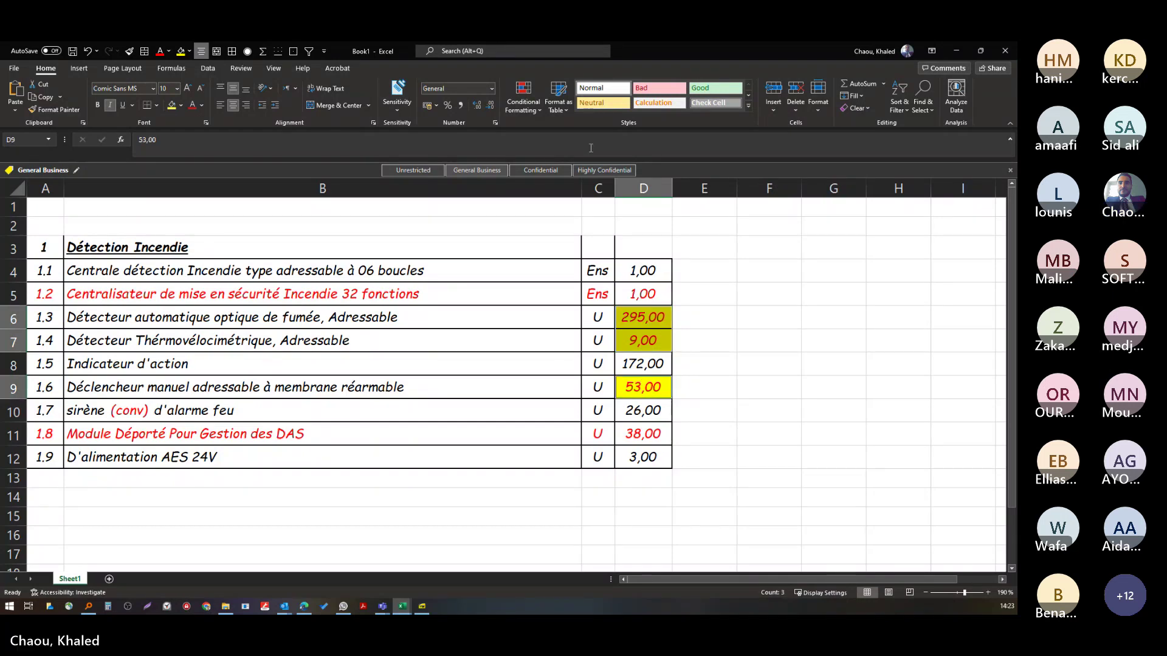
# - Format the whole quantity column D with the Number category
pyautogui.click(643, 189)
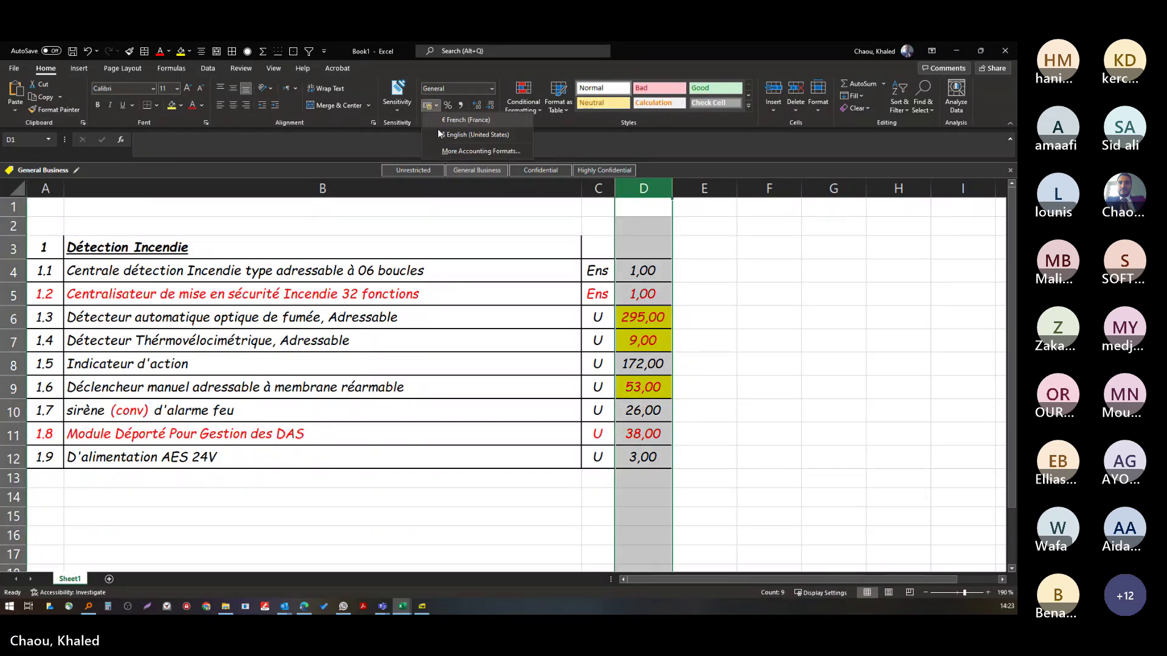
pyautogui.hotkey('ctrl', '1')
pyautogui.click(237, 147)
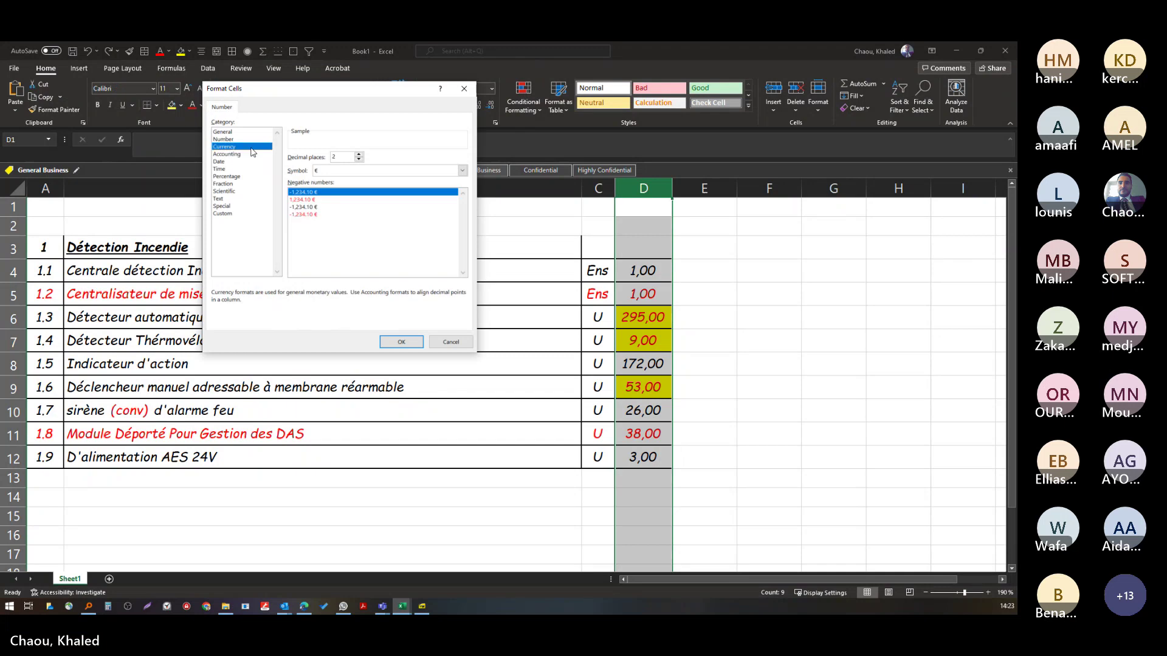
pyautogui.click(224, 139)
pyautogui.click(401, 341)
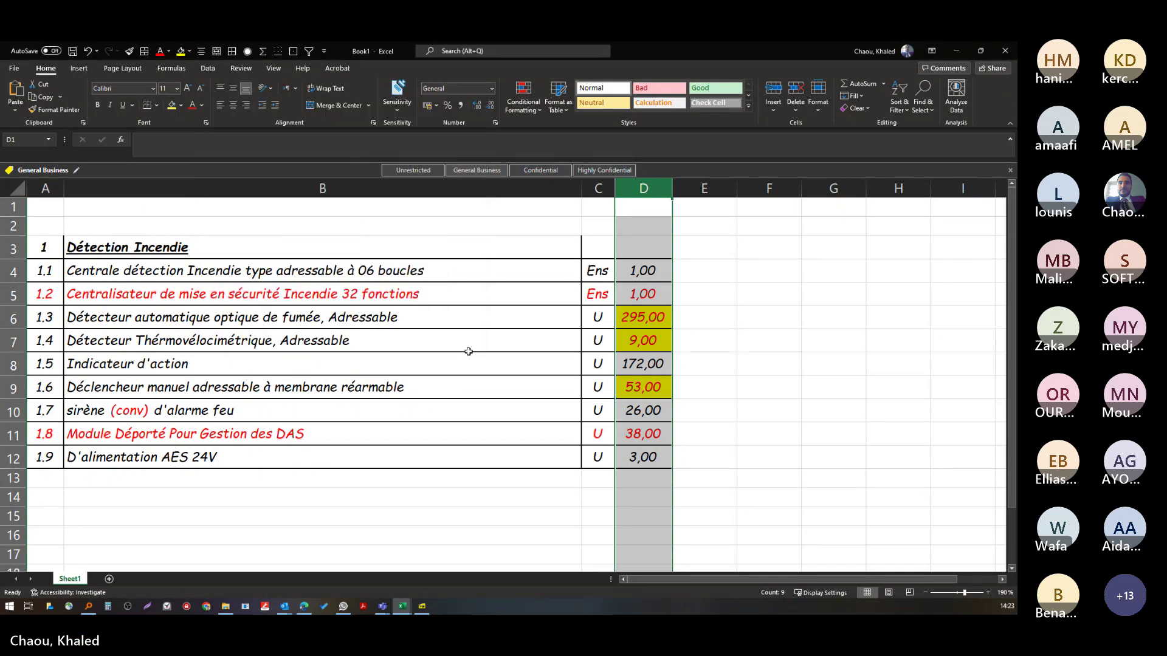
pyautogui.click(640, 379)
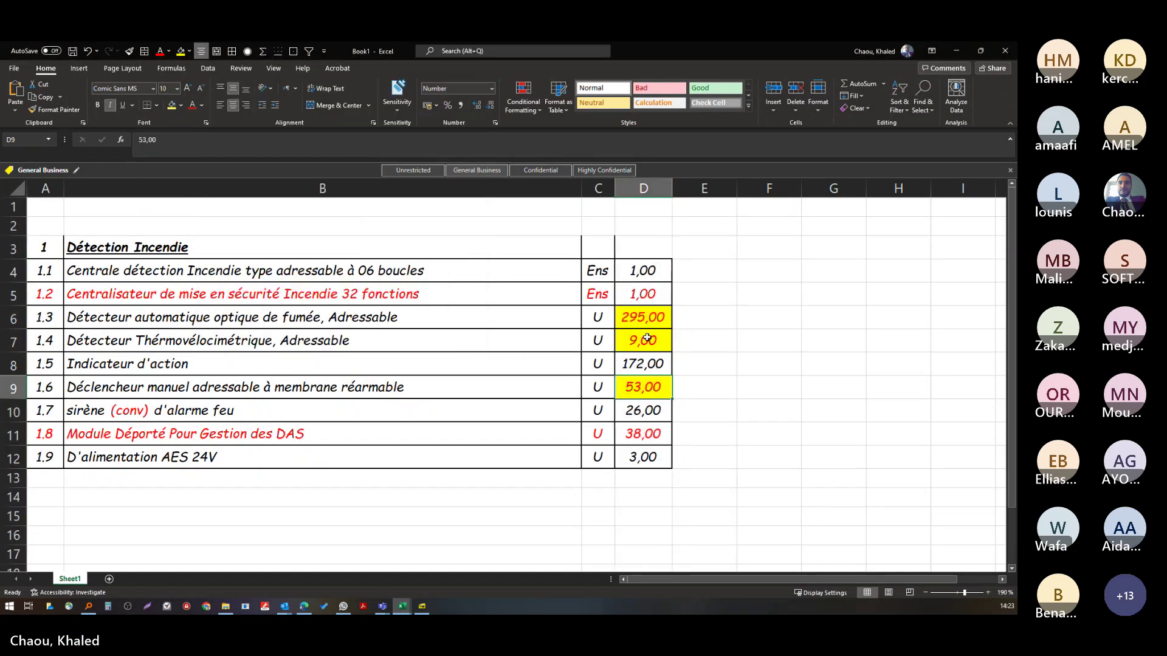
pyautogui.moveTo(647, 341); pyautogui.dragTo(647, 323)
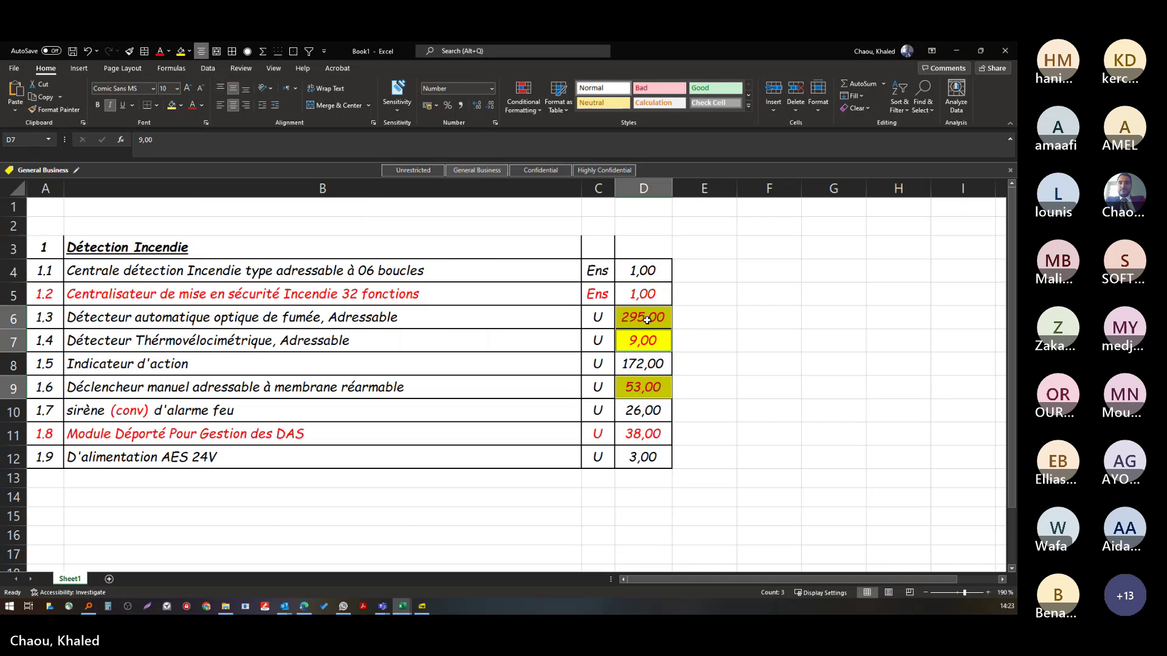
# - Enter a formula in D13 that sums D6:D7 and D9
pyautogui.click(647, 487)
pyautogui.write('=SUM(')
pyautogui.moveTo(643, 317); pyautogui.dragTo(642, 340)
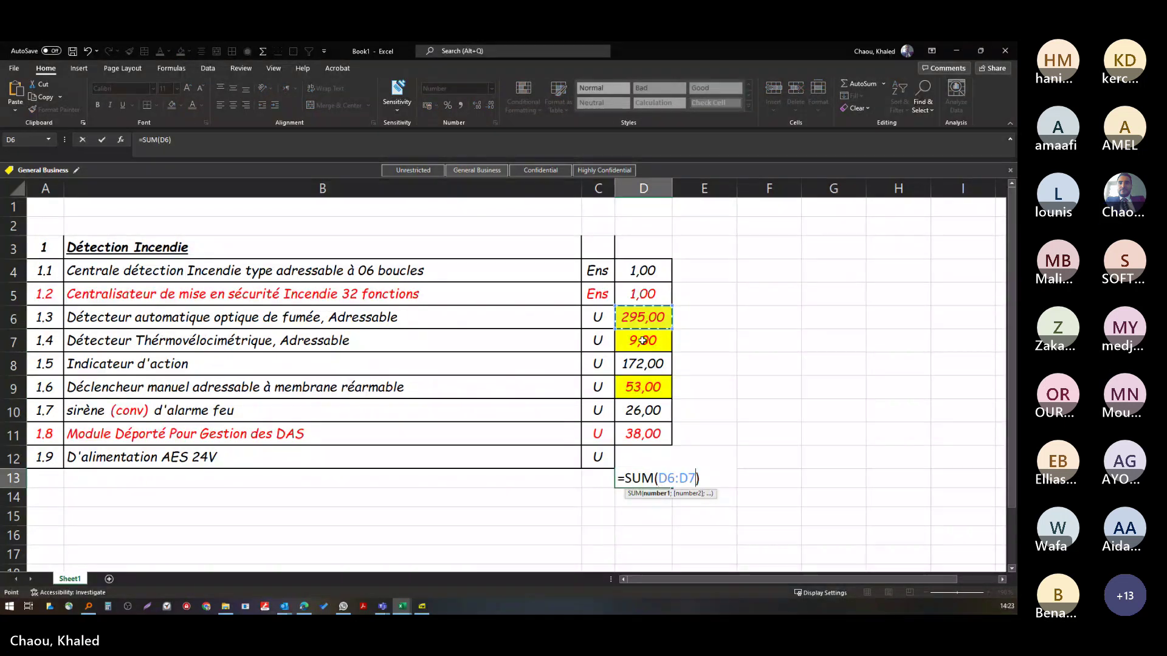
pyautogui.keyDown('ctrl'); pyautogui.click(647, 387); pyautogui.keyUp('ctrl')
pyautogui.press('Return')
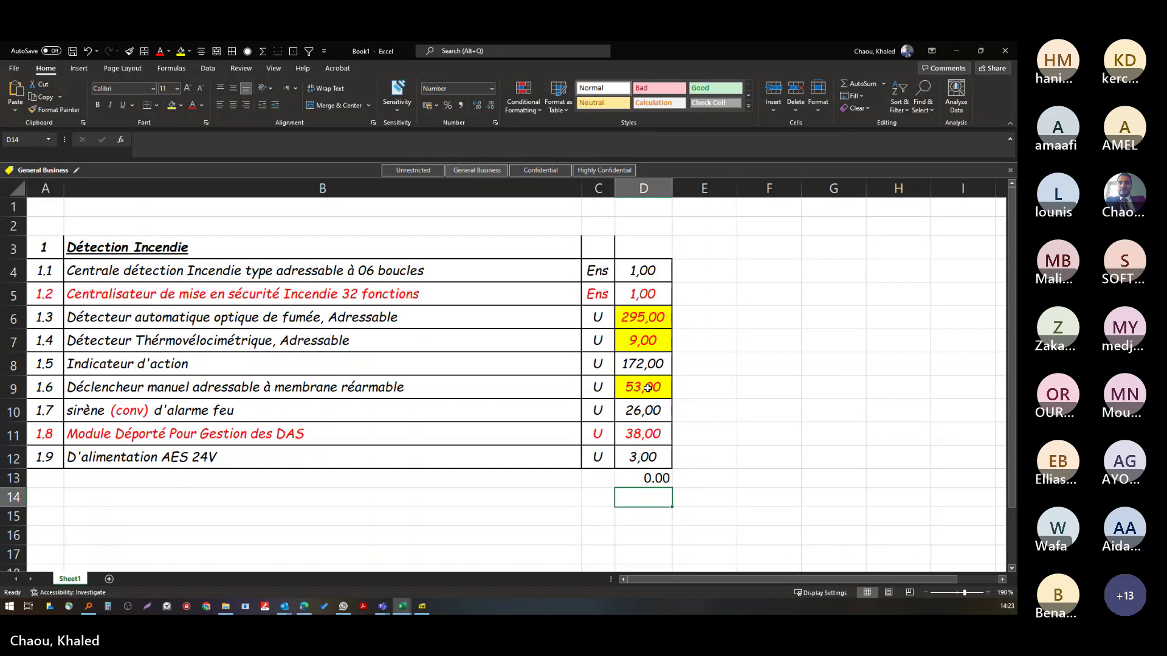
# - Replace every ",00" in the sheet with nothing so the quantities are stored as real numbers
pyautogui.click(643, 317)
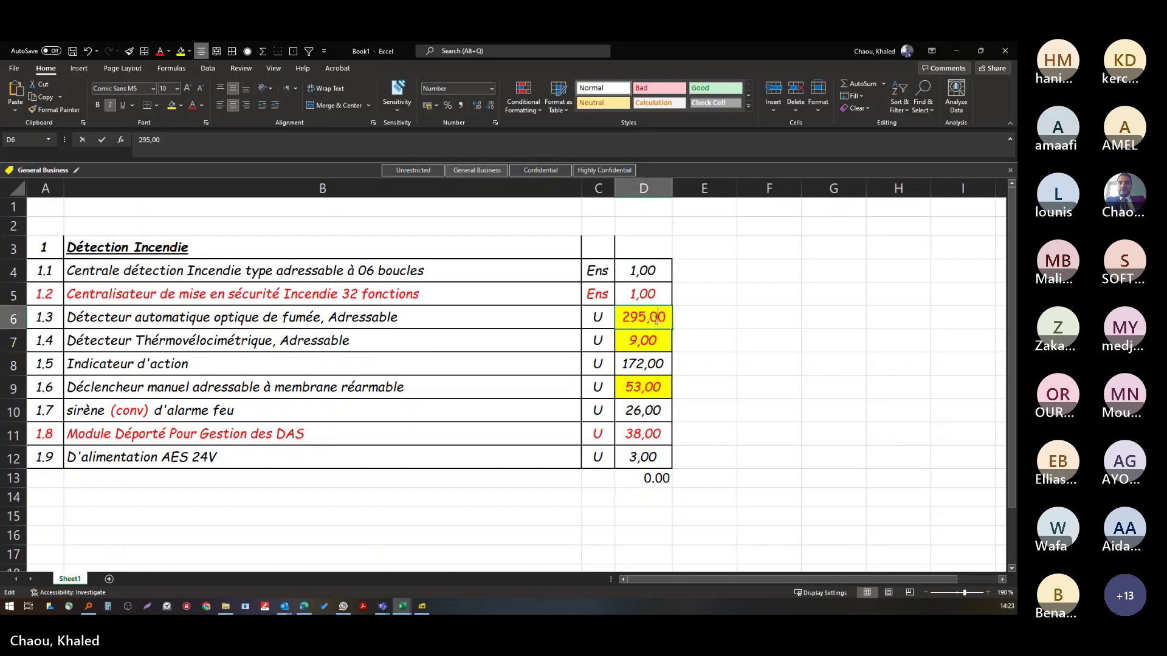
pyautogui.doubleClick(643, 317)
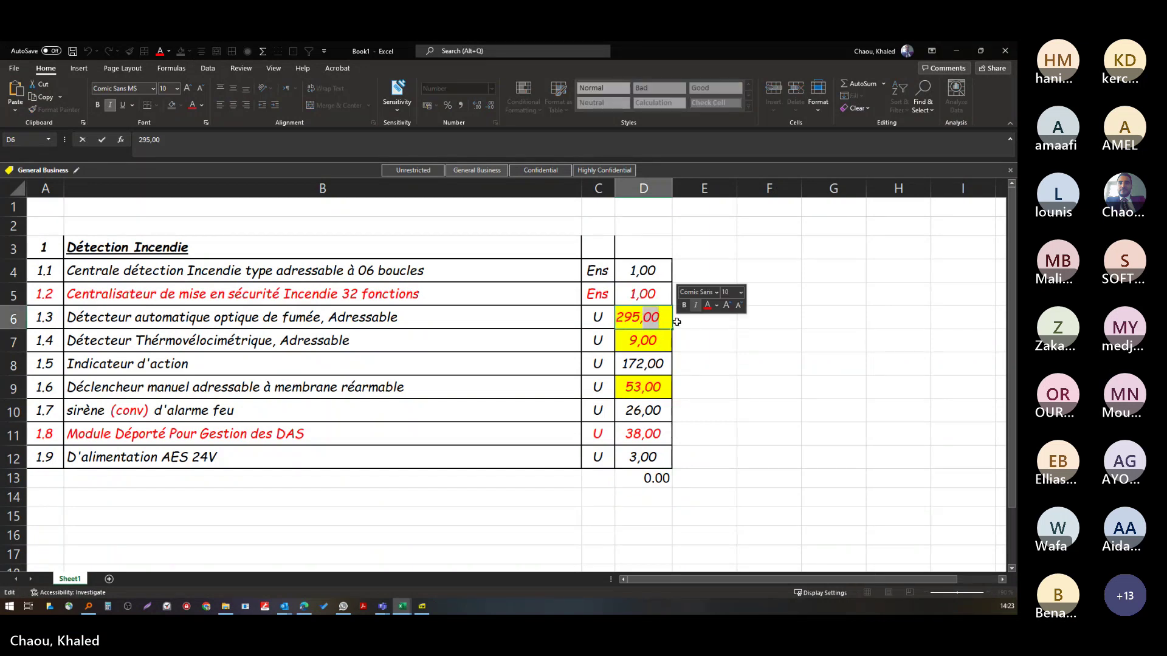
pyautogui.press('Escape')
pyautogui.hotkey('ctrl', 'h')
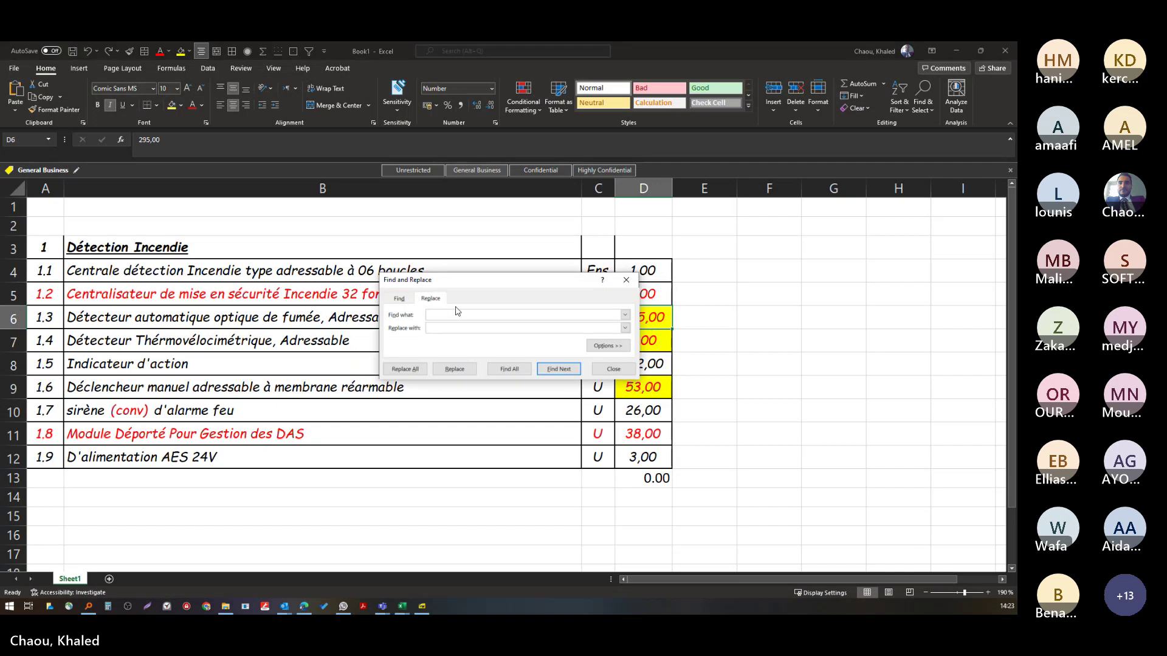
pyautogui.write(',00')
pyautogui.click(406, 369)
pyautogui.click(558, 363)
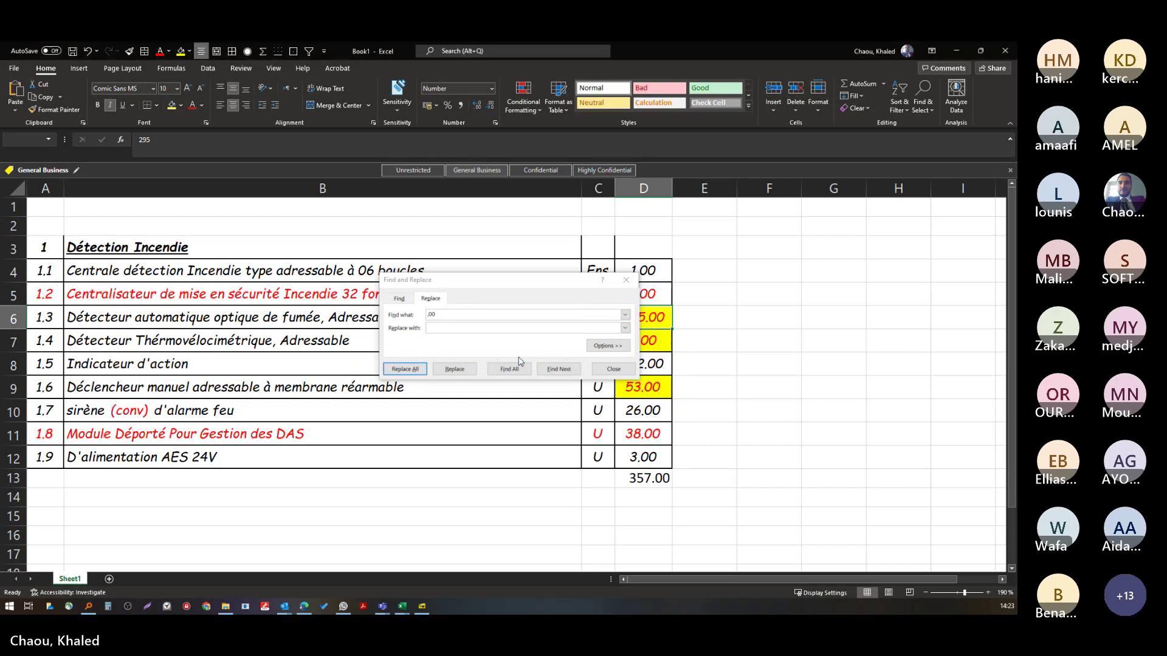
pyautogui.click(613, 369)
# - Check the sum formula in D13 and copy the formatting of D6 onto that cell
pyautogui.click(650, 480)
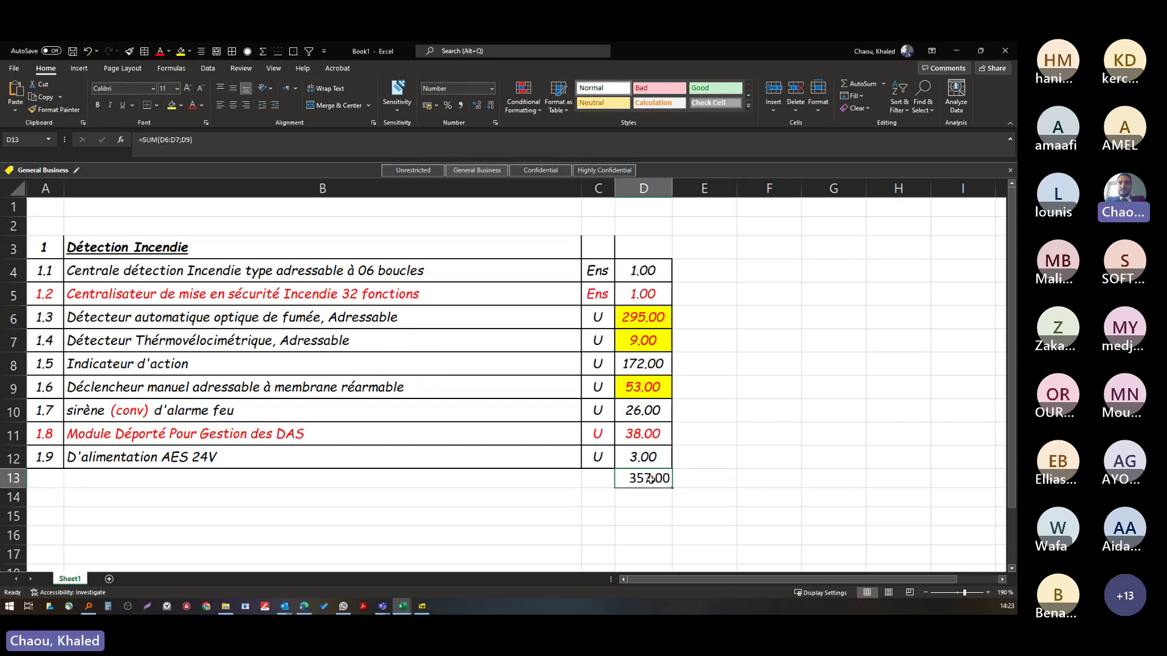
pyautogui.doubleClick(653, 479)
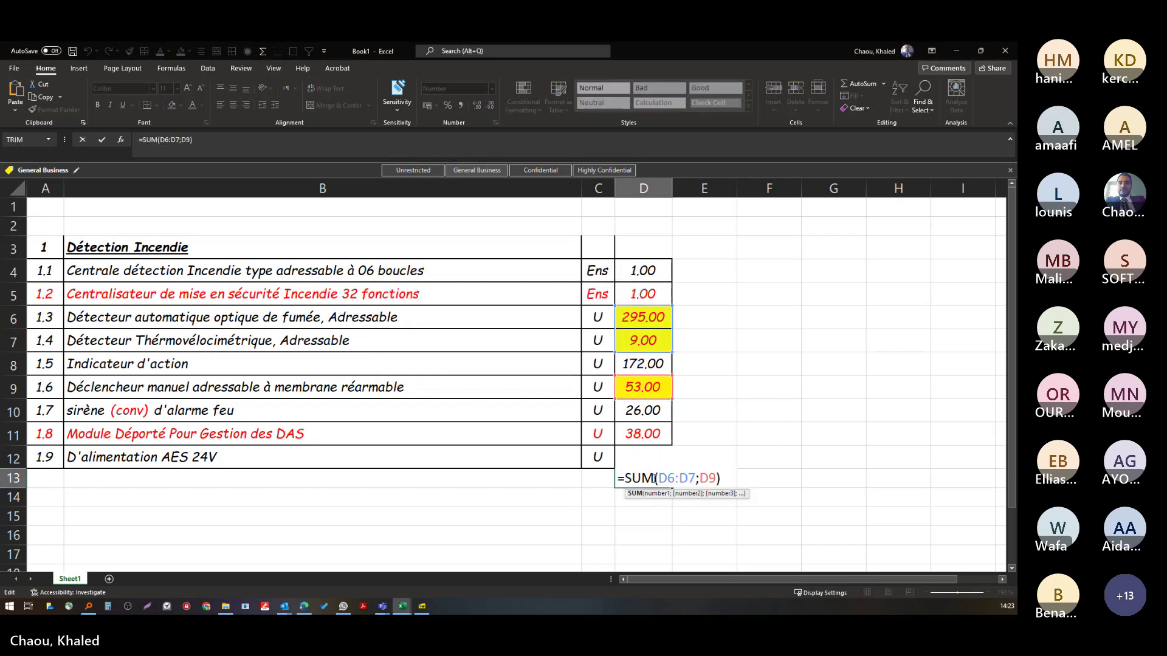
pyautogui.rightClick(654, 478)
pyautogui.press('Escape')
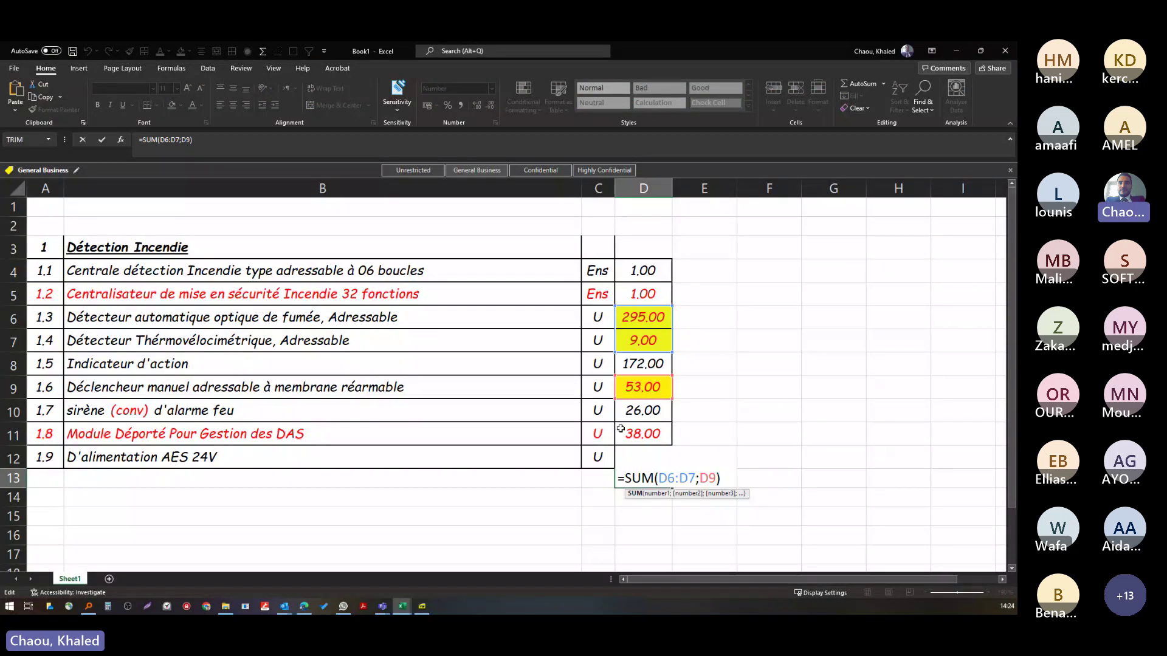
pyautogui.press('Escape')
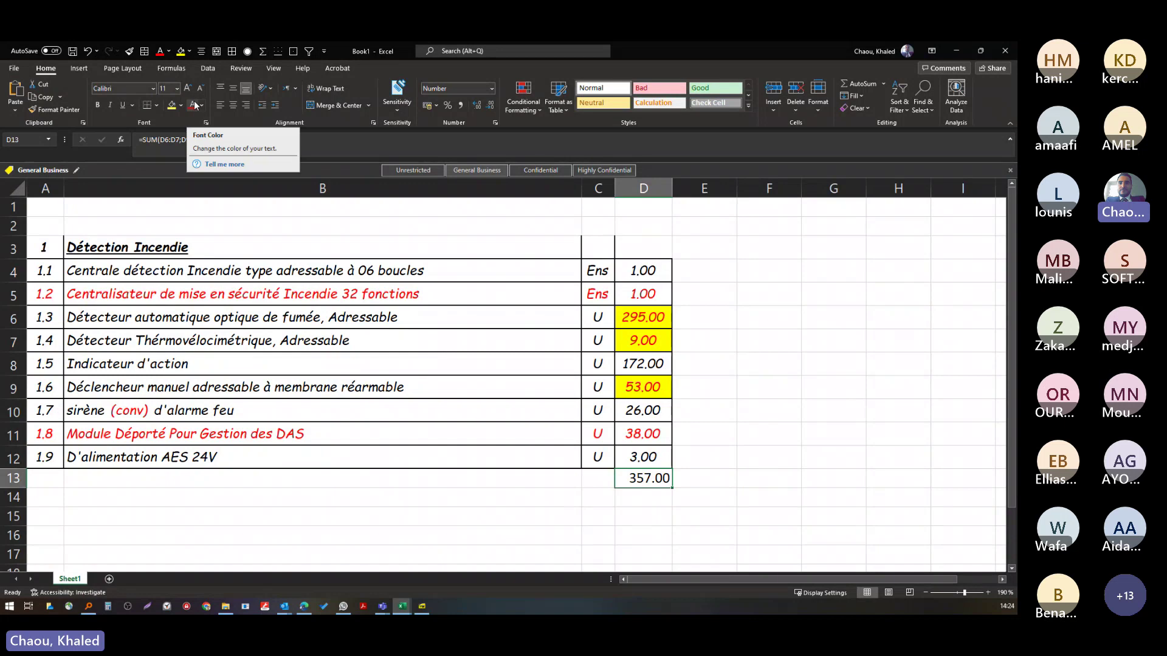
pyautogui.click(655, 322)
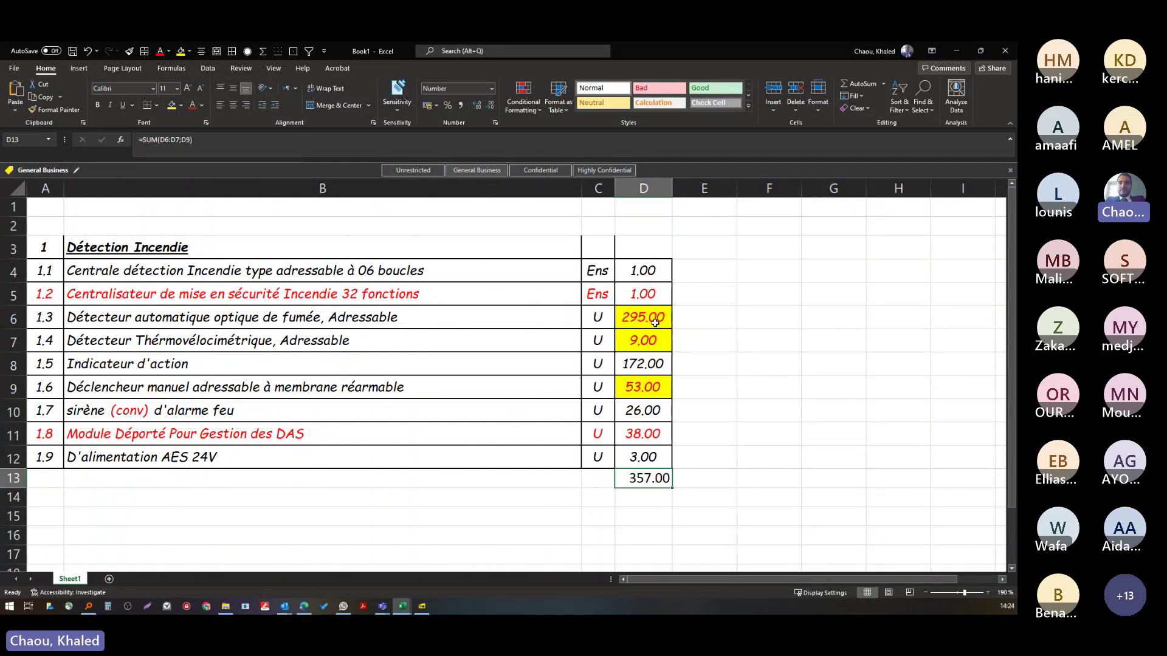
pyautogui.click(80, 110)
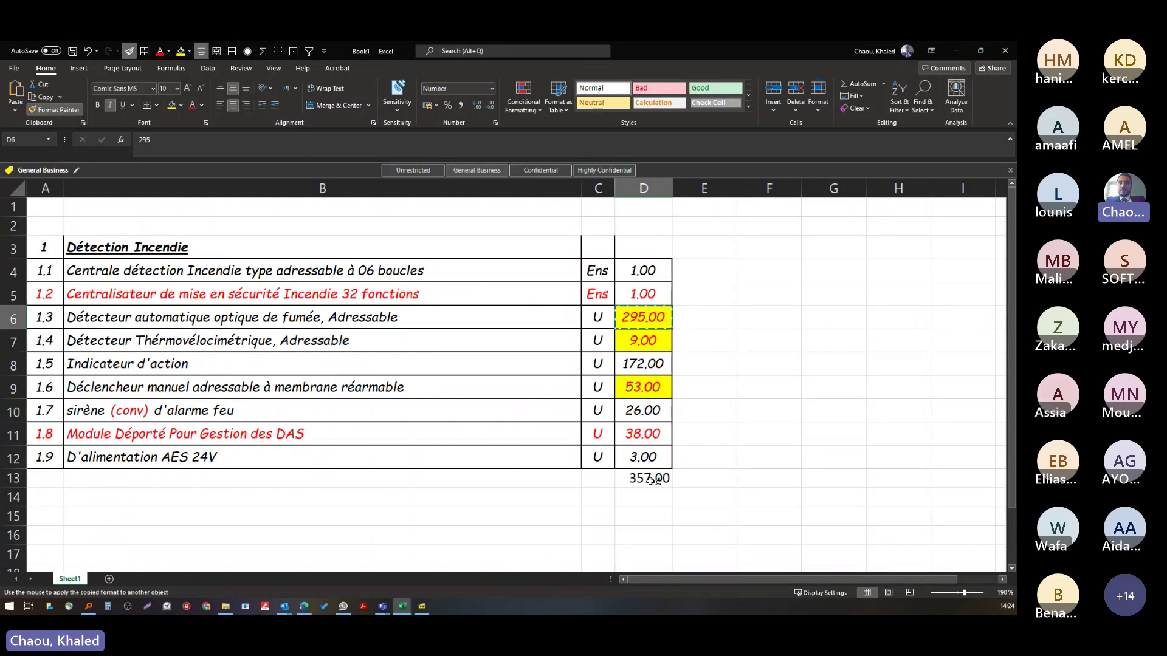
pyautogui.click(654, 481)
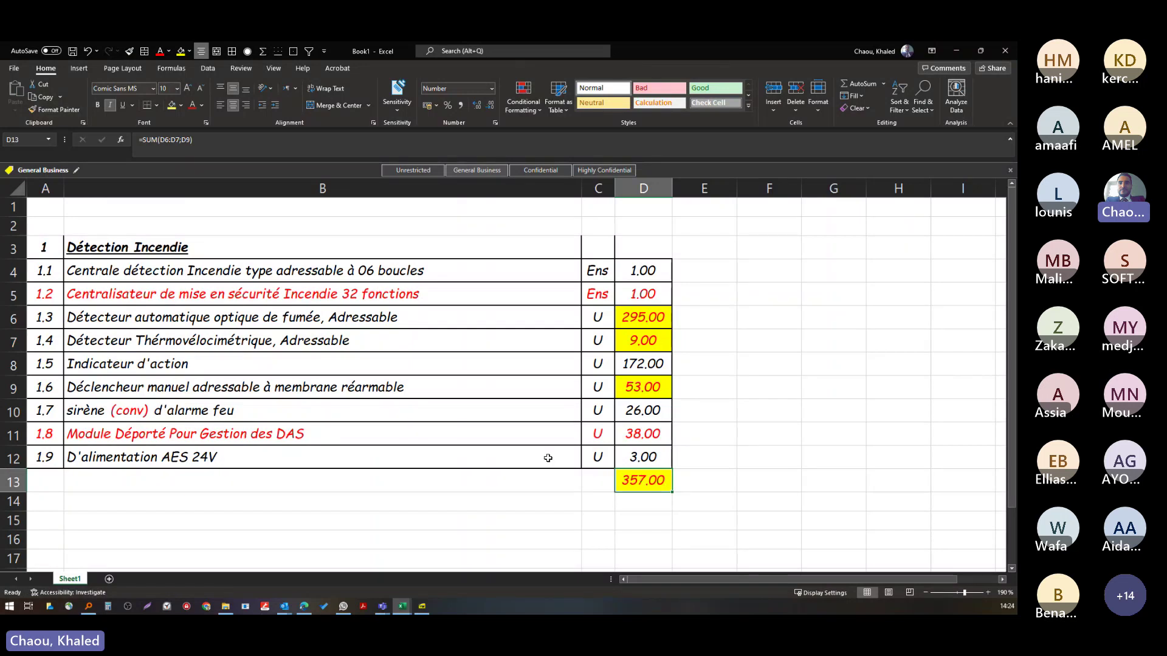
# - Go over the highlighted quantities in D6, D7 and D9, and enter the formula =D13/127 in D14
pyautogui.click(628, 318)
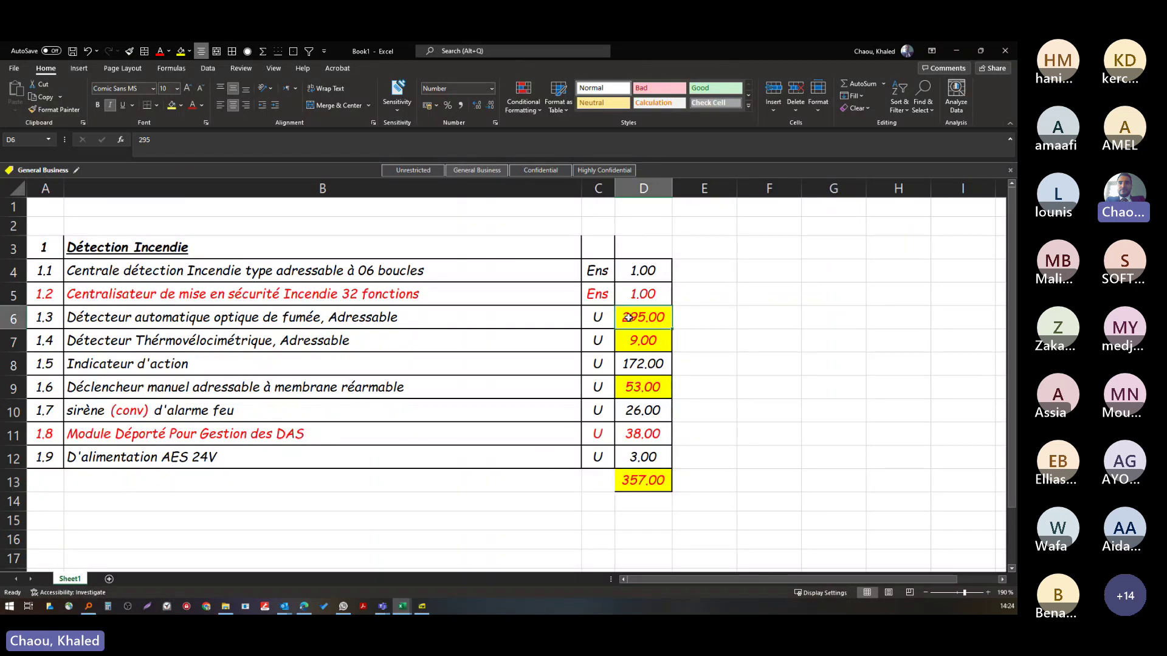
pyautogui.click(642, 344)
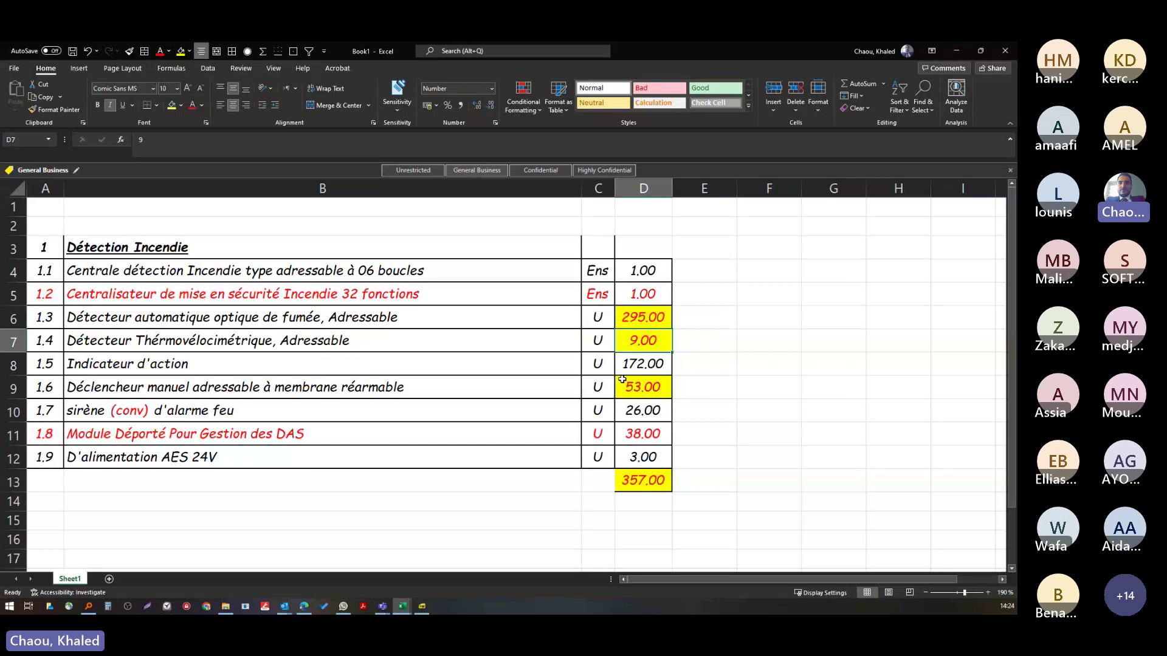
pyautogui.click(630, 387)
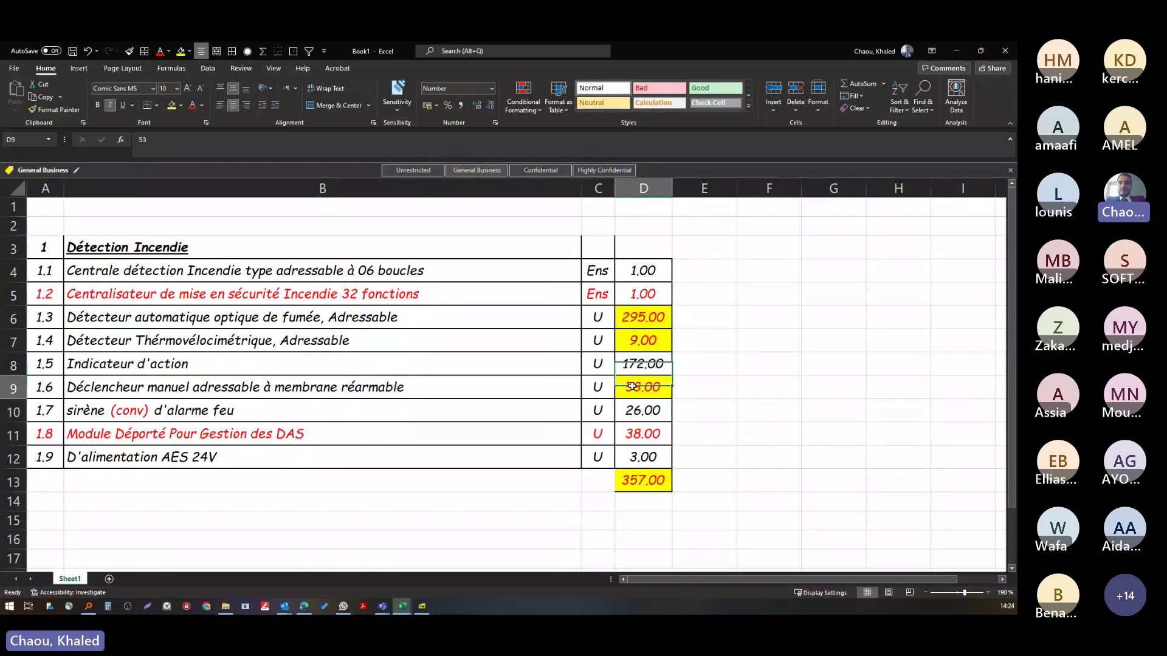
pyautogui.click(638, 503)
pyautogui.write('=')
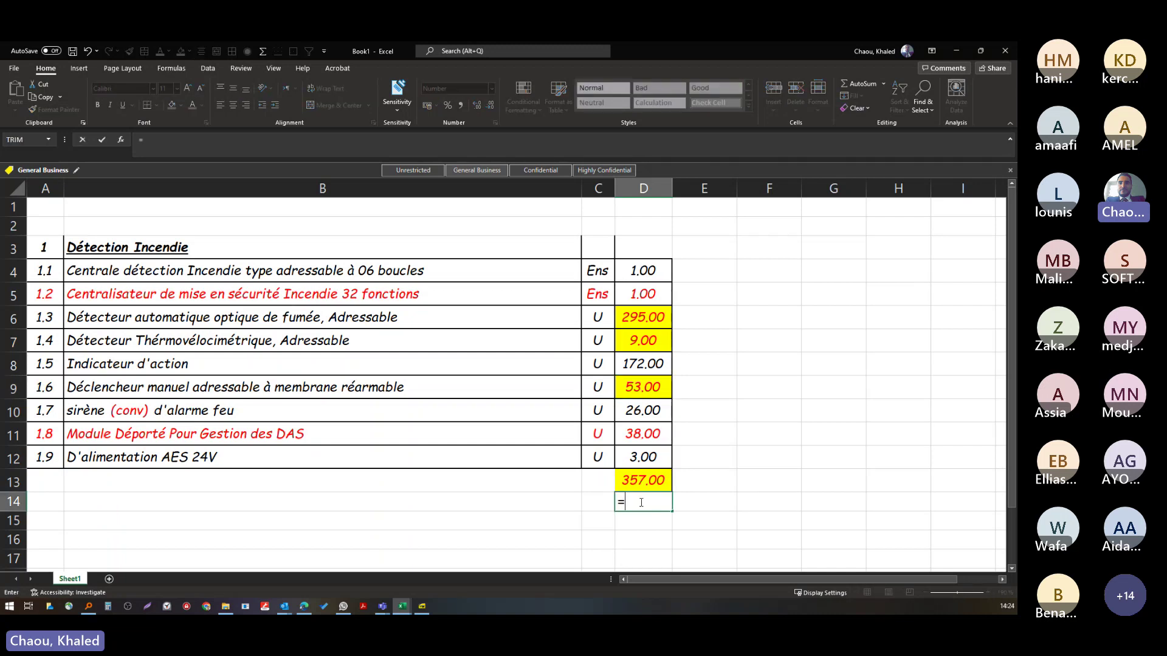
pyautogui.press('Up')
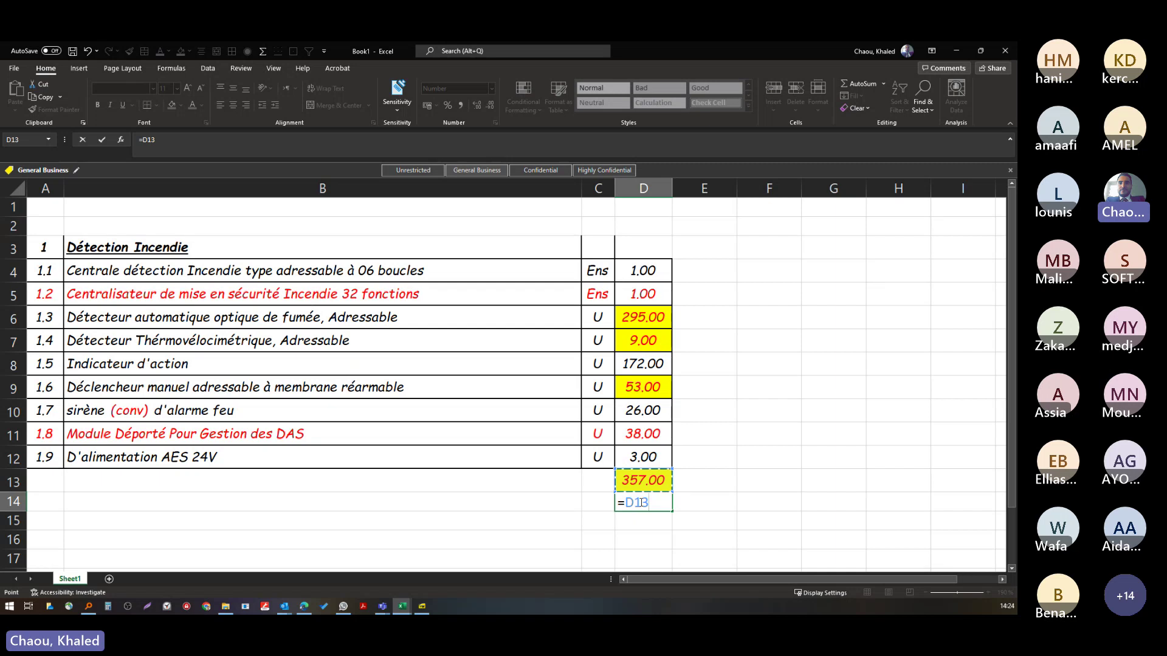
pyautogui.write('/127')
pyautogui.press('Return')
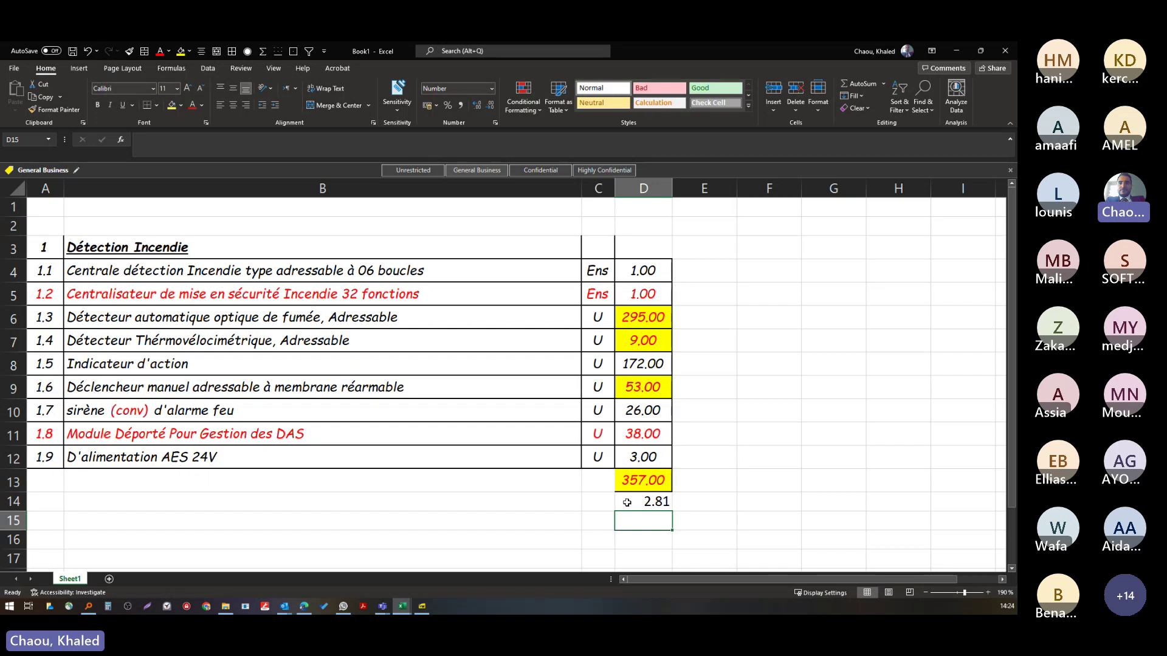
# - Change the divisor in the D14 formula to 100
pyautogui.click(635, 491)
pyautogui.click(630, 502)
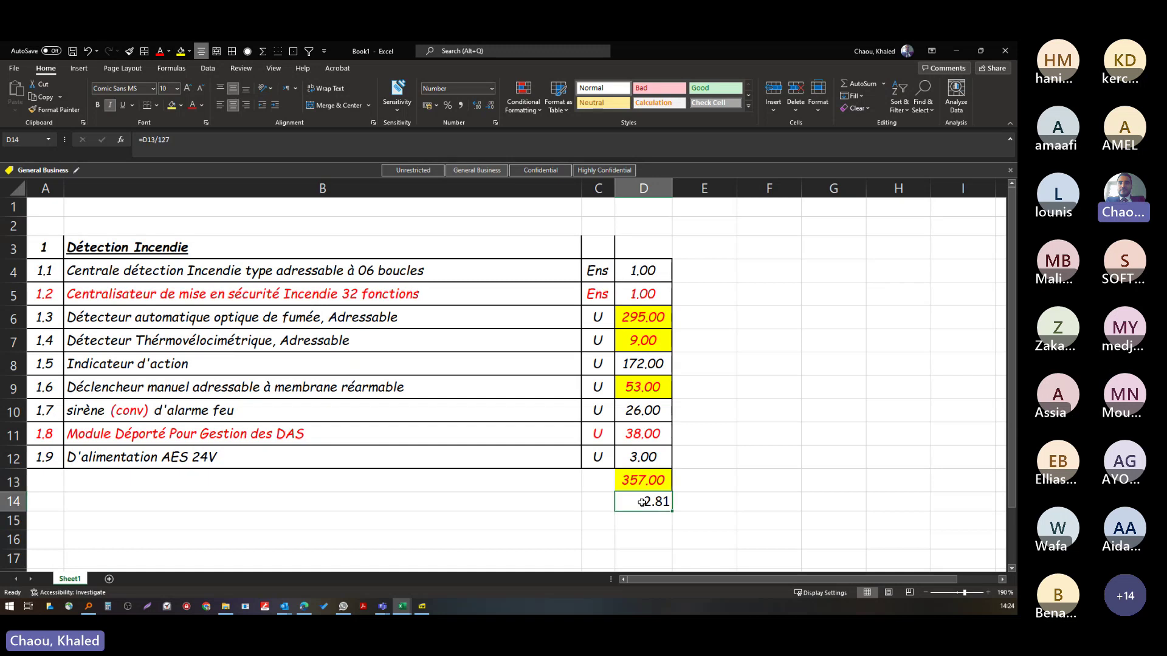
pyautogui.press('F2')
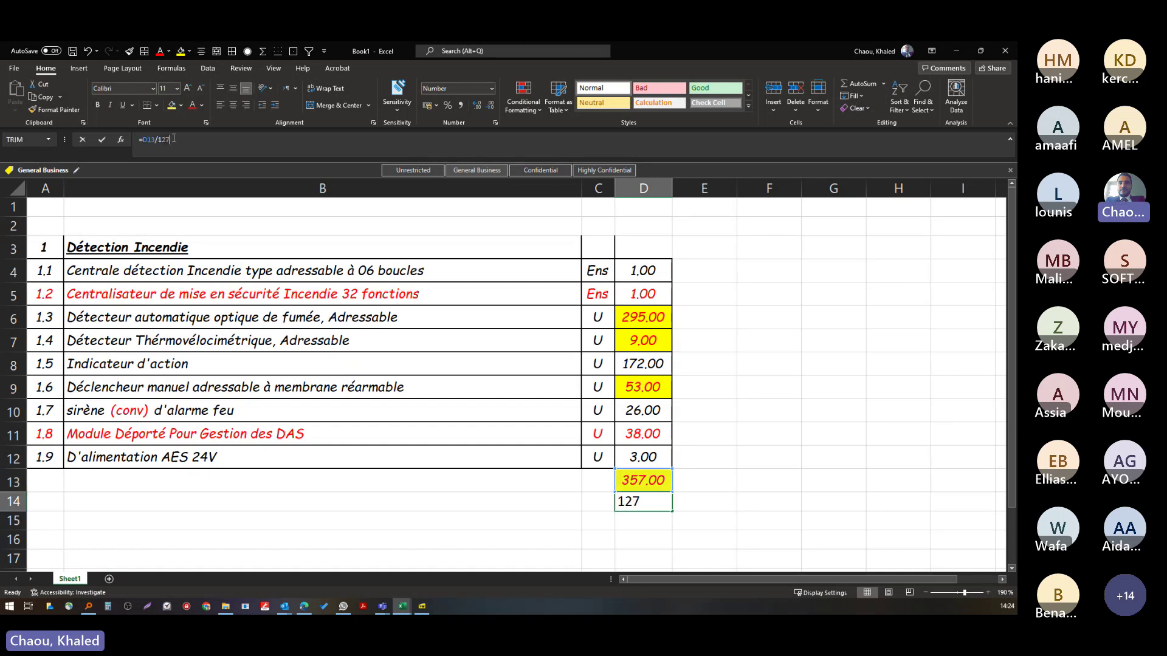
pyautogui.press('BackSpace')
pyautogui.press('BackSpace')
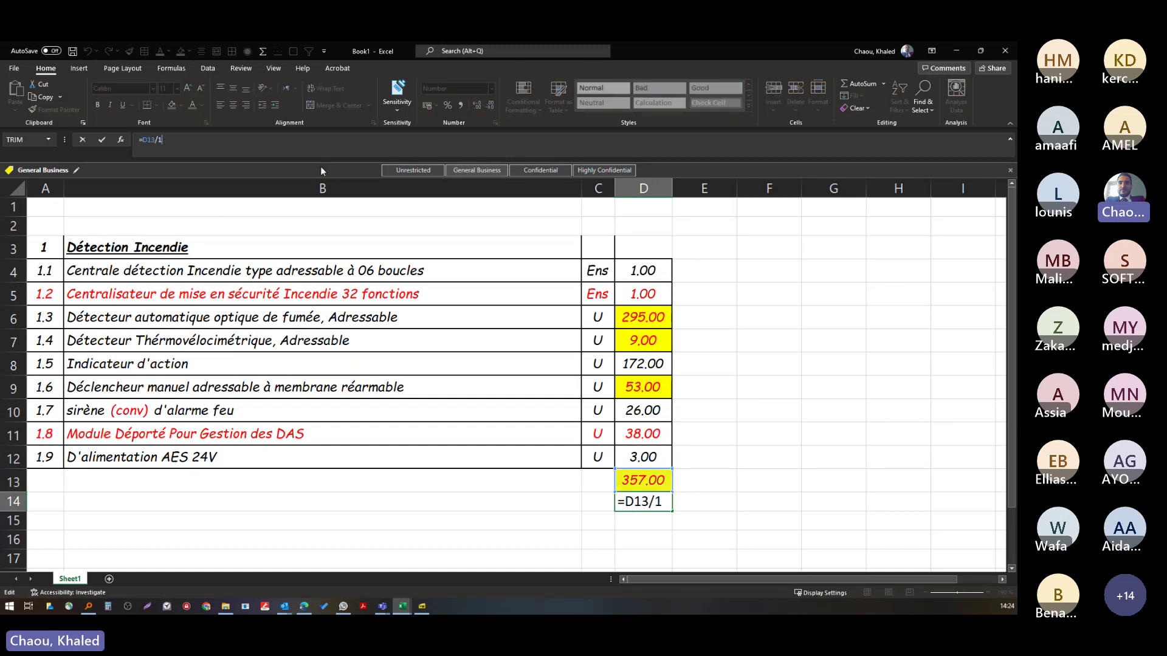
pyautogui.write('00')
pyautogui.press('Return')
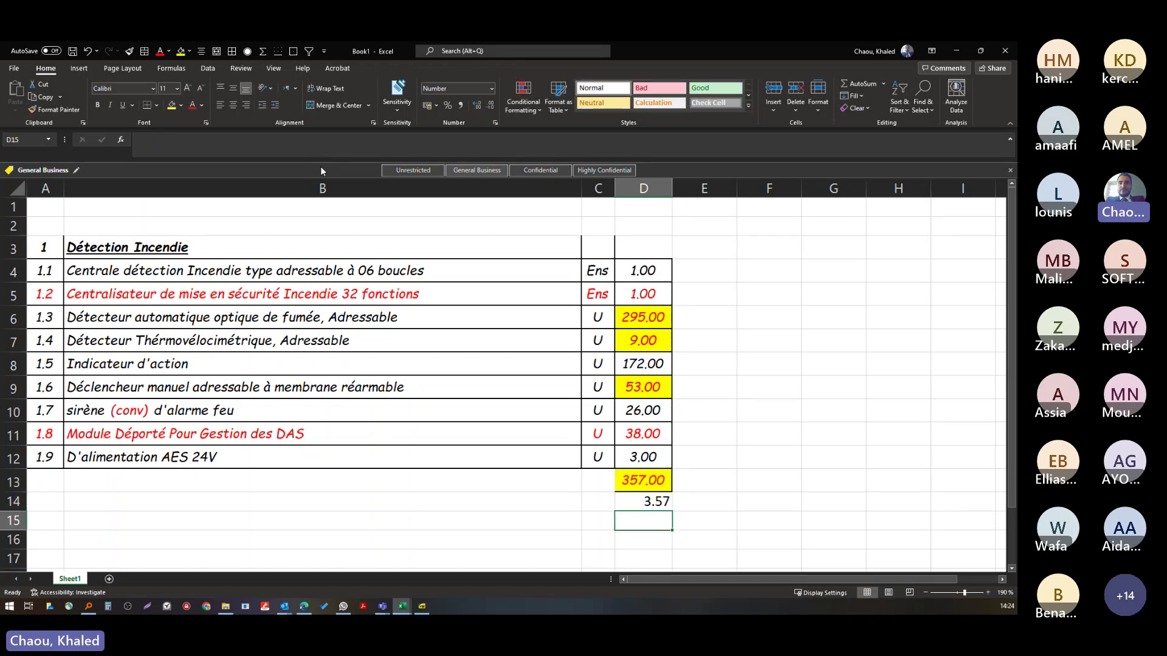
# - Make only the words "06 boucles" in the 1.1 control panel description red and bold
pyautogui.click(644, 502)
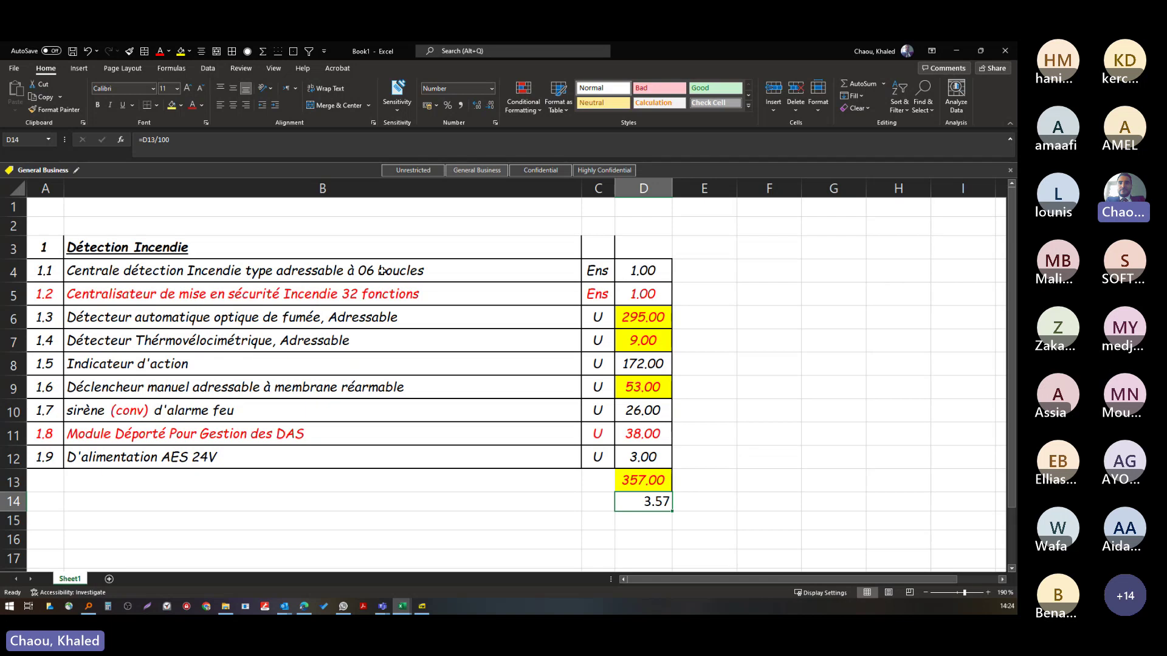
pyautogui.click(401, 271)
pyautogui.doubleClick(423, 272)
pyautogui.moveTo(423, 272); pyautogui.dragTo(357, 272)
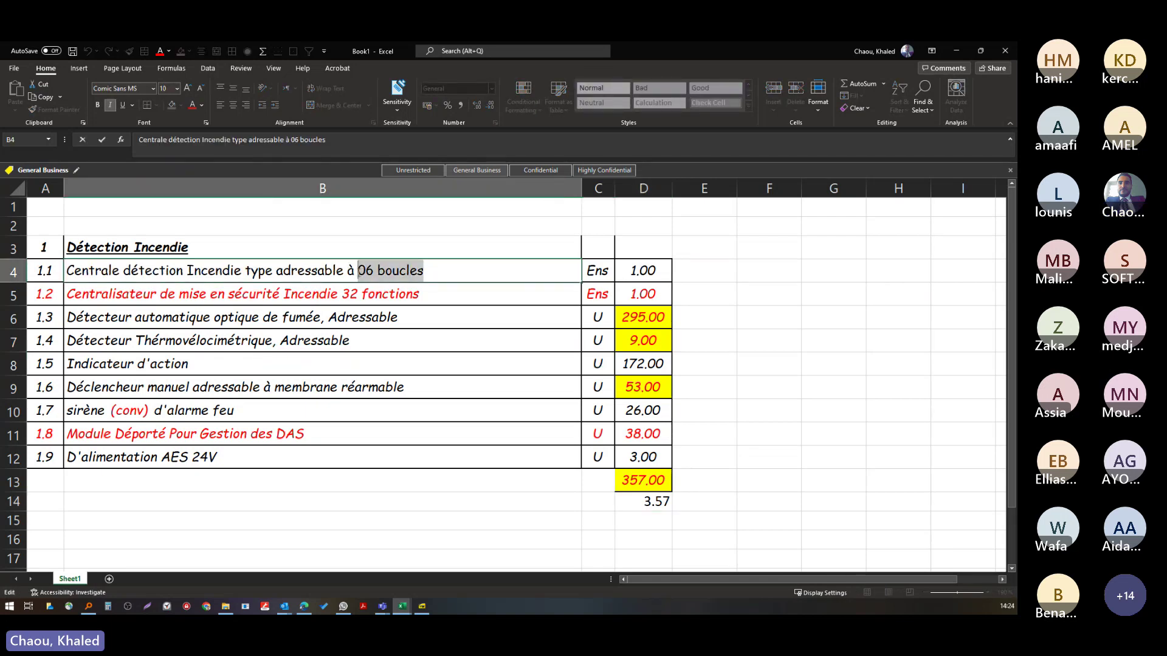
pyautogui.click(388, 255)
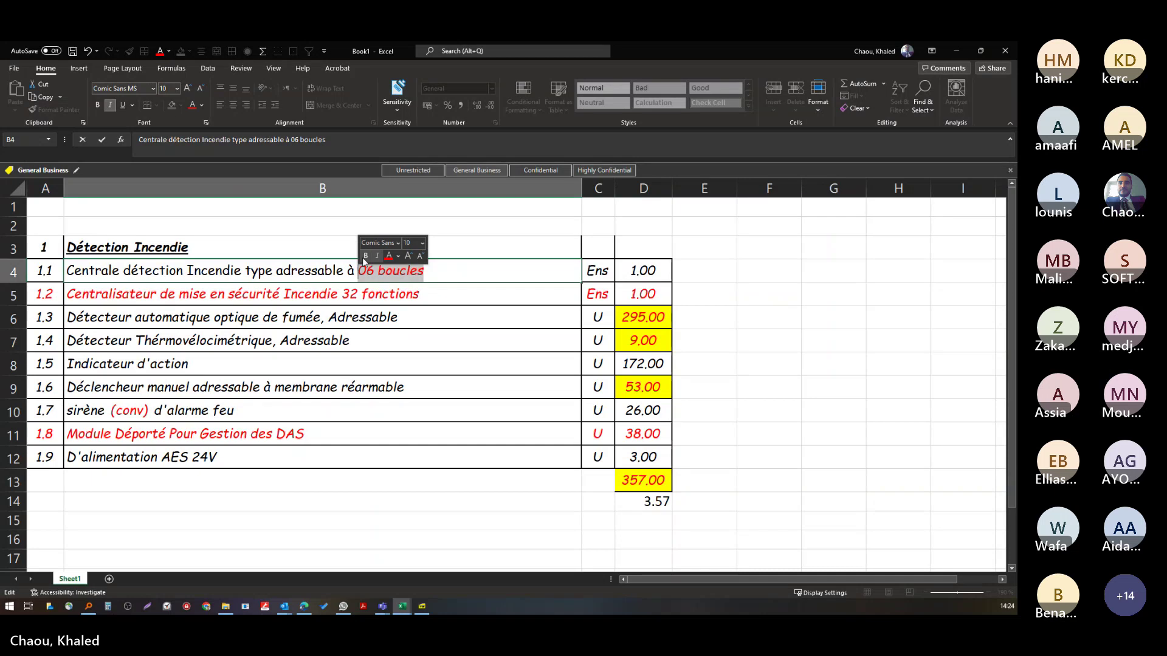
pyautogui.click(365, 255)
pyautogui.click(392, 322)
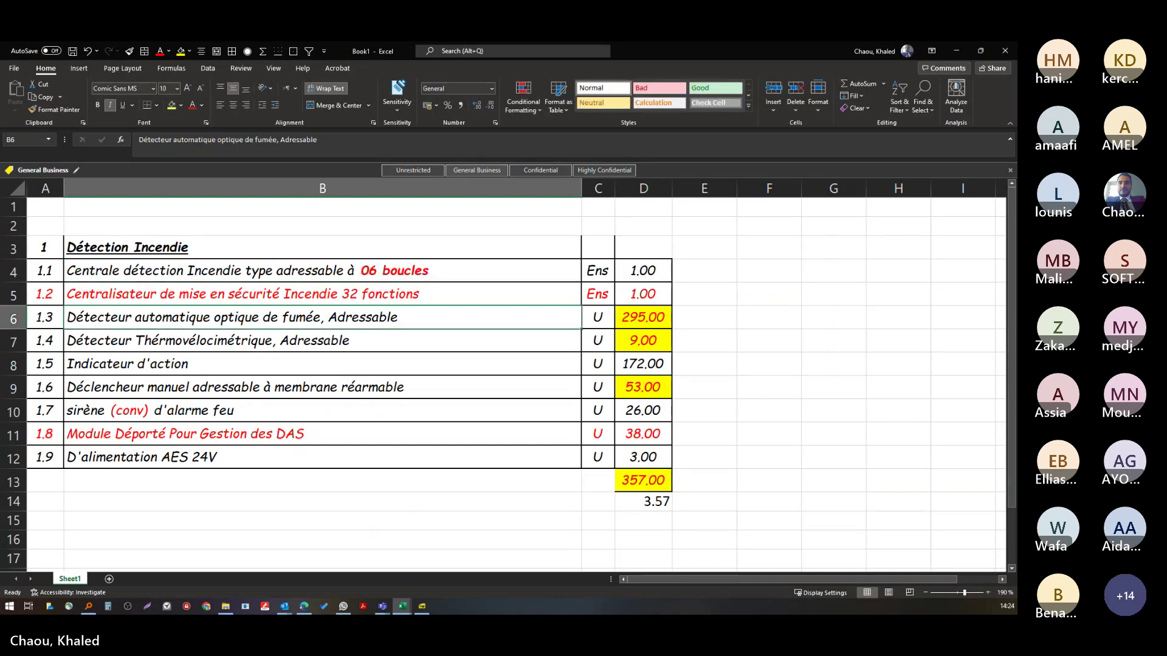
pyautogui.hotkey('alt', 'Tab')
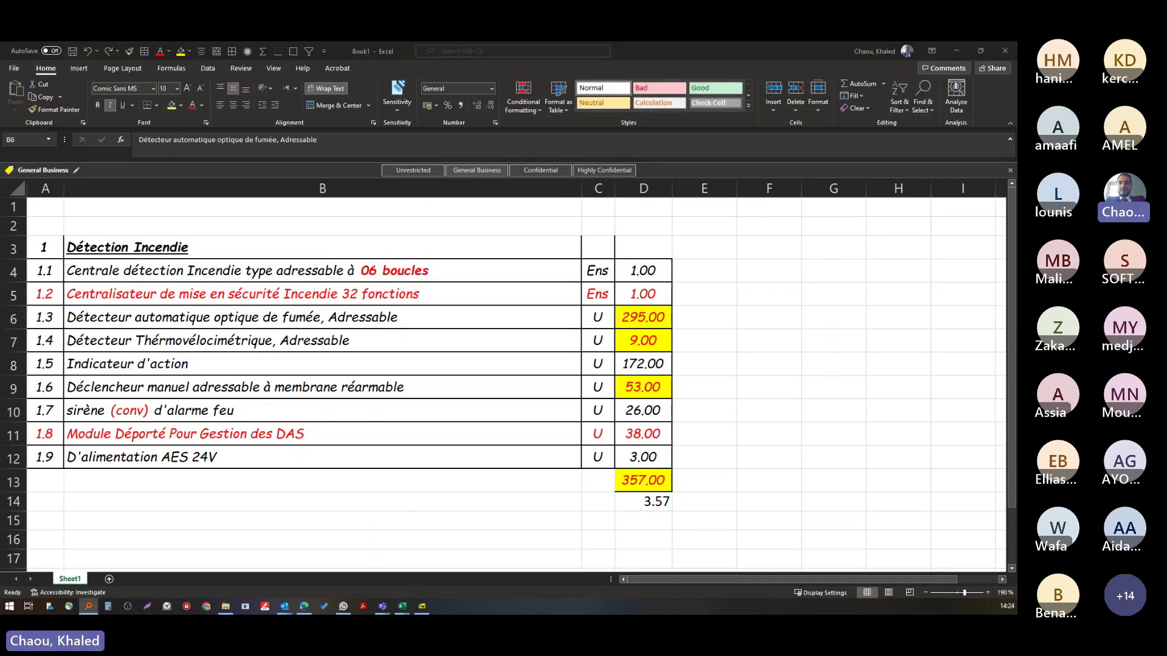
# - Go over the smoke detector line and its quantity, the "06 boucles" panel requirement in B4 and the loop calculation in D14
pyautogui.click(508, 320)
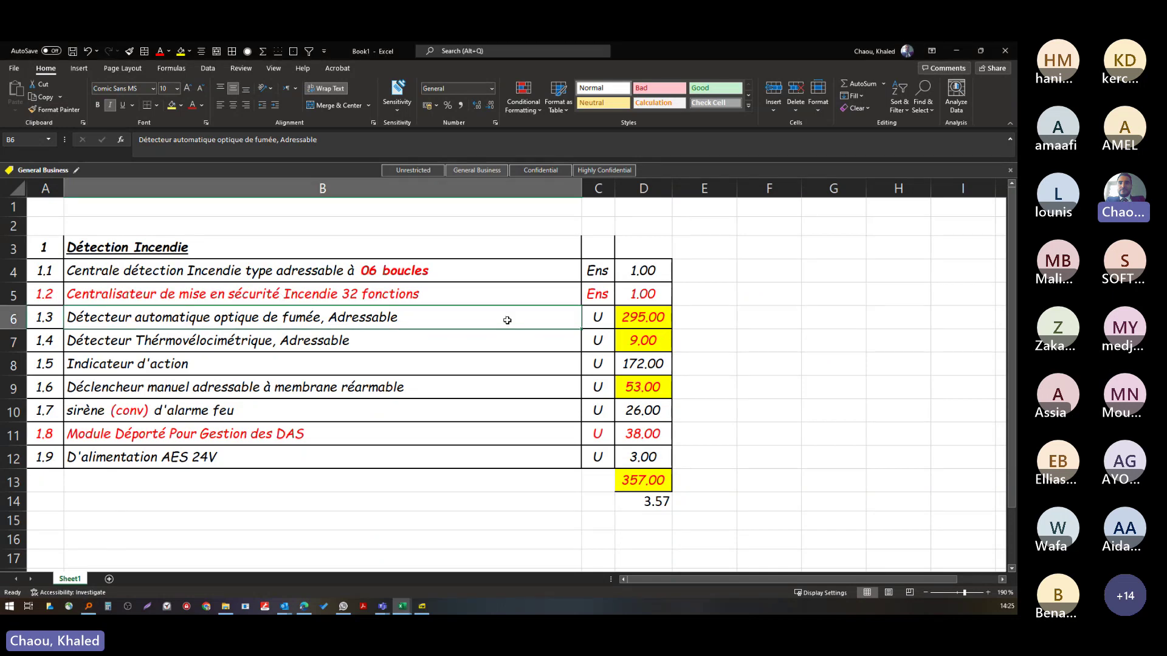
pyautogui.click(630, 322)
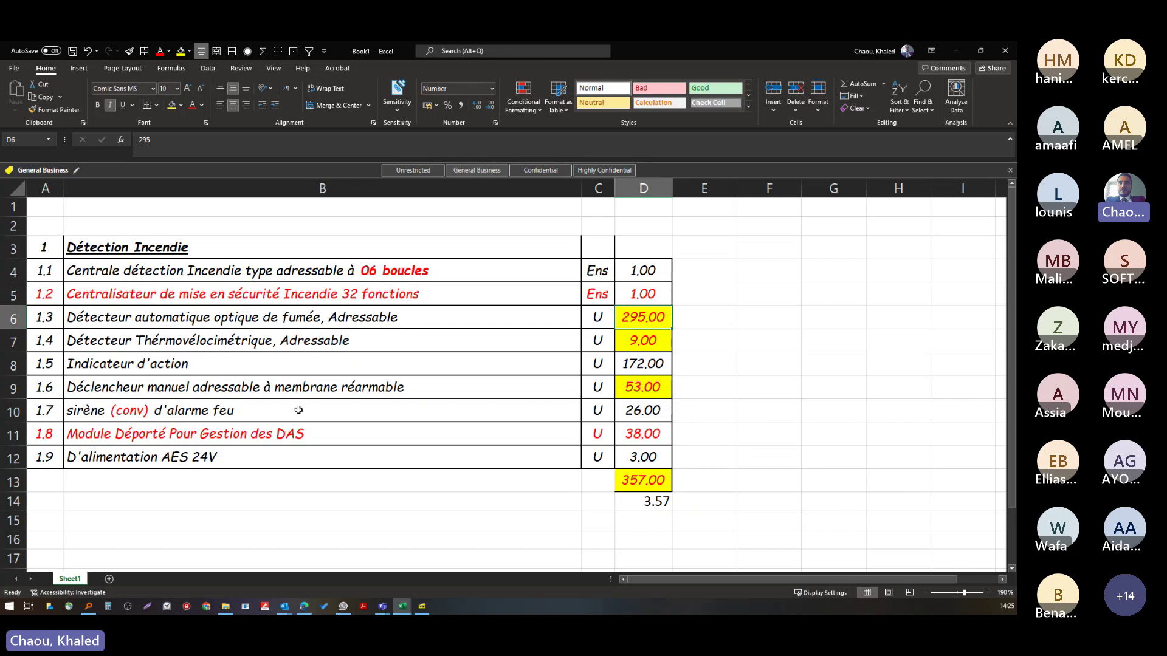
pyautogui.click(422, 270)
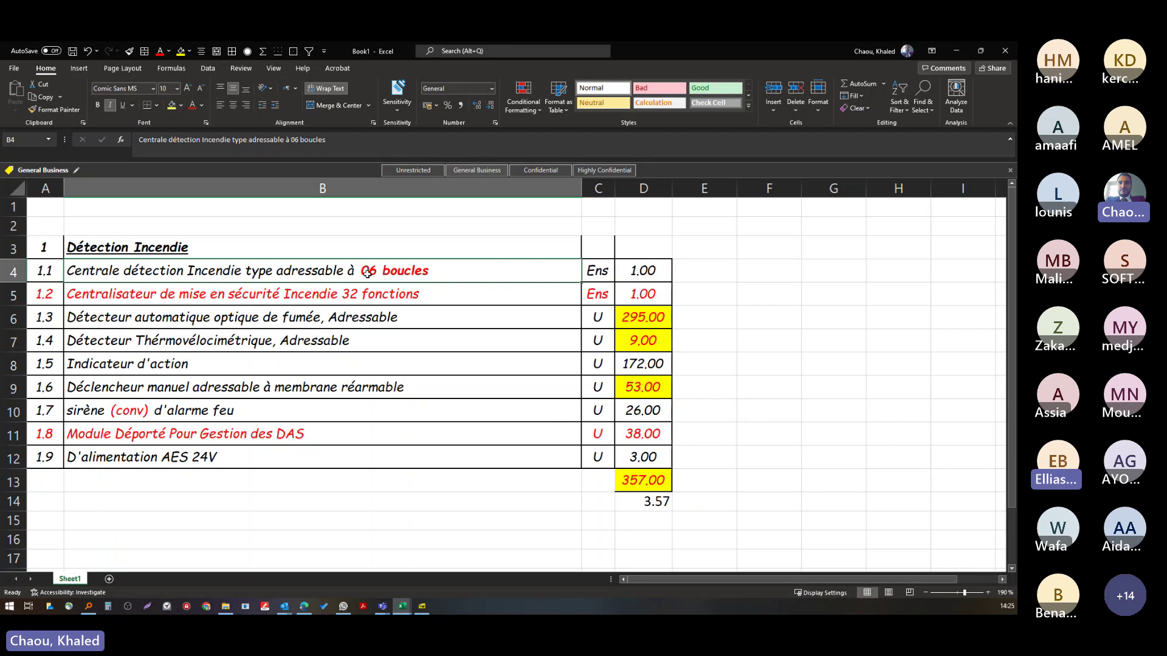
pyautogui.click(638, 501)
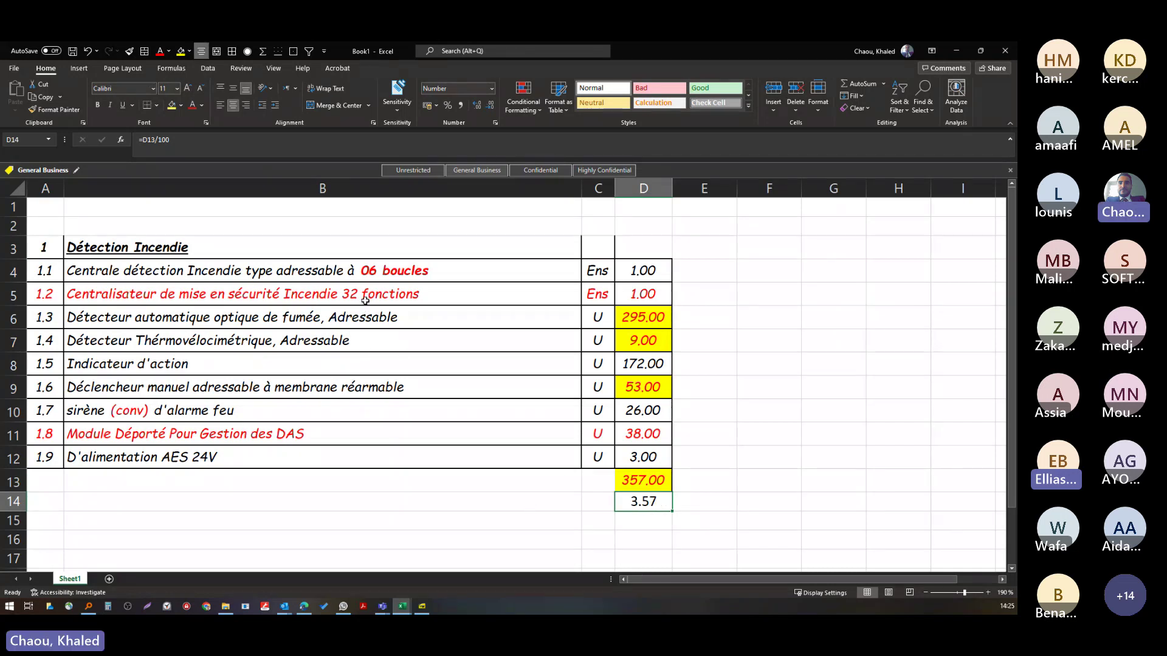
pyautogui.click(380, 269)
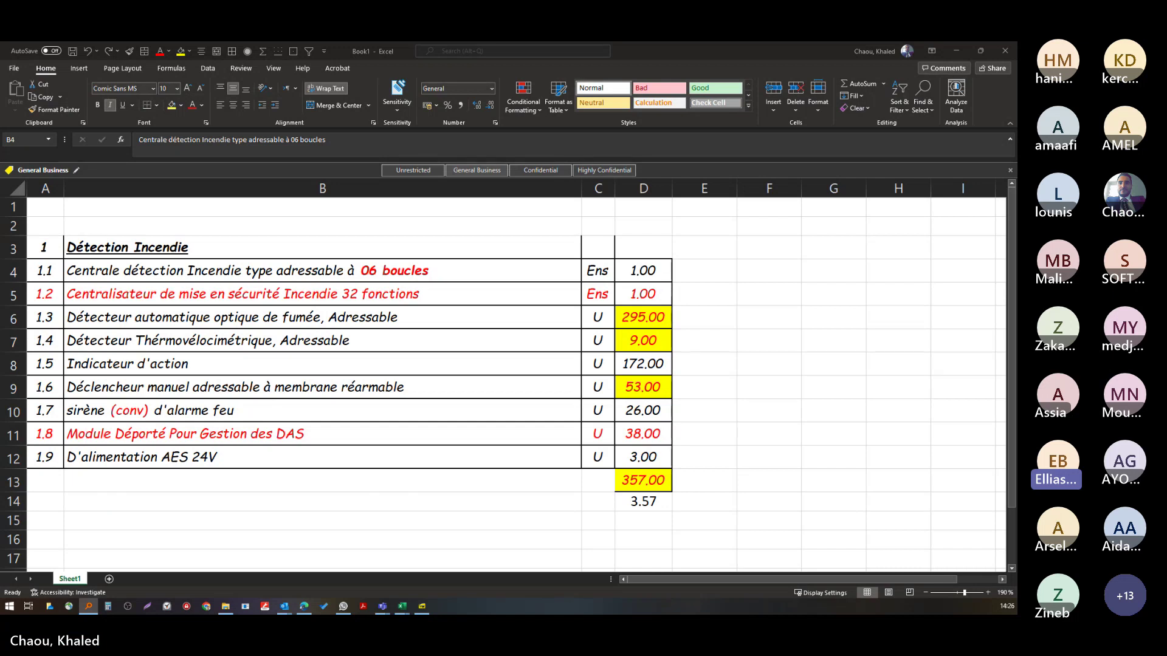
# - Switch to the "Beyond _ Extinction à NOVEC" quotation workbook and clear all unit and total prices in G25:H43
pyautogui.hotkey('alt', 'Tab')
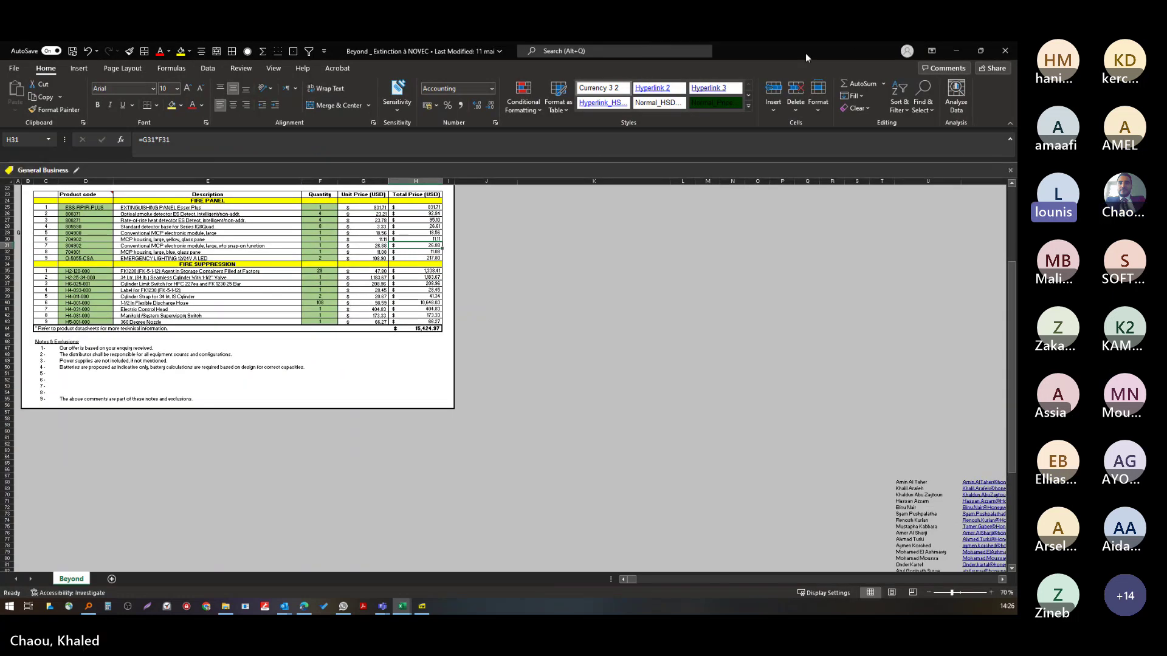
pyautogui.click(285, 220)
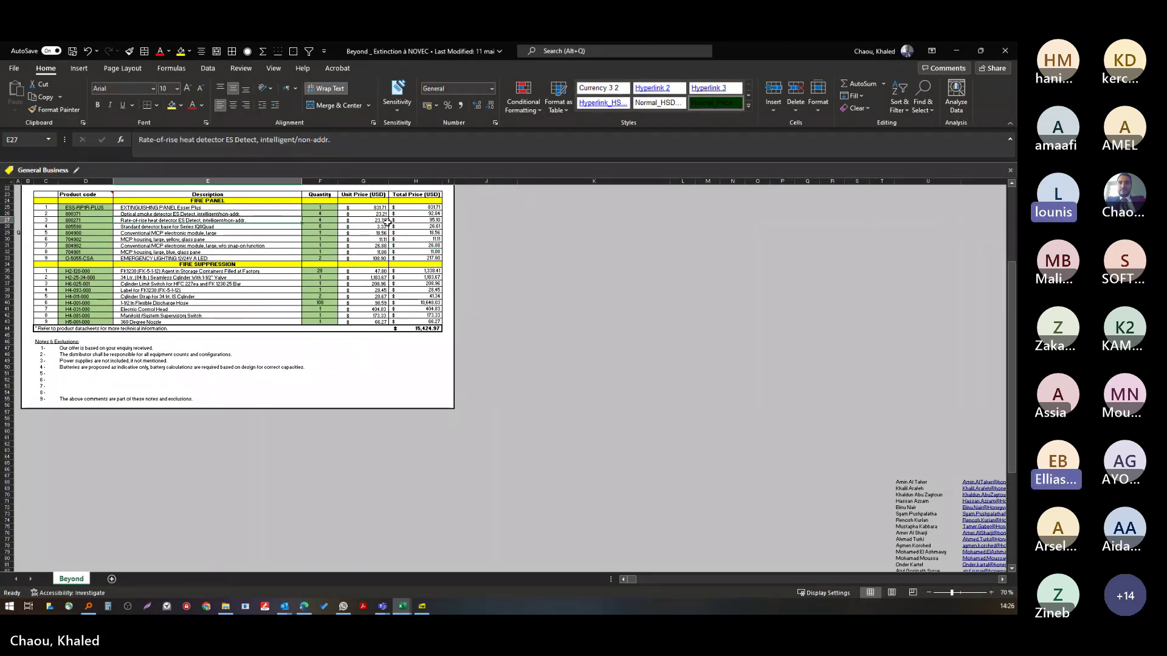
pyautogui.moveTo(374, 207); pyautogui.dragTo(430, 318)
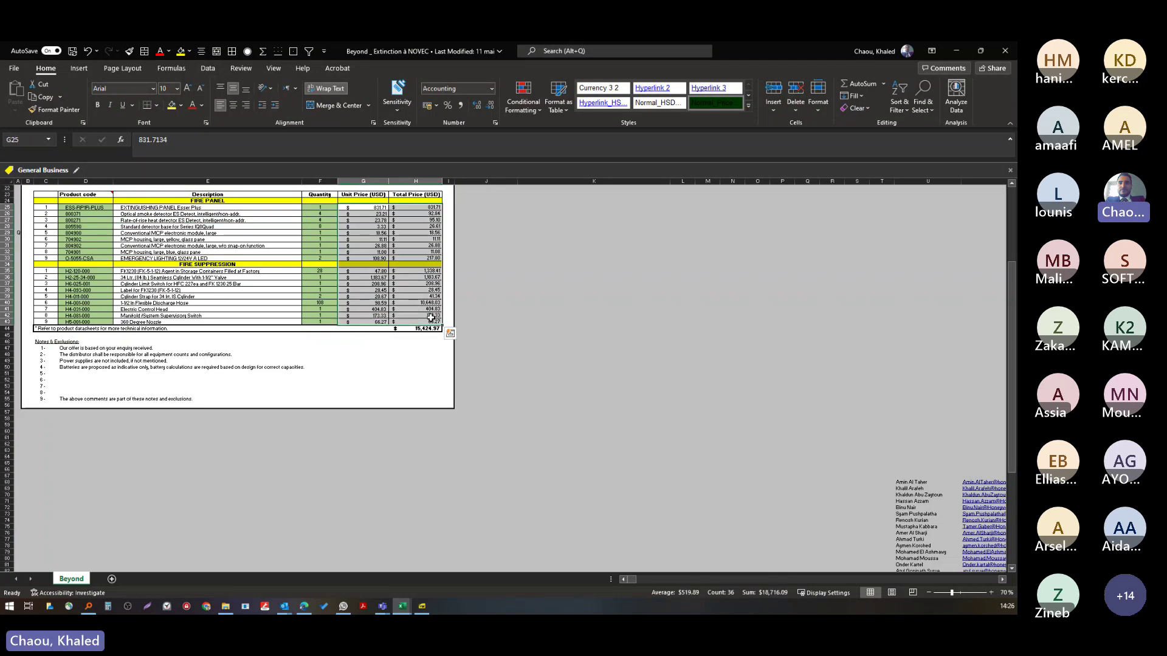
pyautogui.press('Delete')
pyautogui.scroll(3, 382, 311)
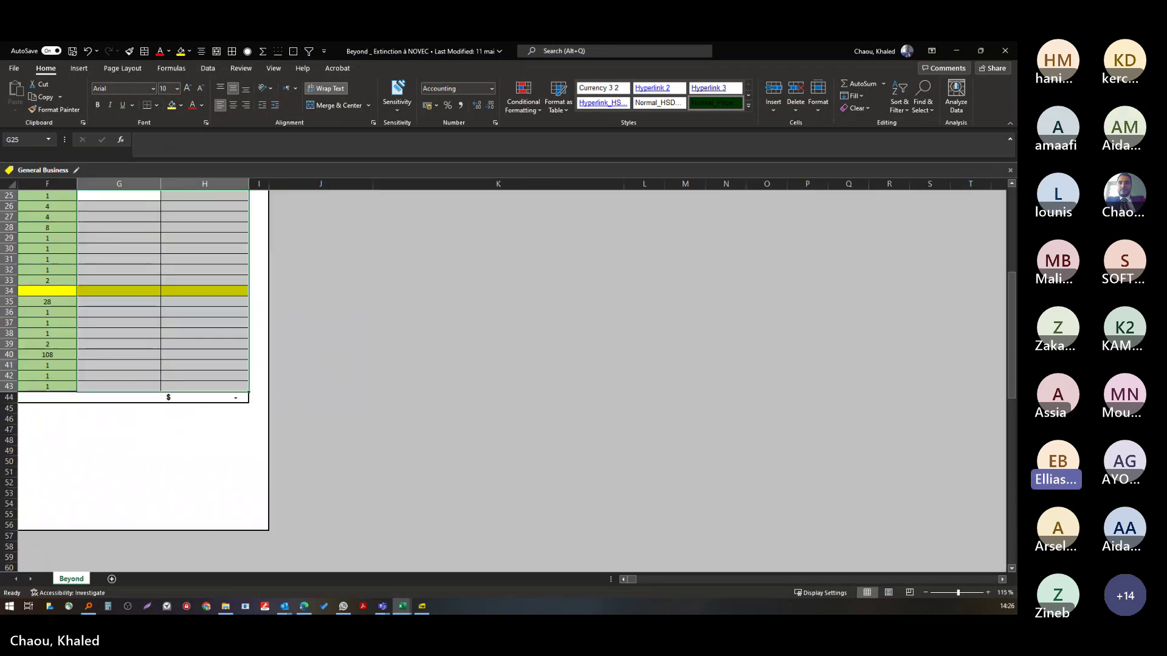
# - Look over the quotation's item list, notes, column headings and project and contact details block
pyautogui.hotkey('alt', 'Tab')
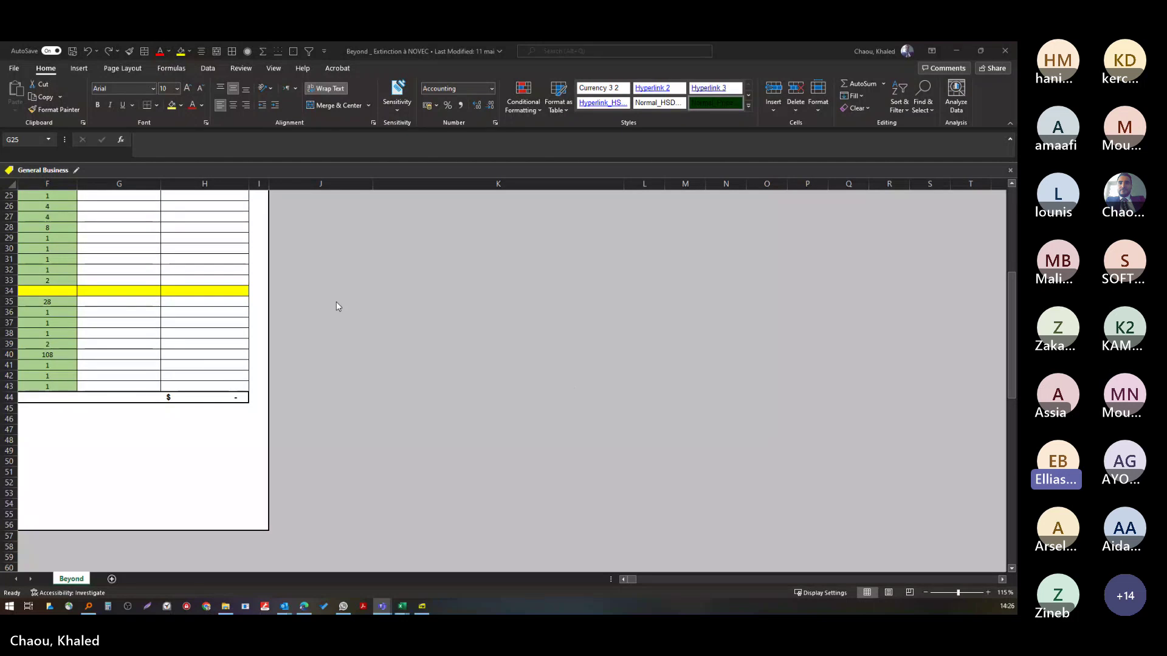
pyautogui.click(549, 575)
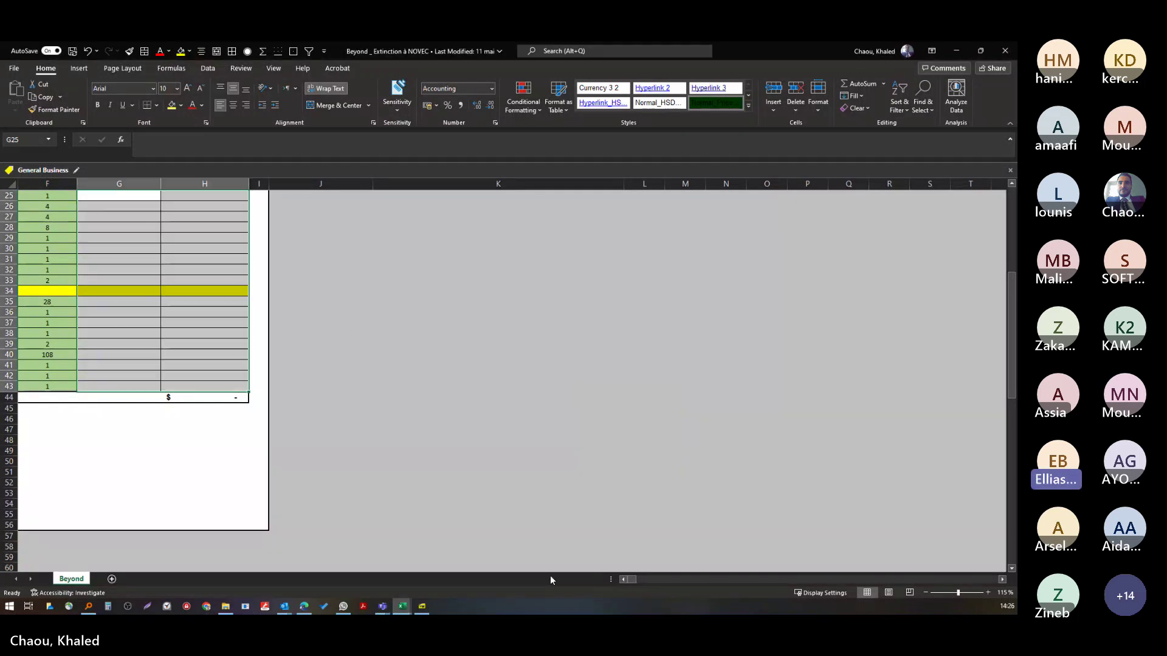
pyautogui.hscroll(-3, 624, 581)
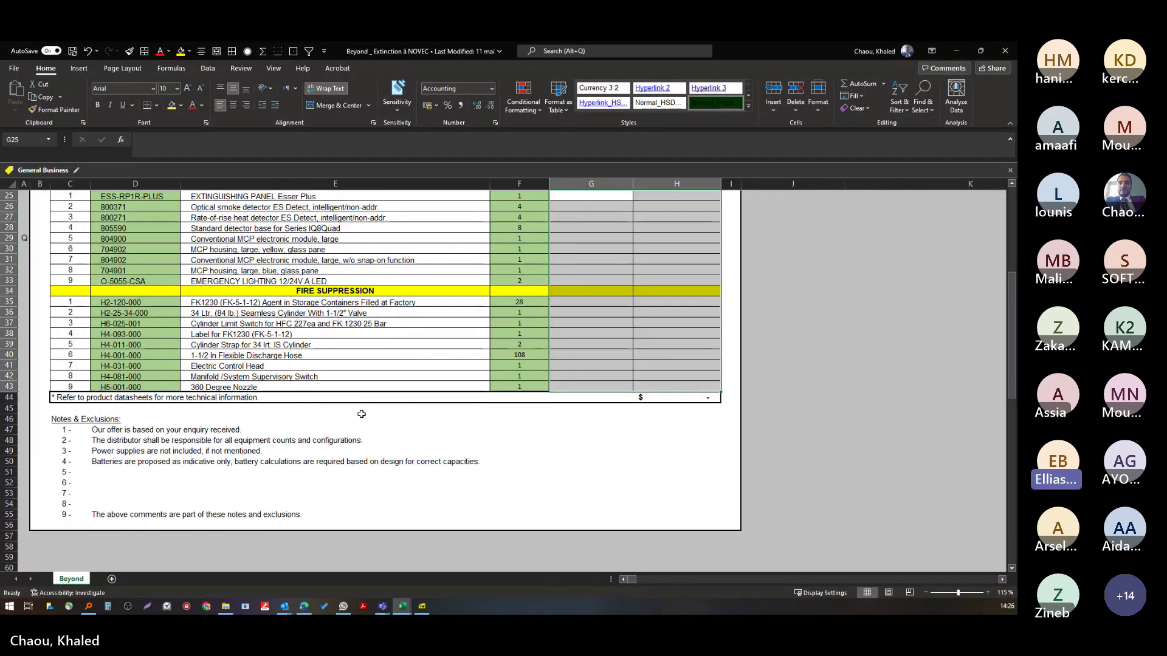
pyautogui.scroll(2, 361, 414)
pyautogui.click(296, 272)
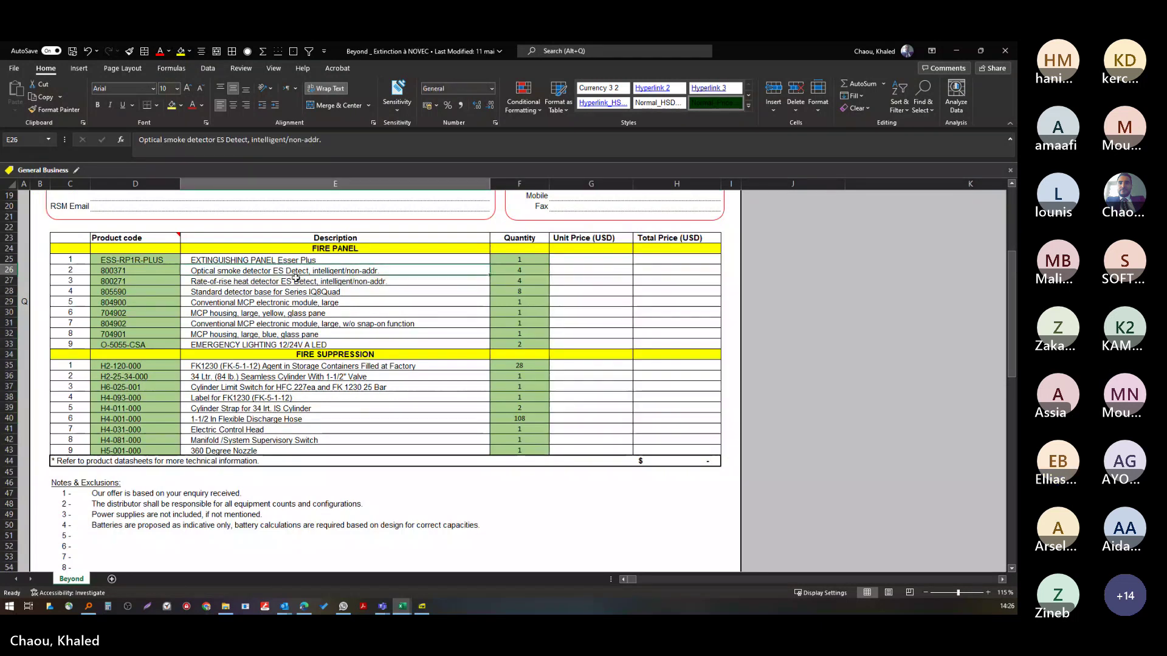
pyautogui.scroll(5, 260, 294)
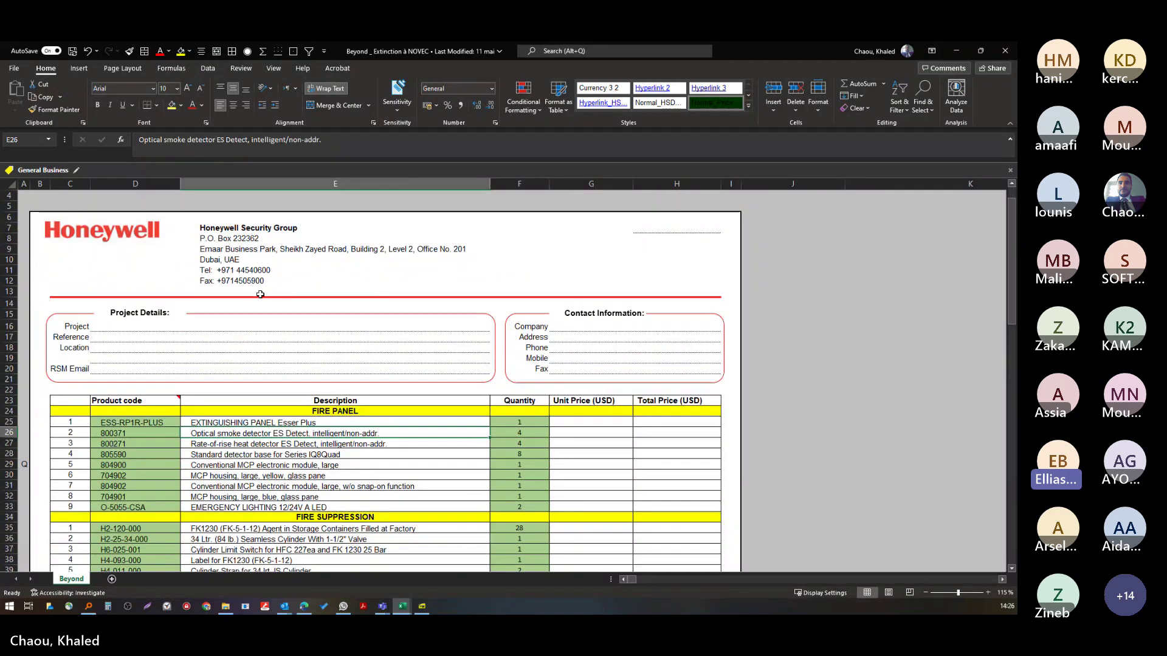
# - Return to the customer's request in Book1 and review the heat detector line 1.4 and the "Centralisateur de mise en sécurité" line 1.2
pyautogui.click(956, 53)
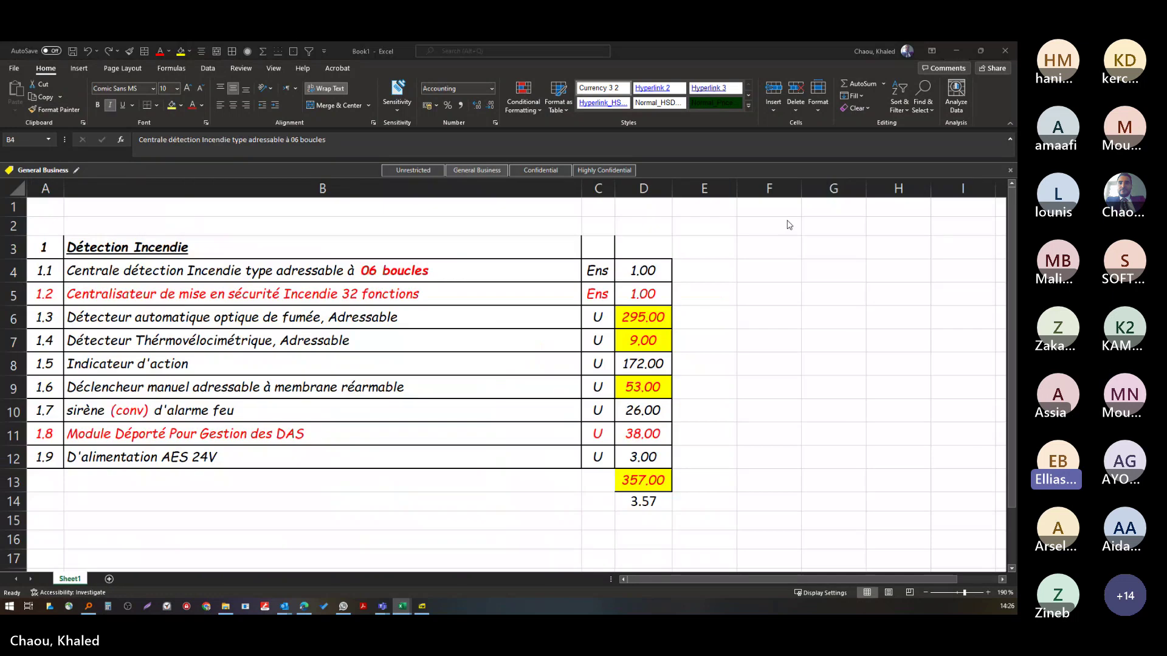
pyautogui.click(322, 340)
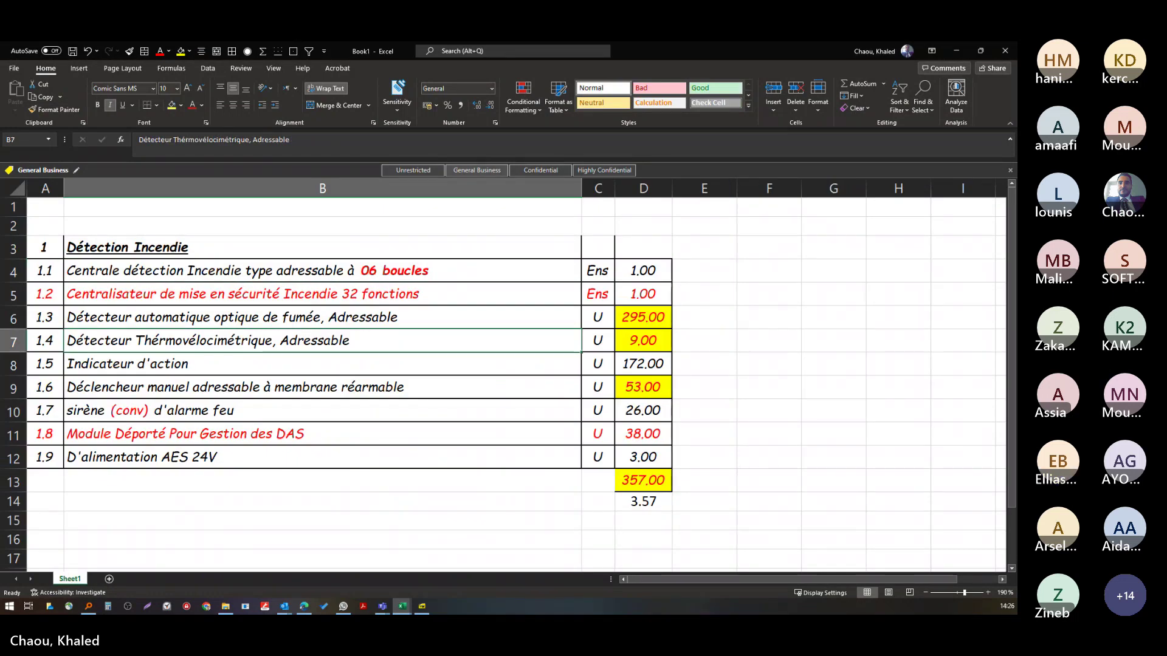
pyautogui.click(201, 340)
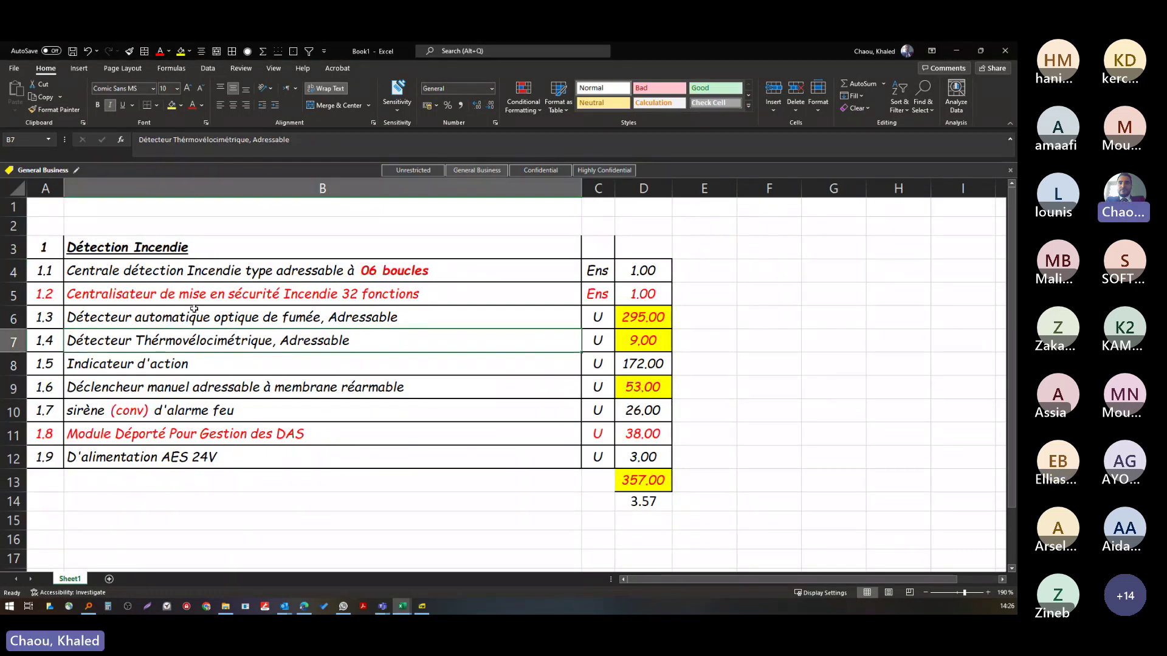
pyautogui.click(106, 295)
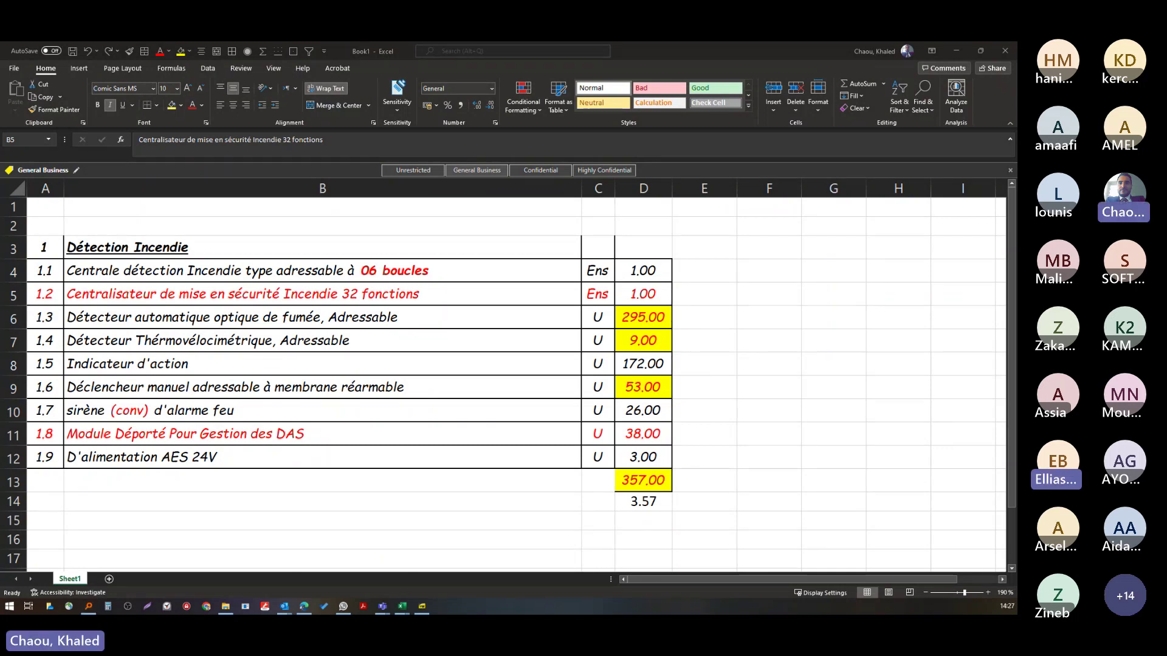
# - Switch to Syn_Esser_IQ8 + CMSI.pdf and examine the overall layout of the detection panel, CMSI and power supply
pyautogui.hotkey('alt', 'Tab')
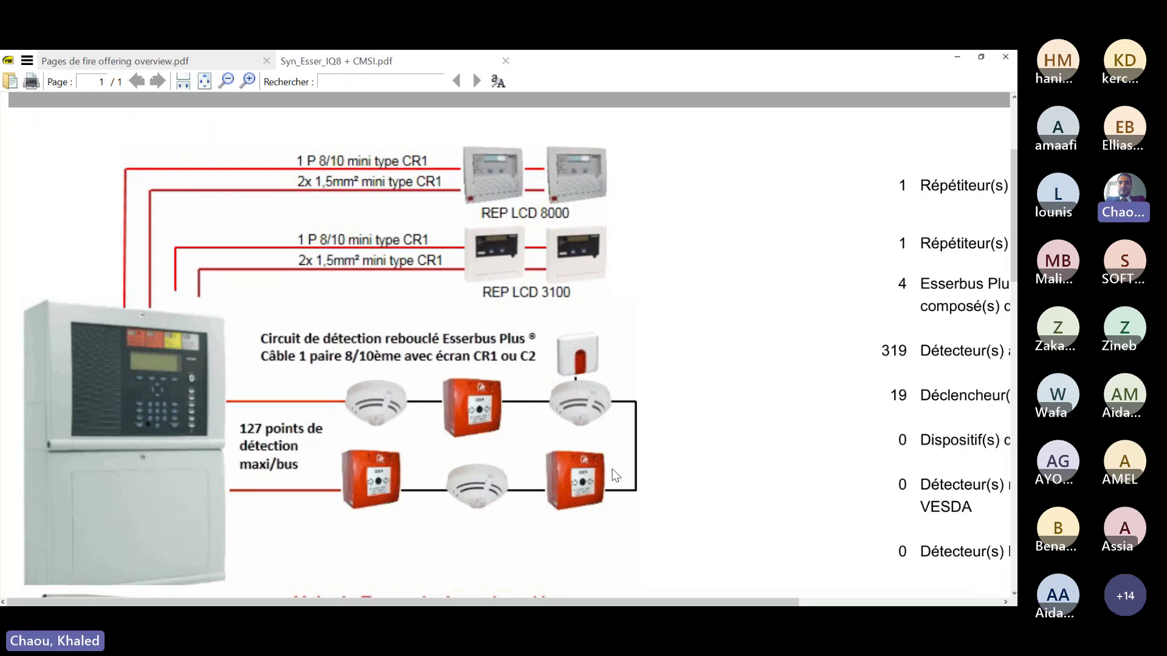
pyautogui.keyDown('ctrl'); pyautogui.scroll(-2, 478, 355); pyautogui.keyUp('ctrl')
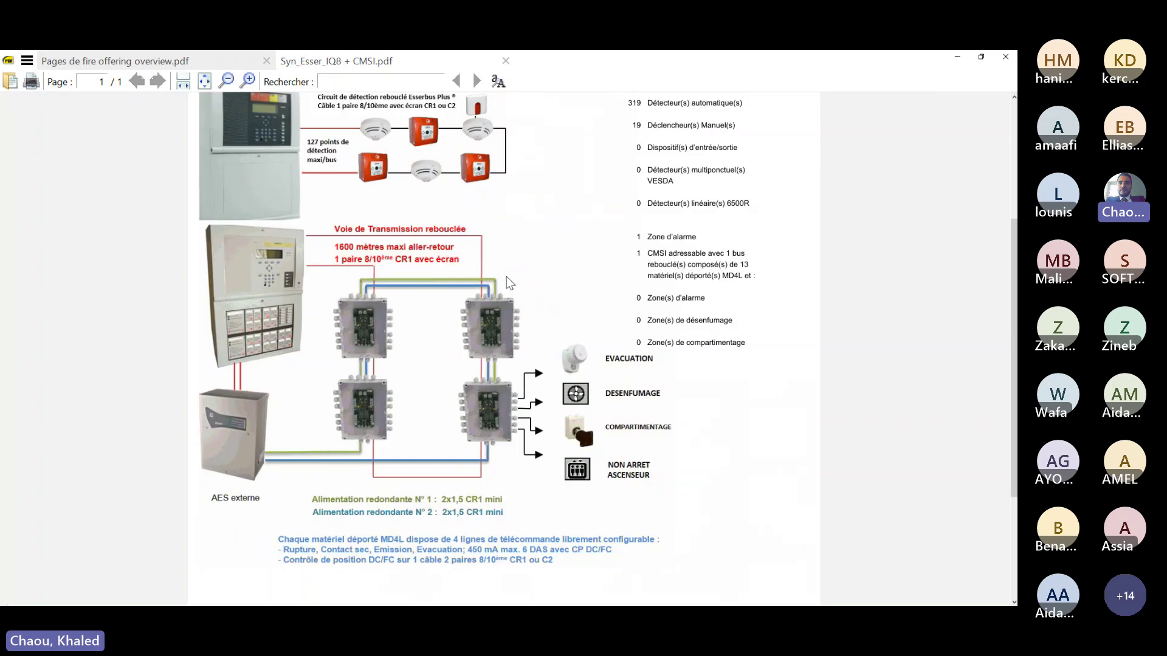
pyautogui.scroll(5, 524, 360)
pyautogui.scroll(-1, 524, 360)
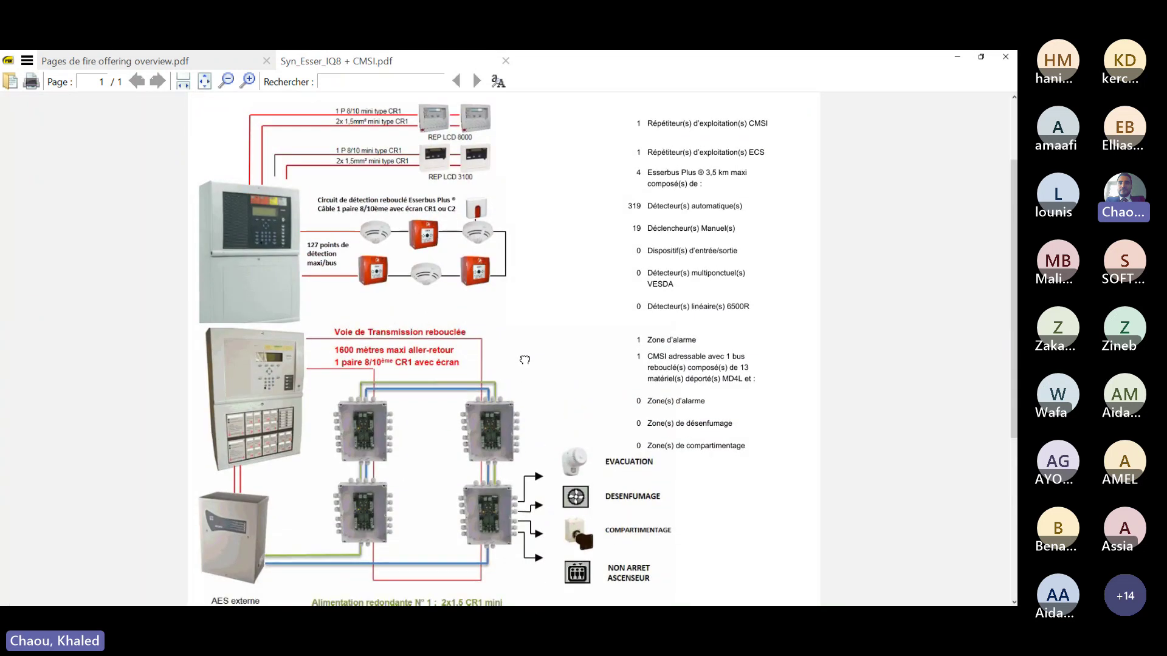
pyautogui.scroll(-1, 513, 309)
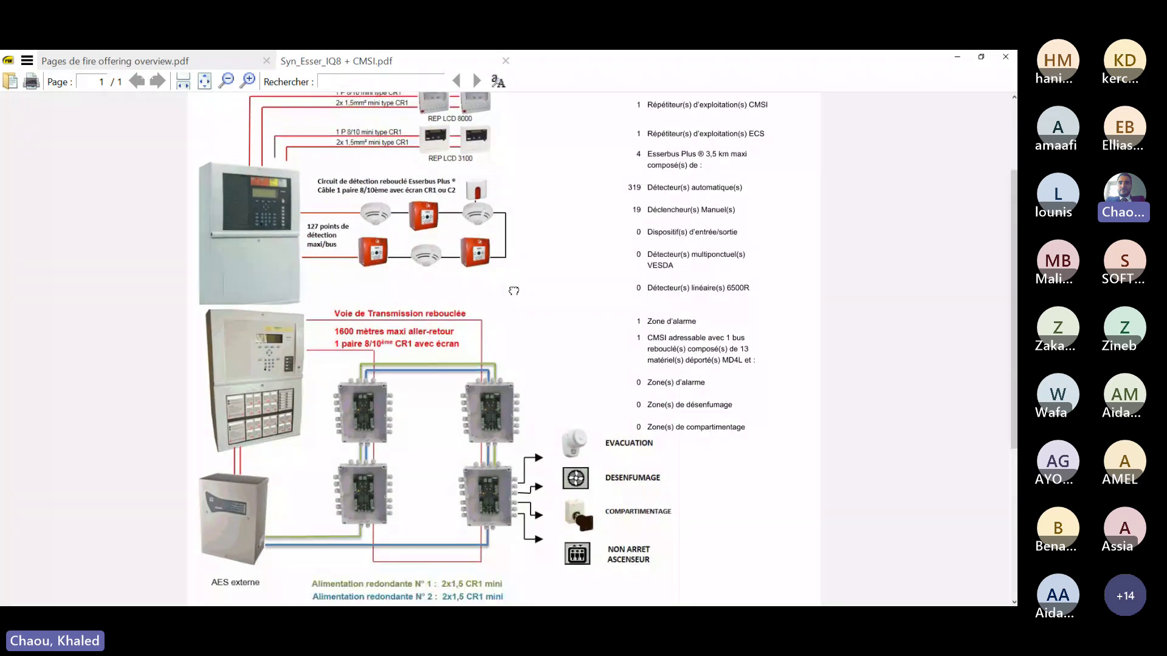
pyautogui.scroll(1, 497, 319)
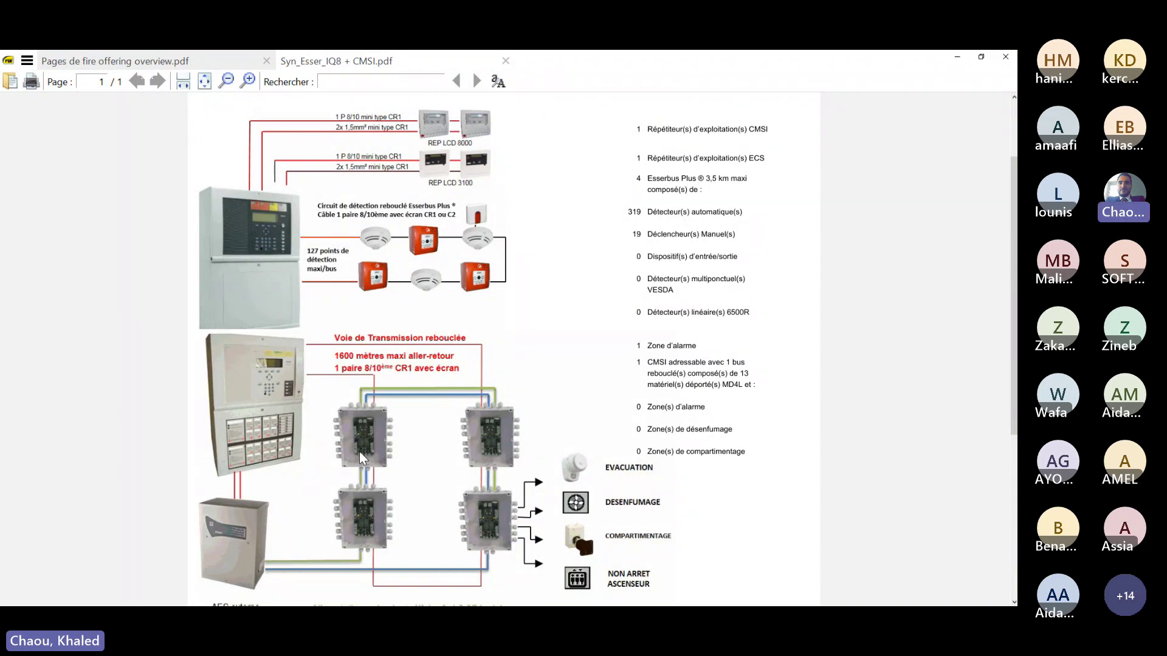
# - Examine the Esserbus Plus detection loop and the CMSI transmission loop with its remote modules up close in the diagram
pyautogui.scroll(3, 443, 317)
pyautogui.moveTo(319, 320); pyautogui.dragTo(548, 541)
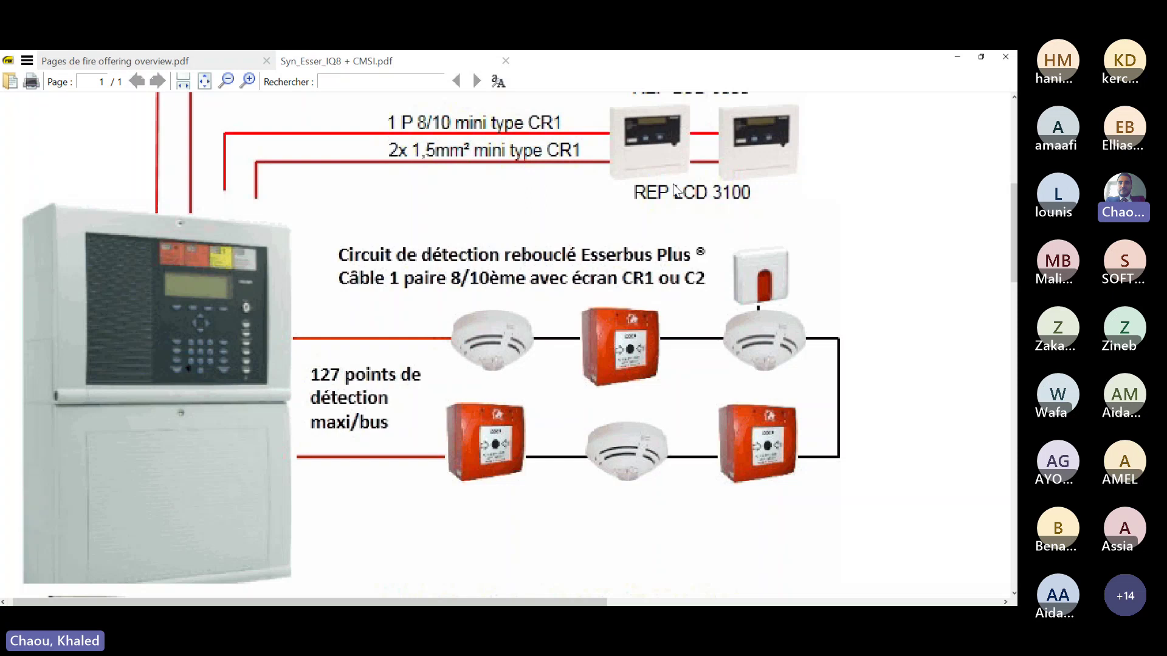
pyautogui.scroll(-2, 606, 293)
pyautogui.scroll(-5, 547, 450)
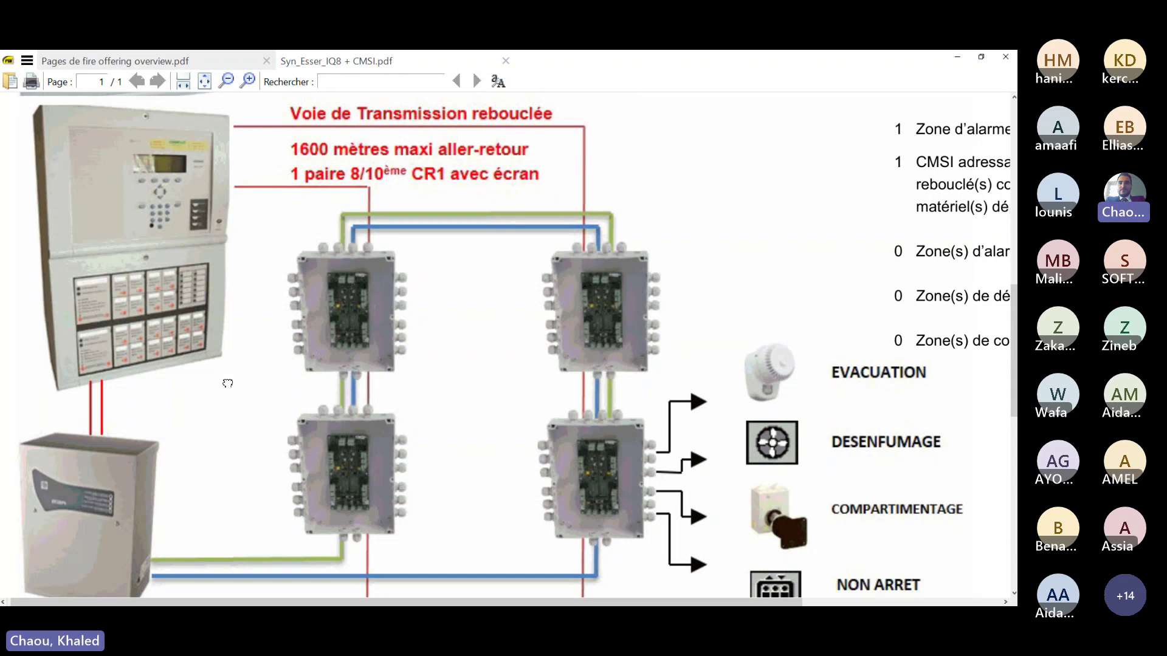
pyautogui.moveTo(229, 380); pyautogui.dragTo(224, 373)
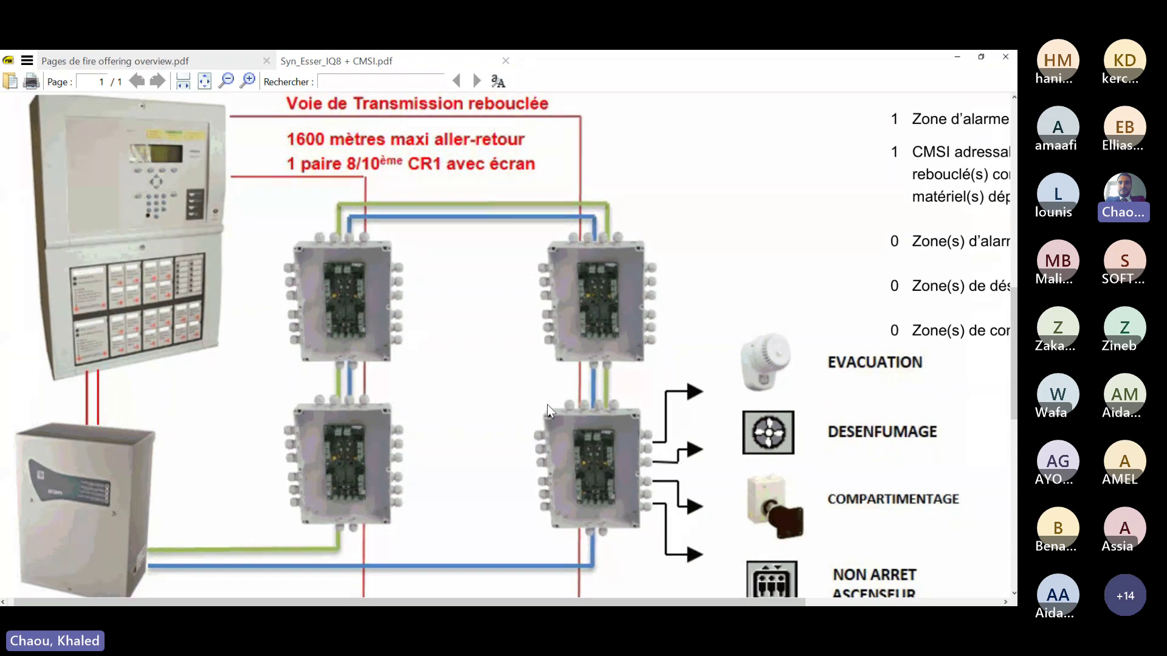
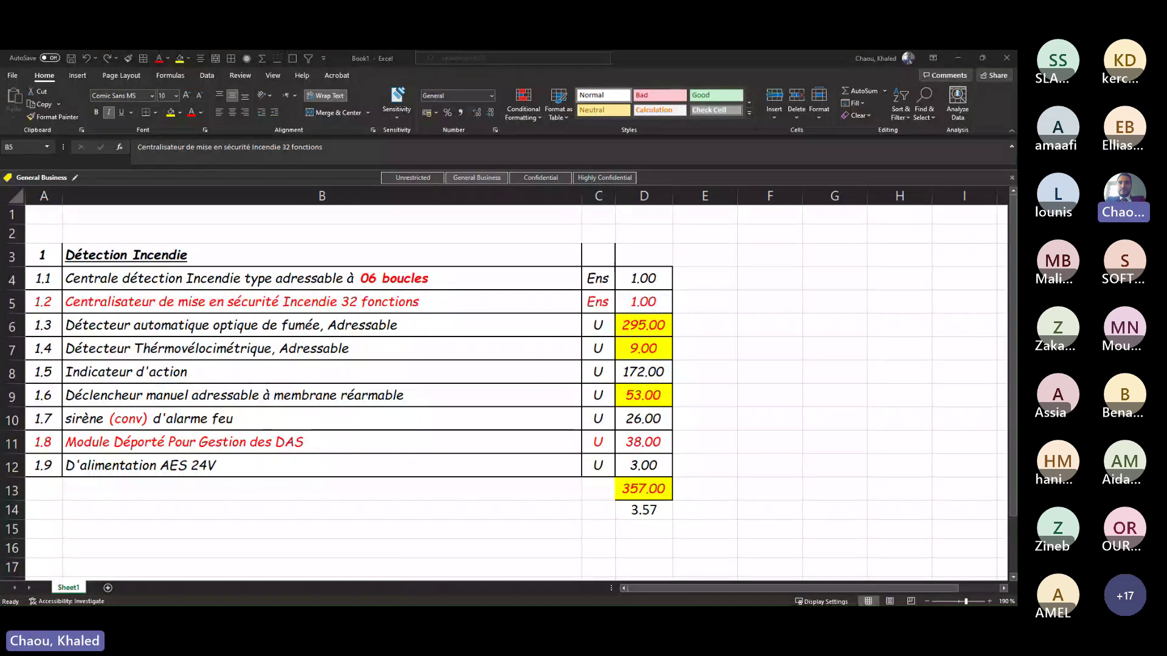
# - In the Beyond quotation workbook, replace the "FIRE PANEL" section heading in E24 with "Centrale de détection"
pyautogui.click(465, 322)
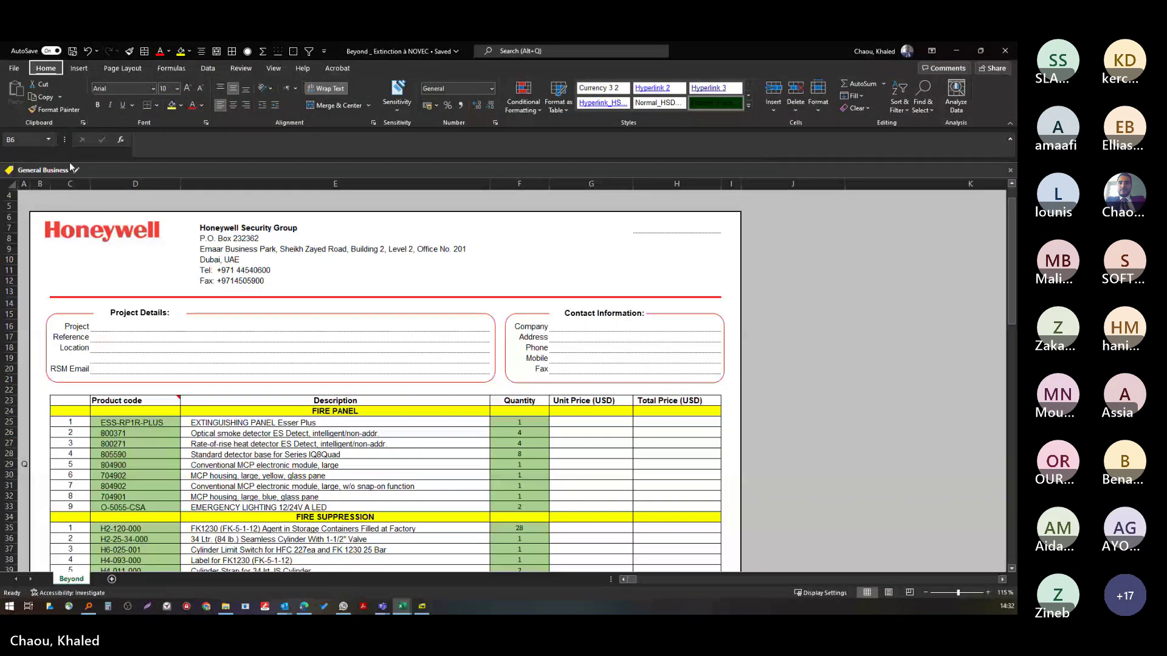
pyautogui.scroll(-3, 243, 364)
pyautogui.moveTo(12, 421); pyautogui.dragTo(22, 502)
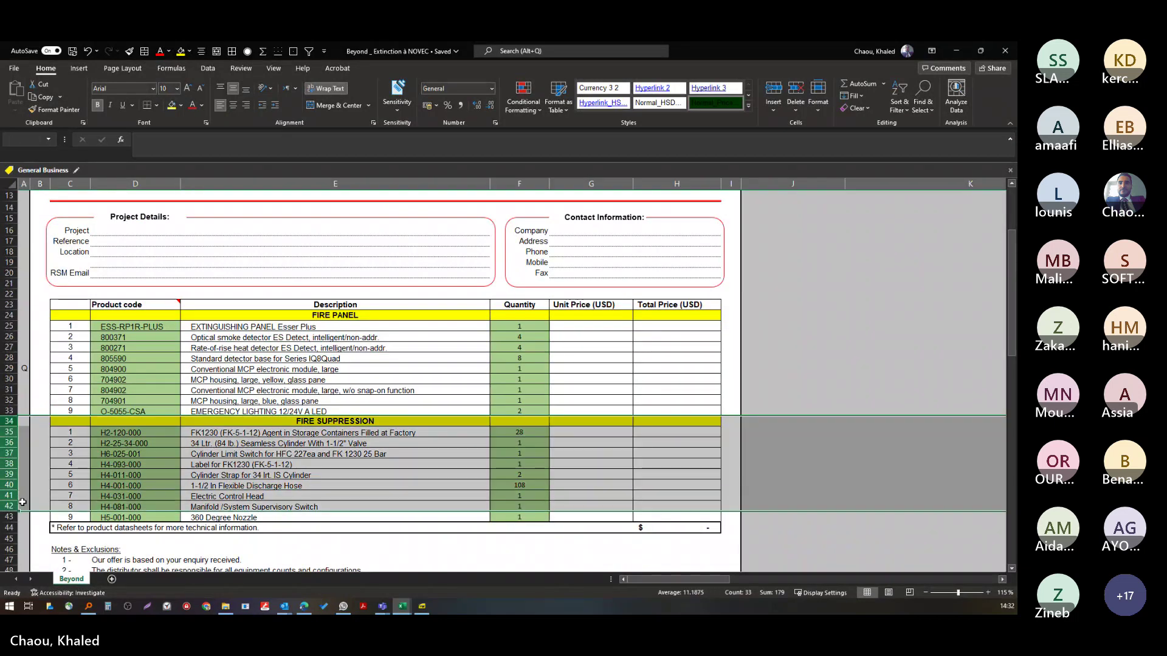
pyautogui.click(338, 314)
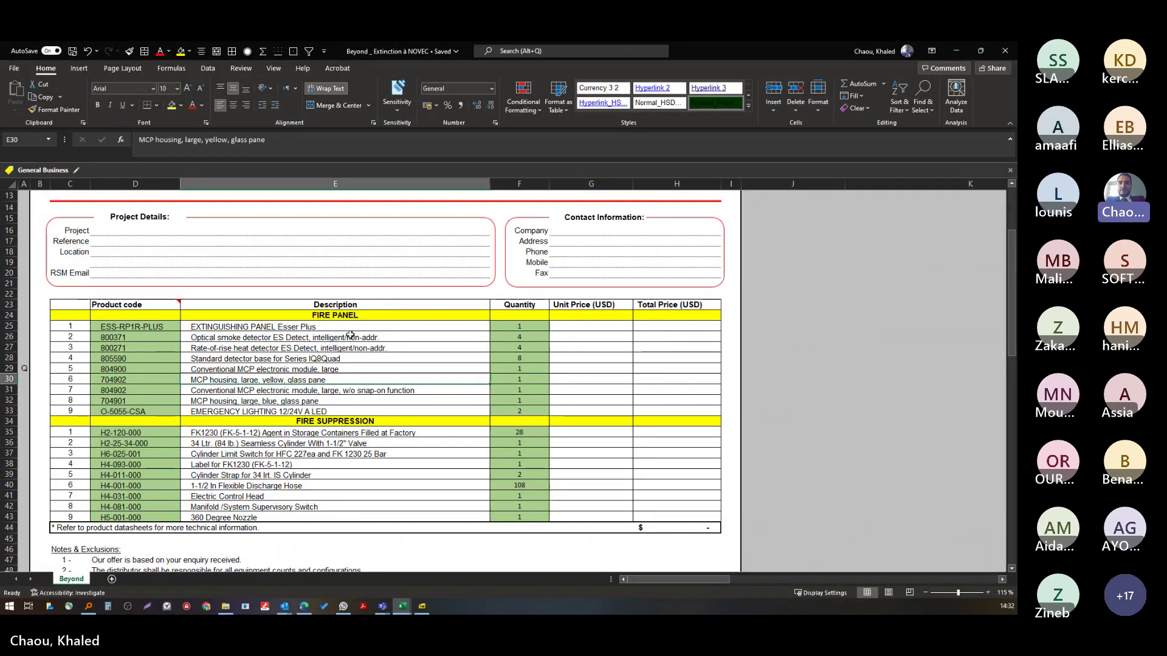
pyautogui.write('Centra')
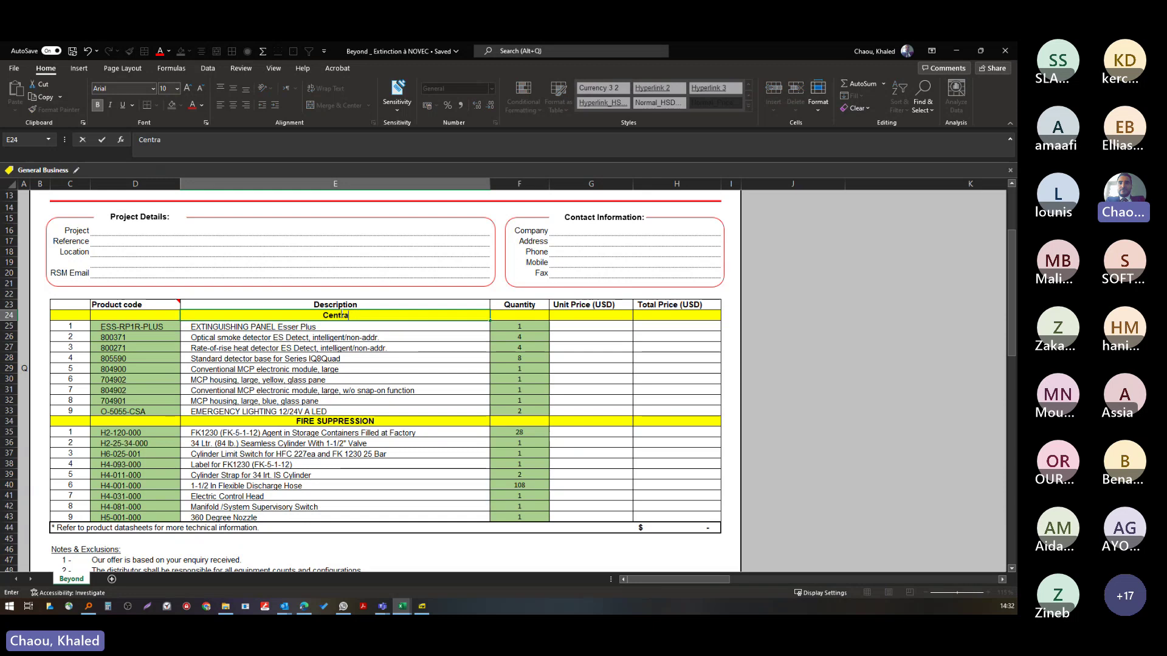
pyautogui.write('le de déte')
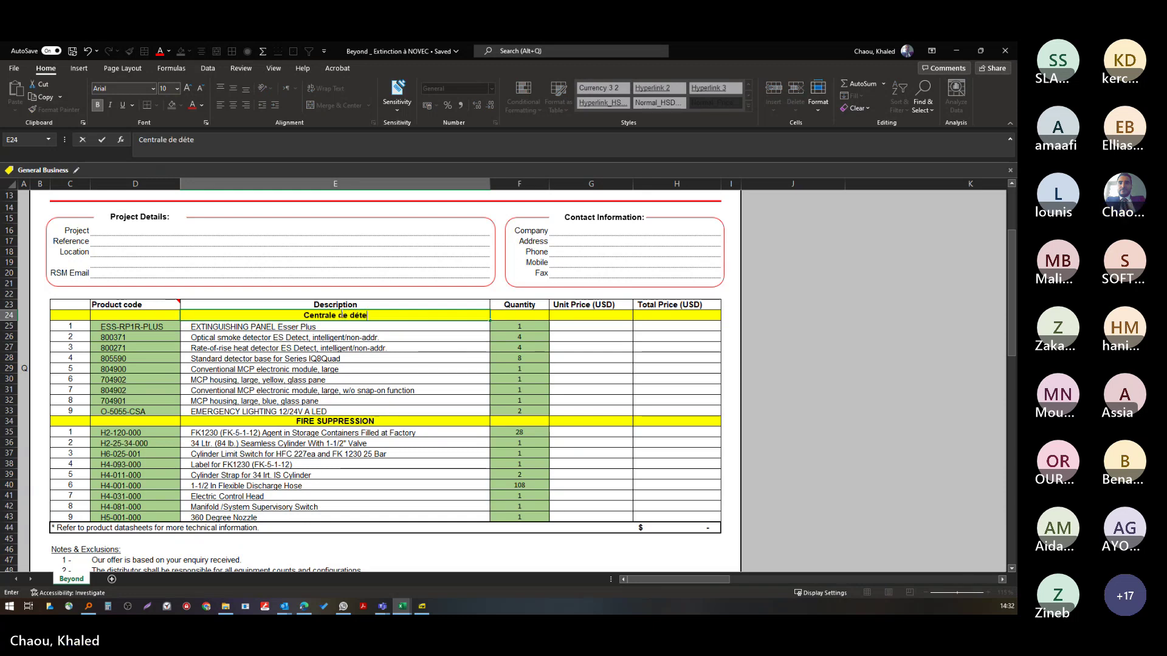
pyautogui.write('ction')
pyautogui.press('Return')
# - Replace the "FIRE SUPPRESSION" section heading in E34 with "CMSI"
pyautogui.click(285, 348)
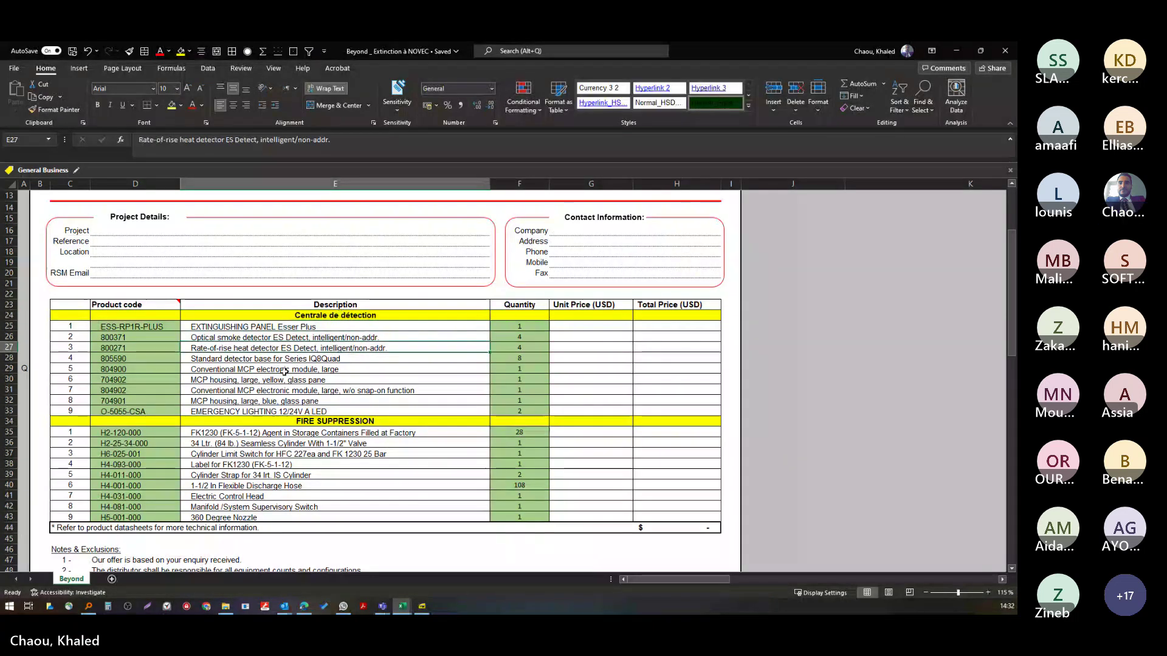
pyautogui.click(320, 422)
pyautogui.write('CMSI')
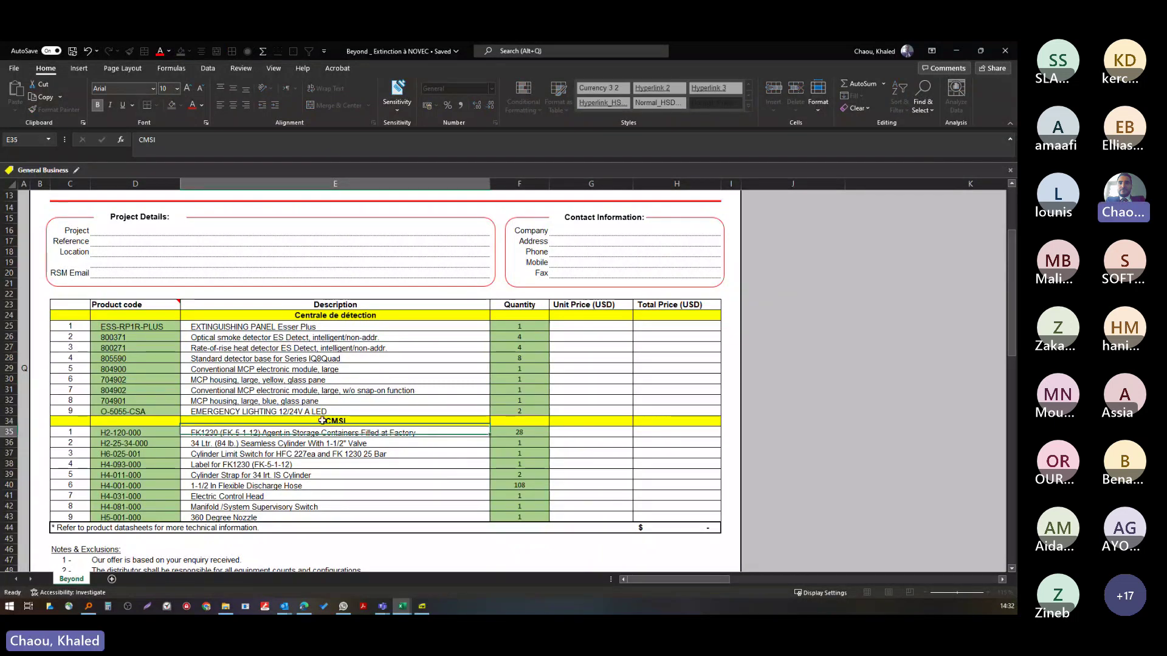
pyautogui.press('Return')
# - Clear the product codes and descriptions in both item sections of the Beyond quotation, rows 25 to 33 and 35 to 43
pyautogui.moveTo(189, 337); pyautogui.dragTo(217, 381)
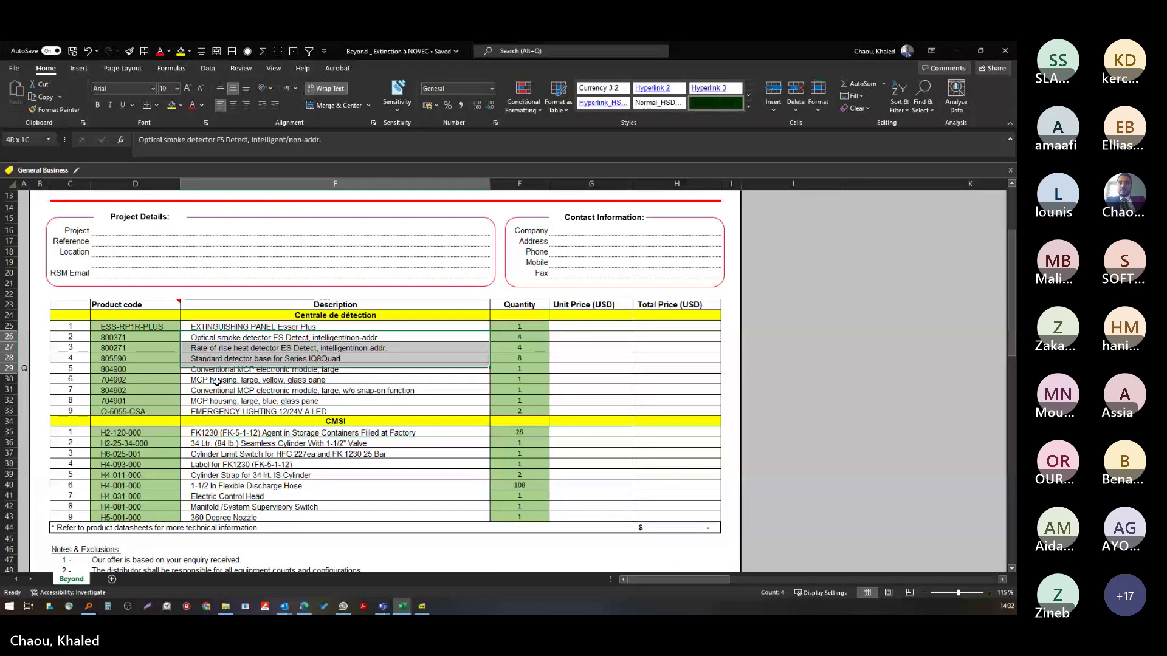
pyautogui.moveTo(152, 338); pyautogui.dragTo(161, 414)
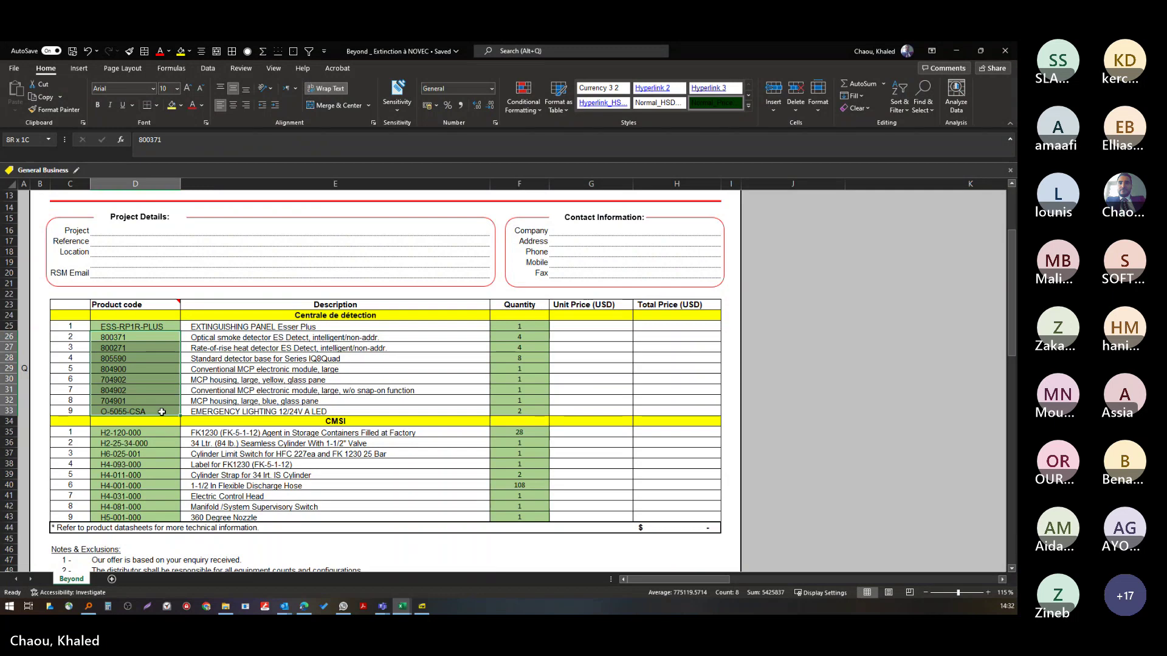
pyautogui.press('Delete')
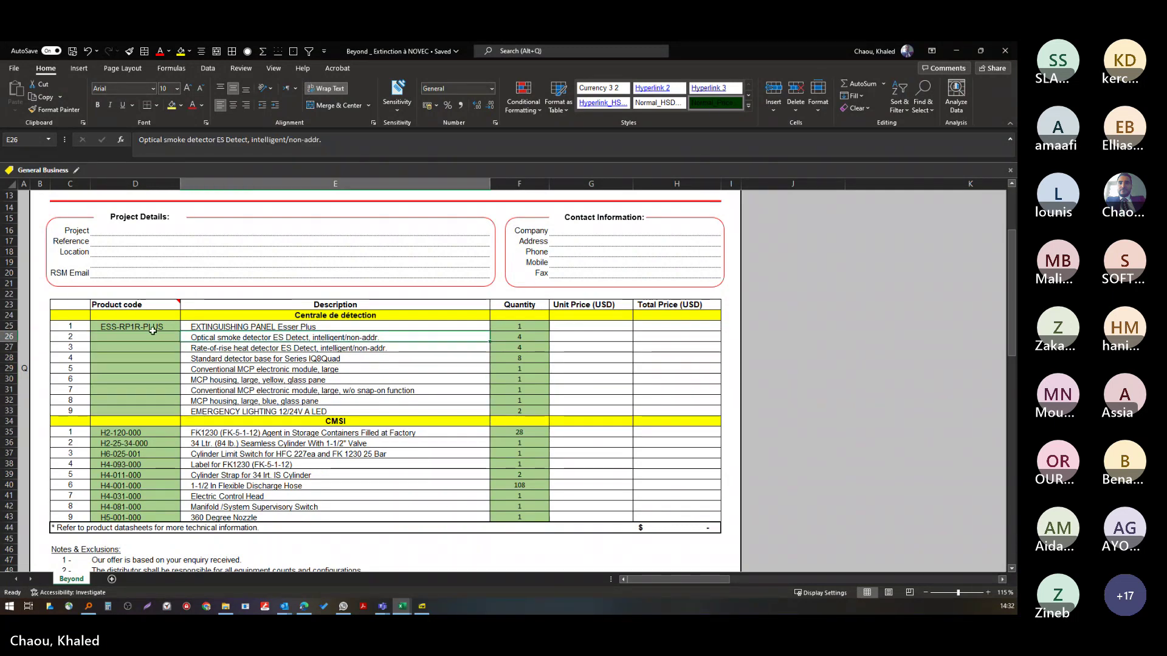
pyautogui.moveTo(152, 328); pyautogui.dragTo(227, 405)
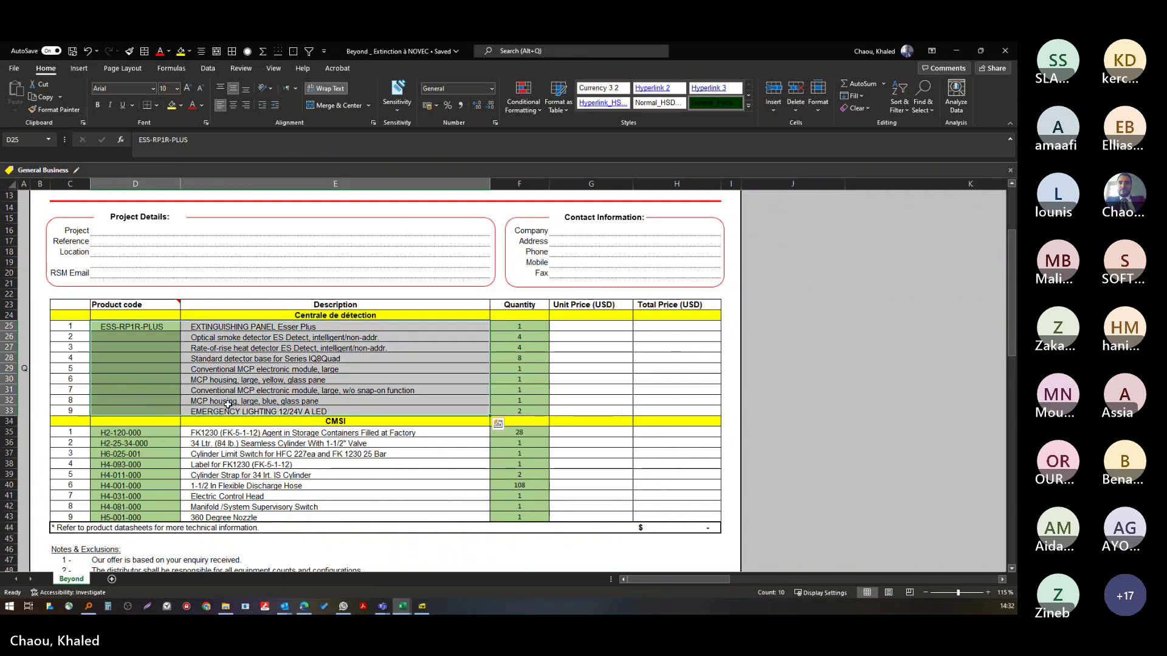
pyautogui.press('Delete')
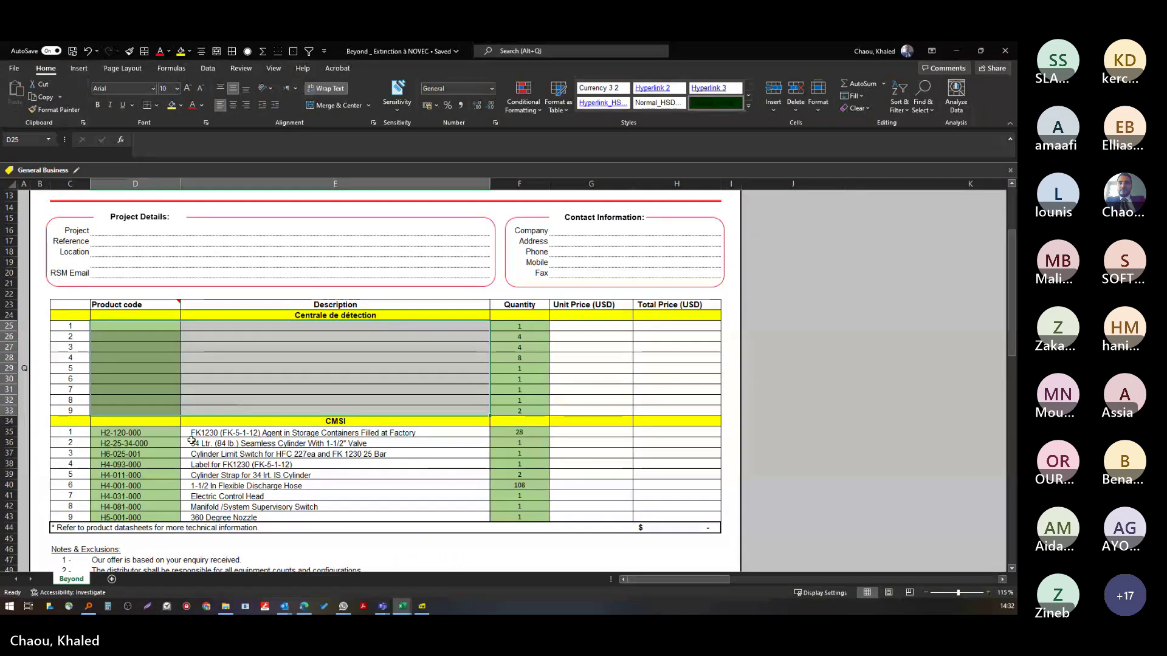
pyautogui.moveTo(174, 432); pyautogui.dragTo(296, 514)
pyautogui.press('Delete')
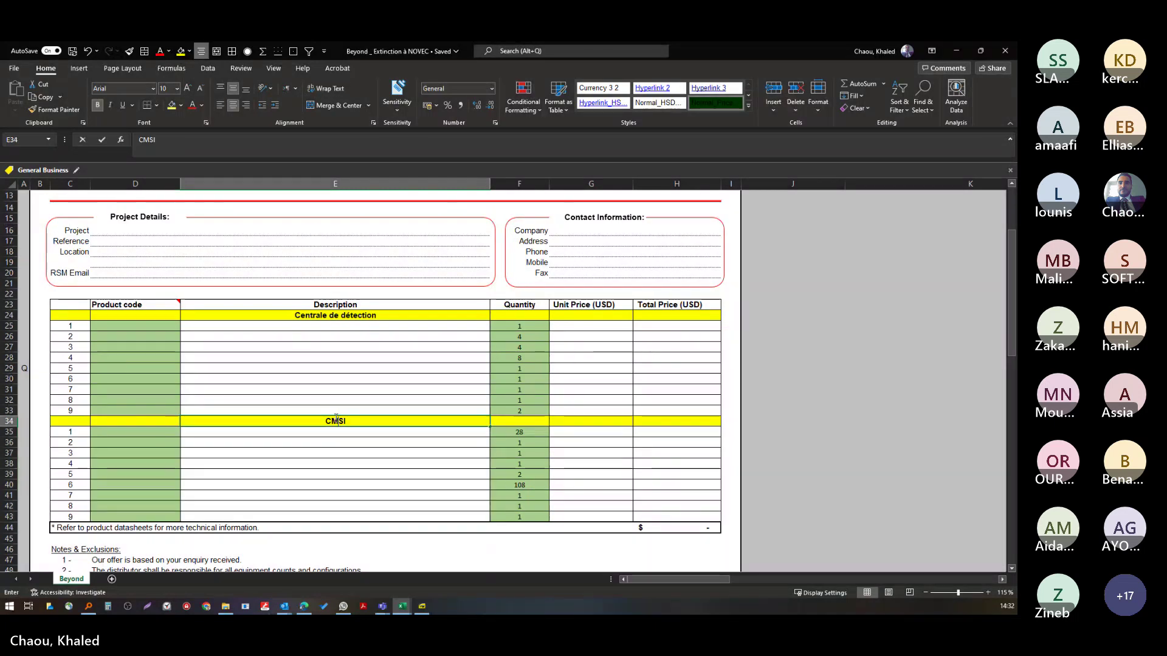
# - Replace the "CMSI" section heading in E34 with "Détecteurs"
pyautogui.click(336, 421)
pyautogui.write('Détecteurs')
pyautogui.press('Return')
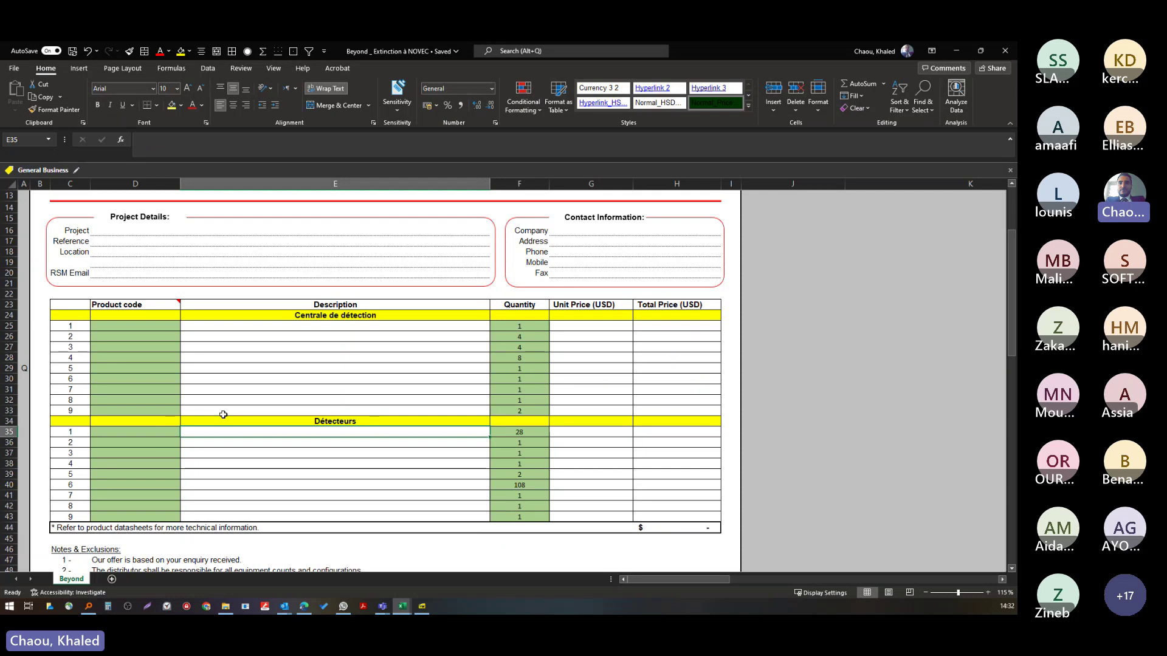
# - Copy "Centrale détection Incendie type adressable à 06 boucles" from B4 of Book1 into heading E24 of the Beyond quotation, keeping the heading's formatting
pyautogui.scroll(2, 223, 414)
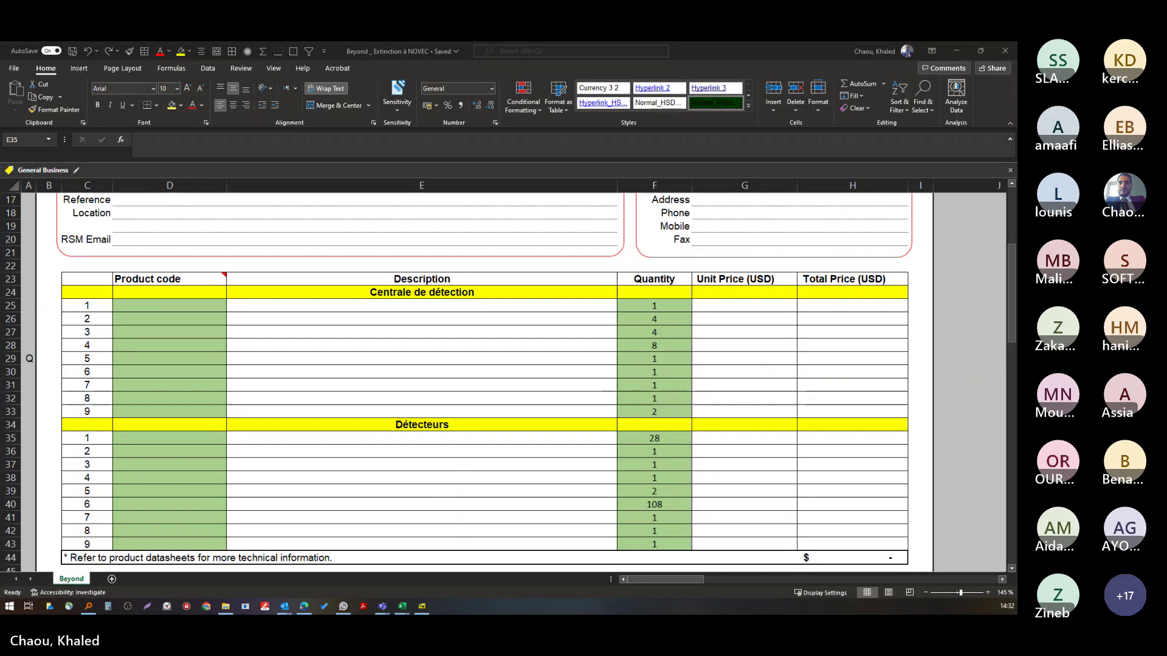
pyautogui.hotkey('alt', 'Tab')
pyautogui.click(367, 271)
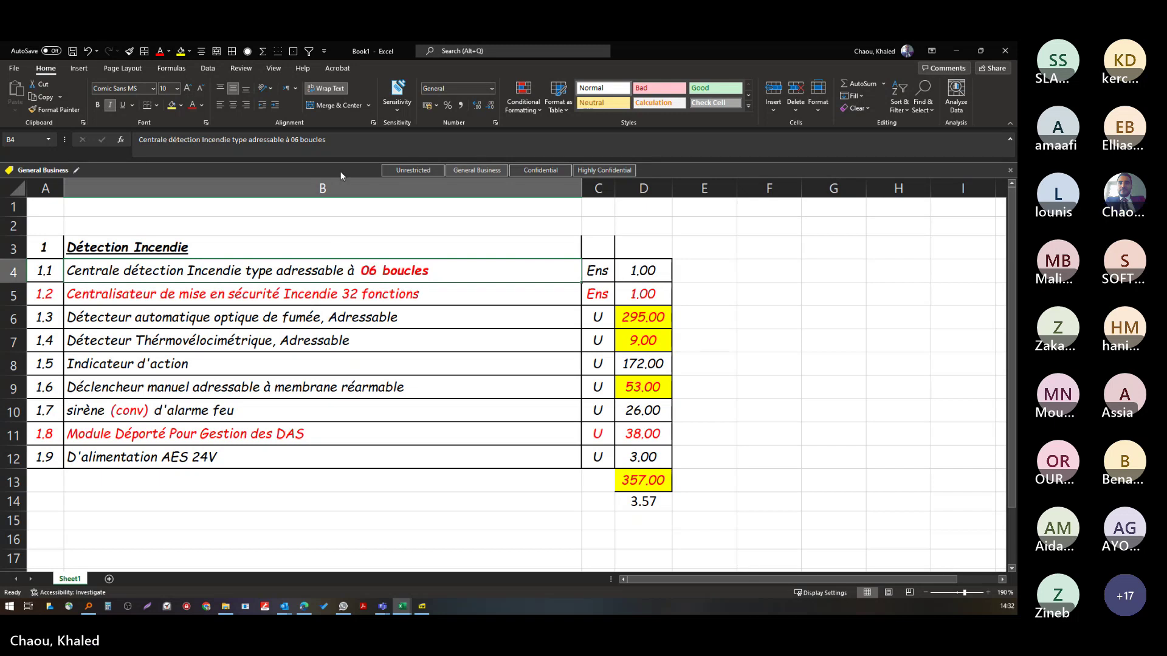
pyautogui.hotkey('ctrl', 'c')
pyautogui.hotkey('alt', 'Tab')
pyautogui.click(448, 292)
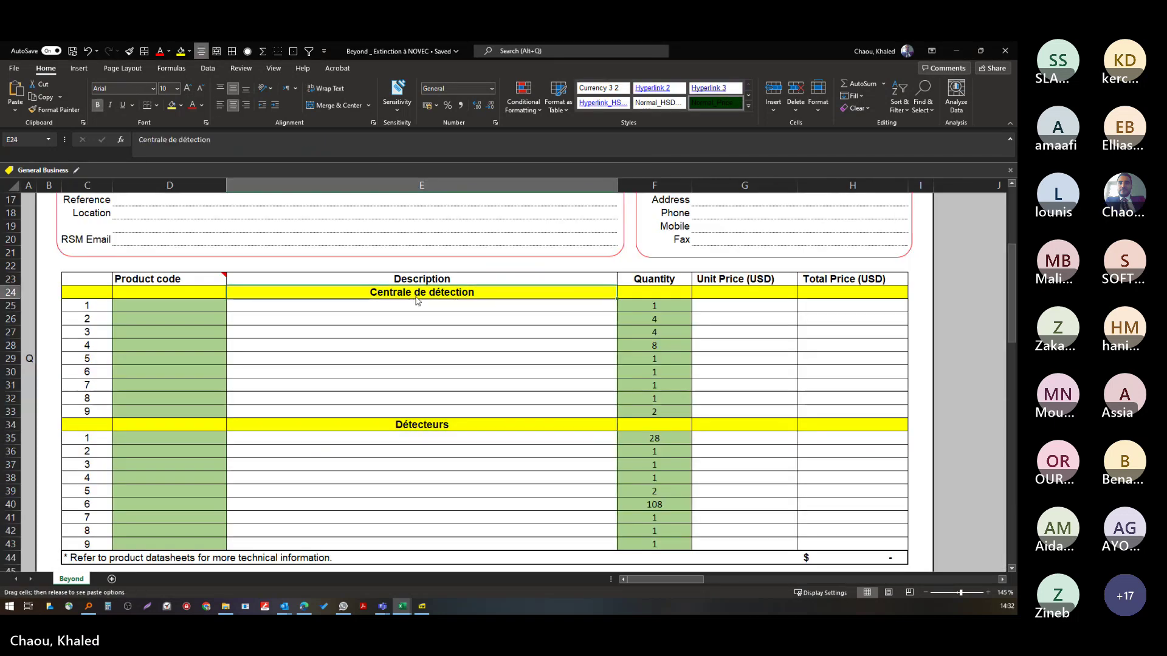
pyautogui.rightClick(449, 291)
pyautogui.click(477, 342)
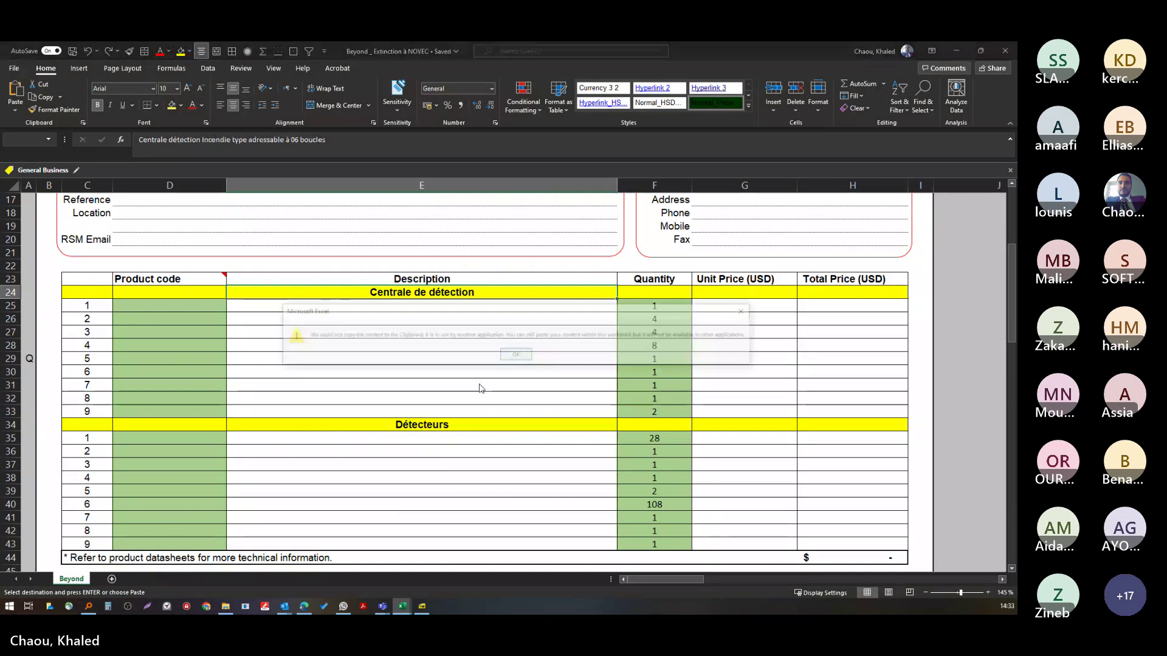
pyautogui.click(499, 356)
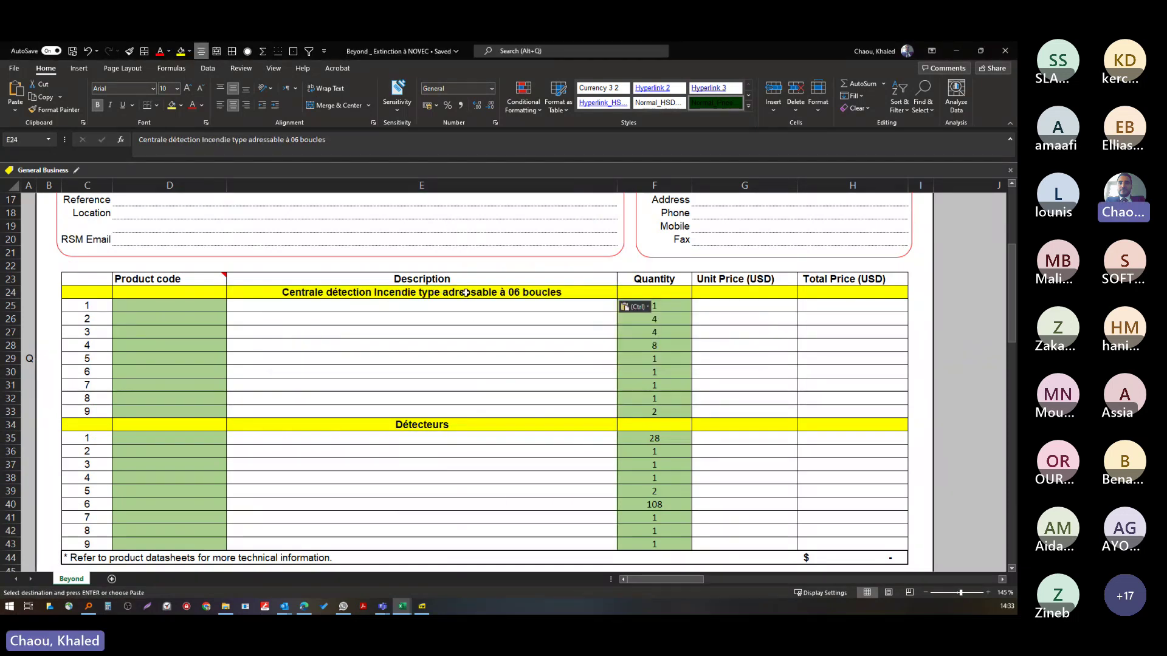
# - Review the customer's requested items in Book1, covering the panel, CMSI, detectors, manual call points and sirens, against the quotation's sections
pyautogui.hotkey('alt', 'Tab')
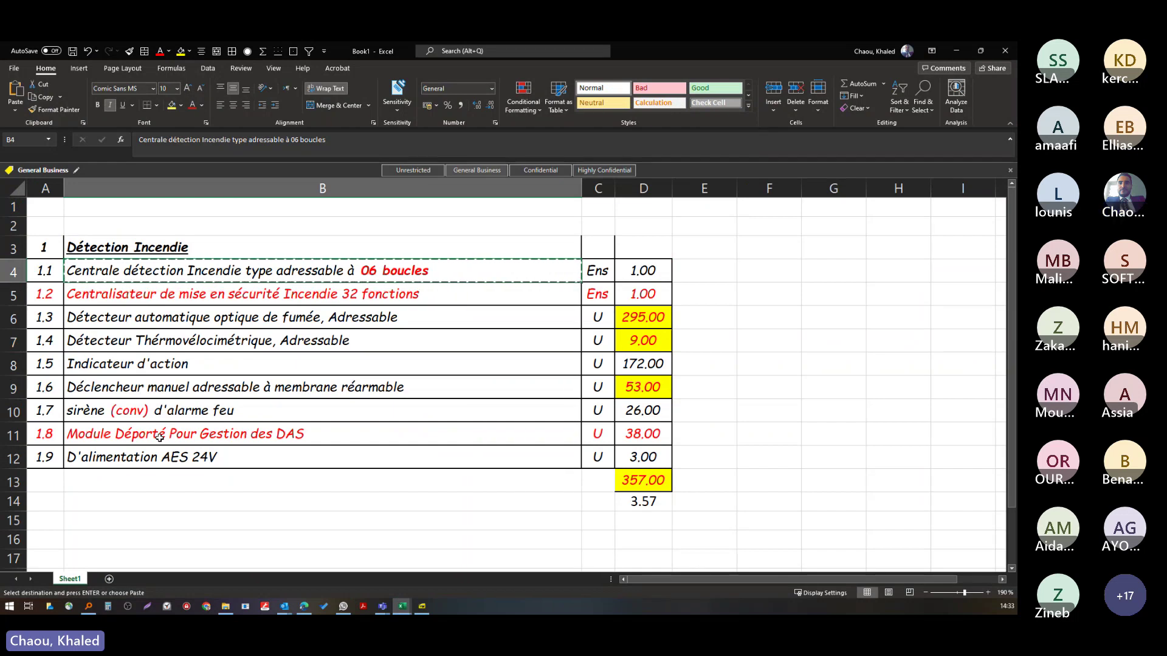
pyautogui.click(159, 300)
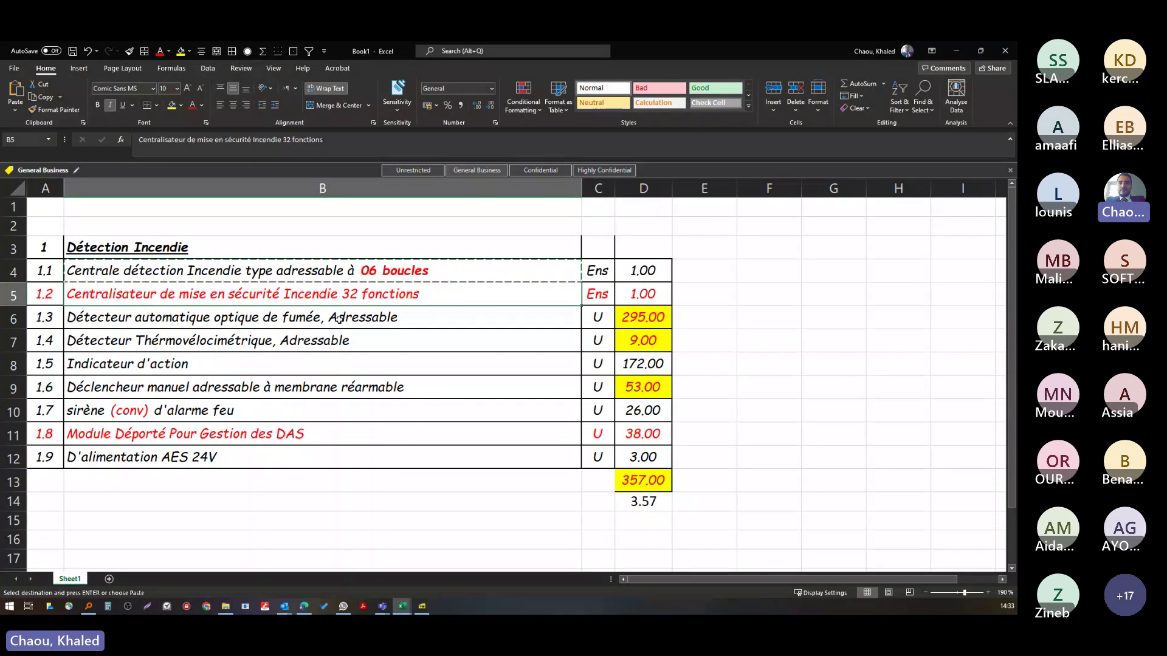
pyautogui.moveTo(339, 318); pyautogui.dragTo(299, 388)
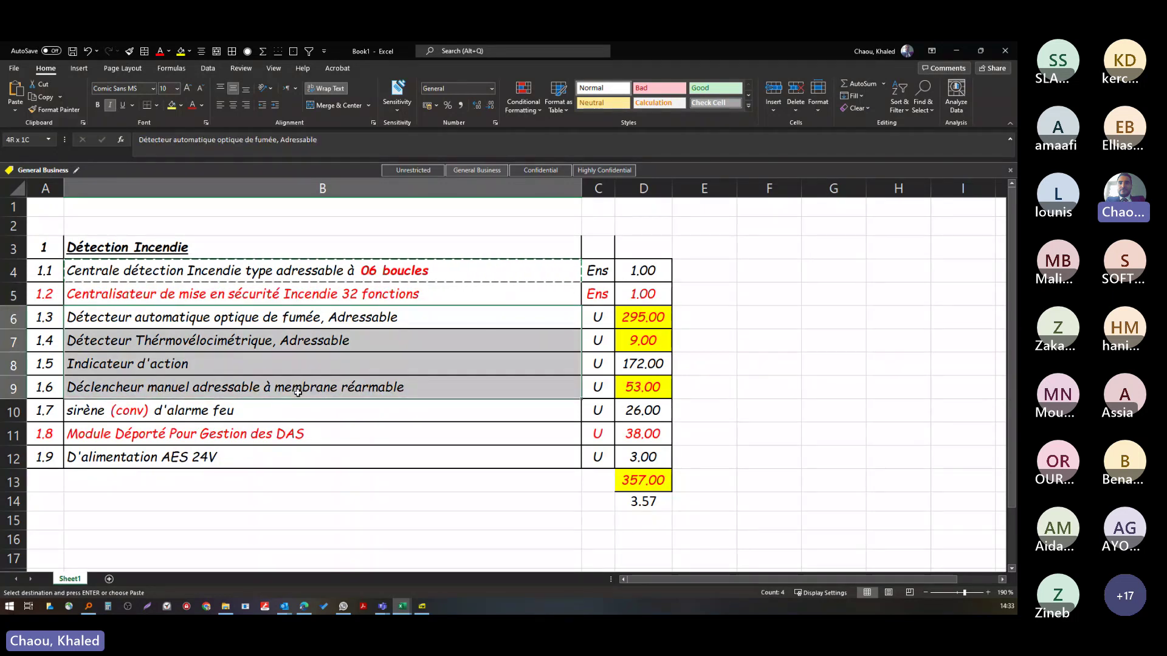
pyautogui.click(175, 267)
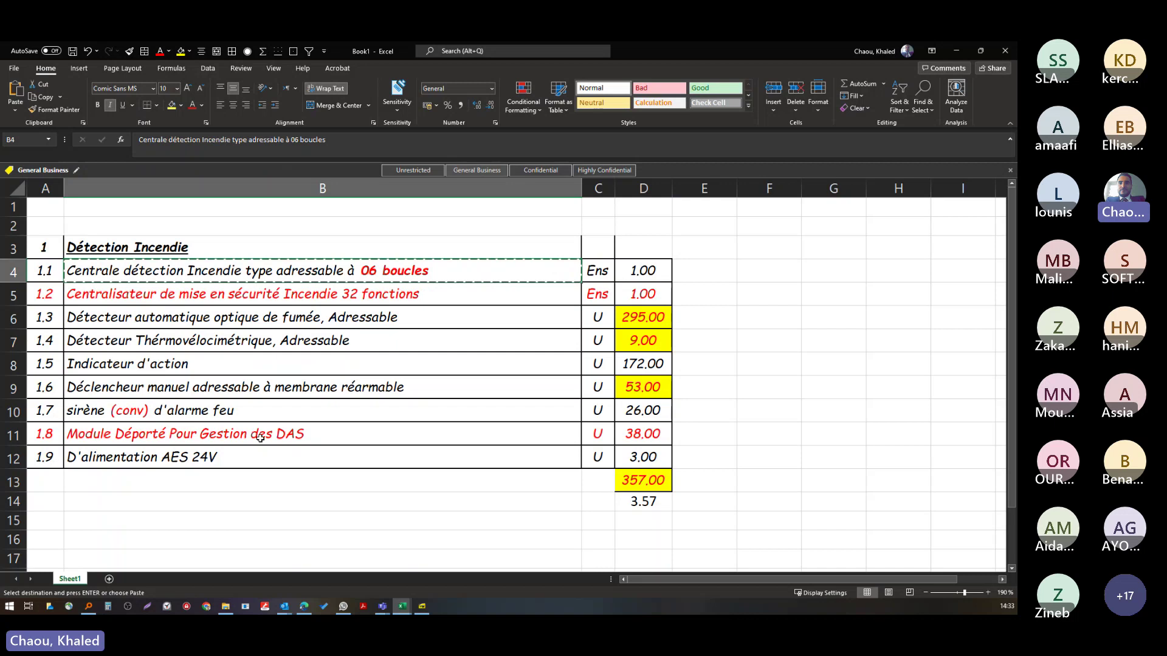
pyautogui.click(272, 411)
pyautogui.hotkey('alt', 'Tab')
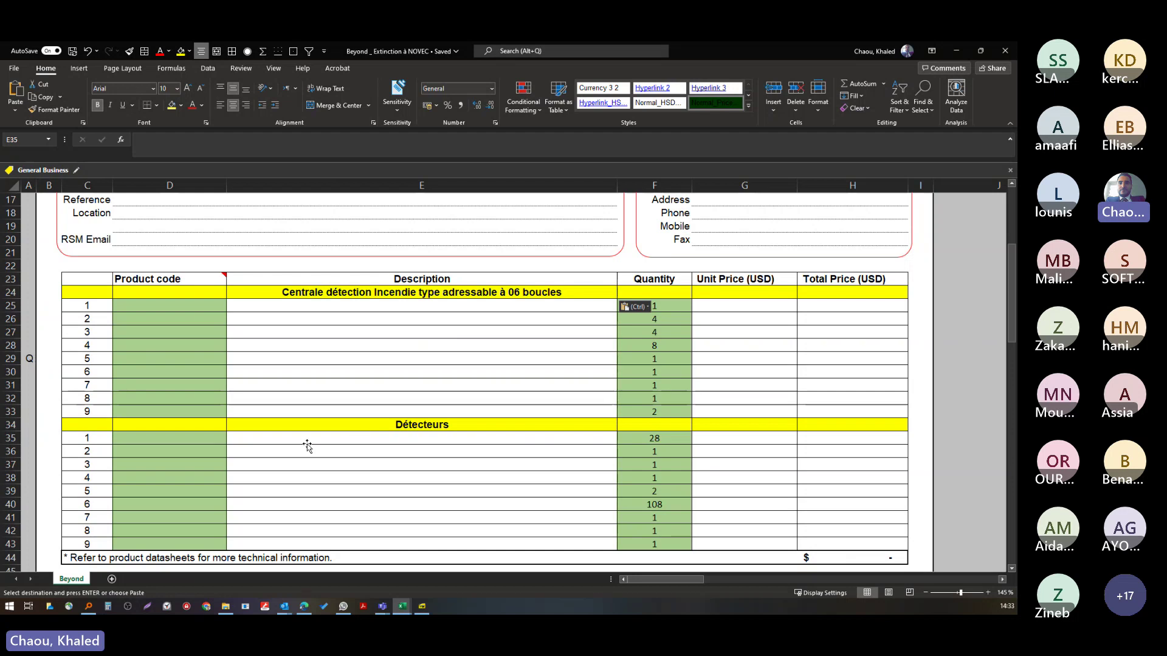
pyautogui.scroll(-1, 304, 440)
pyautogui.hotkey('alt', 'Tab')
pyautogui.click(235, 326)
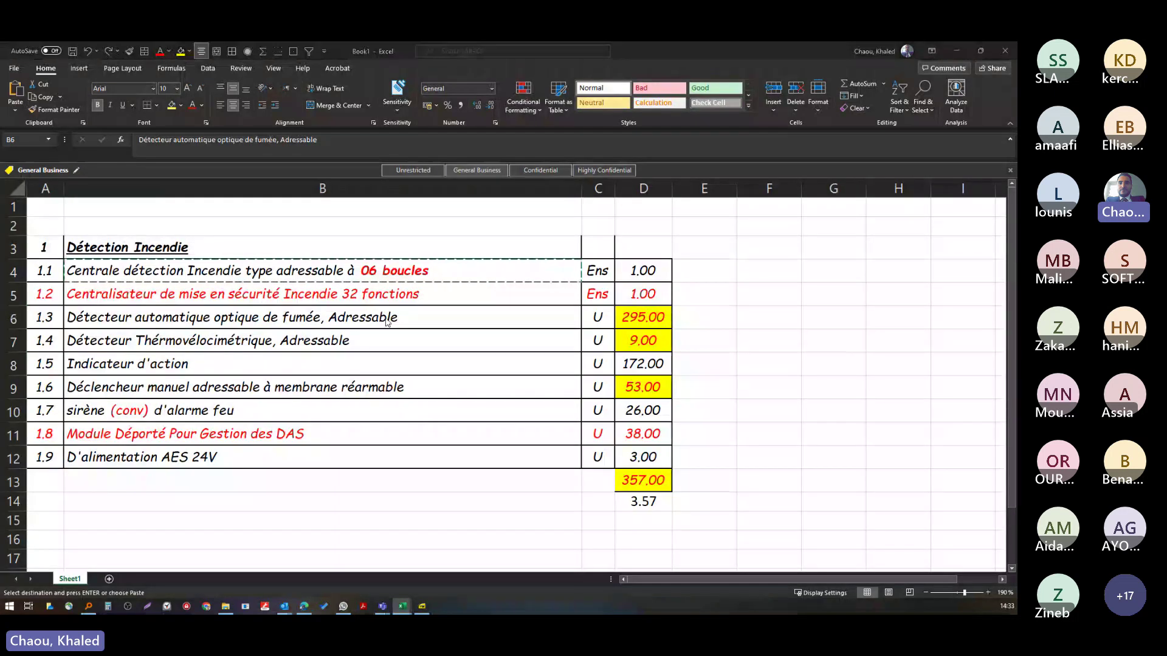
# - Switch to the Liste de prix _ Esser _ NF _ 2023 _ rev 15 workbook and examine the Conventionnel, ES Com and CMSI product sections
pyautogui.hotkey('alt', 'Tab')
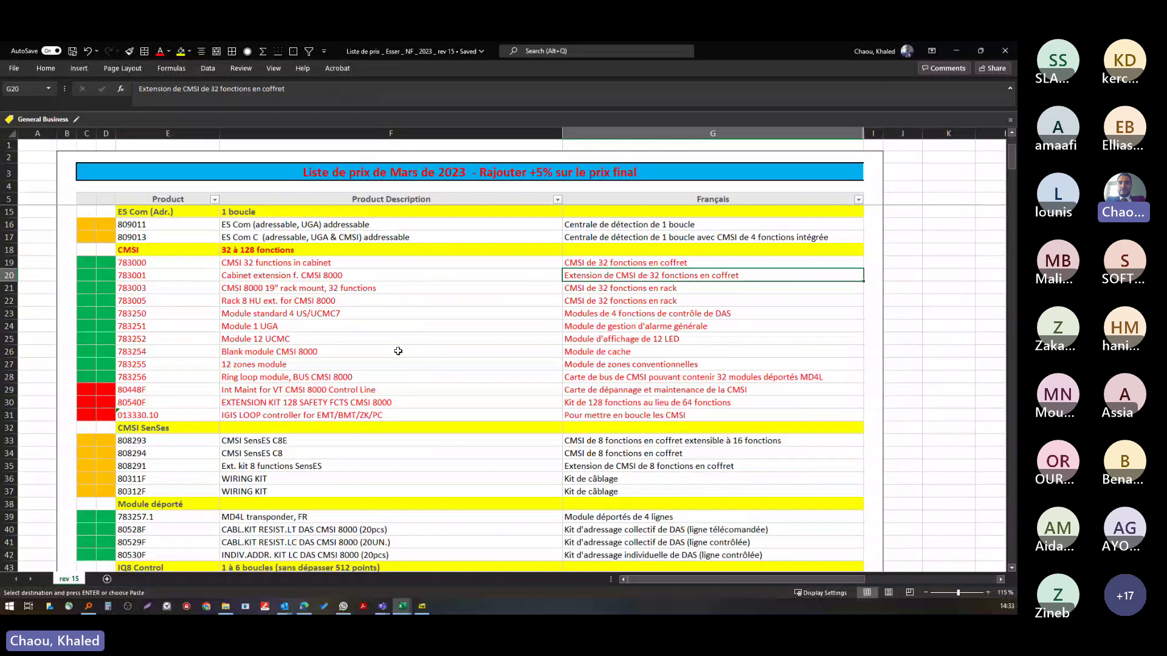
pyautogui.click(396, 339)
pyautogui.scroll(3, 397, 340)
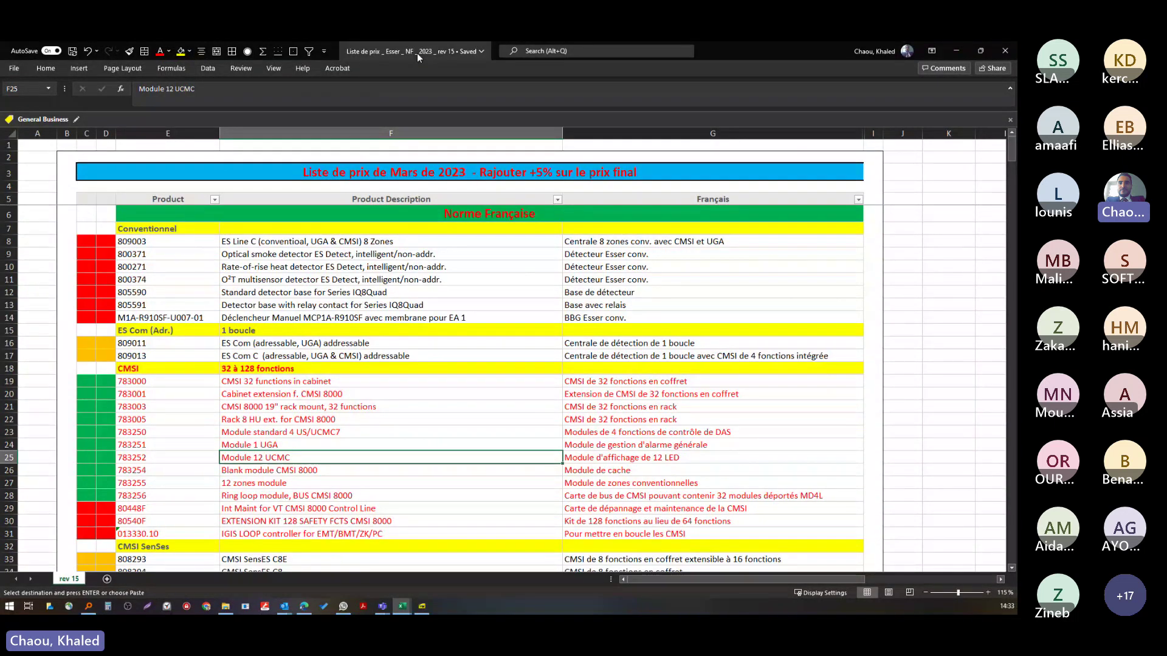
pyautogui.scroll(-2, 382, 426)
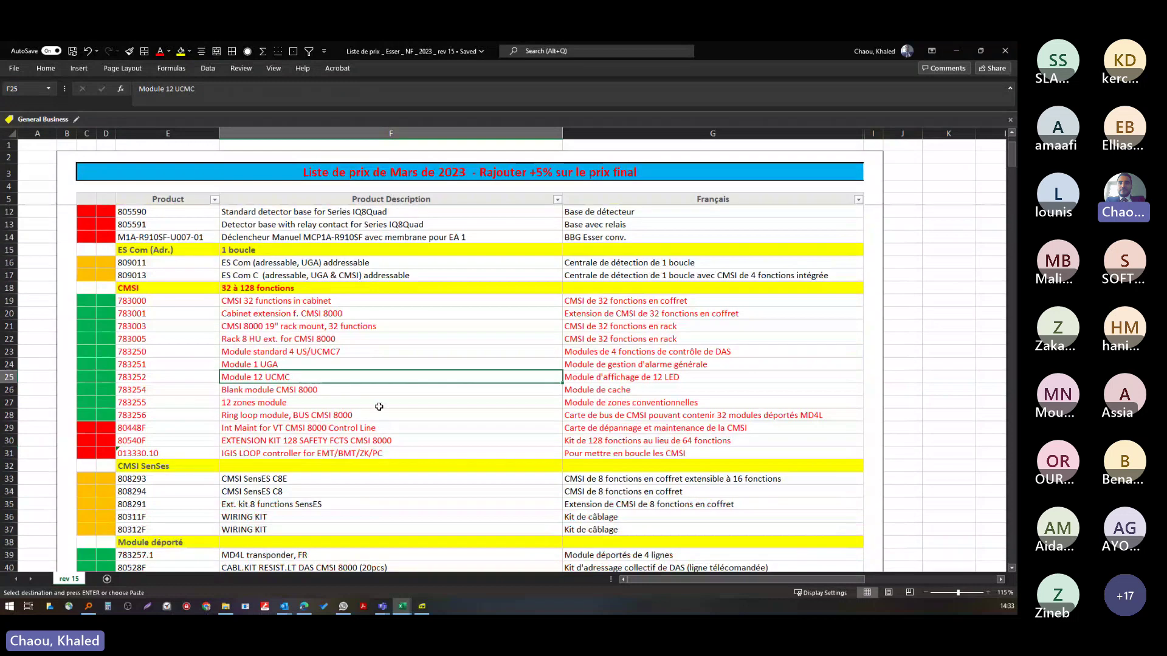
pyautogui.scroll(2, 210, 319)
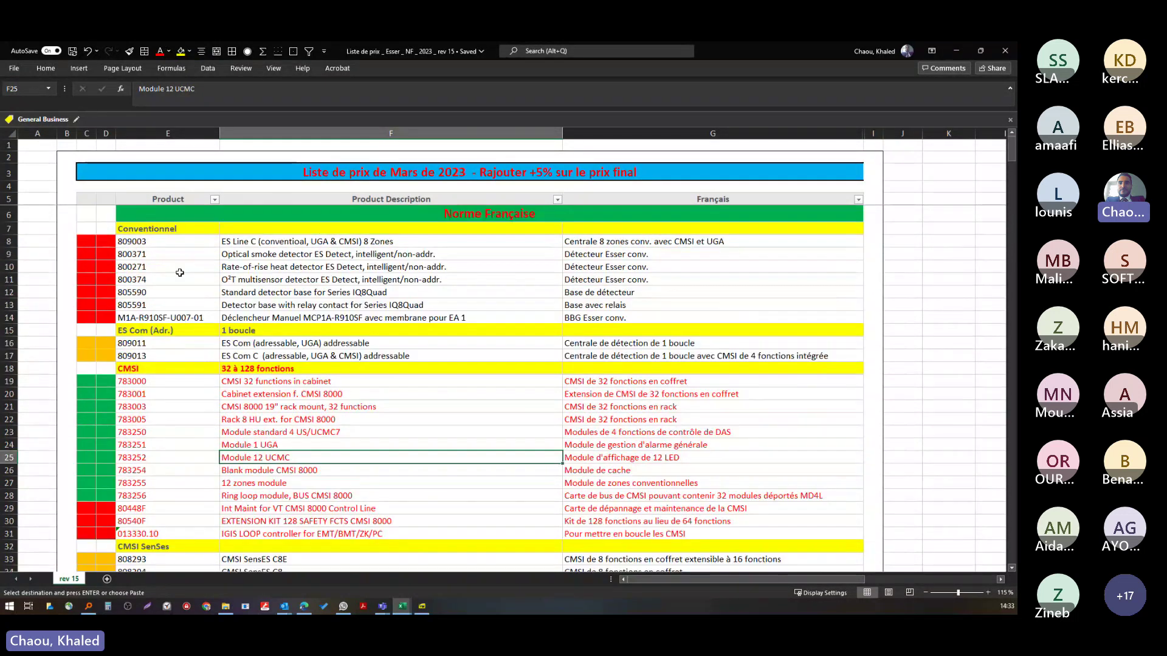
pyautogui.moveTo(172, 230); pyautogui.dragTo(685, 314)
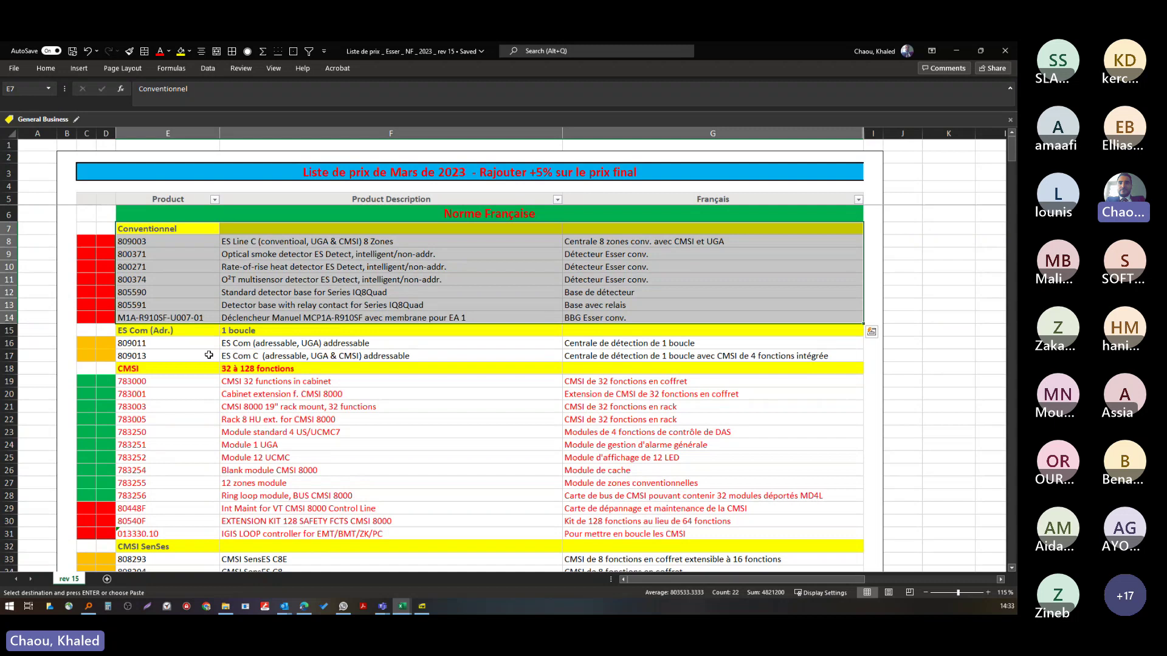
pyautogui.moveTo(162, 328); pyautogui.dragTo(677, 352)
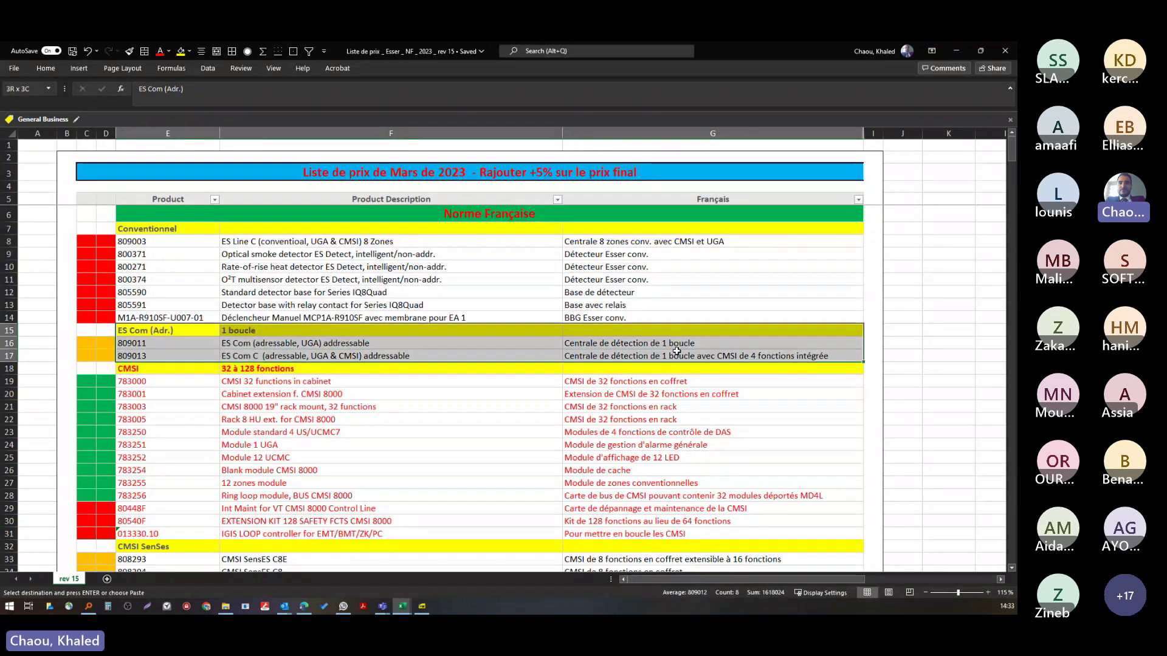
pyautogui.moveTo(139, 334); pyautogui.dragTo(608, 343)
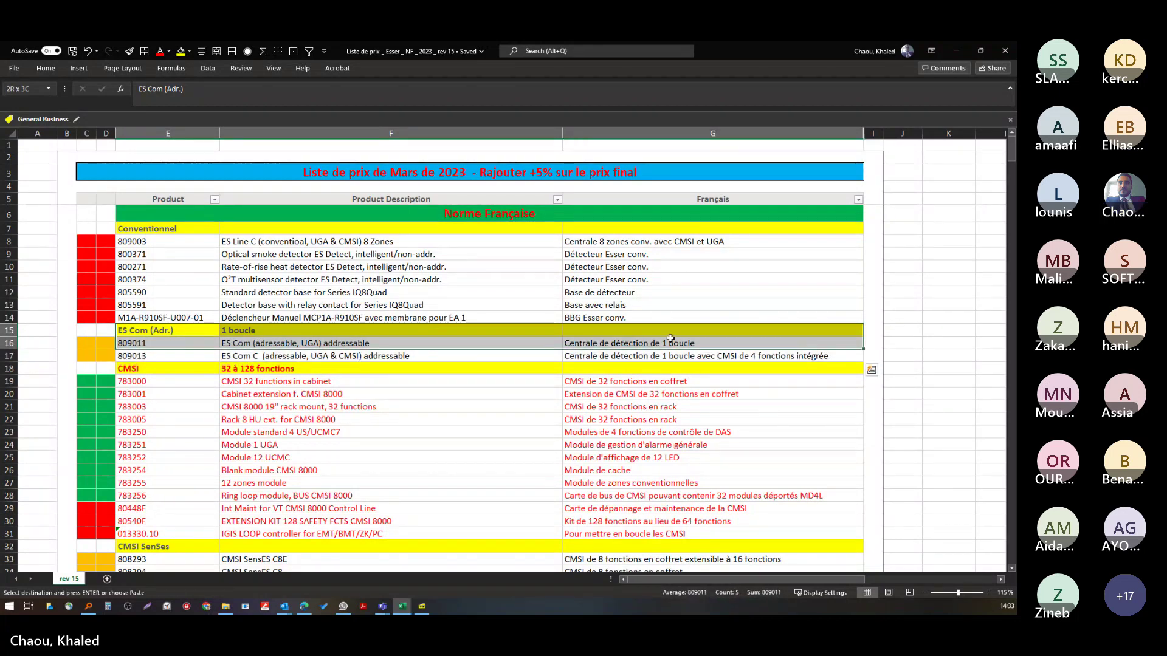
pyautogui.moveTo(206, 343); pyautogui.dragTo(614, 343)
pyautogui.moveTo(187, 360); pyautogui.dragTo(607, 357)
pyautogui.moveTo(183, 368); pyautogui.dragTo(228, 395)
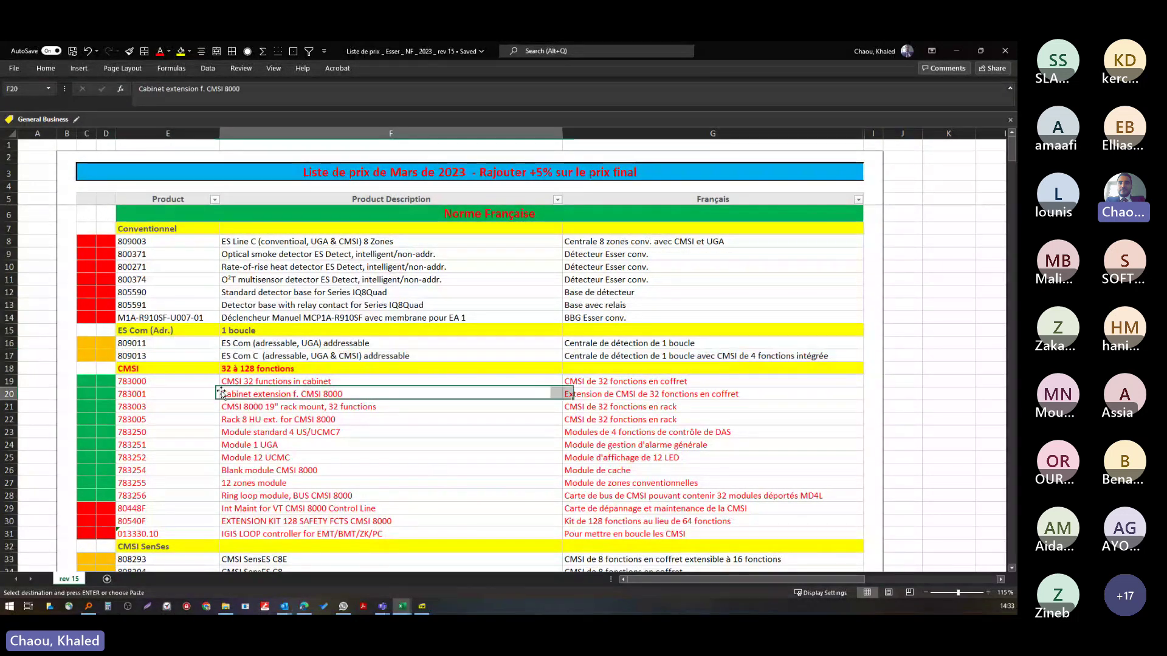
pyautogui.scroll(-2, 183, 389)
pyautogui.click(190, 288)
pyautogui.moveTo(190, 288); pyautogui.dragTo(686, 452)
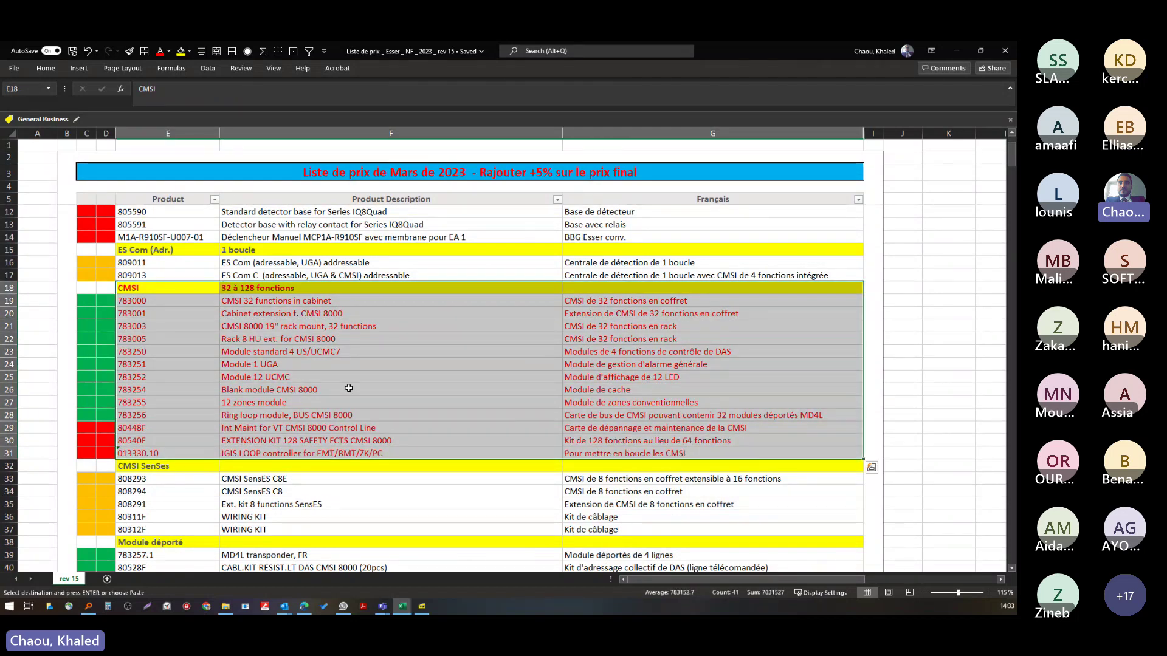
# - Copy the CMSI function range text from F18 to F32 beside the CMSI SenSes heading and change it to "8 à 16 fonctions"
pyautogui.click(254, 471)
pyautogui.click(259, 291)
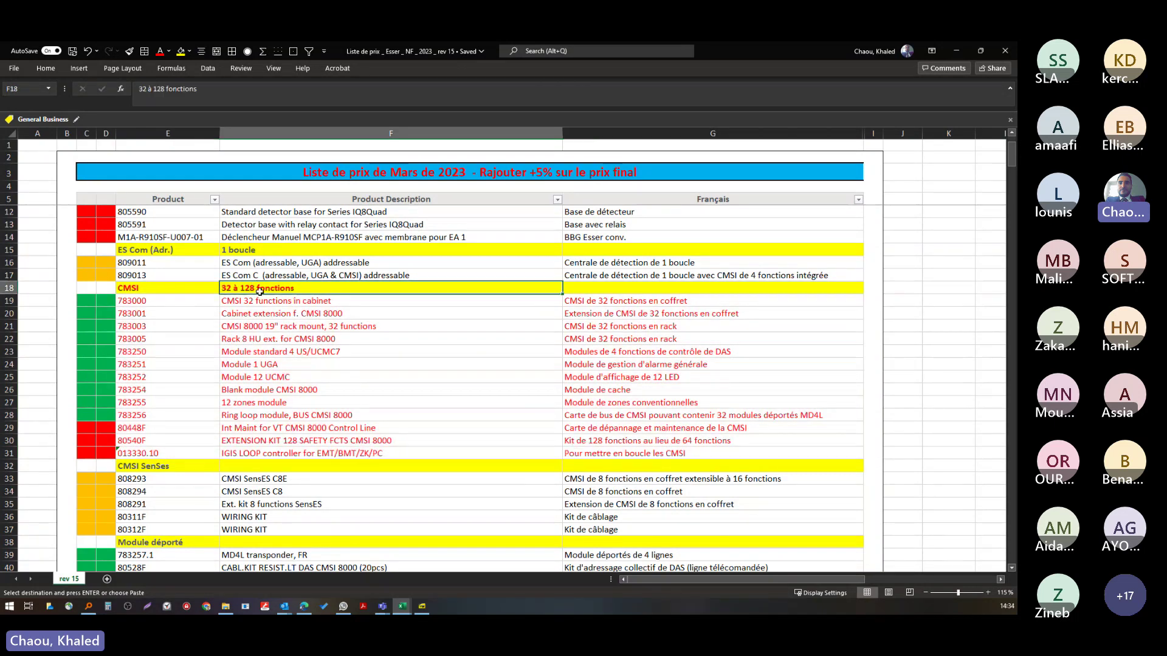
pyautogui.moveTo(260, 291); pyautogui.dragTo(259, 465)
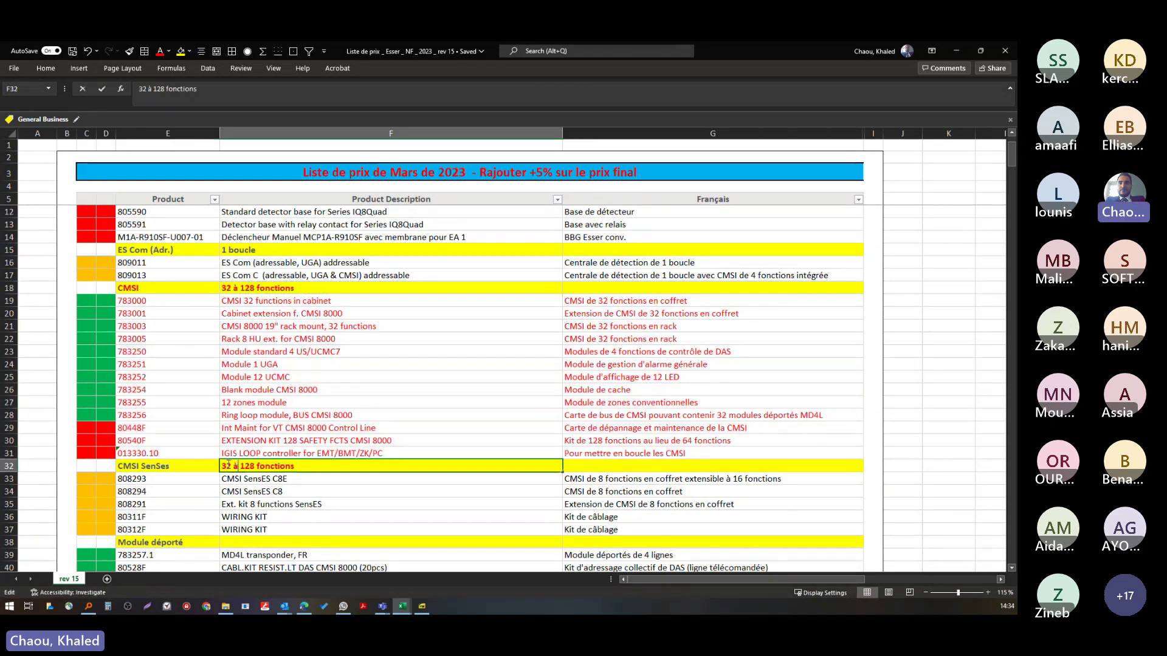
pyautogui.doubleClick(228, 465)
pyautogui.write('8325')
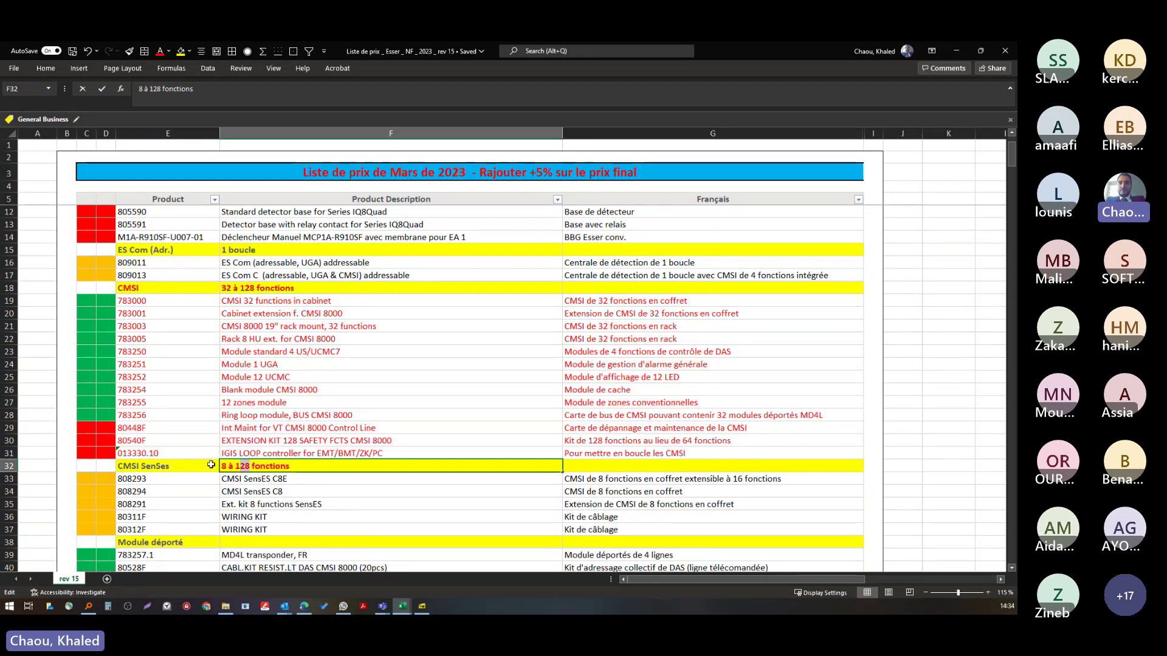
pyautogui.write('6')
pyautogui.click(242, 415)
# - Copy the CMSI SenSes range cell F32 to F38 beside the Module déporté heading and replace its text with "MD4L"
pyautogui.scroll(-2, 243, 417)
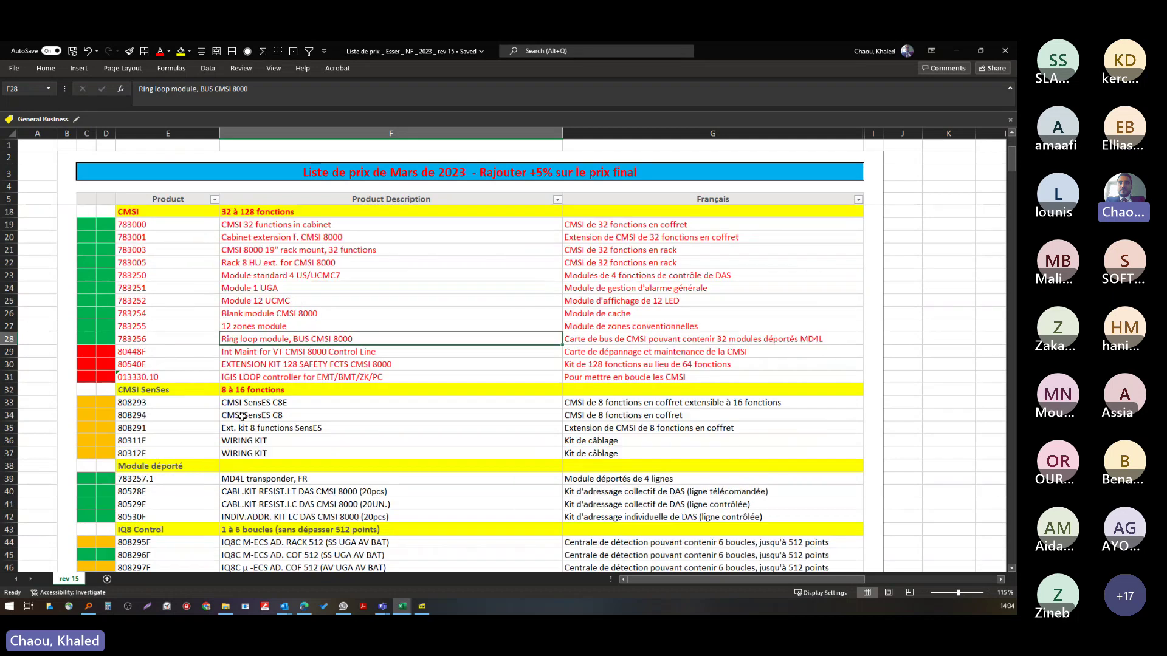
pyautogui.scroll(-2, 243, 416)
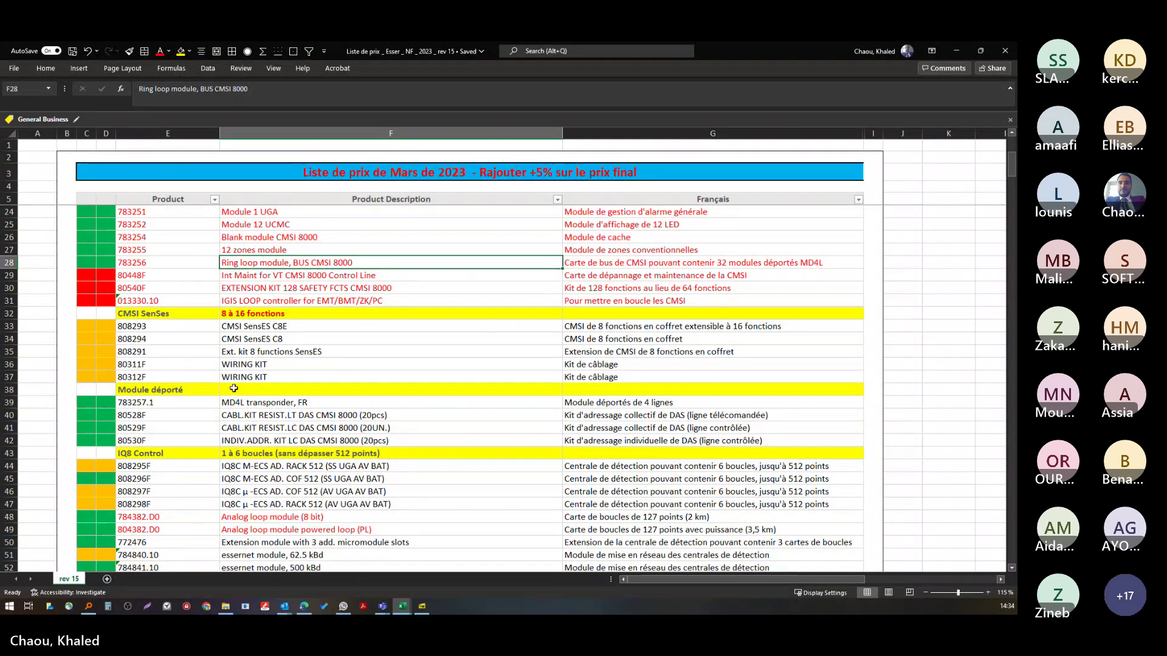
pyautogui.click(226, 389)
pyautogui.click(241, 314)
pyautogui.hotkey('ctrl', 'c')
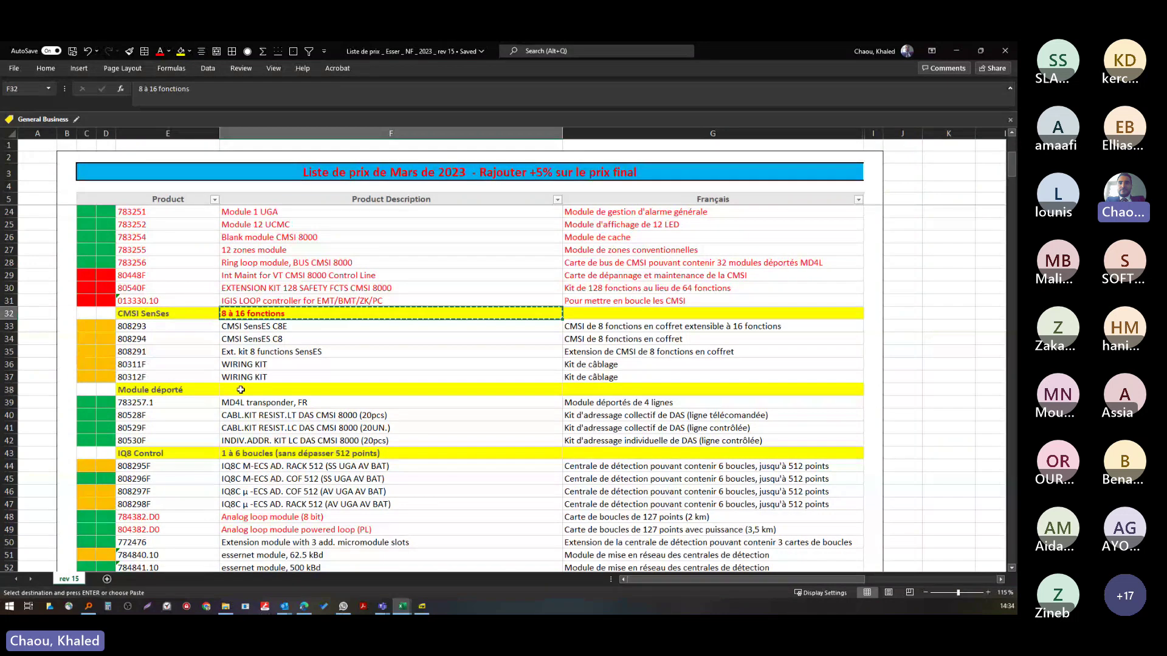
pyautogui.doubleClick(241, 390)
pyautogui.hotkey('ctrl', 'v')
pyautogui.hotkey('shift', 'Home')
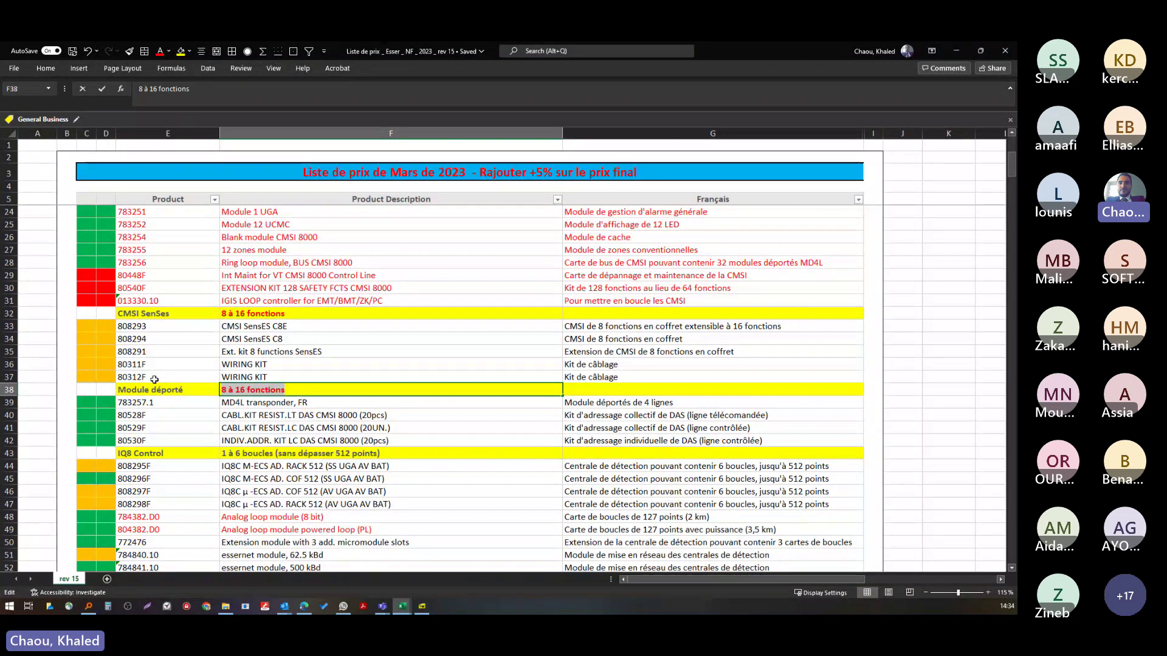
pyautogui.write('MD4L')
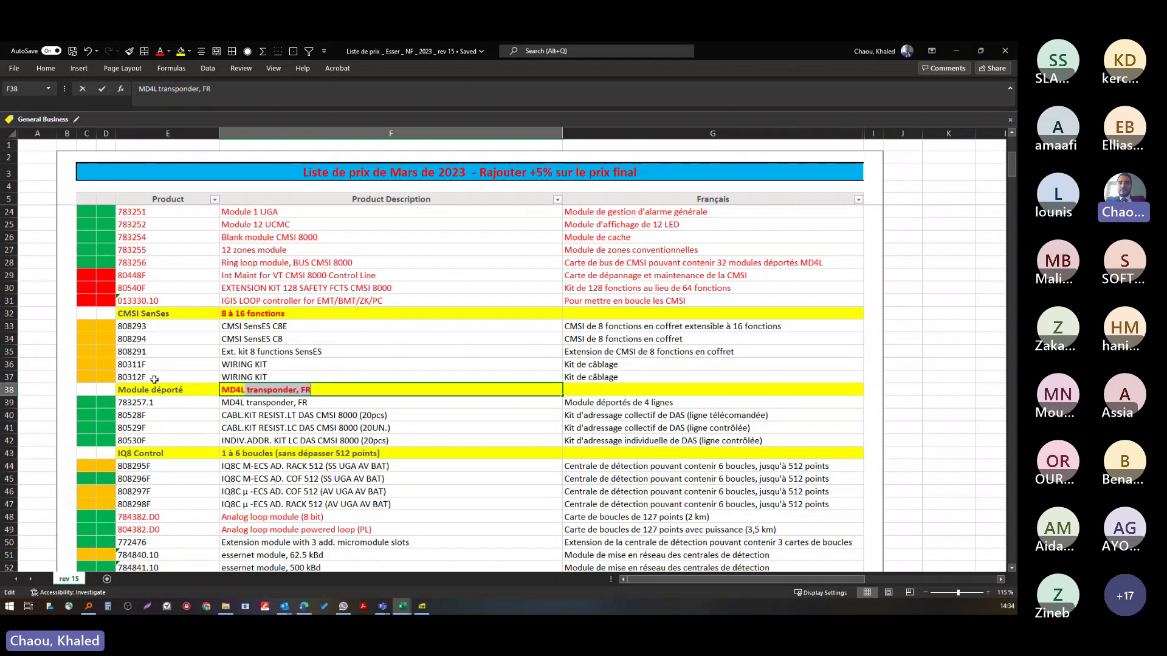
pyautogui.press('Delete')
pyautogui.press('Return')
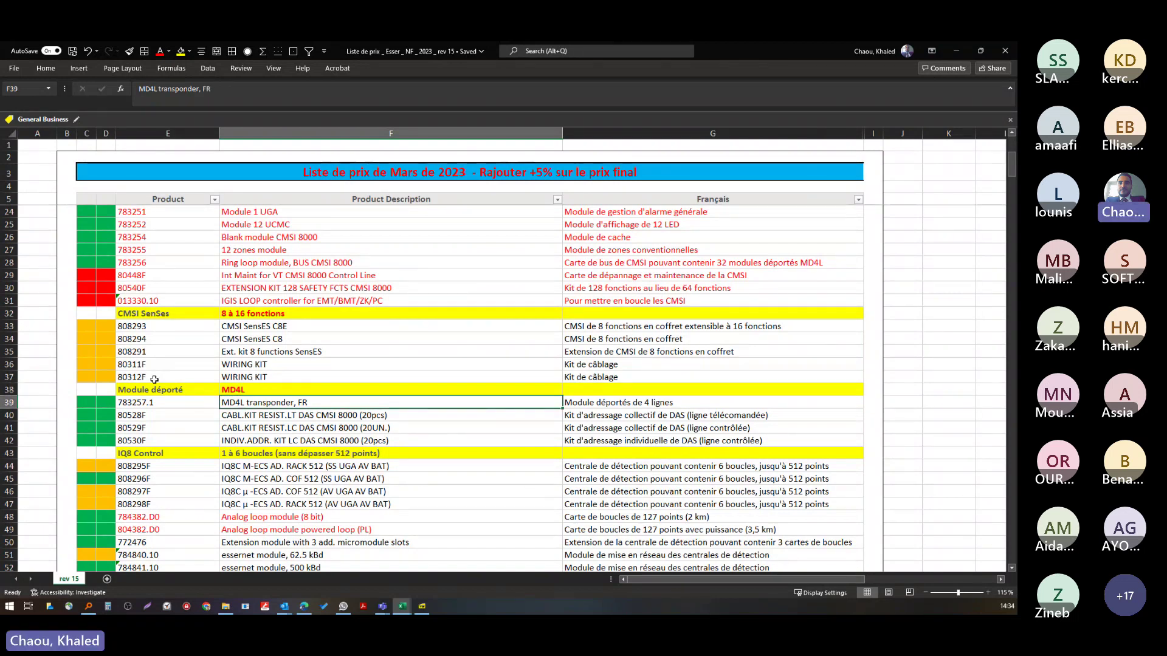
# - Examine the IQ8 Control and FlexEs Control sections of the price list, comparing their panels, loop cards and network modules
pyautogui.scroll(-2, 154, 379)
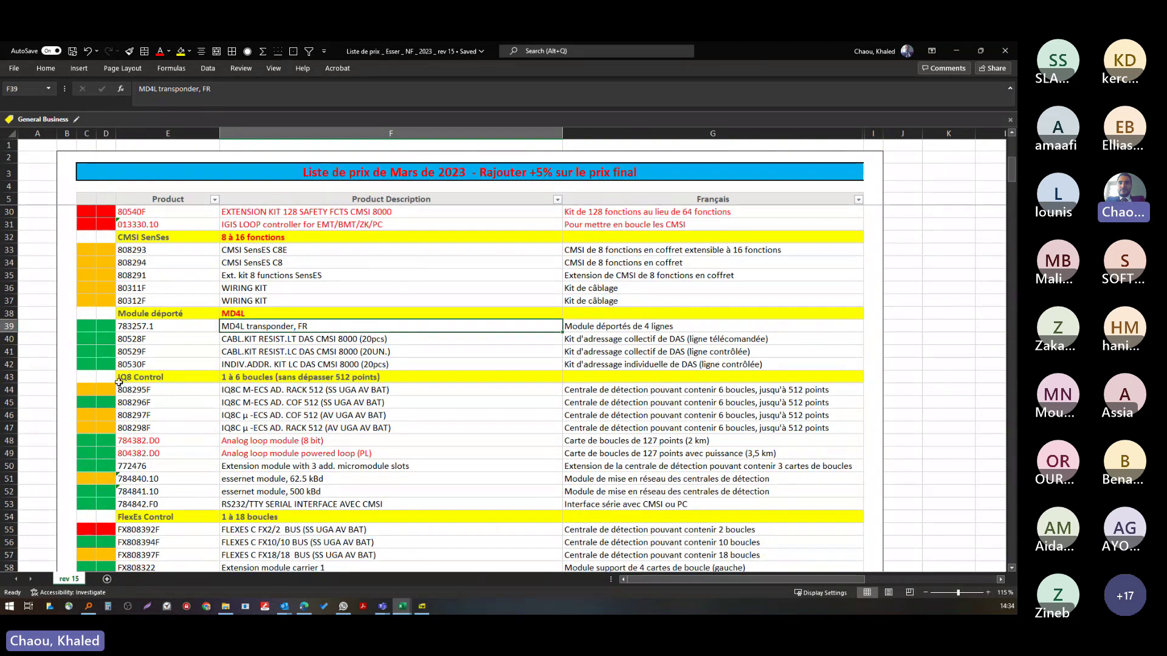
pyautogui.moveTo(119, 380); pyautogui.dragTo(383, 476)
pyautogui.press('Down')
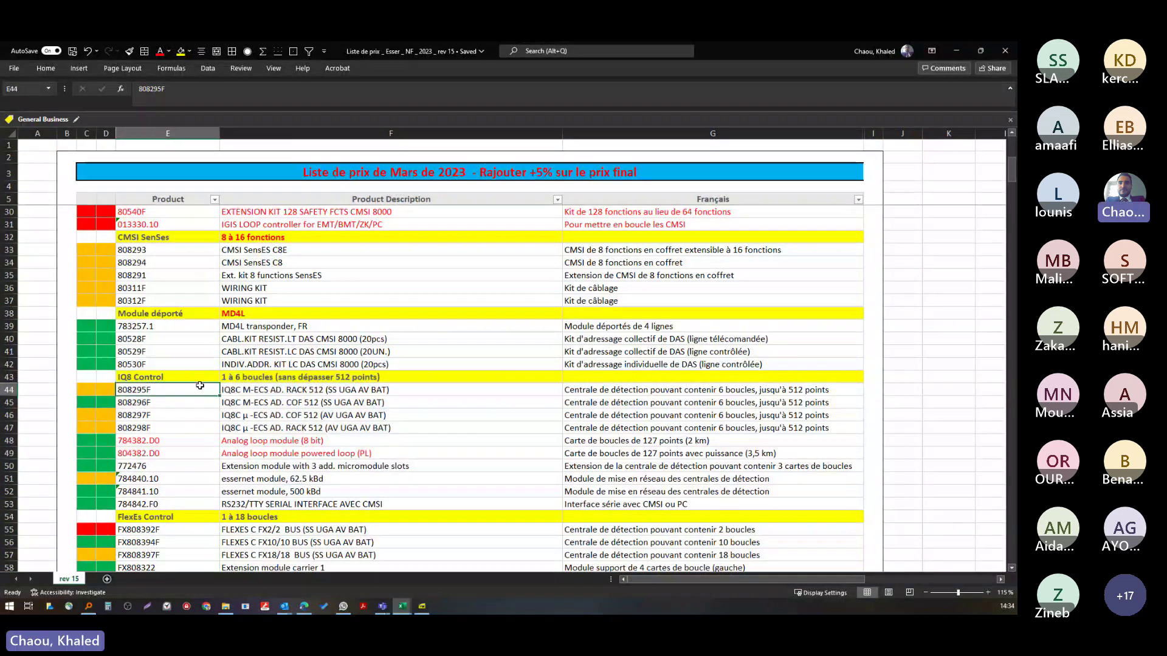
pyautogui.moveTo(176, 378); pyautogui.dragTo(638, 505)
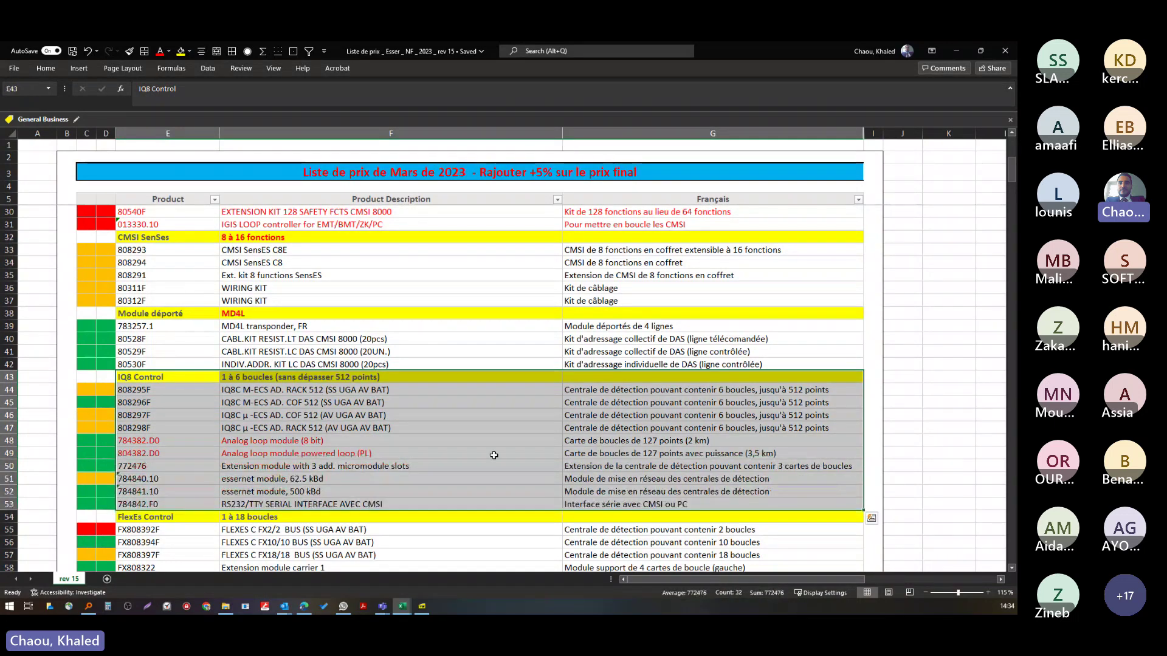
pyautogui.scroll(-2, 354, 393)
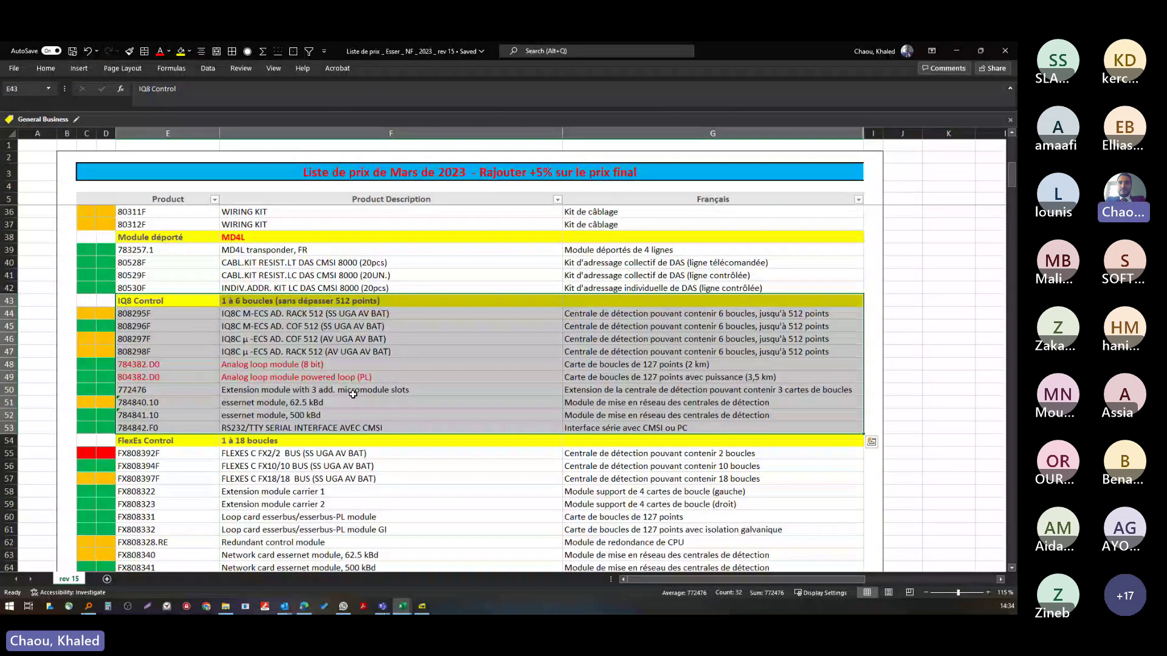
pyautogui.scroll(-1, 354, 393)
pyautogui.moveTo(193, 404); pyautogui.dragTo(608, 542)
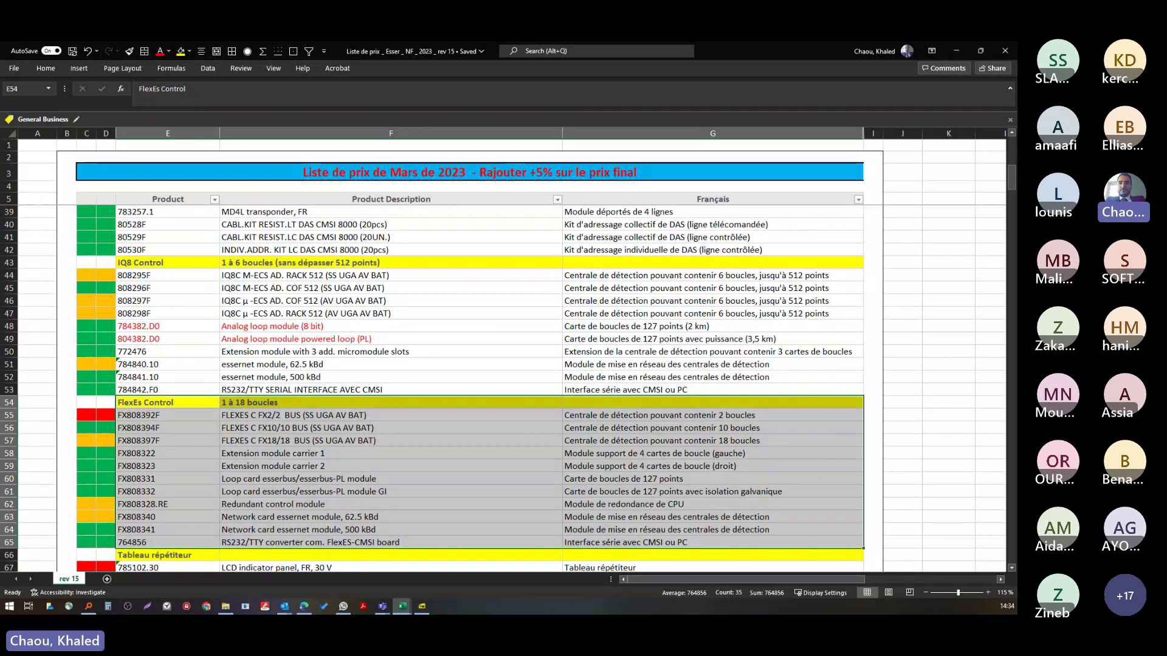
pyautogui.click(289, 329)
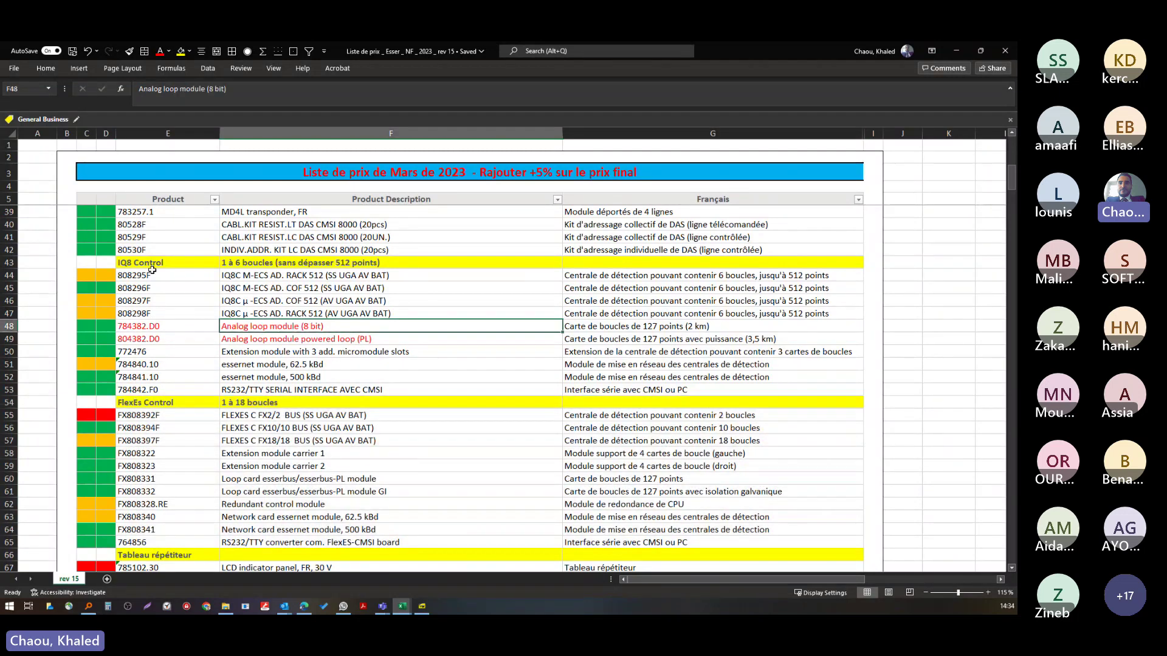
pyautogui.moveTo(152, 263); pyautogui.dragTo(790, 376)
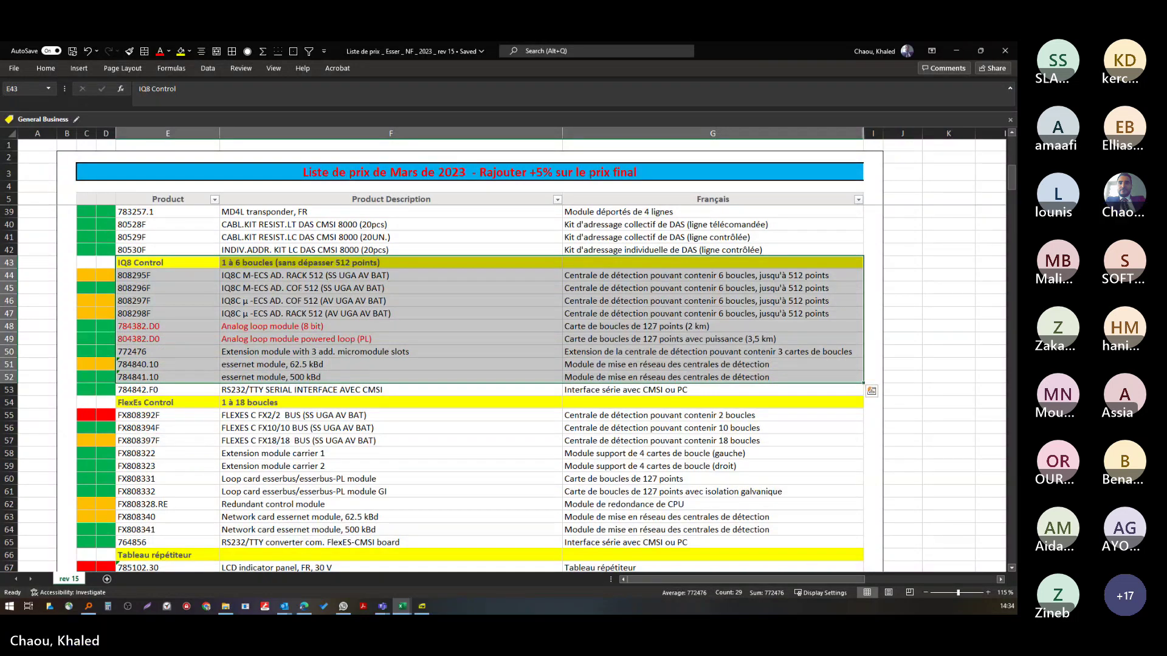
pyautogui.hotkey('alt', 'Tab')
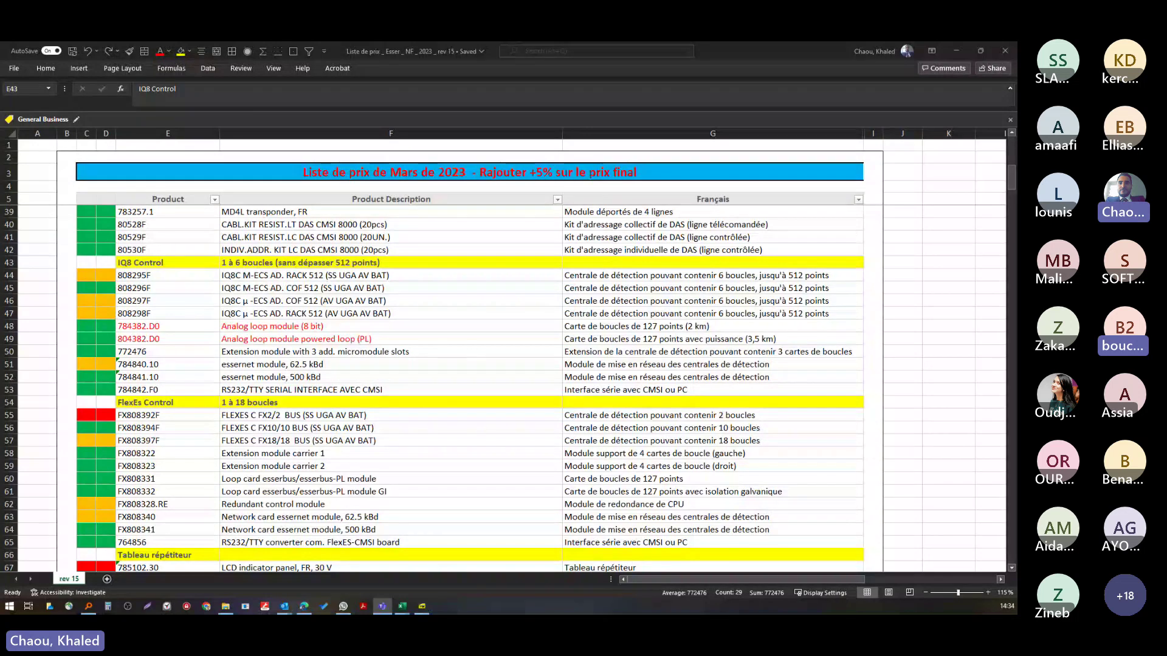
pyautogui.hotkey('alt', 'Tab')
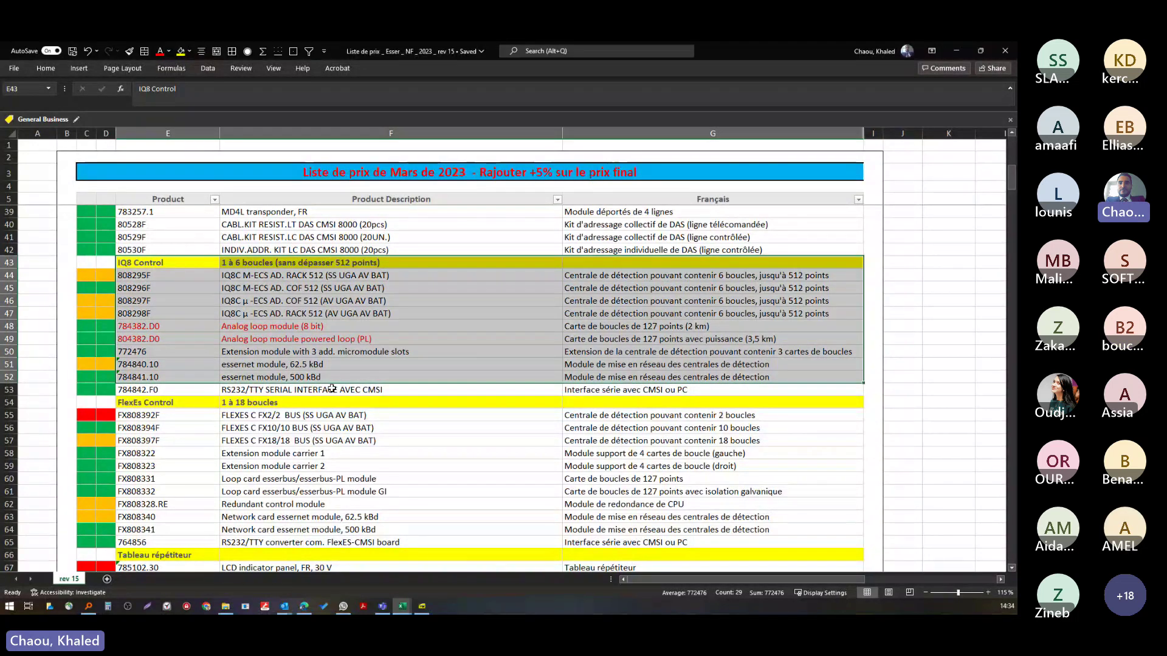
pyautogui.scroll(-1, 212, 467)
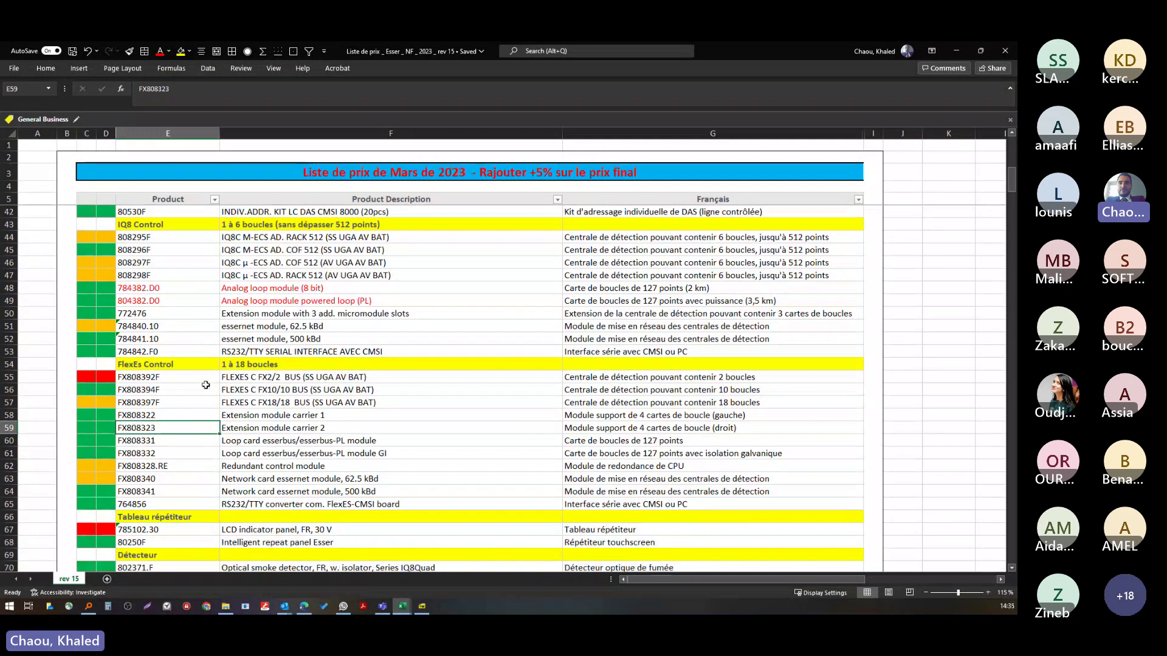
# - Examine the Tableau répétiteur section and the optical smoke and rate-of-rise heat detectors in the Détecteur section
pyautogui.scroll(-2, 188, 432)
pyautogui.moveTo(189, 439); pyautogui.dragTo(626, 466)
pyautogui.click(389, 453)
pyautogui.scroll(-3, 175, 367)
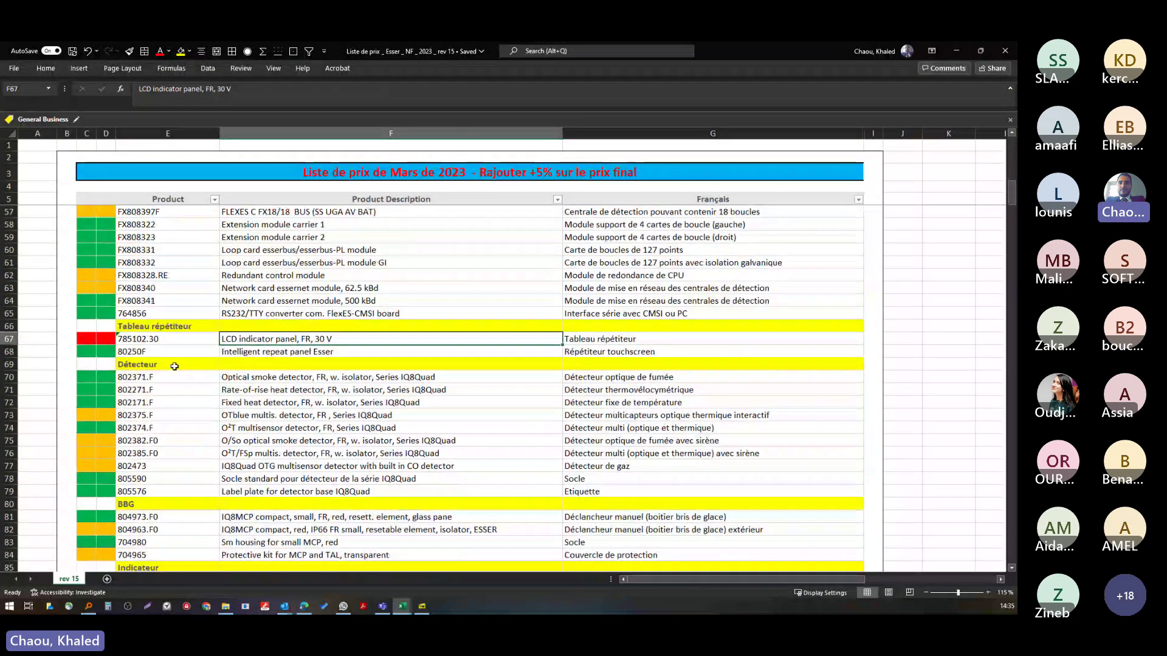
pyautogui.moveTo(175, 366); pyautogui.dragTo(607, 491)
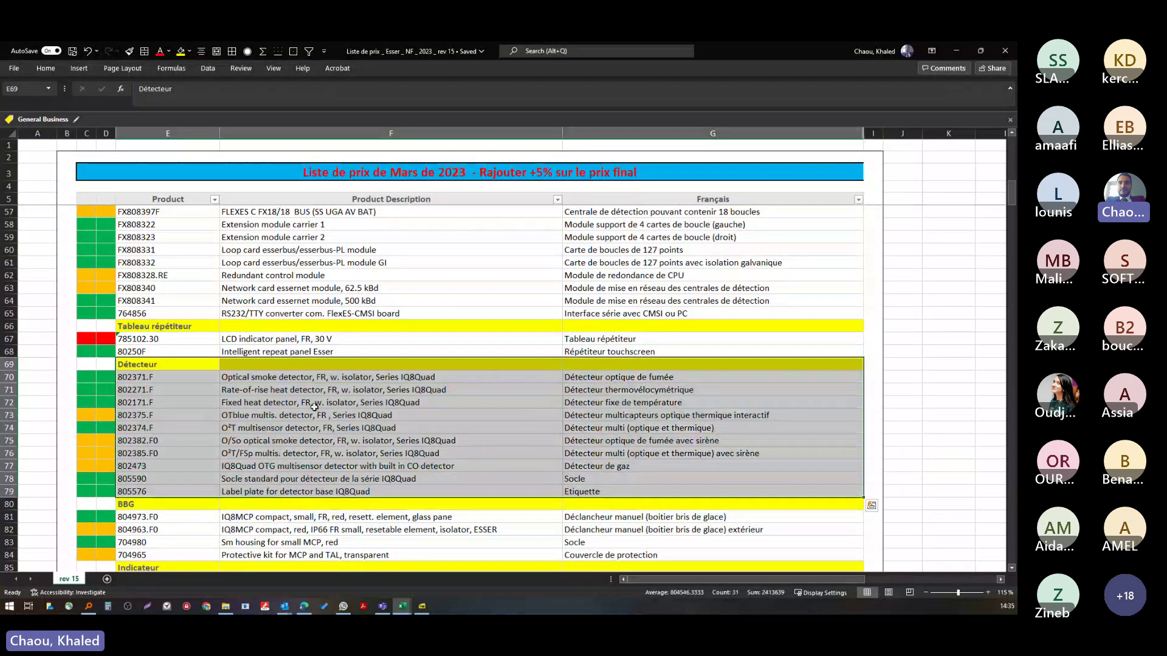
pyautogui.scroll(-2, 294, 407)
pyautogui.click(218, 302)
pyautogui.click(222, 302)
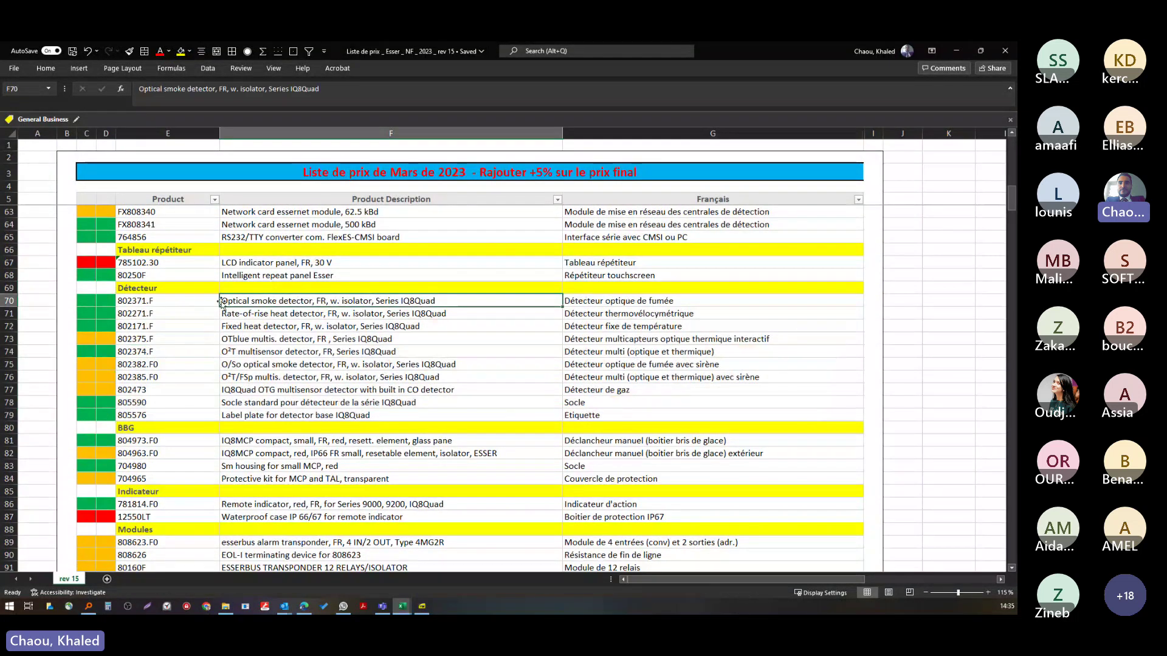
pyautogui.click(260, 314)
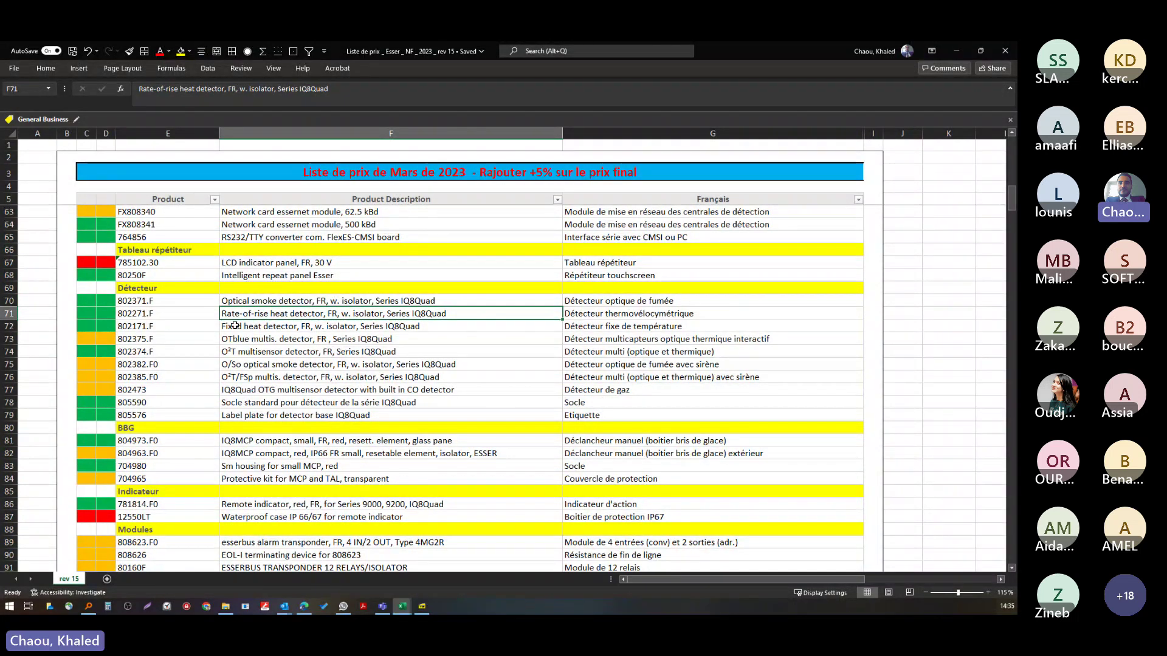
pyautogui.moveTo(152, 327); pyautogui.dragTo(243, 334)
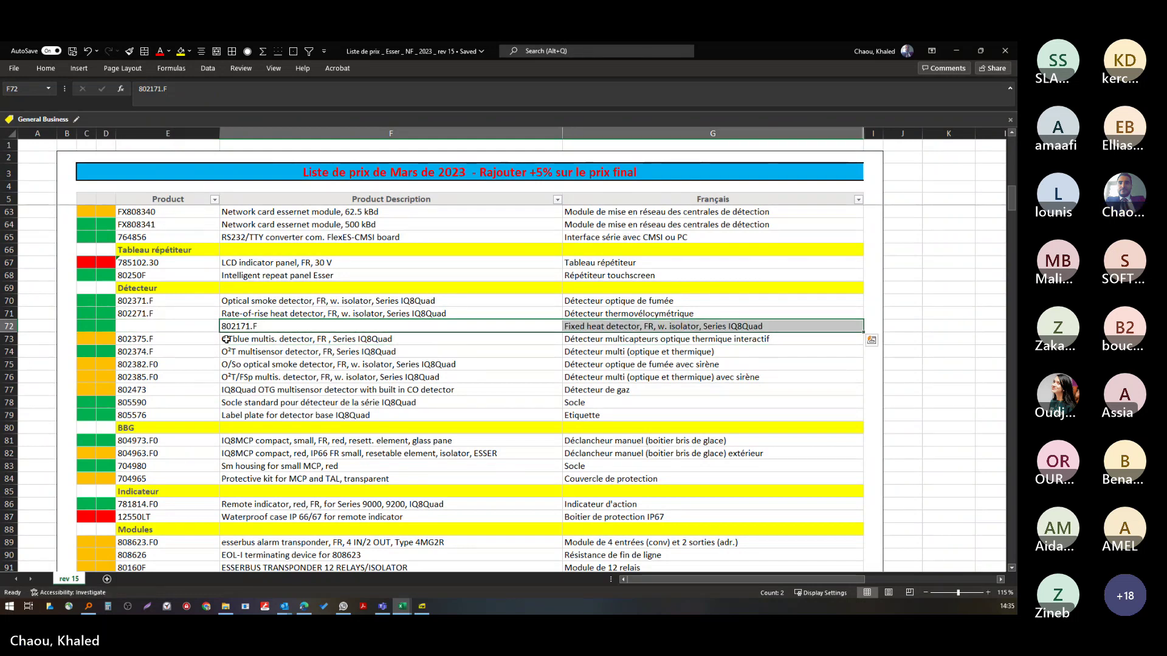
pyautogui.click(223, 339)
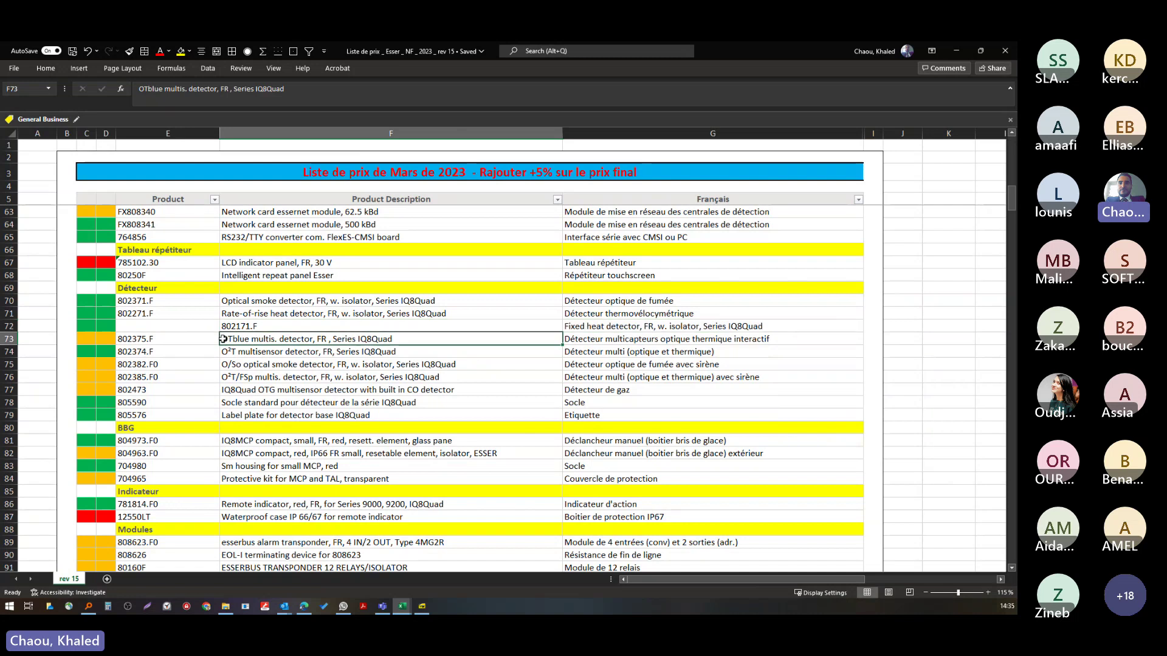
pyautogui.hotkey('ctrl', 'z')
# - Move the entire row of the 802374.F O²T multisensor detector above the 802375.F OTblue detector row
pyautogui.click(238, 341)
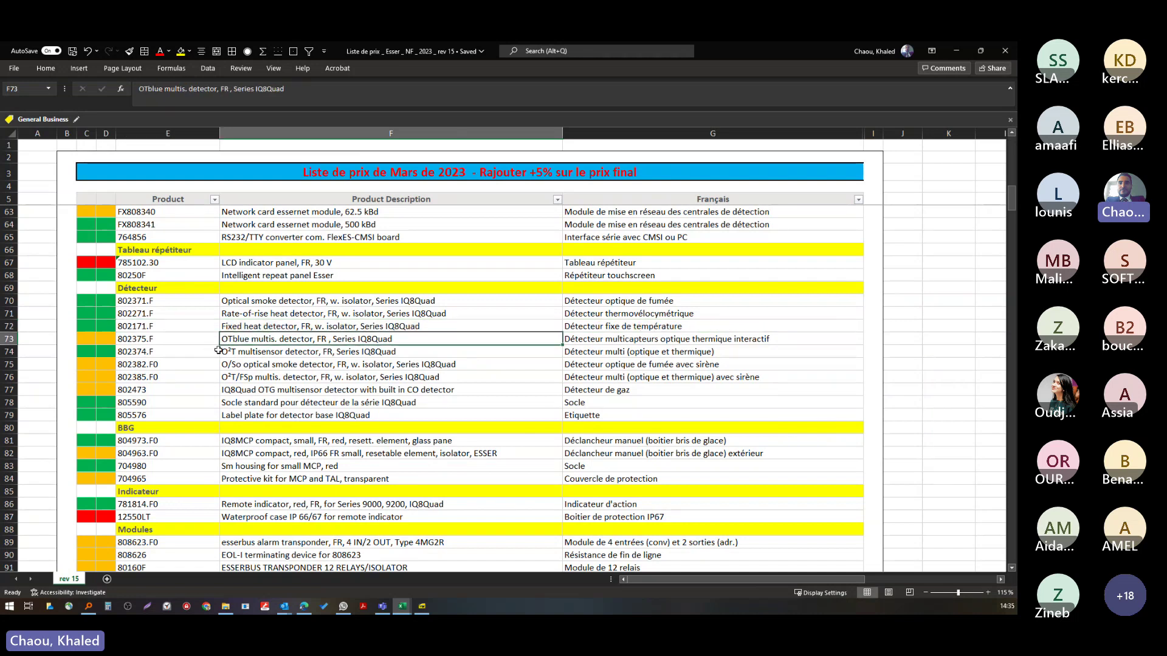
pyautogui.moveTo(218, 351); pyautogui.dragTo(311, 357)
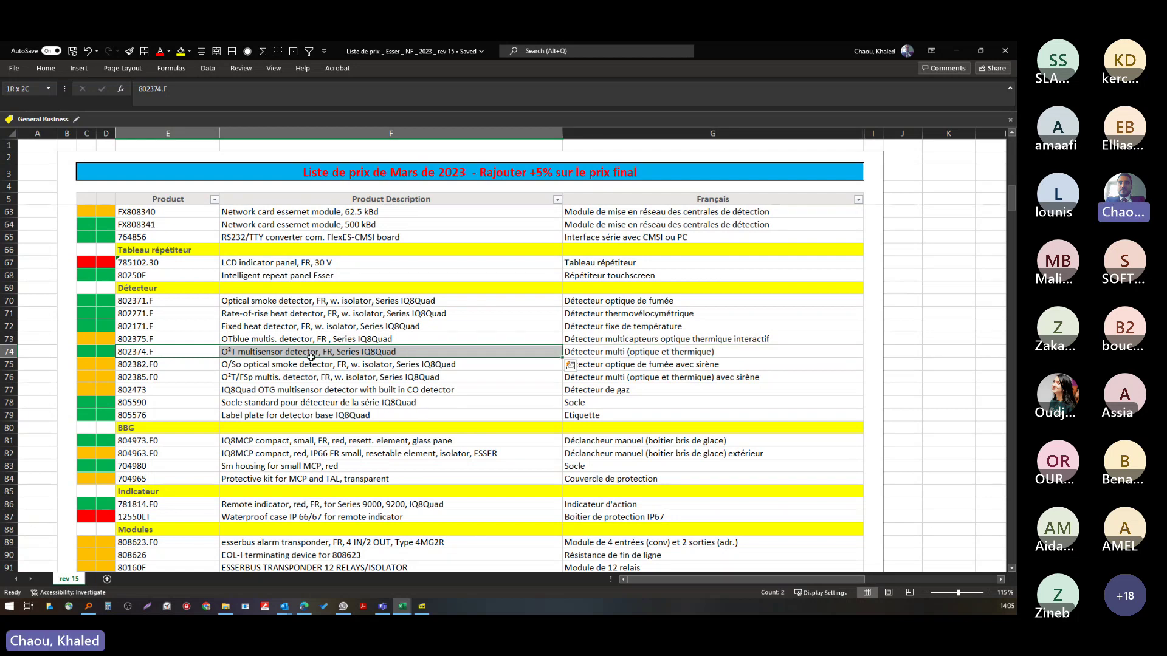
pyautogui.click(9, 351)
pyautogui.hotkey('ctrl', 'x')
pyautogui.rightClick(11, 338)
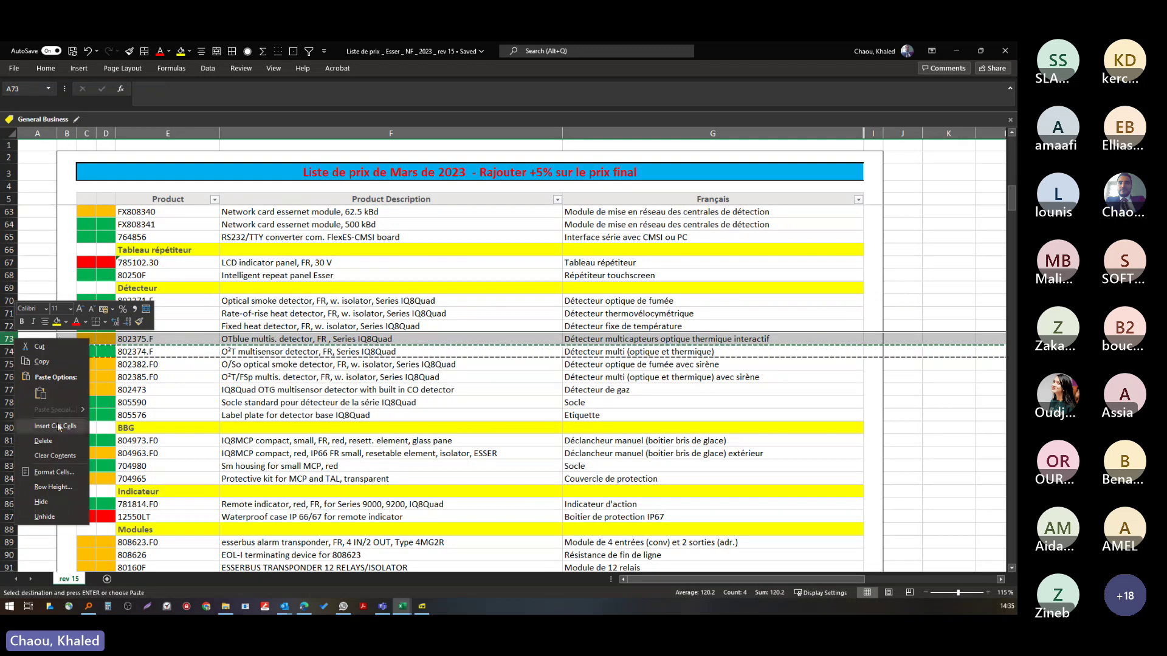
pyautogui.click(58, 427)
# - Examine the remaining Détecteur products: the detectors with siren, the CO multisensor detector, the standard base and the label plate
pyautogui.moveTo(182, 364); pyautogui.dragTo(260, 364)
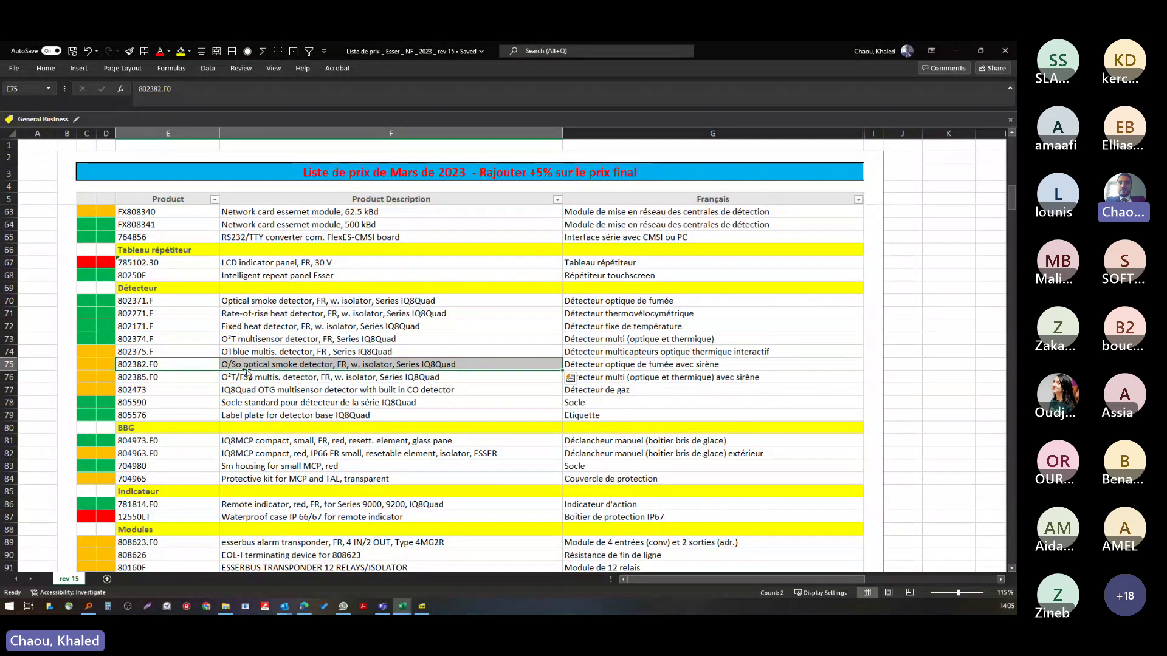
pyautogui.click(250, 365)
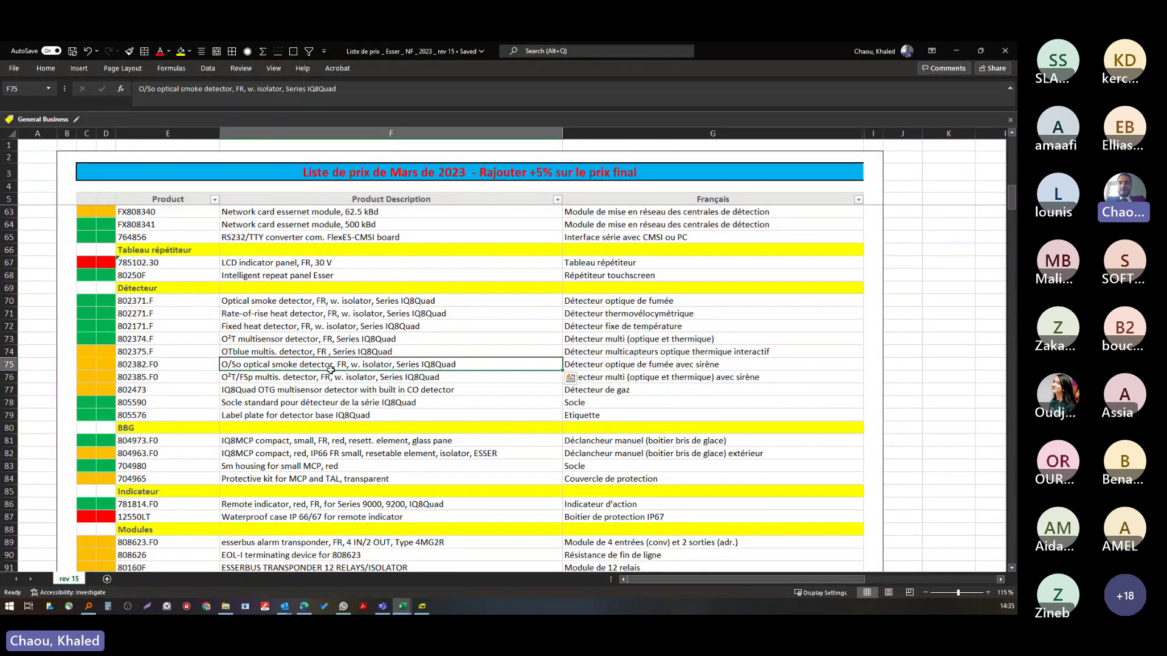
pyautogui.click(231, 376)
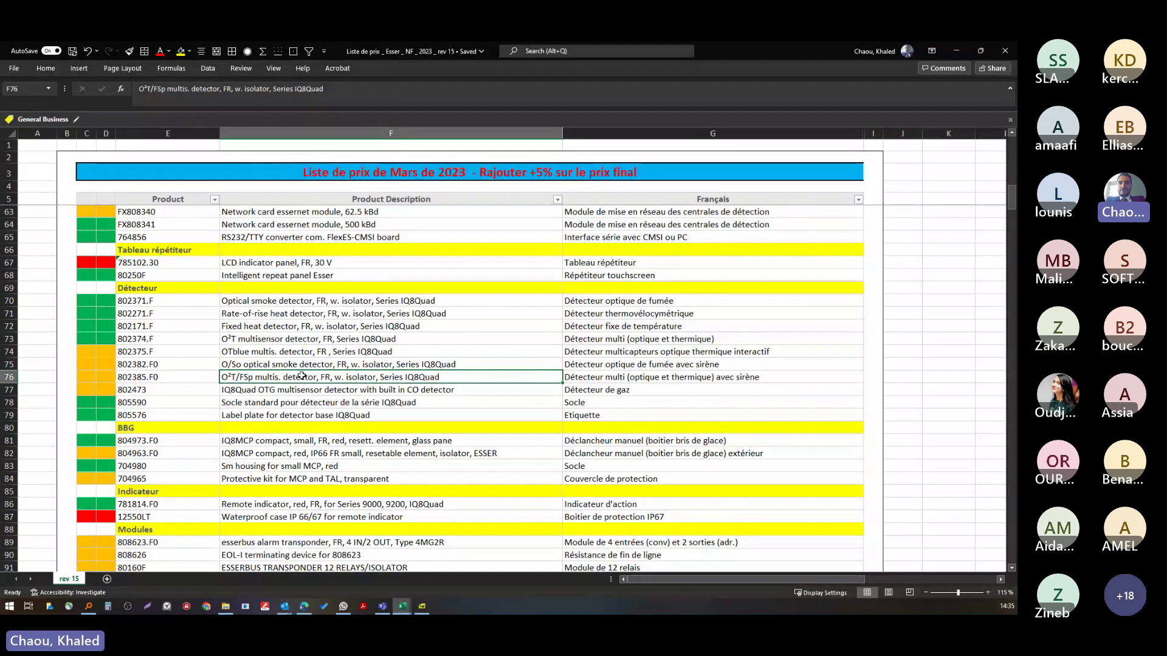
pyautogui.click(243, 392)
pyautogui.hotkey('shift', 'Right')
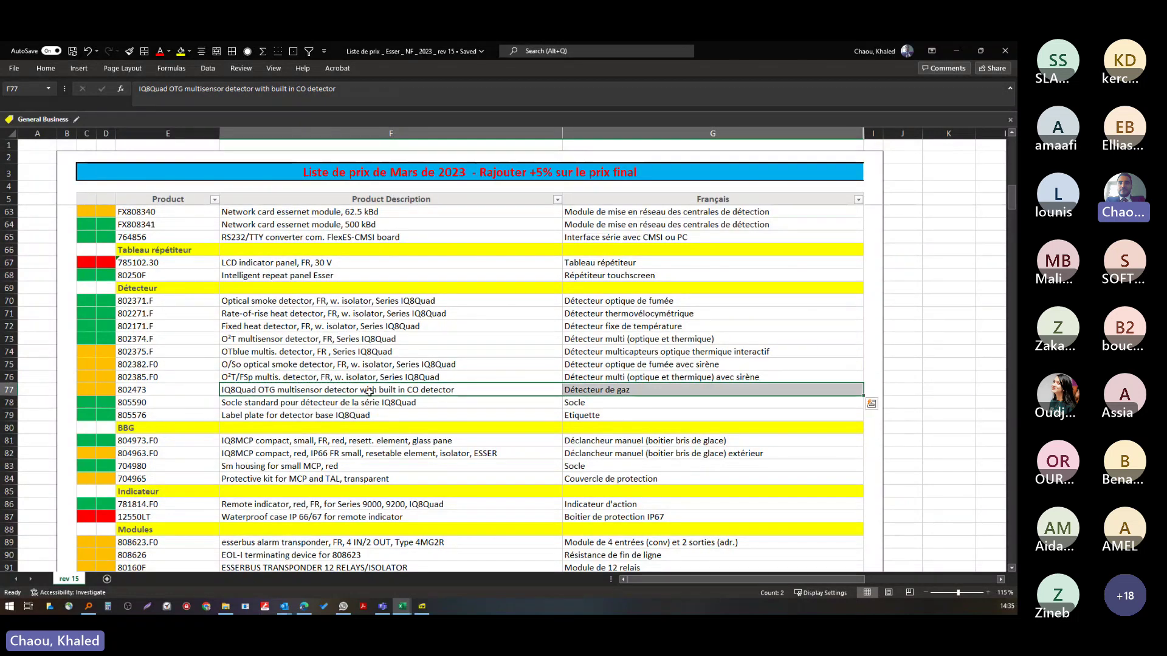
pyautogui.moveTo(158, 390); pyautogui.dragTo(582, 386)
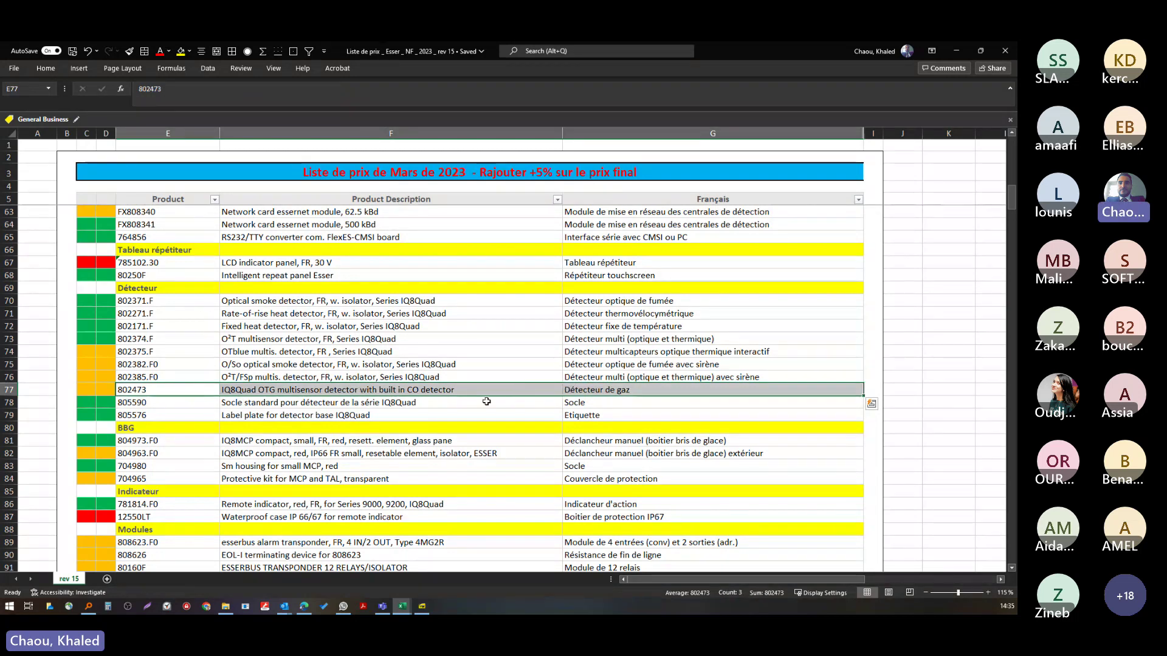
pyautogui.moveTo(164, 403); pyautogui.dragTo(623, 401)
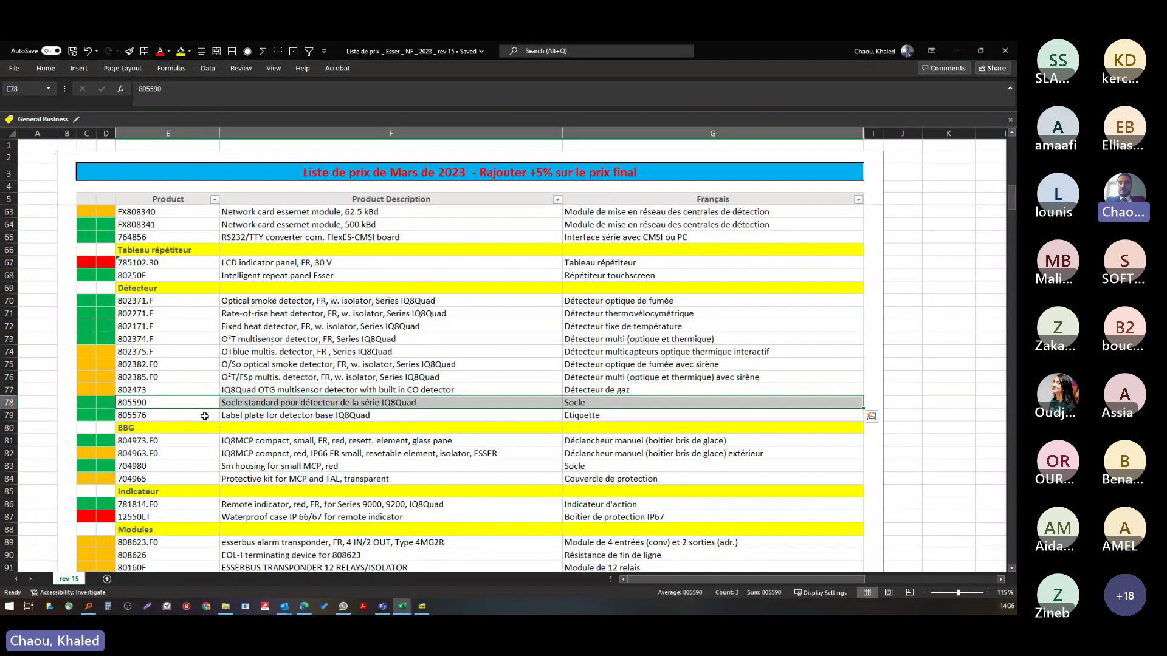
pyautogui.moveTo(205, 416); pyautogui.dragTo(618, 413)
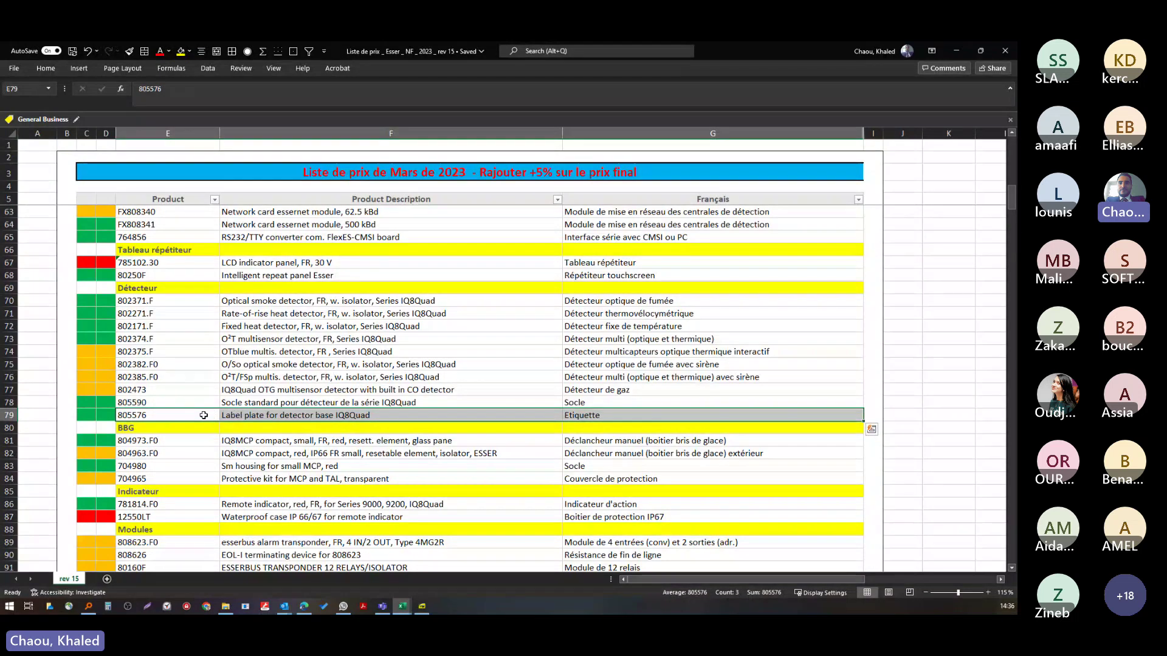
pyautogui.moveTo(205, 415); pyautogui.dragTo(619, 412)
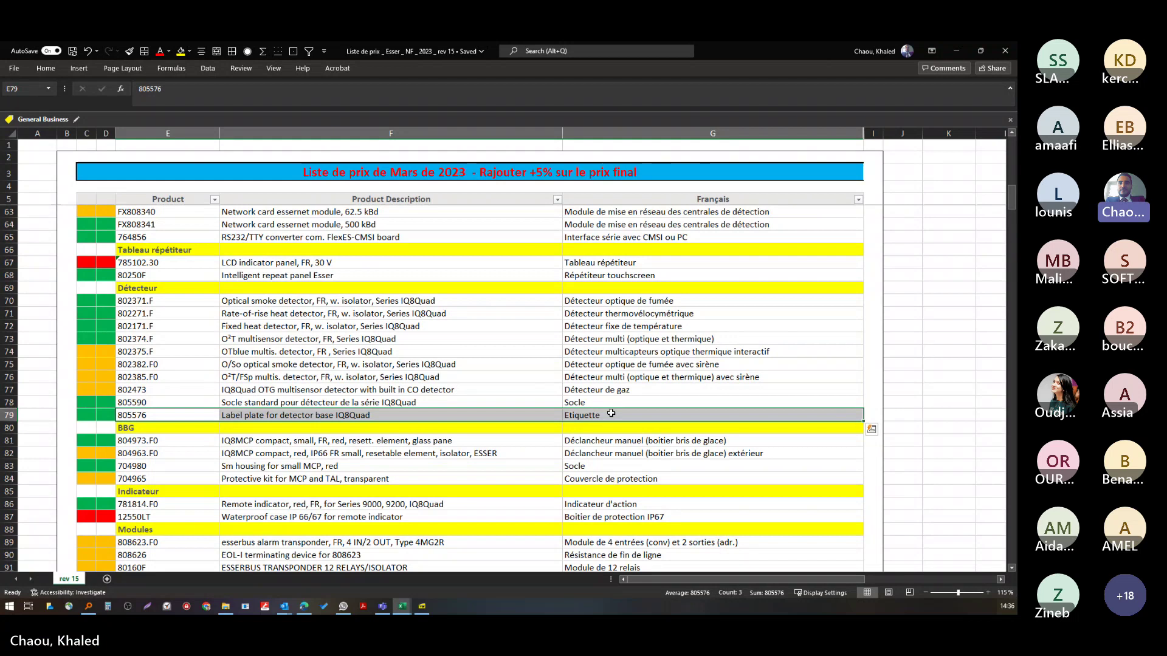
pyautogui.moveTo(620, 412); pyautogui.dragTo(619, 412)
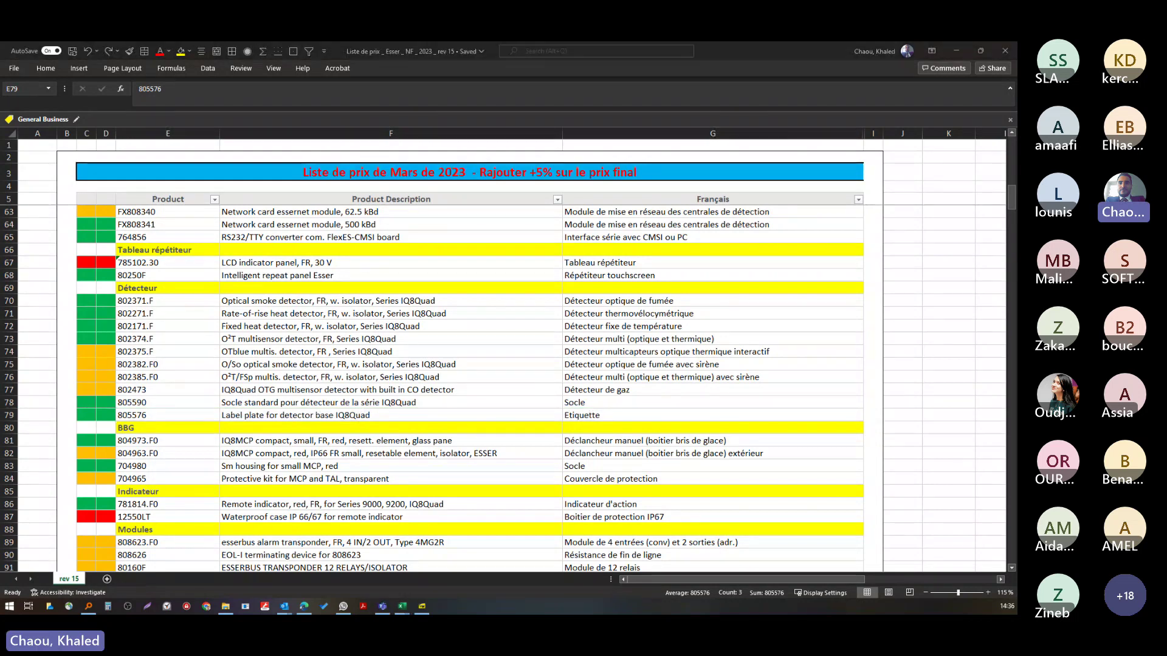
# - Paste the optical smoke detector's code 802371.F as a value on line 1 of the quotation's first section, with quantity 295
pyautogui.hotkey('alt', 'Tab')
pyautogui.click(182, 297)
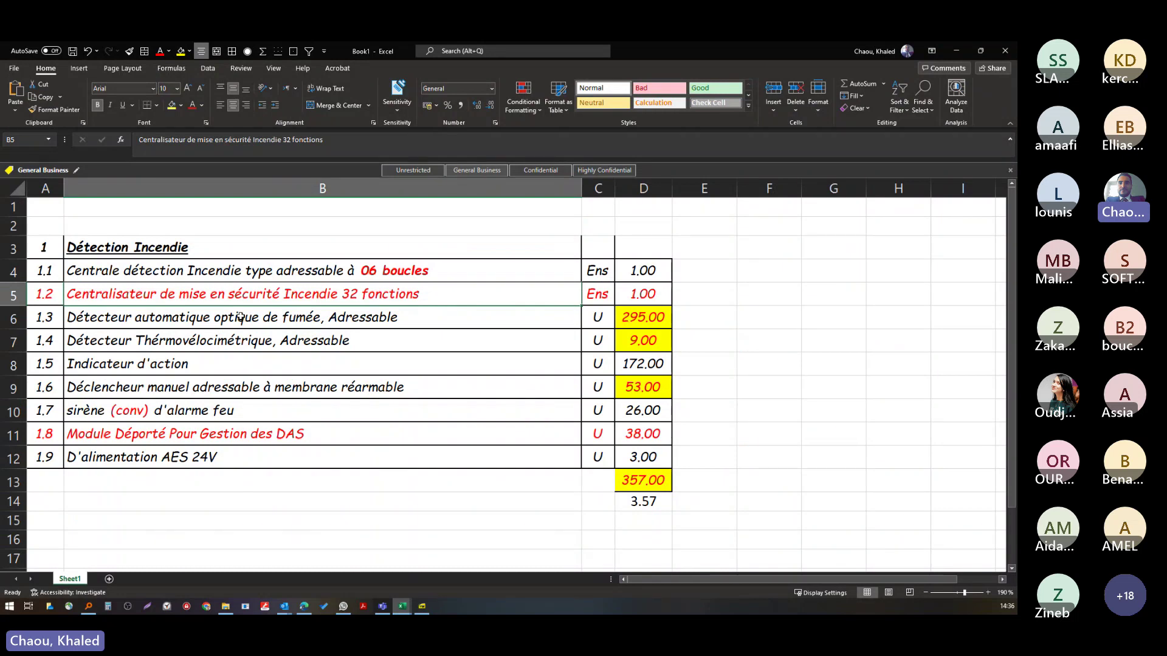
pyautogui.click(240, 317)
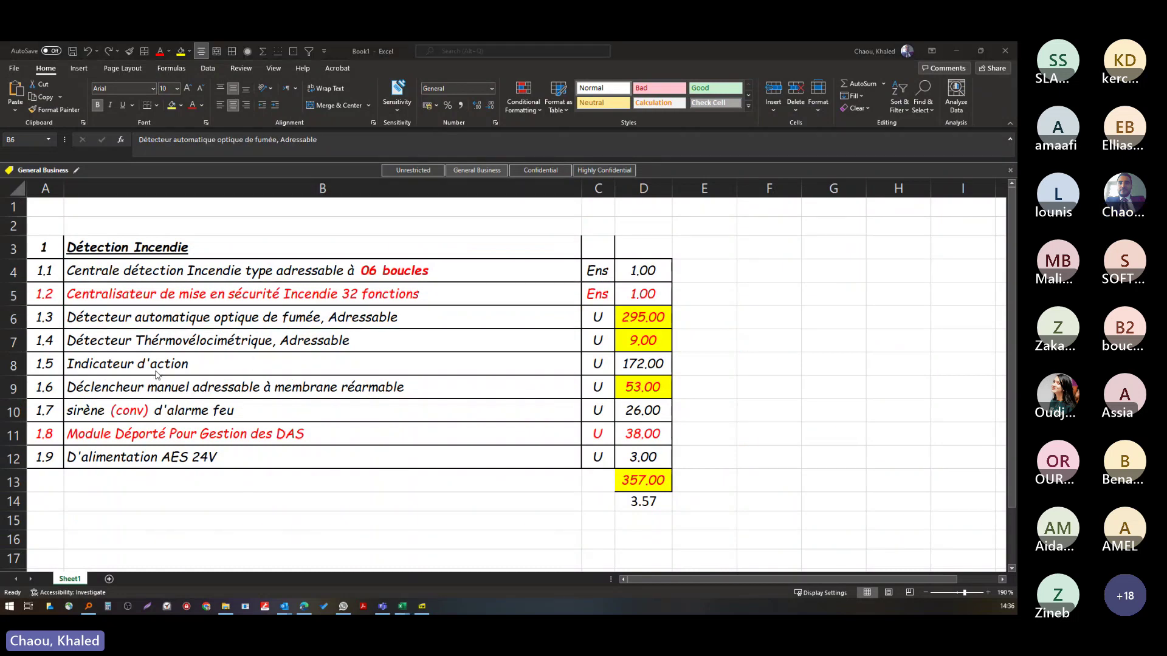
pyautogui.hotkey('alt', 'Tab')
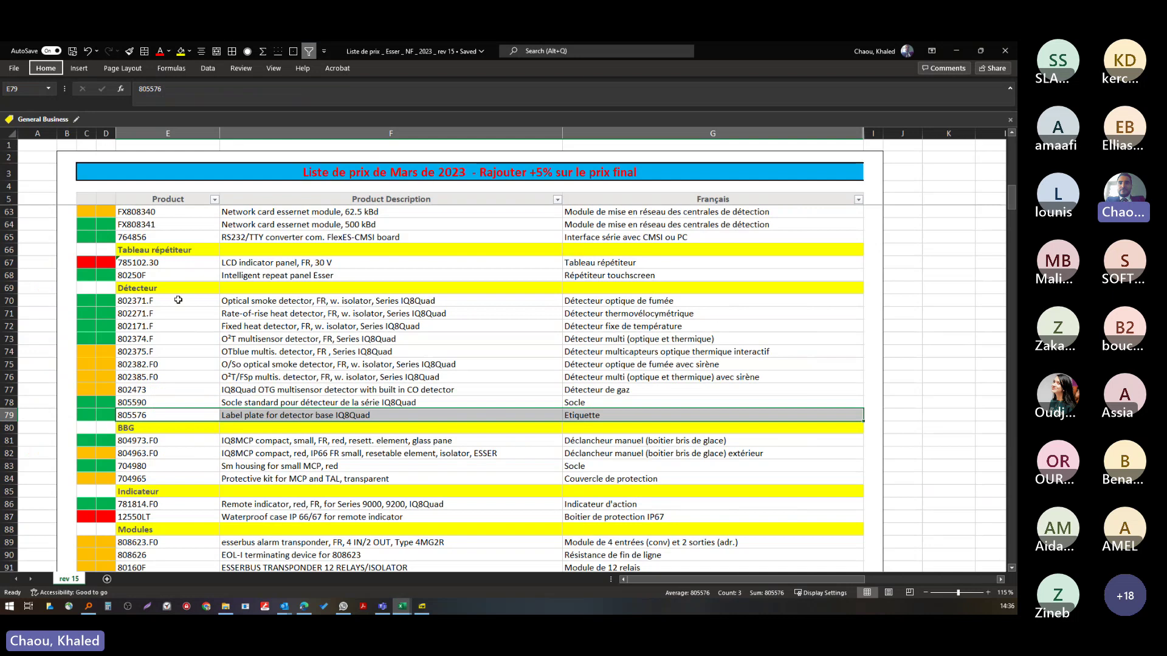
pyautogui.hotkey('ctrl', 'c')
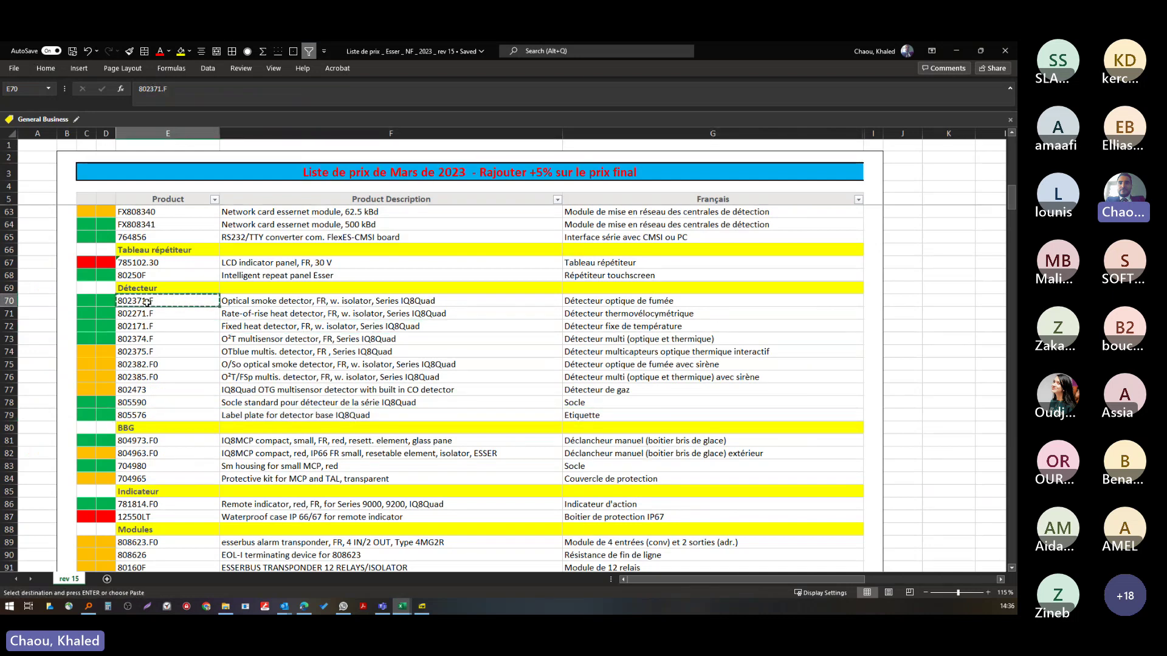
pyautogui.hotkey('alt', 'Tab')
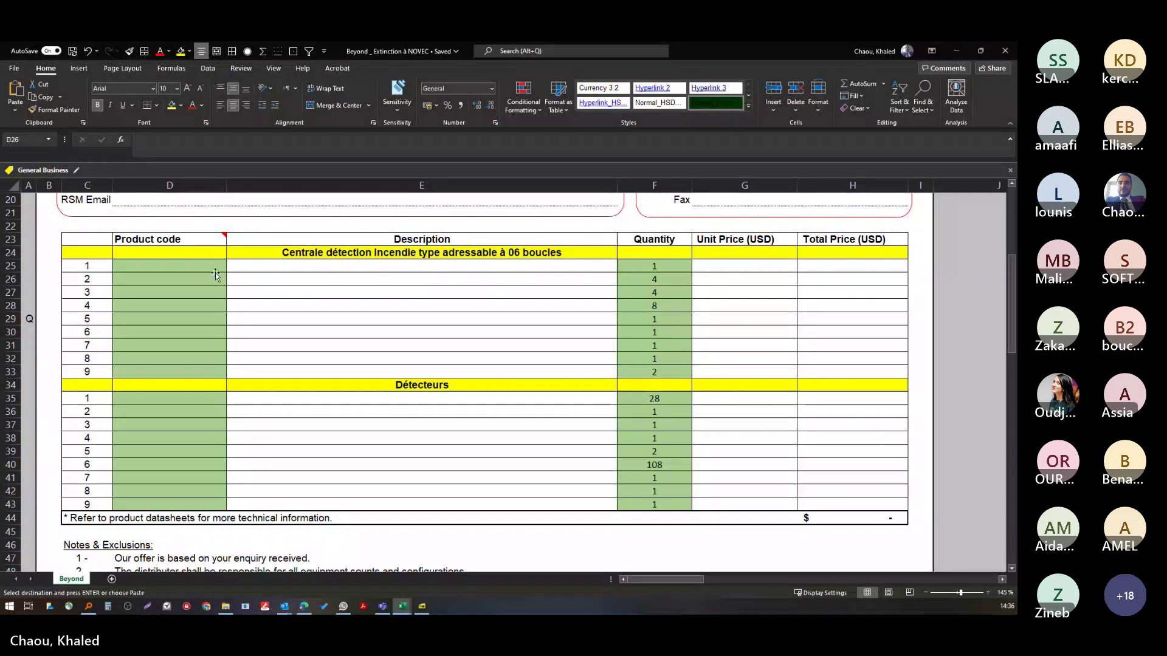
pyautogui.rightClick(193, 266)
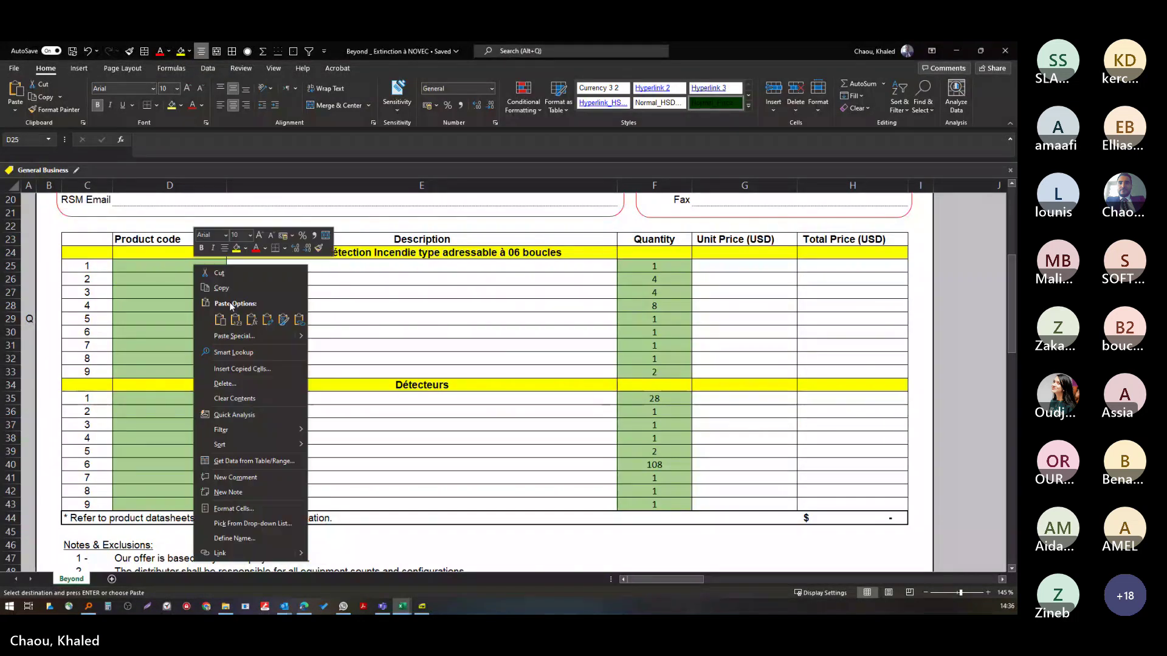
pyautogui.click(236, 320)
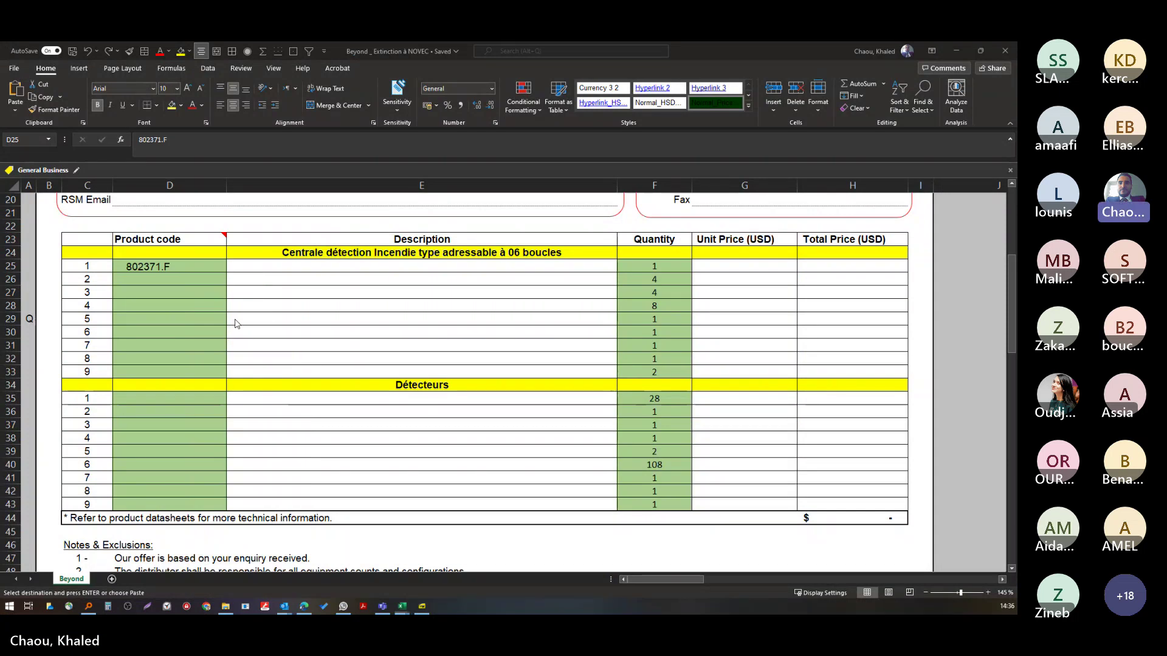
pyautogui.hotkey('alt', 'Tab')
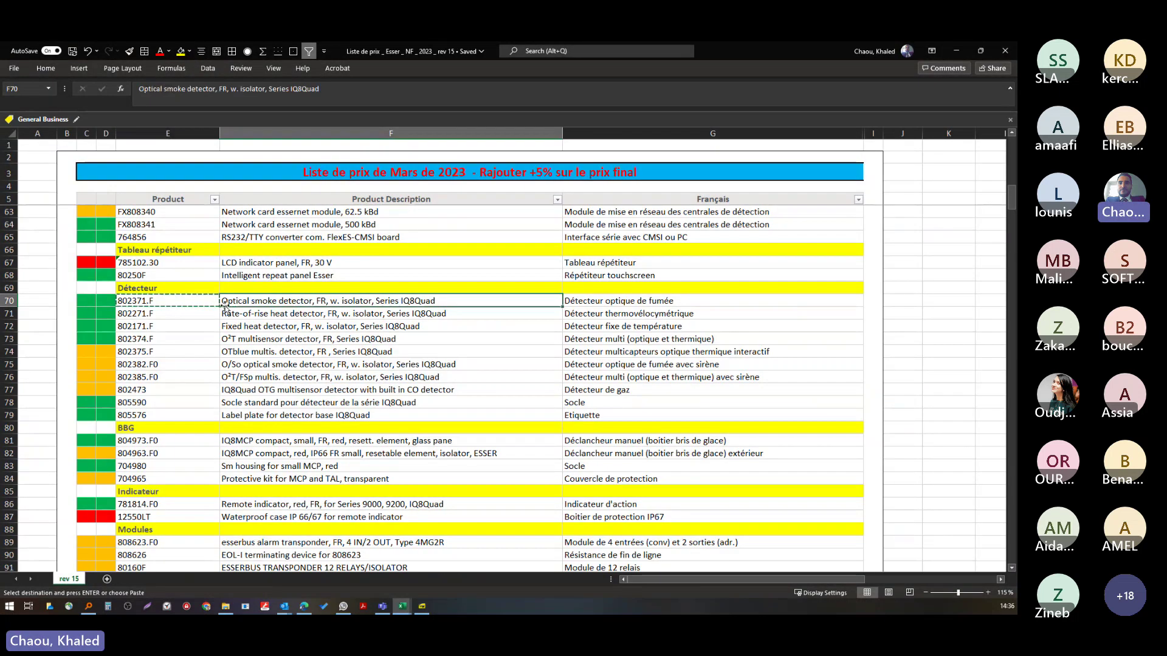
pyautogui.hotkey('alt', 'Tab')
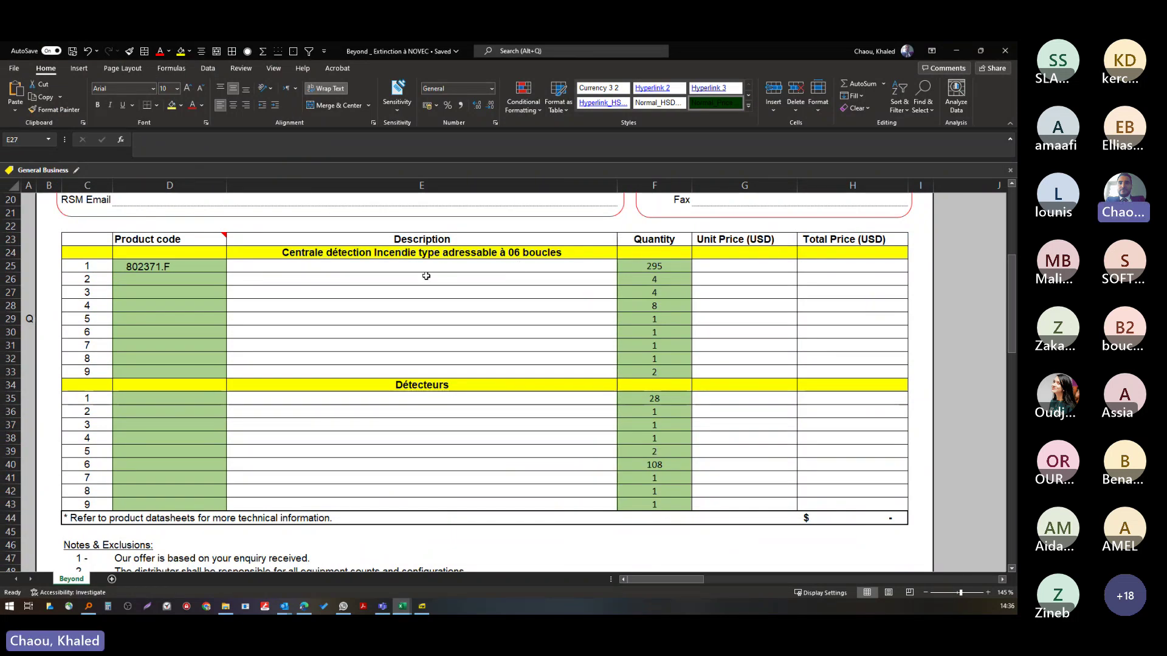
# - Enter a VLOOKUP in line 1's description that finds D25 in price-list range $E$8:$H$499, returning column 2 with an exact match
pyautogui.click(359, 266)
pyautogui.write('=vl')
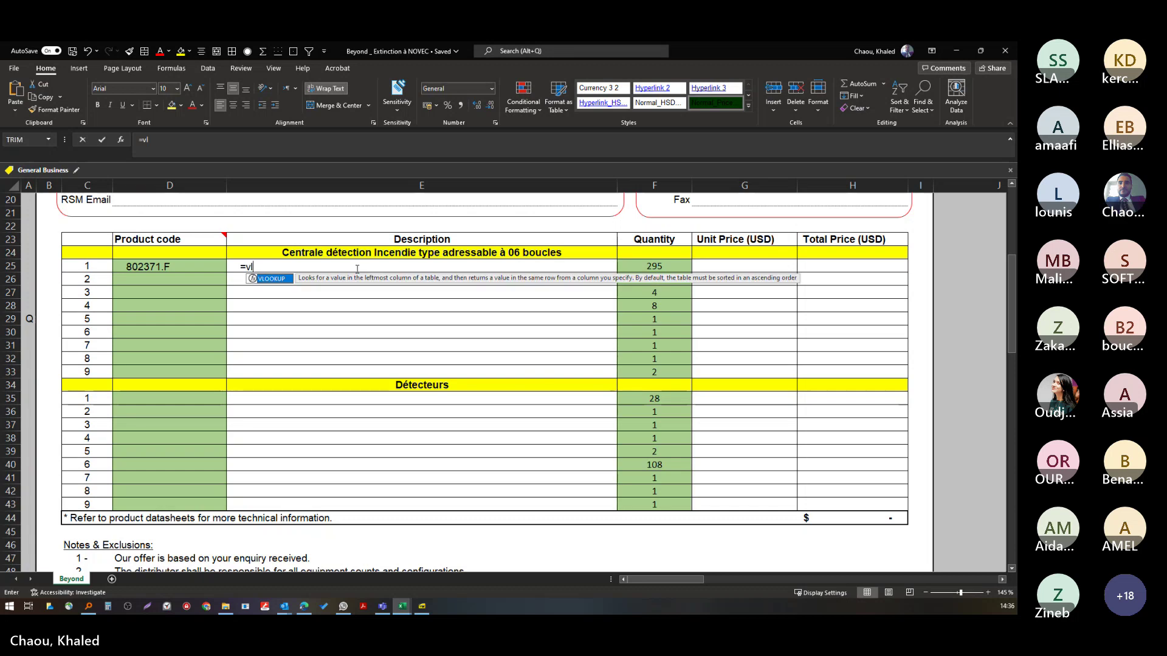
pyautogui.write('ookup(')
pyautogui.press('Left')
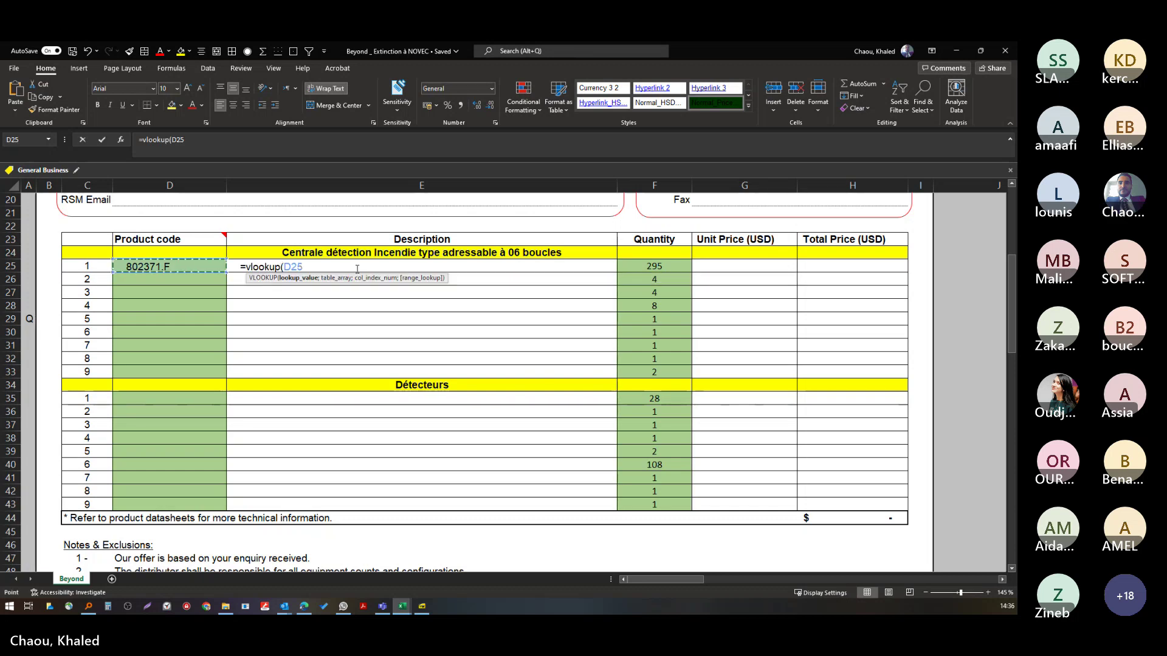
pyautogui.write(';')
pyautogui.hotkey('ctrl', 'Tab')
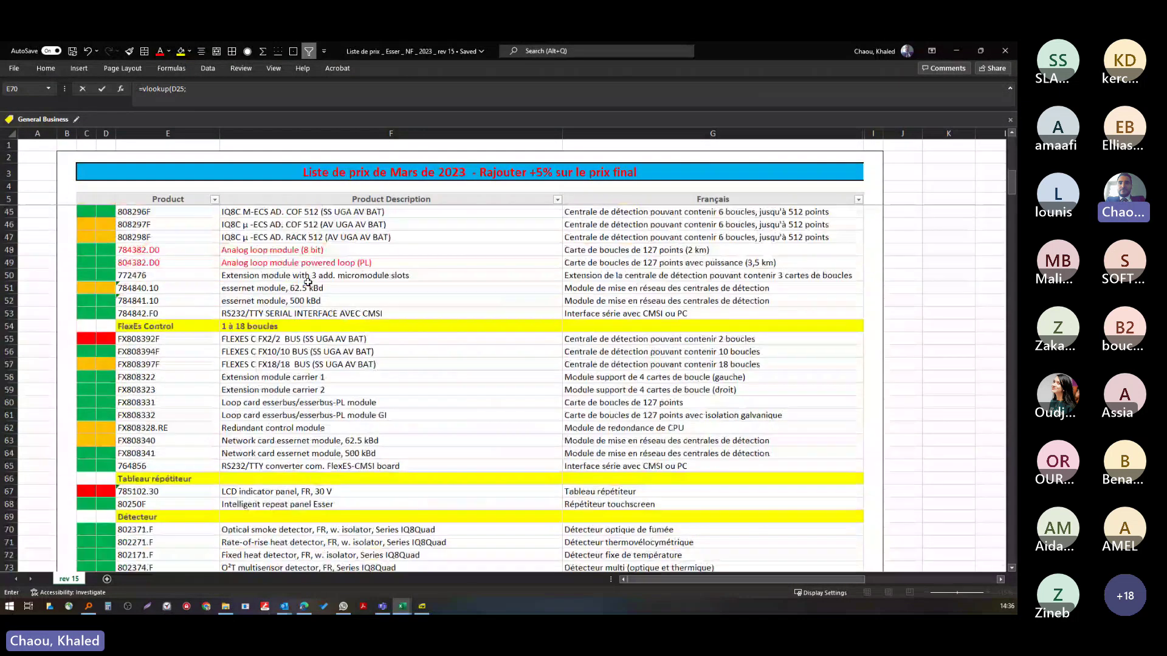
pyautogui.scroll(13, 308, 282)
pyautogui.moveTo(203, 236); pyautogui.dragTo(755, 518)
pyautogui.click(427, 87)
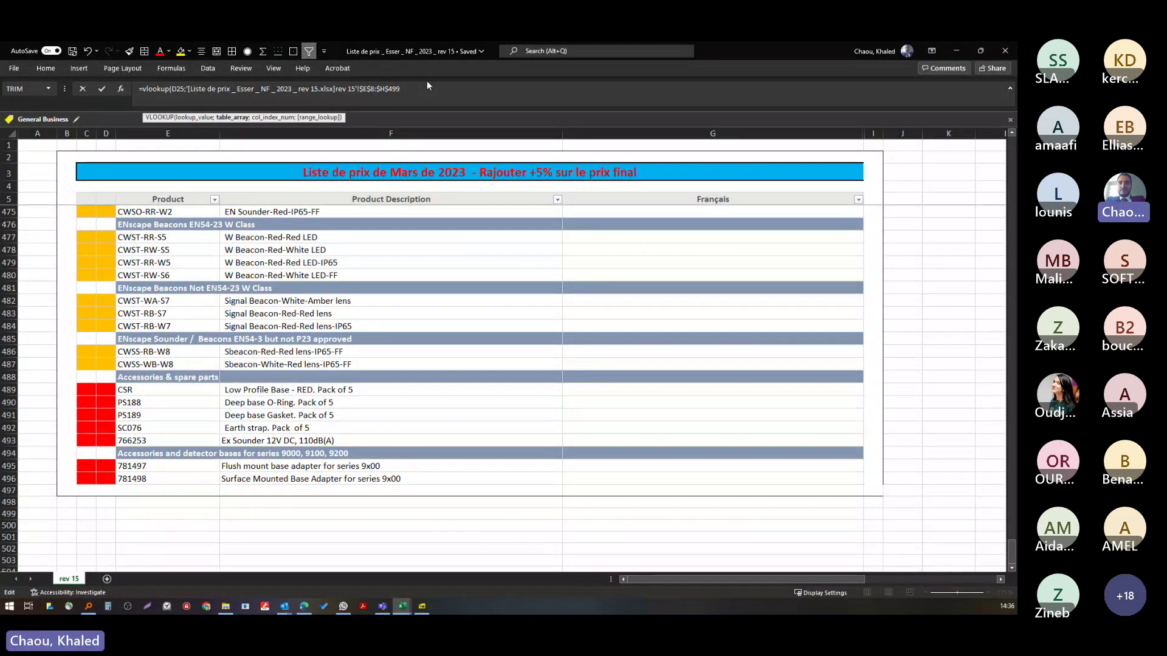
pyautogui.write(';2;F')
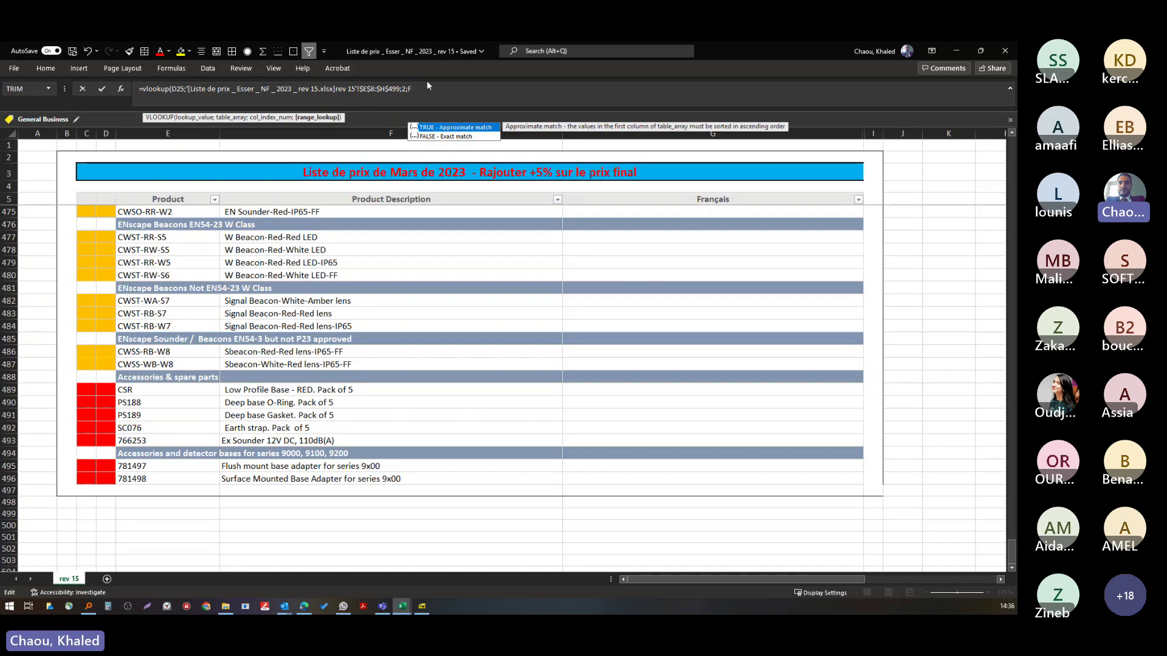
pyautogui.write('ALSE)')
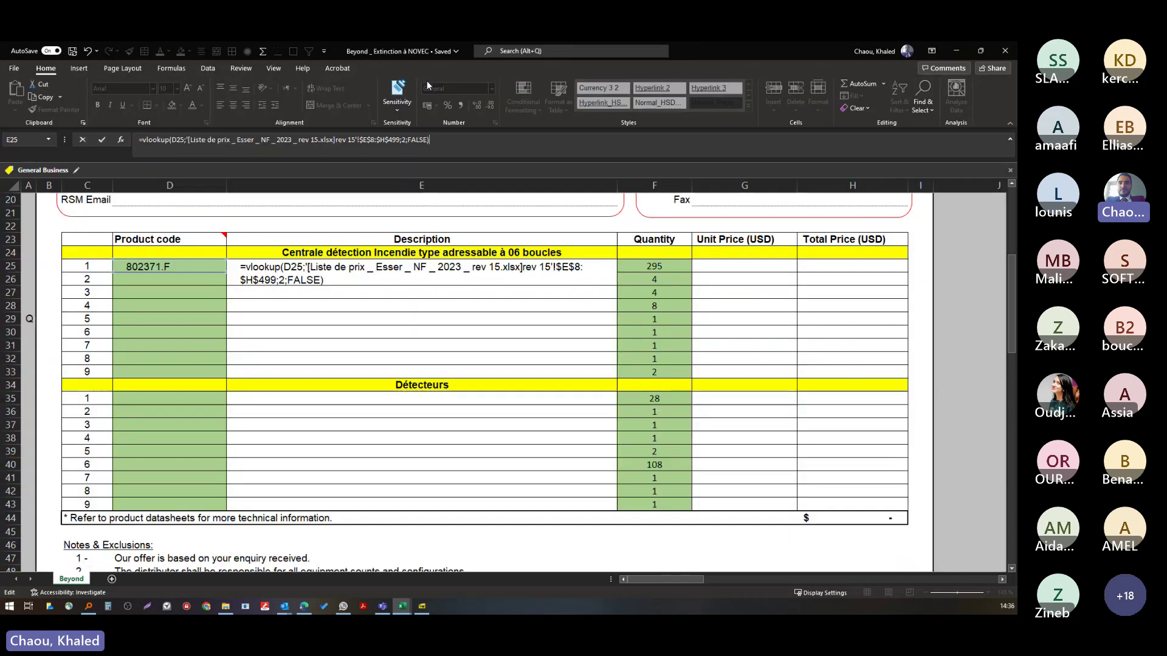
pyautogui.press('Return')
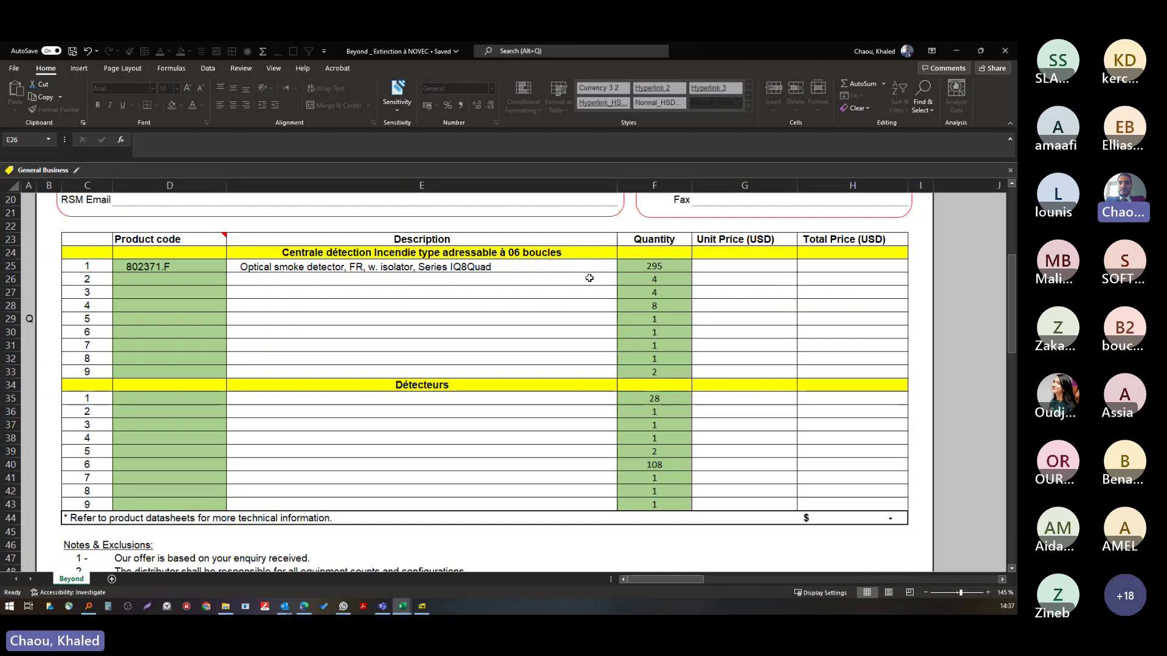
# - Try filling the description lookup formula down through line 9 of the first section, and undo the fill
pyautogui.click(586, 269)
pyautogui.moveTo(615, 273); pyautogui.dragTo(612, 374)
pyautogui.click(420, 332)
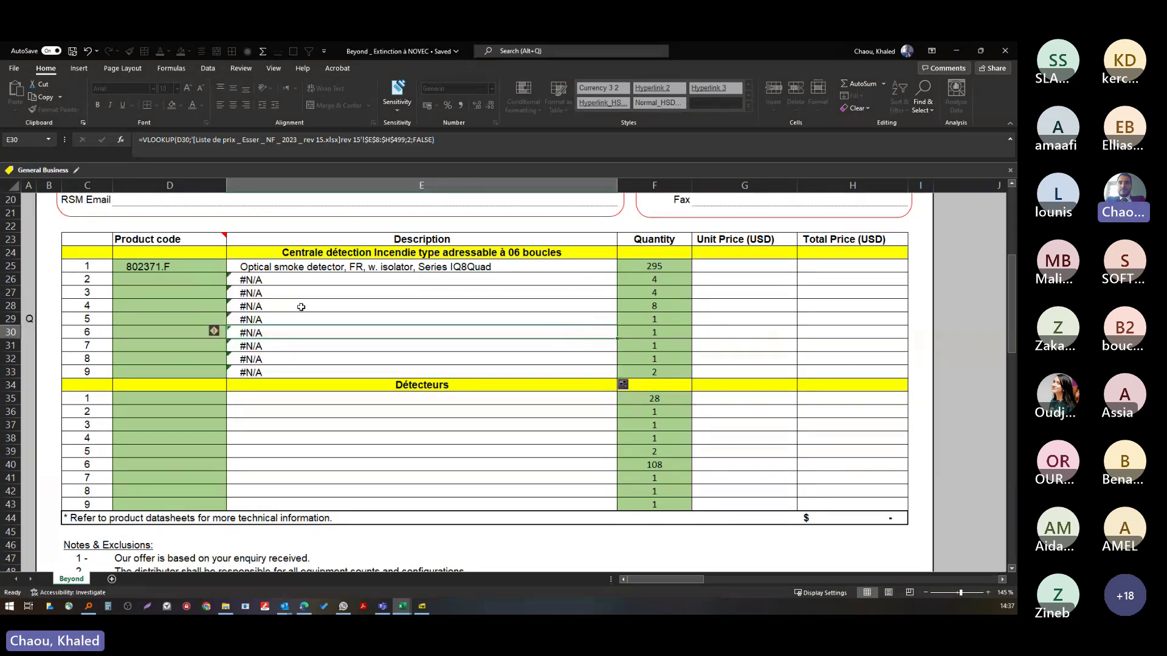
pyautogui.hotkey('ctrl', 'z')
# - Copy the standard detector base's code 805590 from the price list as a value to line 2 of the quotation's first section
pyautogui.click(195, 281)
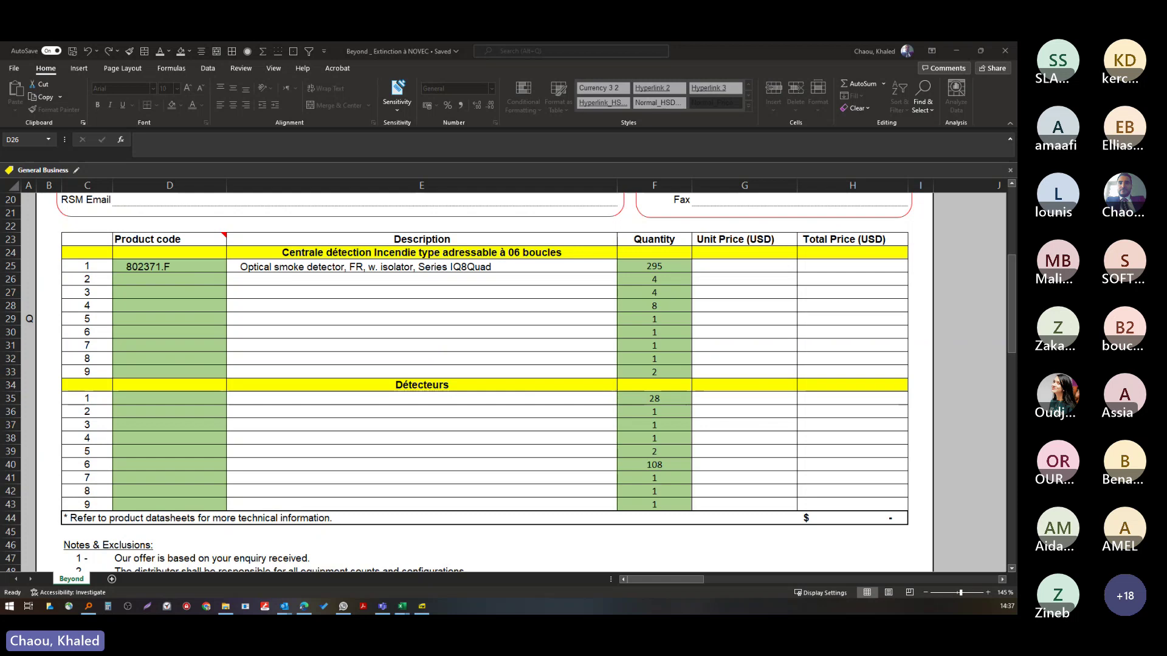
pyautogui.hotkey('alt', 'Tab')
pyautogui.scroll(-15, 156, 335)
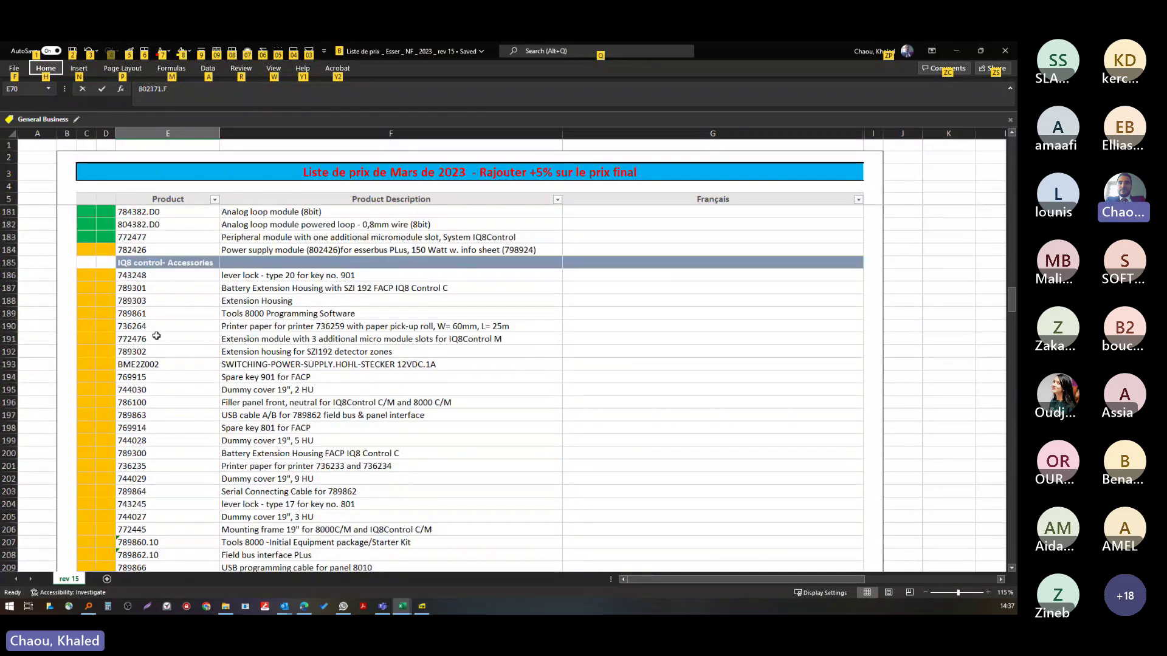
pyautogui.scroll(20, 156, 335)
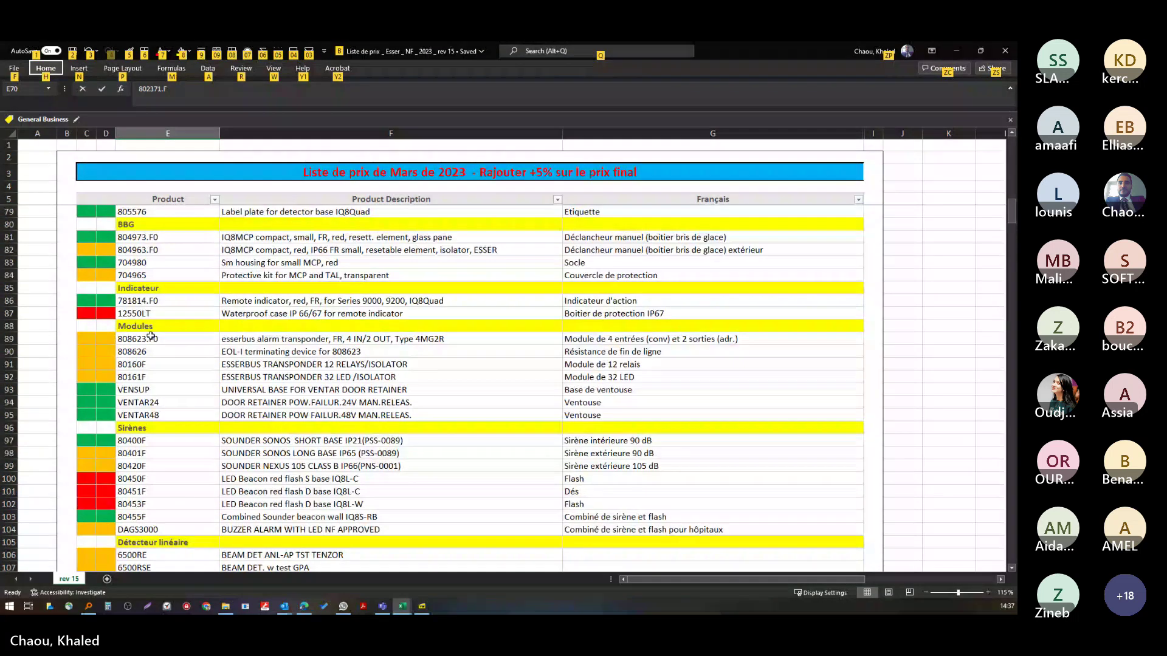
pyautogui.scroll(7, 151, 336)
pyautogui.scroll(-2, 151, 336)
pyautogui.moveTo(155, 390); pyautogui.dragTo(197, 389)
pyautogui.hotkey('ctrl', 'c')
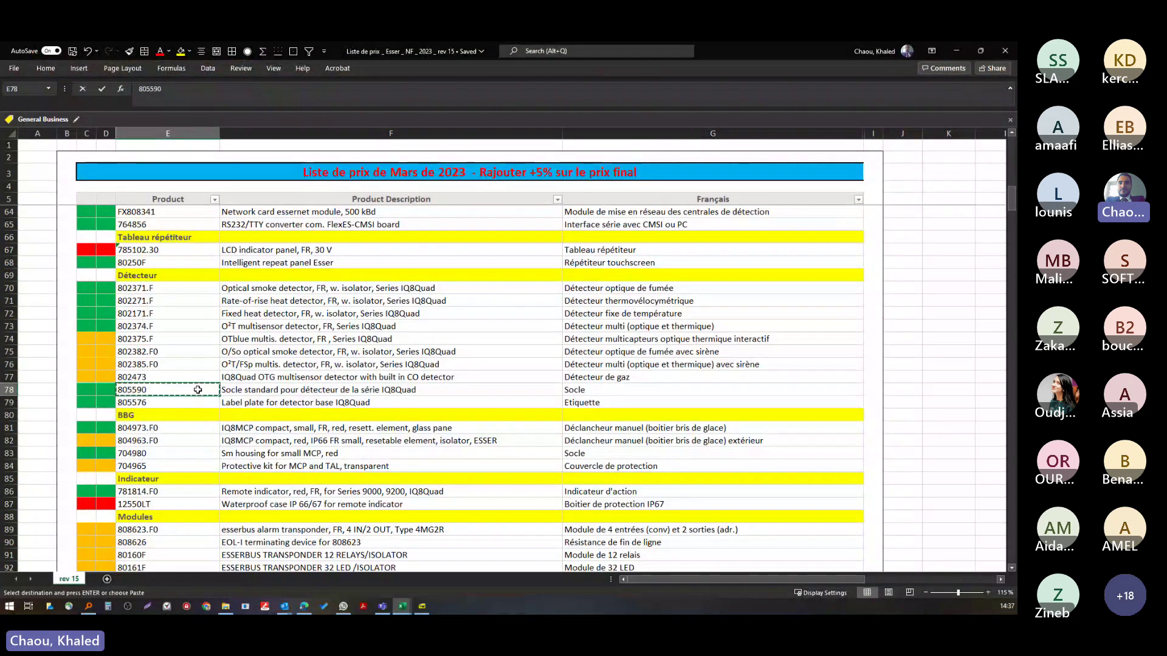
pyautogui.hotkey('alt', 'Tab')
pyautogui.rightClick(180, 279)
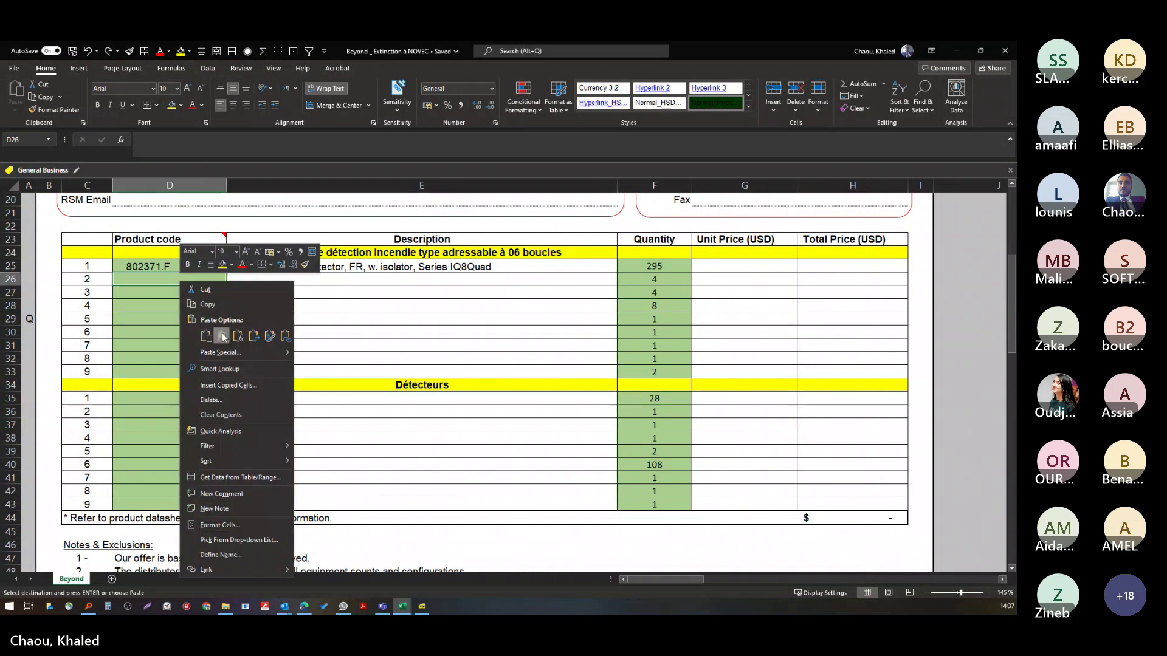
pyautogui.click(223, 337)
# - Copy the label plate's code 805576 from the price list as a value to line 3 of the quotation's first section
pyautogui.hotkey('alt', 'Tab')
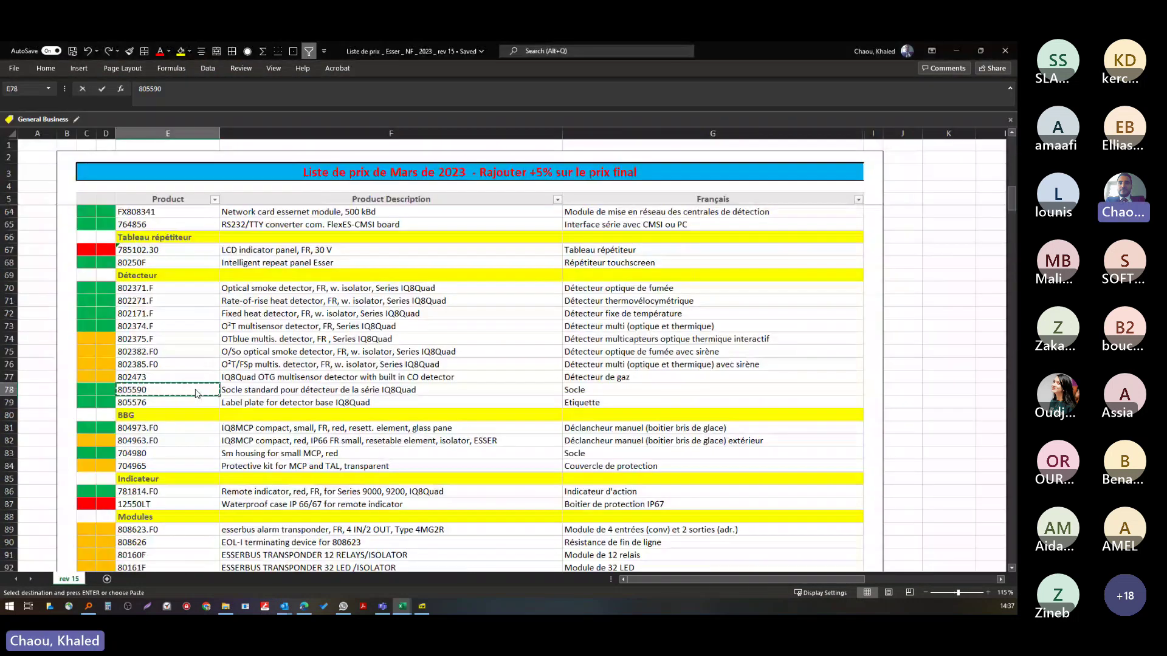
pyautogui.click(166, 402)
pyautogui.hotkey('ctrl', 'c')
pyautogui.hotkey('alt', 'Tab')
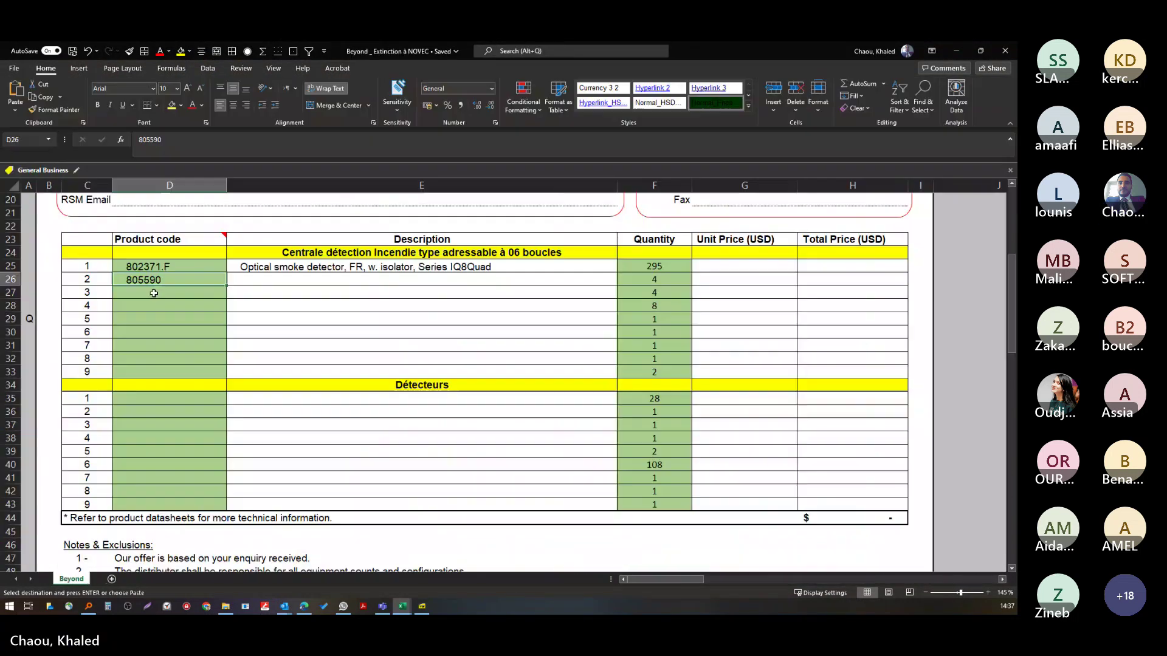
pyautogui.click(159, 293)
pyautogui.rightClick(158, 292)
pyautogui.click(200, 347)
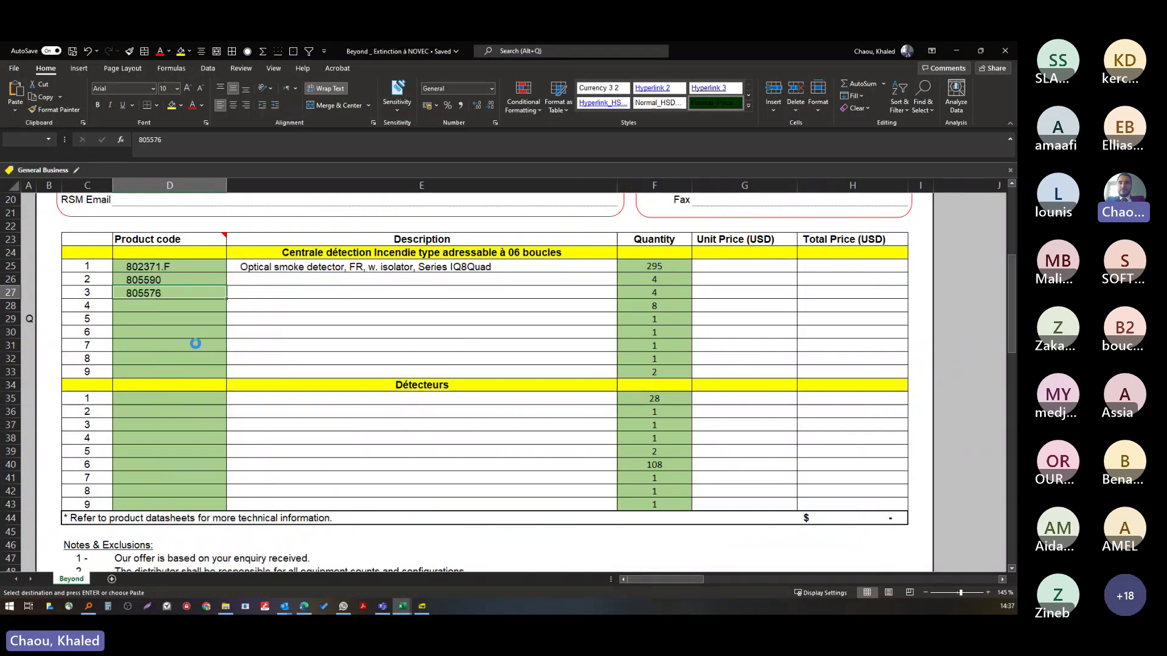
# - Fill the description lookup down to lines 2 and 3, set their quantities to 295 and 30, and clear the quantities of lines 4 to 9
pyautogui.click(508, 267)
pyautogui.moveTo(616, 272); pyautogui.dragTo(589, 292)
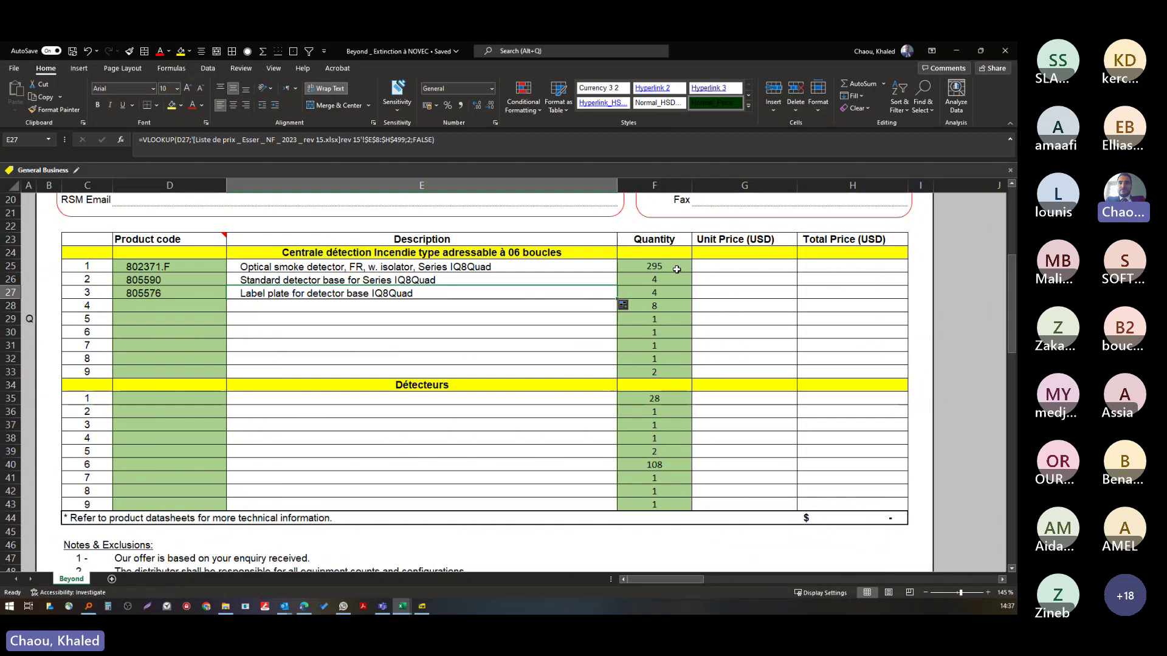
pyautogui.moveTo(671, 265); pyautogui.dragTo(691, 285)
pyautogui.click(677, 292)
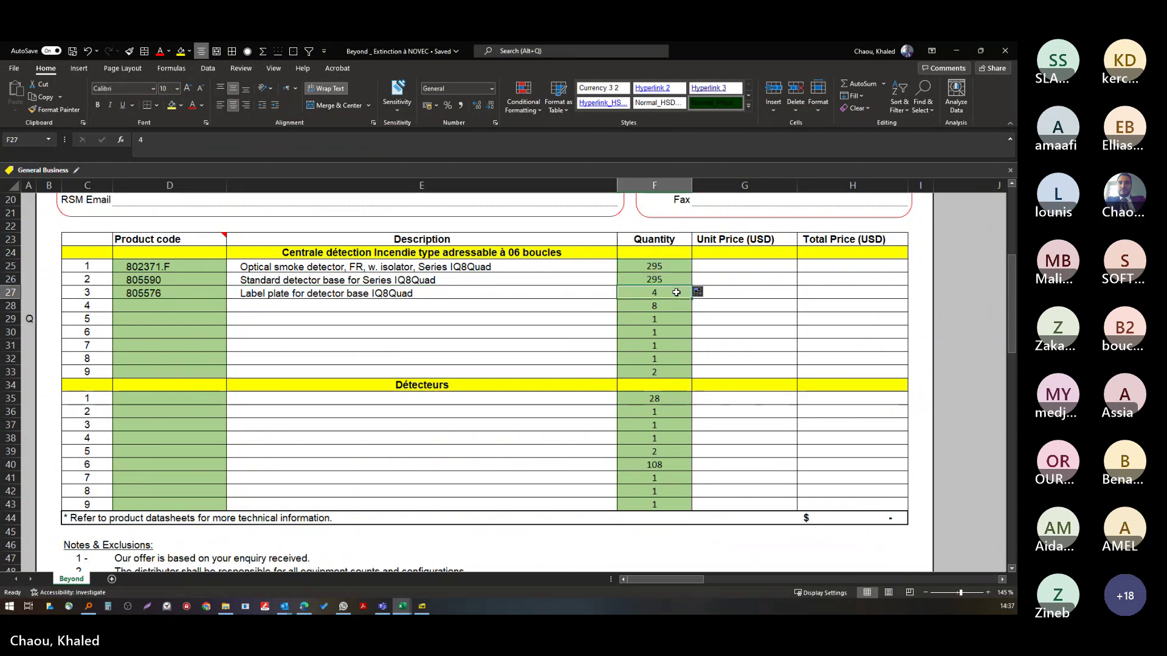
pyautogui.write('30')
pyautogui.press('Return')
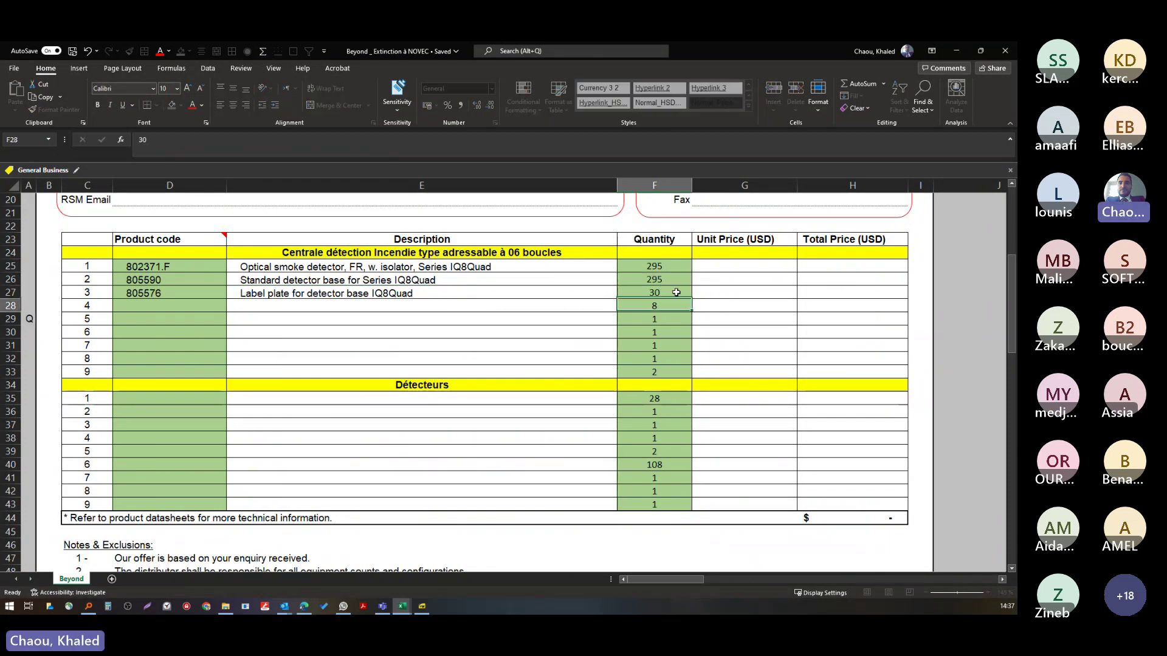
pyautogui.moveTo(672, 304); pyautogui.dragTo(673, 363)
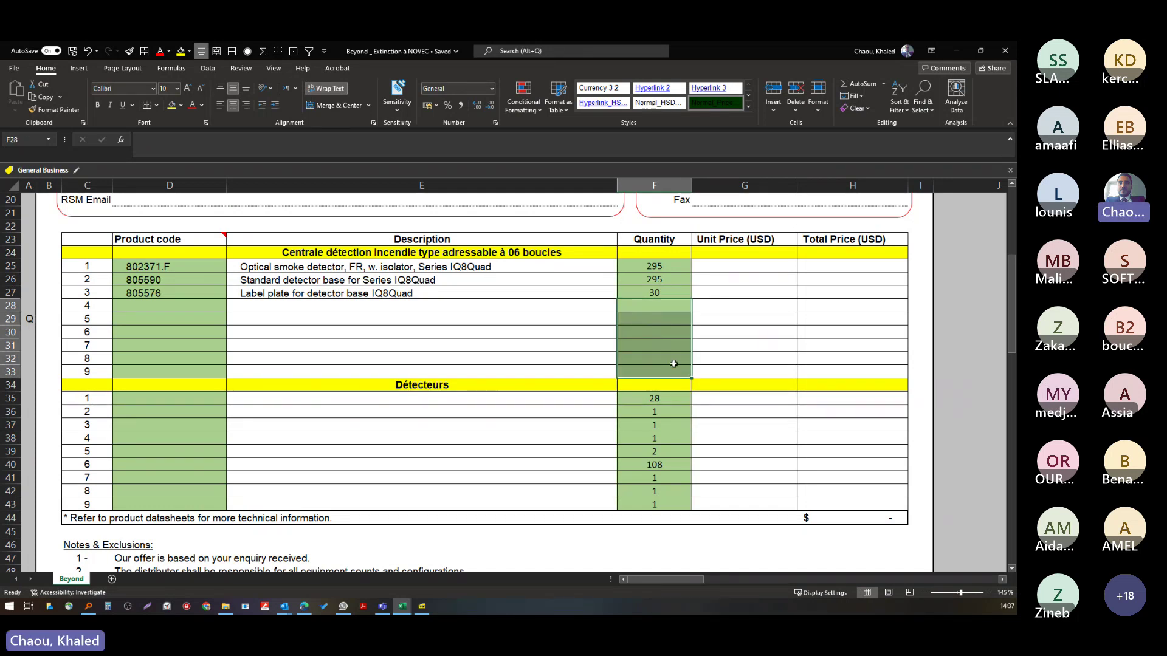
pyautogui.hotkey('ctrl', 'z')
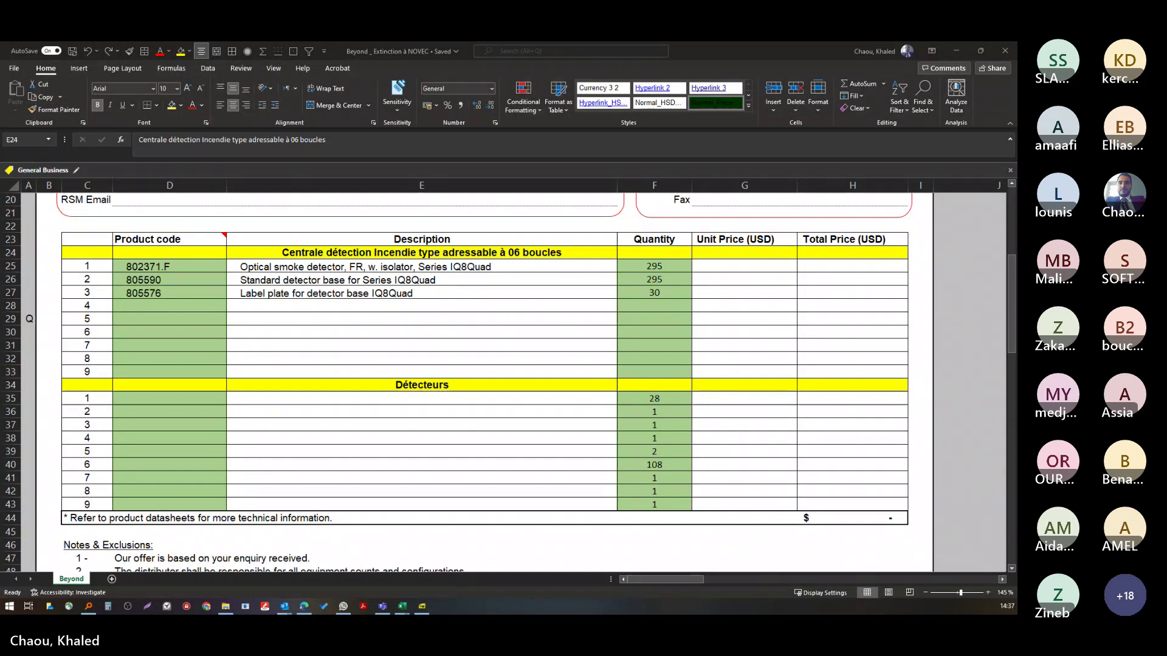
# - Replace the first section's heading with the request's item title "Détecteur automatique optique de fumée, Adressable"
pyautogui.hotkey('alt', 'Tab')
pyautogui.hotkey('alt', 'Tab')
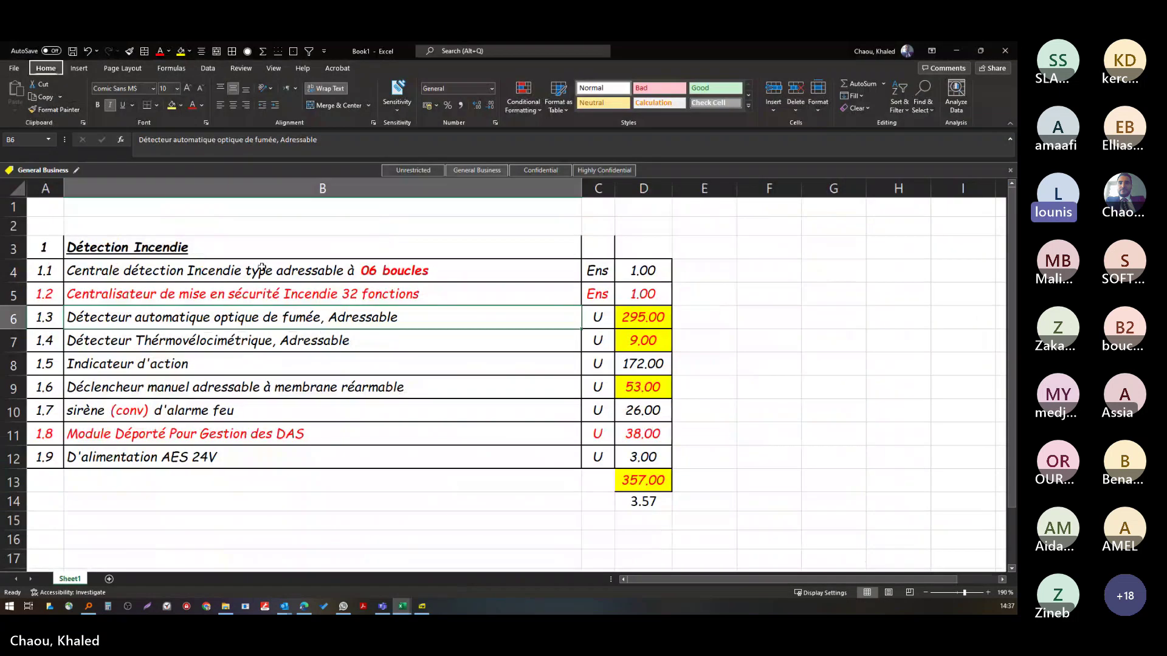
pyautogui.click(320, 160)
pyautogui.hotkey('alt', 'Tab')
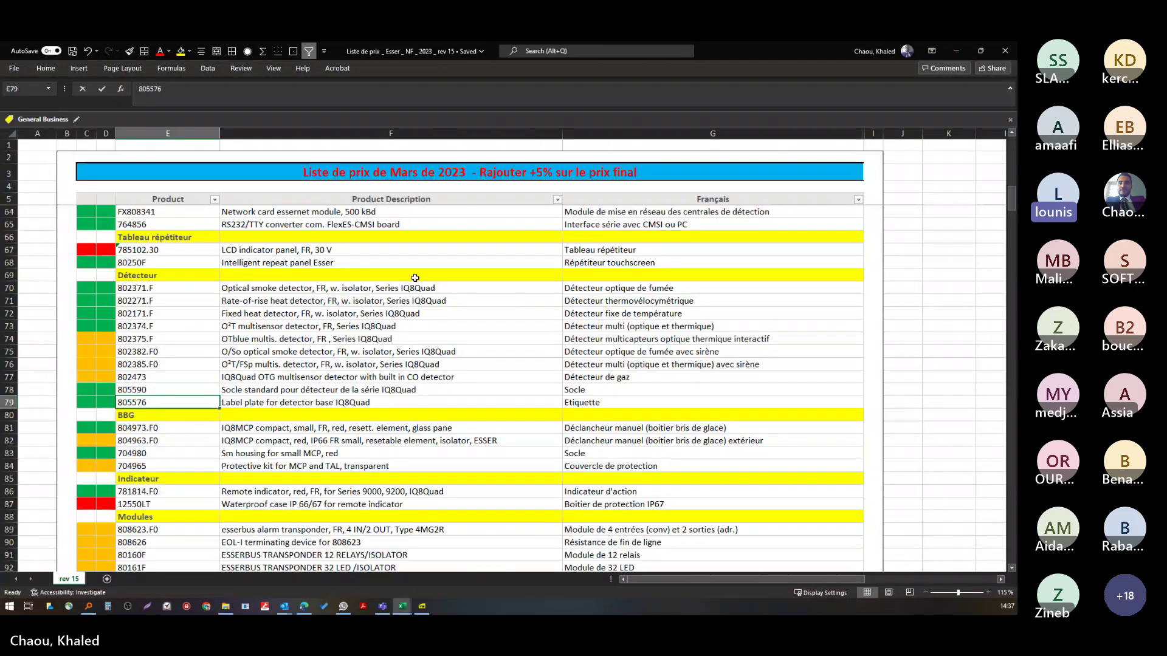
pyautogui.hotkey('alt', 'Tab')
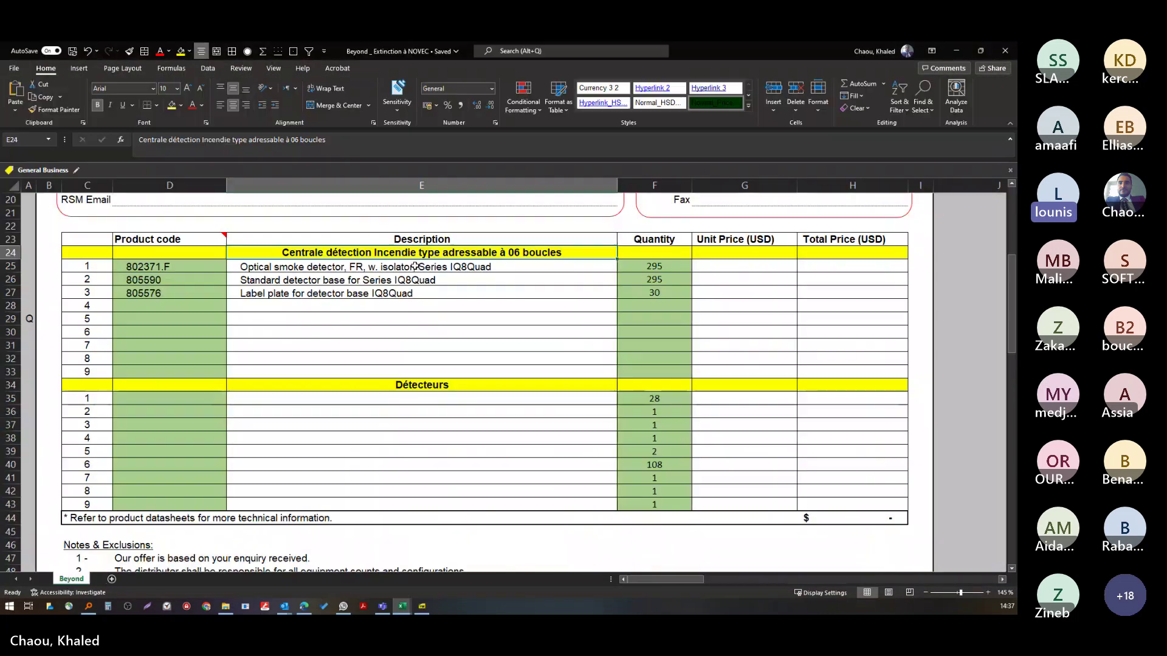
pyautogui.click(583, 251)
pyautogui.hotkey('ctrl', 'v')
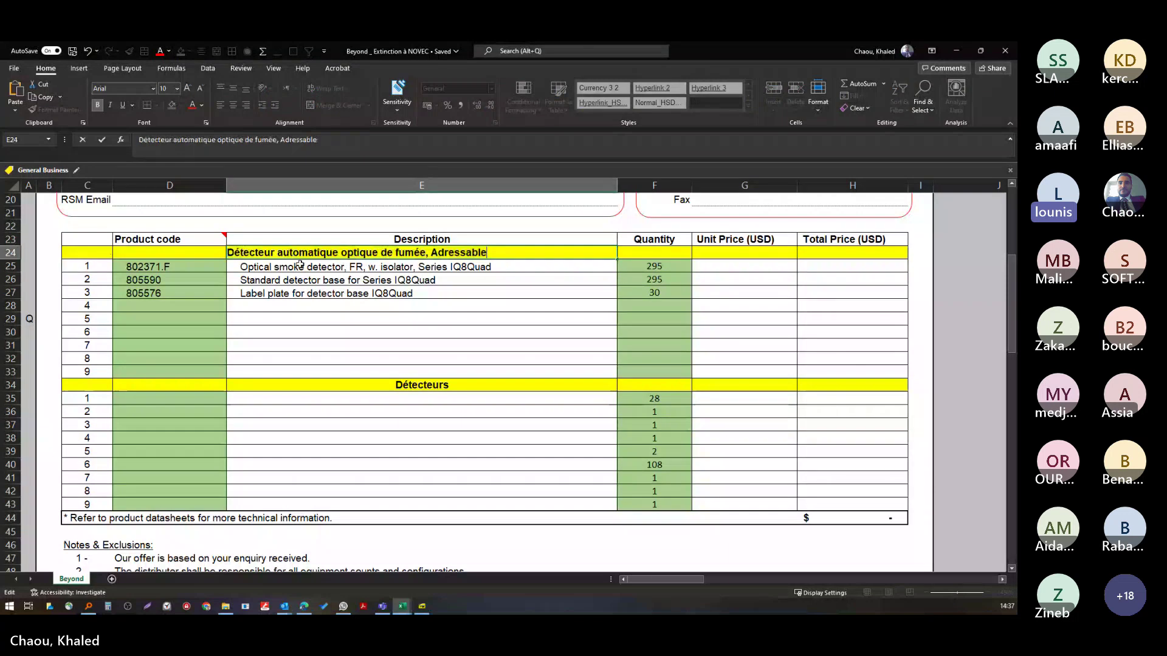
pyautogui.click(425, 280)
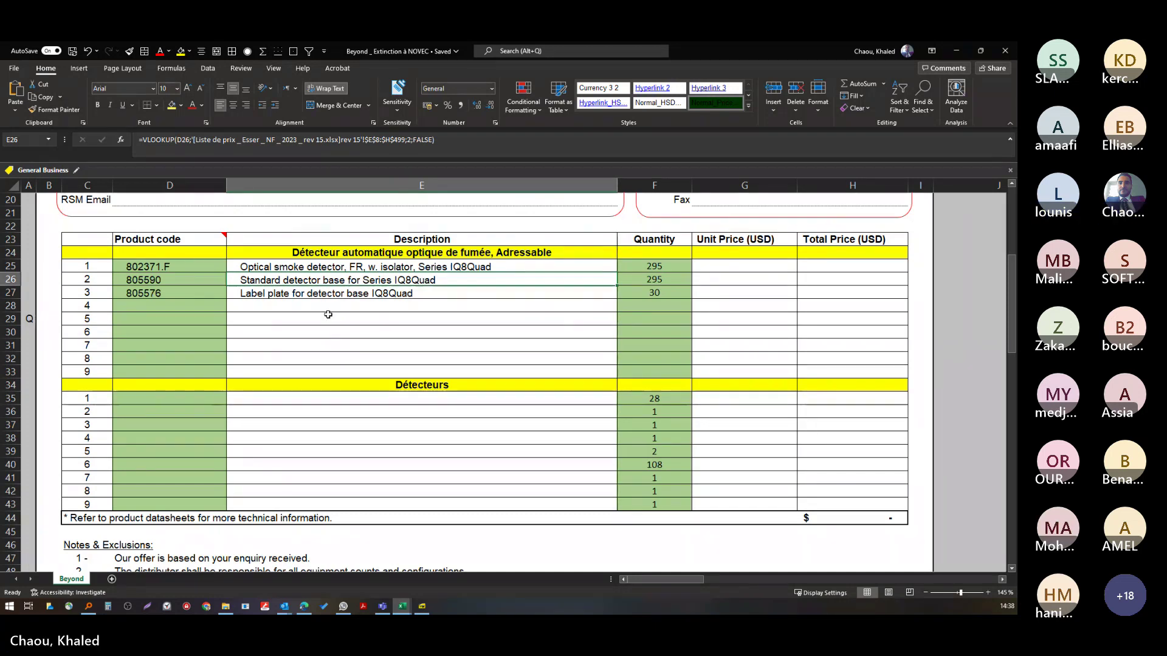
# - Insert a row above line 4 of the quotation and copy the first section's yellow heading row into it
pyautogui.click(81, 254)
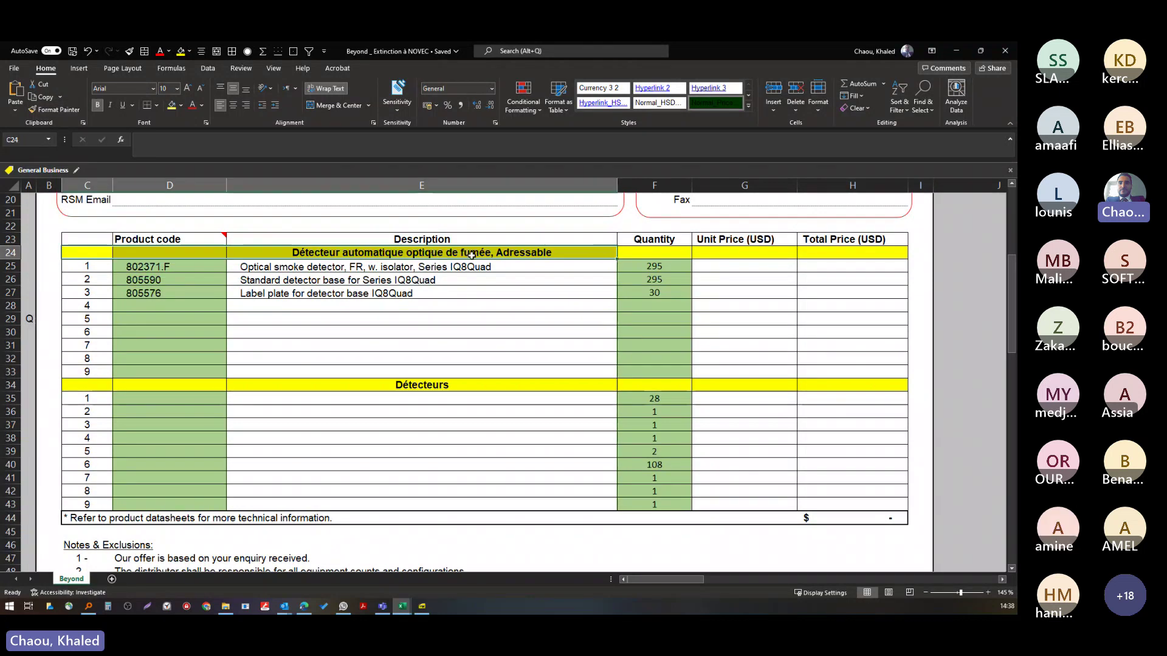
pyautogui.click(11, 306)
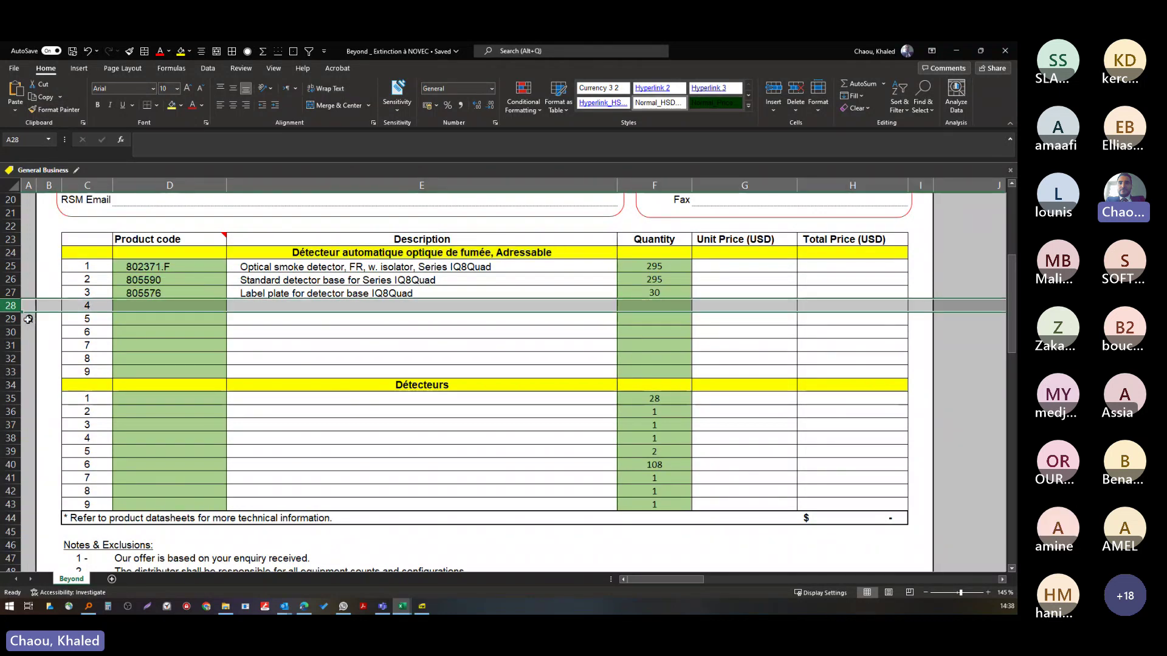
pyautogui.click(29, 319)
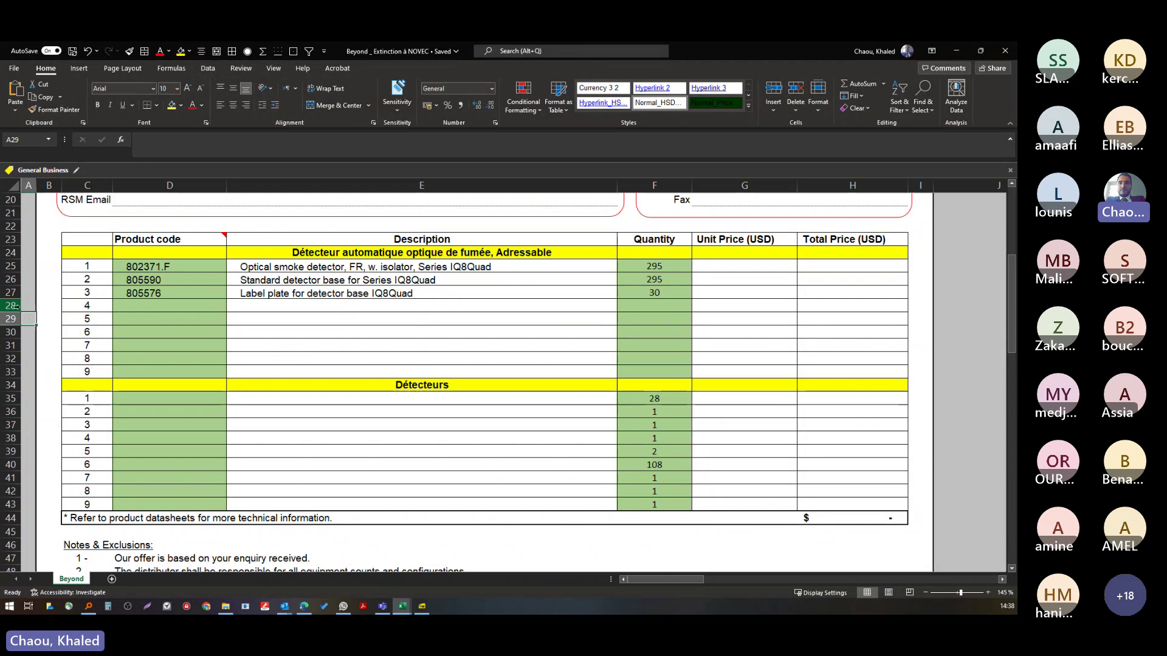
pyautogui.click(18, 306)
pyautogui.rightClick(21, 307)
pyautogui.click(48, 394)
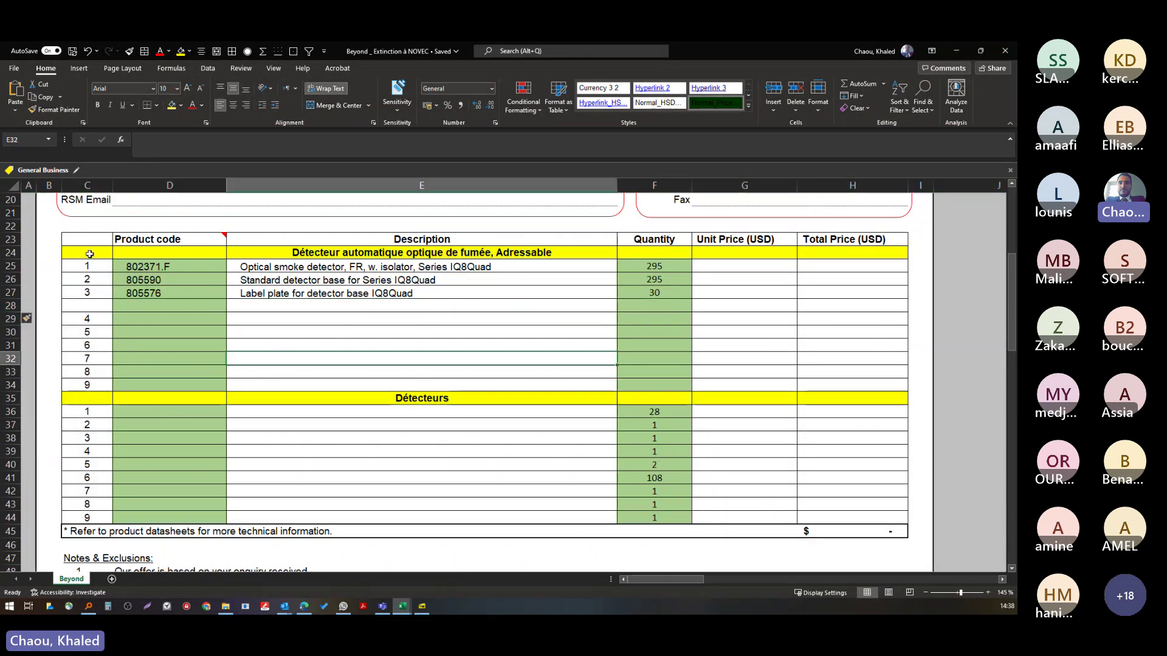
pyautogui.moveTo(86, 252); pyautogui.dragTo(608, 254)
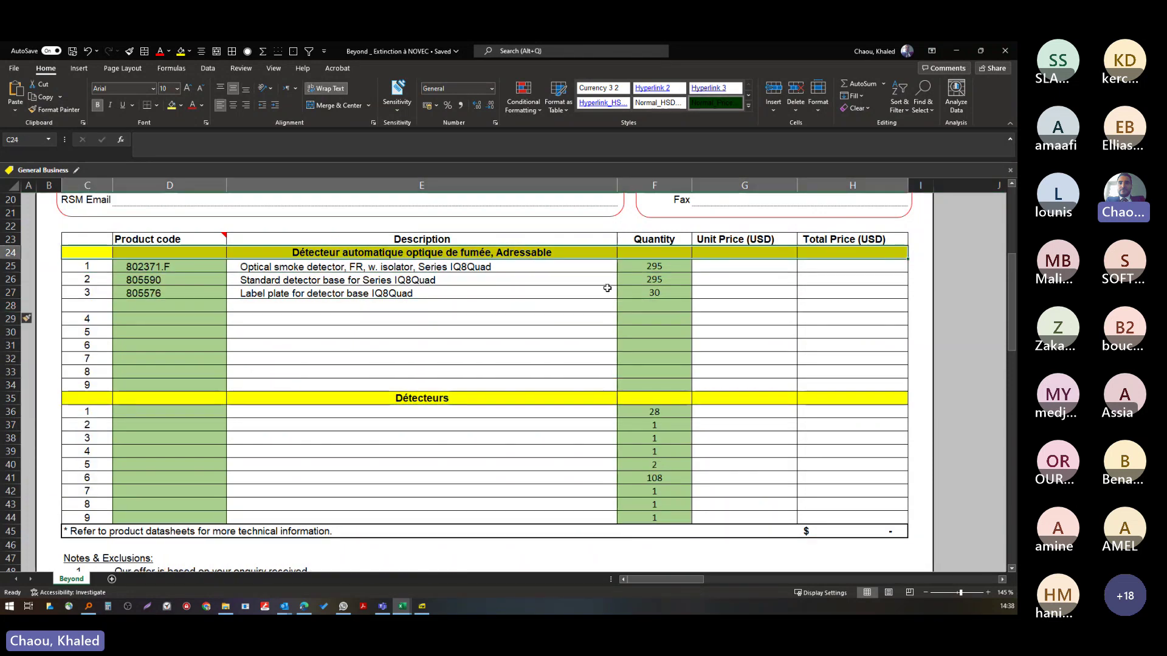
pyautogui.hotkey('ctrl', 'c')
pyautogui.click(607, 305)
pyautogui.hotkey('ctrl', 'v')
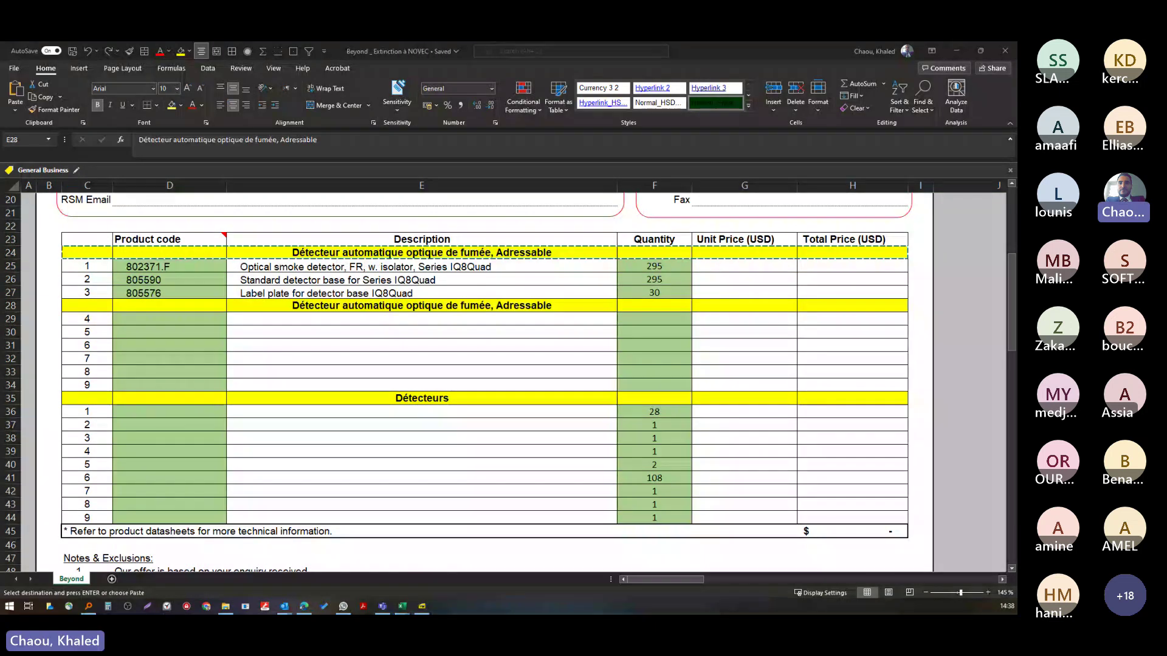
# - Replace the new heading above line 4 with the request's item title "Détecteur Thérmovélocimétrique, Adressable"
pyautogui.hotkey('alt', 'Tab')
pyautogui.click(257, 350)
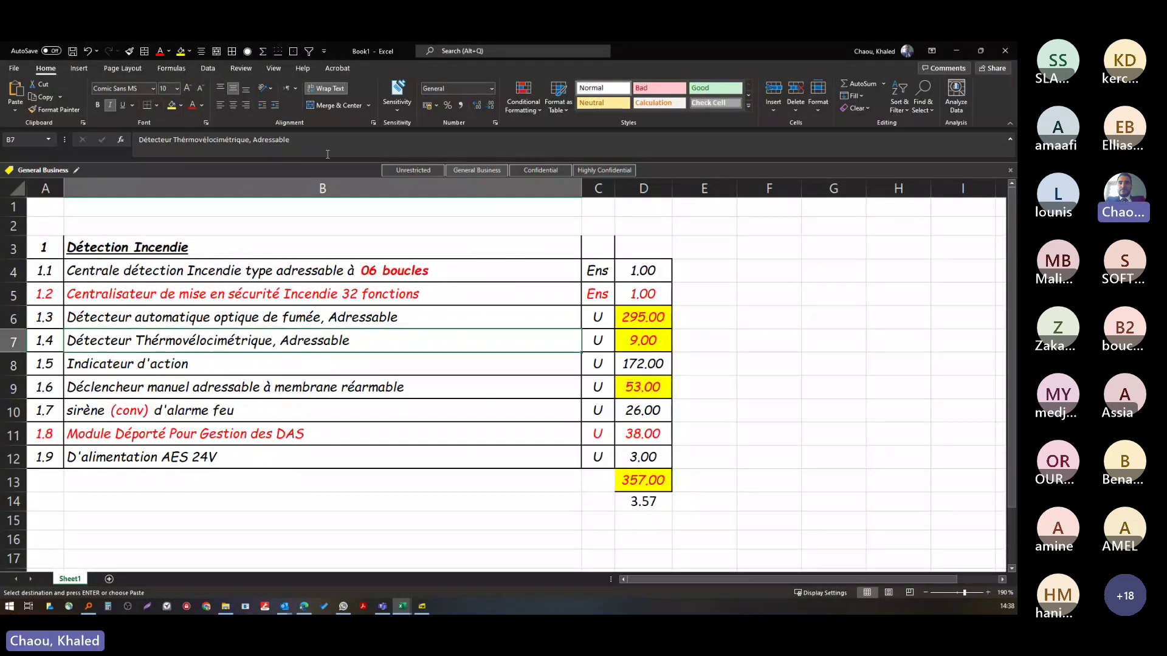
pyautogui.hotkey('alt', 'Tab')
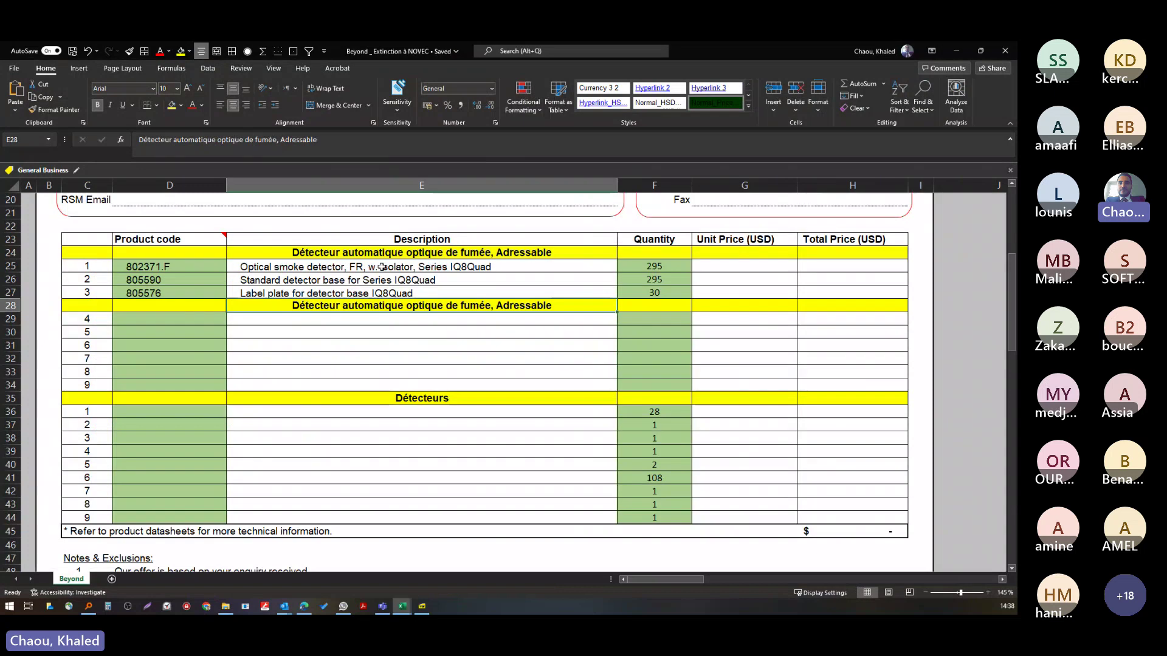
pyautogui.doubleClick(431, 308)
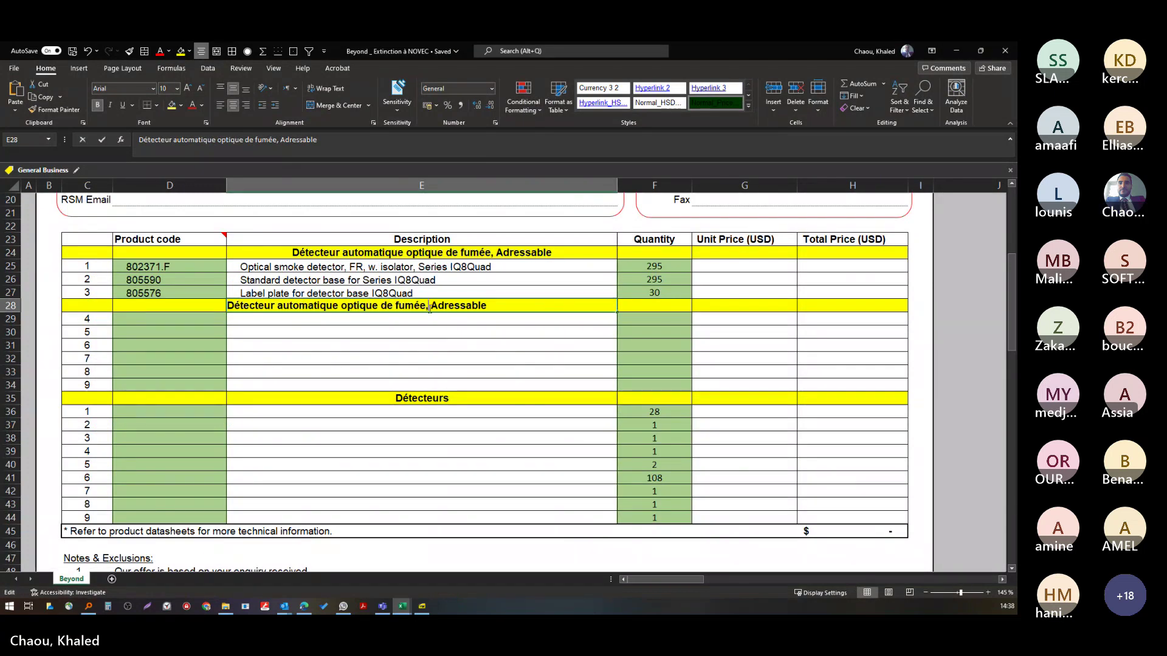
pyautogui.hotkey('ctrl', 'v')
pyautogui.press('Return')
# - Copy the rate-of-rise heat detector's code 802271.F from the price list to line 4 of the quotation
pyautogui.hotkey('alt', 'Tab')
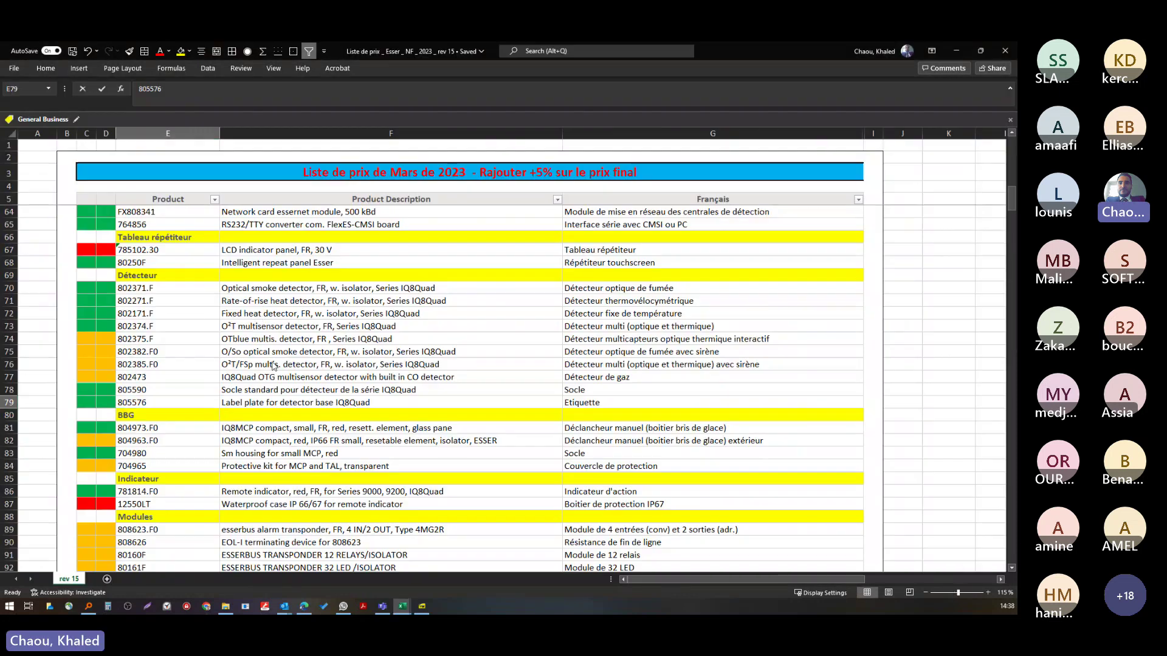
pyautogui.click(279, 326)
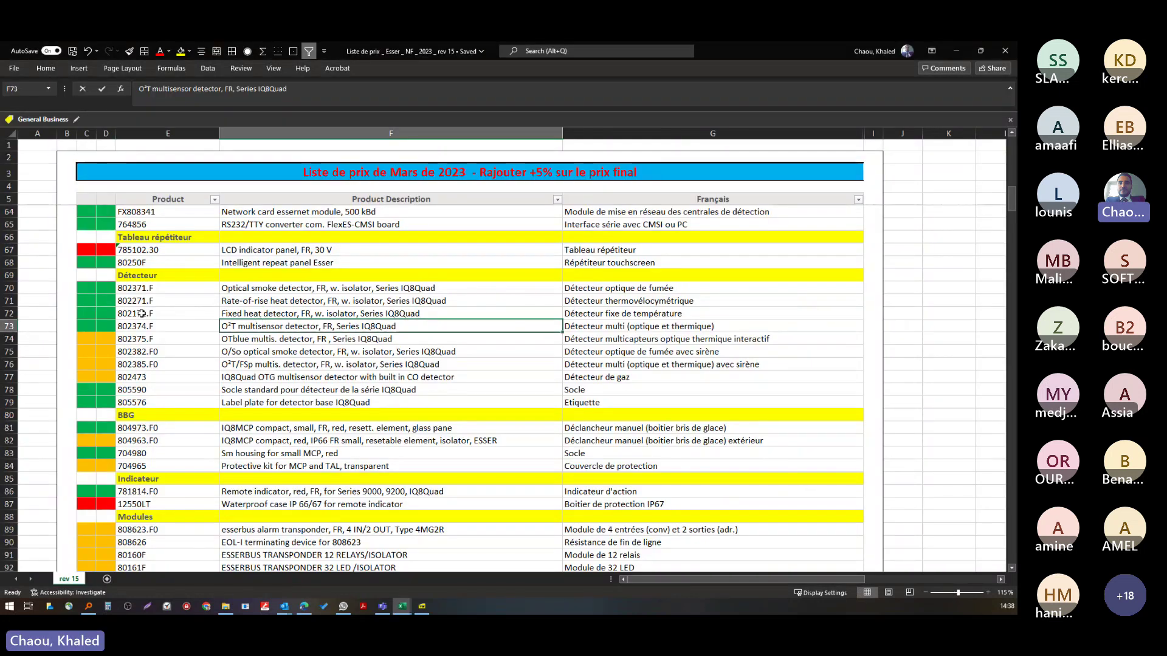
pyautogui.scroll(1, 280, 327)
pyautogui.scroll(2, 189, 331)
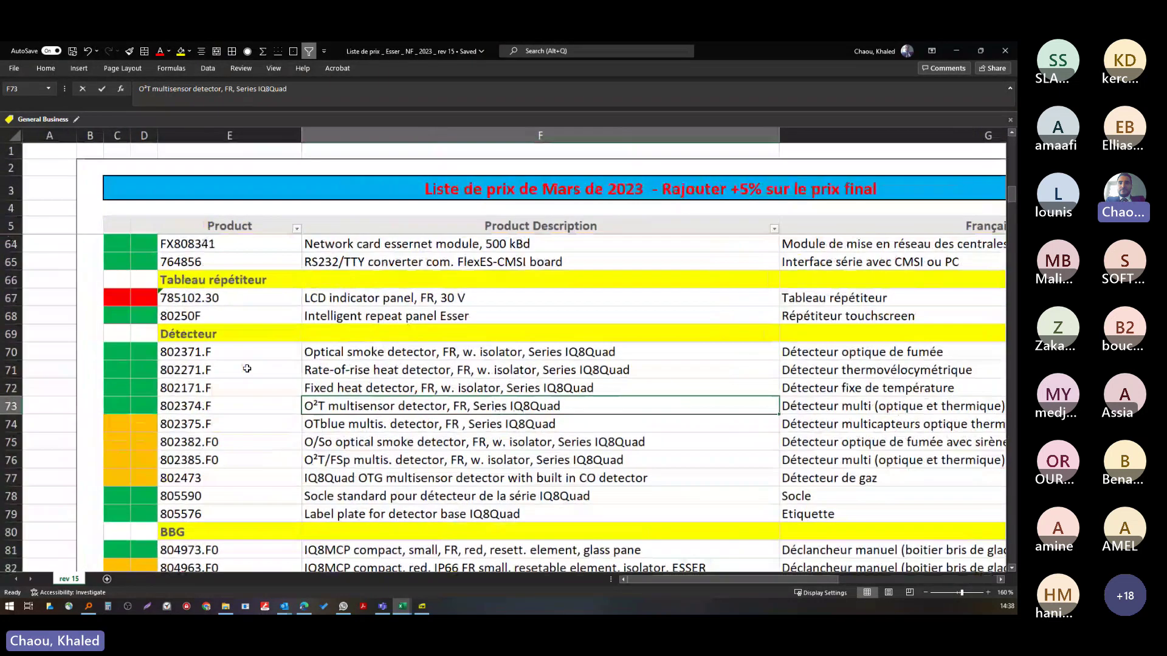
pyautogui.click(344, 376)
pyautogui.click(254, 374)
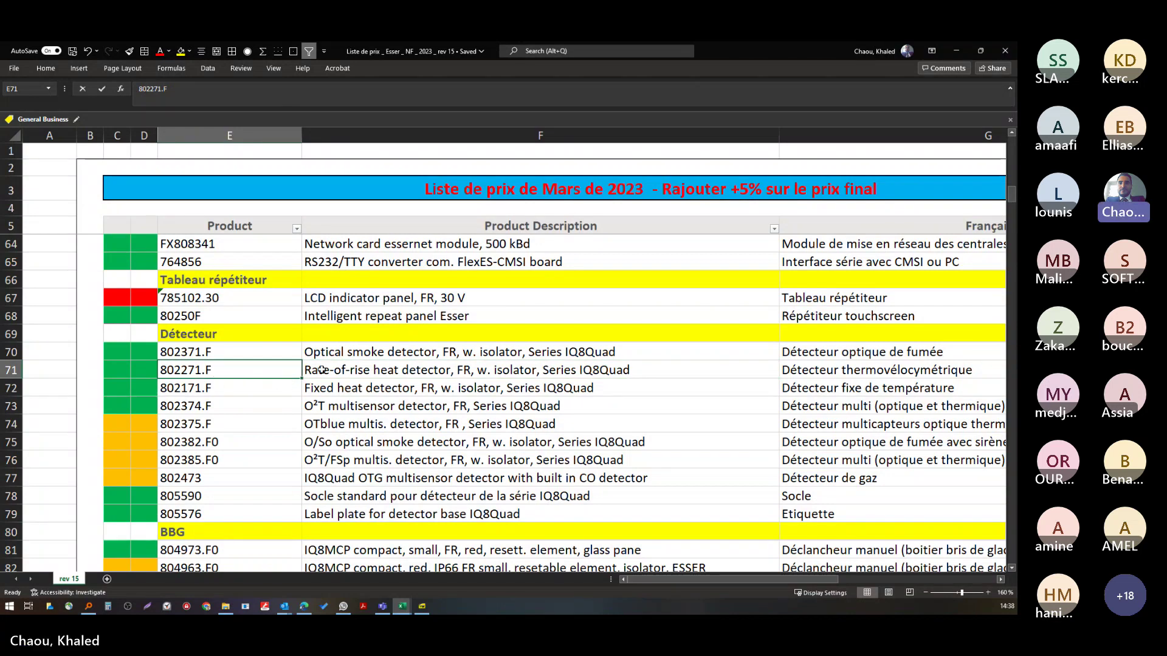
pyautogui.hotkey('ctrl', 'c')
pyautogui.hotkey('alt', 'Tab')
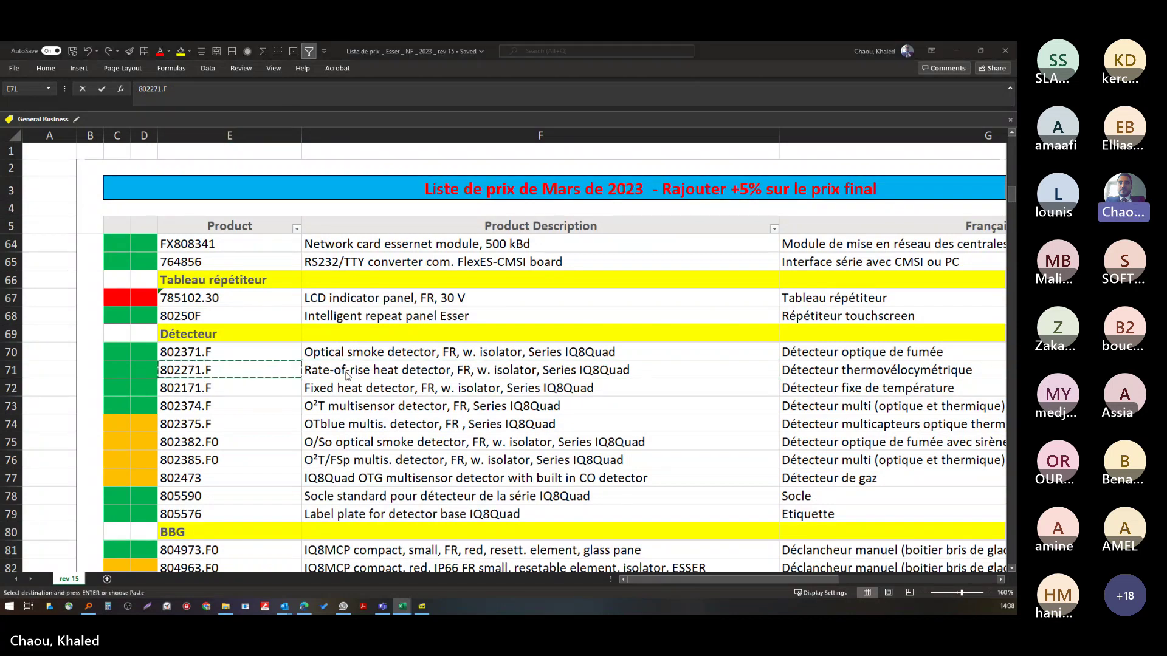
pyautogui.rightClick(202, 320)
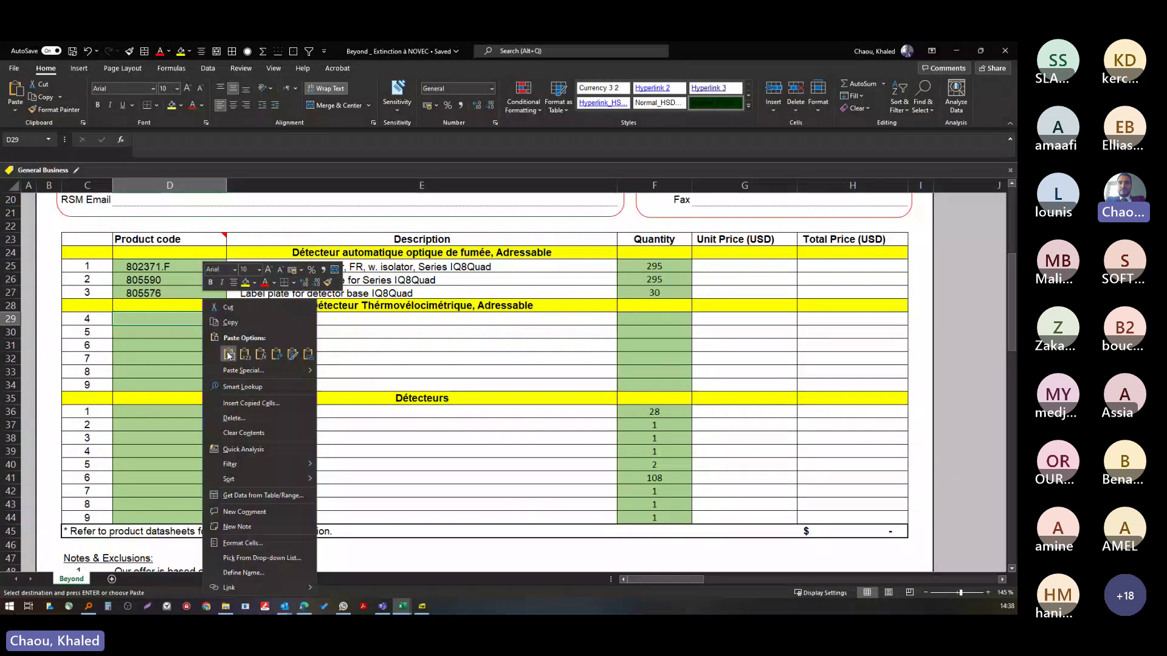
pyautogui.click(229, 354)
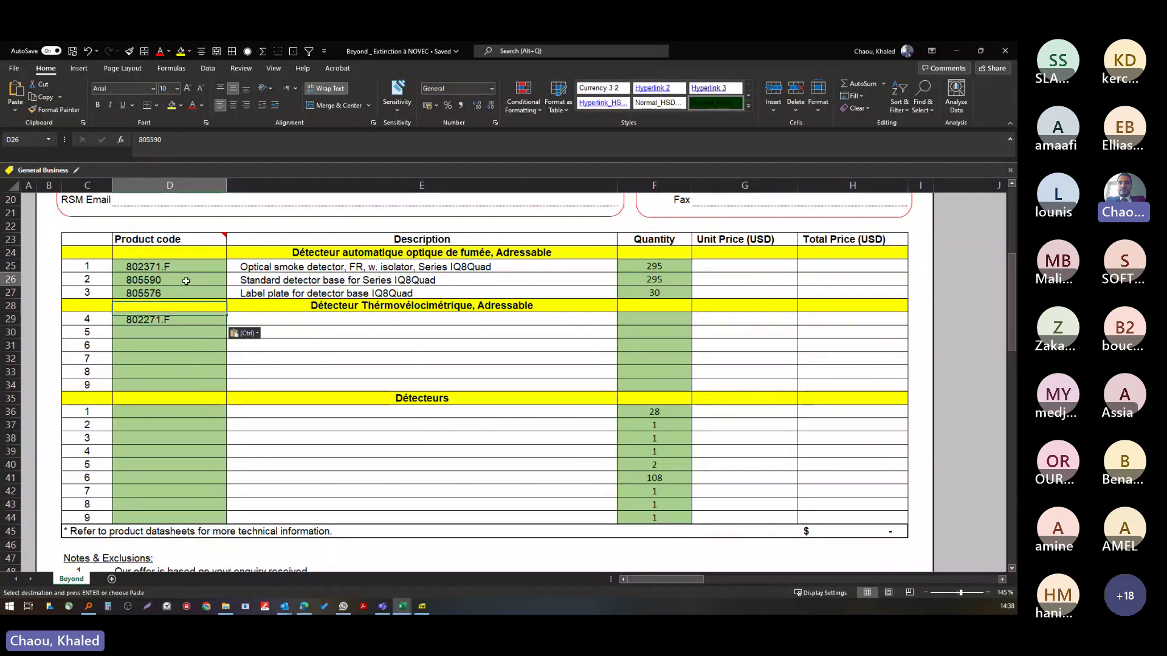
# - Copy the base and label plate codes 805590 and 805576 from lines 2 and 3 to lines 5 and 6
pyautogui.moveTo(170, 279); pyautogui.dragTo(170, 293)
pyautogui.hotkey('ctrl', 'c')
pyautogui.click(192, 334)
pyautogui.hotkey('ctrl', 'v')
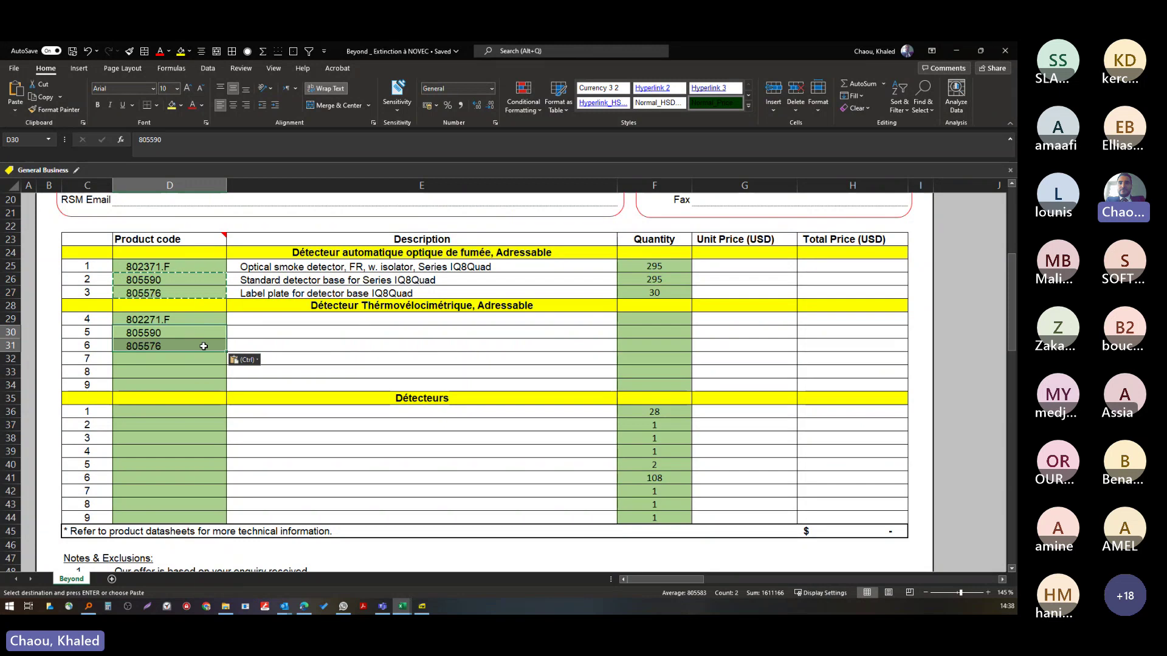
# - Copy the description lookup formula from line 1 to lines 4 to 6
pyautogui.click(381, 266)
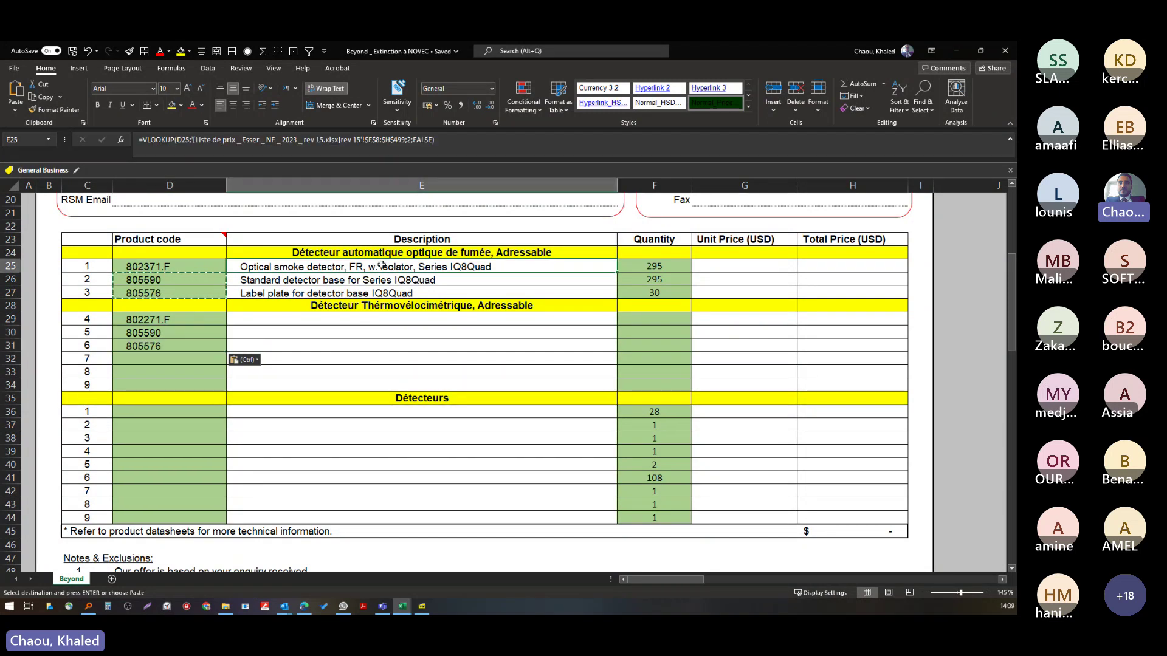
pyautogui.hotkey('ctrl', 'c')
pyautogui.moveTo(426, 320); pyautogui.dragTo(446, 347)
pyautogui.hotkey('ctrl', 'v')
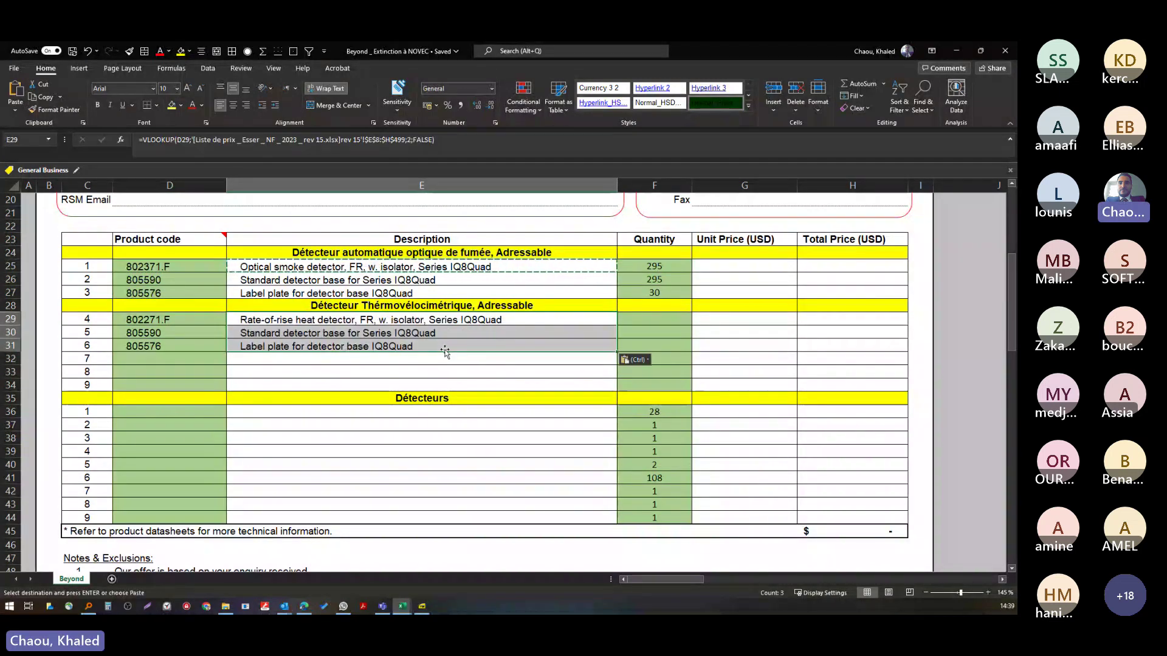
pyautogui.click(527, 334)
pyautogui.press('Escape')
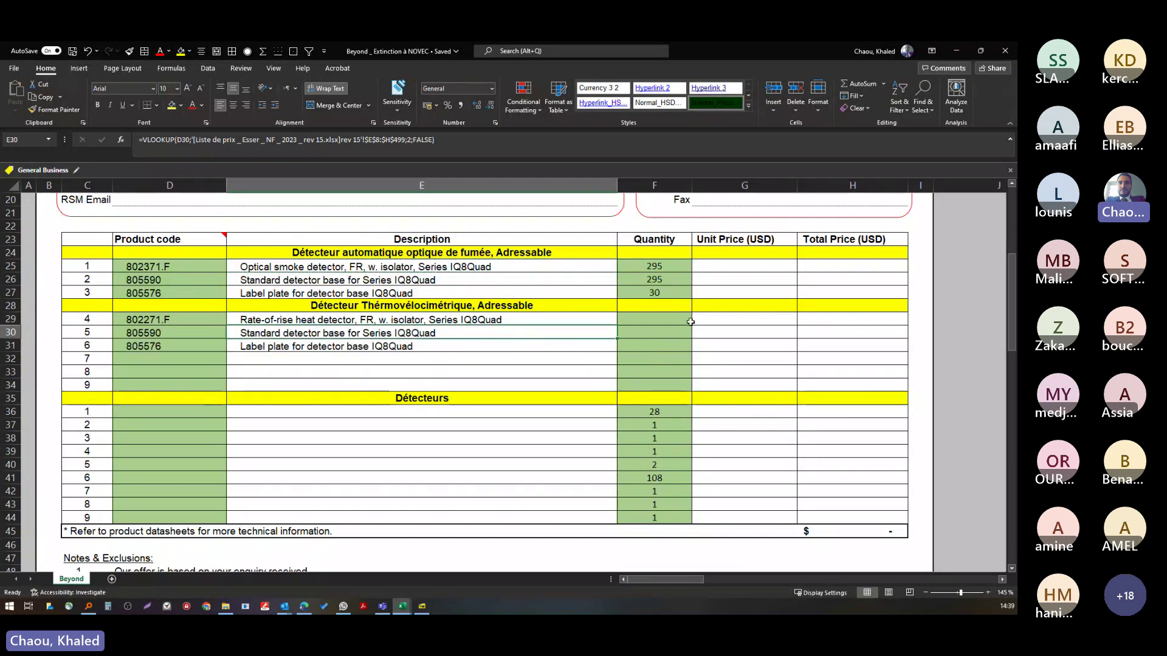
# - Set the quantities of lines 4, 5 and 6 to 9, 9 and 1
pyautogui.click(673, 316)
pyautogui.write('9')
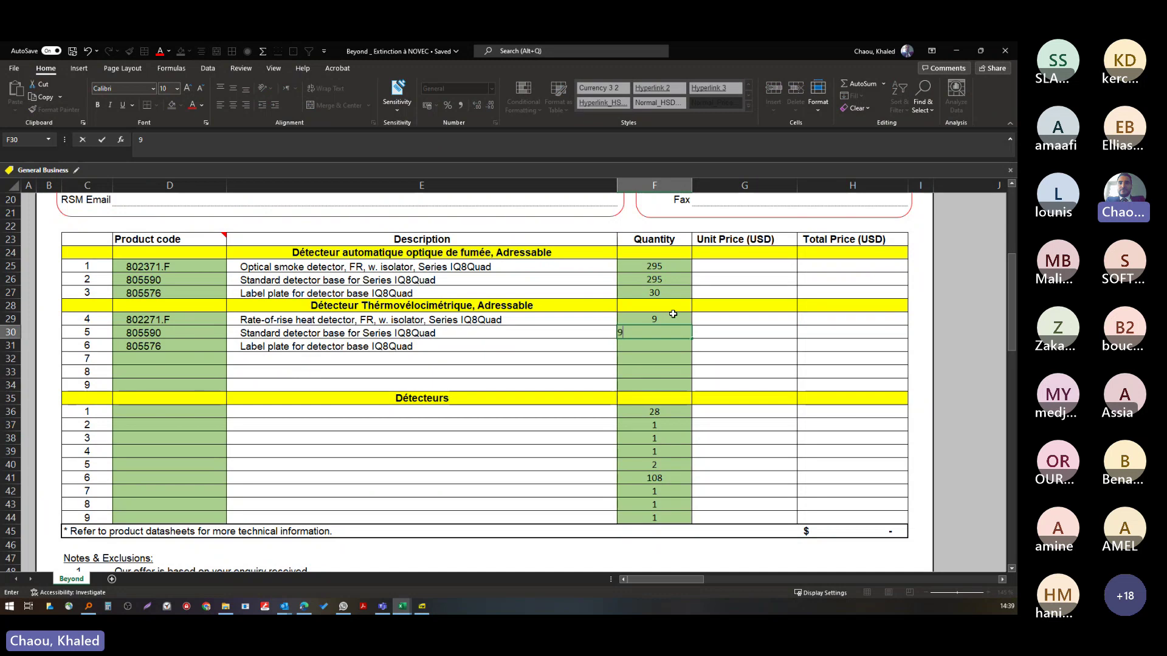
pyautogui.press('Return')
pyautogui.write('1')
pyautogui.press('Return')
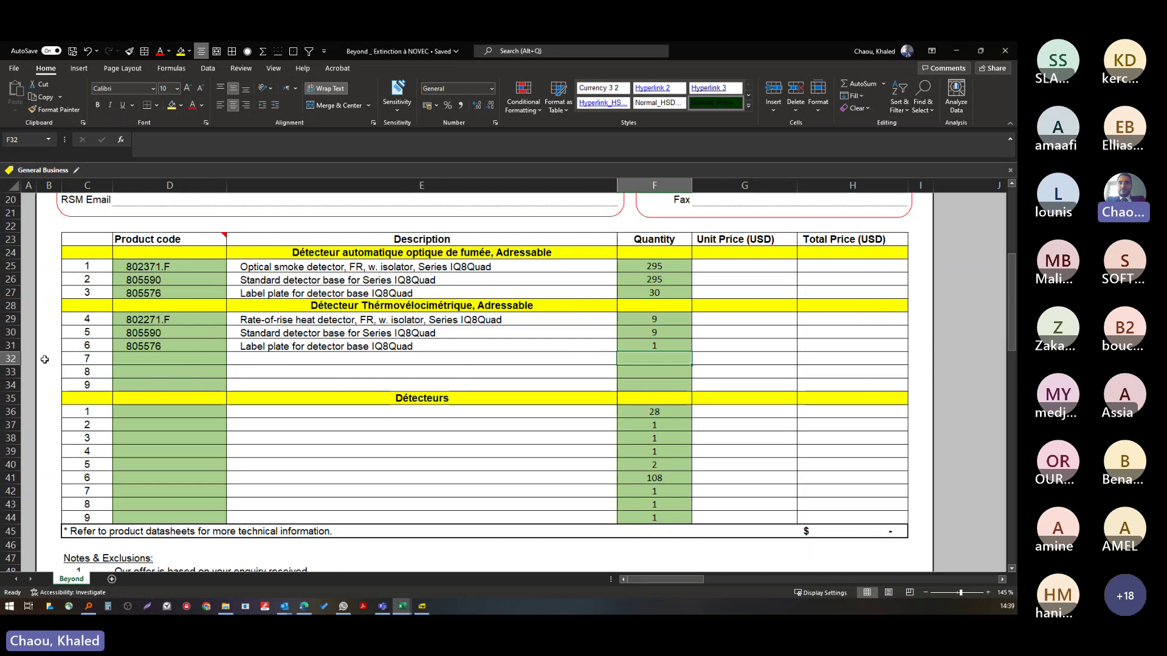
# - Insert a row above line 7 and copy the optical smoke detector section's heading row into it
pyautogui.rightClick(13, 358)
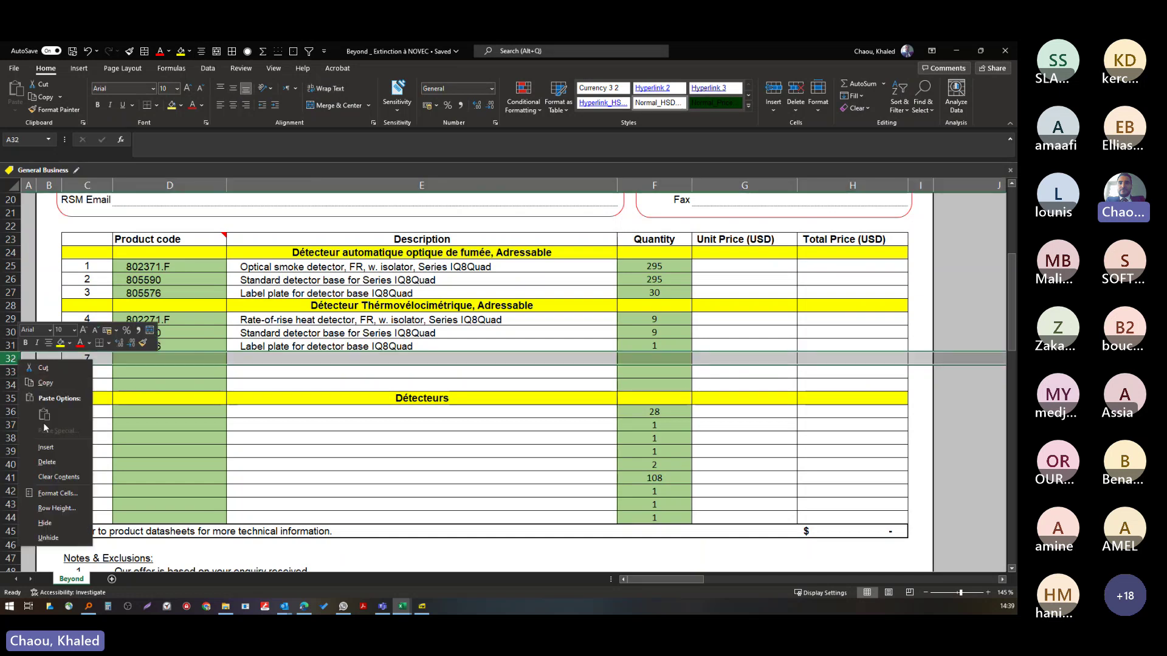
pyautogui.click(46, 448)
pyautogui.click(422, 358)
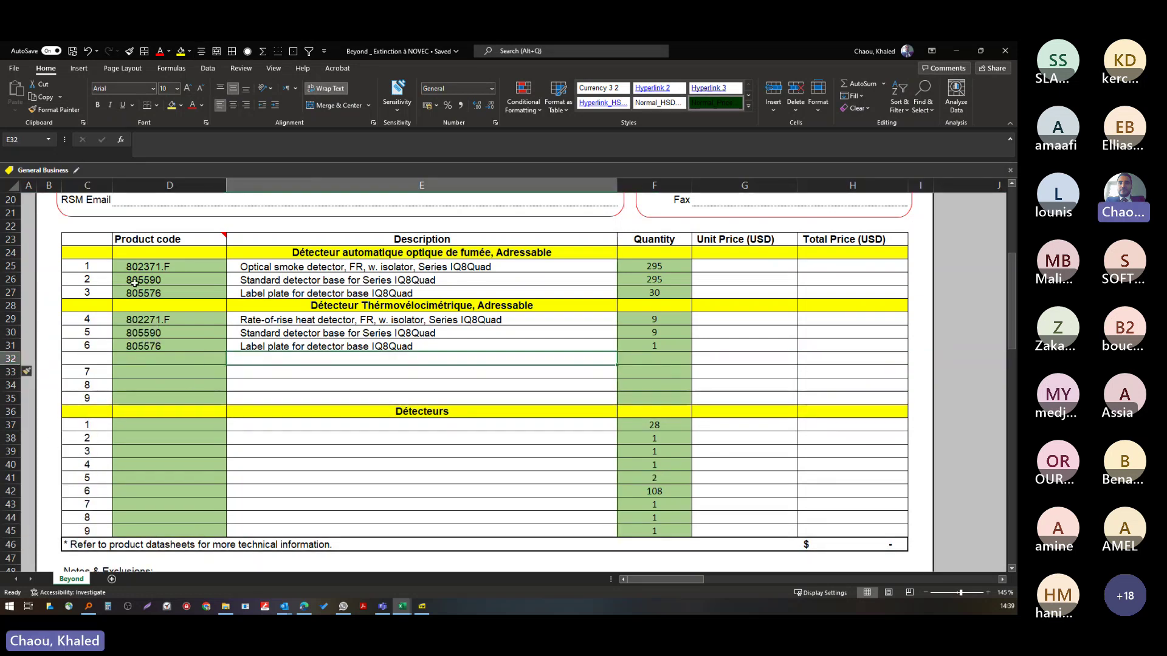
pyautogui.moveTo(97, 255); pyautogui.dragTo(856, 260)
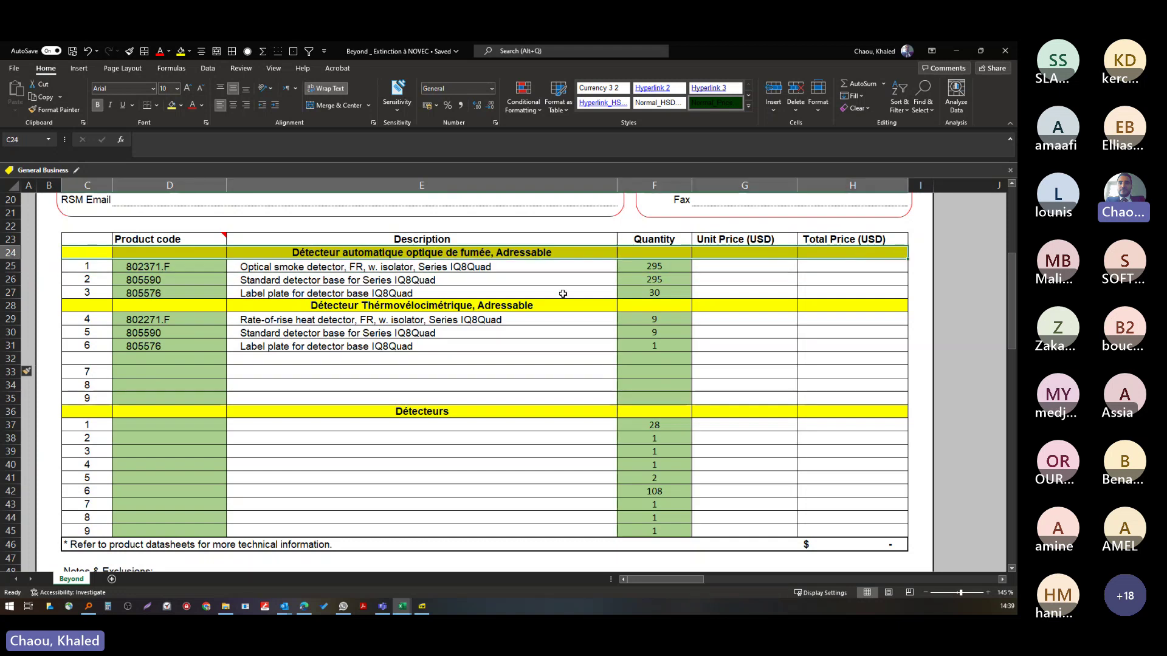
pyautogui.hotkey('ctrl', 'c')
pyautogui.click(91, 358)
pyautogui.hotkey('ctrl', 'v')
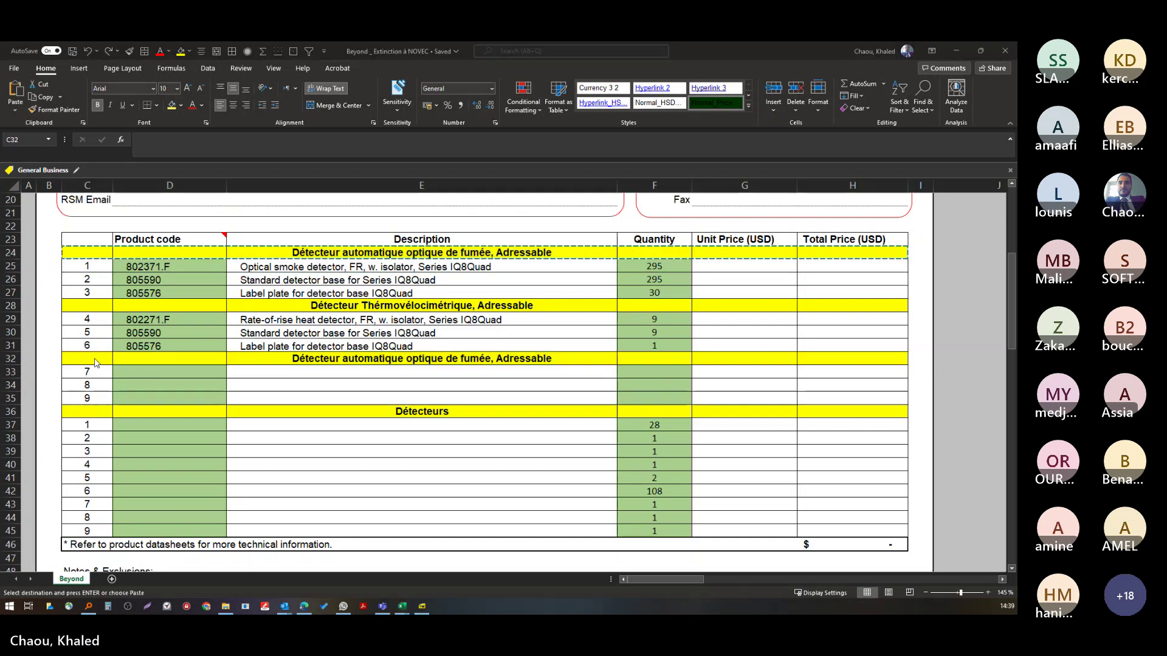
# - Replace the new heading above line 7 with the request's item title "Indicateur d'action"
pyautogui.hotkey('alt', 'Tab')
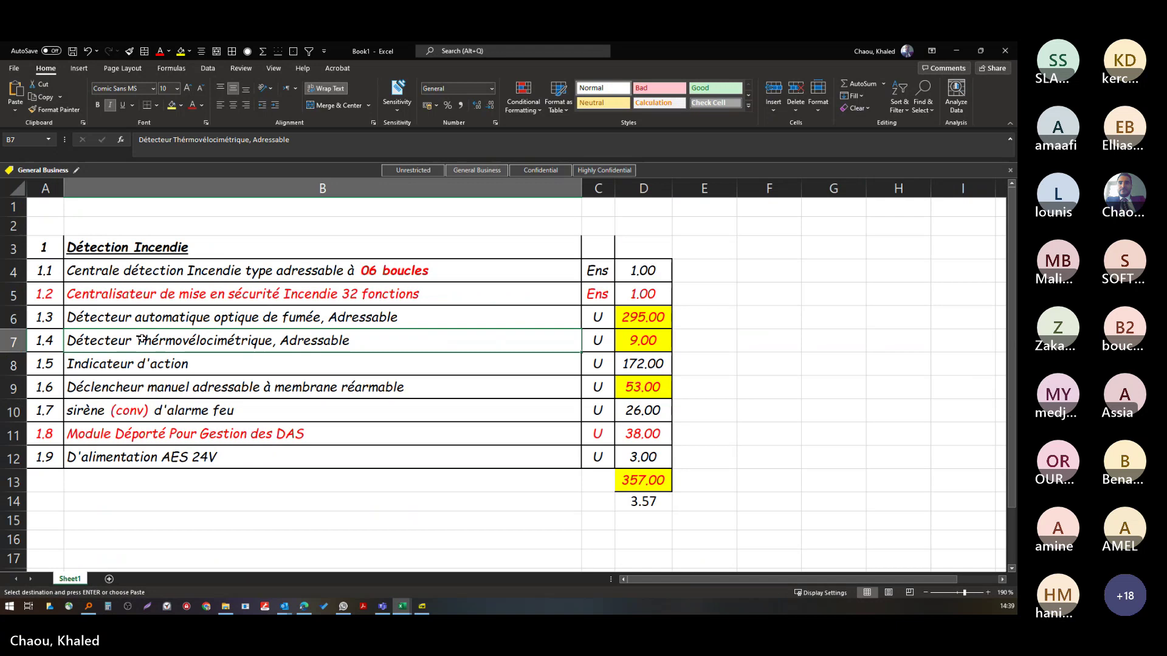
pyautogui.press('Down')
pyautogui.click(214, 138)
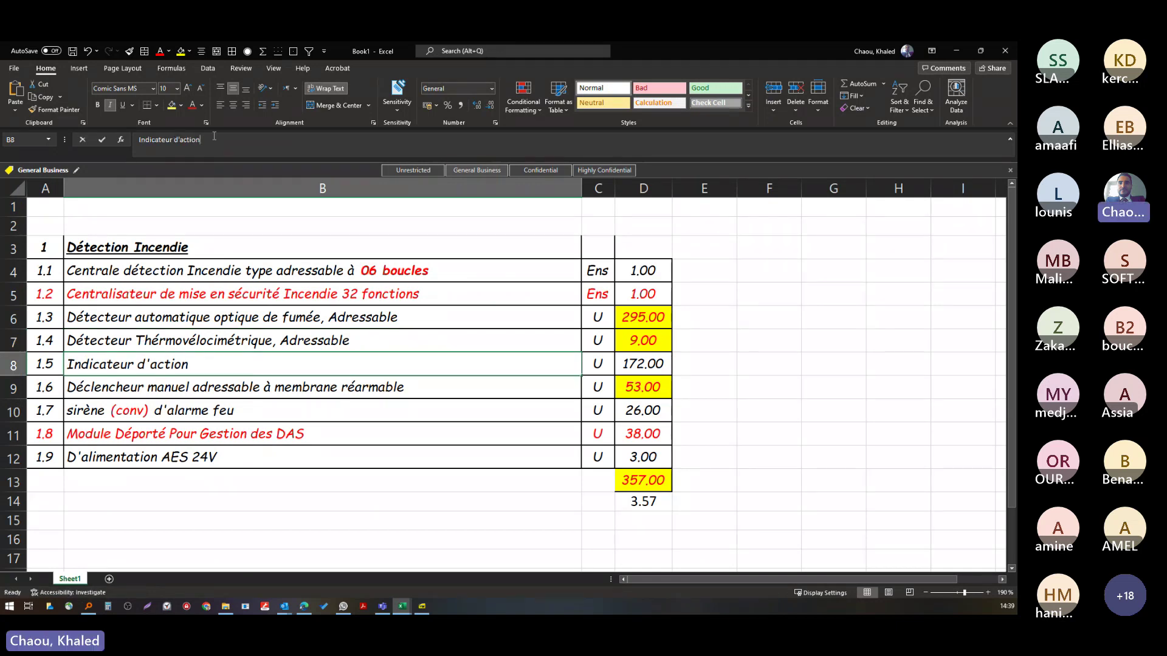
pyautogui.hotkey('alt', 'Tab')
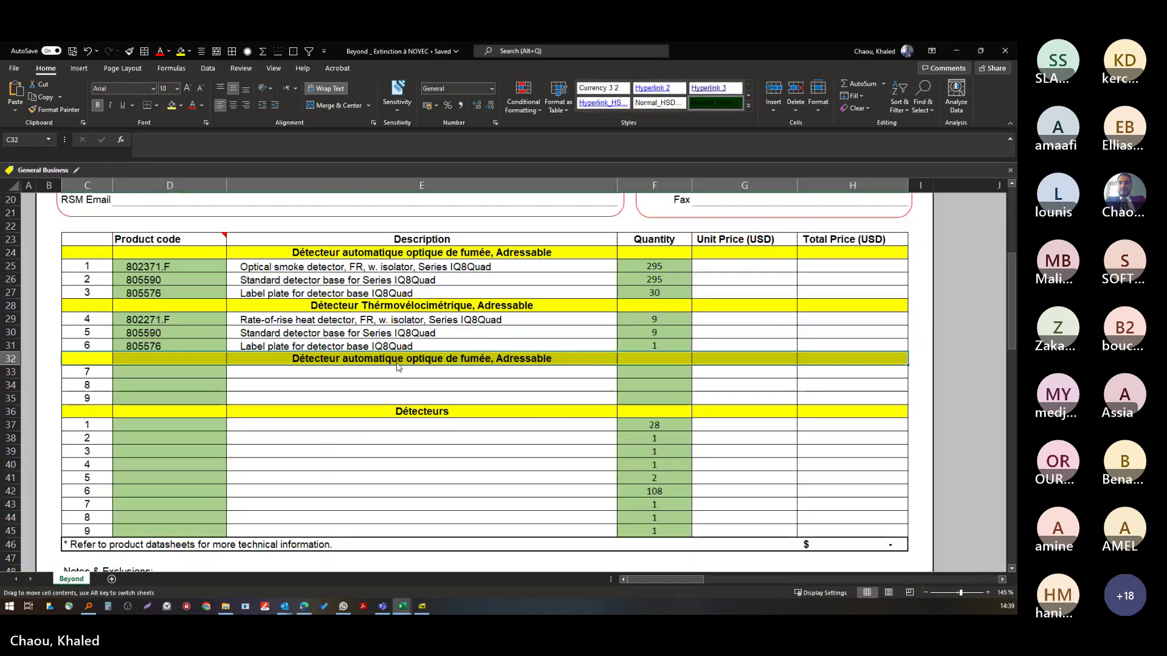
pyautogui.doubleClick(395, 357)
pyautogui.hotkey('ctrl', 'v')
pyautogui.press('Return')
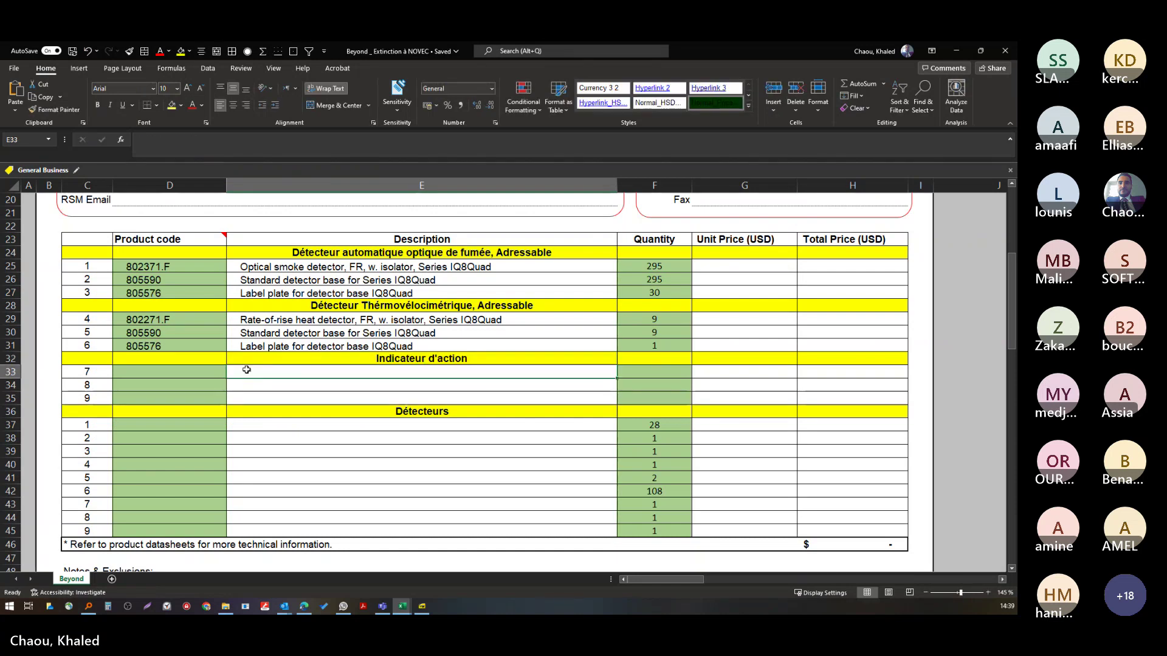
# - Copy the remote indicator's code 781814.F0 from the price list to line 7 of the quotation
pyautogui.hotkey('alt', 'Tab')
pyautogui.doubleClick(252, 358)
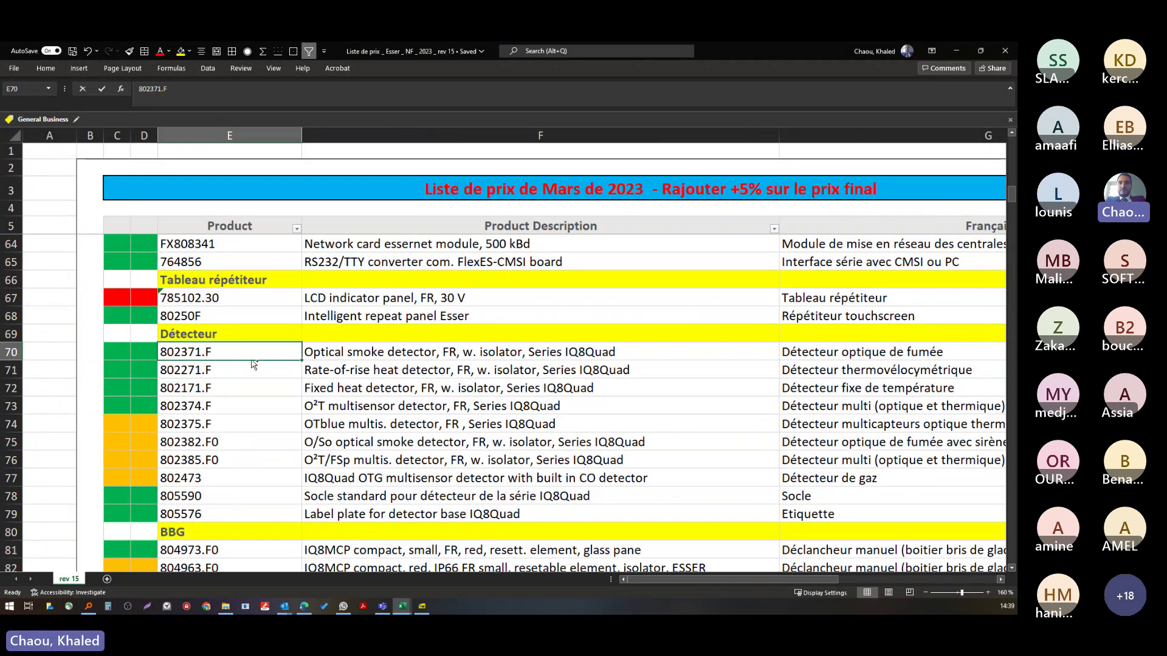
pyautogui.scroll(-1, 253, 364)
pyautogui.scroll(-4, 243, 395)
pyautogui.click(215, 440)
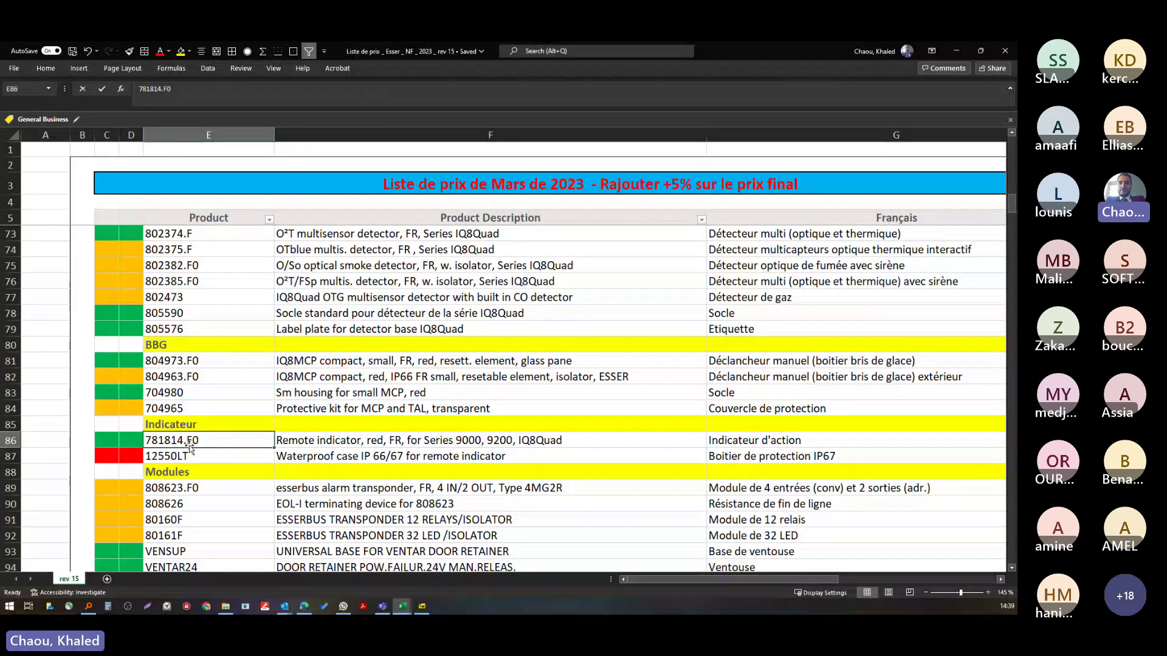
pyautogui.hotkey('ctrl', 'c')
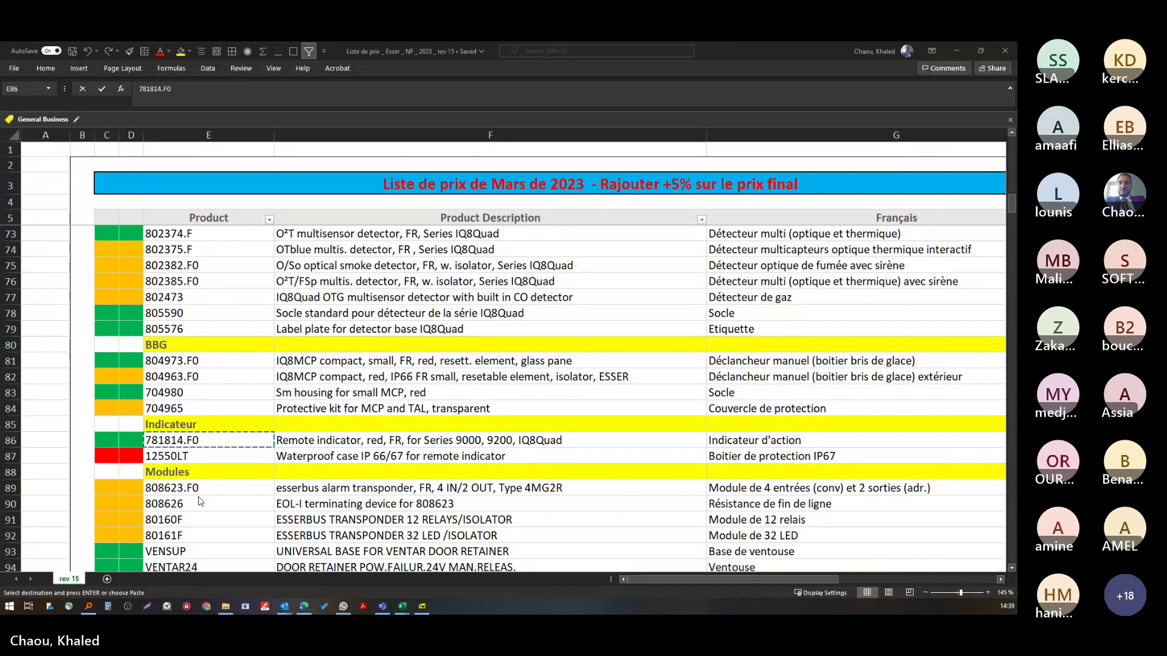
pyautogui.hotkey('alt', 'Tab')
pyautogui.click(206, 372)
pyautogui.hotkey('ctrl', 'v')
# - Return to the price list and examine the remote indicator's waterproof case entry, code 12550LT
pyautogui.hotkey('alt', 'Tab')
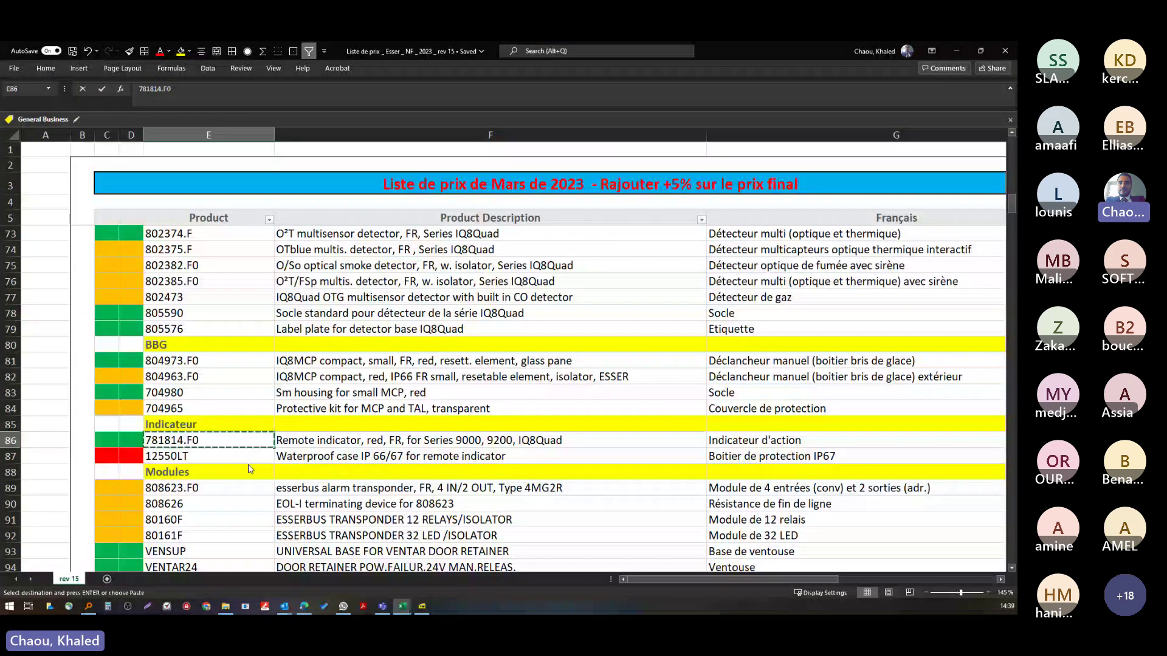
pyautogui.moveTo(228, 459); pyautogui.dragTo(311, 454)
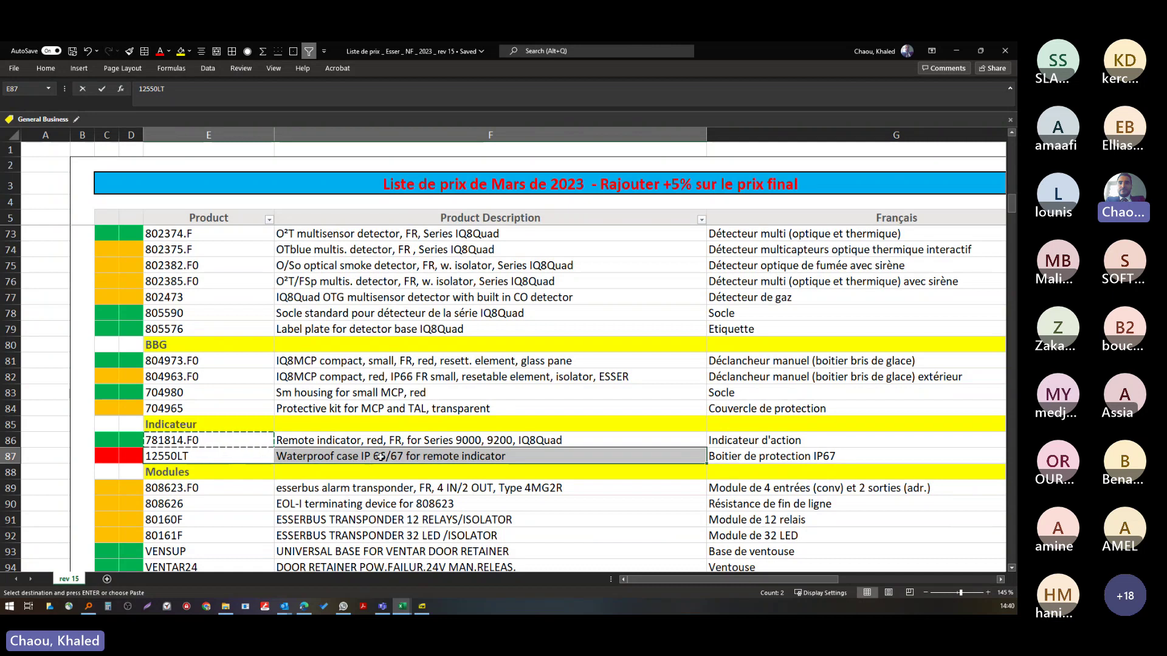
# - Copy the description lookup formula to line 7 of the quotation and match its product code's formatting to the codes above
pyautogui.hotkey('alt', 'Tab')
pyautogui.click(292, 375)
pyautogui.hotkey('ctrl', 'v')
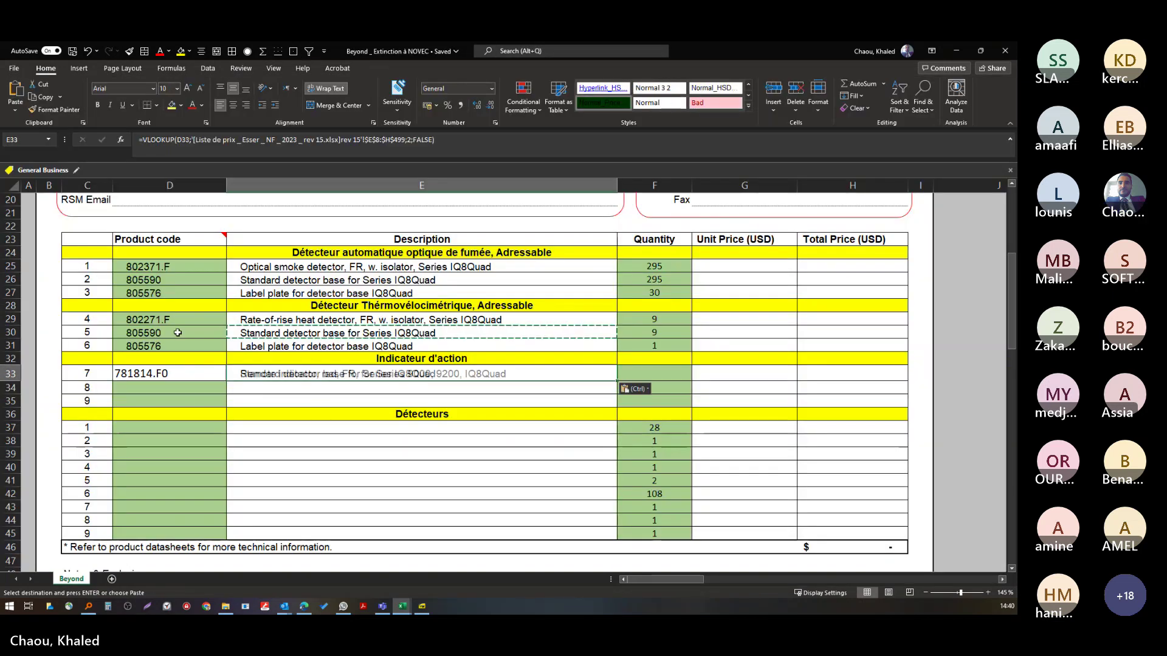
pyautogui.press('Escape')
pyautogui.click(198, 372)
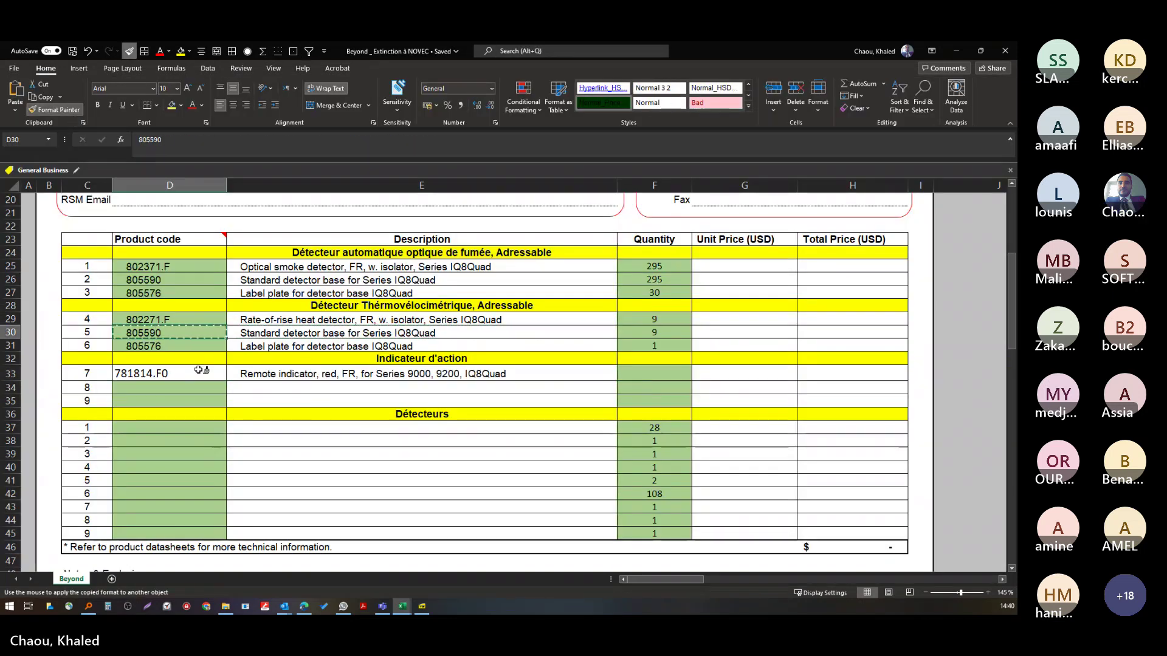
pyautogui.click(607, 375)
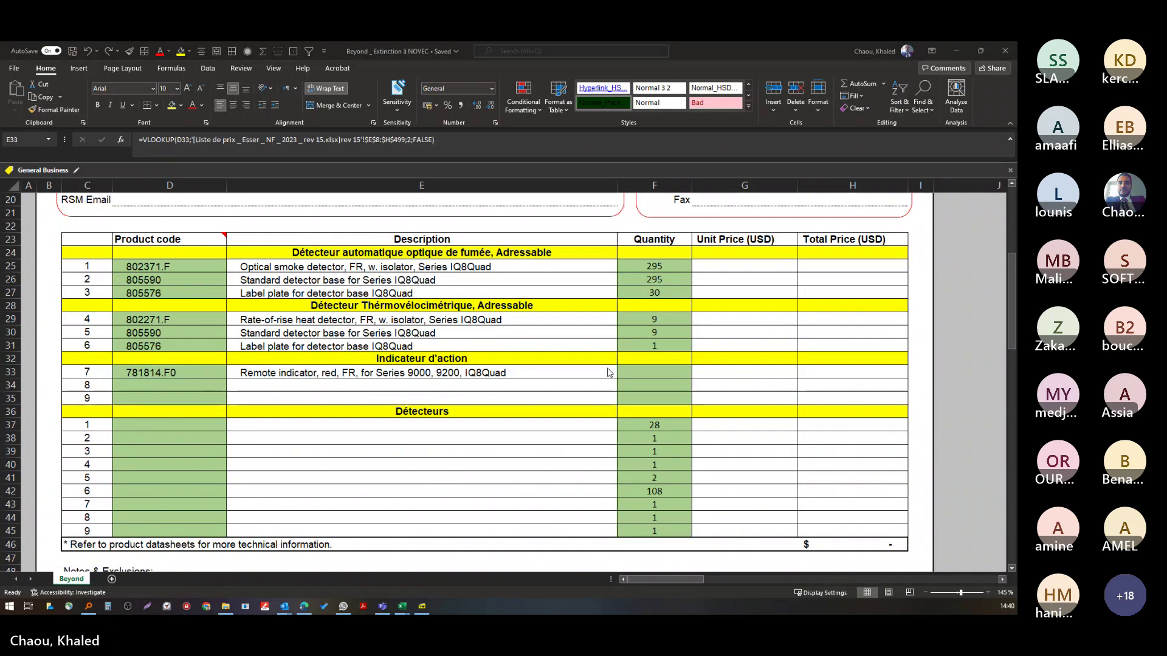
# - Copy the "Indicateur d'action" quantity of 172 from the request workbook to line 7 of the quotation as a value
pyautogui.hotkey('alt', 'Tab')
pyautogui.hotkey('alt', 'Tab')
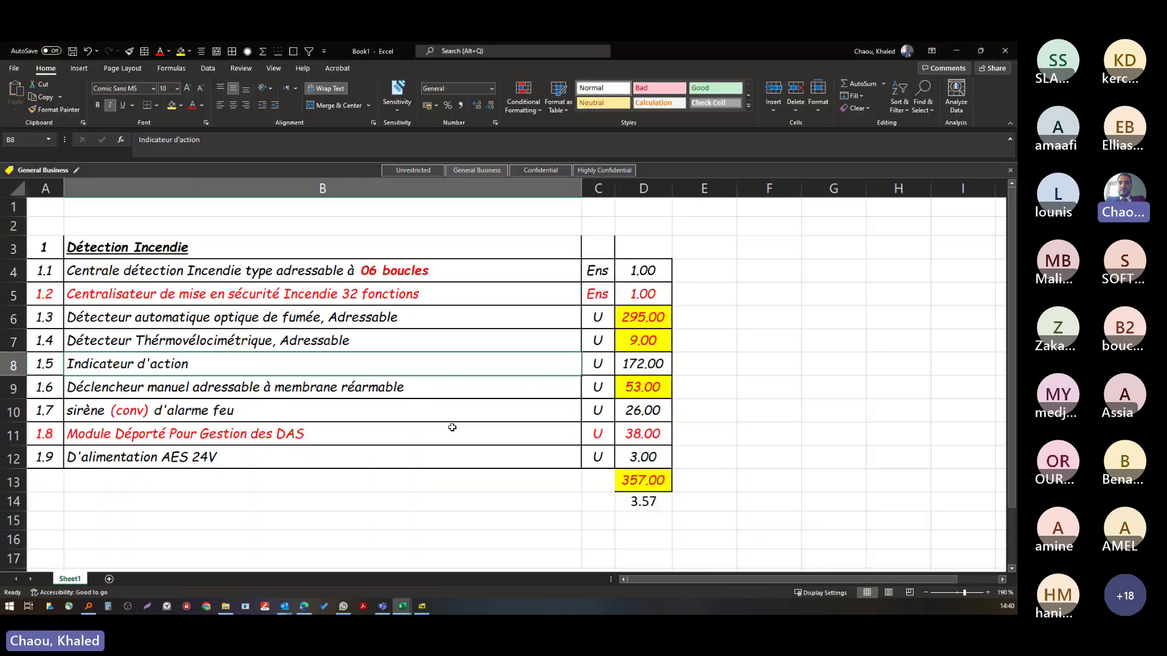
pyautogui.click(639, 363)
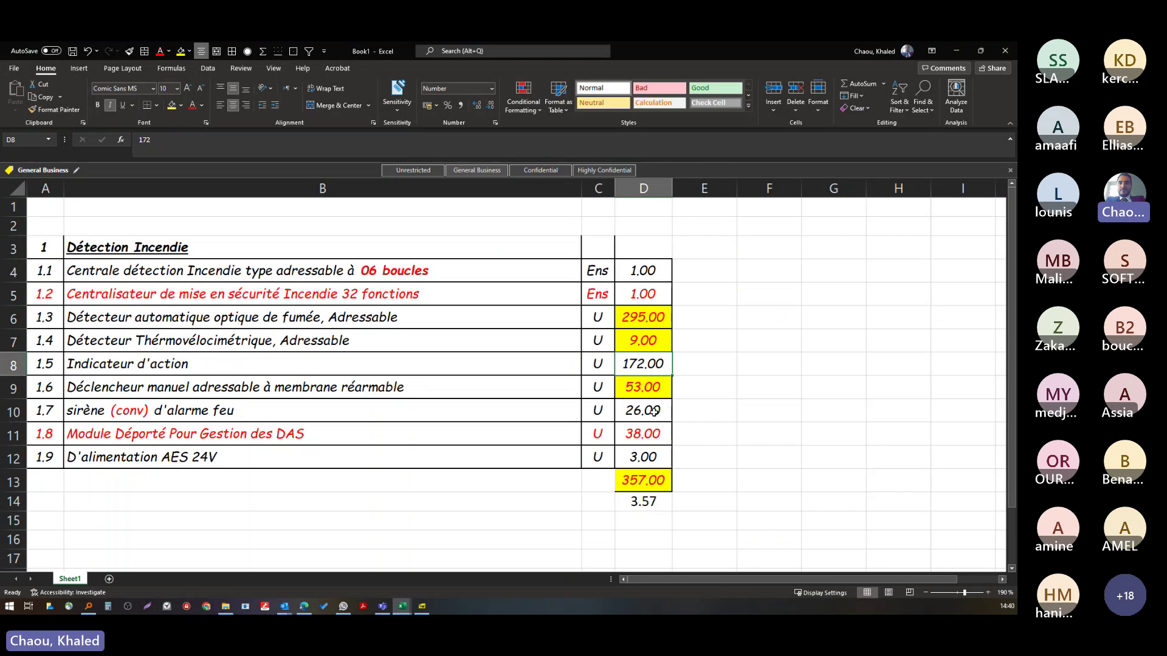
pyautogui.hotkey('ctrl', 'c')
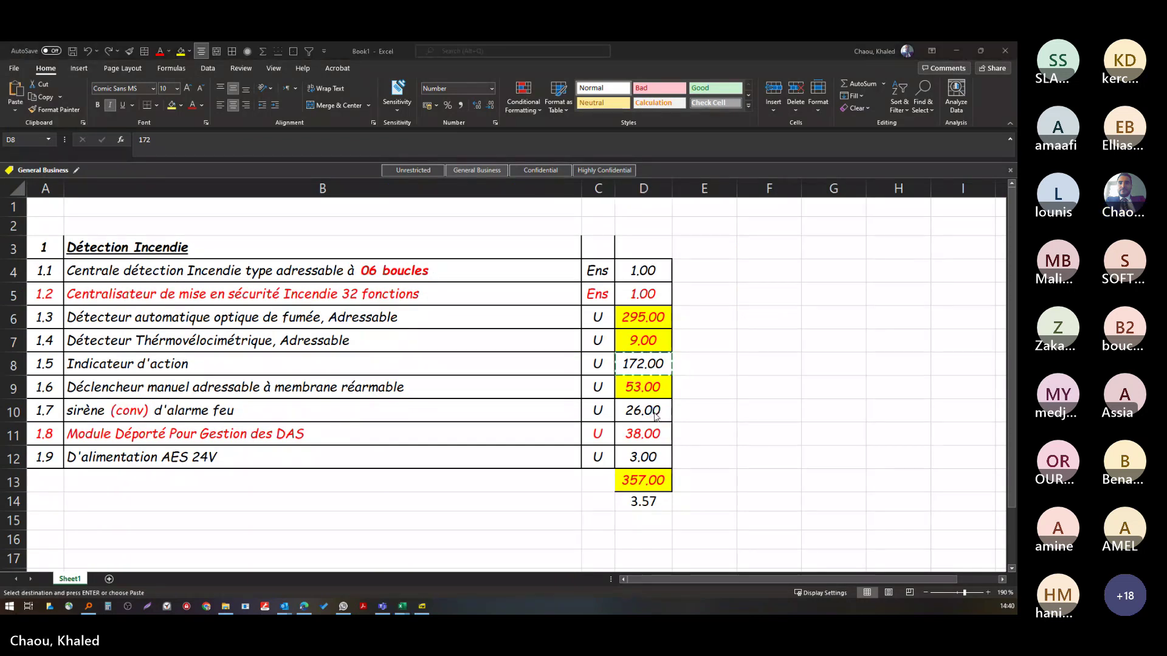
pyautogui.hotkey('alt', 'Tab')
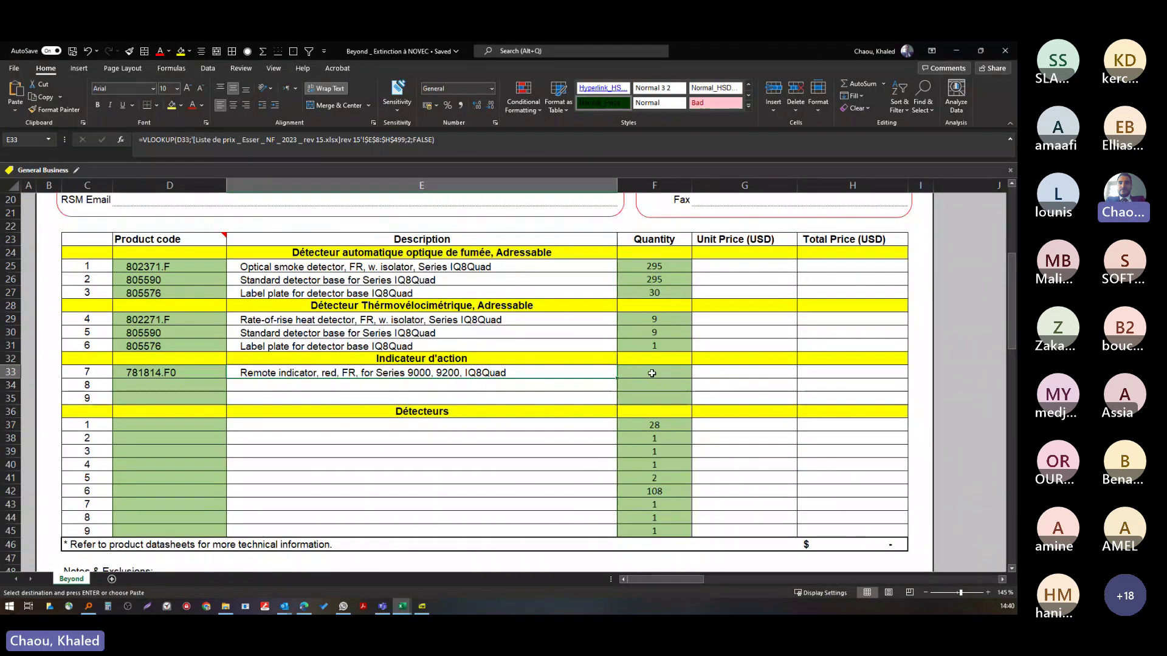
pyautogui.rightClick(651, 373)
pyautogui.click(698, 152)
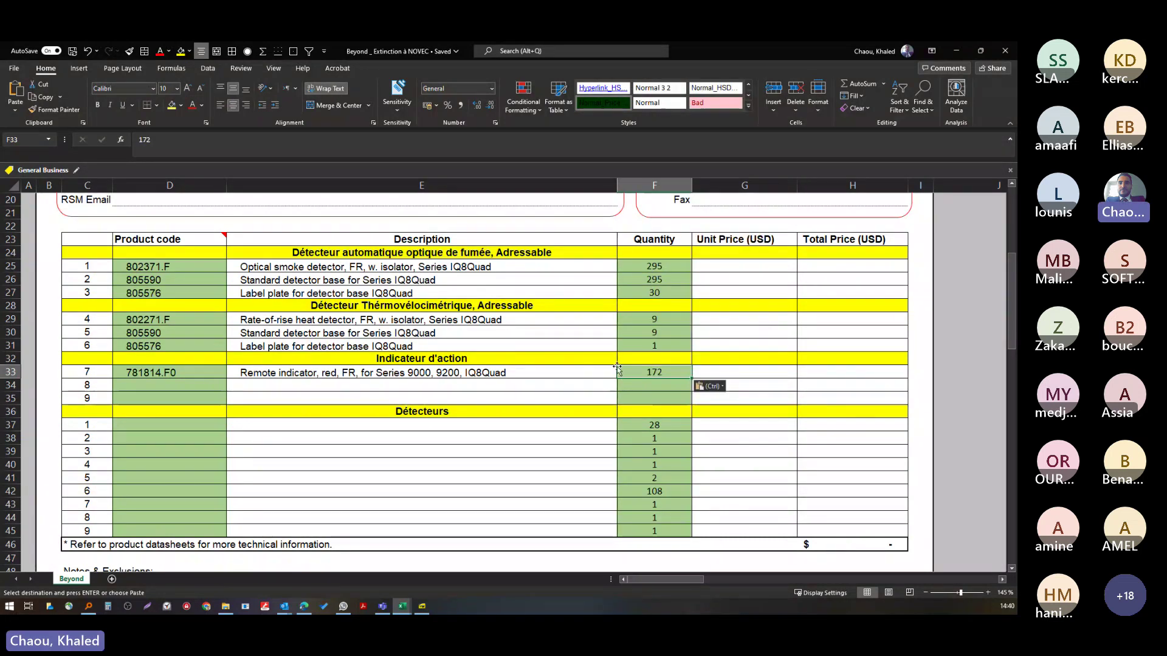
# - Delete the two empty rows numbered 8 and 9 below the remote indicator line
pyautogui.moveTo(10, 385); pyautogui.dragTo(11, 396)
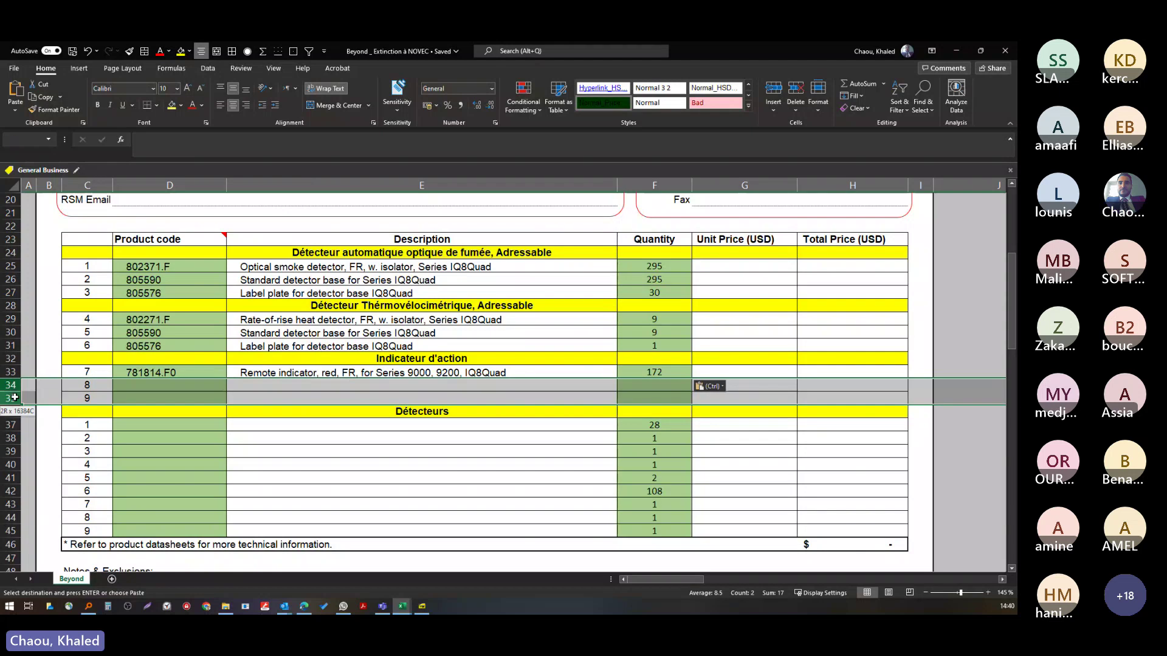
pyautogui.rightClick(11, 387)
pyautogui.click(67, 468)
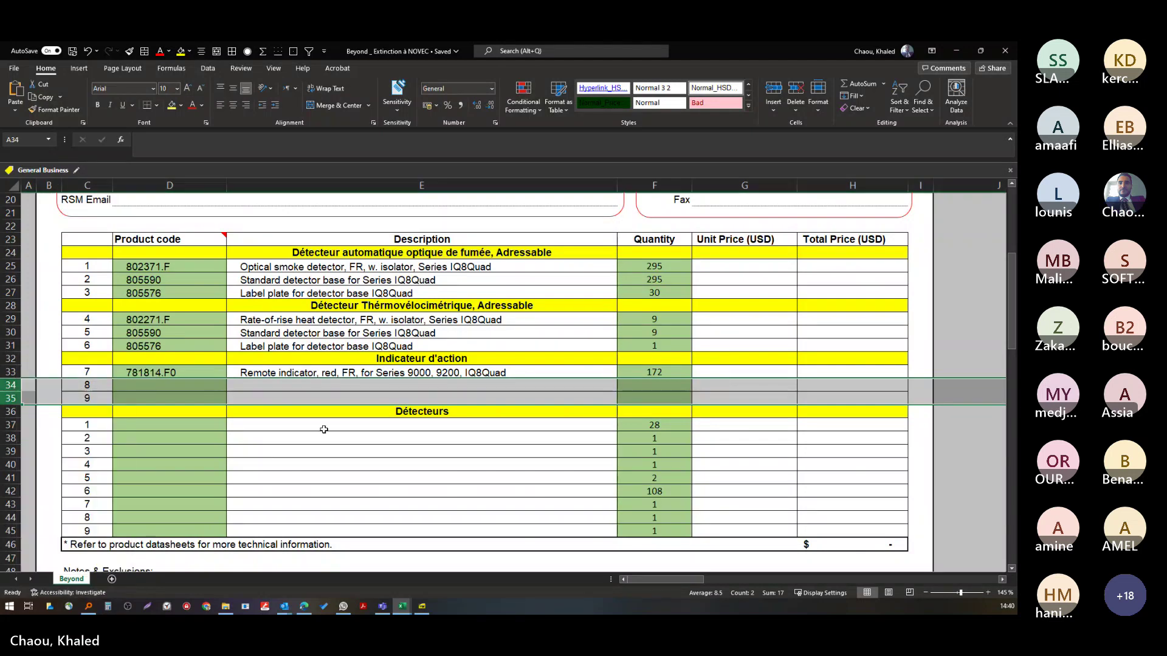
pyautogui.click(246, 415)
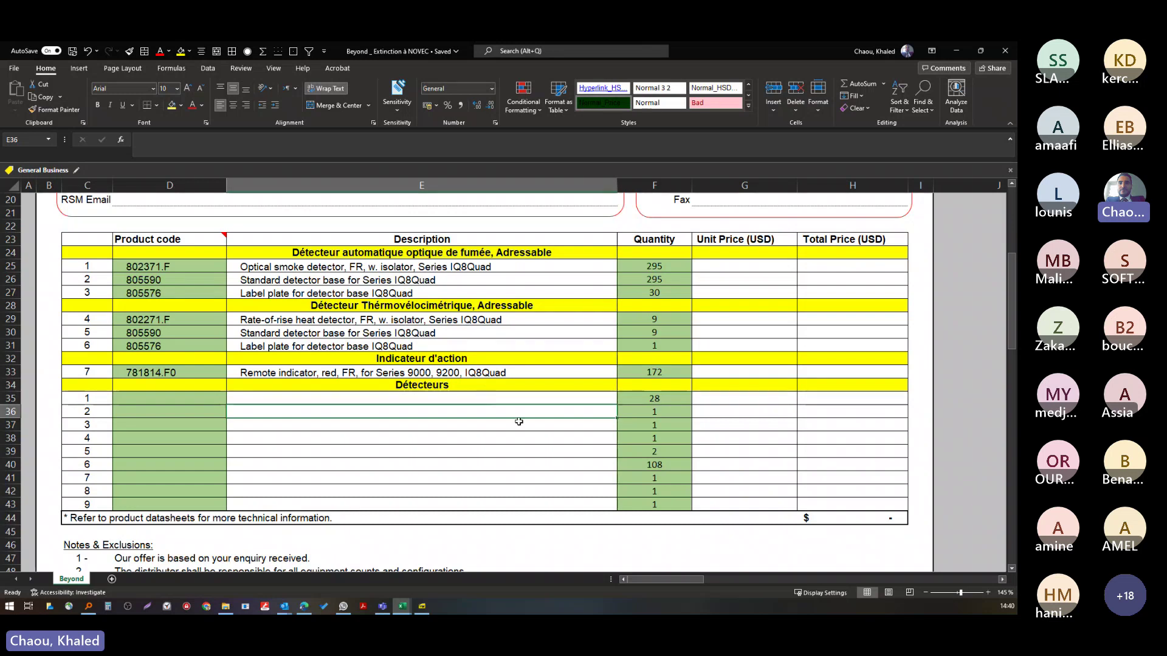
# - Centre the contents of the Unit Price and Total Price columns in the quotation table
pyautogui.click(815, 240)
pyautogui.moveTo(814, 240); pyautogui.dragTo(743, 504)
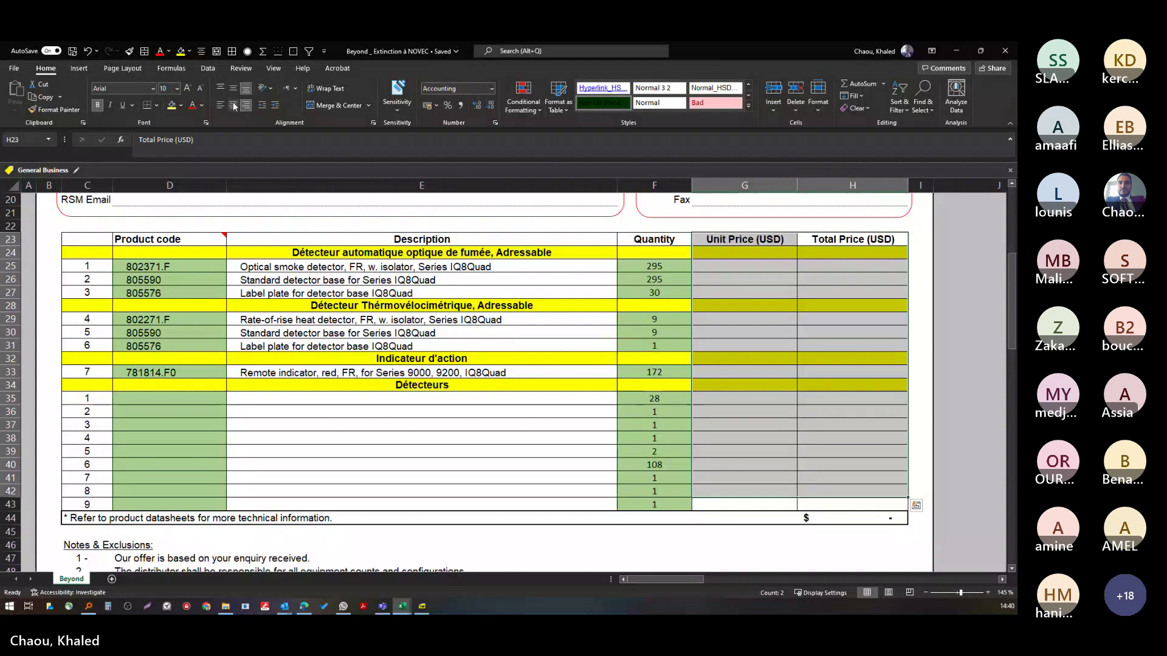
pyautogui.click(422, 293)
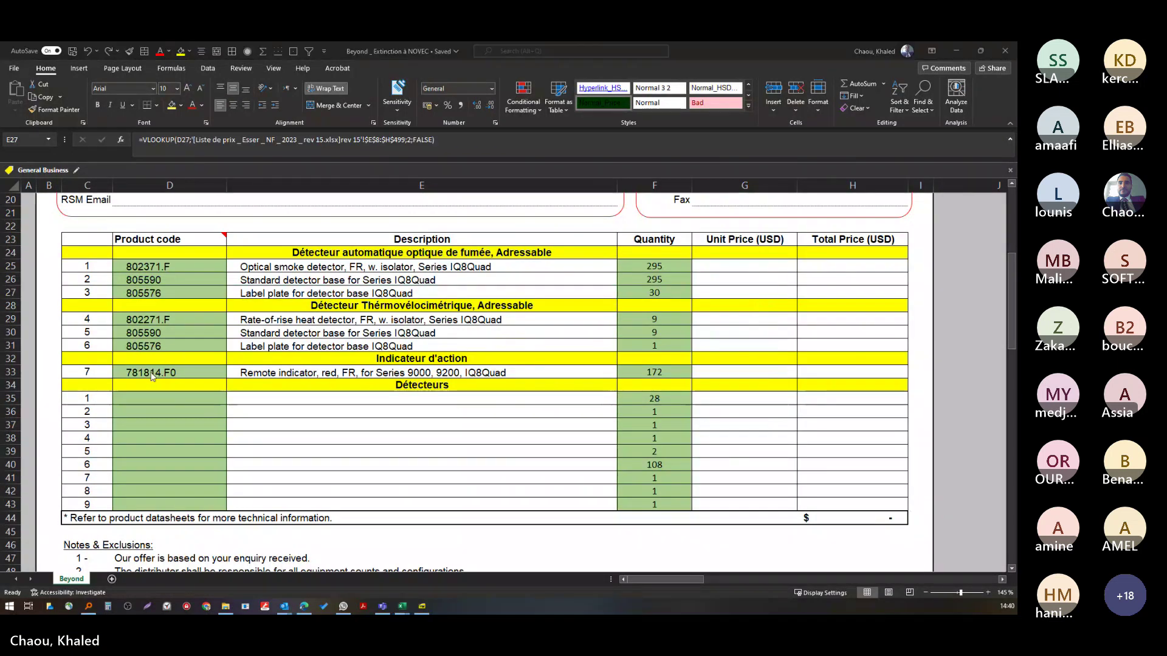
# - Replace the "Détecteurs" heading with the request's item title "Déclencheur manuel adressable à membrane réarmable"
pyautogui.hotkey('alt', 'Tab')
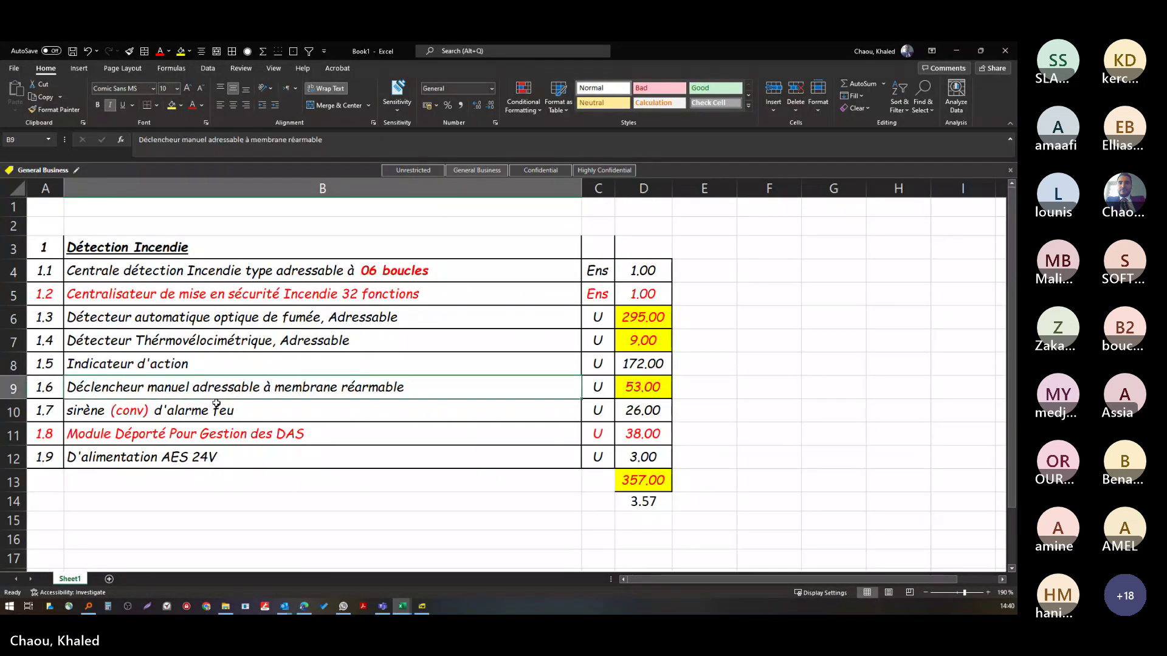
pyautogui.hotkey('alt', 'Tab')
pyautogui.click(383, 389)
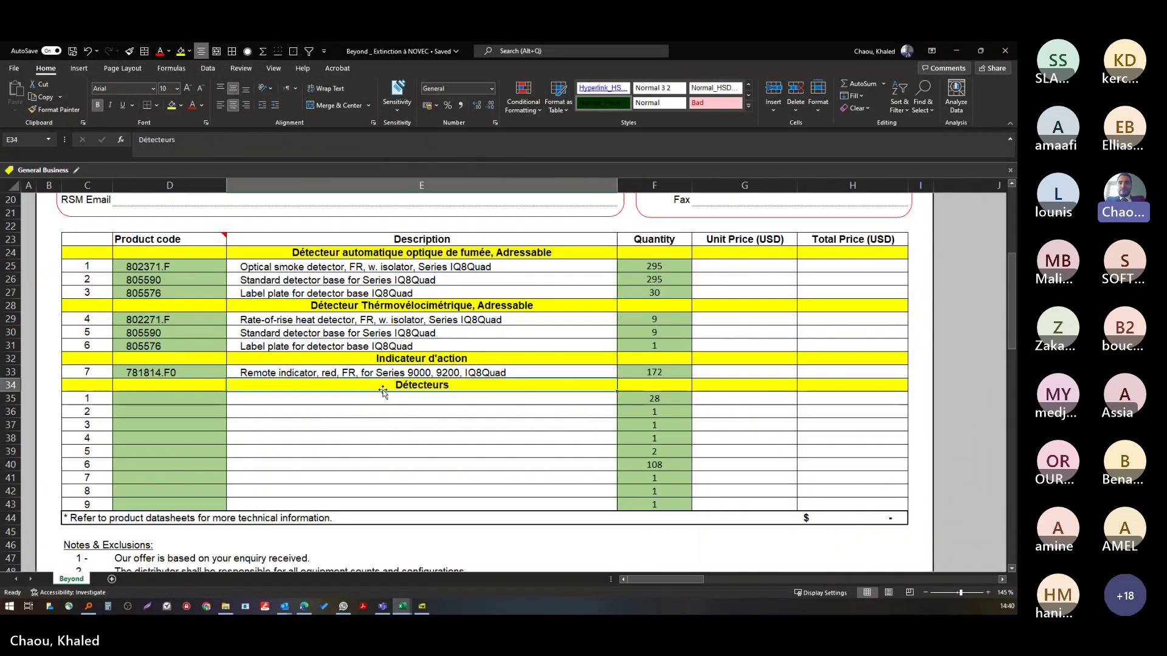
pyautogui.hotkey('alt', 'Tab')
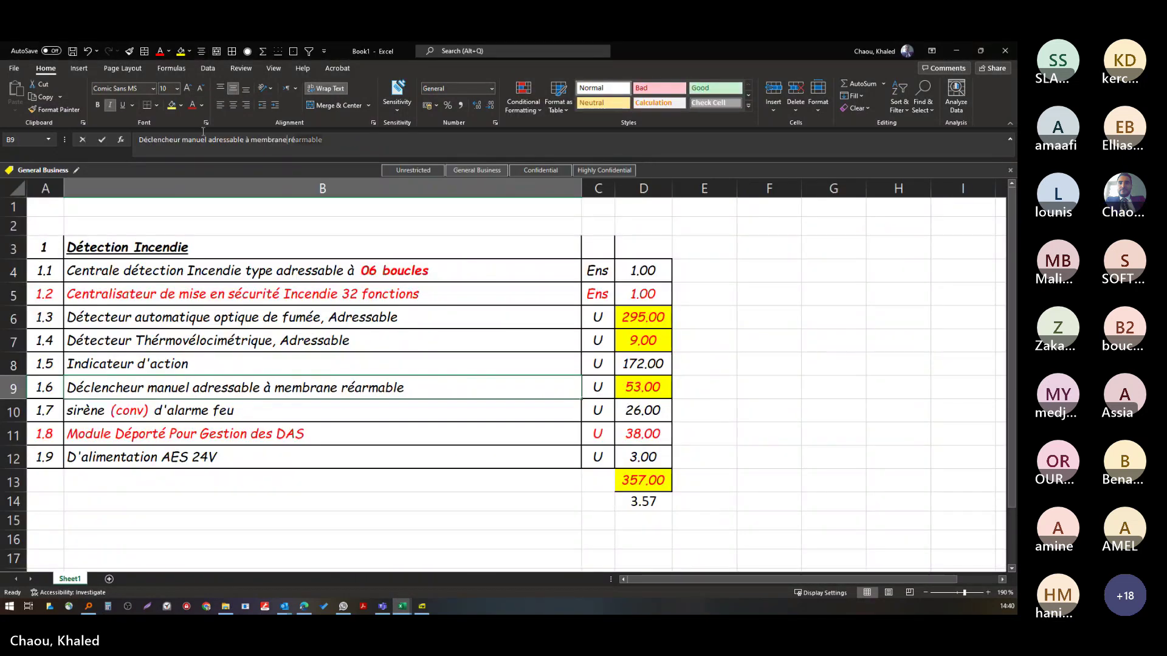
pyautogui.hotkey('alt', 'Tab')
pyautogui.doubleClick(398, 388)
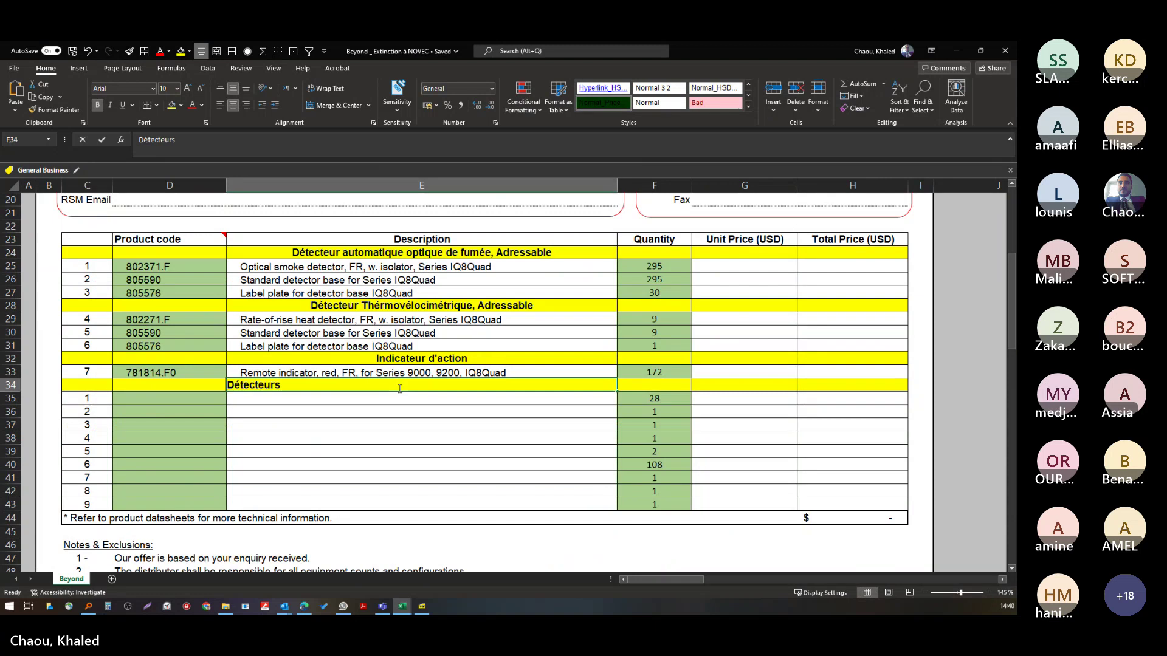
pyautogui.hotkey('ctrl', 'v')
pyautogui.press('Return')
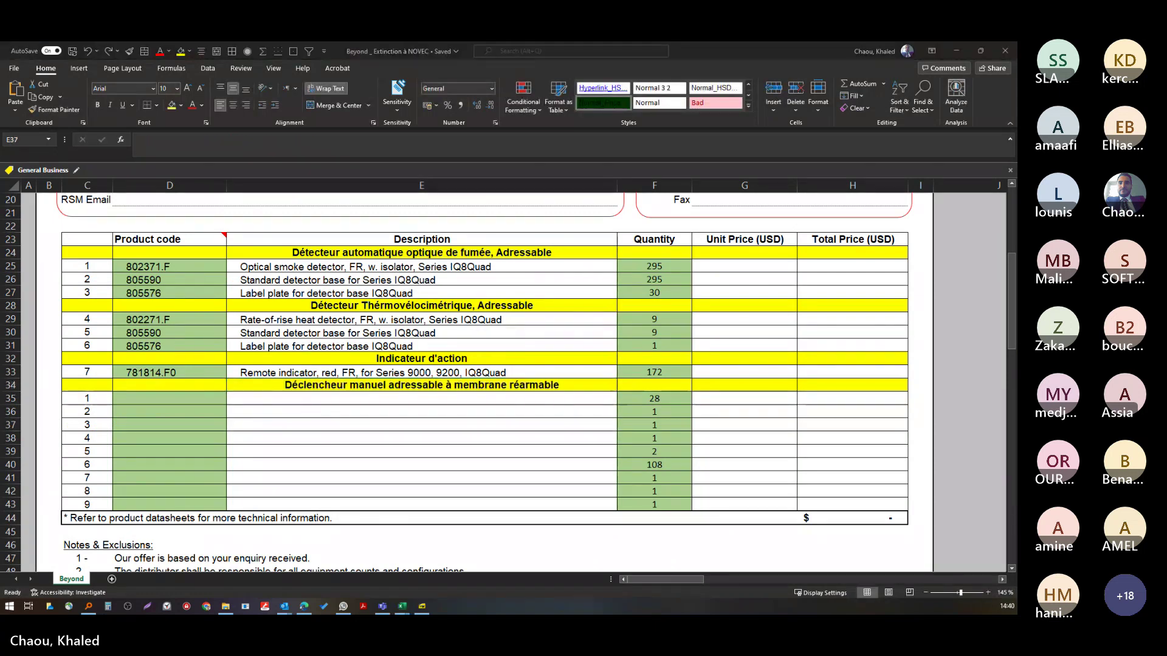
# - Compare the manual call points in the price list's BBG section and copy the code 804973.F0
pyautogui.hotkey('alt', 'Tab')
pyautogui.click(176, 392)
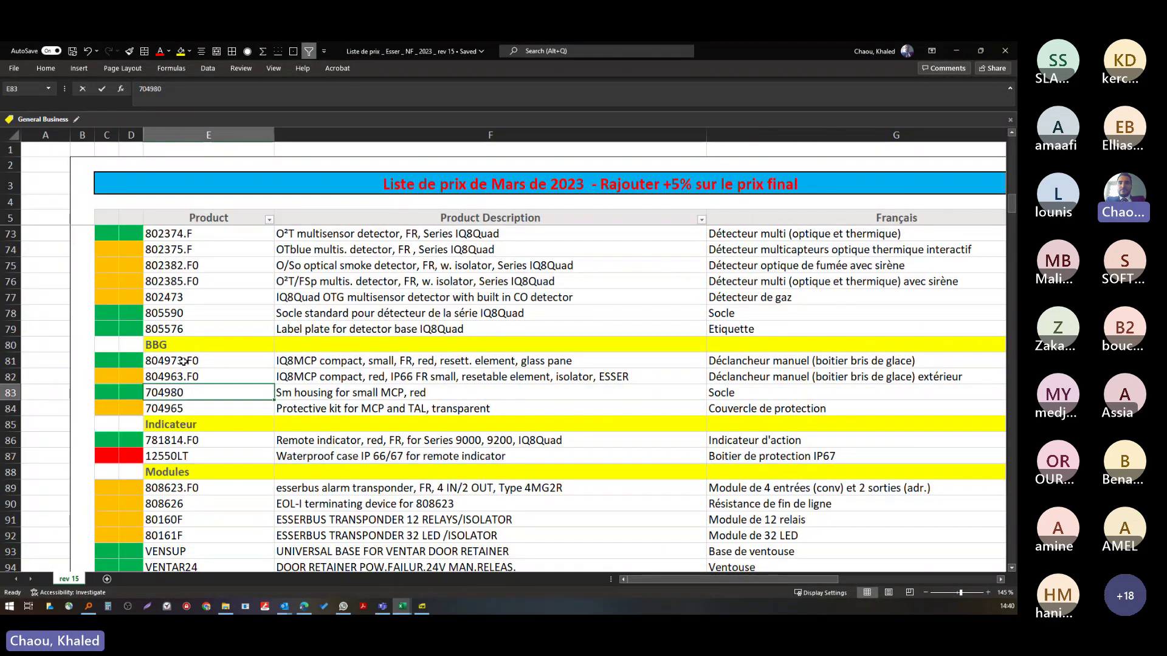
pyautogui.click(184, 361)
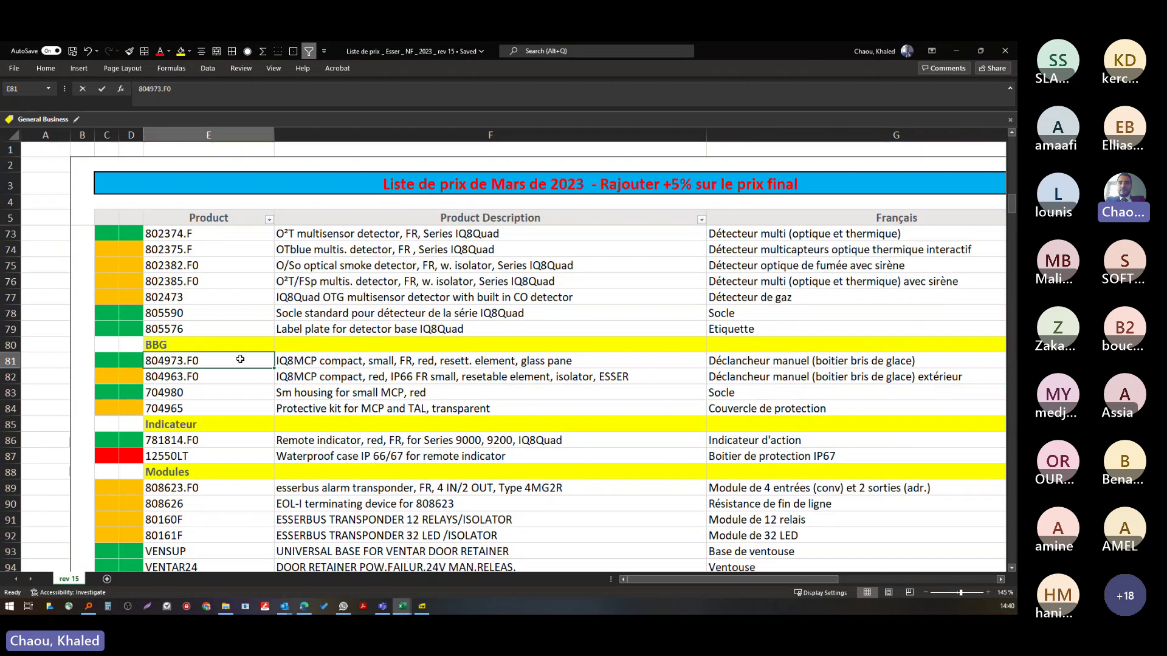
pyautogui.click(334, 362)
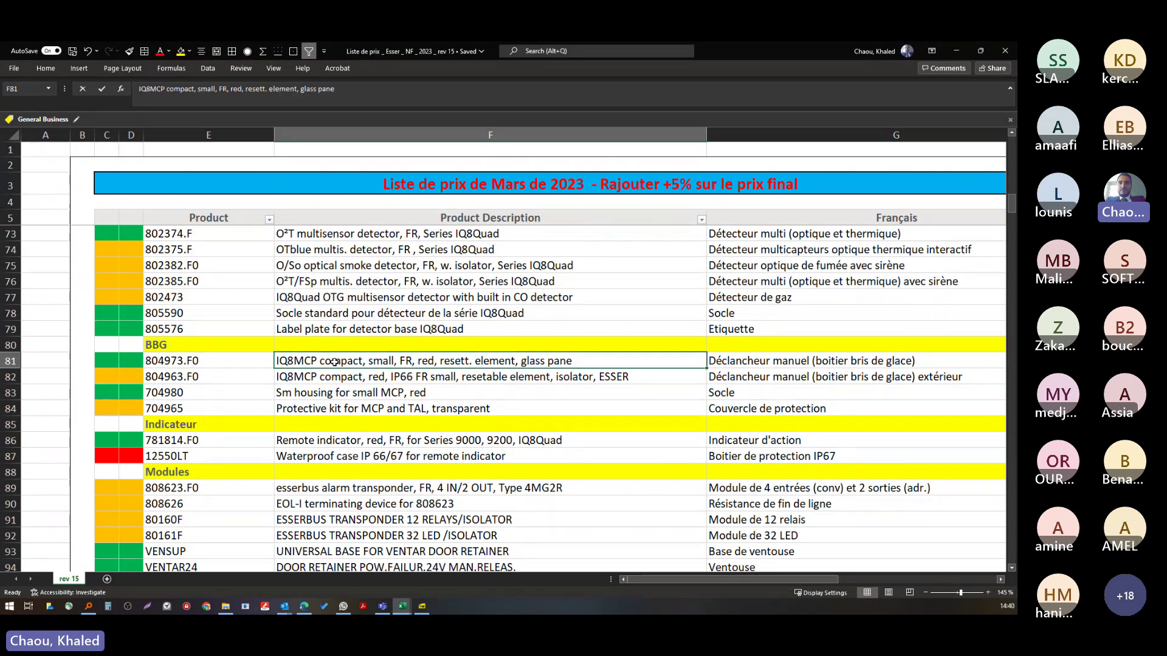
pyautogui.click(335, 377)
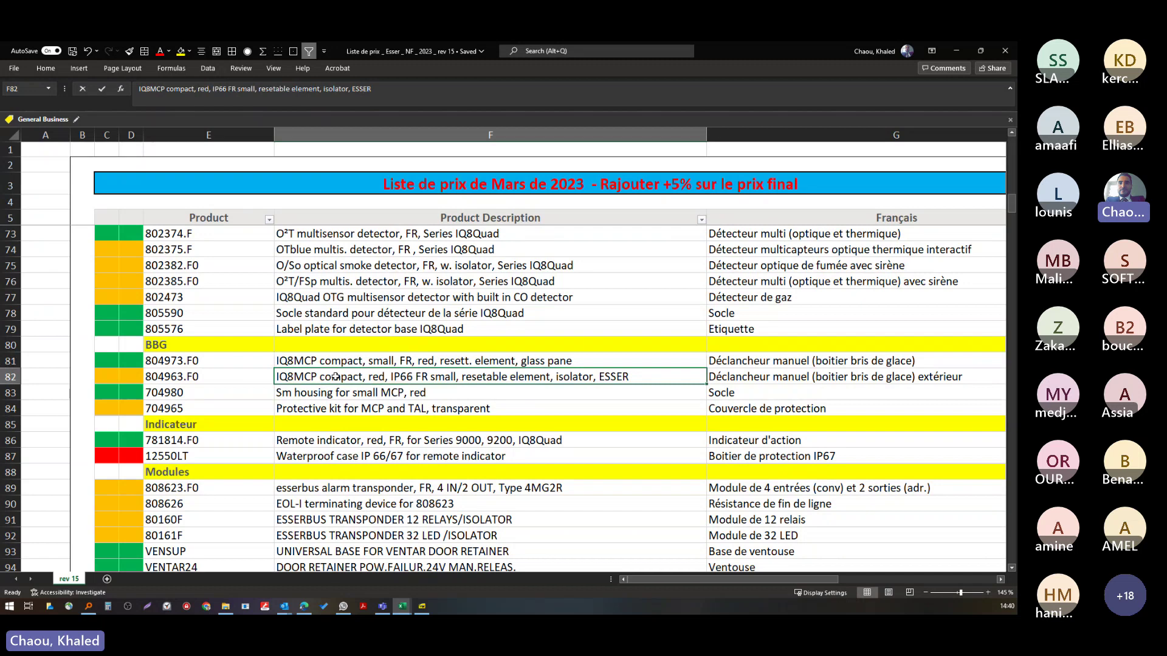
pyautogui.click(238, 364)
pyautogui.hotkey('ctrl', 'c')
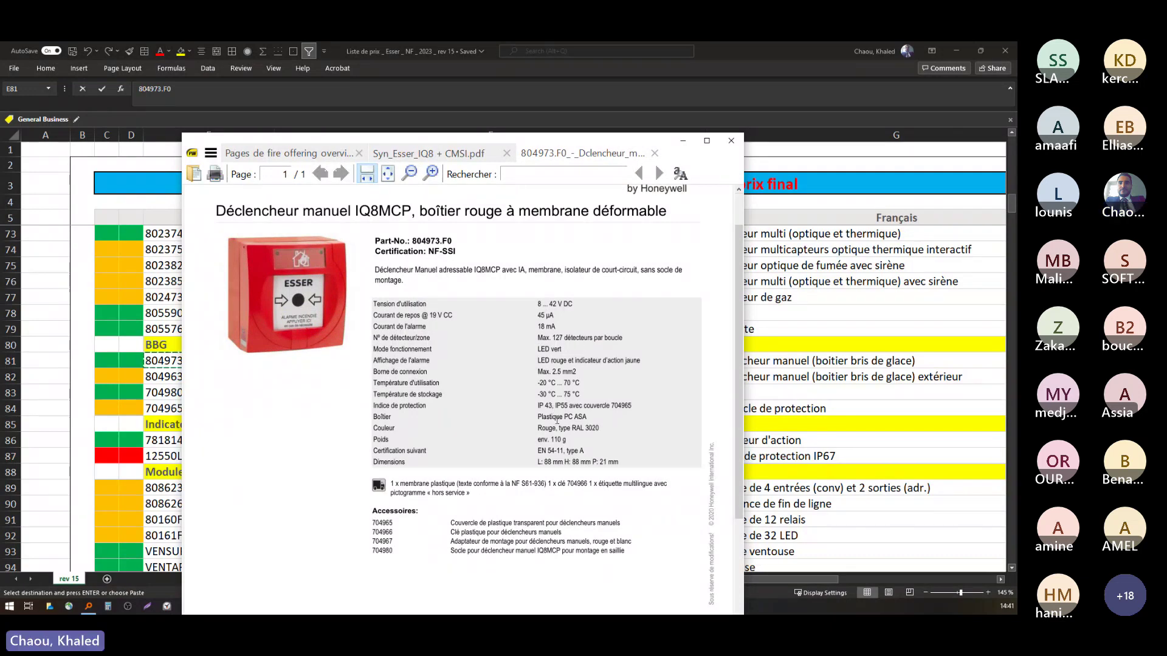
# - Enlarge and examine the datasheet of the manual call point 804973.F0, including its certification, protection rating and mounting base
pyautogui.click(707, 141)
pyautogui.hotkey('ctrl', '-')
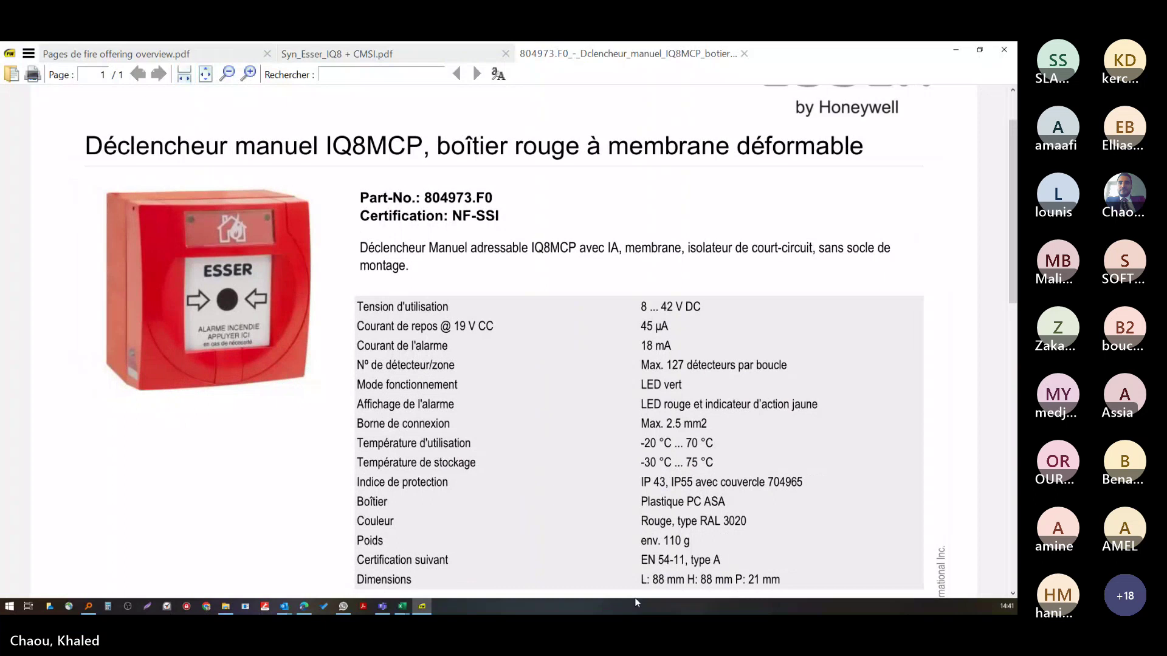
pyautogui.hotkey('alt', 'Tab')
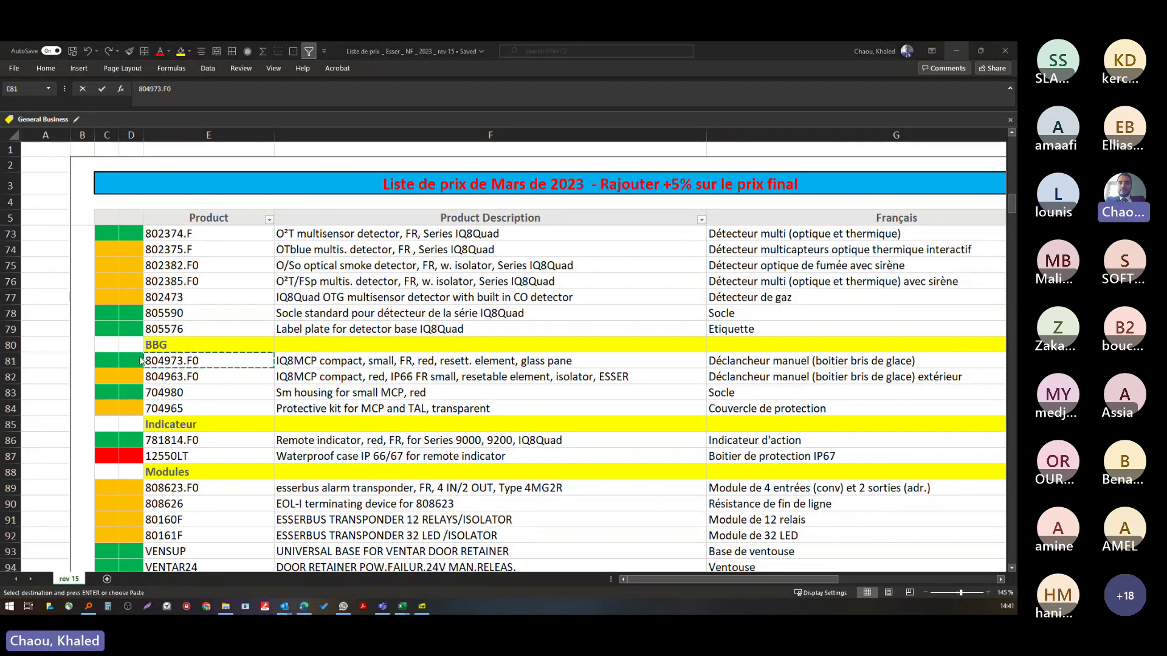
# - Paste 804973.F0 into line 1 of the manual call point section and copy the housing code 704980 into line 2
pyautogui.hotkey('alt', 'Tab')
pyautogui.click(192, 400)
pyautogui.hotkey('ctrl', 'v')
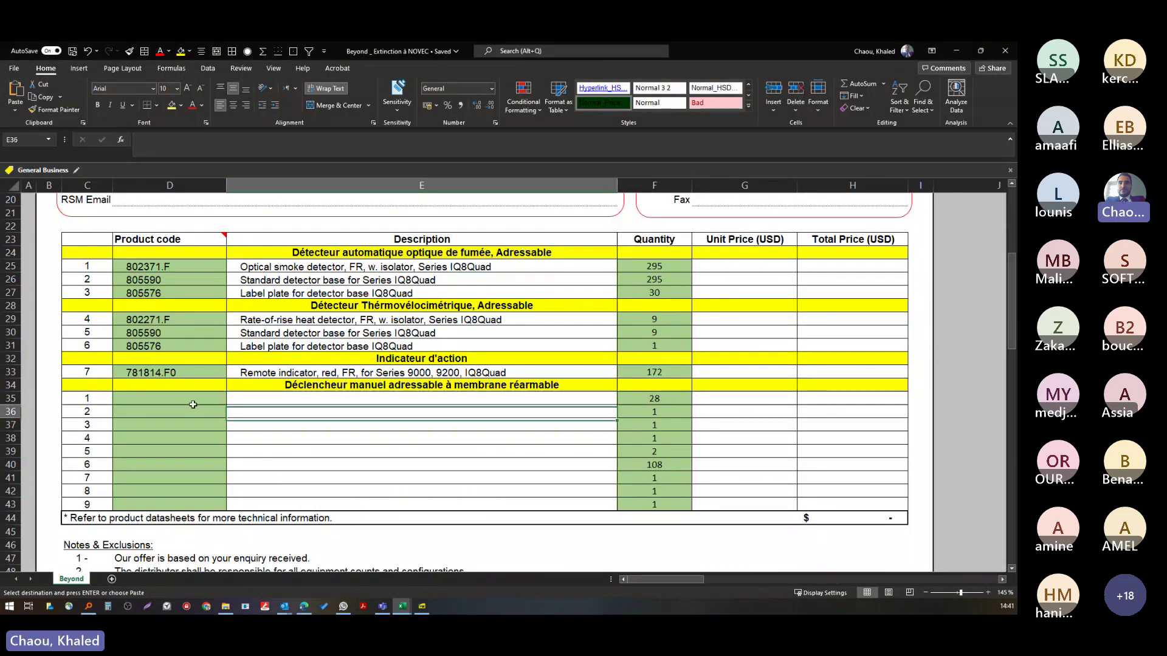
pyautogui.hotkey('alt', 'Tab')
pyautogui.click(233, 384)
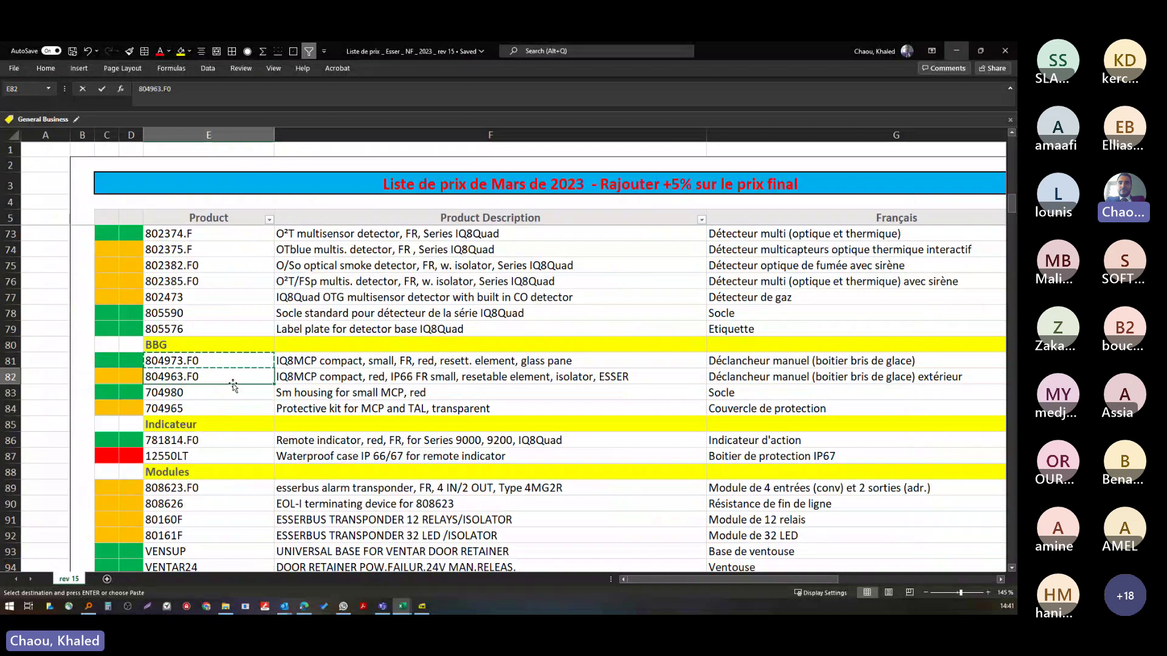
pyautogui.hotkey('alt', 'Tab')
pyautogui.click(213, 415)
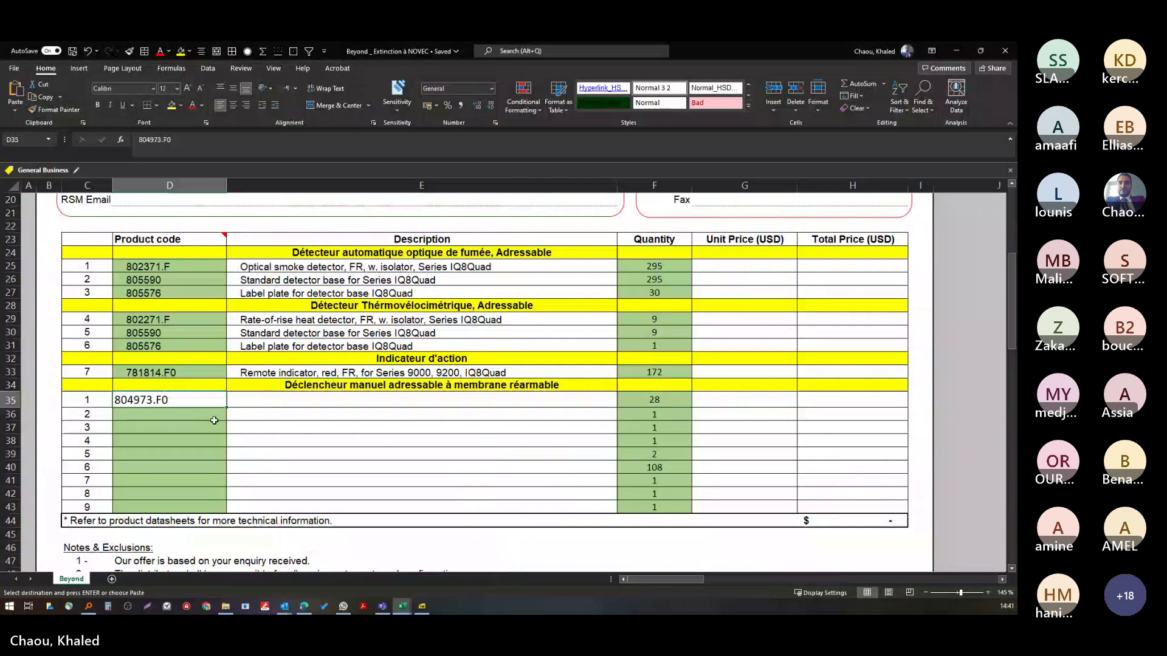
pyautogui.hotkey('ctrl', 'v')
# - Match the formatting of codes 804973.F0 and 704980 to the codes above, and recheck the call point's datasheet
pyautogui.click(169, 280)
pyautogui.click(55, 109)
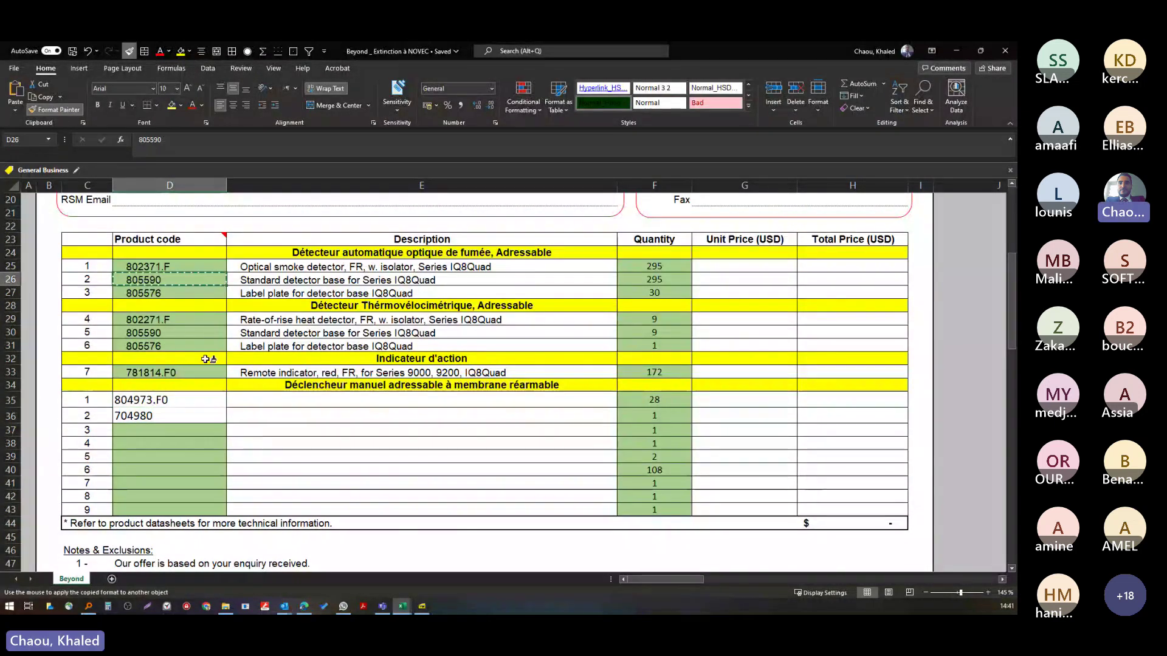
pyautogui.moveTo(183, 400); pyautogui.dragTo(192, 428)
pyautogui.click(196, 461)
pyautogui.hotkey('alt', 'Tab')
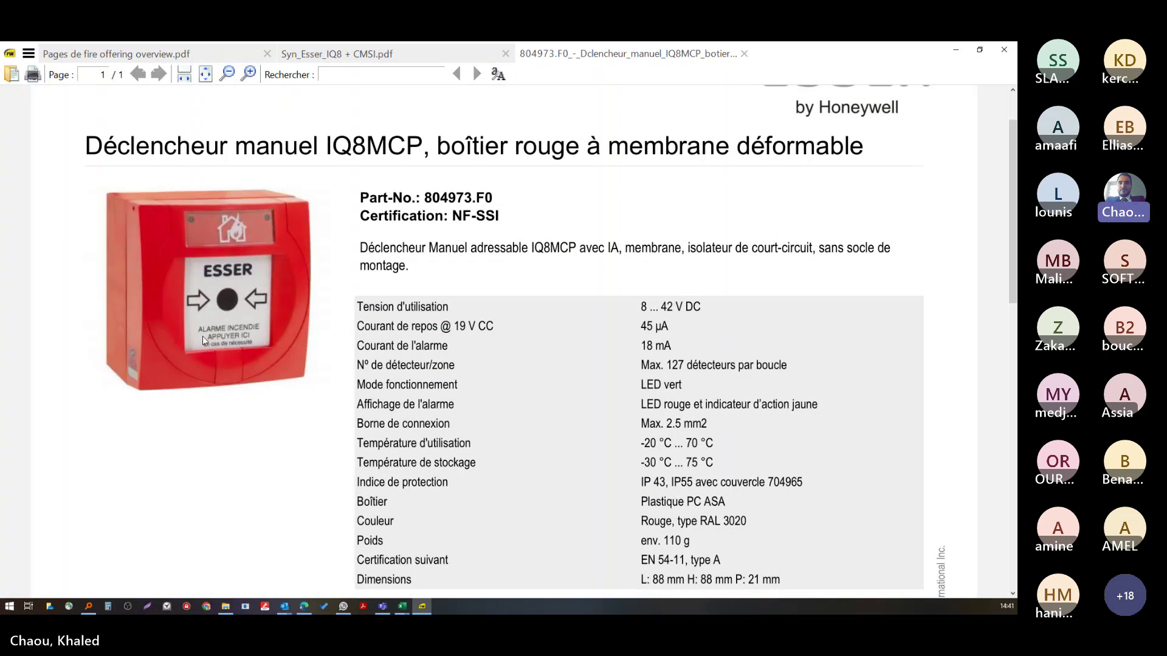
pyautogui.click(954, 51)
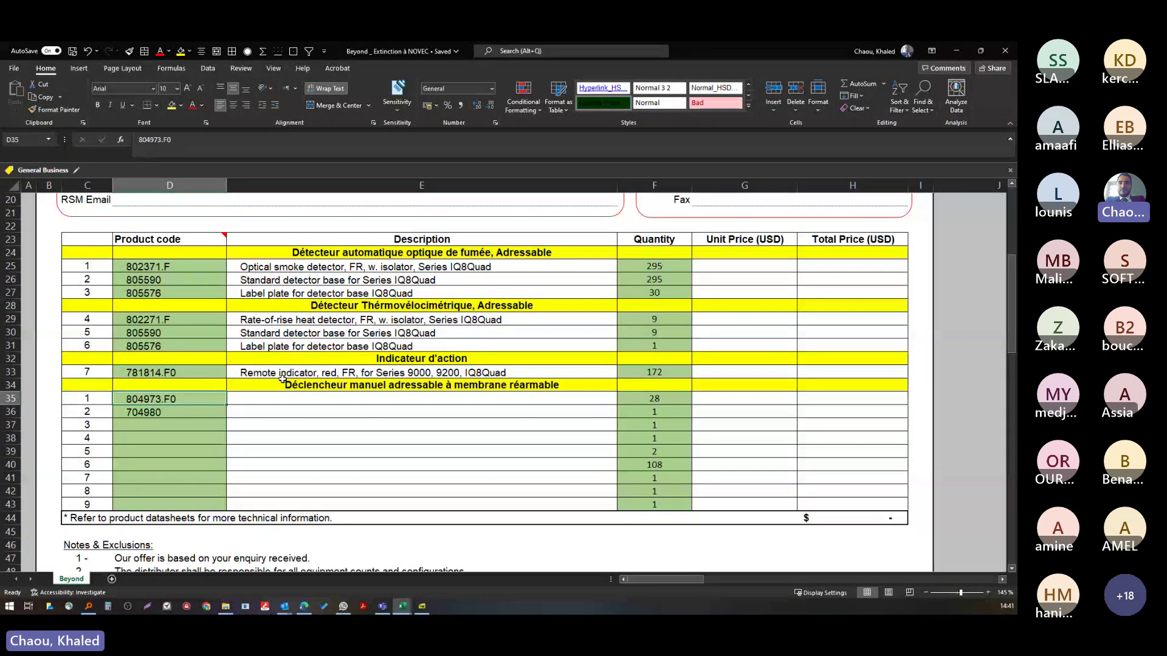
# - Copy the description lookup formula to the manual call point and housing lines, clearing the extra copy in line 3
pyautogui.click(303, 399)
pyautogui.hotkey('ctrl', 'v')
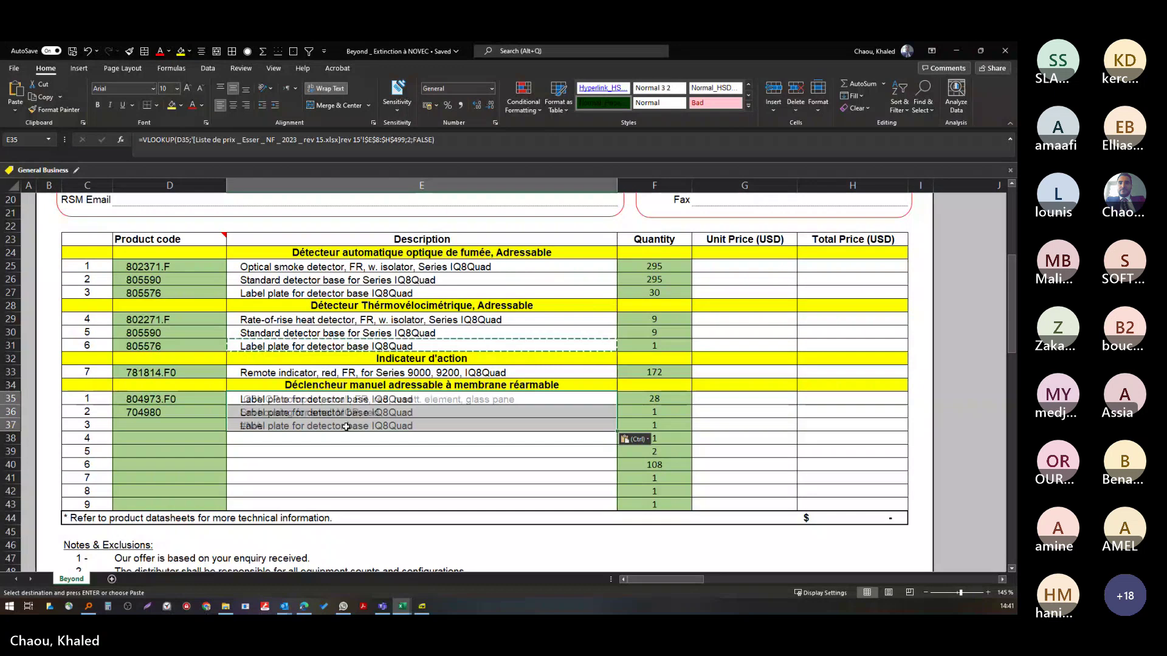
pyautogui.click(344, 428)
pyautogui.press('Delete')
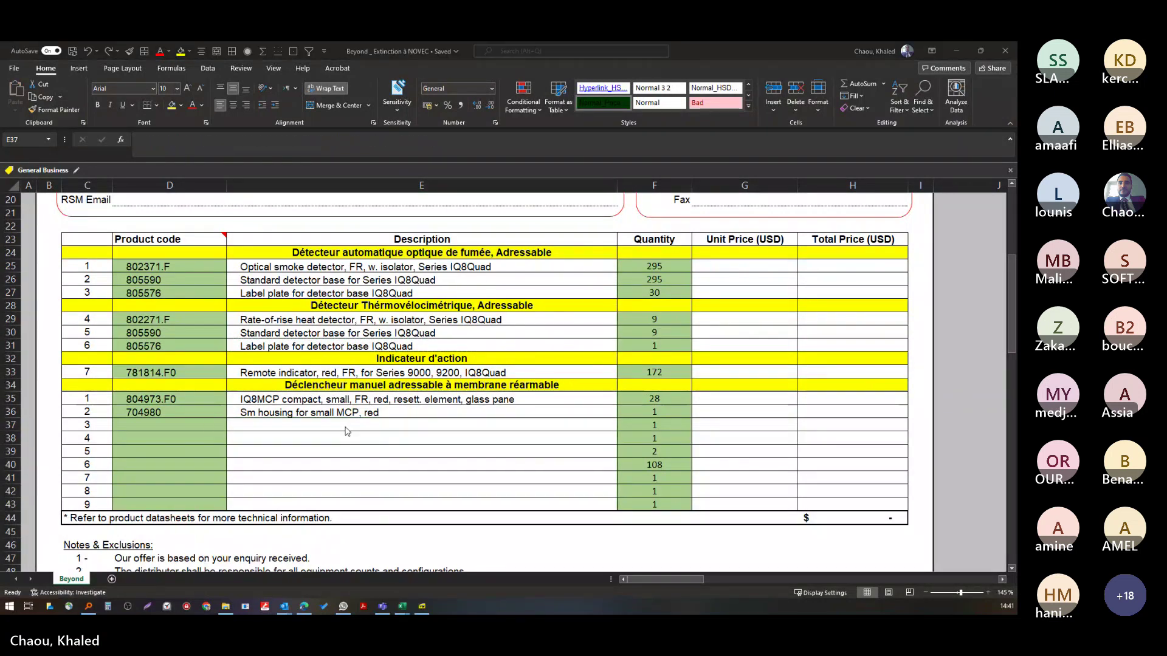
# - Copy the requested manual call point quantity, 53, into the offer for both the call point 804973.F0 and the housing 704980
pyautogui.hotkey('alt', 'Tab')
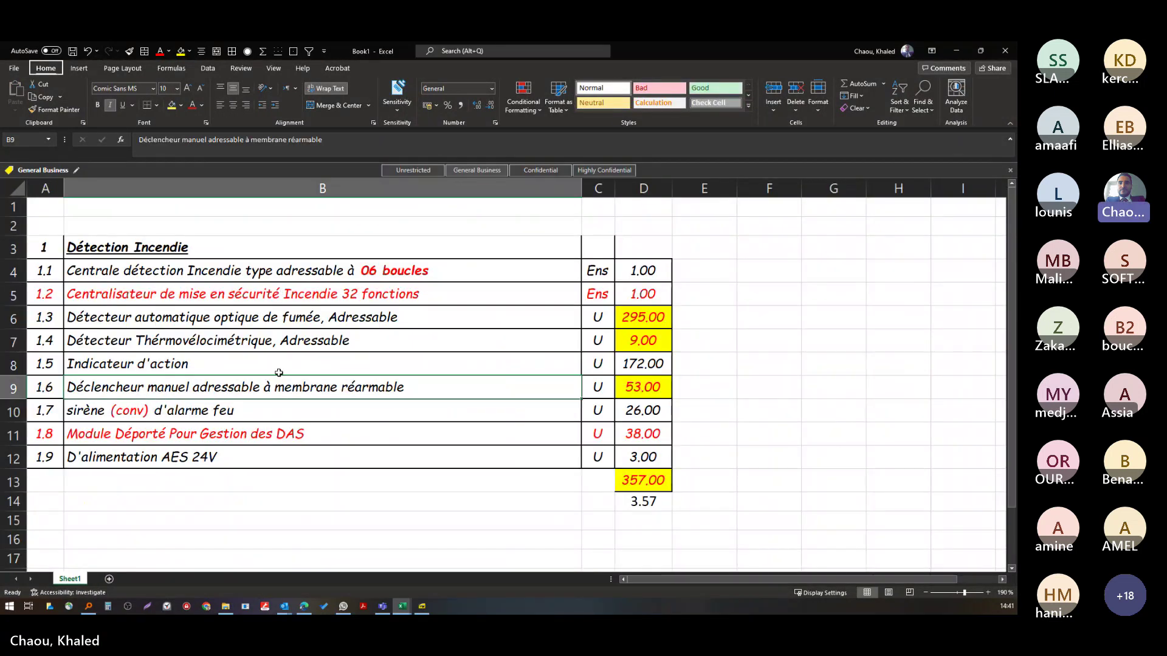
pyautogui.press('Up')
pyautogui.hotkey('alt', 'Tab')
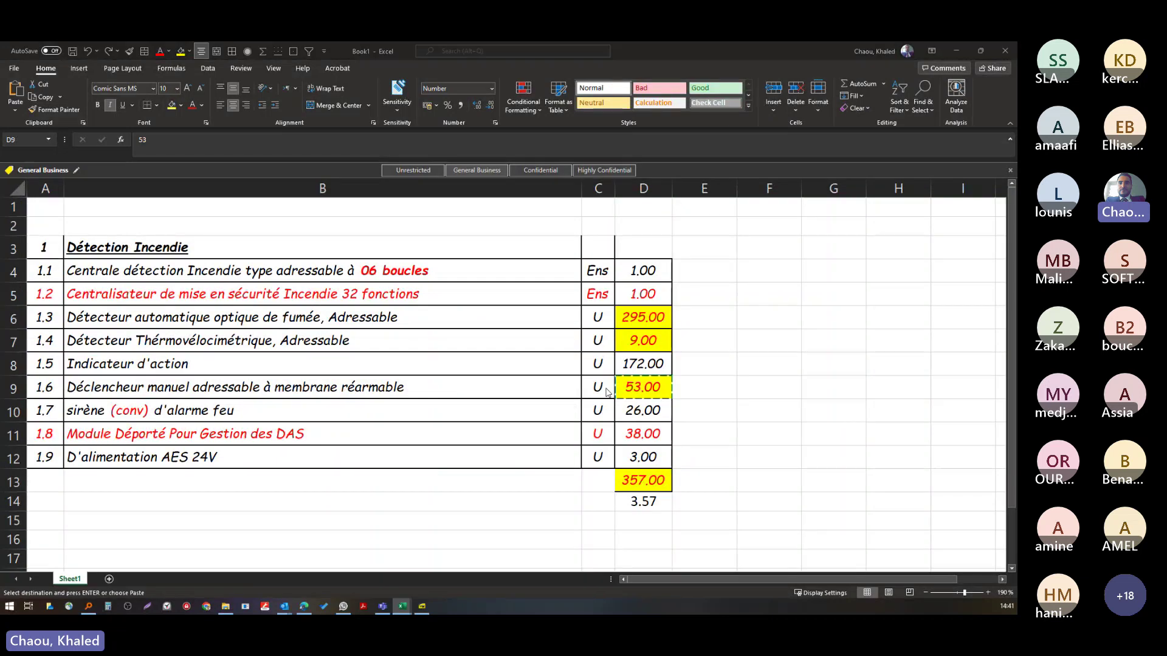
pyautogui.hotkey('shift', 'Down')
pyautogui.rightClick(664, 398)
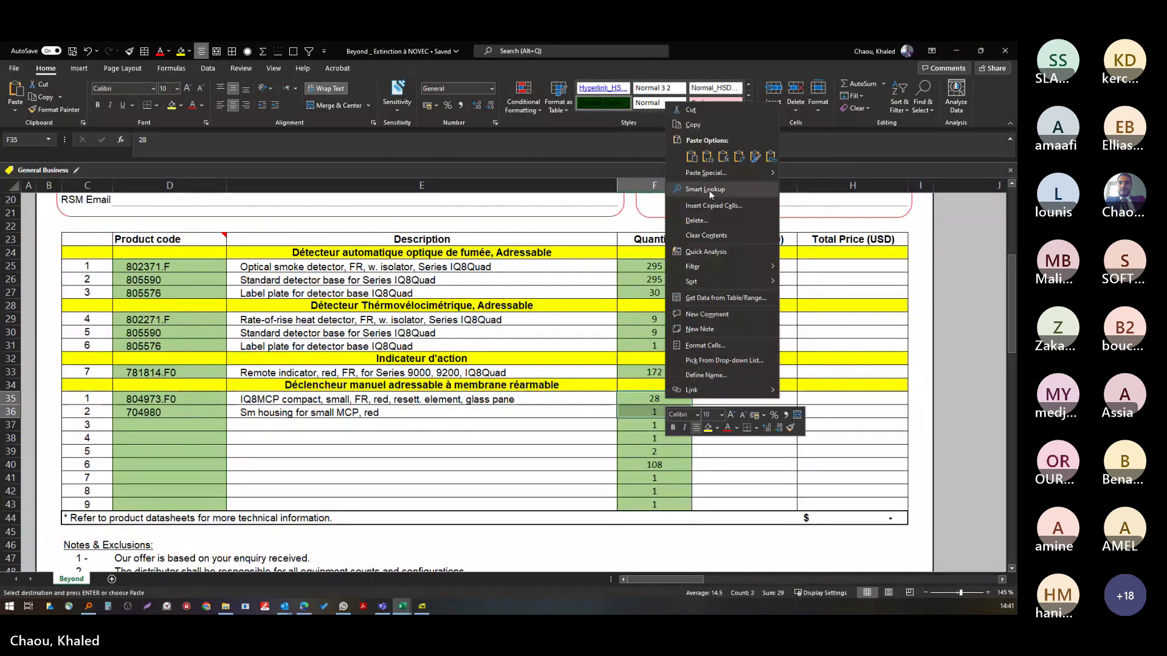
pyautogui.press('Escape')
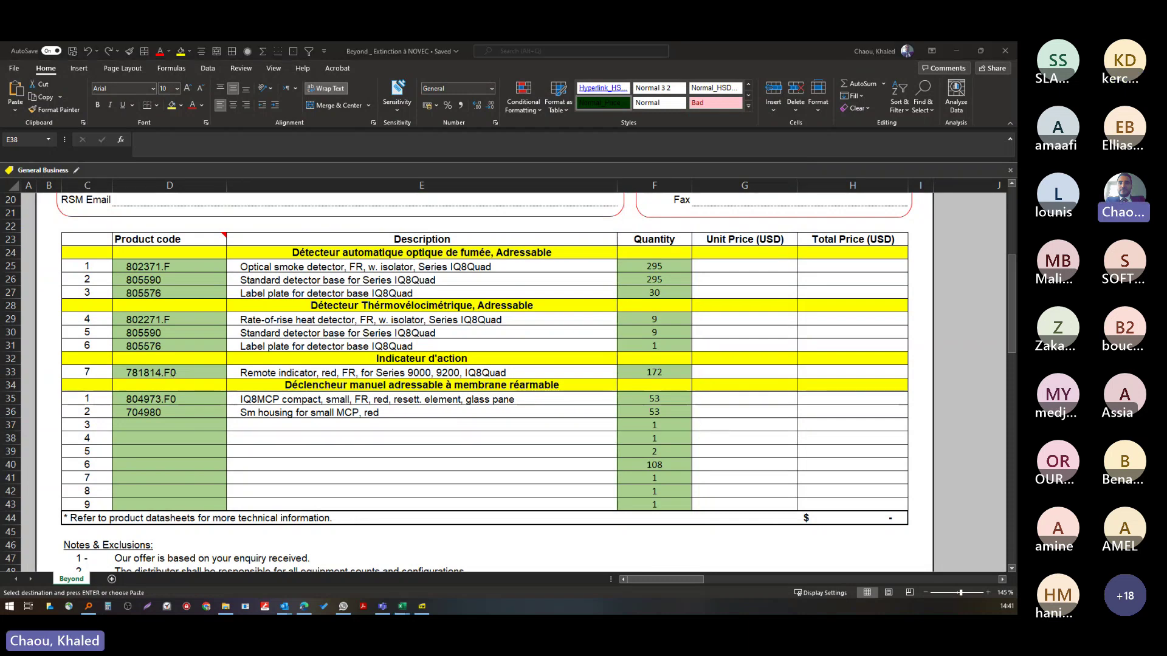
# - Check the next item in the customer's request and copy the manual call point section header onto row 37 of the offer
pyautogui.hotkey('alt', 'Tab')
pyautogui.click(212, 364)
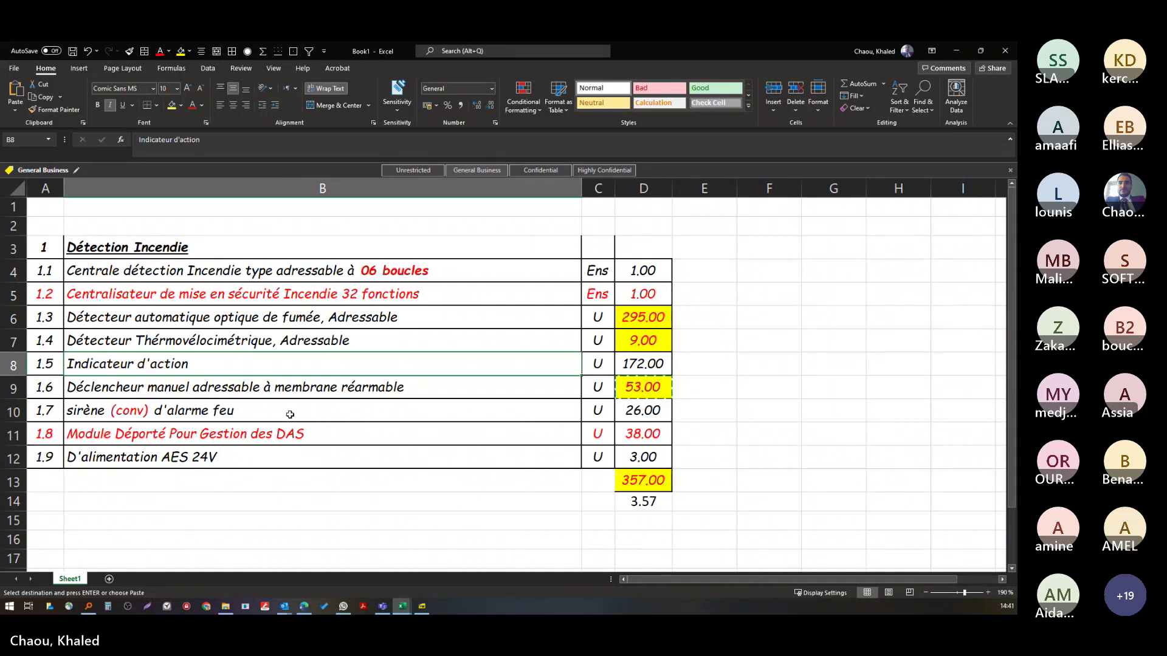
pyautogui.click(113, 411)
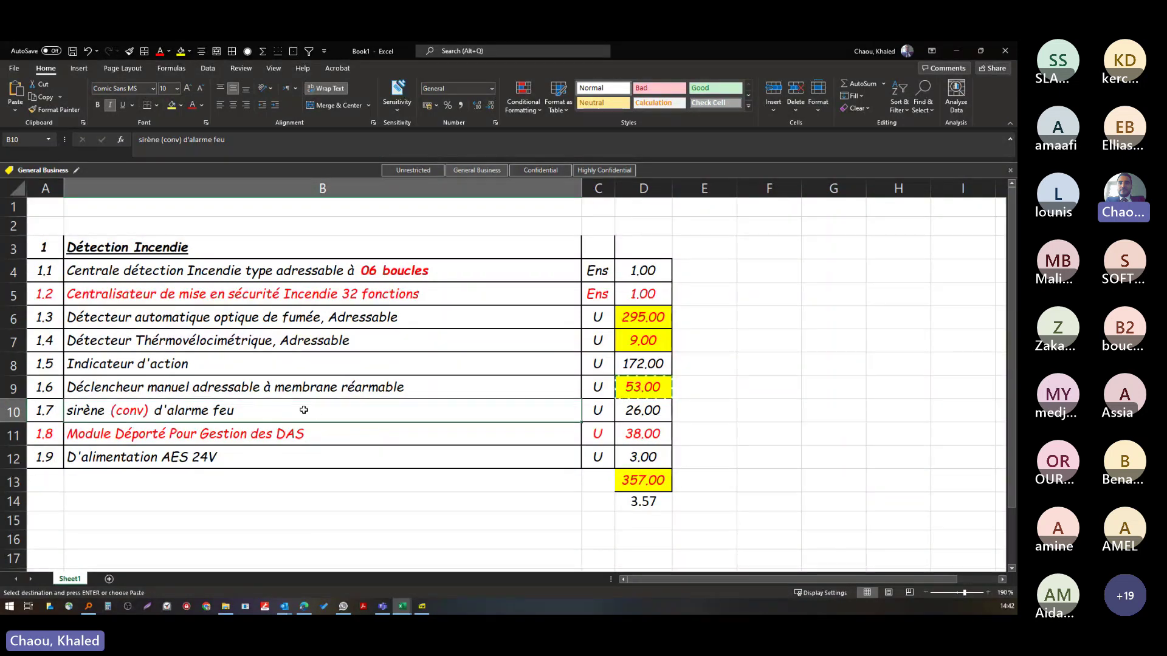
pyautogui.hotkey('alt', 'Tab')
pyautogui.moveTo(91, 387); pyautogui.dragTo(851, 386)
pyautogui.hotkey('ctrl', 'c')
pyautogui.click(99, 424)
pyautogui.hotkey('ctrl', 'v')
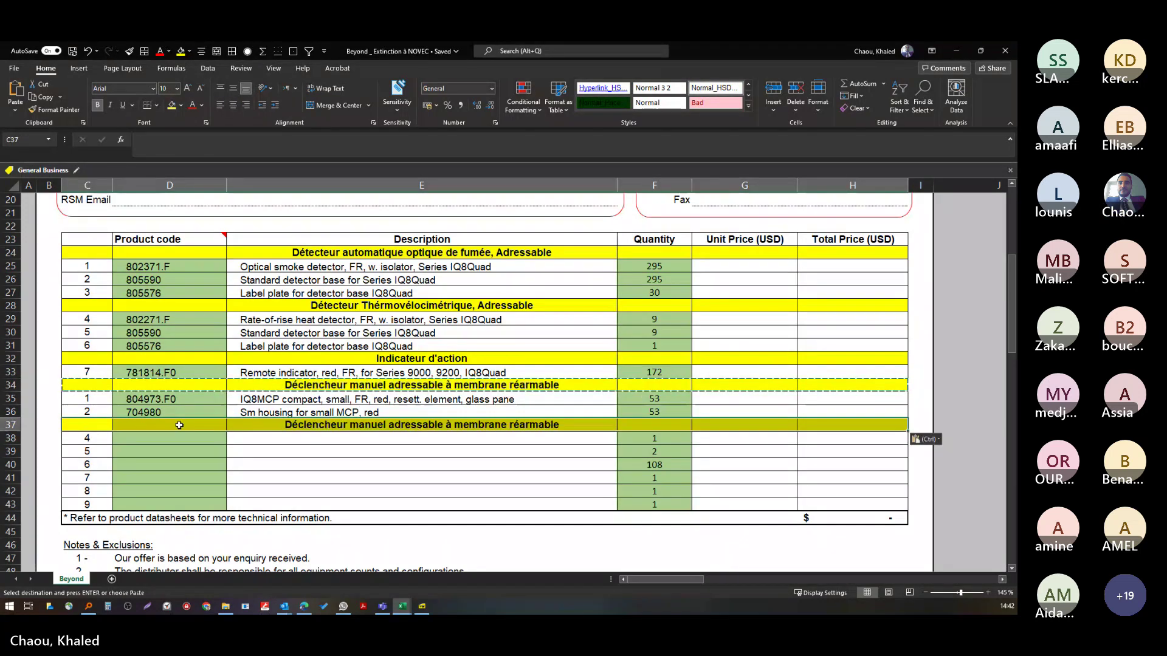
# - Replace the copied header's text with the request's item title "sirène (conv) d'alarme feu"
pyautogui.hotkey('alt', 'Tab')
pyautogui.doubleClick(189, 410)
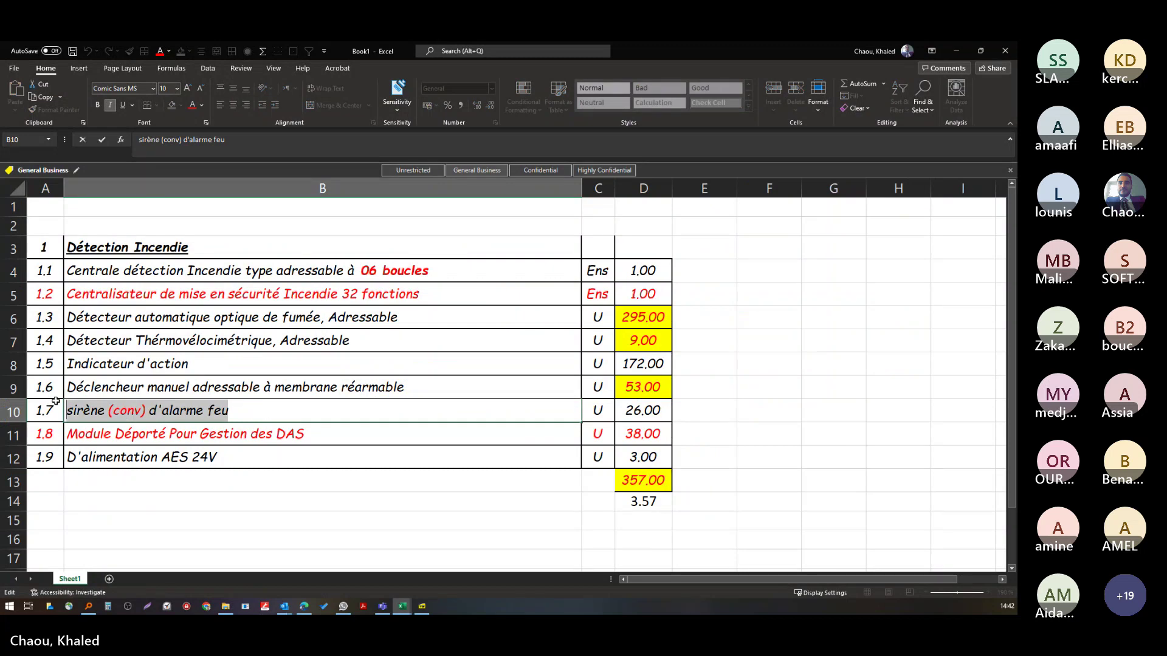
pyautogui.hotkey('alt', 'Tab')
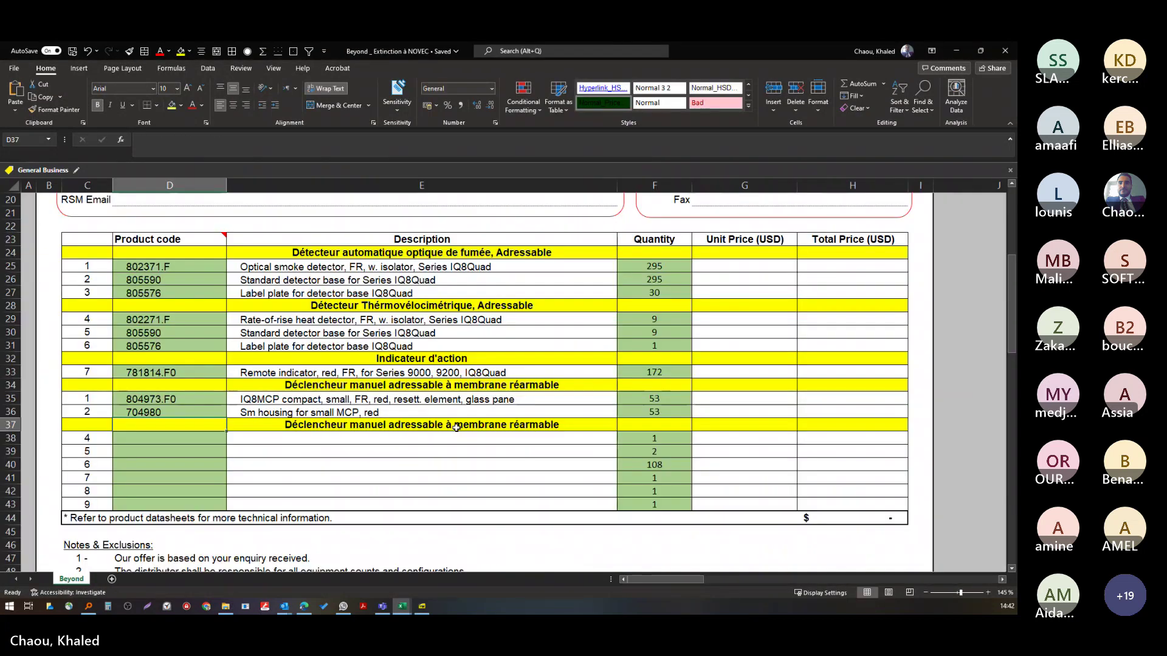
pyautogui.doubleClick(360, 424)
pyautogui.hotkey('ctrl', 'v')
pyautogui.click(360, 464)
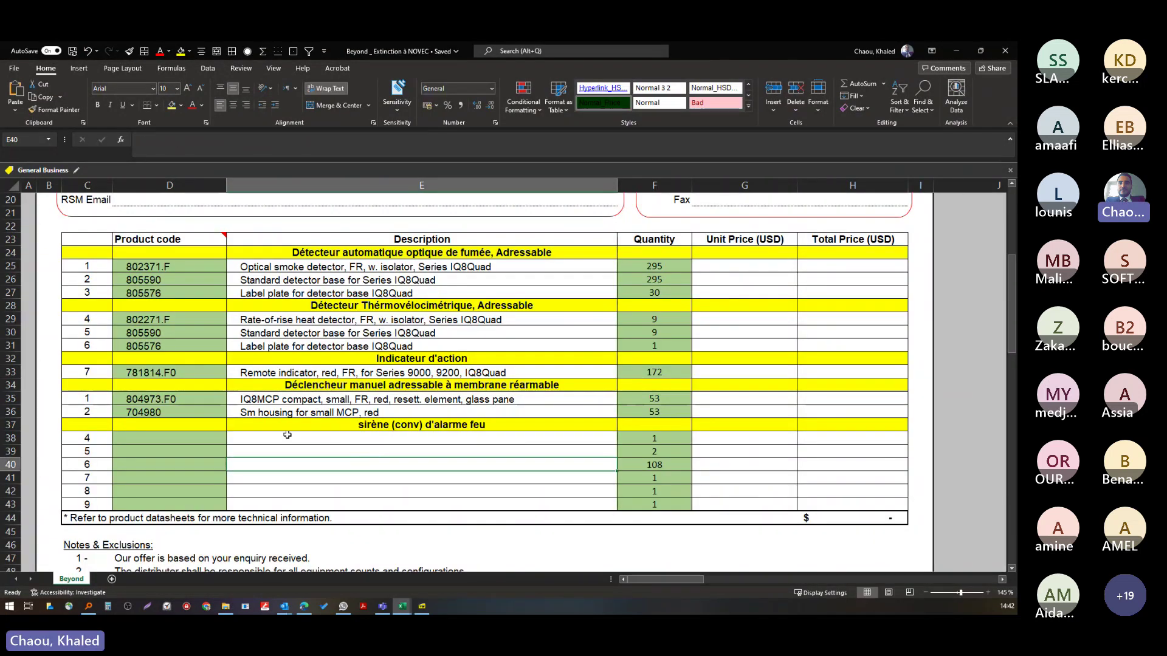
pyautogui.hotkey('ctrl', 'z')
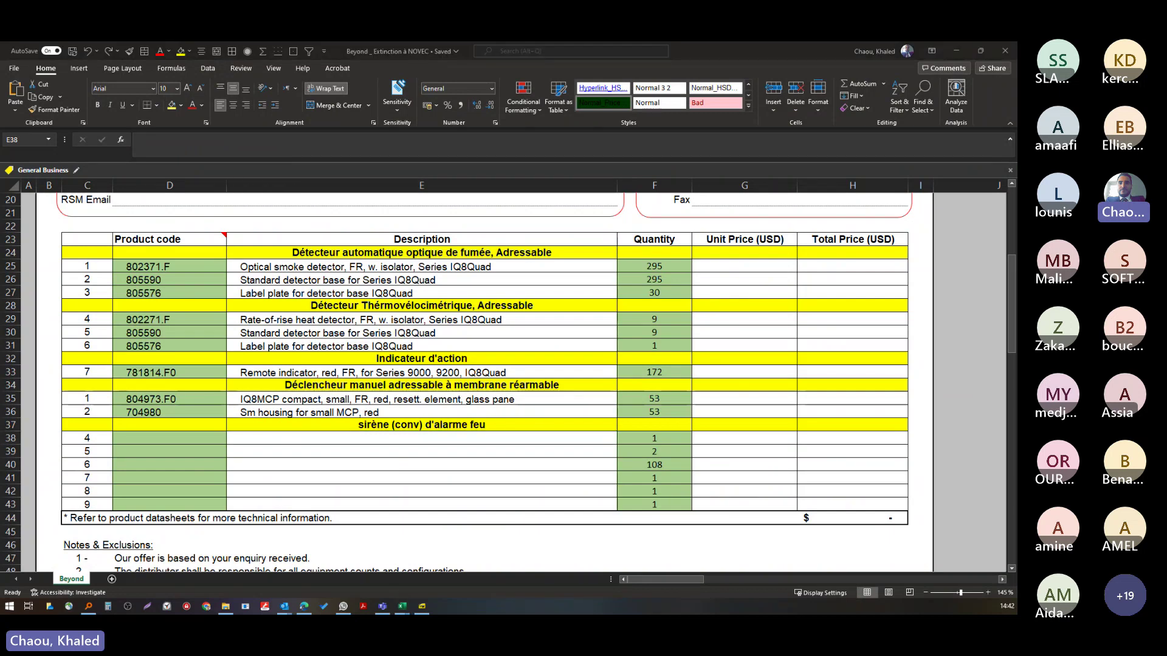
# - Find the Sirènes section in the price list and compare the sounders 80400F, 80401F and 80420F
pyautogui.hotkey('alt', 'Tab')
pyautogui.scroll(-5, 208, 386)
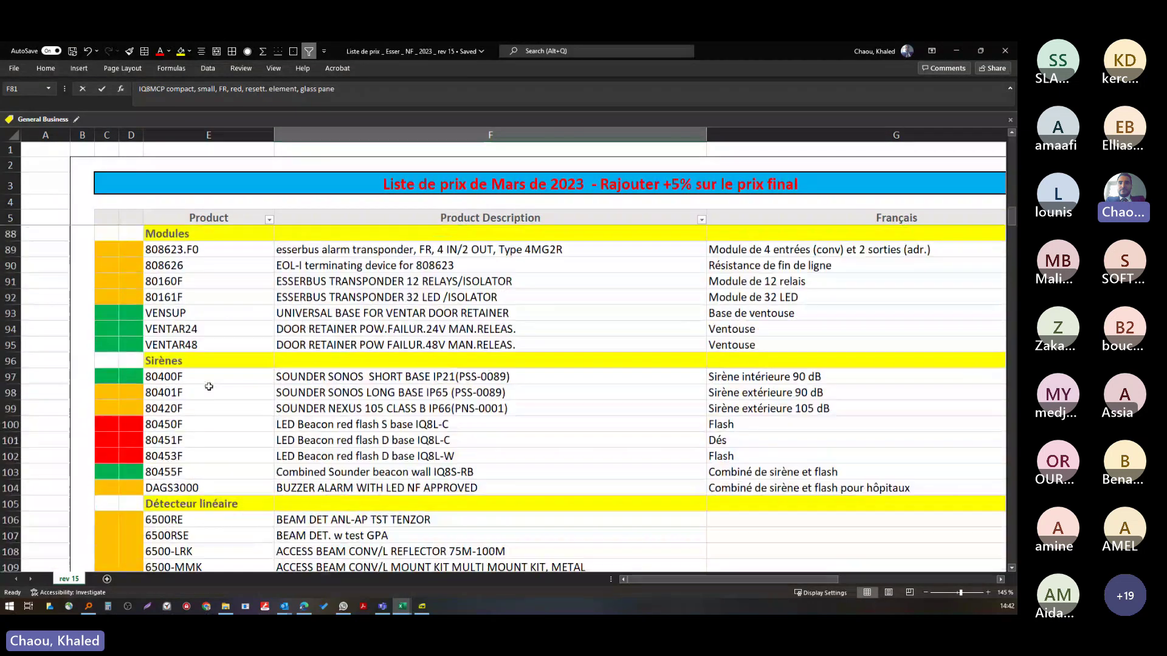
pyautogui.click(209, 388)
pyautogui.moveTo(228, 379); pyautogui.dragTo(329, 410)
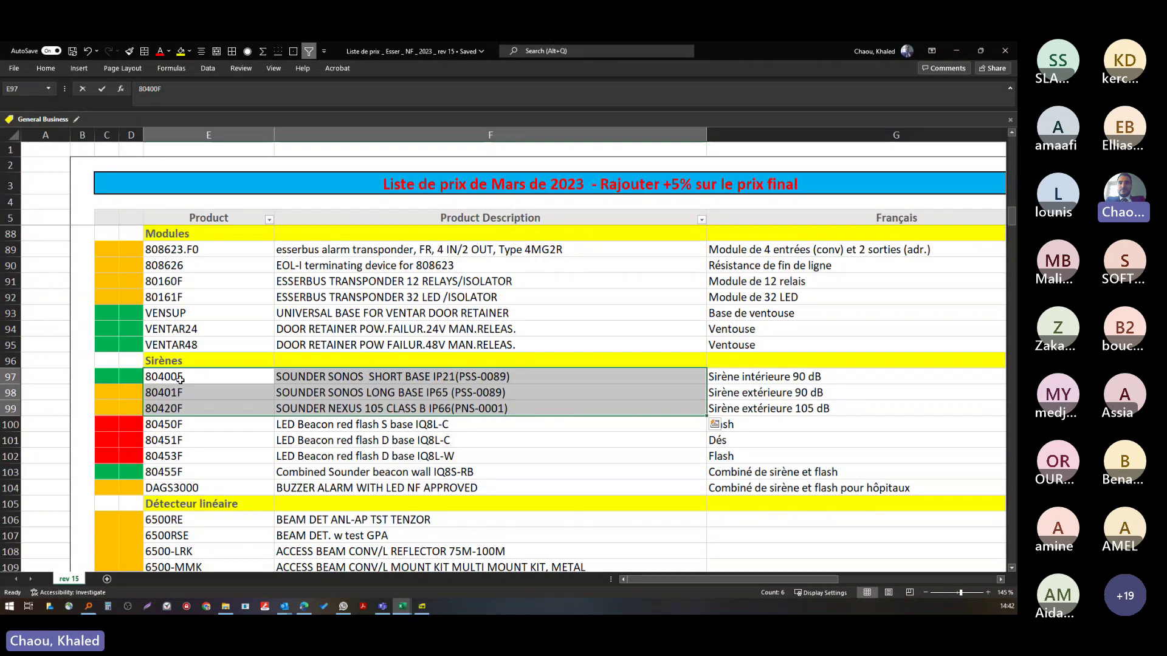
pyautogui.click(181, 378)
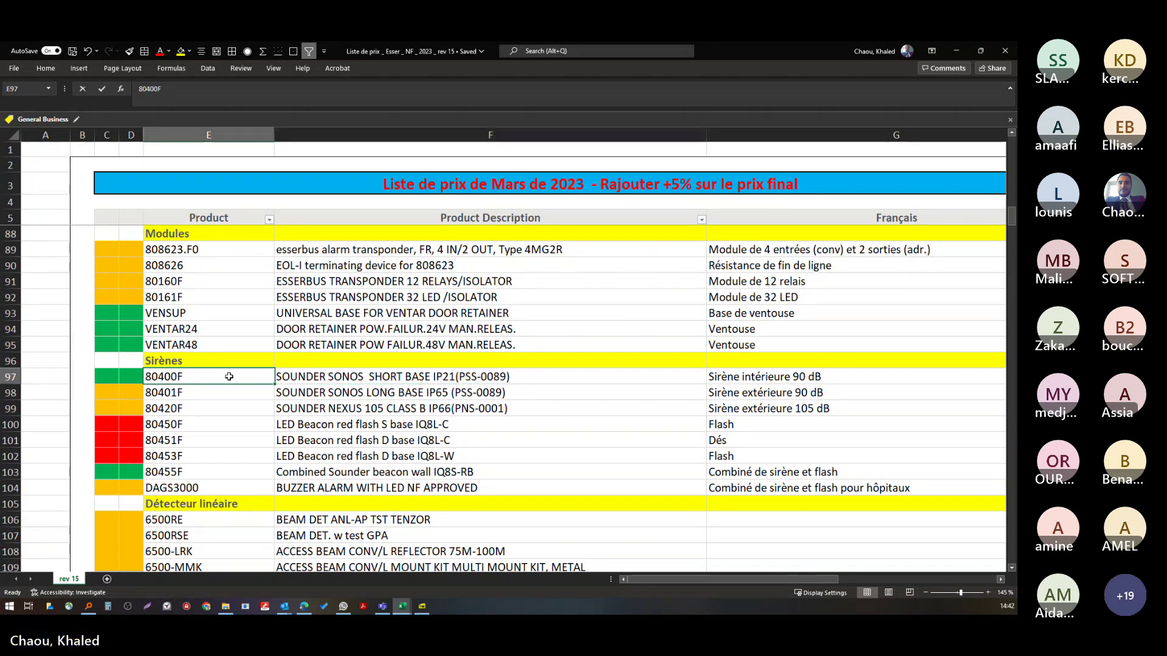
pyautogui.moveTo(234, 396); pyautogui.dragTo(356, 390)
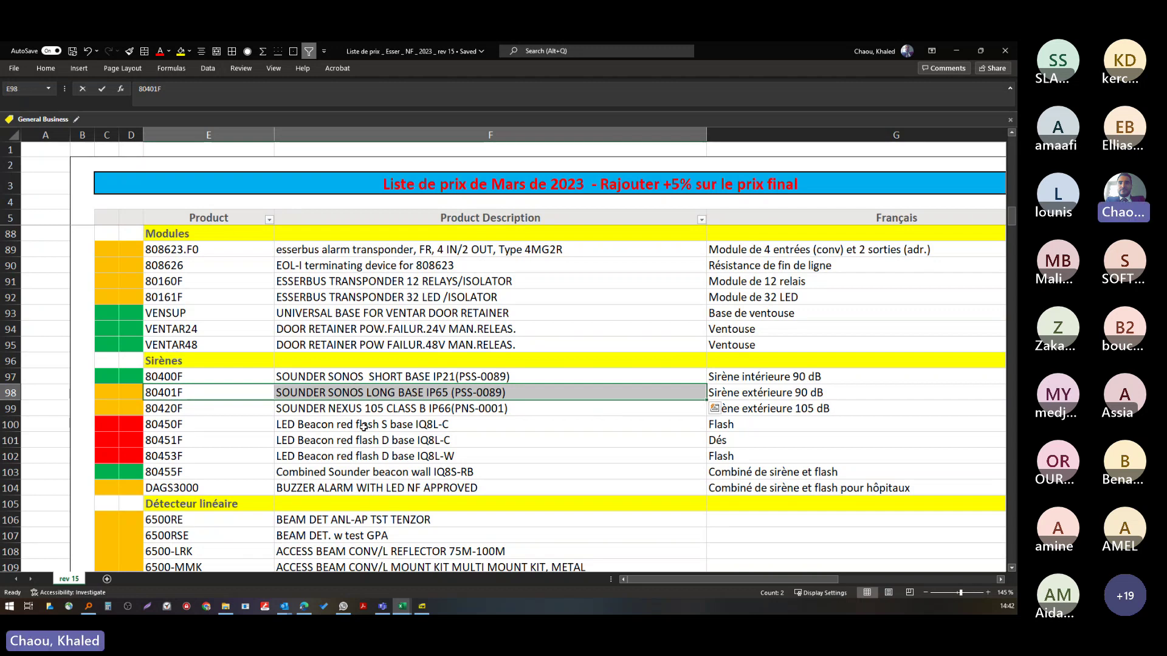
pyautogui.moveTo(425, 377); pyautogui.dragTo(401, 393)
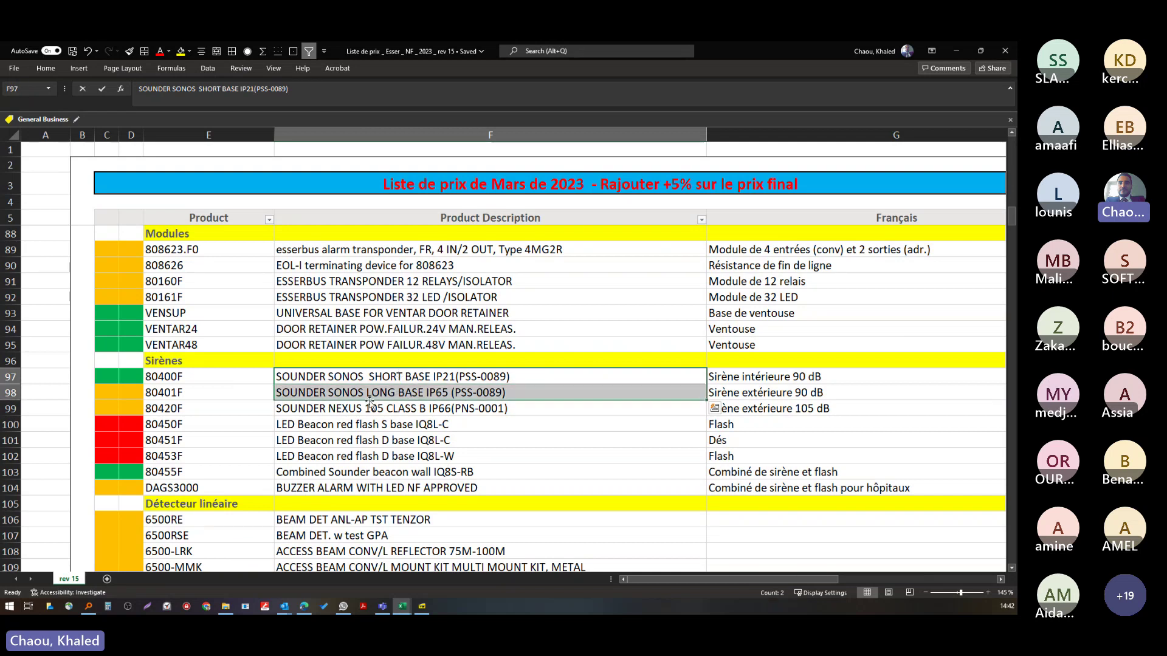
# - Examine the LED beacons 80450F, 80451F and 80453F and the combined sounder beacon 80455F in the price list
pyautogui.click(250, 425)
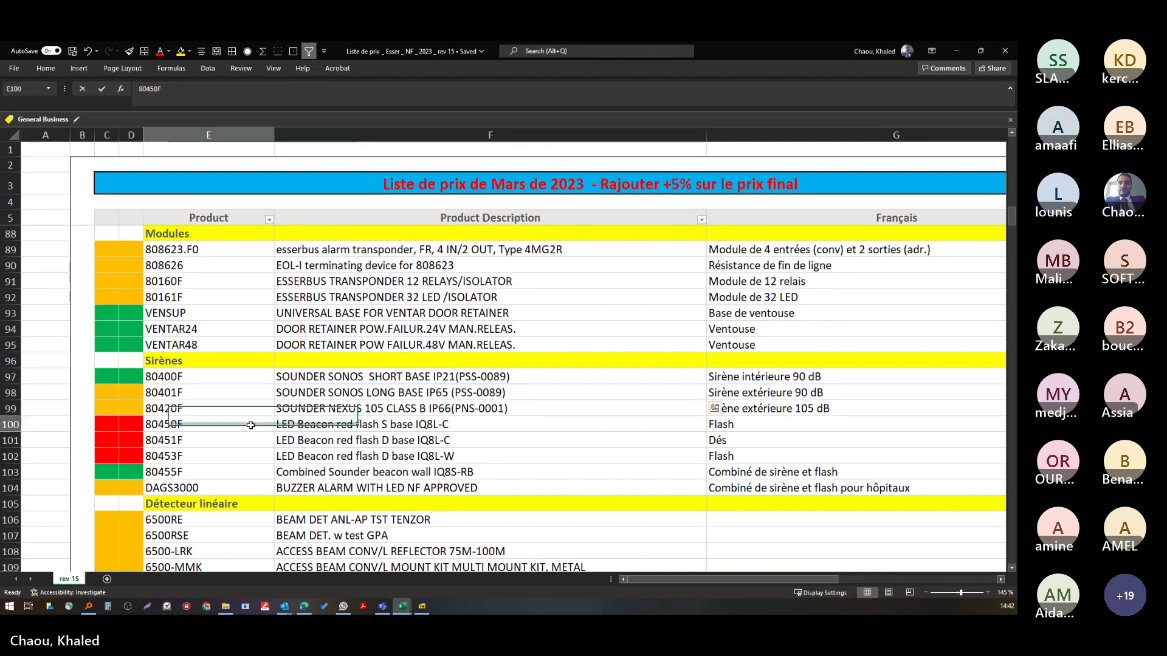
pyautogui.moveTo(250, 424); pyautogui.dragTo(288, 457)
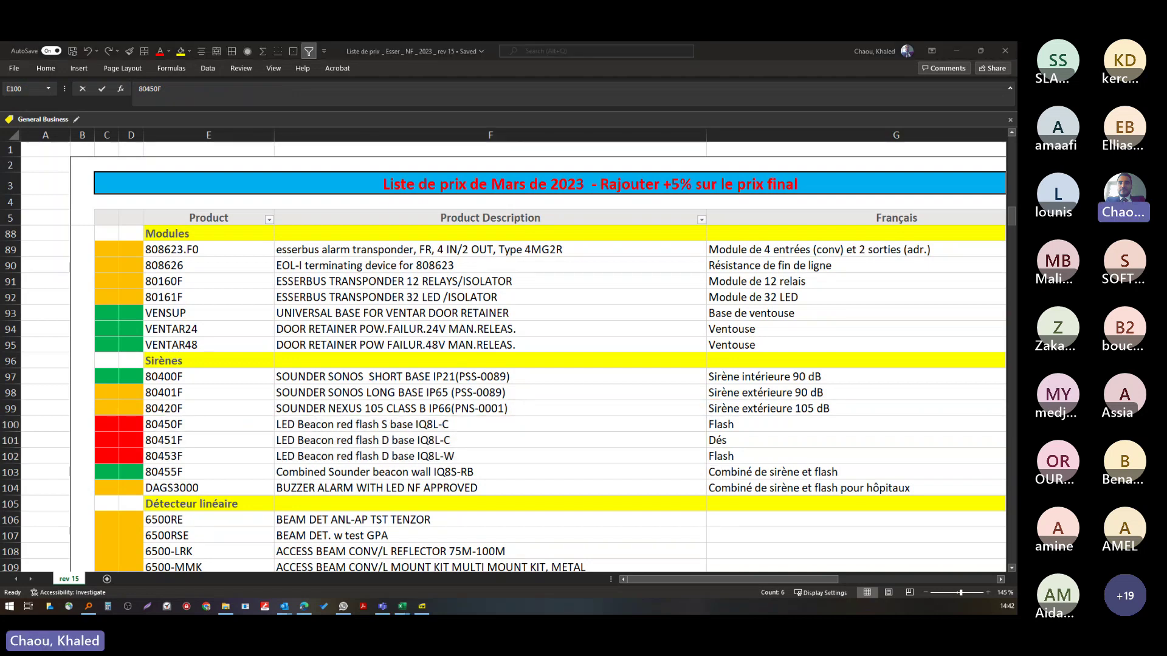
pyautogui.hotkey('alt', 'Tab')
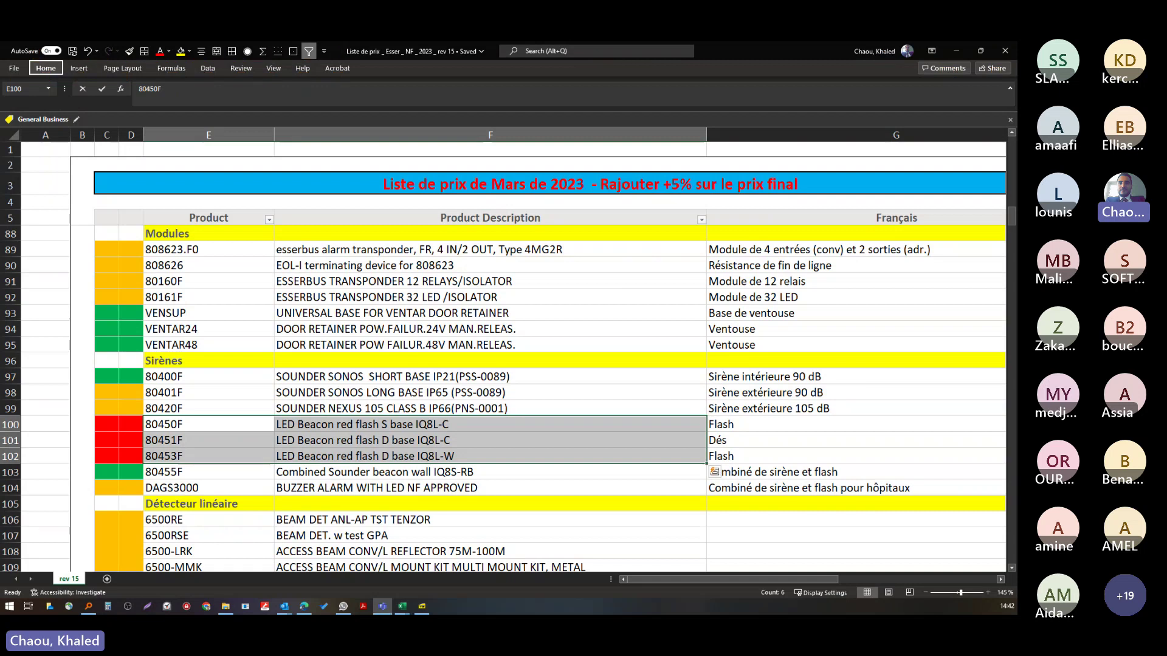
pyautogui.hotkey('alt', 'Tab')
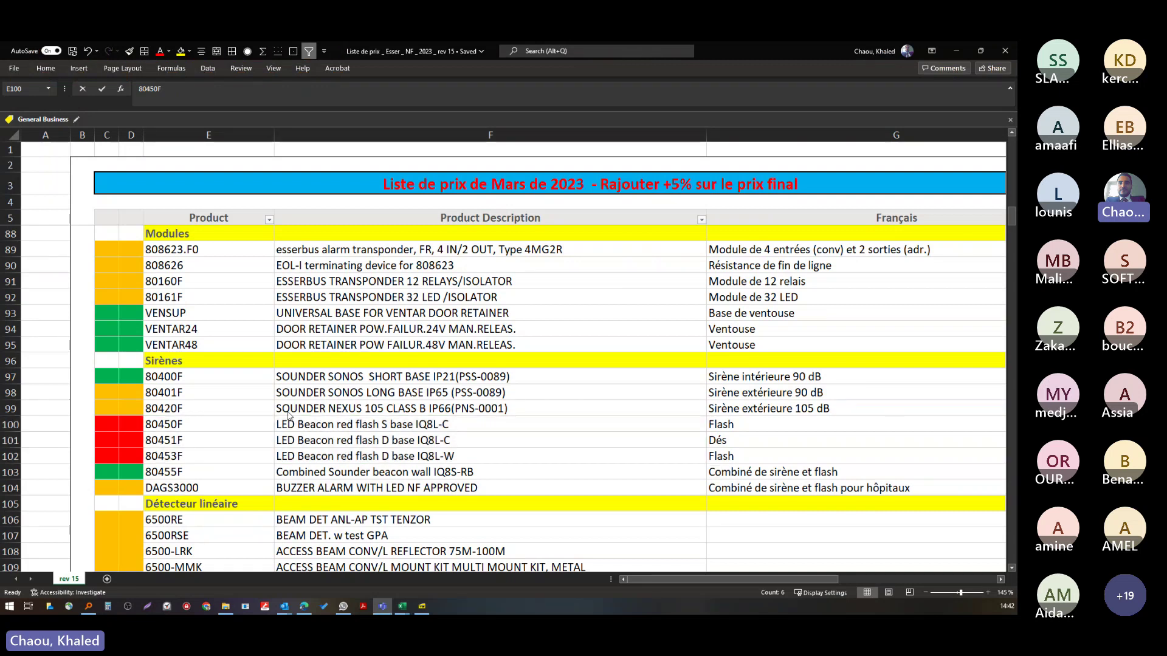
pyautogui.hotkey('alt', 'Tab')
pyautogui.click(260, 474)
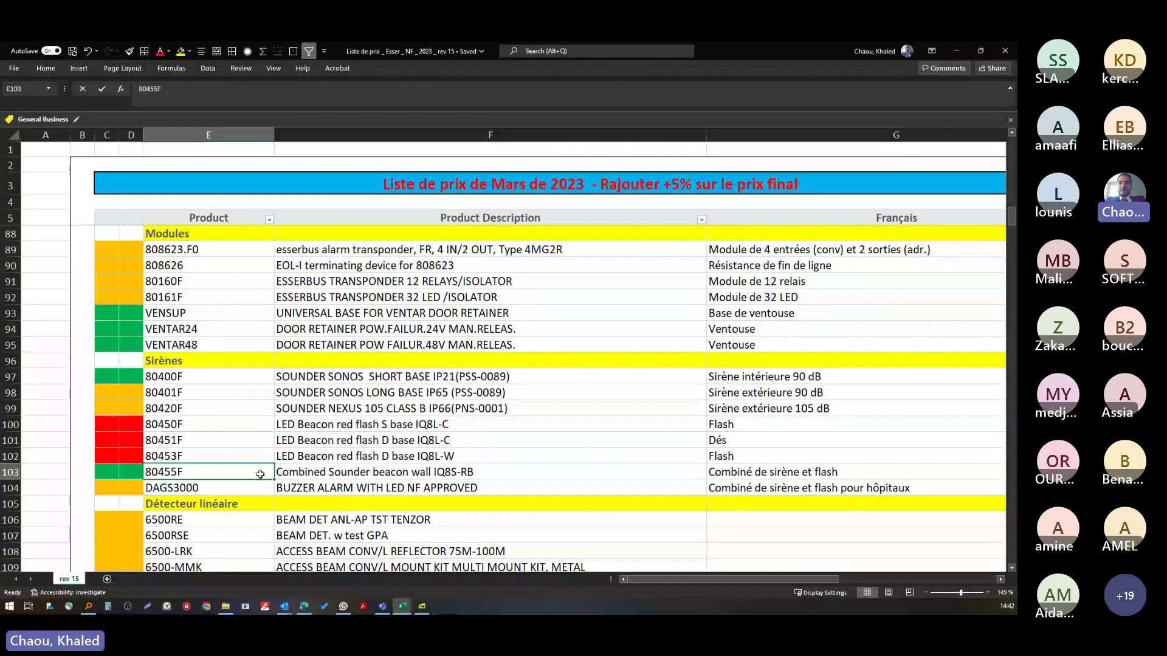
pyautogui.moveTo(260, 475); pyautogui.dragTo(805, 470)
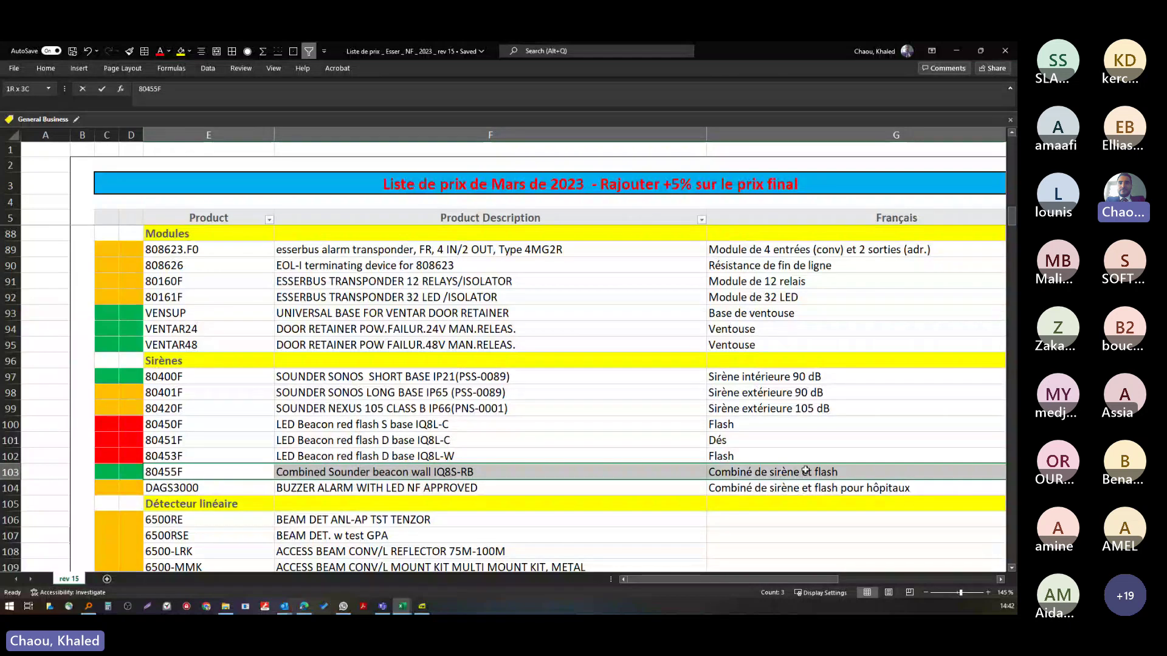
pyautogui.scroll(-1, 271, 419)
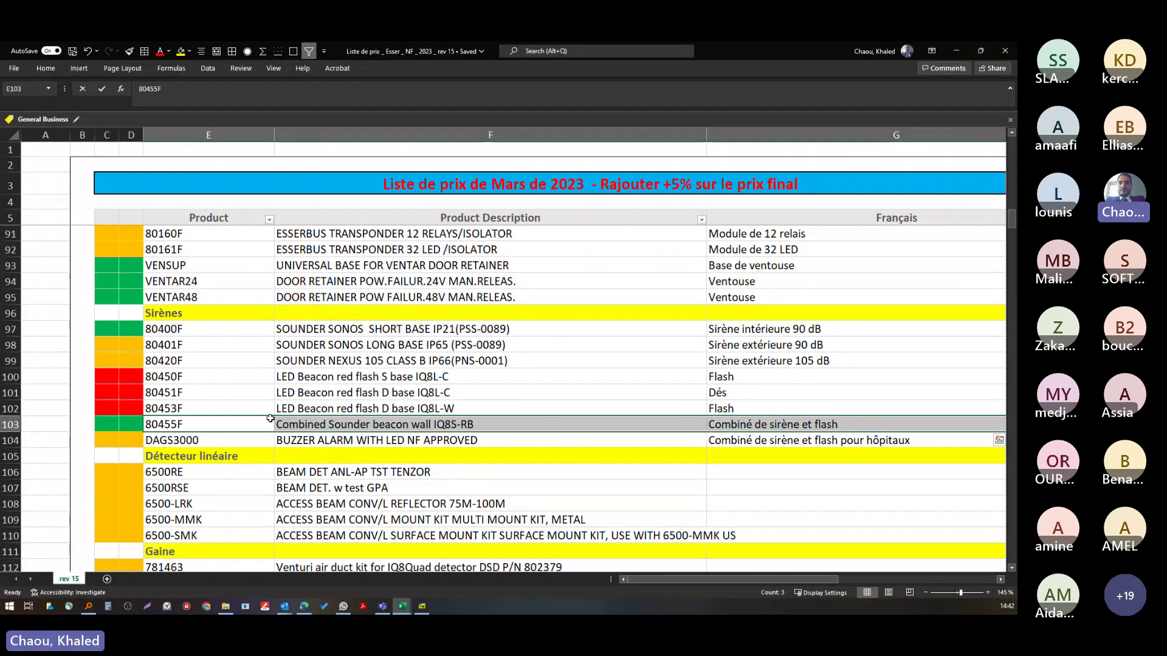
pyautogui.moveTo(238, 424); pyautogui.dragTo(314, 426)
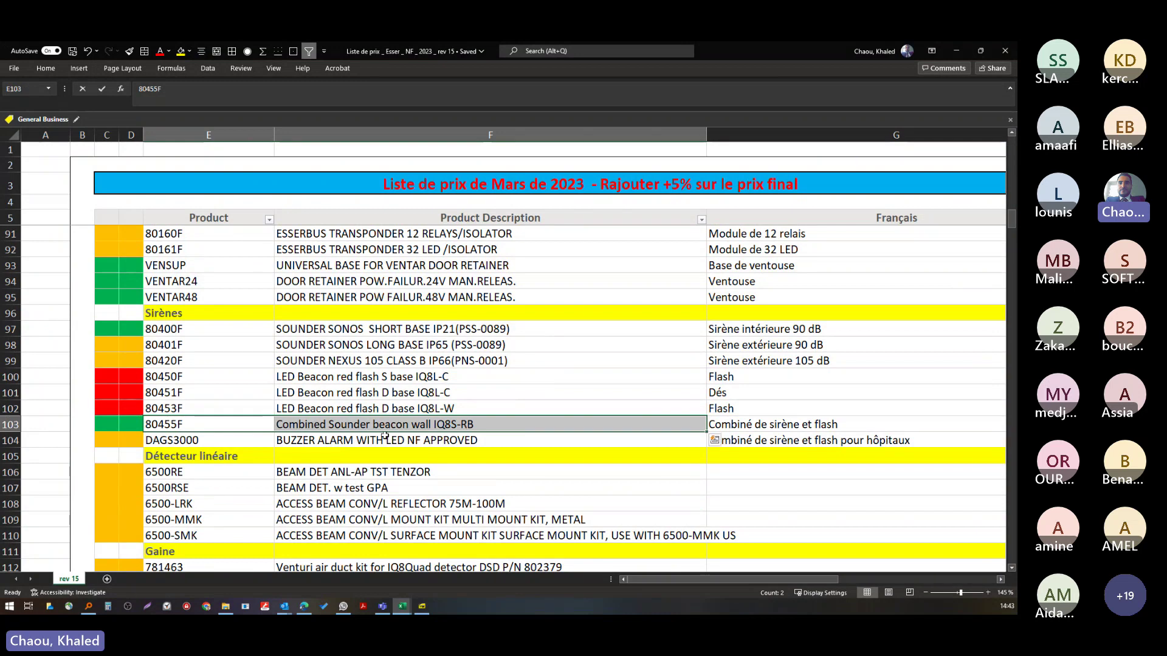
# - Copy the product code 80400F from the price list and open the datasheet of this short-base Sonos sounder
pyautogui.click(198, 330)
pyautogui.hotkey('ctrl', 'c')
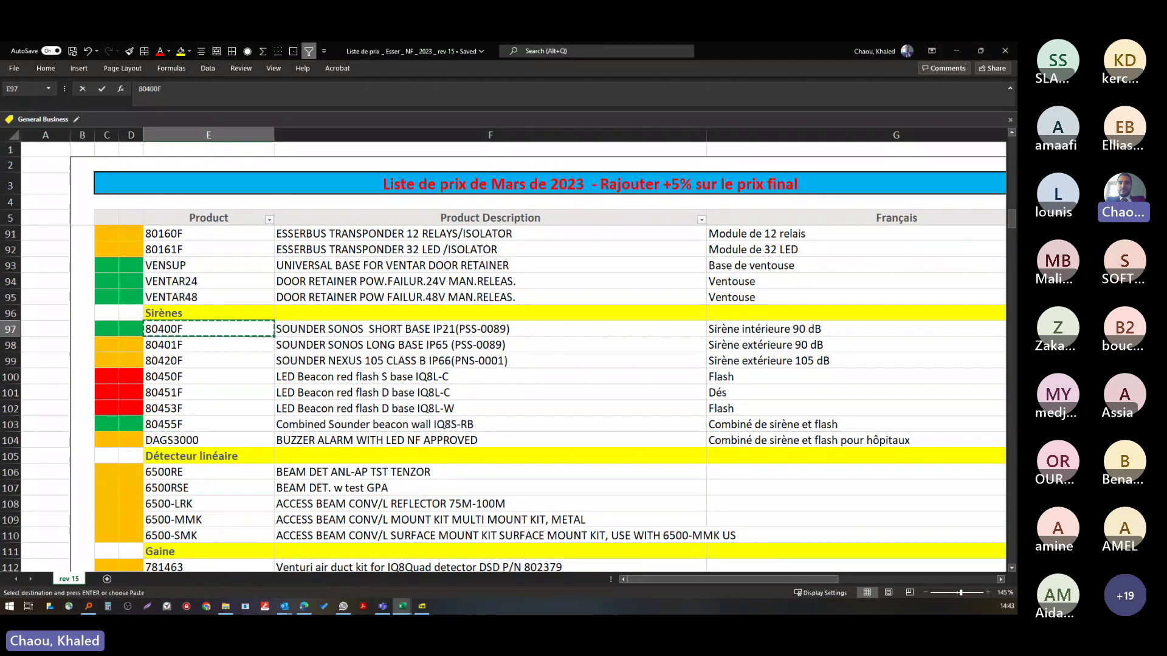
pyautogui.hotkey('alt', 'Tab')
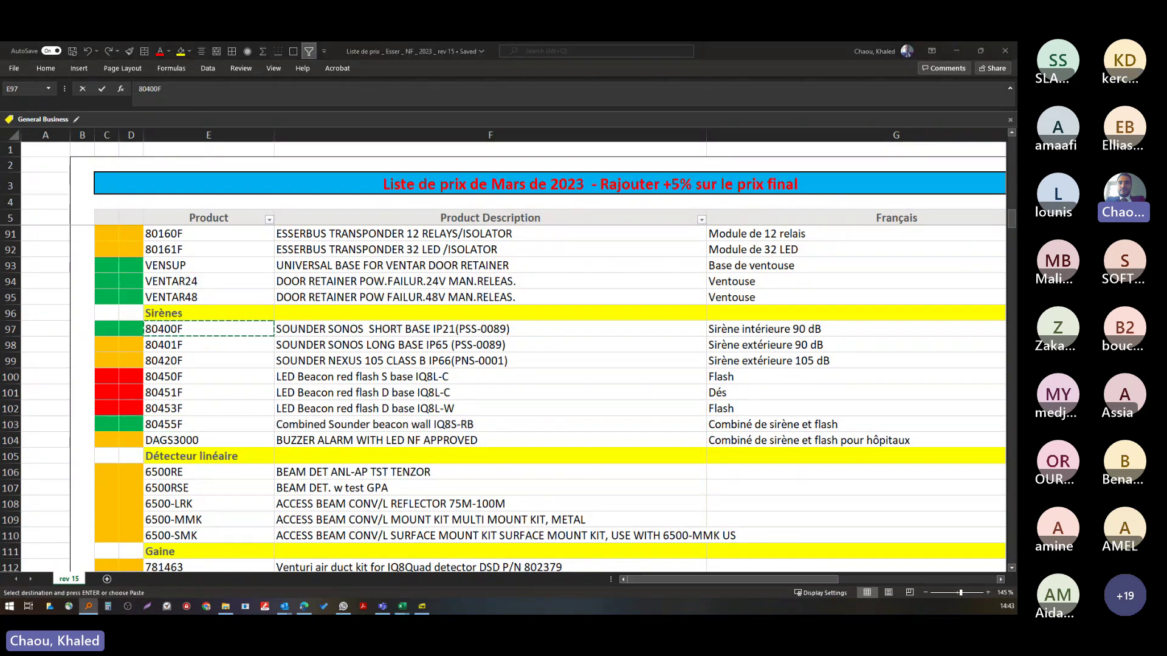
pyautogui.hotkey('alt', 'Tab')
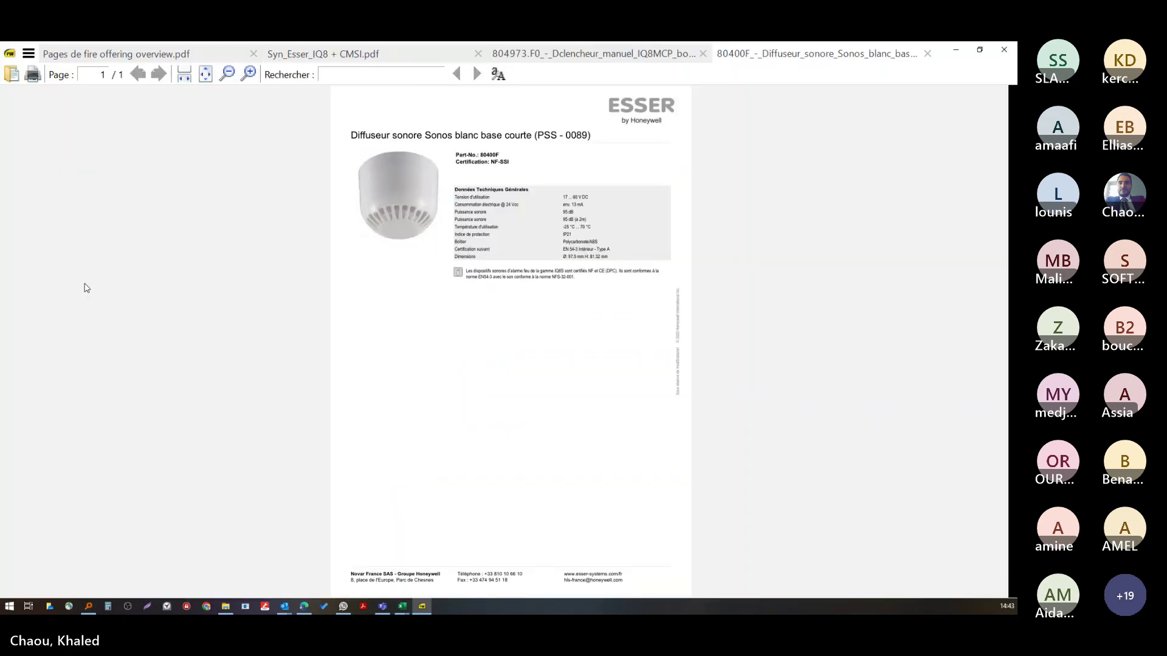
# - Enlarge the 80400F datasheet and examine its technical data, standards note and protection rating
pyautogui.scroll(2, 406, 184)
pyautogui.scroll(1, 407, 184)
pyautogui.moveTo(646, 246); pyautogui.dragTo(625, 233)
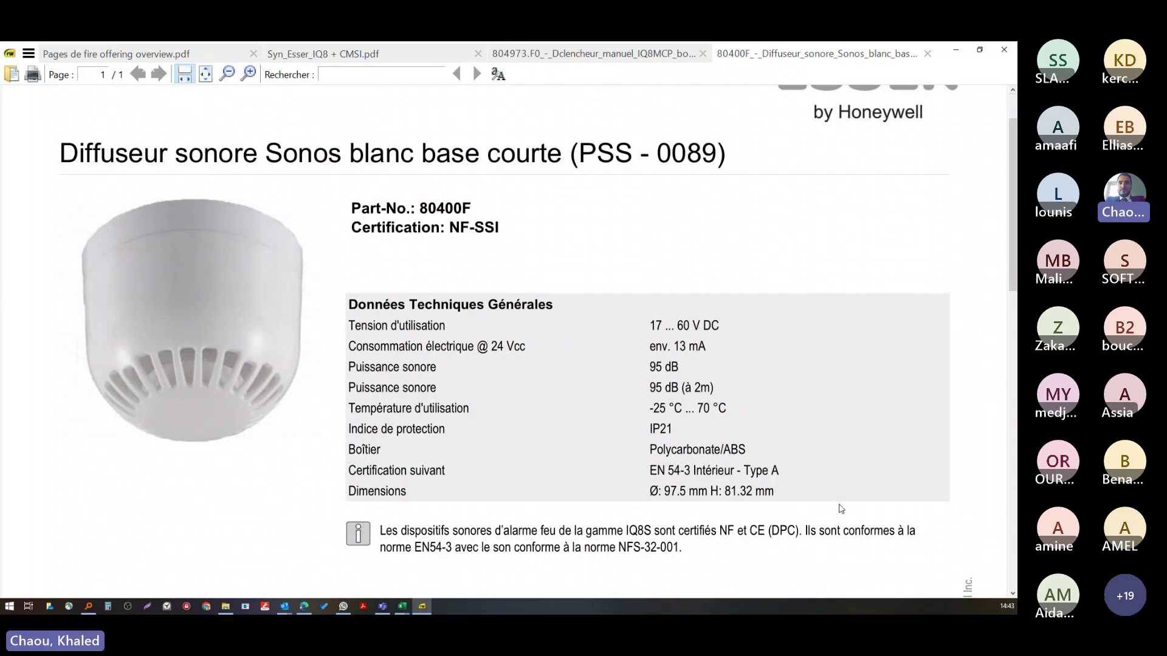
pyautogui.scroll(-1, 832, 553)
pyautogui.moveTo(832, 550)
pyautogui.mouseDown()
pyautogui.moveTo(838, 538)
pyautogui.moveTo(835, 561)
pyautogui.mouseUp()
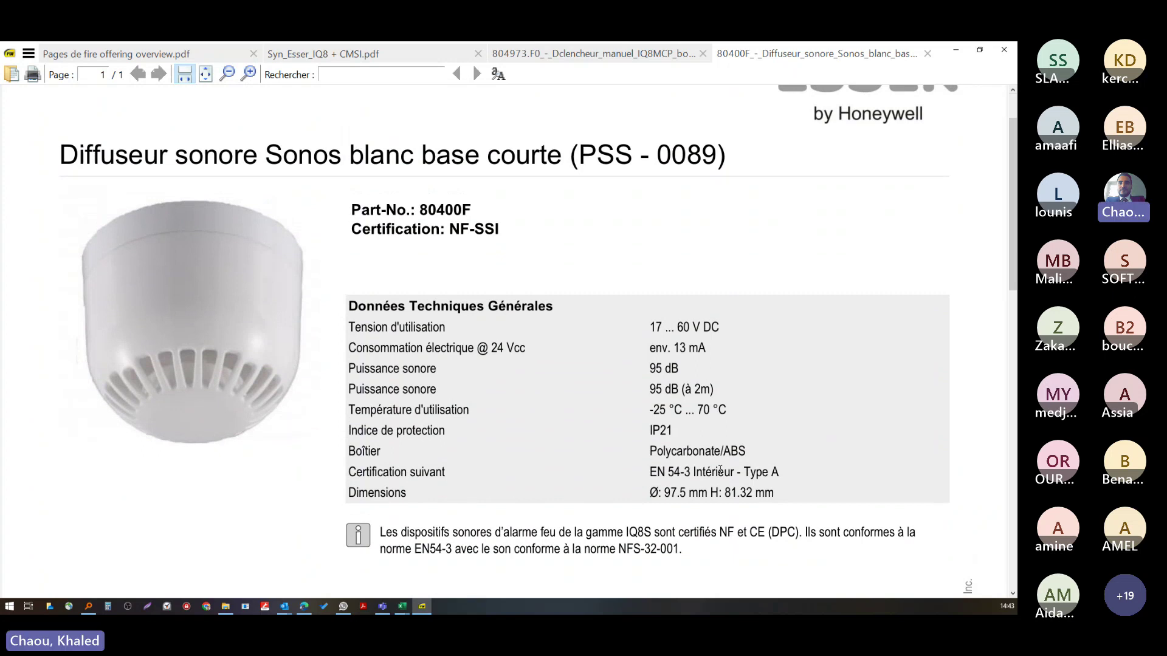
pyautogui.doubleClick(664, 428)
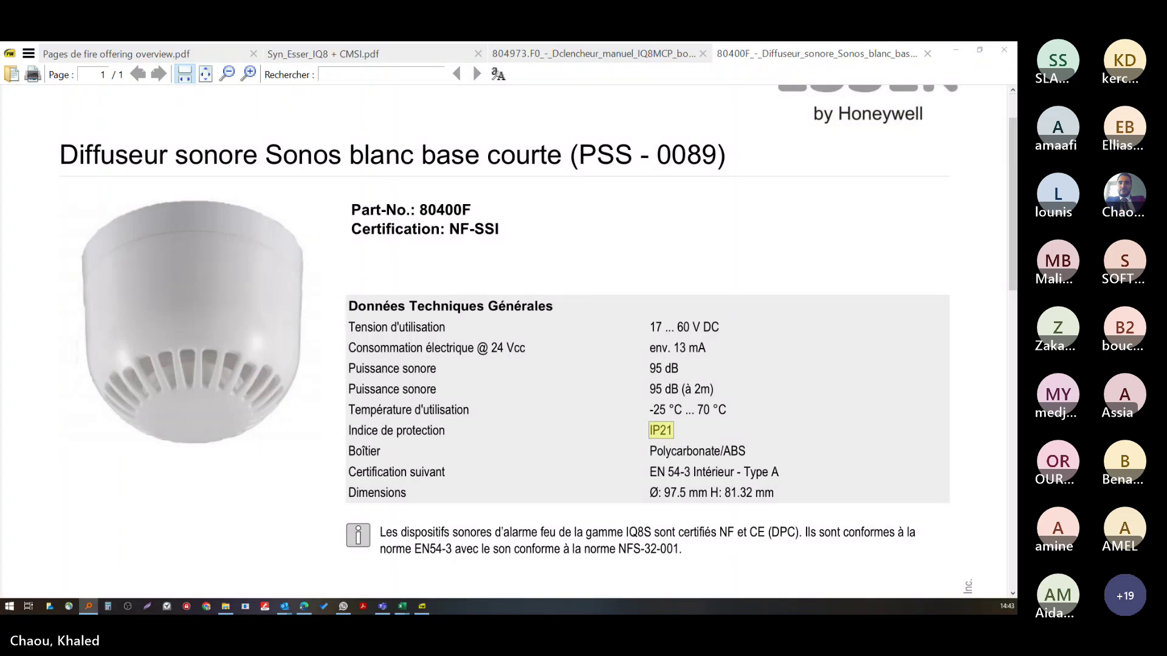
# - Examine the datasheet of the long-base Sonos sounder 80401F, fitted to the page width
pyautogui.scroll(3, 593, 209)
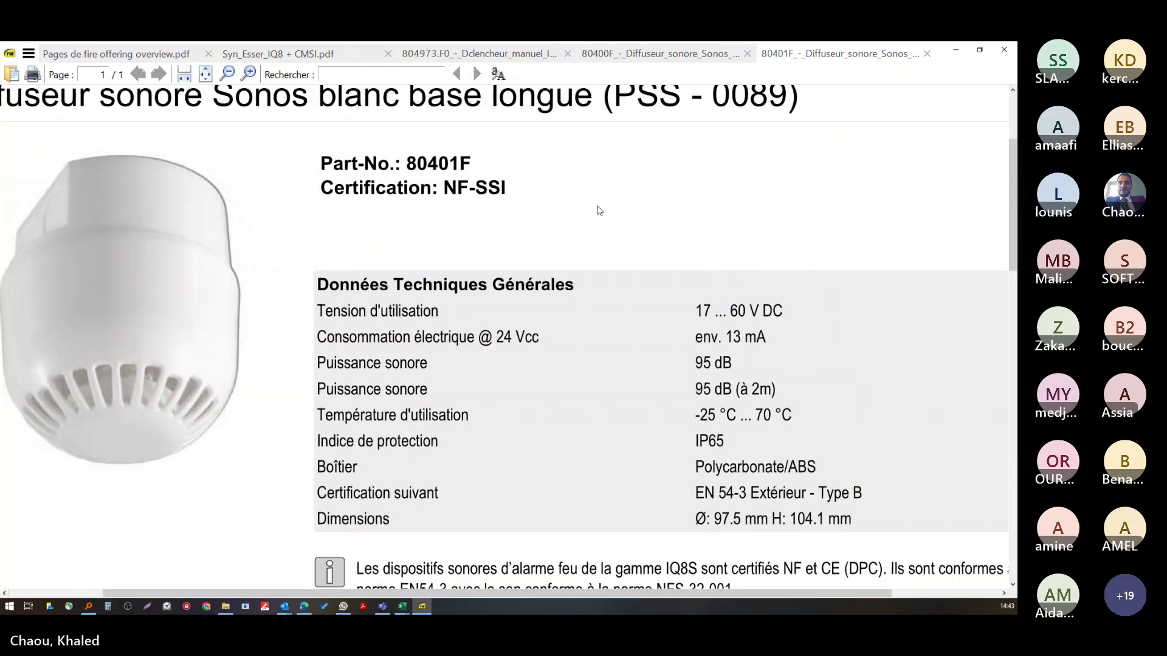
pyautogui.hotkey('ctrl', '2')
pyautogui.scroll(1, 652, 274)
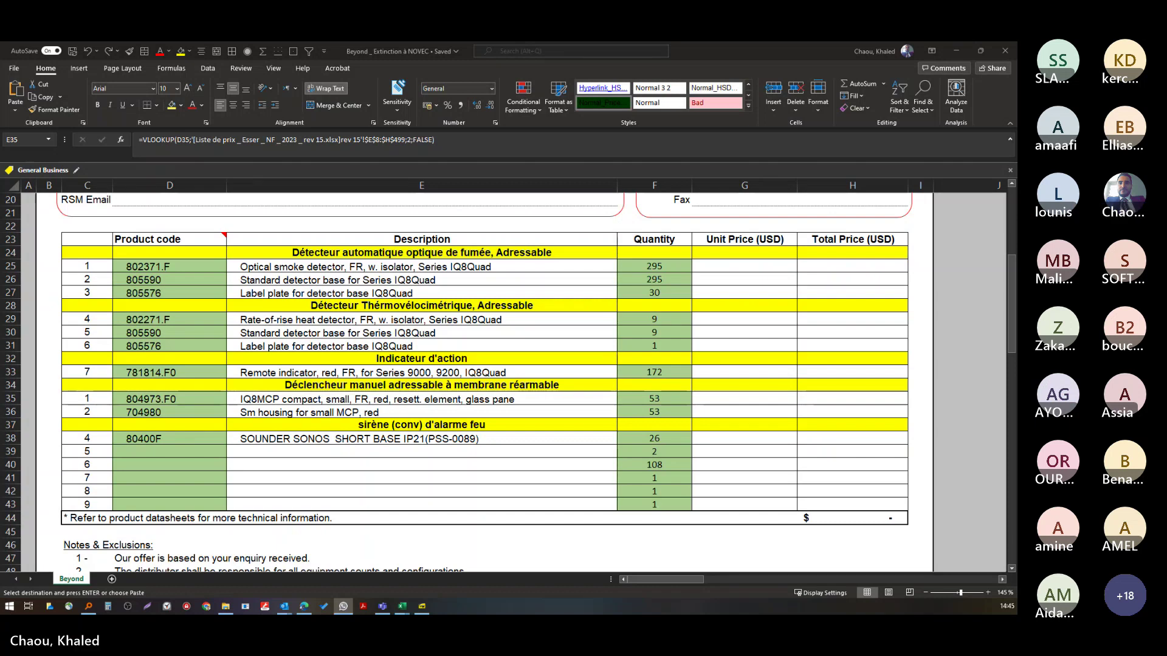
# - Recheck the siren line in the offer against the price list and bring up the datasheet of the combined sounder beacon 80455F
pyautogui.hotkey('ctrl', 'v')
pyautogui.hotkey('alt', 'Tab')
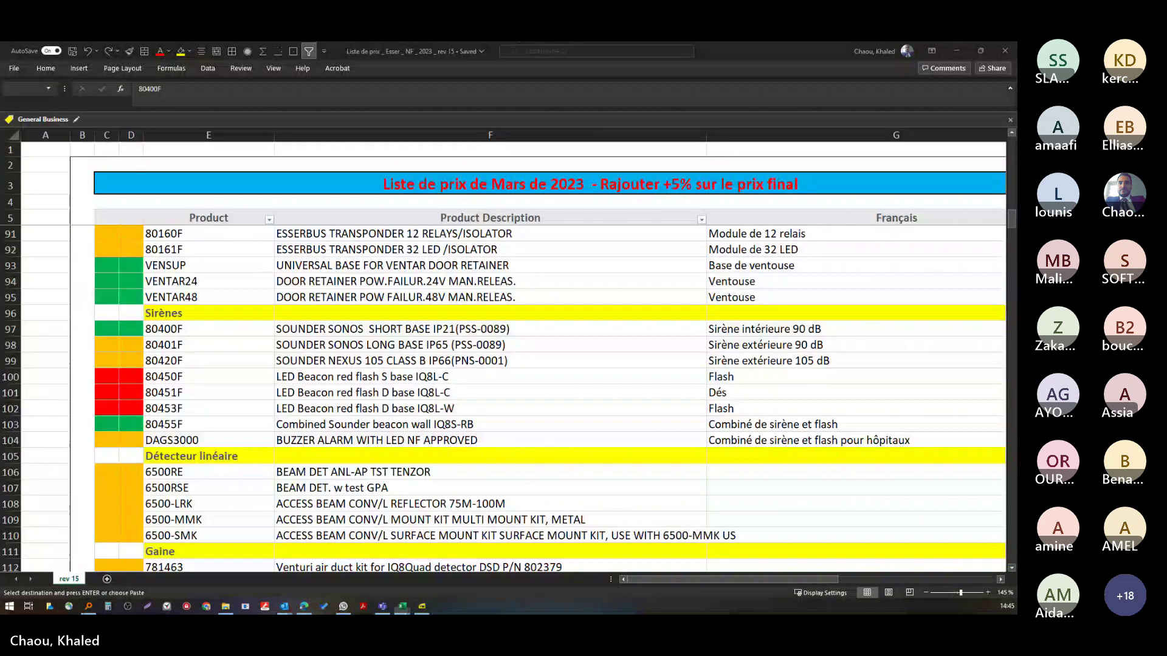
pyautogui.hotkey('alt', 'Tab')
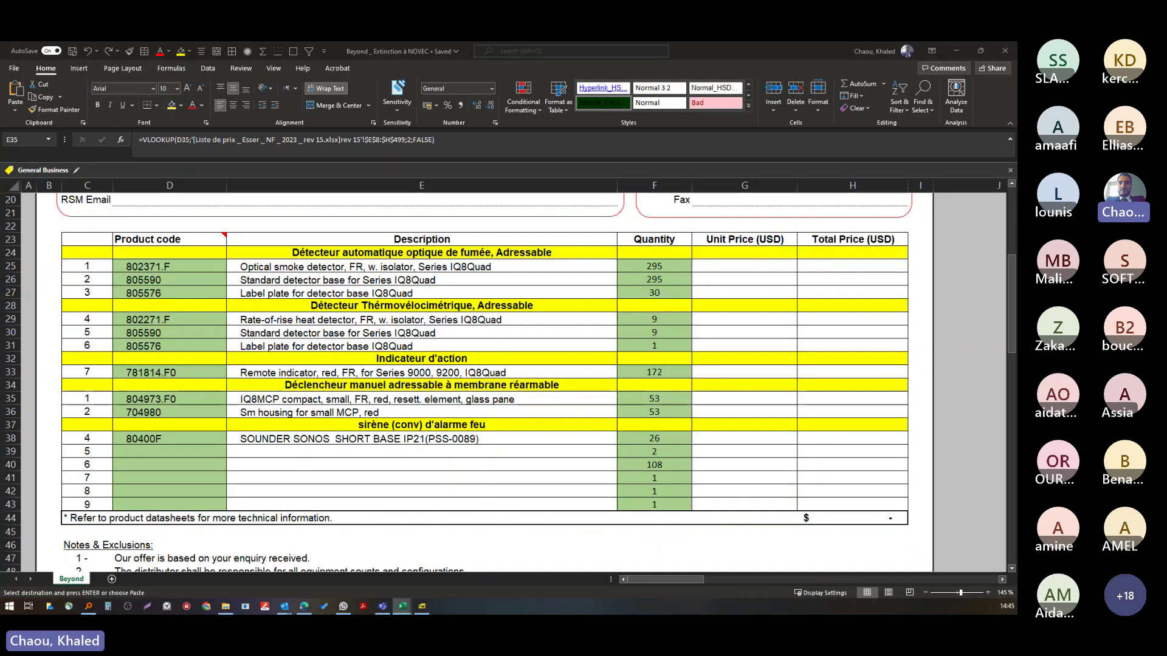
pyautogui.hotkey('alt', 'Tab')
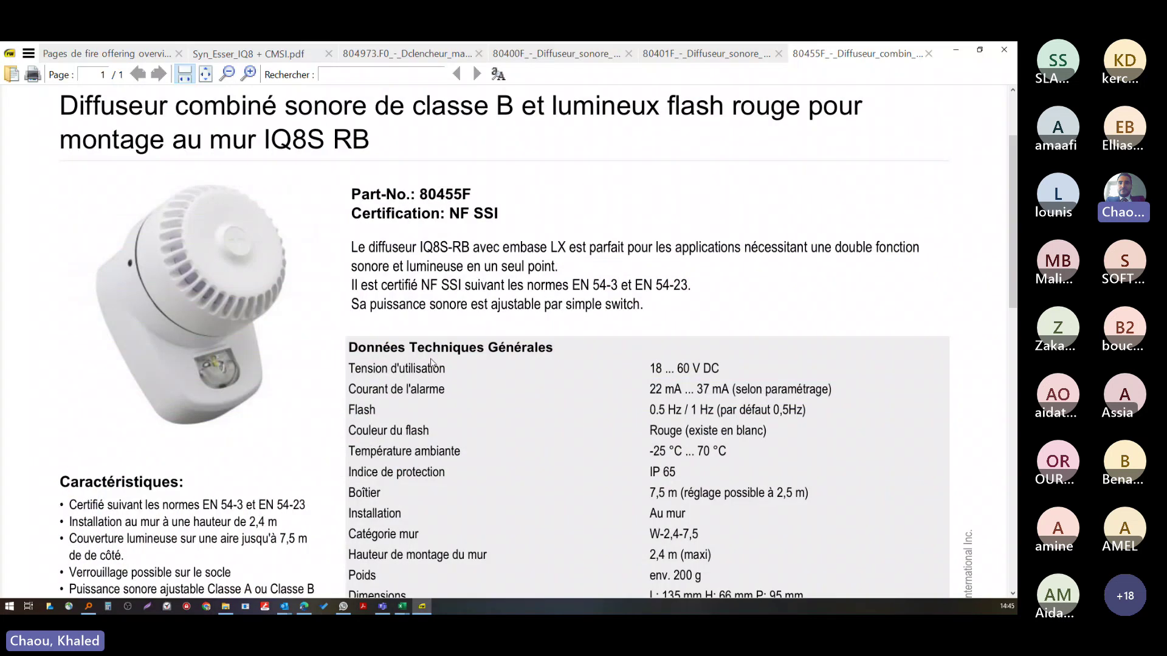
# - Review the technical data of the combined sounder beacon 80455F and close its datasheet
pyautogui.scroll(-3, 430, 362)
pyautogui.scroll(3, 595, 419)
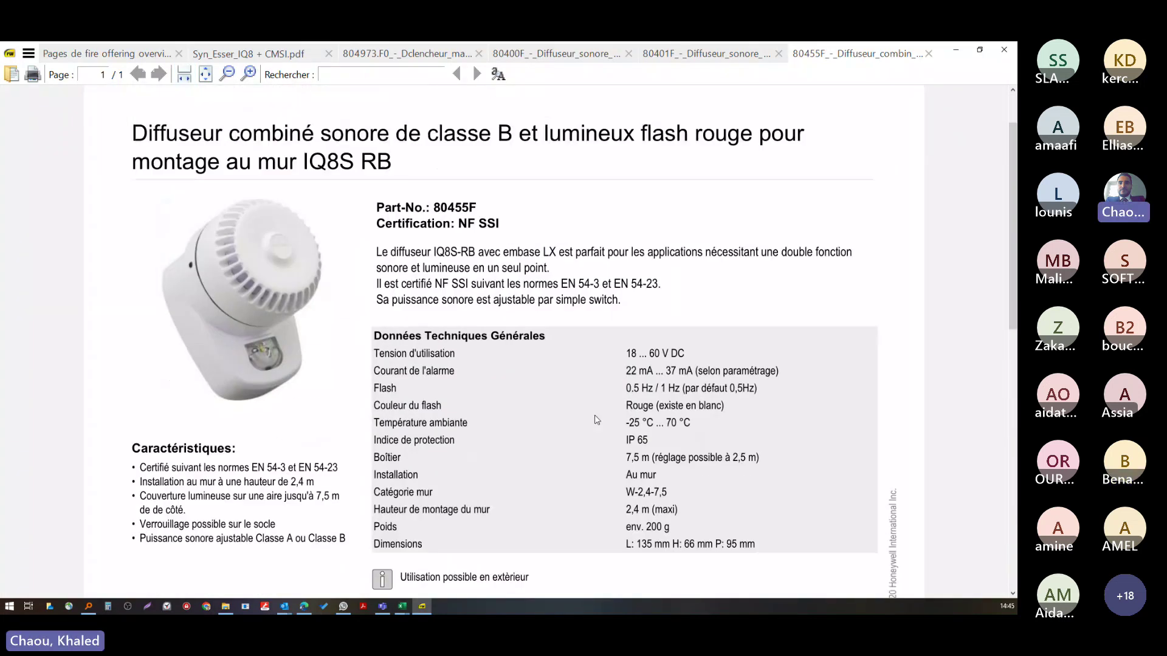
pyautogui.hotkey('ctrl', 'w')
pyautogui.scroll(2, 665, 570)
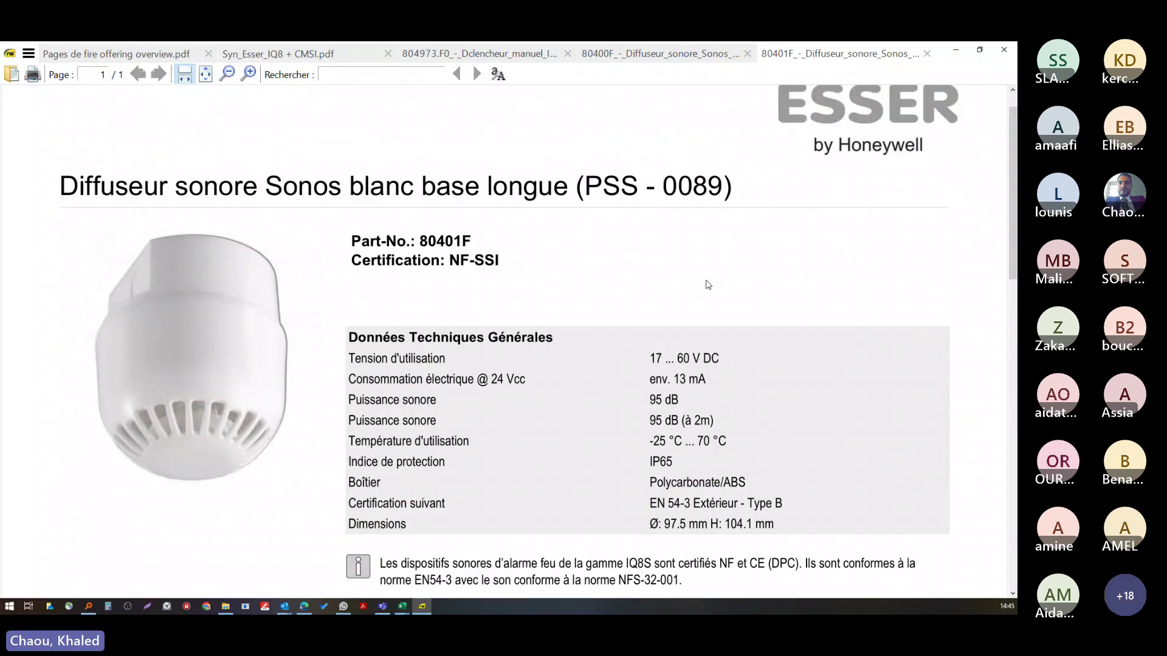
# - Switch to the Edge browser, bring up the Esser by Honeywell website and choose Français as its language
pyautogui.hotkey('alt', 'Tab')
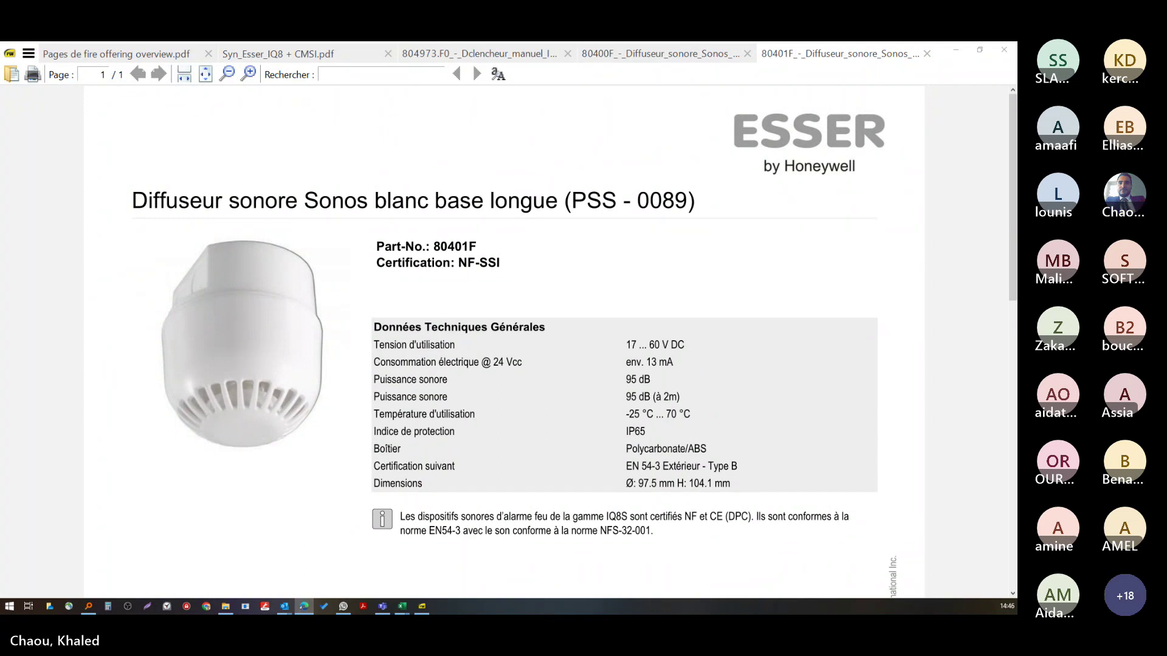
pyautogui.hotkey('alt', 'Tab')
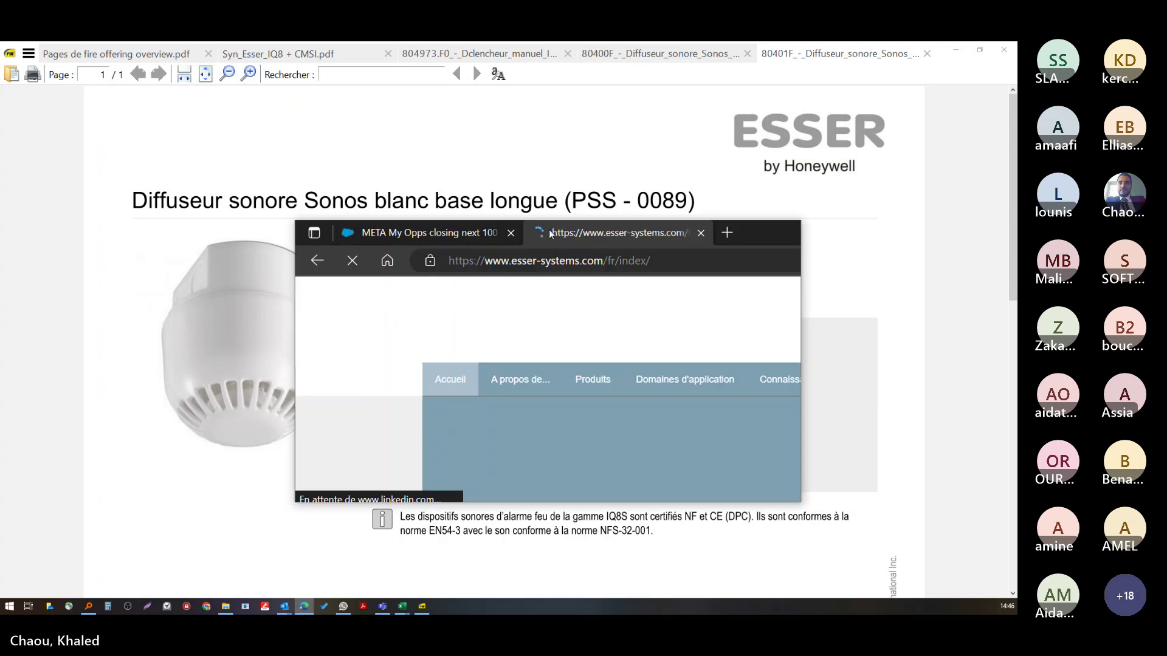
pyautogui.click(765, 232)
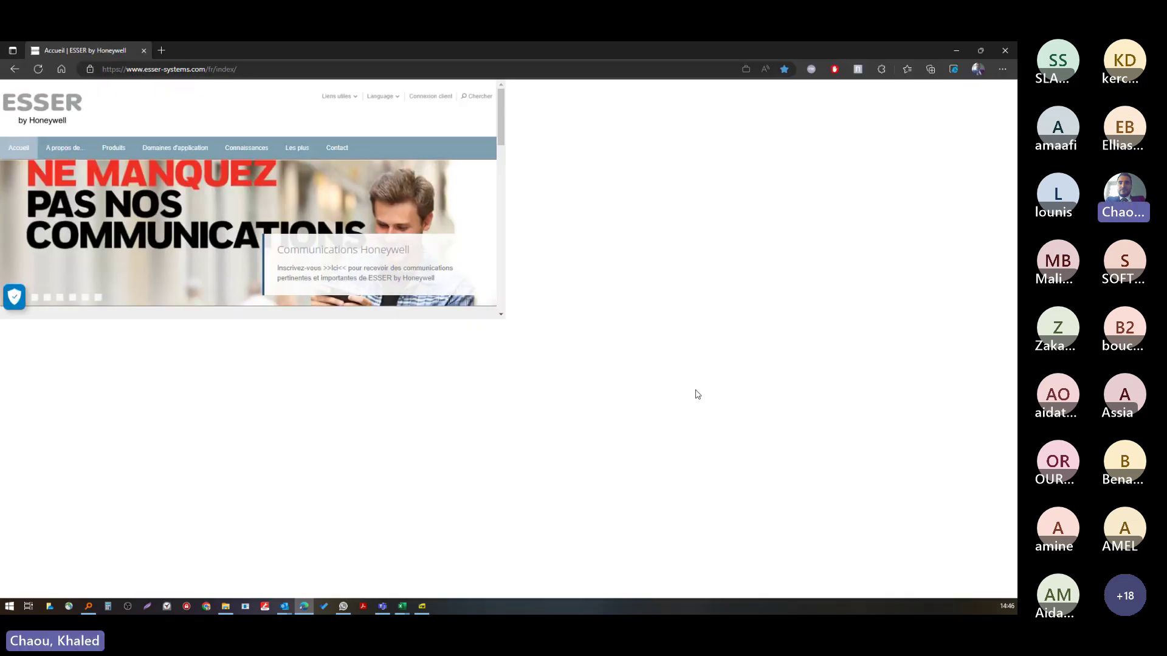
pyautogui.scroll(1, 508, 187)
pyautogui.scroll(1, 508, 187)
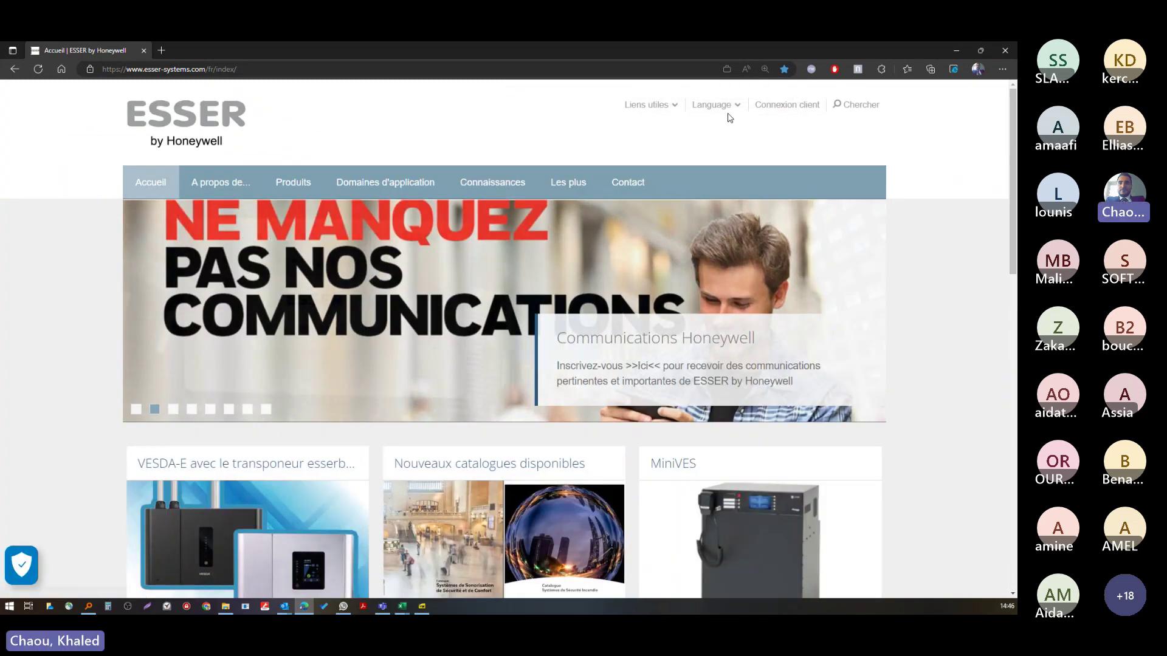
pyautogui.moveTo(728, 112)
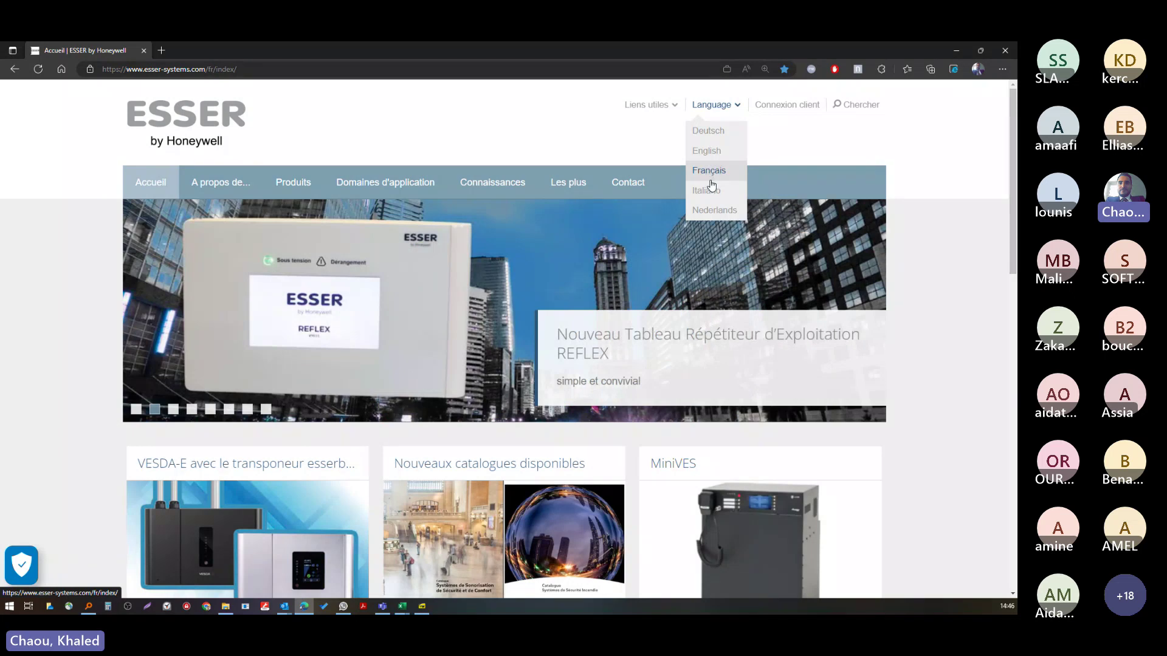
pyautogui.moveTo(385, 182)
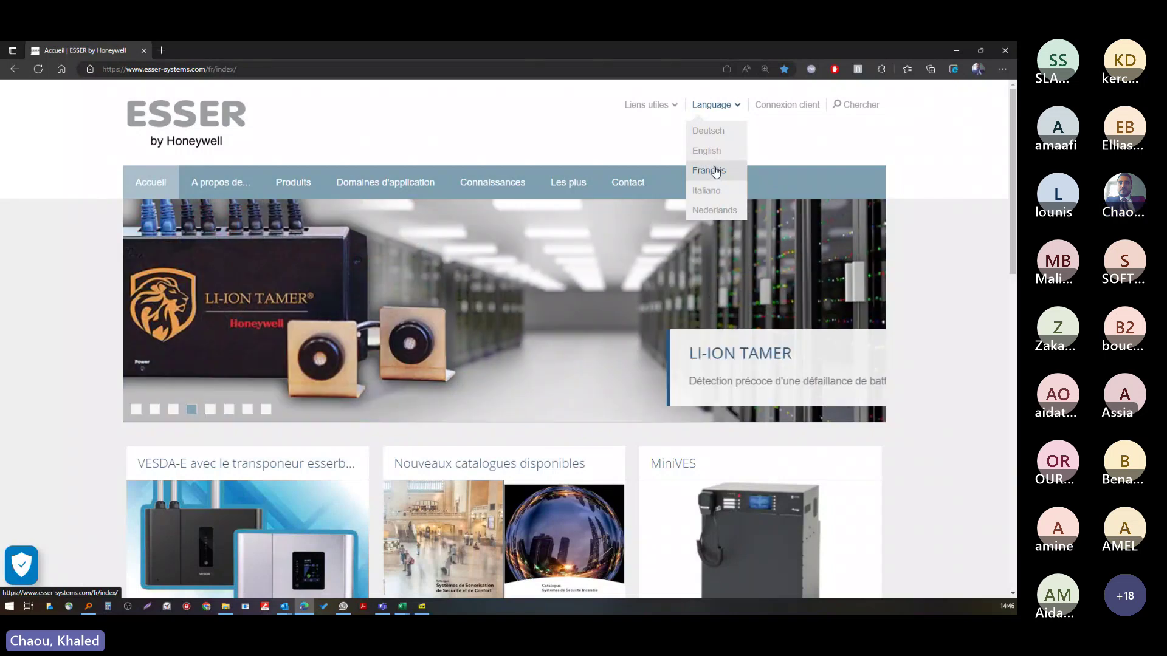
pyautogui.click(711, 170)
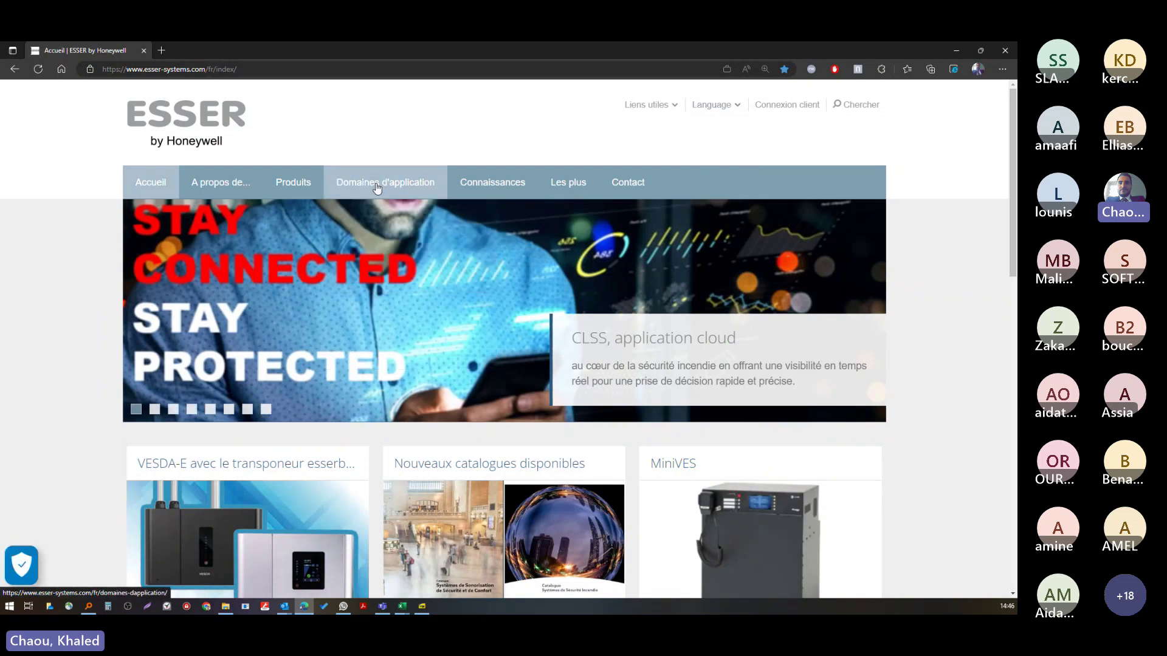
# - Open the Solutions de Sécurité Incendie product range and look over its list of categories
pyautogui.moveTo(294, 193)
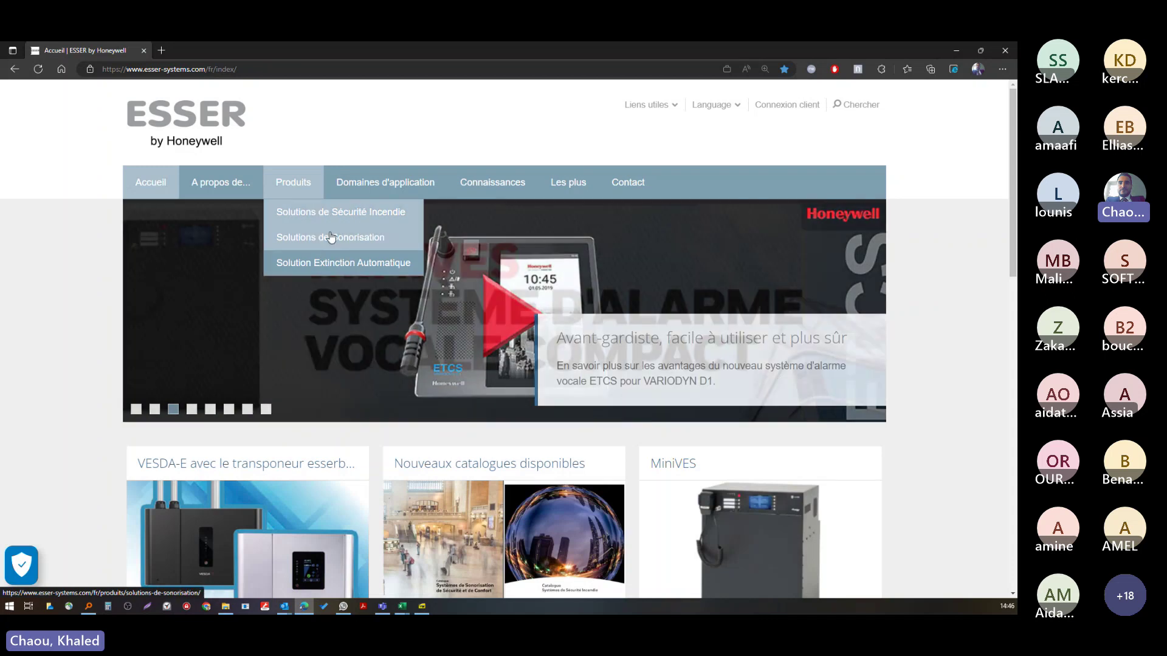
pyautogui.click(311, 221)
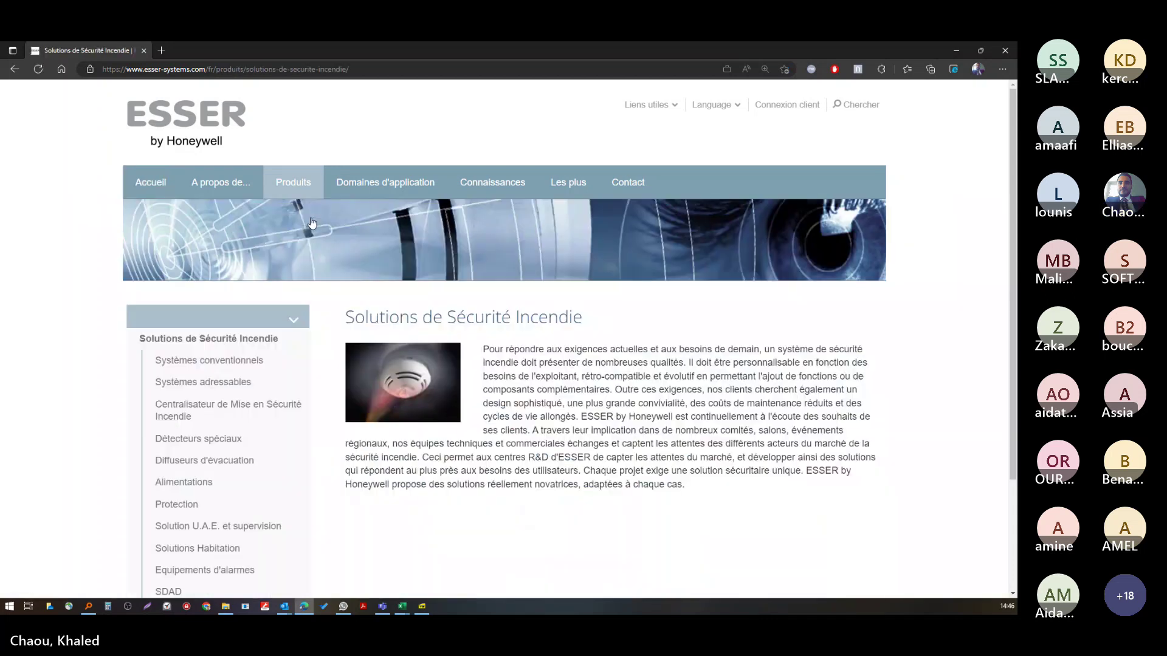
pyautogui.scroll(-4, 247, 435)
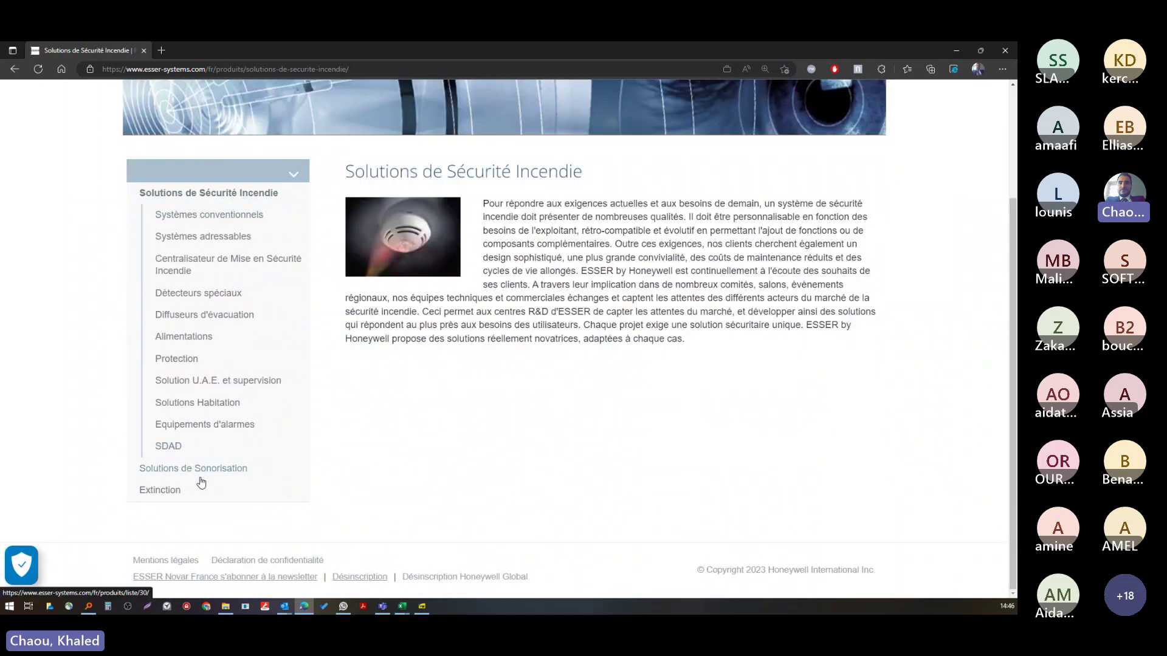
pyautogui.scroll(1, 297, 508)
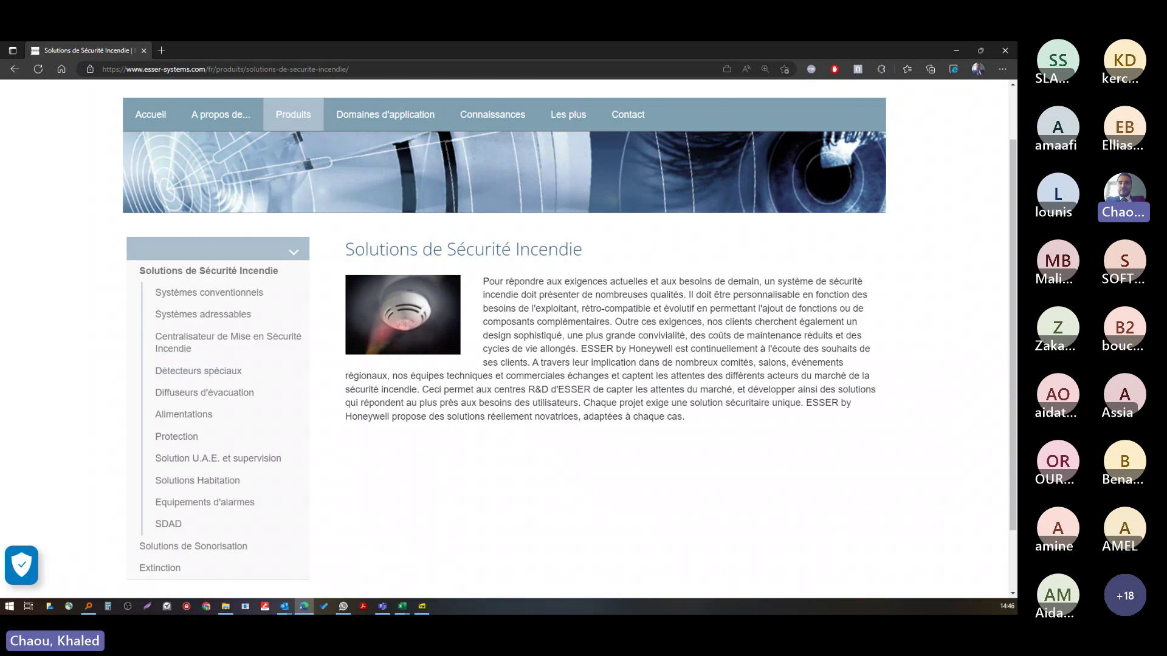
# - Open the Détecteurs spéciaux category and view its product families
pyautogui.hotkey('alt', 'Tab')
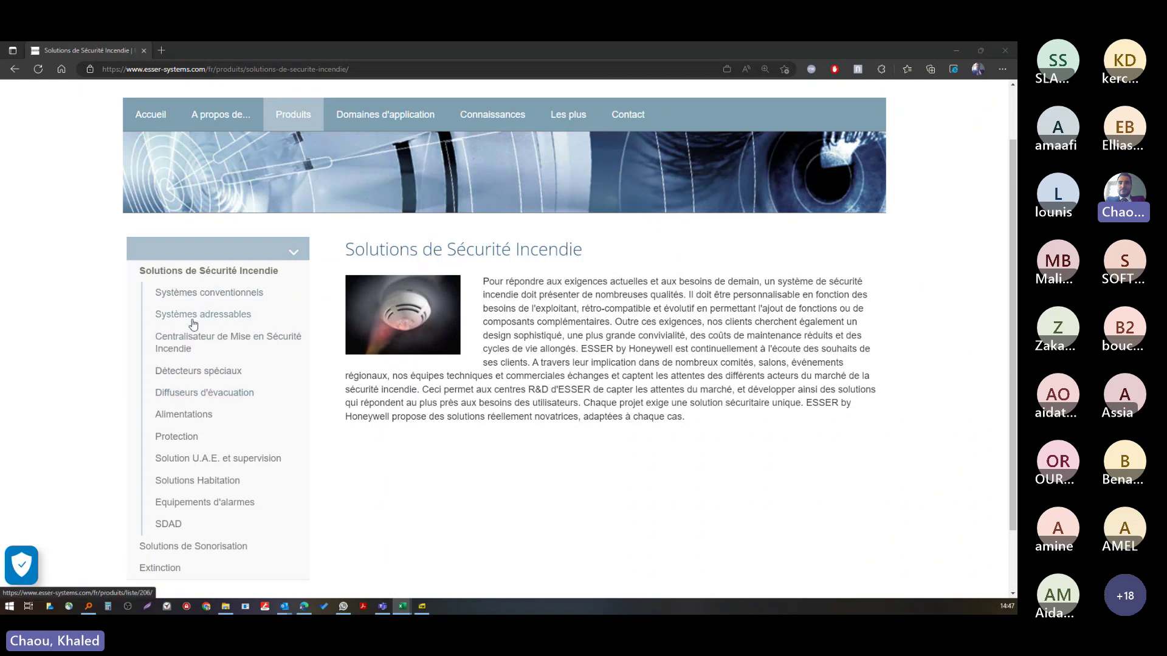
pyautogui.click(185, 374)
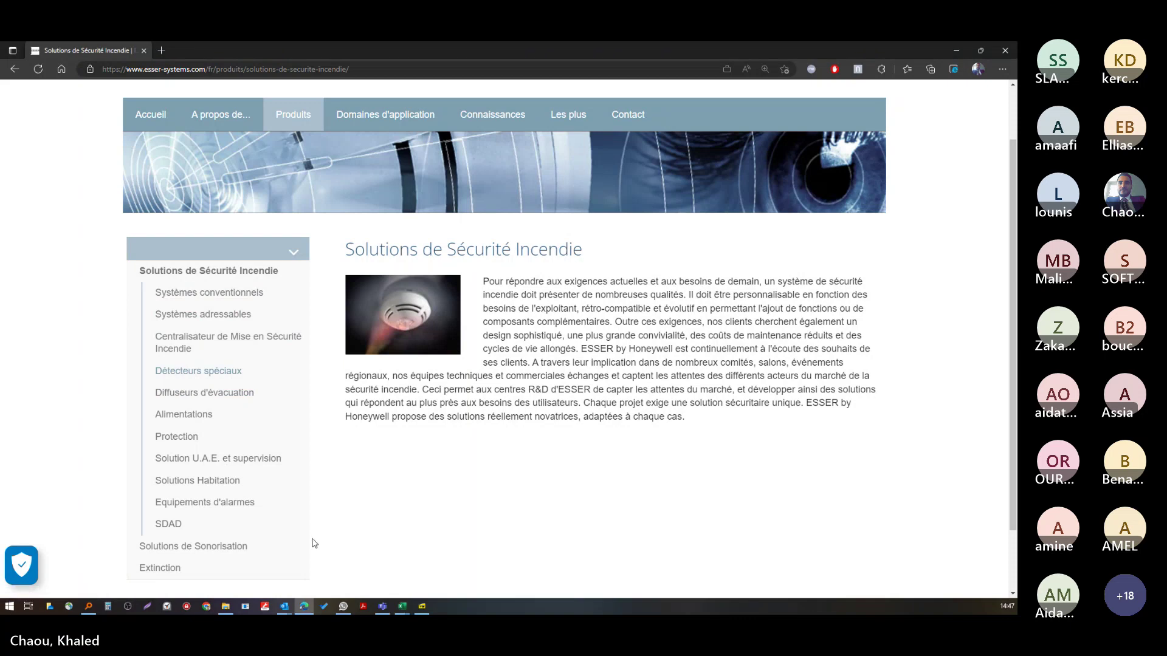
pyautogui.click(212, 372)
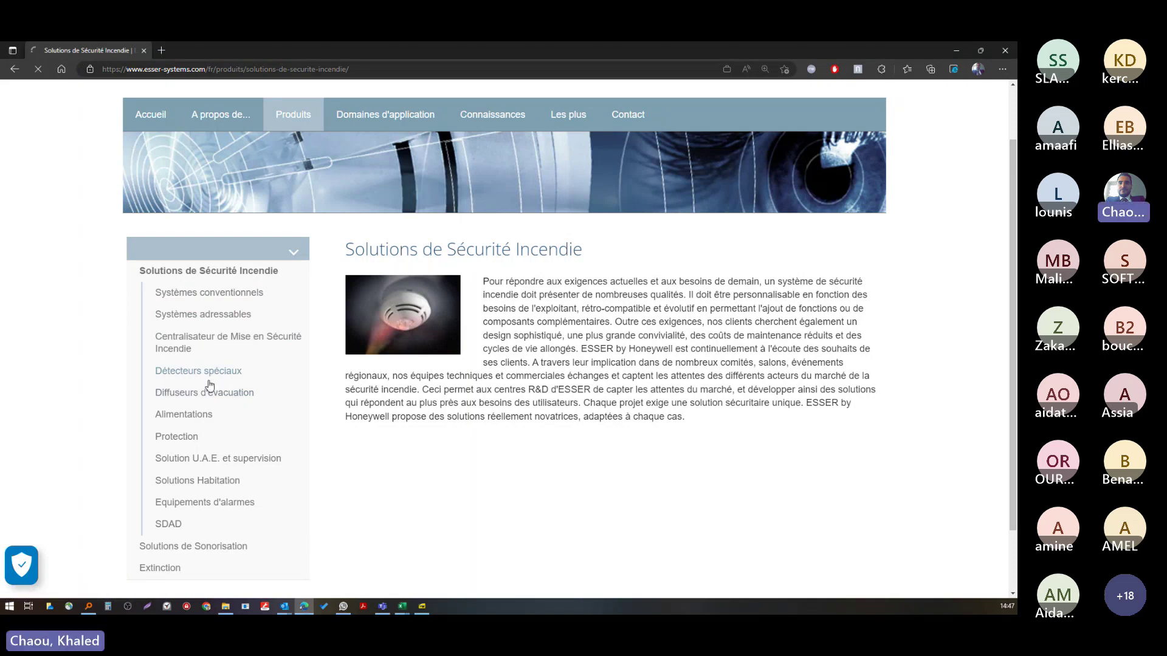
pyautogui.scroll(-3, 240, 372)
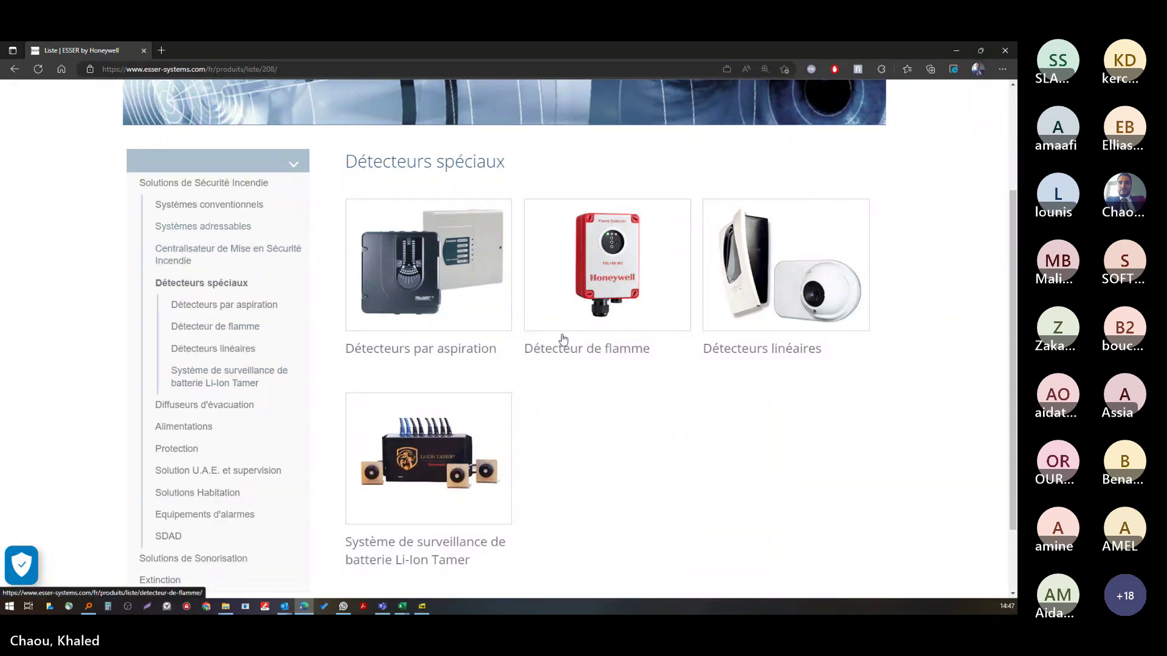
# - Open the Systèmes adressables category and look through all of its product families
pyautogui.click(651, 312)
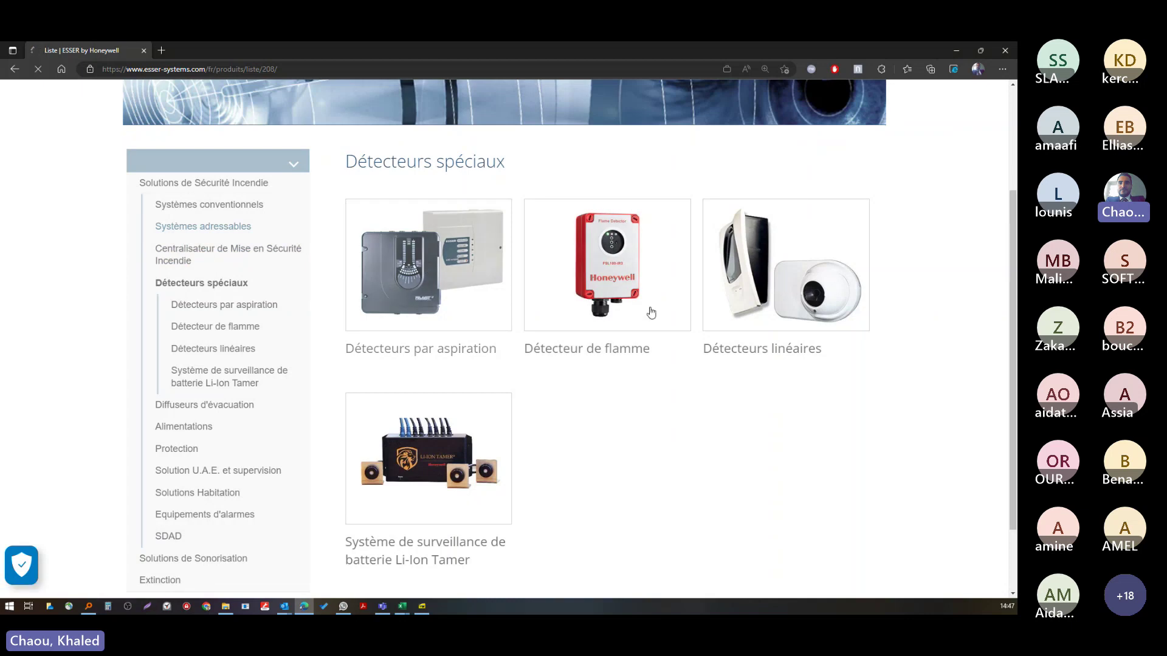
pyautogui.scroll(-1, 235, 389)
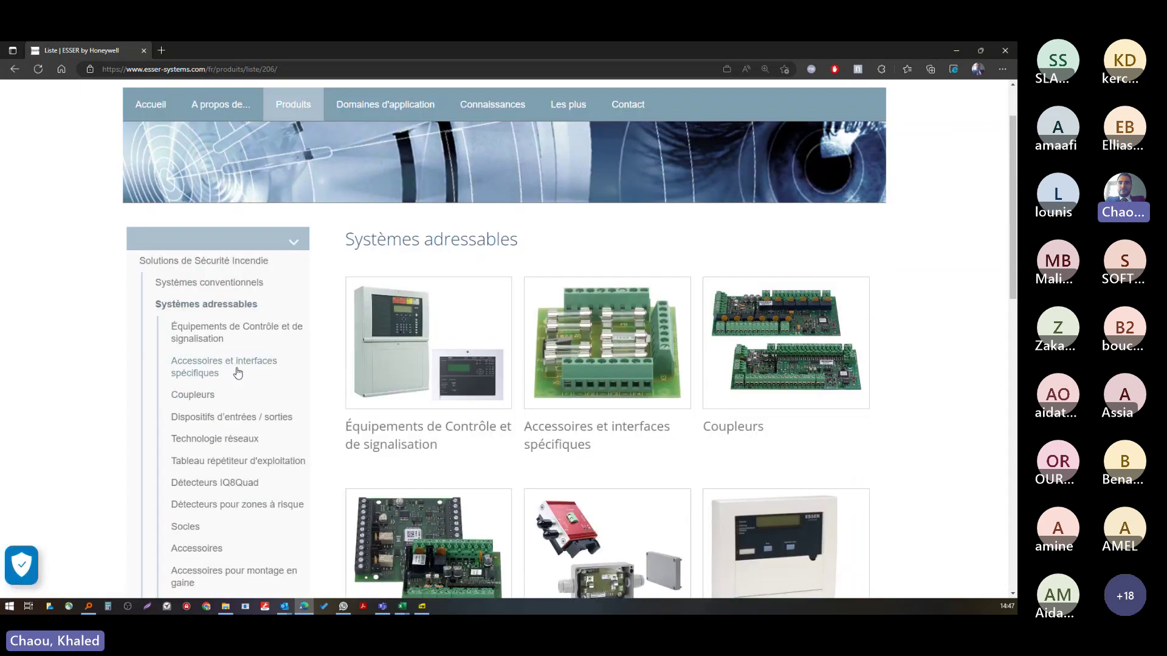
pyautogui.scroll(-3, 236, 368)
pyautogui.scroll(3, 480, 225)
pyautogui.scroll(-3, 826, 270)
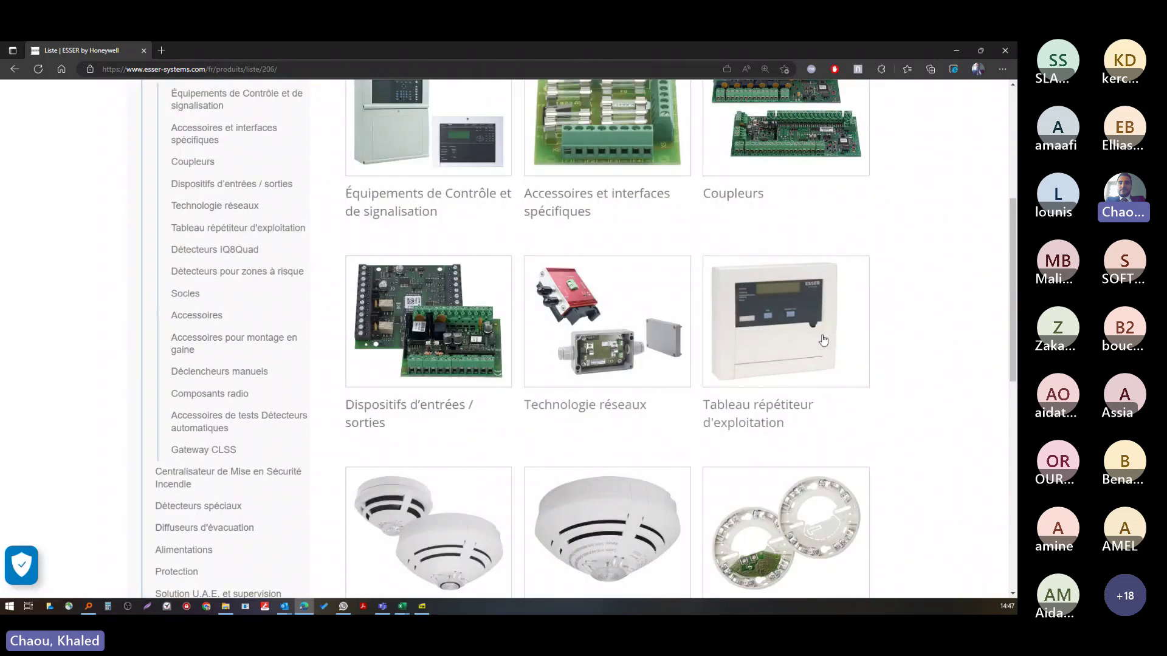
pyautogui.scroll(-6, 823, 340)
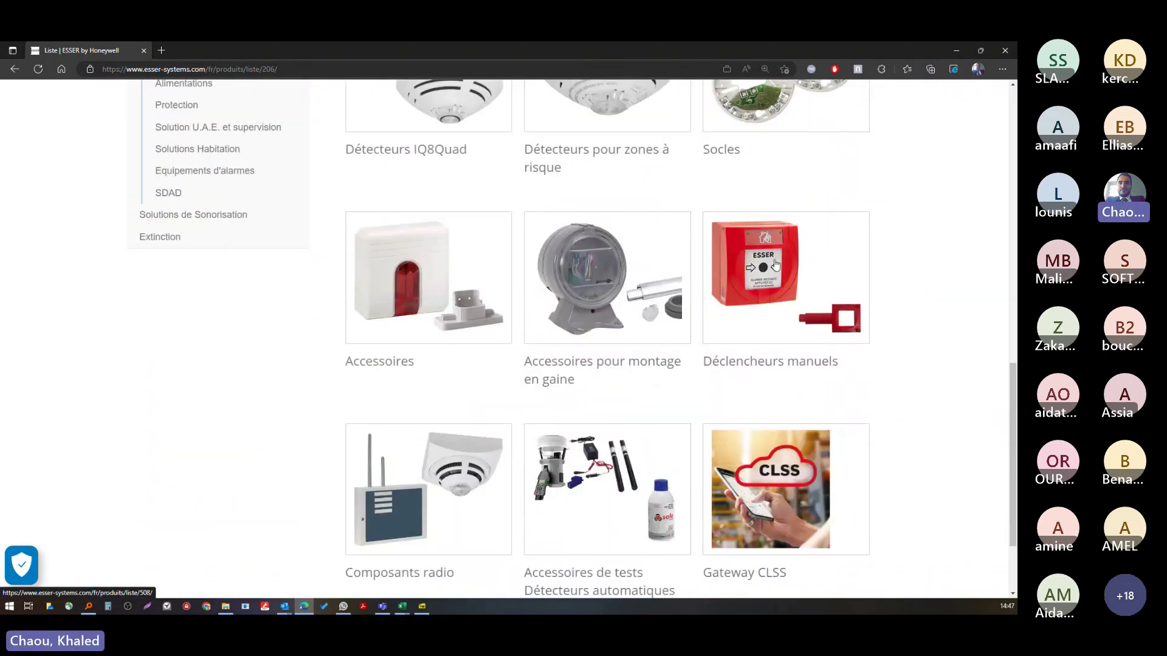
pyautogui.scroll(-2, 776, 265)
pyautogui.scroll(4, 435, 276)
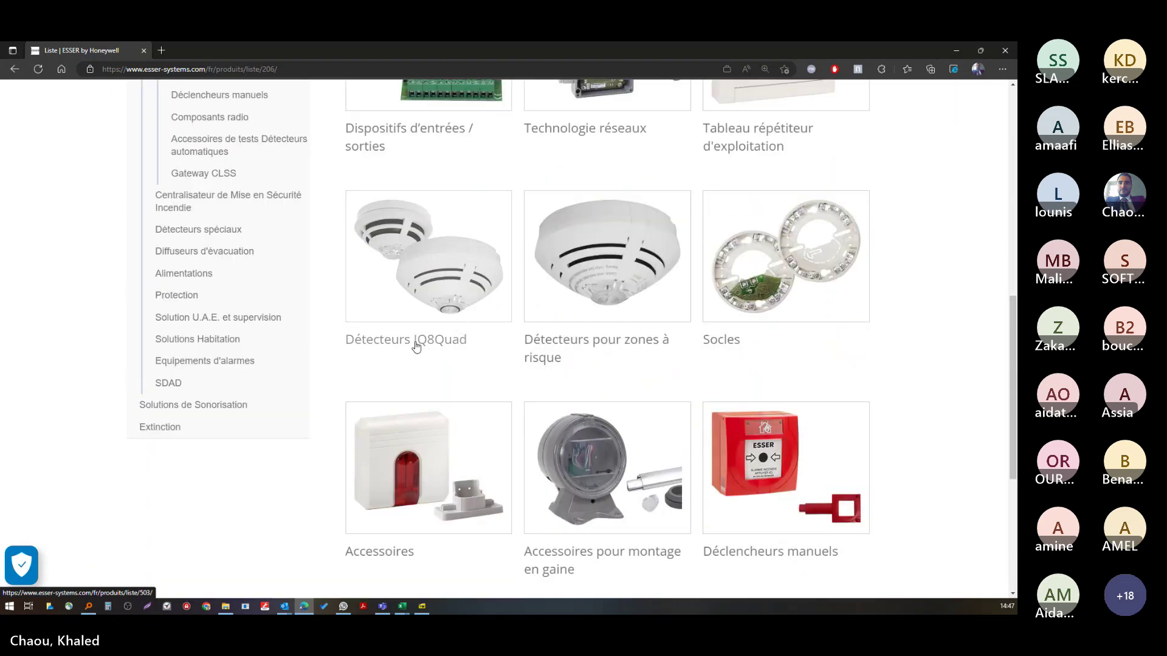
# - Open the Détecteurs IQ8Quad family and view its Détecteurs ponctuels interactifs adressables range
pyautogui.click(445, 342)
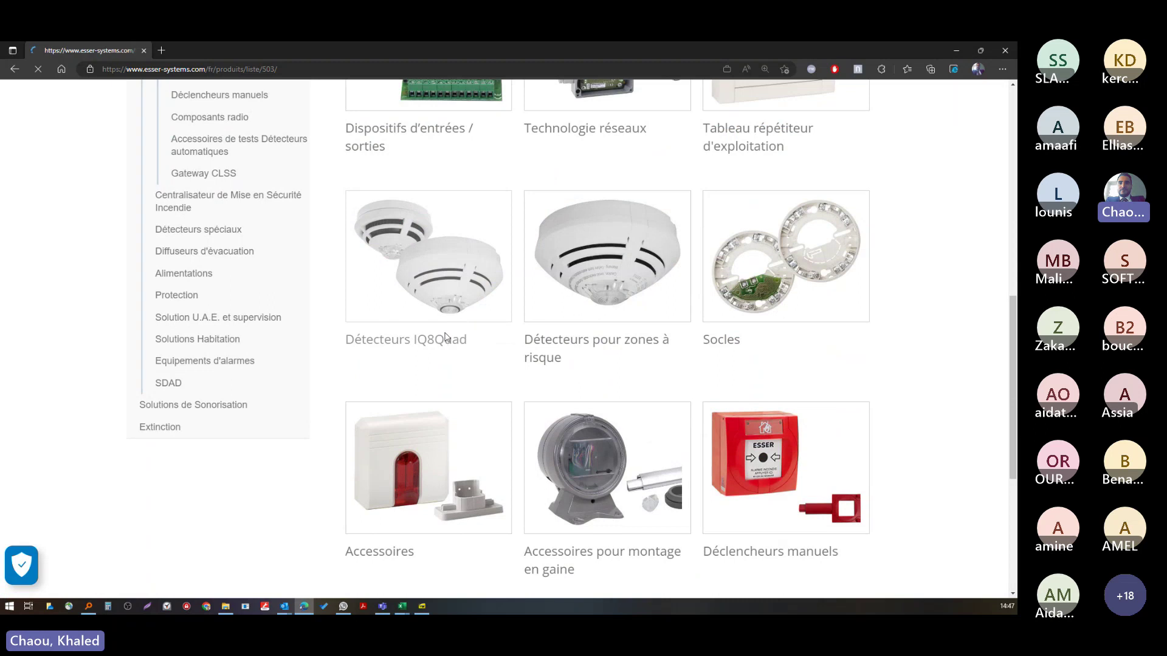
pyautogui.scroll(-2, 446, 313)
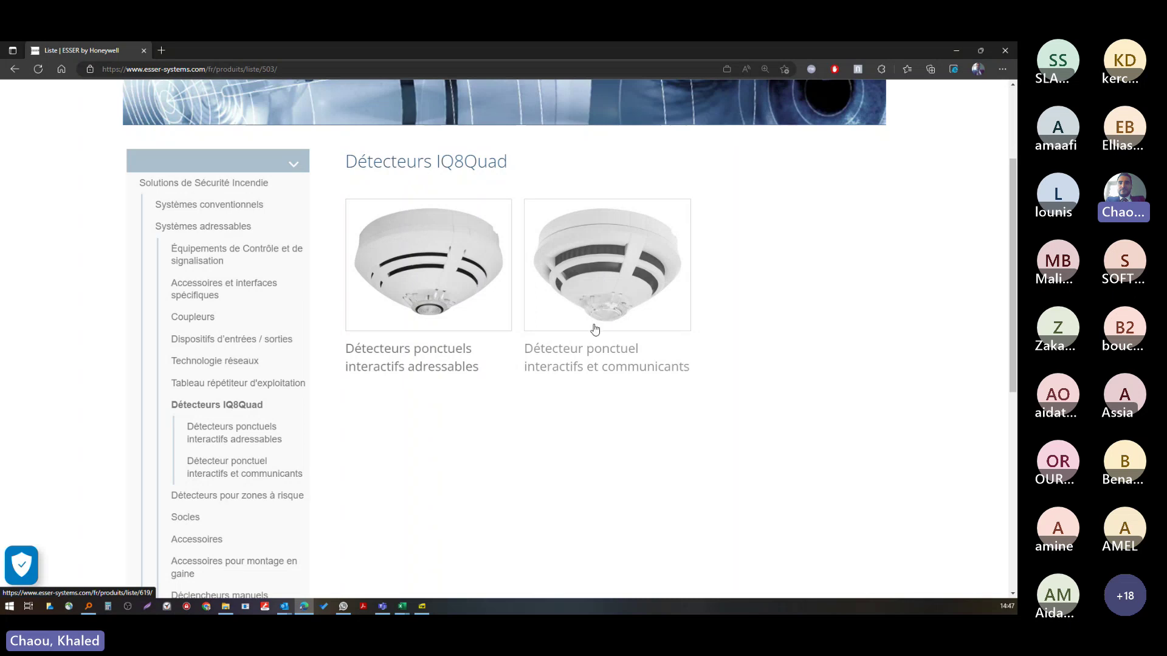
pyautogui.click(416, 322)
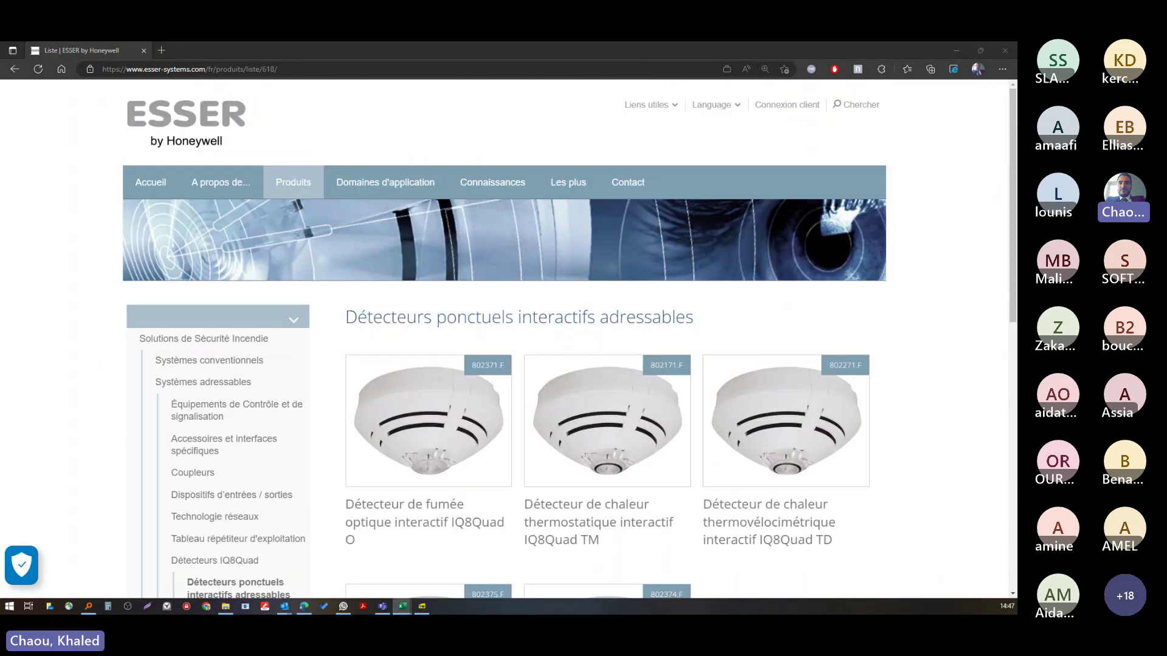
pyautogui.scroll(-4, 351, 386)
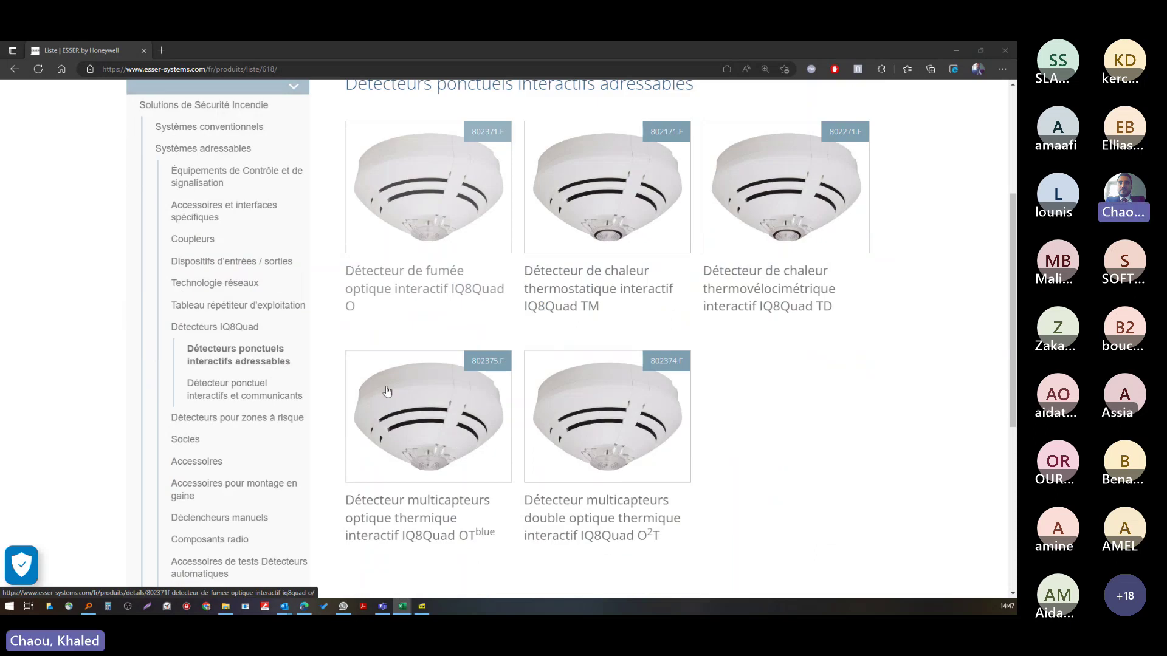
pyautogui.scroll(1, 1009, 365)
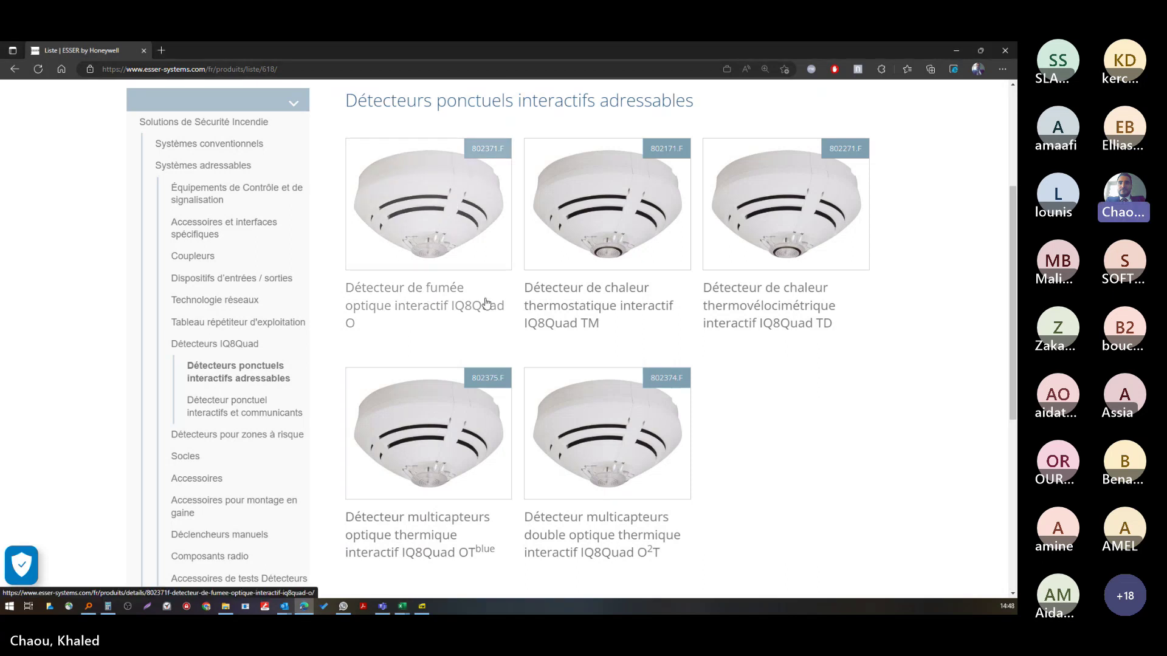
# - Open the product page of the IQ8Quad O optical smoke detector 802371.F and view its general technical data
pyautogui.click(424, 201)
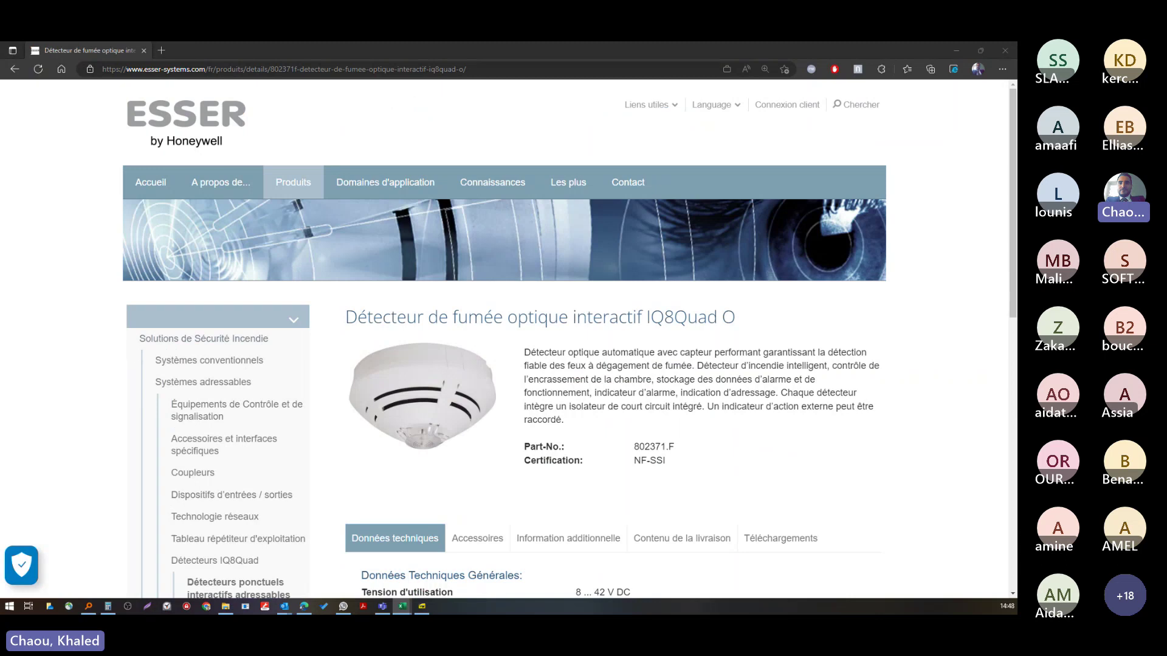
pyautogui.scroll(-3, 554, 460)
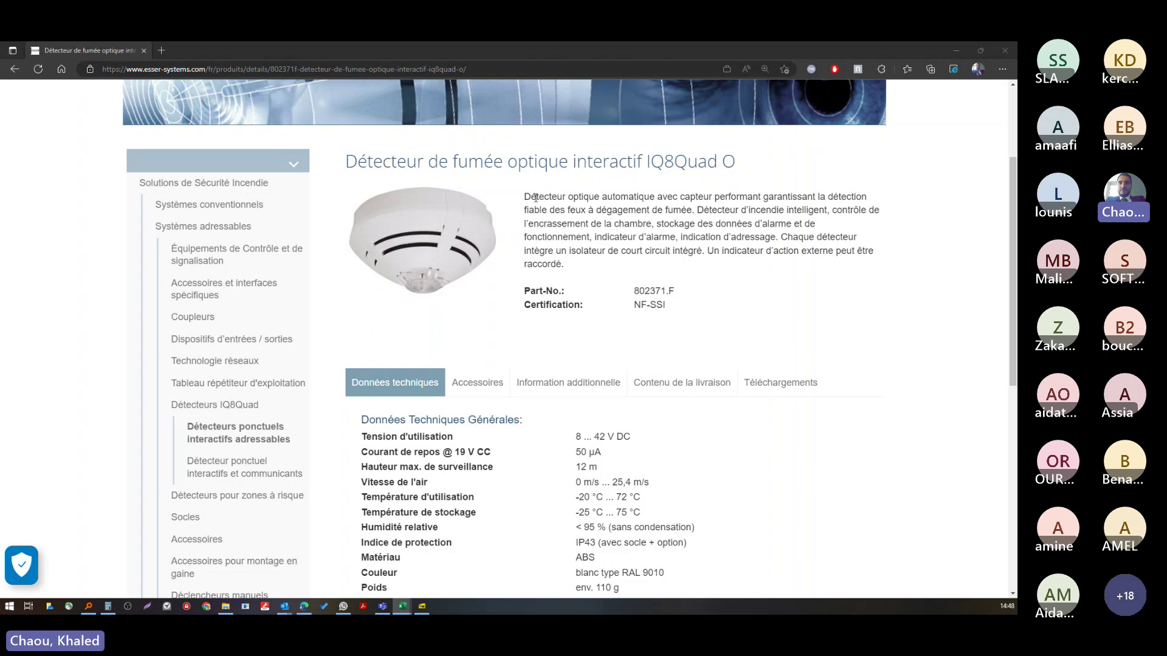
# - Review the technical data and the accessories listed for the IQ8Quad O optical smoke detector
pyautogui.scroll(-3, 661, 435)
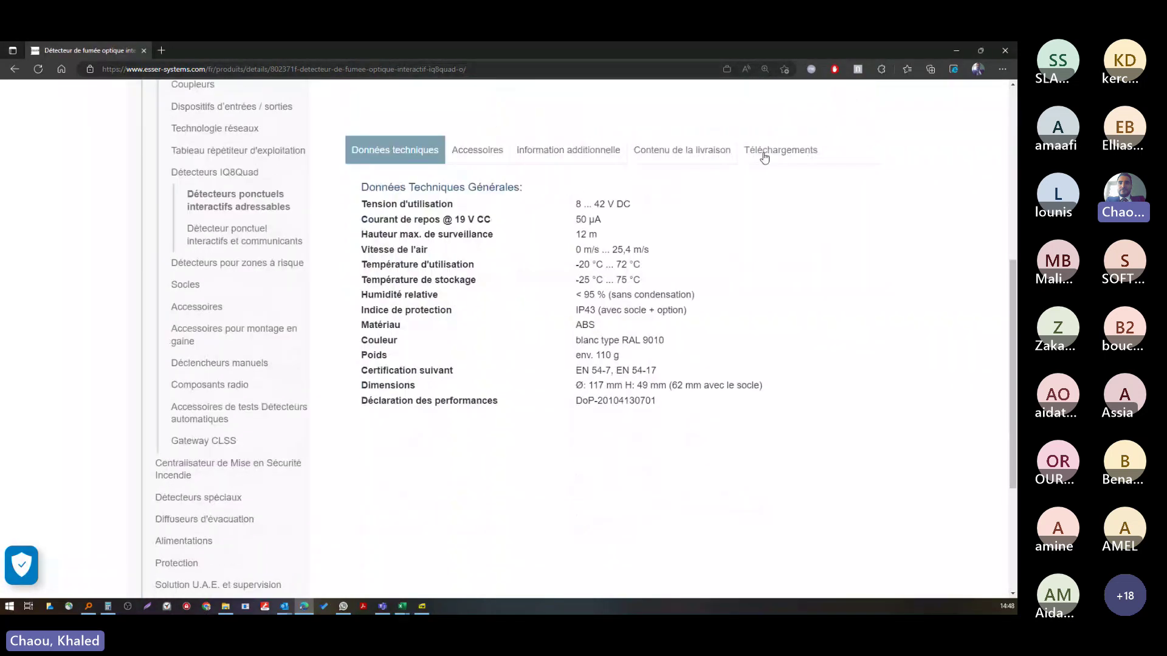
pyautogui.scroll(5, 661, 435)
pyautogui.scroll(-3, 607, 426)
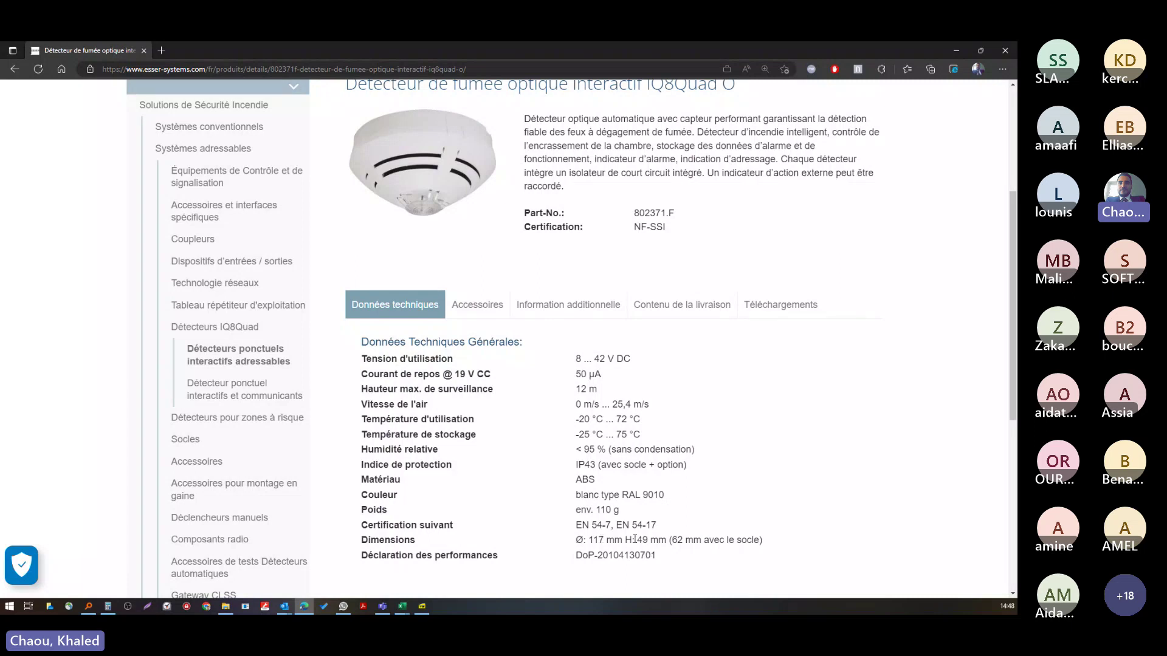
pyautogui.click(491, 310)
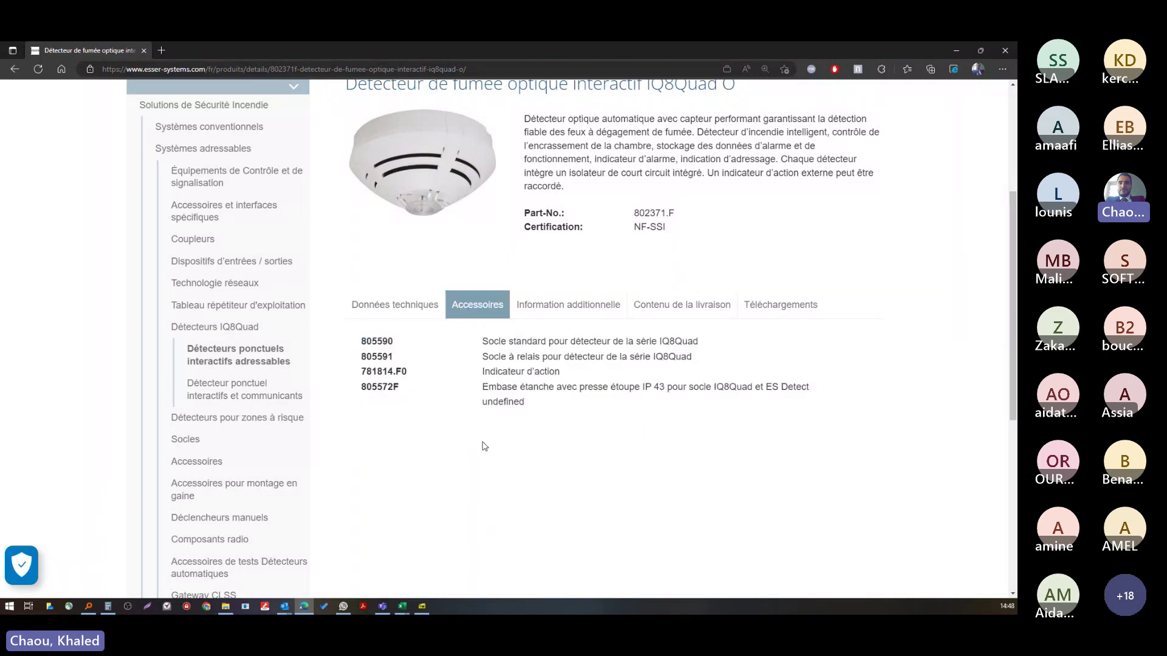
pyautogui.moveTo(360, 342); pyautogui.dragTo(736, 389)
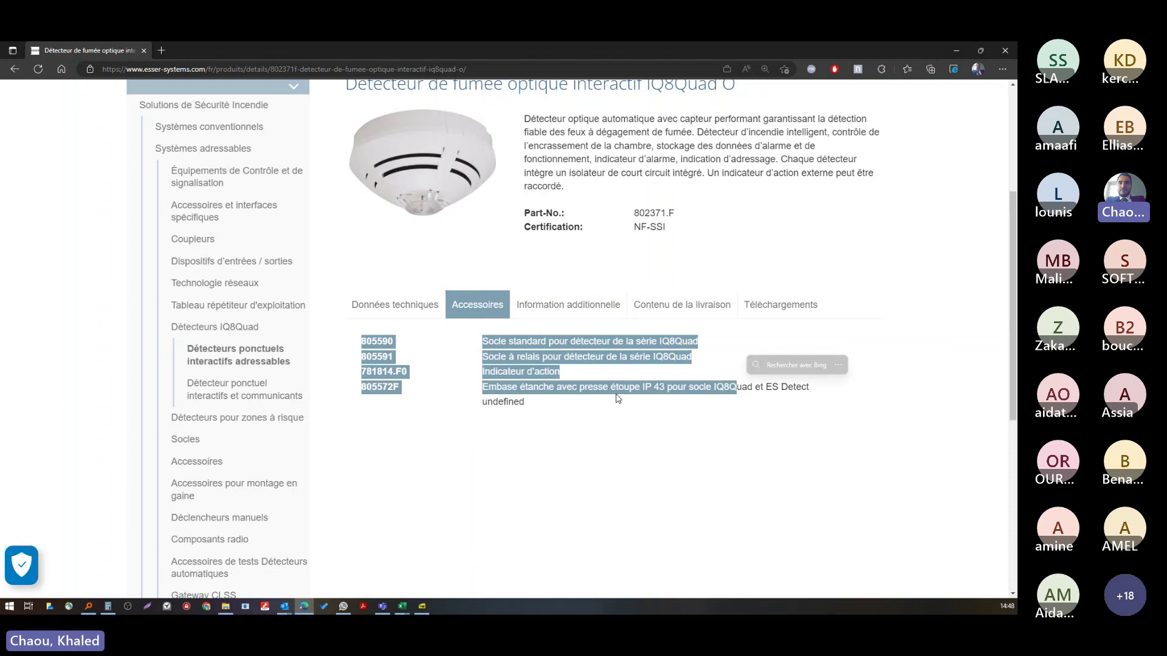
pyautogui.rightClick(463, 384)
pyautogui.press('Escape')
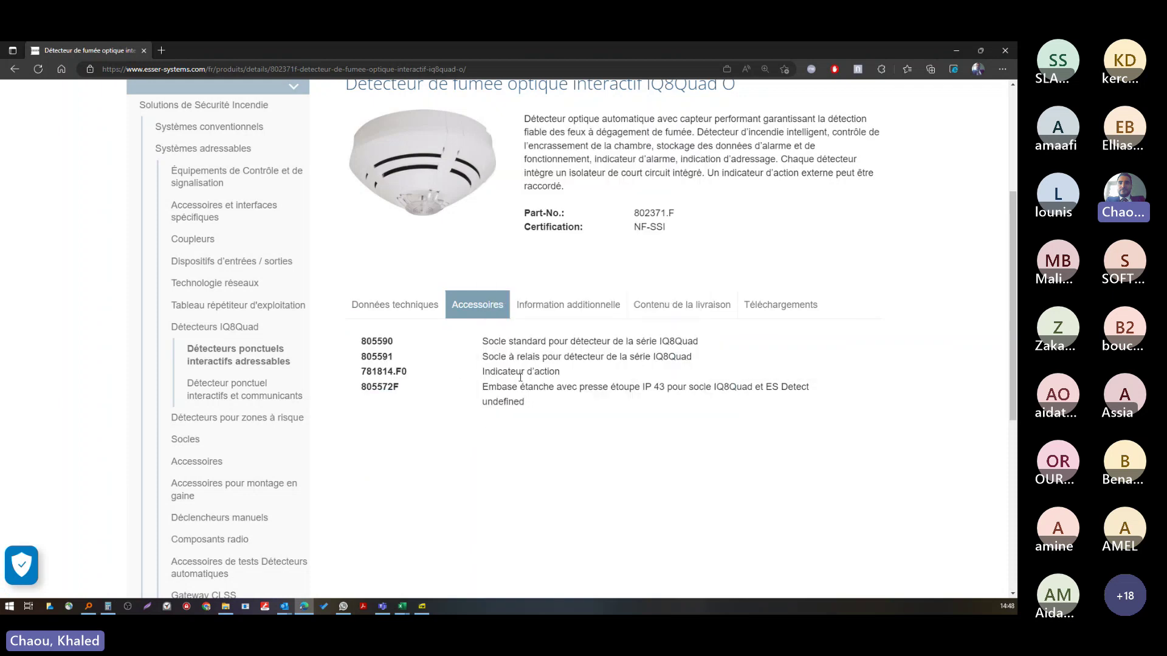
# - Check the detector's additional information, delivery contents and available downloads on its product page
pyautogui.click(545, 307)
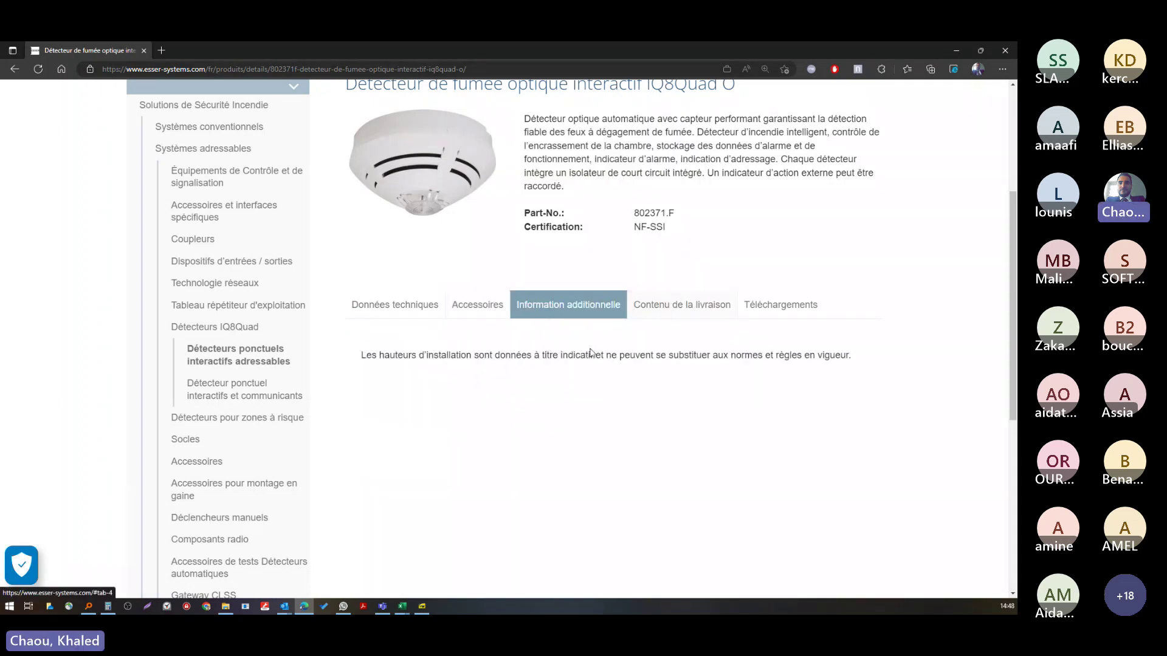
pyautogui.click(696, 322)
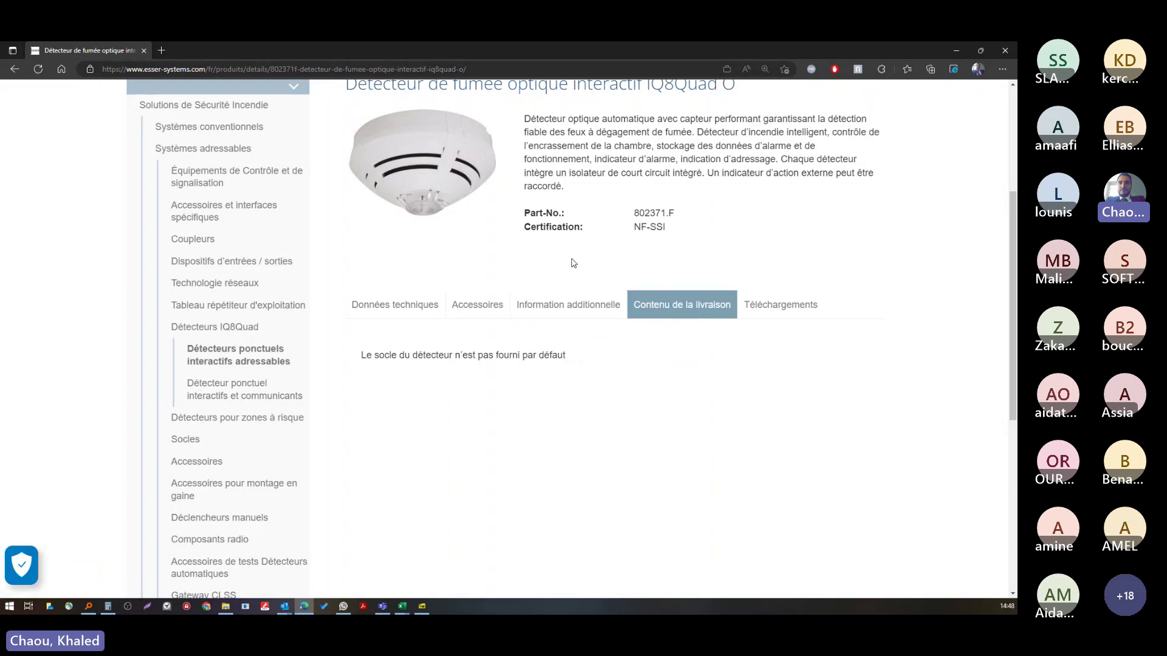
pyautogui.scroll(1, 571, 263)
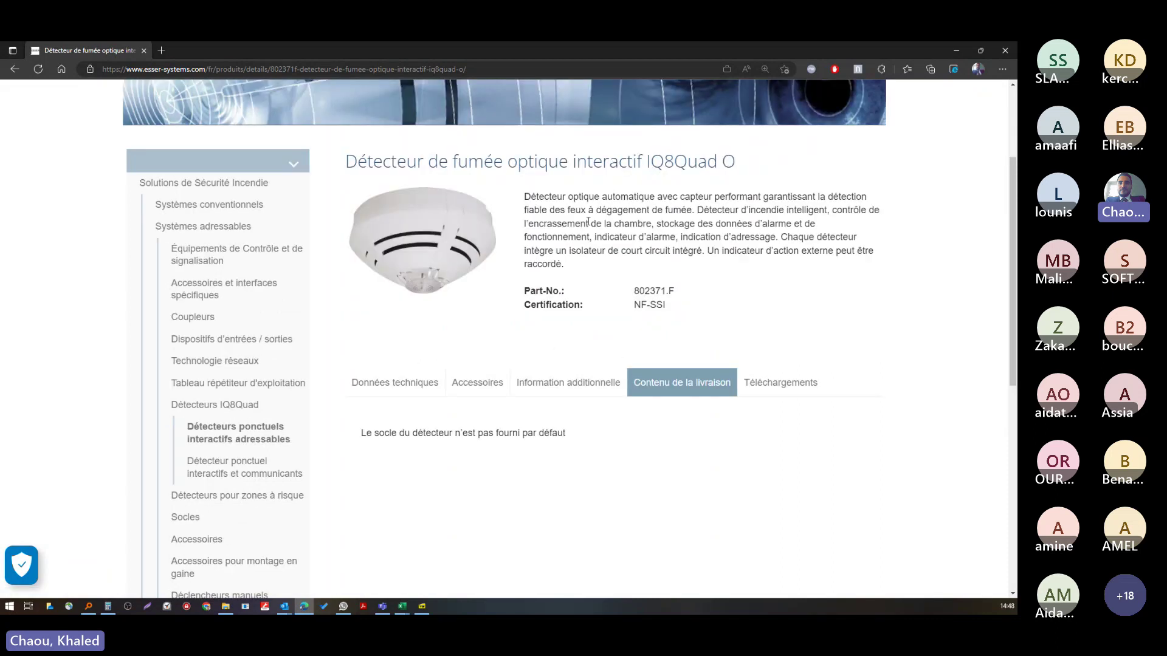
pyautogui.click(765, 385)
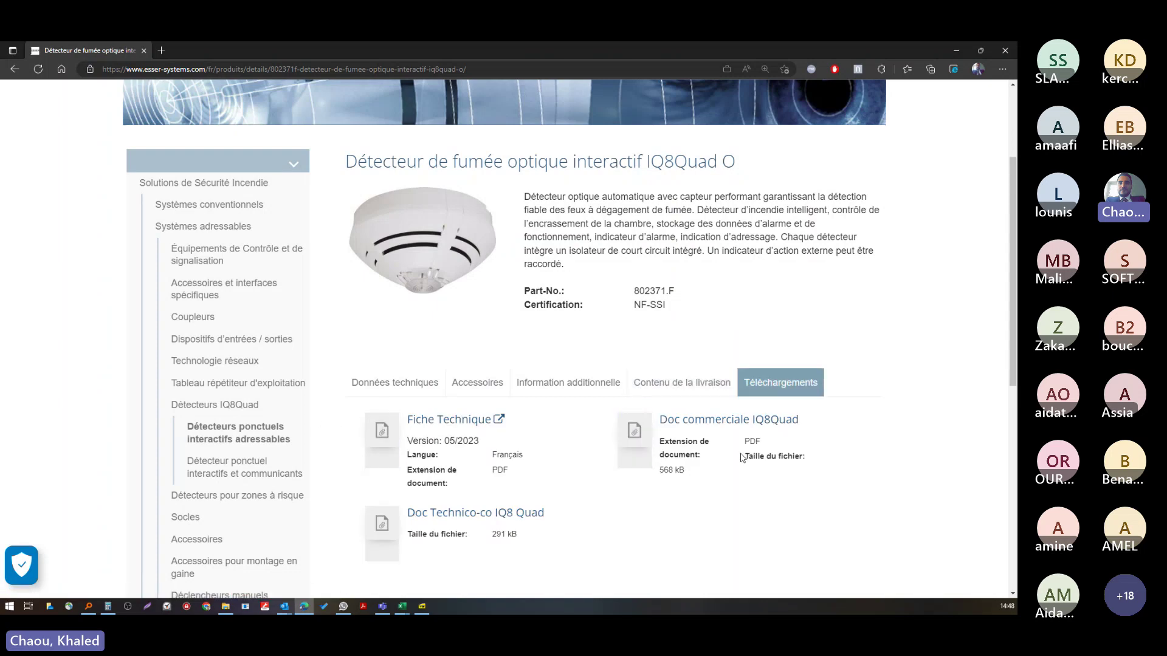
# - Switch to BROCHURE_IQ8Quad_V4.pdf and read through to the list of typical test fires on page 3
pyautogui.hotkey('alt', 'Tab')
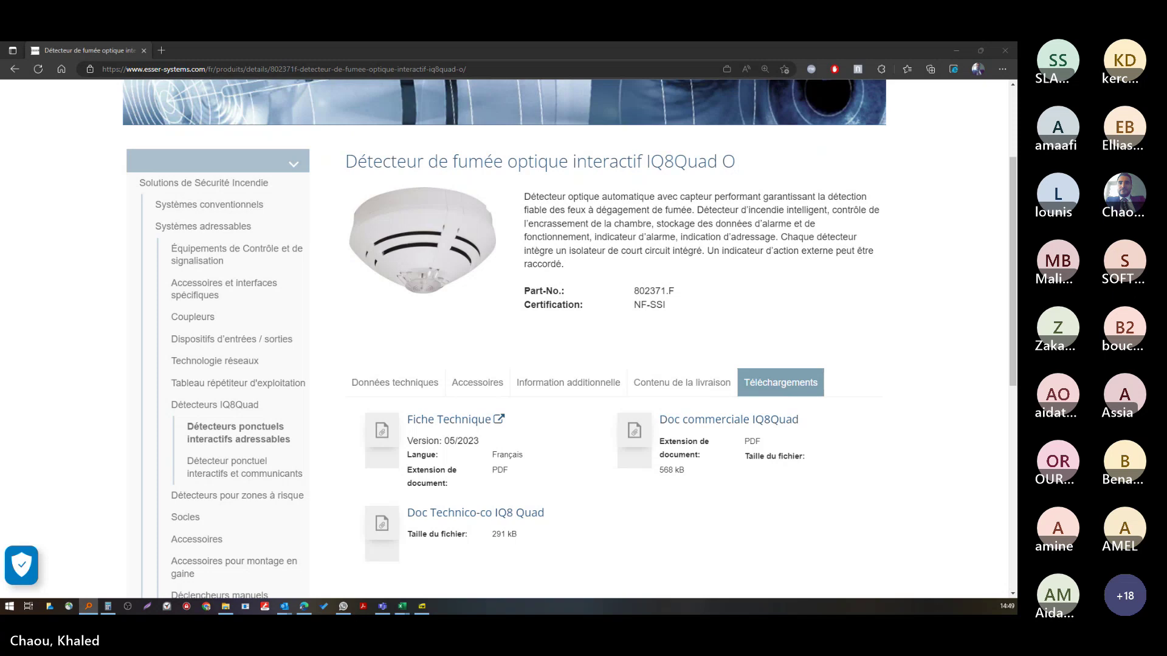
pyautogui.hotkey('alt', 'Tab')
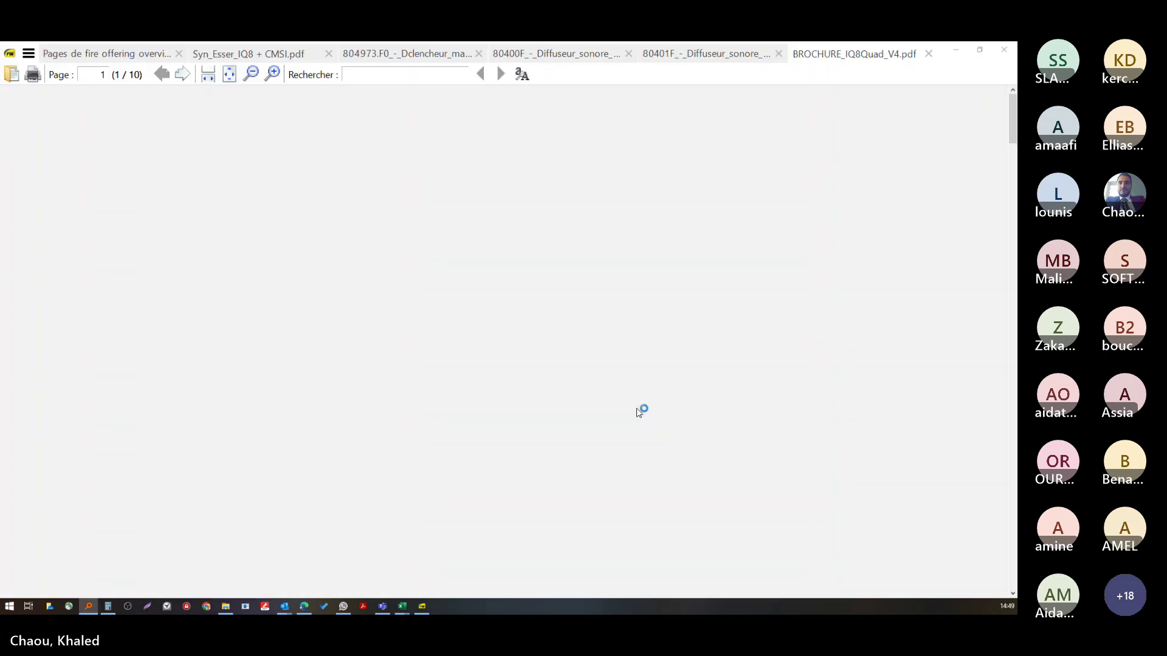
pyautogui.keyDown('ctrl'); pyautogui.scroll(2, 776, 297); pyautogui.keyUp('ctrl')
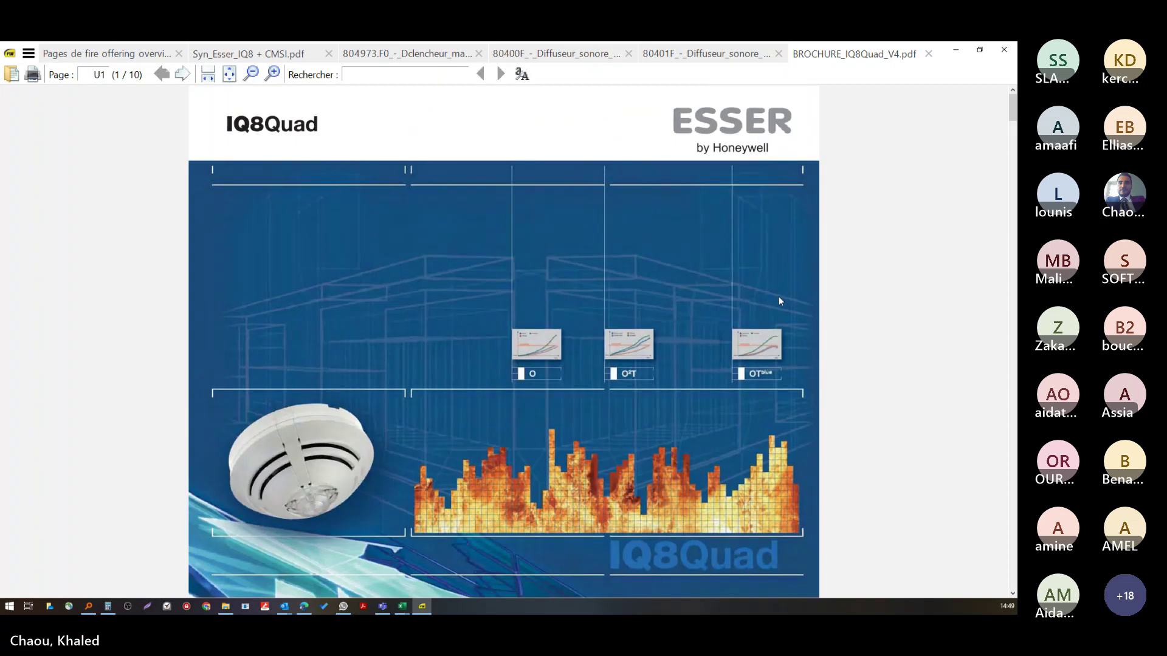
pyautogui.scroll(-3, 779, 297)
pyautogui.scroll(-5, 774, 300)
pyautogui.keyDown('ctrl'); pyautogui.scroll(-2, 772, 292); pyautogui.keyUp('ctrl')
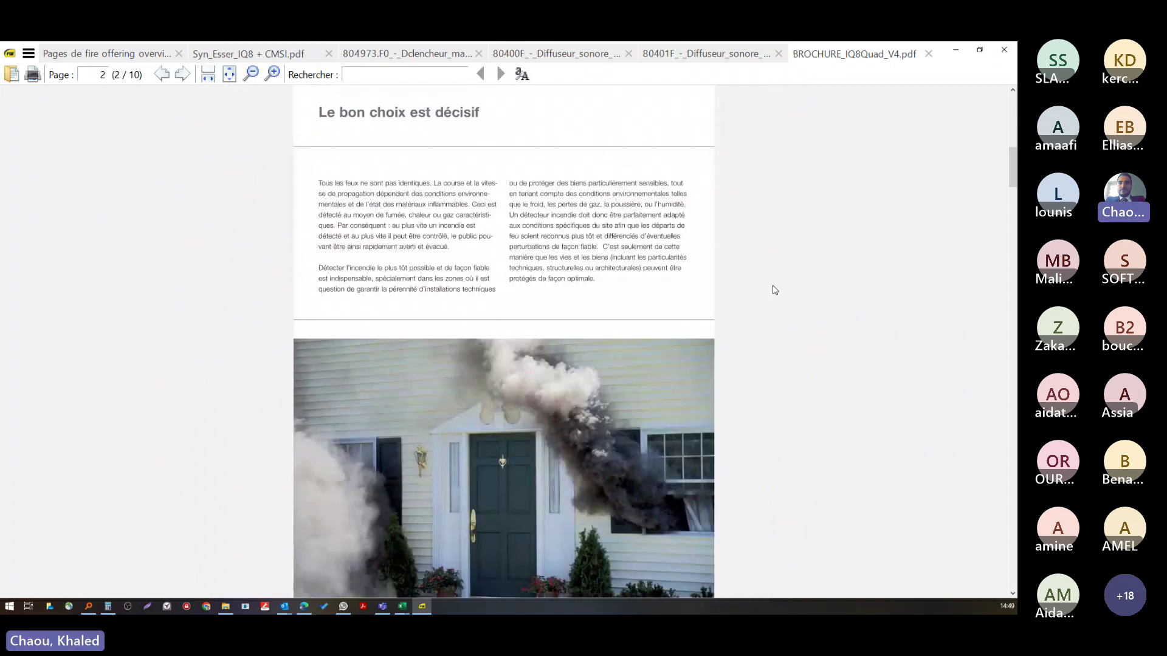
pyautogui.scroll(-4, 767, 288)
pyautogui.scroll(-3, 760, 296)
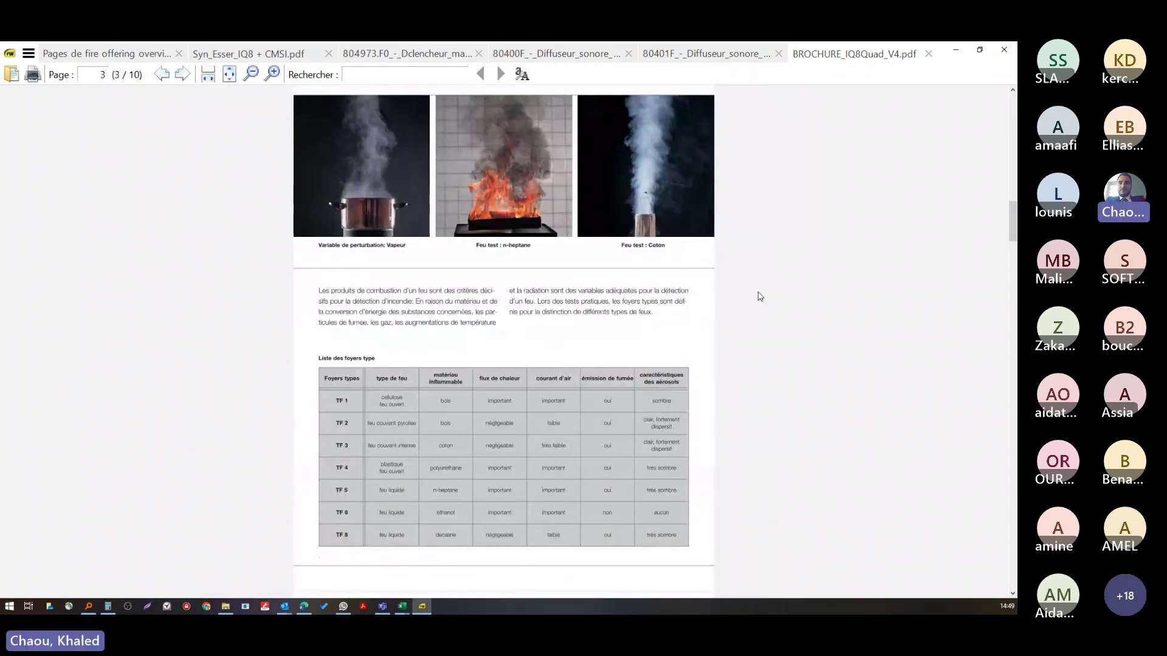
# - Examine the DIN EN 54 T9 fire test table on page 9 of the brochure and return to the test fire list on page 3
pyautogui.moveTo(1010, 231); pyautogui.dragTo(999, 550)
pyautogui.scroll(2, 476, 207)
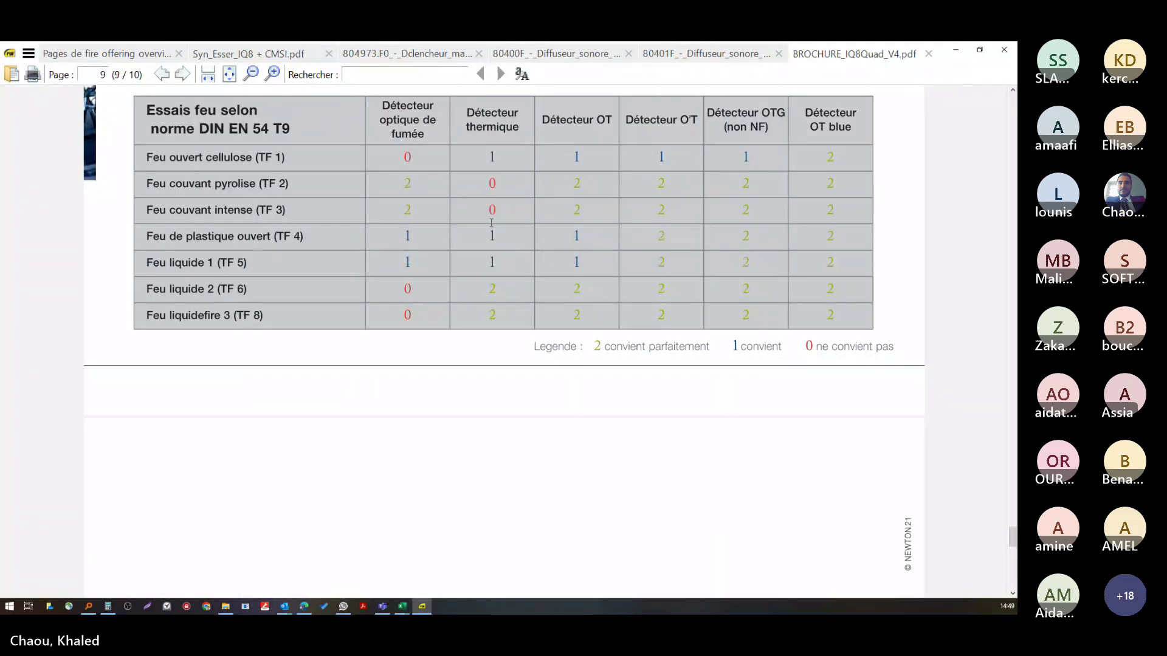
pyautogui.scroll(-1, 491, 222)
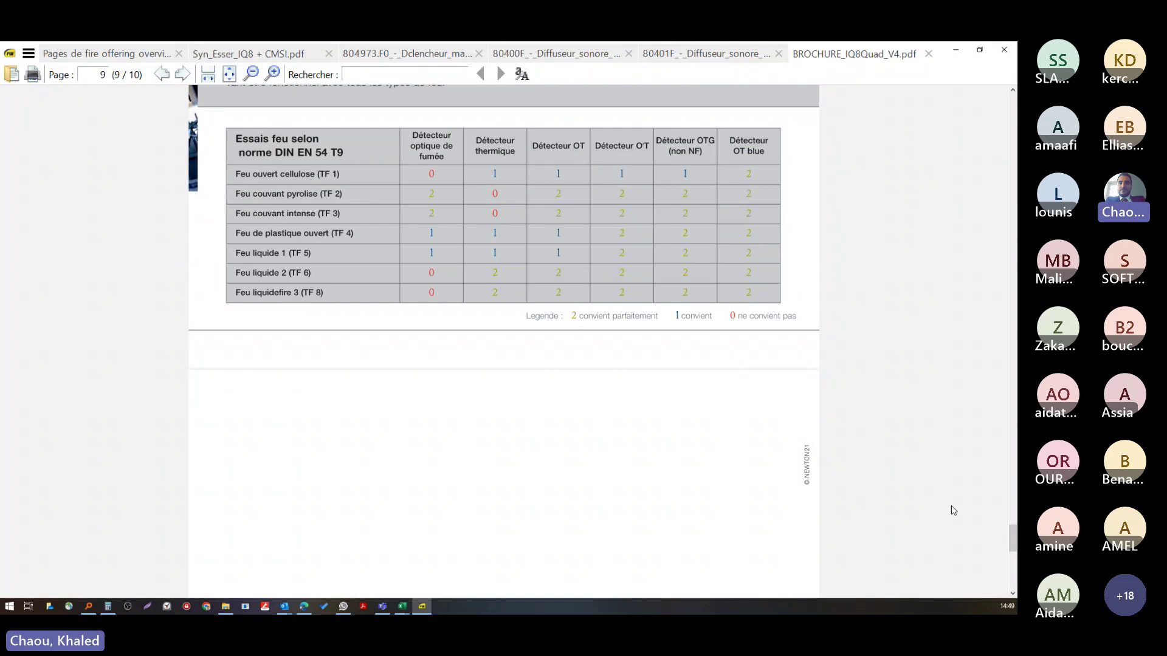
pyautogui.moveTo(1011, 539); pyautogui.dragTo(987, 236)
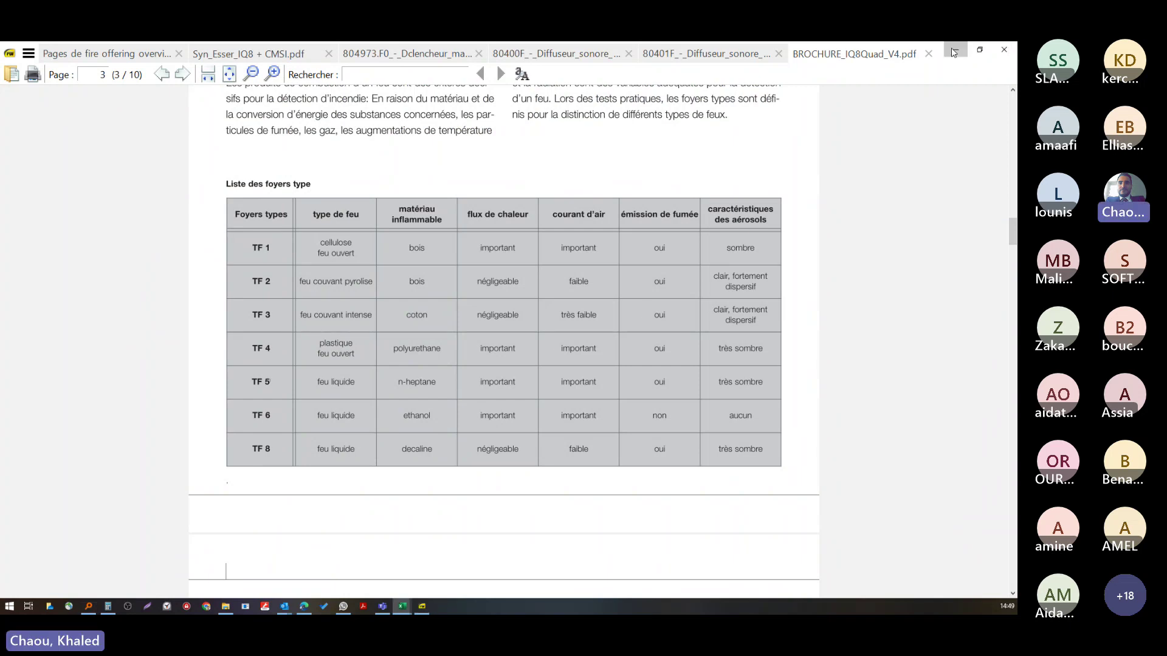
# - Return to the Beyond quotation workbook and copy the yellow siren heading row 37 onto row 39
pyautogui.hotkey('alt', 'Tab')
pyautogui.scroll(3, 401, 209)
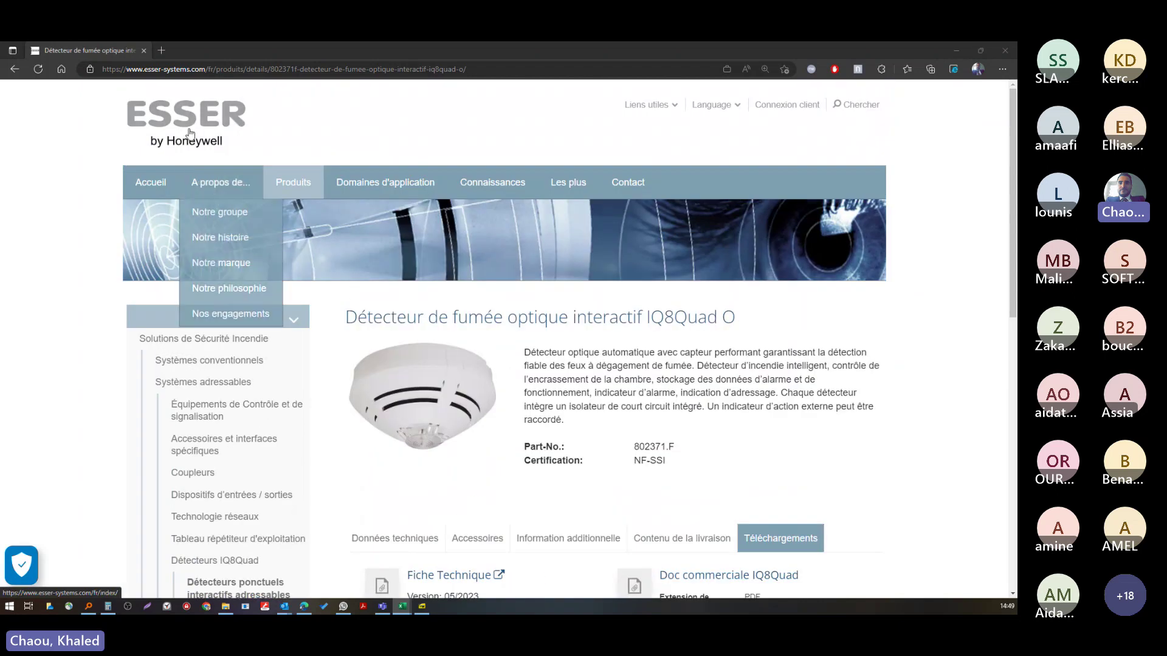
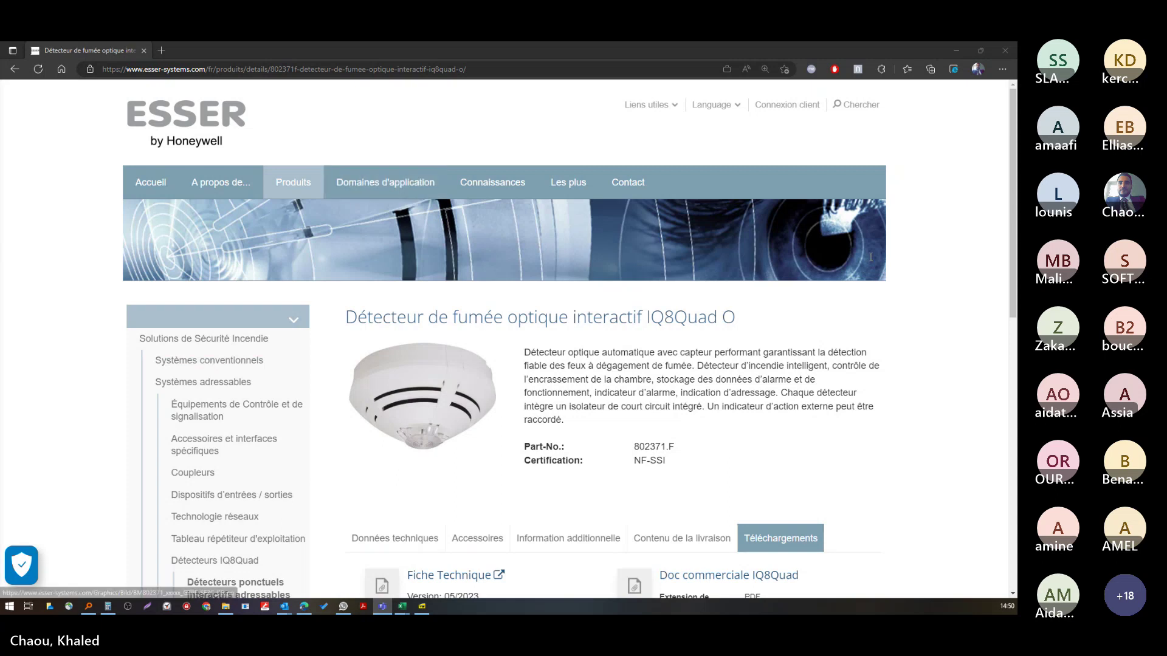
pyautogui.click(955, 56)
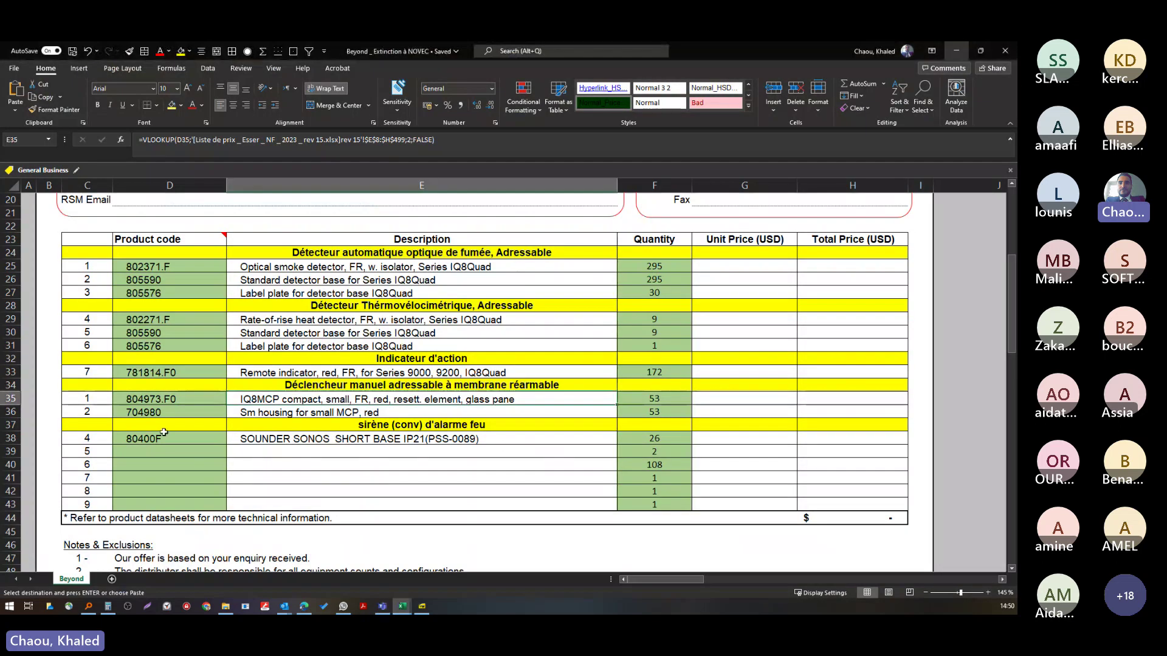
pyautogui.moveTo(85, 424); pyautogui.dragTo(891, 421)
pyautogui.hotkey('ctrl', 'c')
pyautogui.click(87, 451)
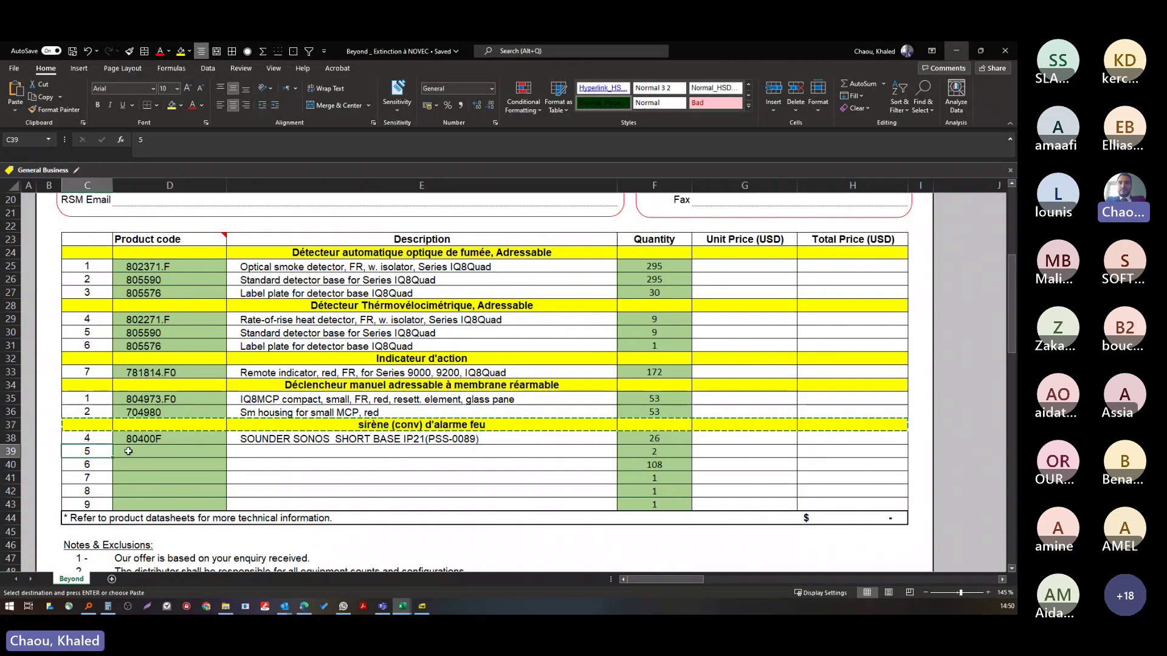
pyautogui.hotkey('ctrl', 'v')
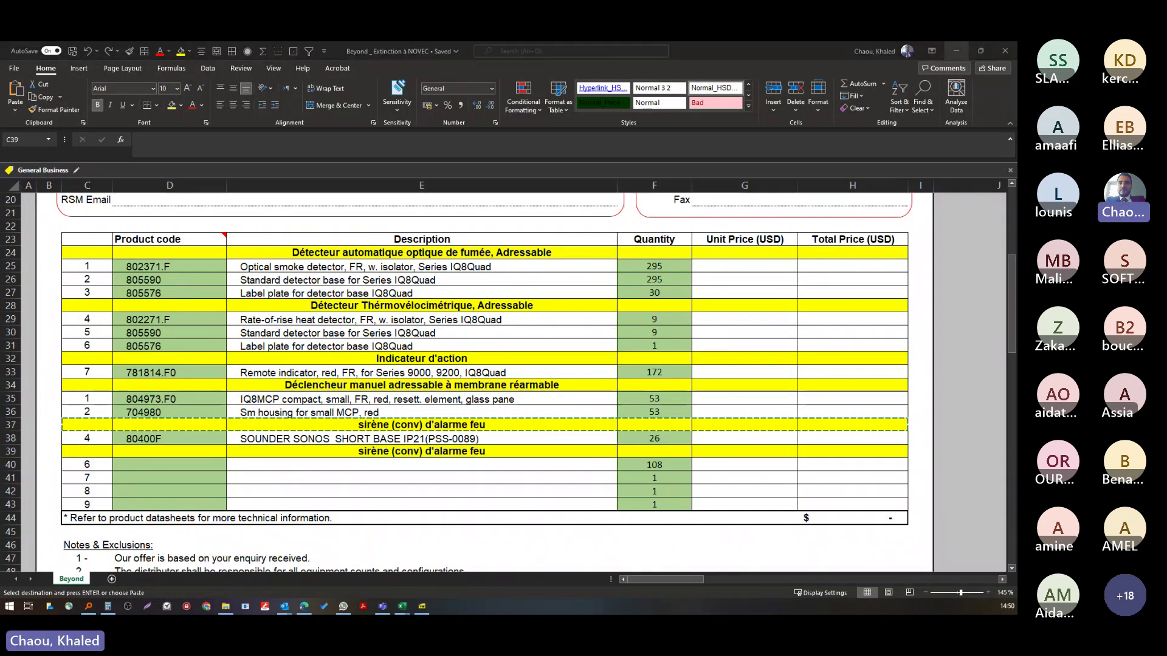
# - Replace the row 39 heading with "Centrale détection Incendie type adressable à 06 boucles", copied from cell B4 of Book1
pyautogui.hotkey('alt', 'Tab')
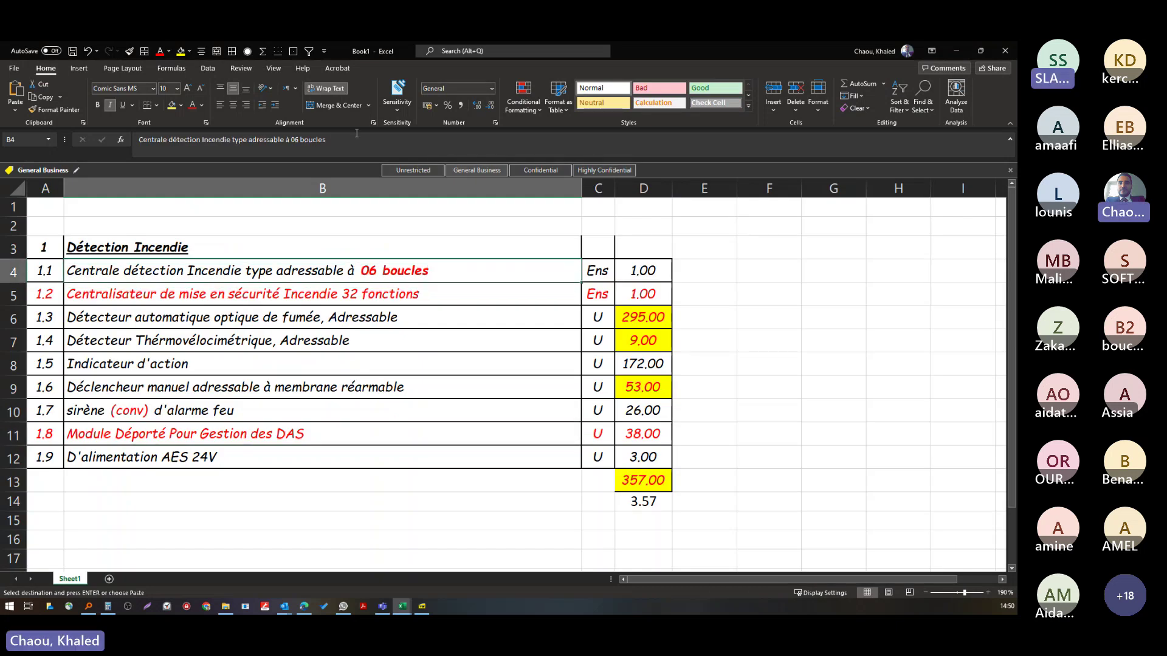
pyautogui.click(333, 139)
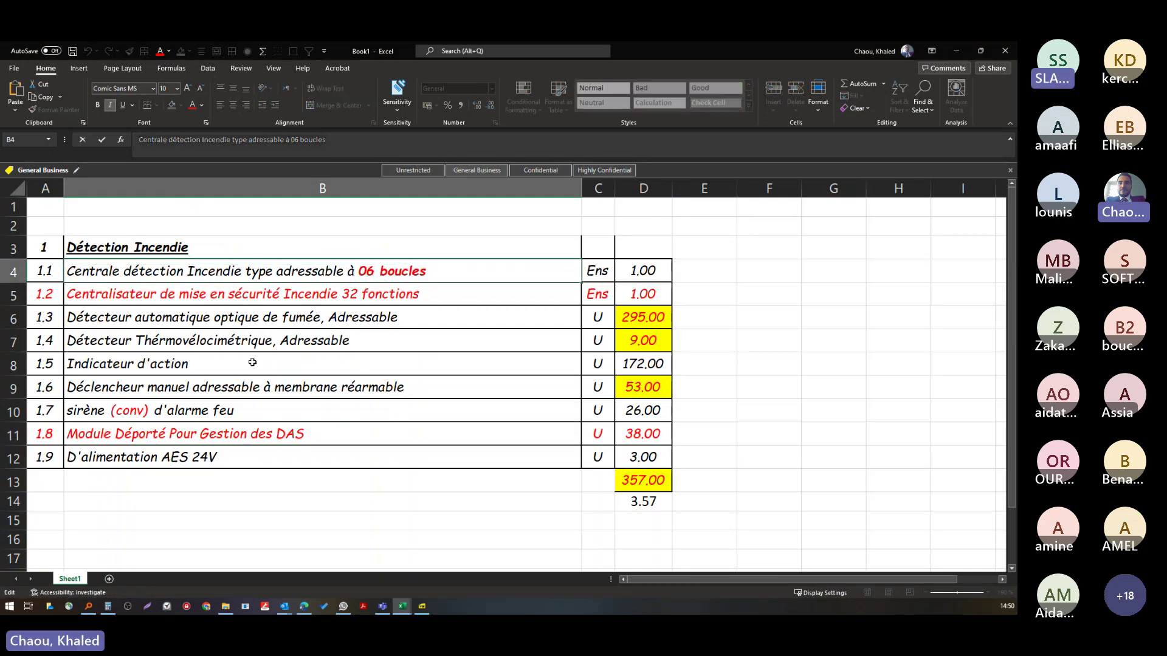
pyautogui.press('Escape')
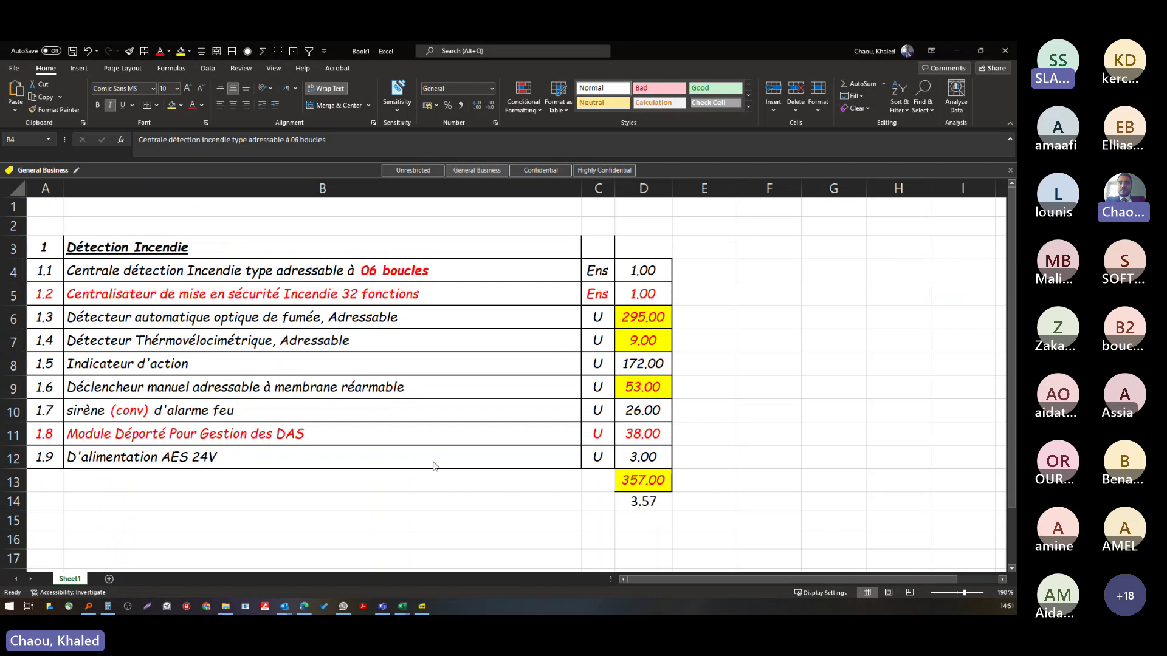
pyautogui.hotkey('alt', 'Tab')
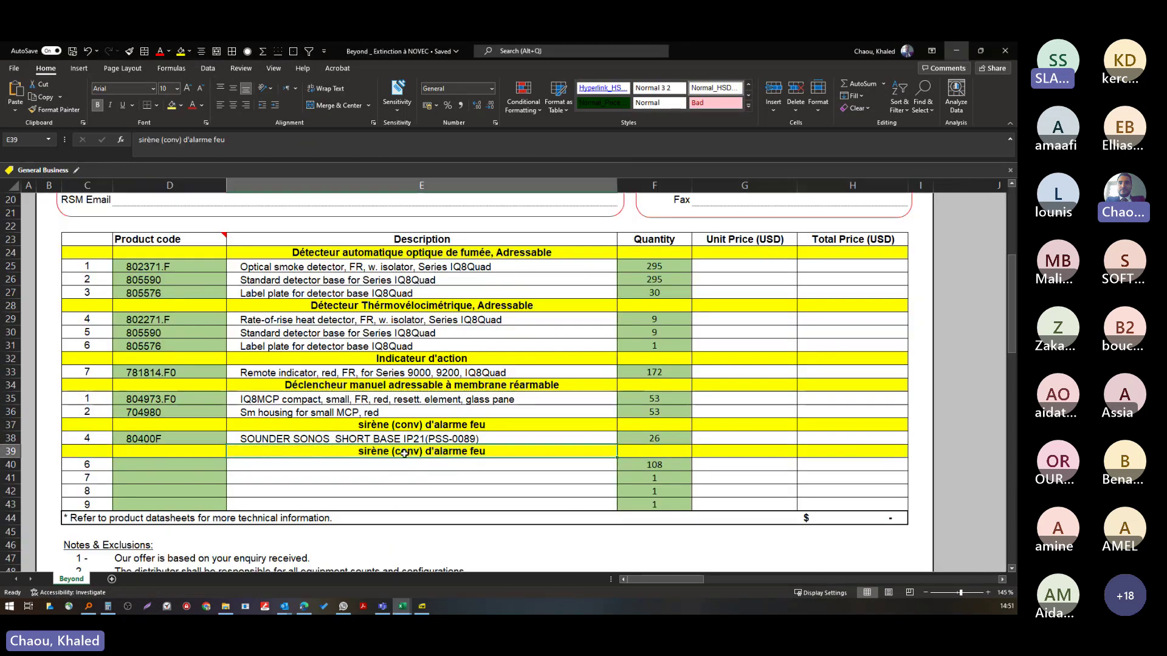
pyautogui.rightClick(408, 451)
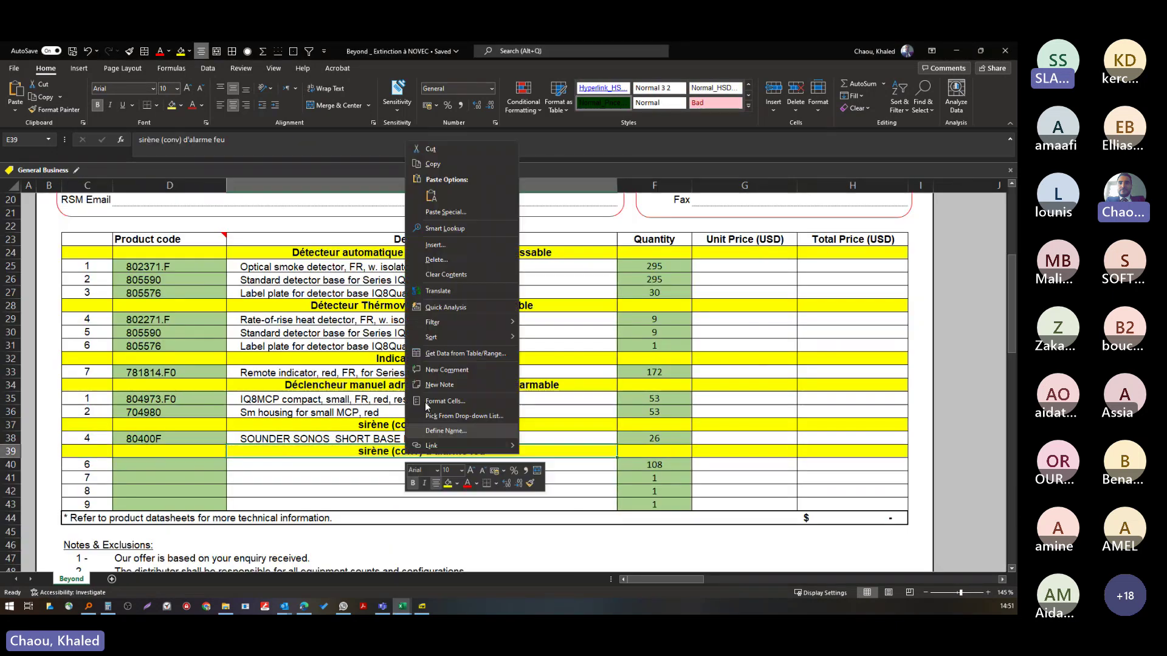
pyautogui.click(439, 191)
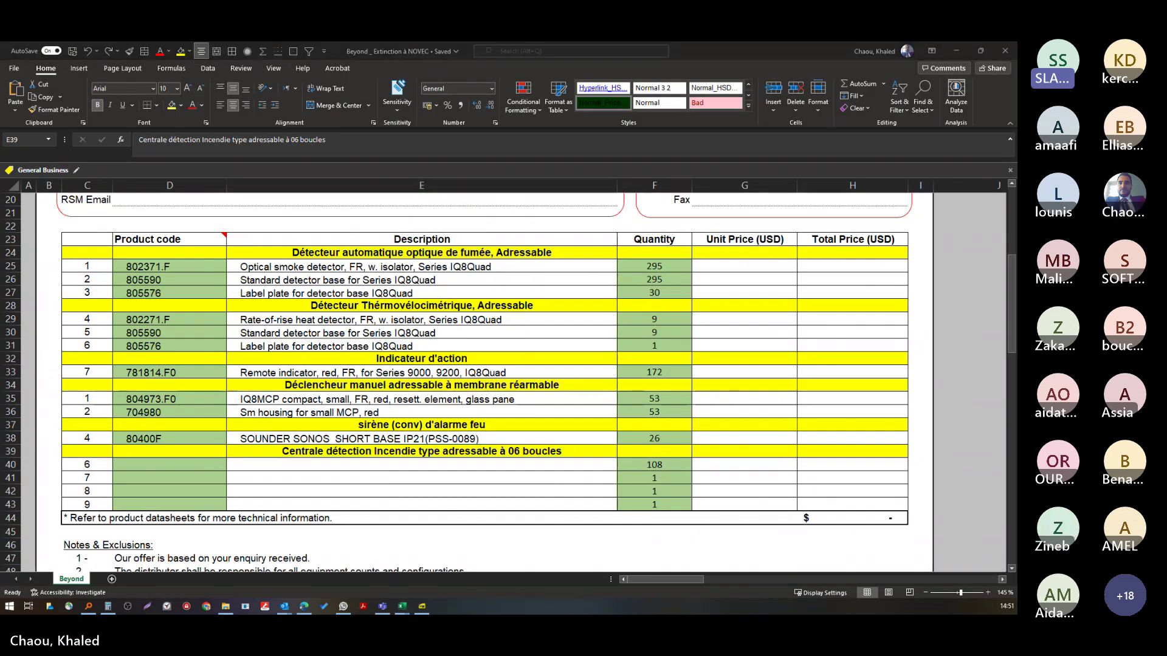
# - Switch to the Esser NF 2023 rev 15 price list workbook and hide its List Price column H
pyautogui.click(134, 267)
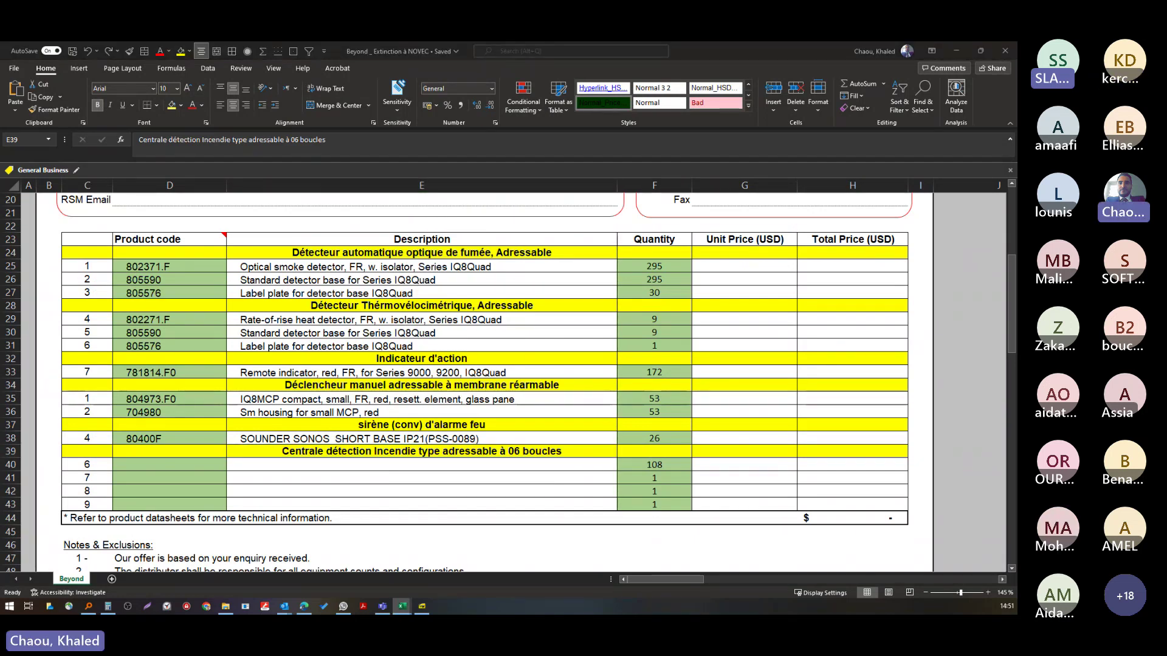
pyautogui.hotkey('alt', 'Tab')
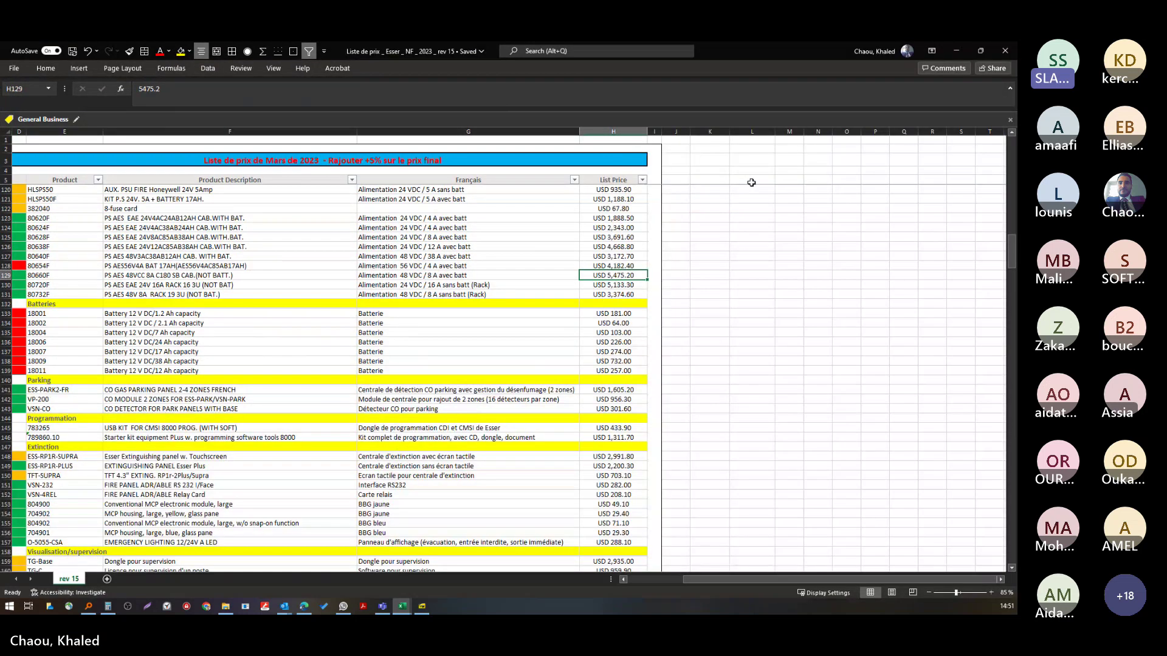
pyautogui.click(613, 132)
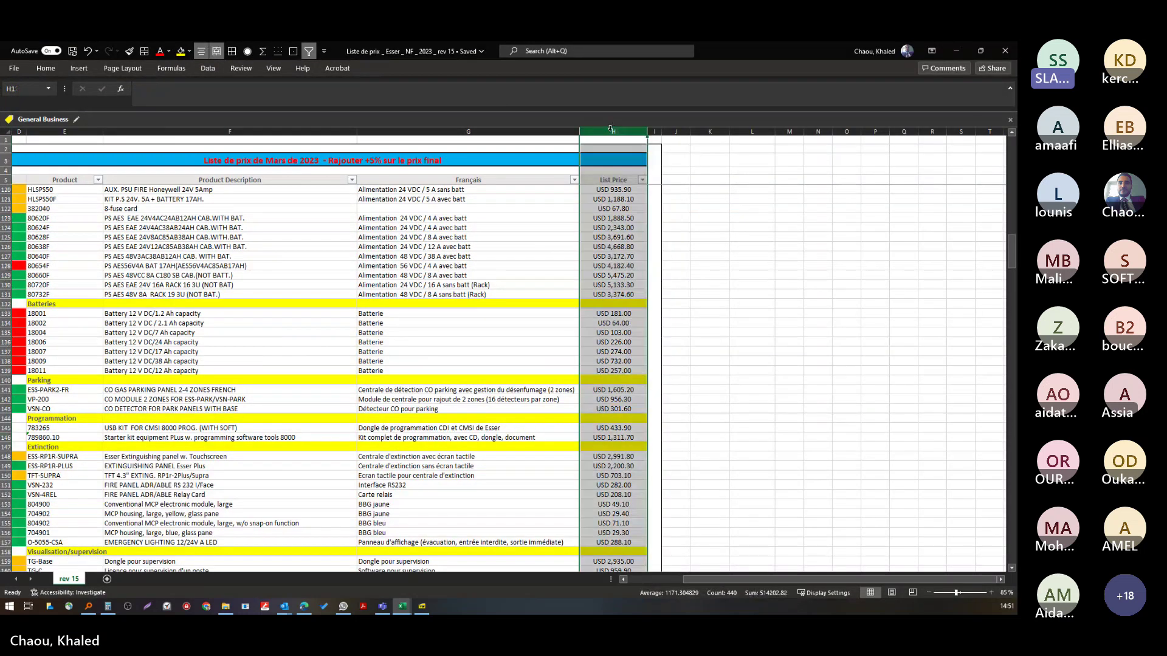
pyautogui.rightClick(611, 132)
pyautogui.click(638, 294)
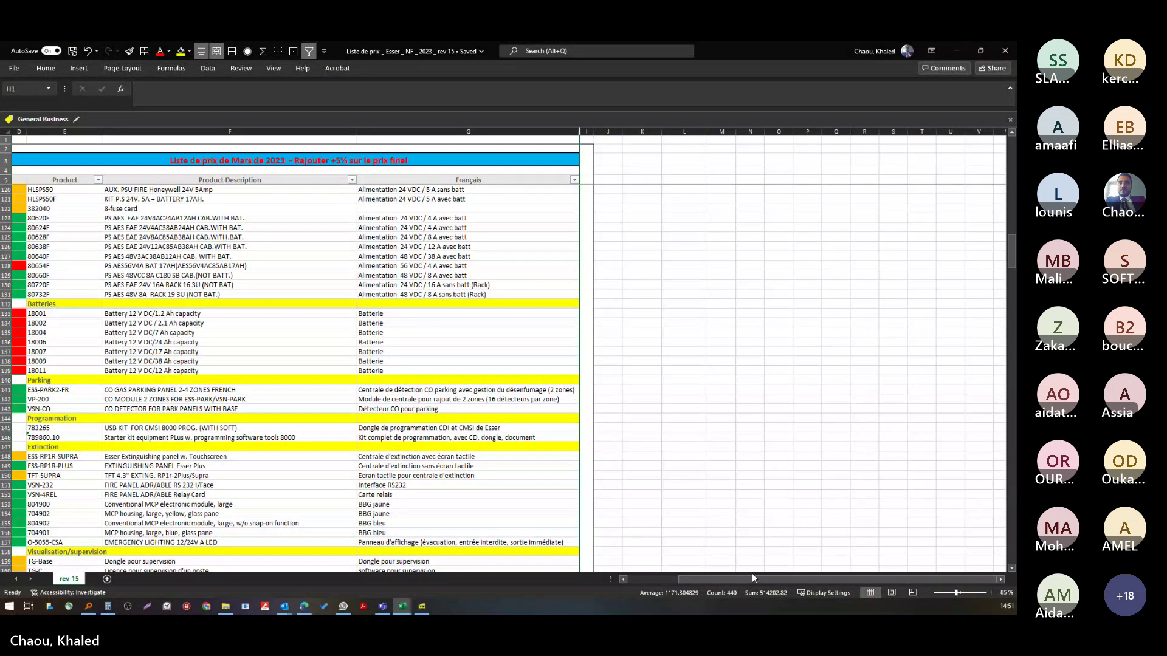
# - Look through the price list from the auxiliary power supplies to the CMSI and IQ8 Control sections for the 1 to 6 loop panels
pyautogui.hscroll(-1, 606, 572)
pyautogui.hscroll(-2, 606, 571)
pyautogui.scroll(13, 177, 385)
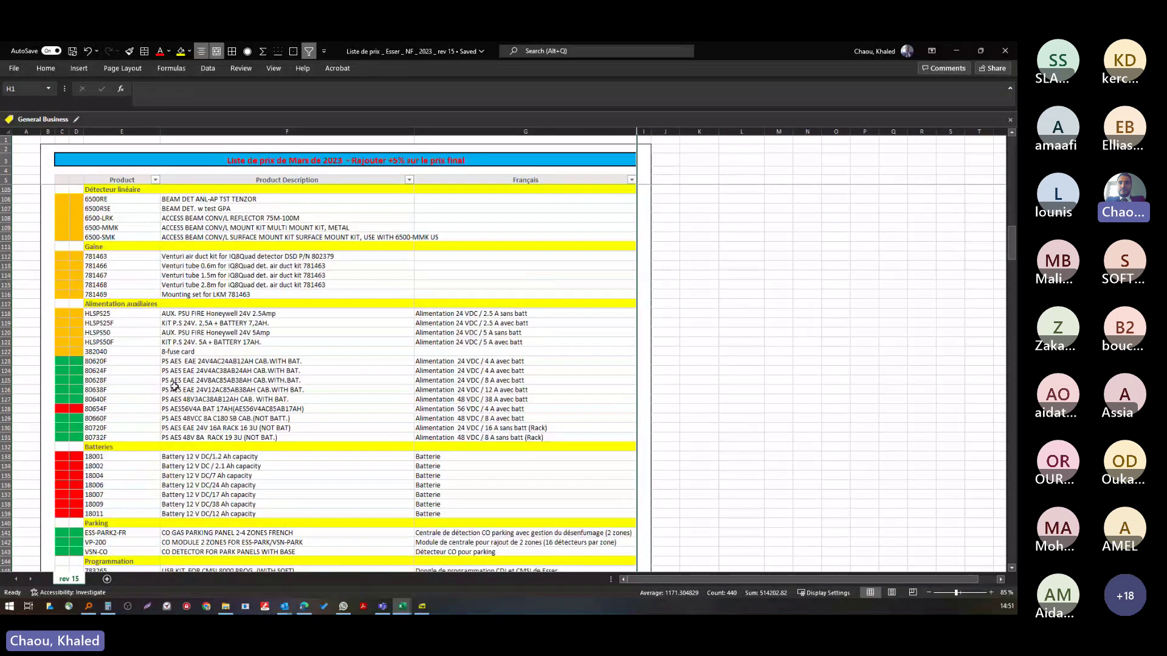
pyautogui.scroll(20, 174, 387)
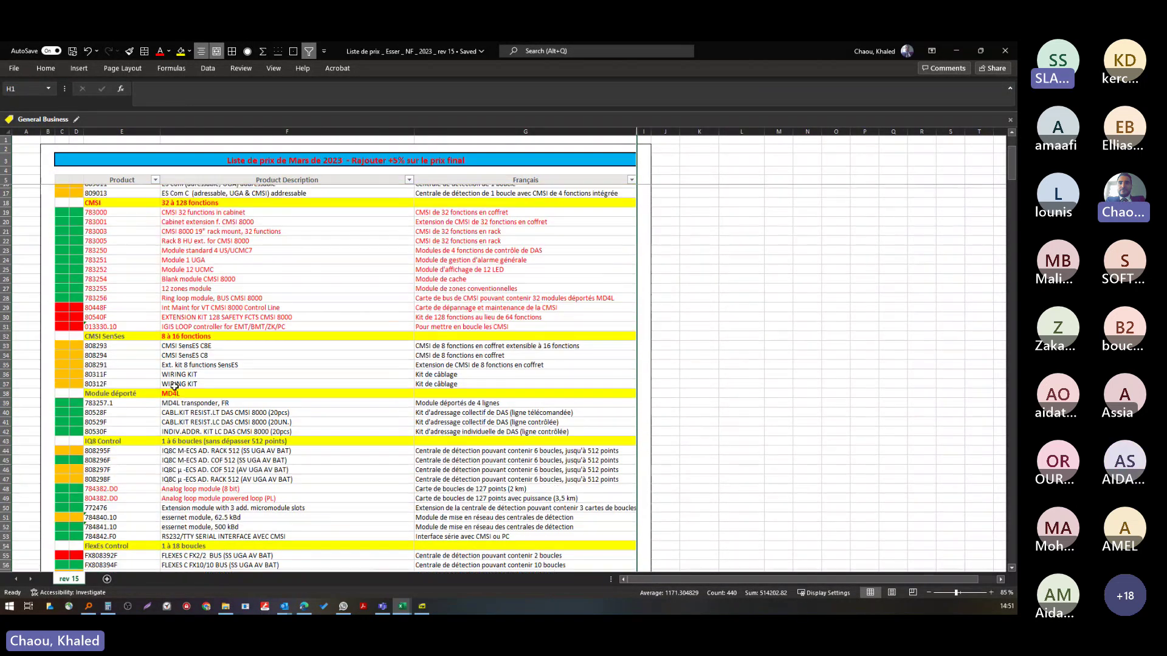
pyautogui.scroll(-3, 174, 386)
pyautogui.keyDown('ctrl'); pyautogui.scroll(1, 174, 387); pyautogui.keyUp('ctrl')
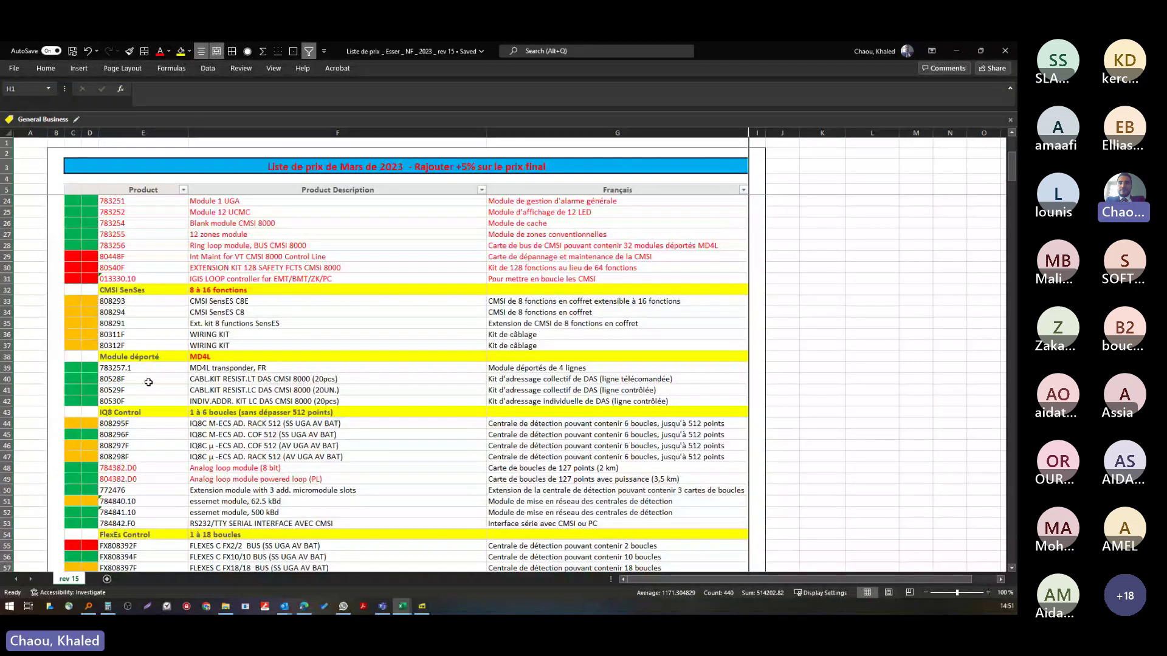
pyautogui.scroll(-2, 73, 374)
pyautogui.keyDown('ctrl'); pyautogui.scroll(3, 74, 373); pyautogui.keyUp('ctrl')
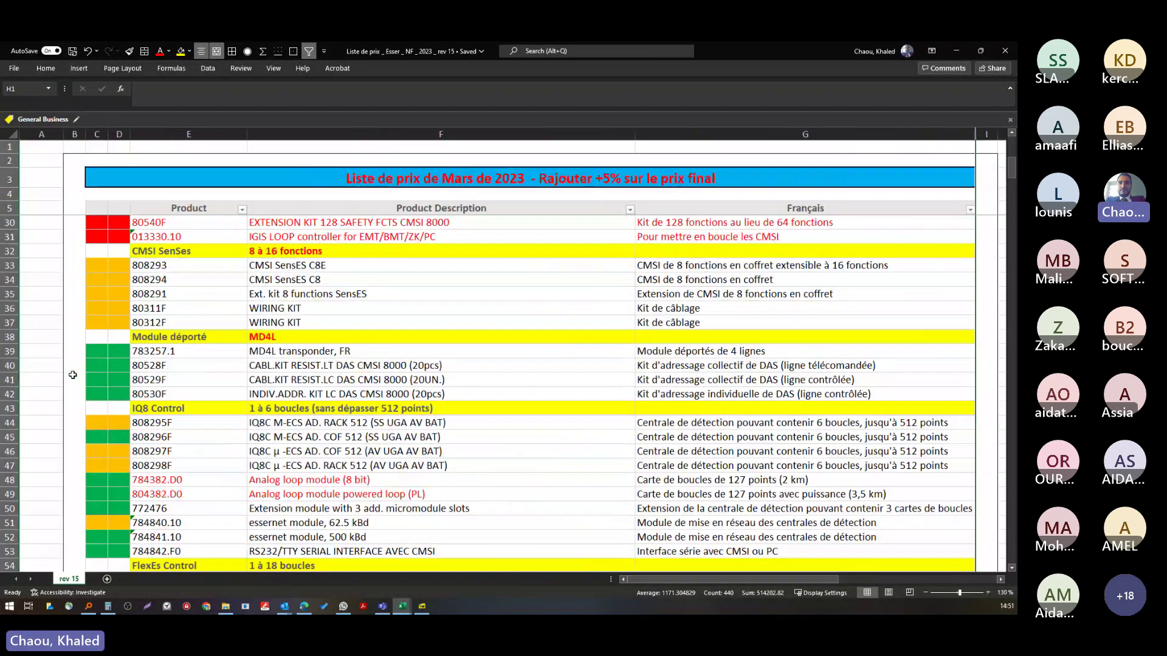
pyautogui.scroll(-2, 243, 373)
pyautogui.scroll(12, 399, 408)
pyautogui.scroll(-5, 400, 408)
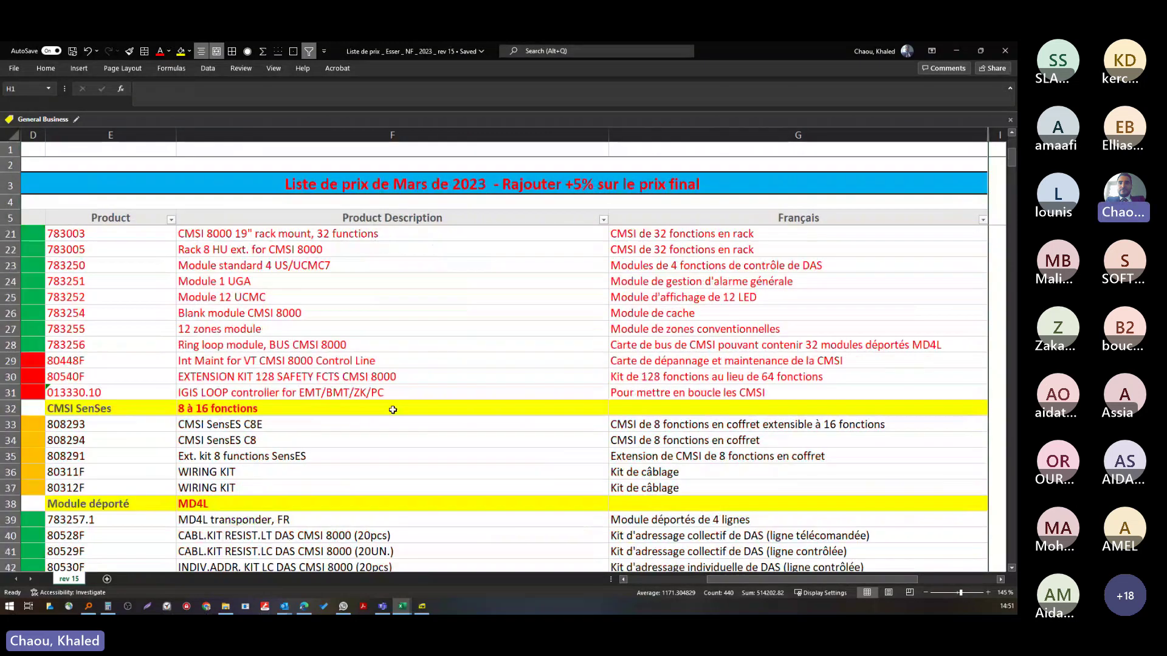
pyautogui.scroll(-6, 393, 410)
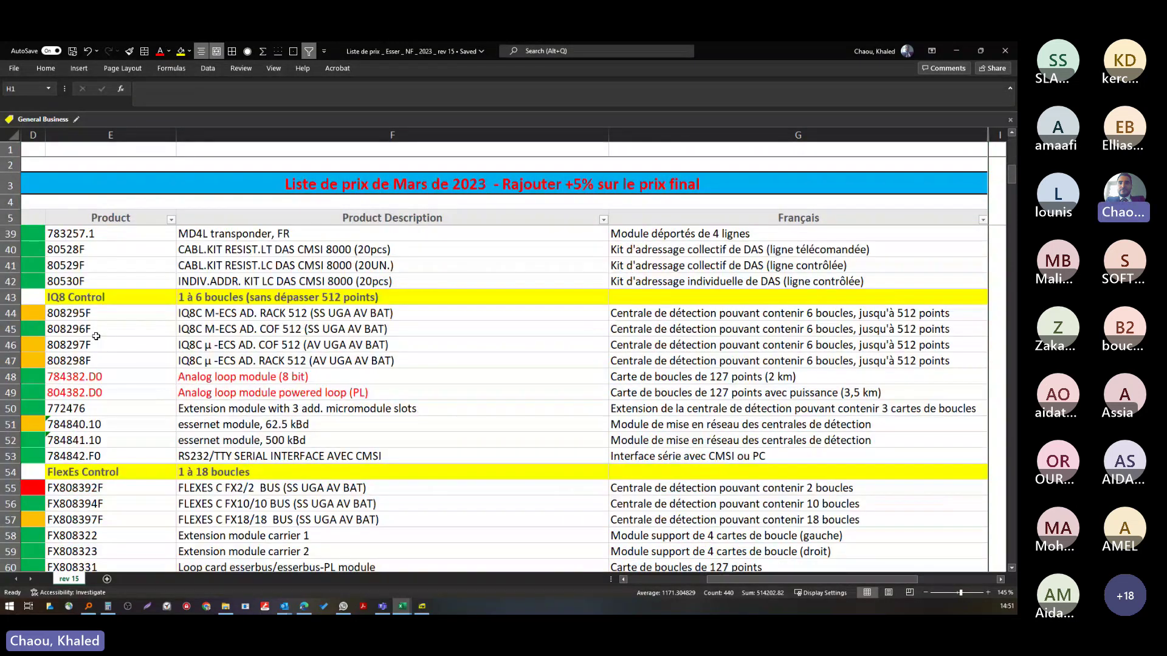
pyautogui.scroll(9, 372, 404)
pyautogui.keyDown('ctrl'); pyautogui.scroll(1, 373, 404); pyautogui.keyUp('ctrl')
pyautogui.scroll(-1, 695, 530)
pyautogui.hscroll(-3, 420, 393)
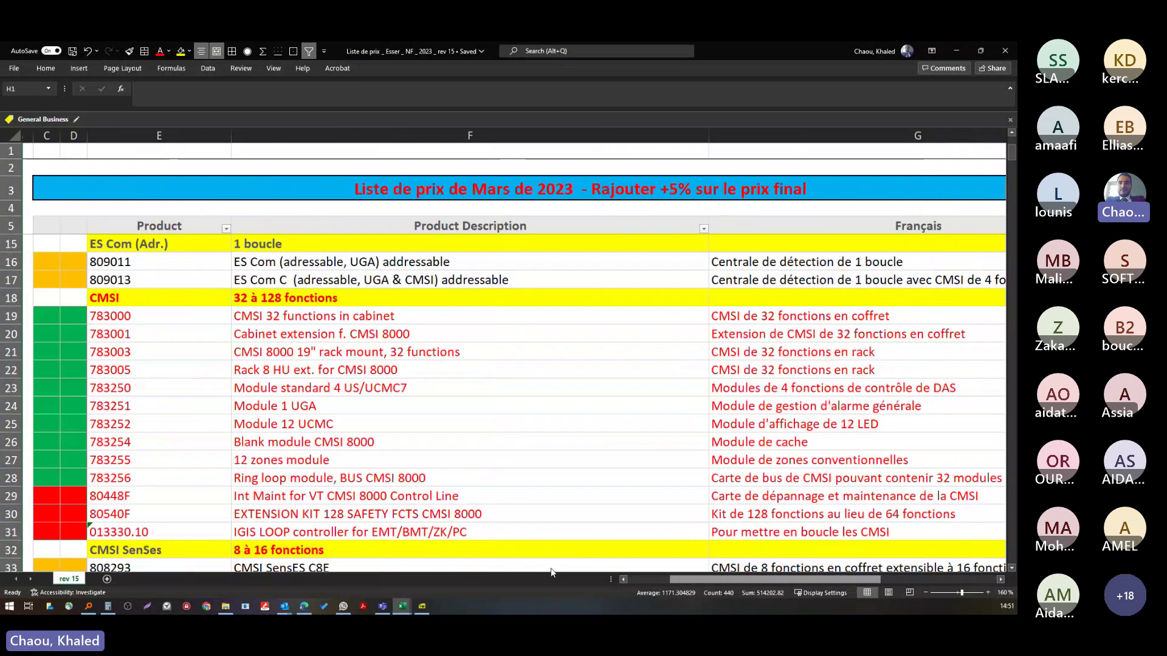
pyautogui.scroll(-9, 420, 393)
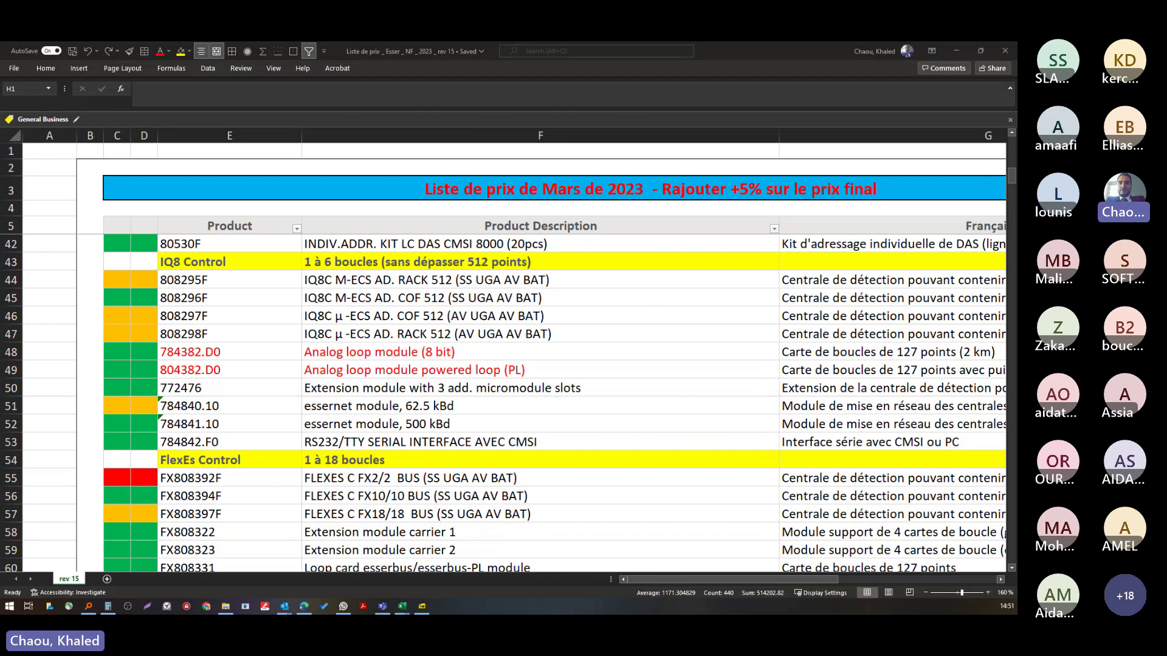
# - Check the quotation's panel section, and examine the IQ8 Control rows for panel 808296F, the analog loop modules, essernet modules and serial interface
pyautogui.hotkey('alt', 'Tab')
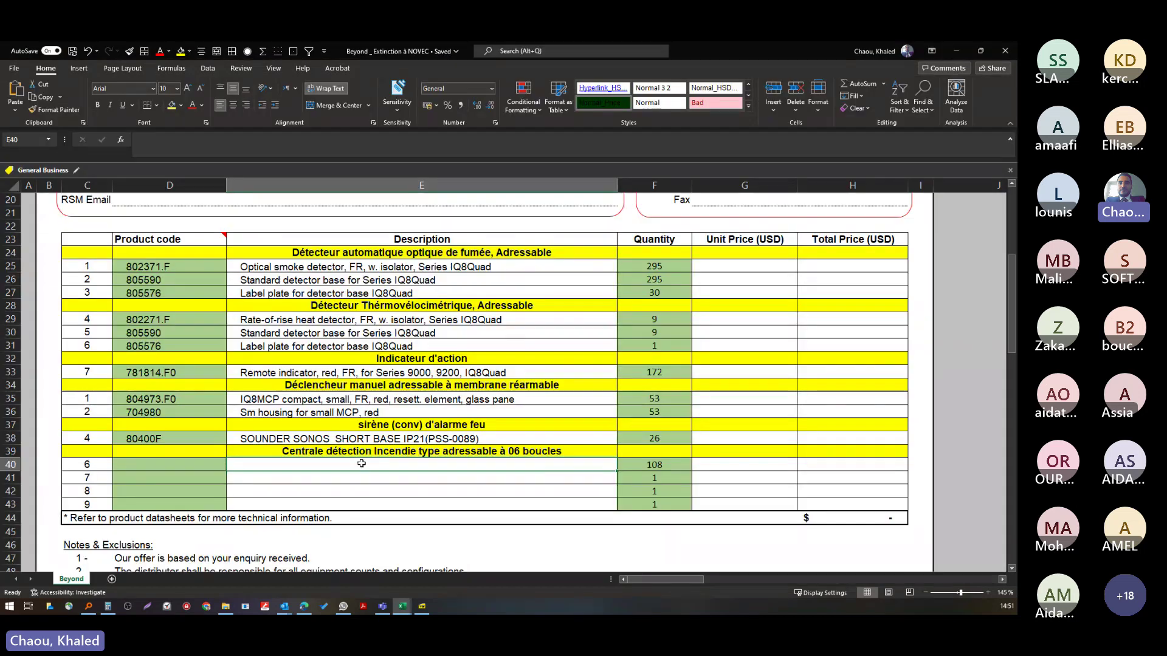
pyautogui.hotkey('alt', 'Tab')
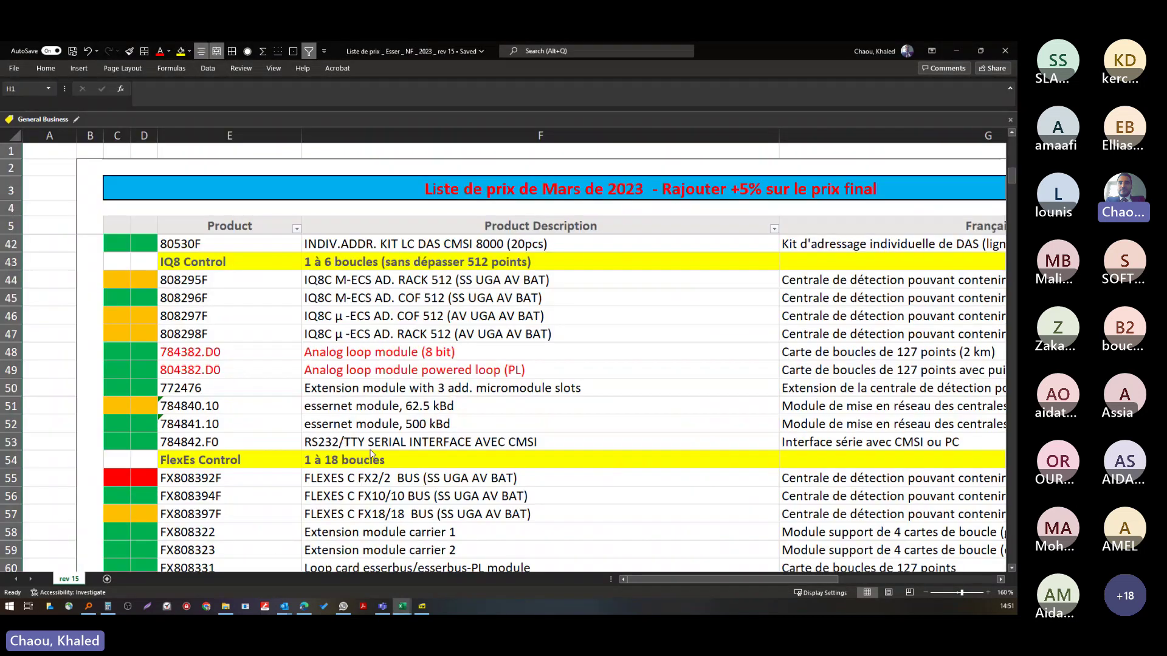
pyautogui.click(227, 301)
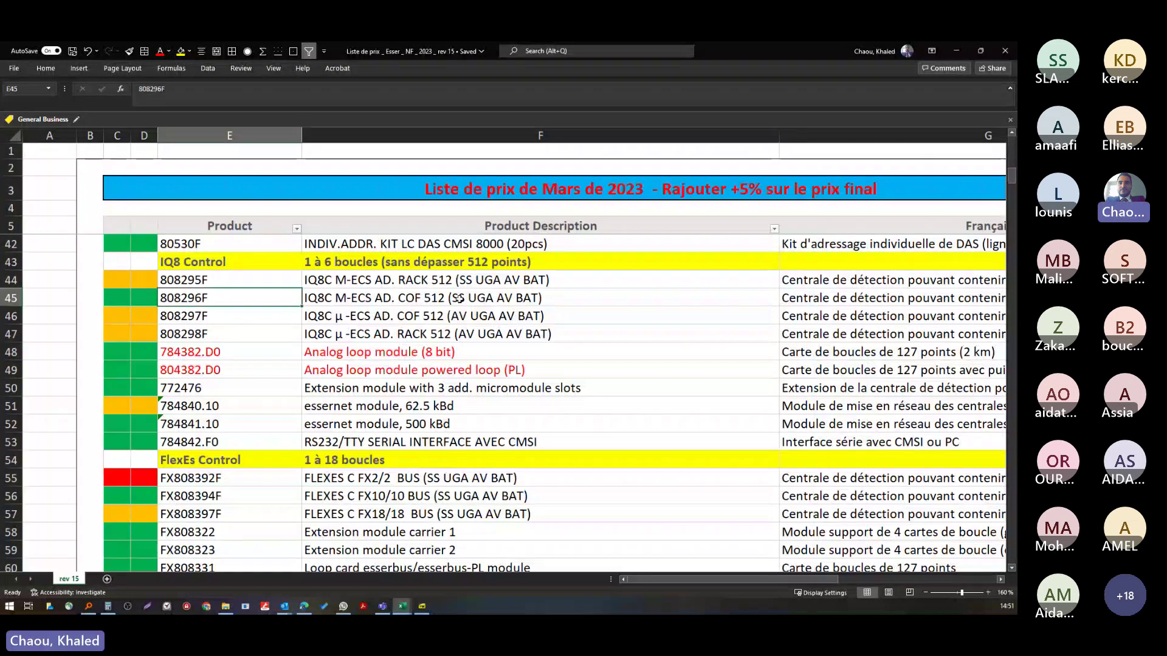
pyautogui.moveTo(229, 358); pyautogui.dragTo(459, 376)
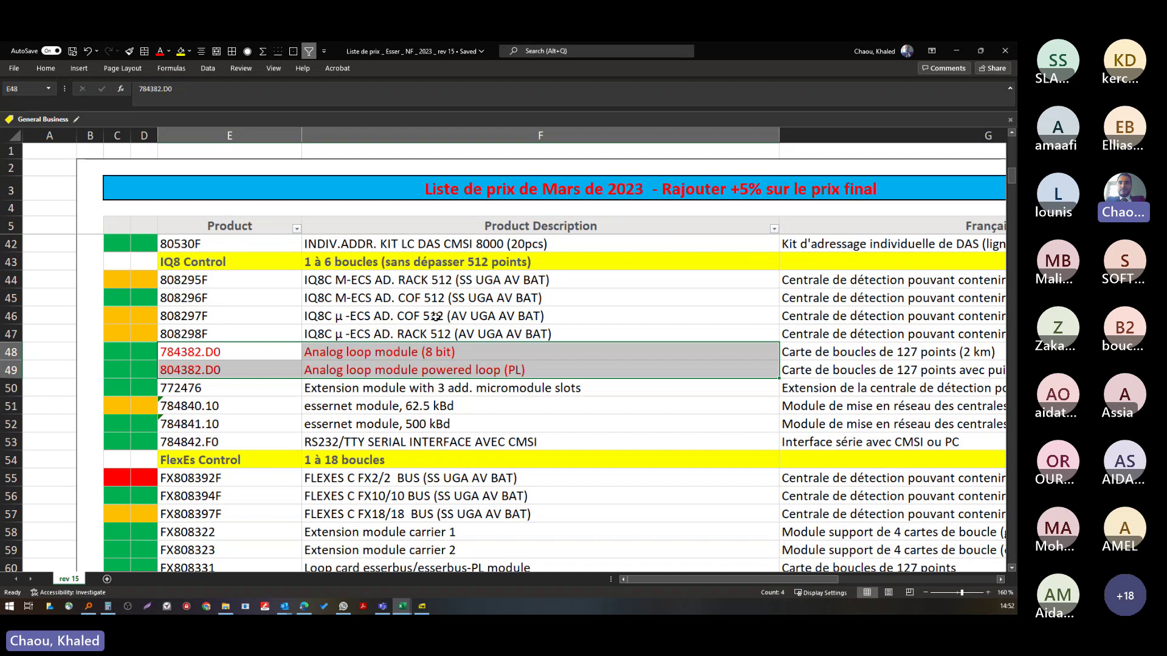
pyautogui.moveTo(273, 351); pyautogui.dragTo(394, 371)
pyautogui.moveTo(276, 407); pyautogui.dragTo(443, 419)
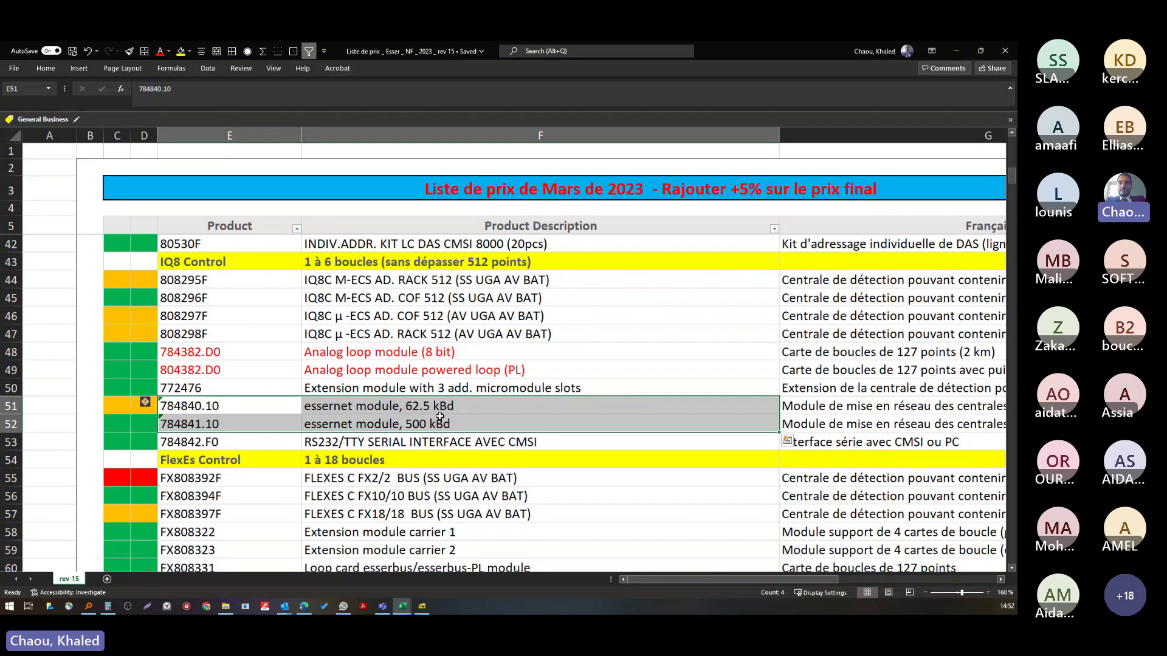
pyautogui.moveTo(285, 443); pyautogui.dragTo(459, 451)
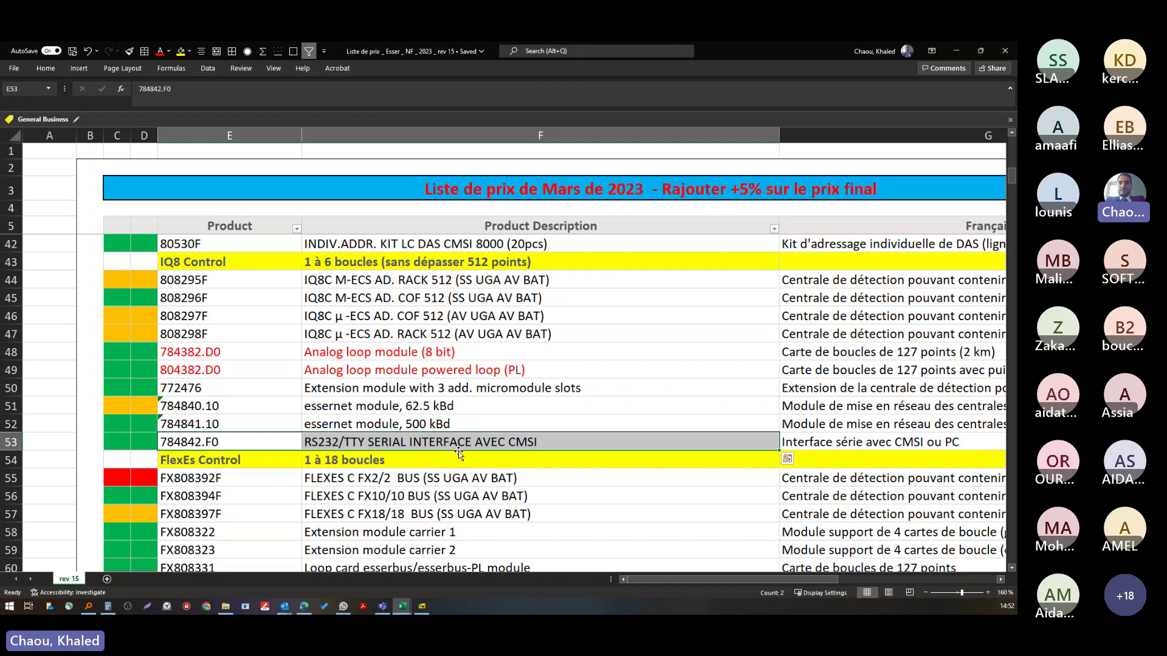
pyautogui.click(383, 334)
# - Copy product code 808296F from the price list into cell D40 of the Beyond quotation as a value only
pyautogui.click(269, 302)
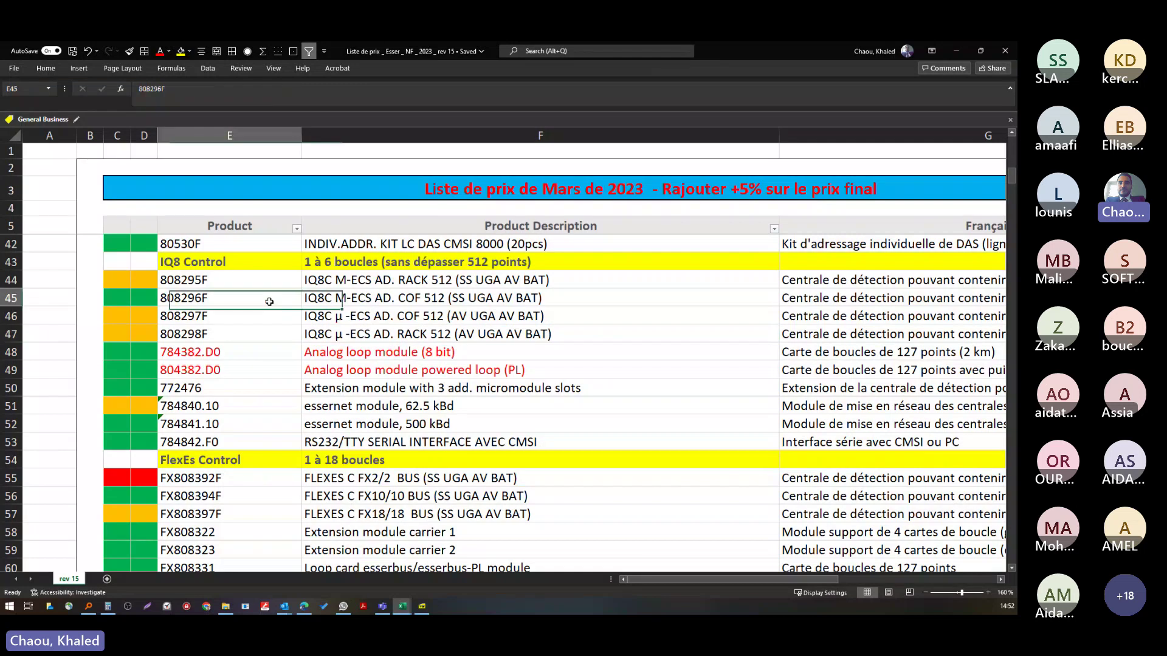
pyautogui.hotkey('ctrl', 'c')
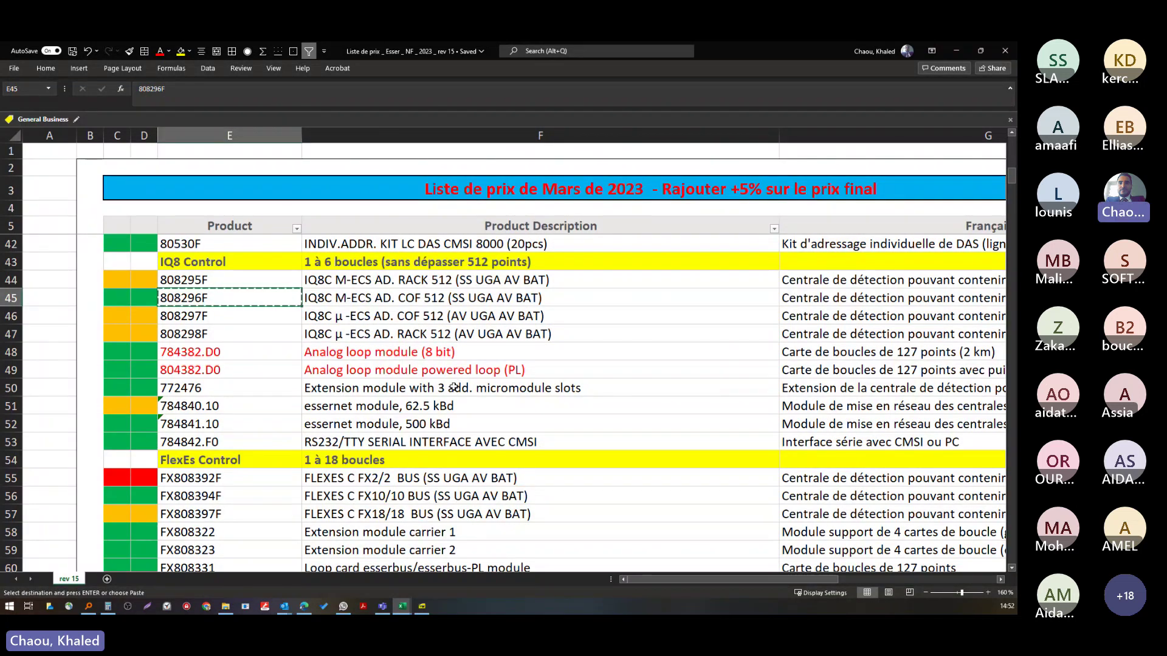
pyautogui.hotkey('alt', 'Tab')
pyautogui.click(206, 465)
pyautogui.rightClick(206, 465)
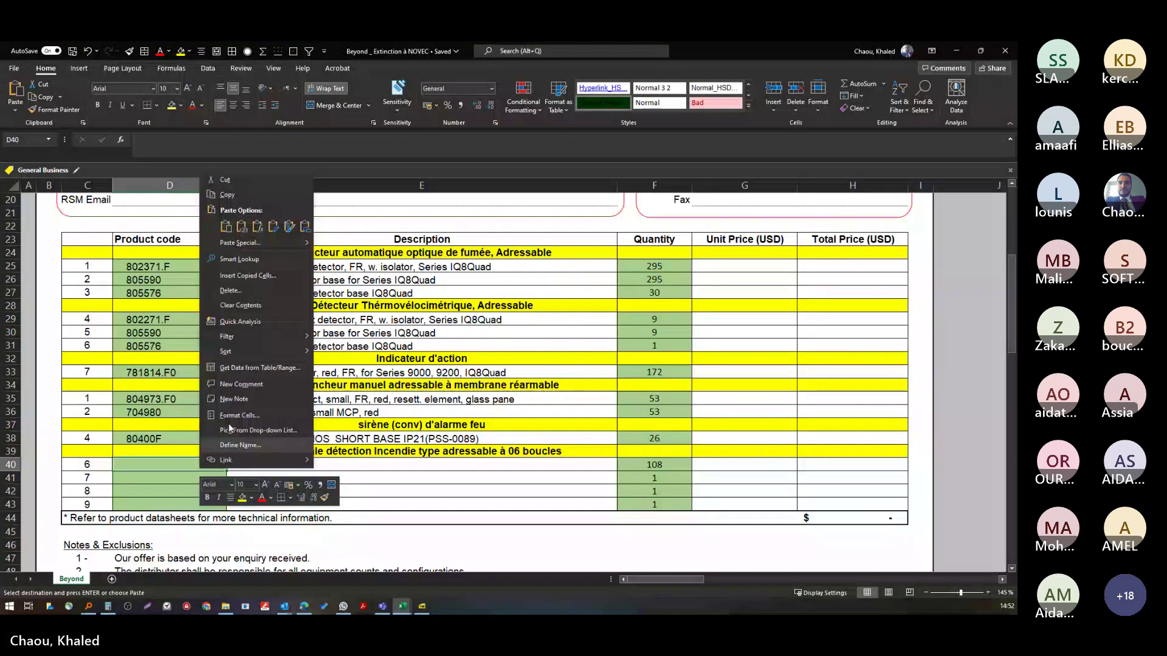
pyautogui.click(242, 226)
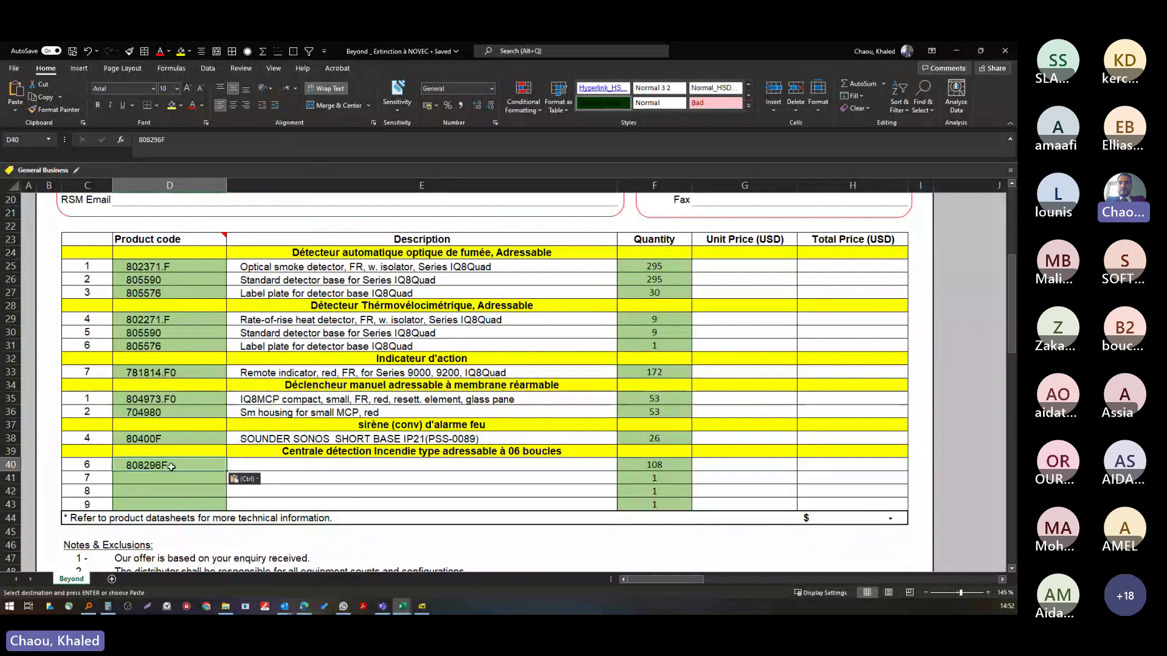
# - Compare the two analog loop modules in the price list and copy code 784382.D0 into quotation cell D41 as a value only
pyautogui.hotkey('alt', 'Tab')
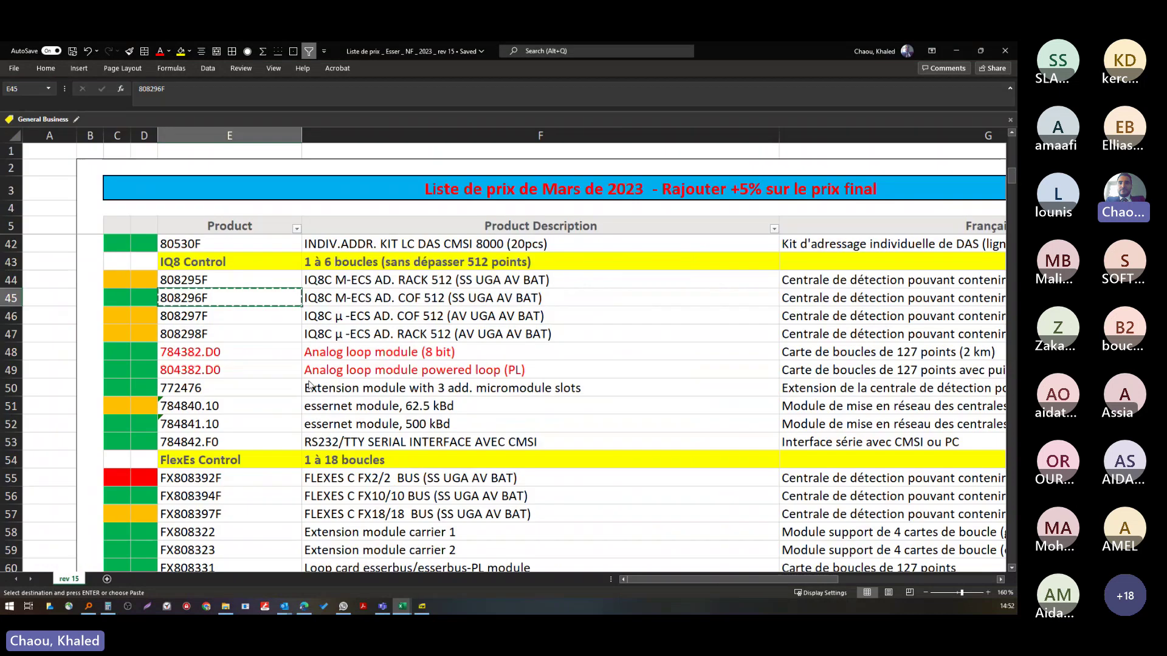
pyautogui.moveTo(261, 352); pyautogui.dragTo(399, 371)
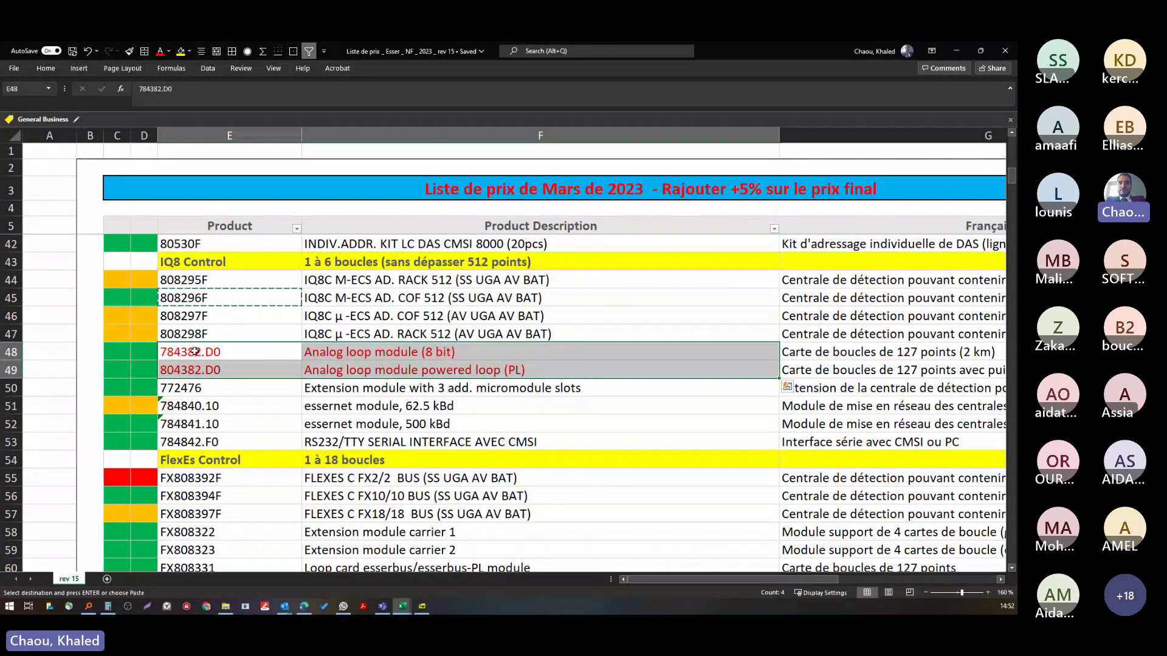
pyautogui.click(297, 352)
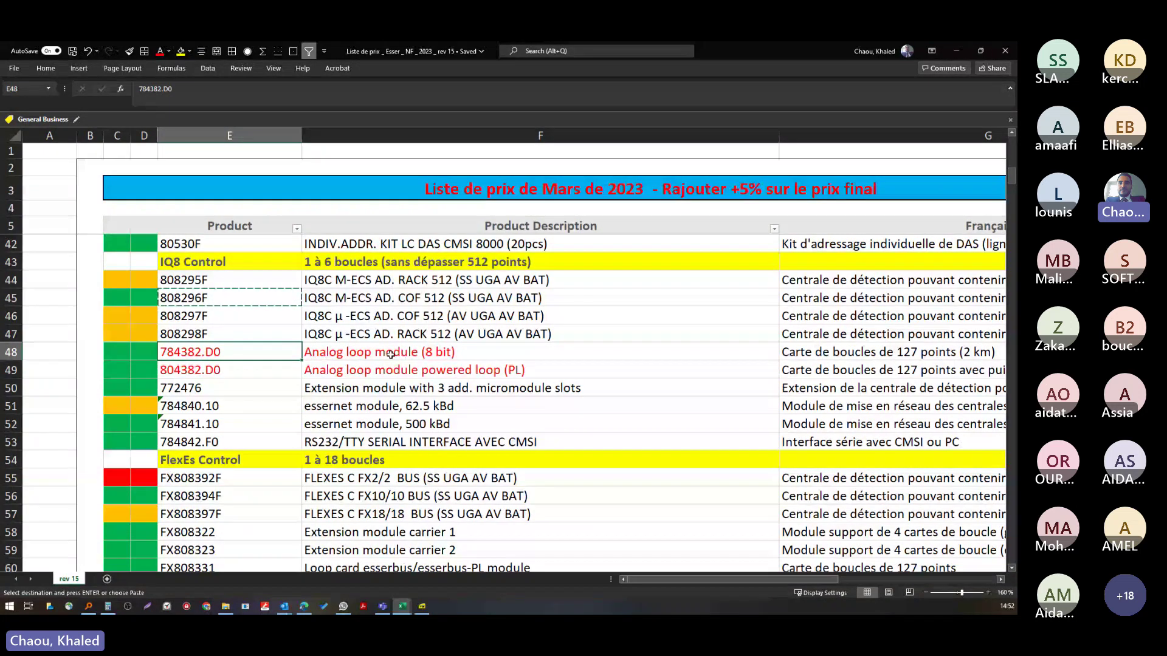
pyautogui.moveTo(282, 371); pyautogui.dragTo(376, 370)
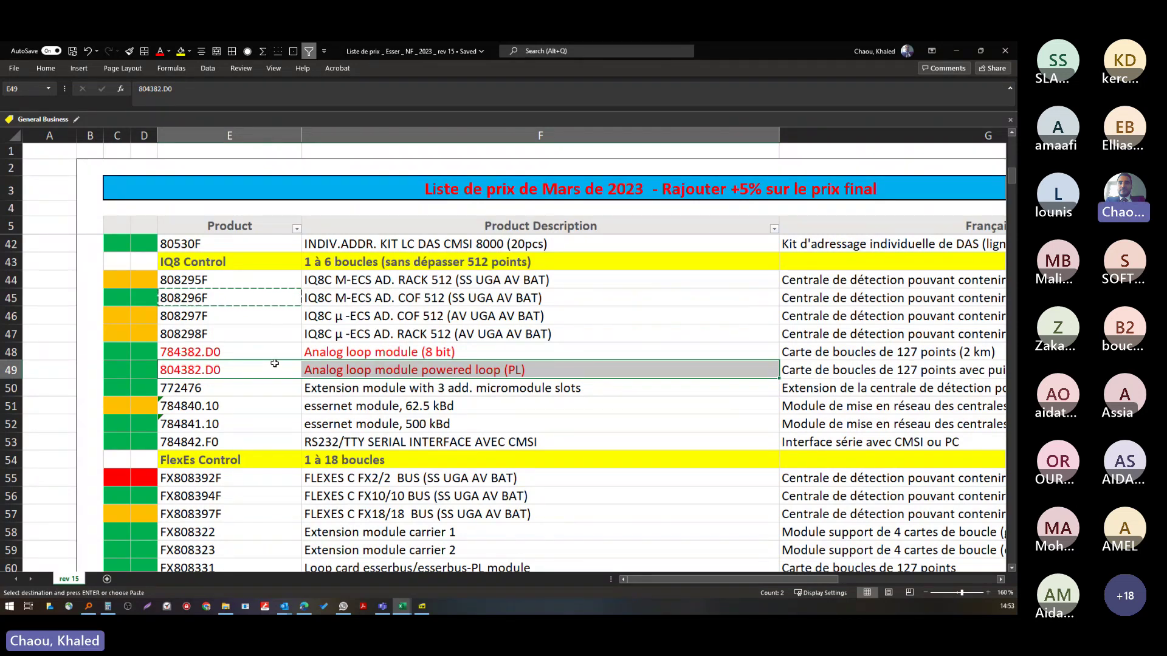
pyautogui.moveTo(274, 362); pyautogui.dragTo(369, 369)
pyautogui.click(266, 372)
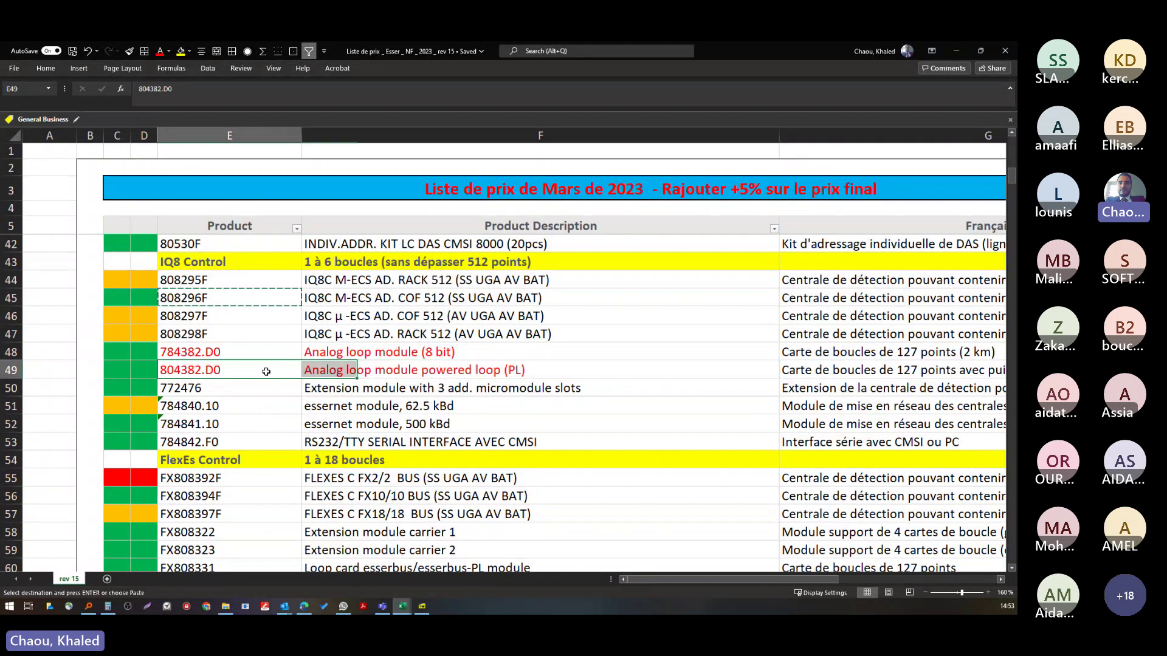
pyautogui.click(253, 354)
pyautogui.hotkey('ctrl', 'c')
pyautogui.hotkey('alt', 'Tab')
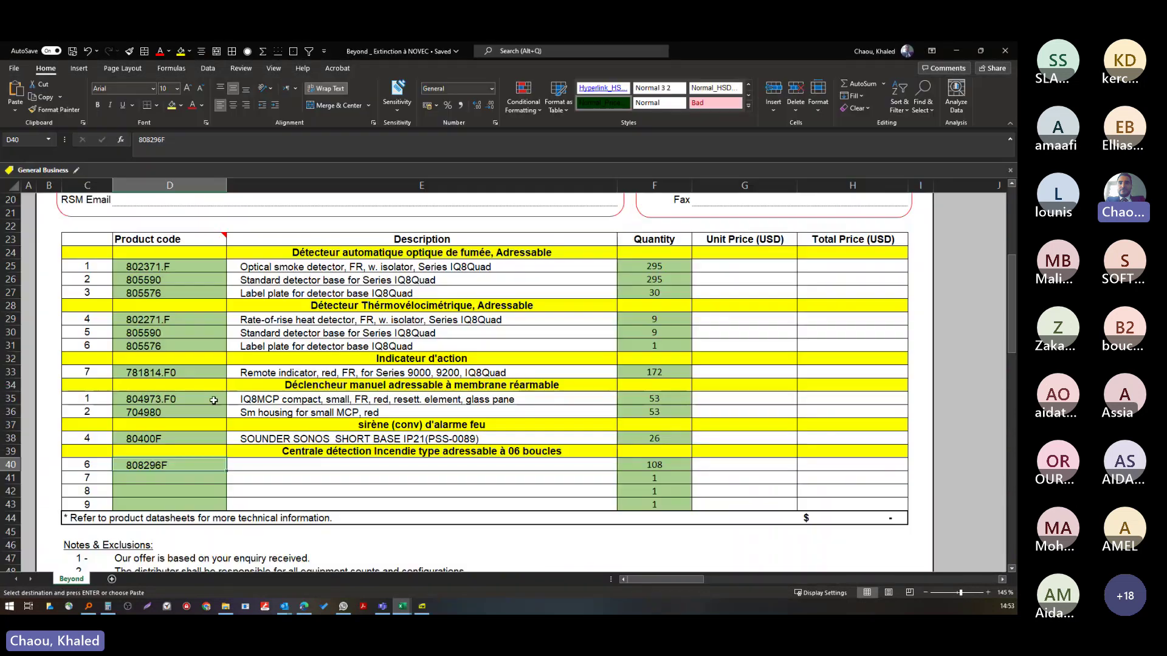
pyautogui.click(286, 438)
pyautogui.click(159, 478)
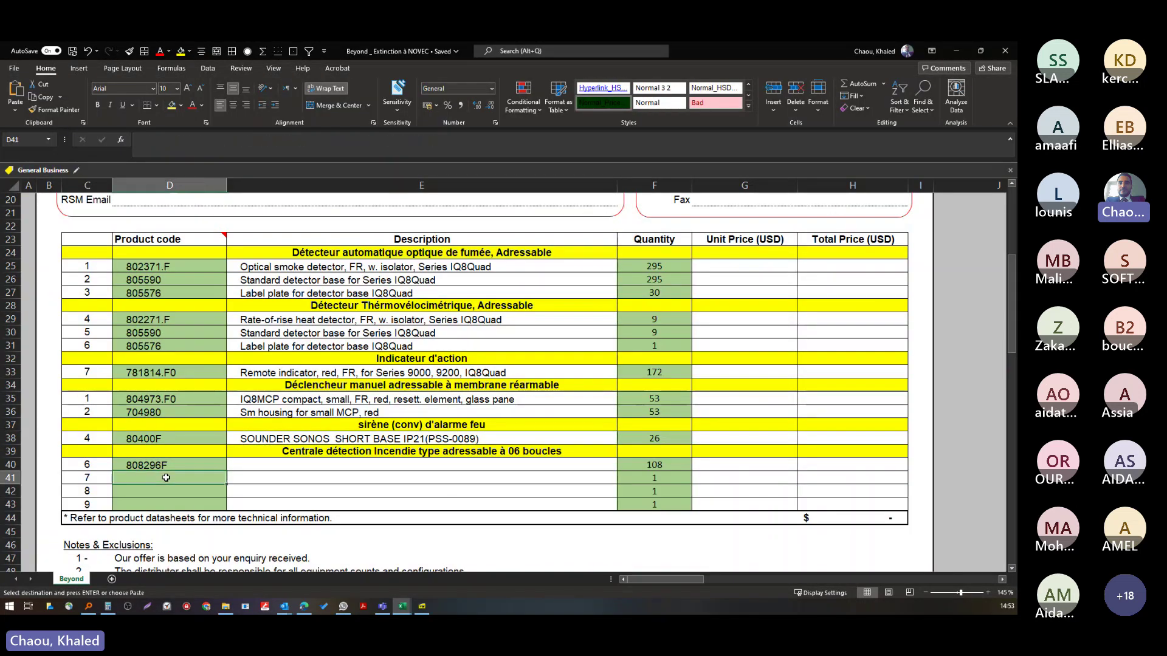
pyautogui.rightClick(168, 478)
pyautogui.click(190, 238)
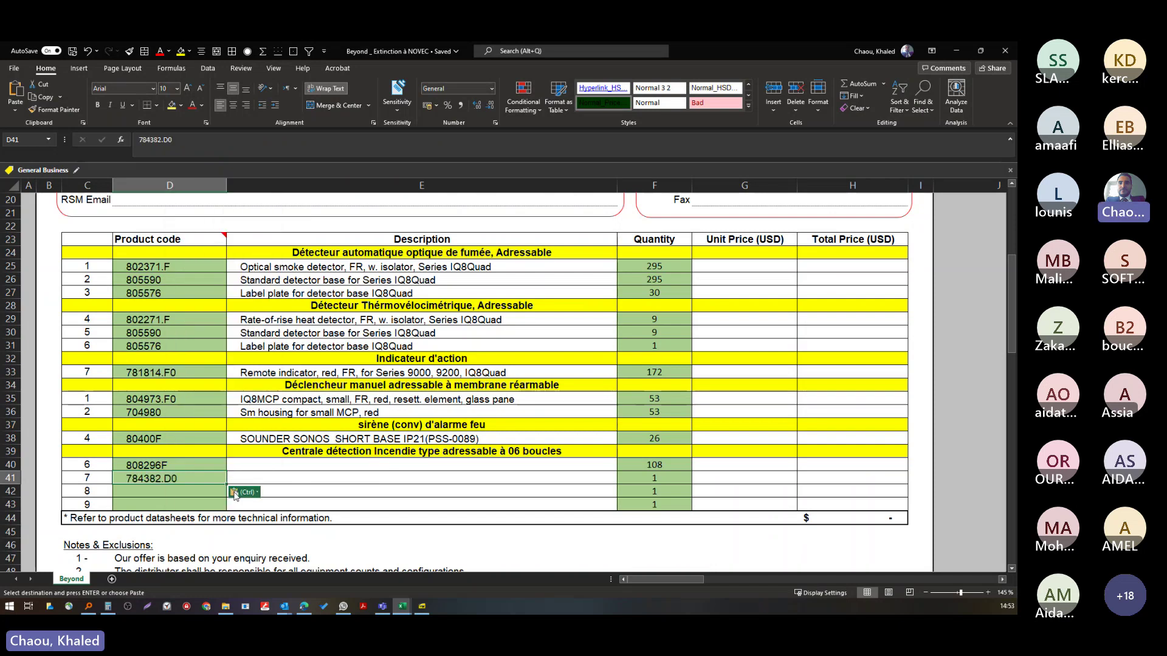
# - Set the quantity of panel 808296F to 1 and loop module 784382.D0 to 6, checking the request in Book1
pyautogui.click(643, 466)
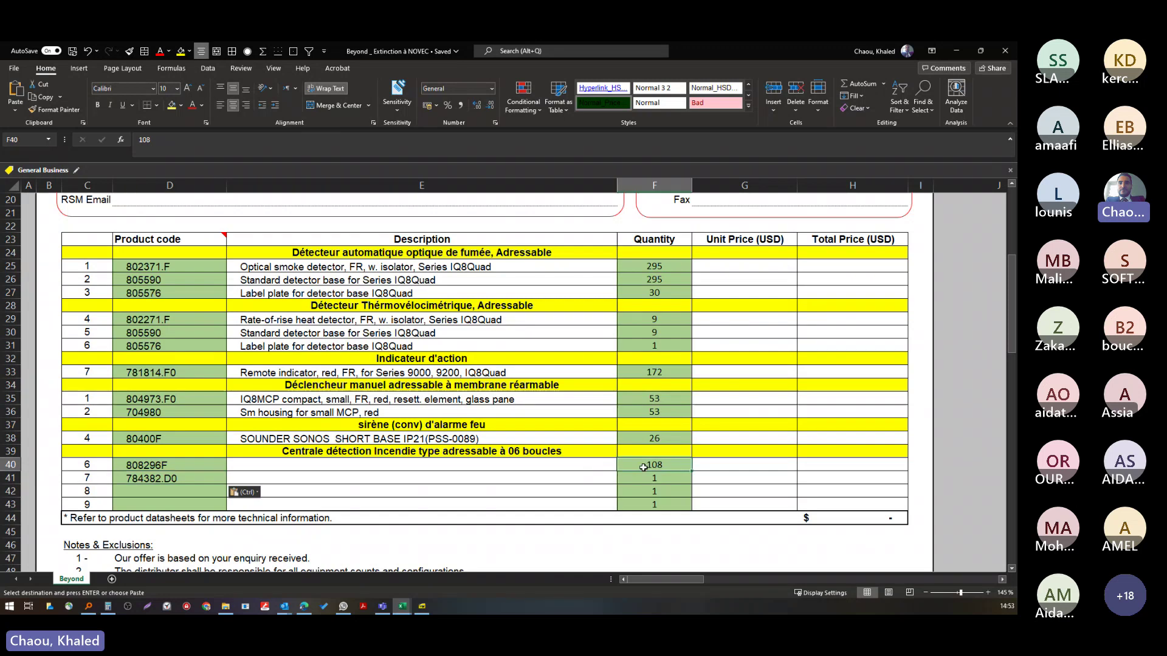
pyautogui.hotkey('ctrl', 'z')
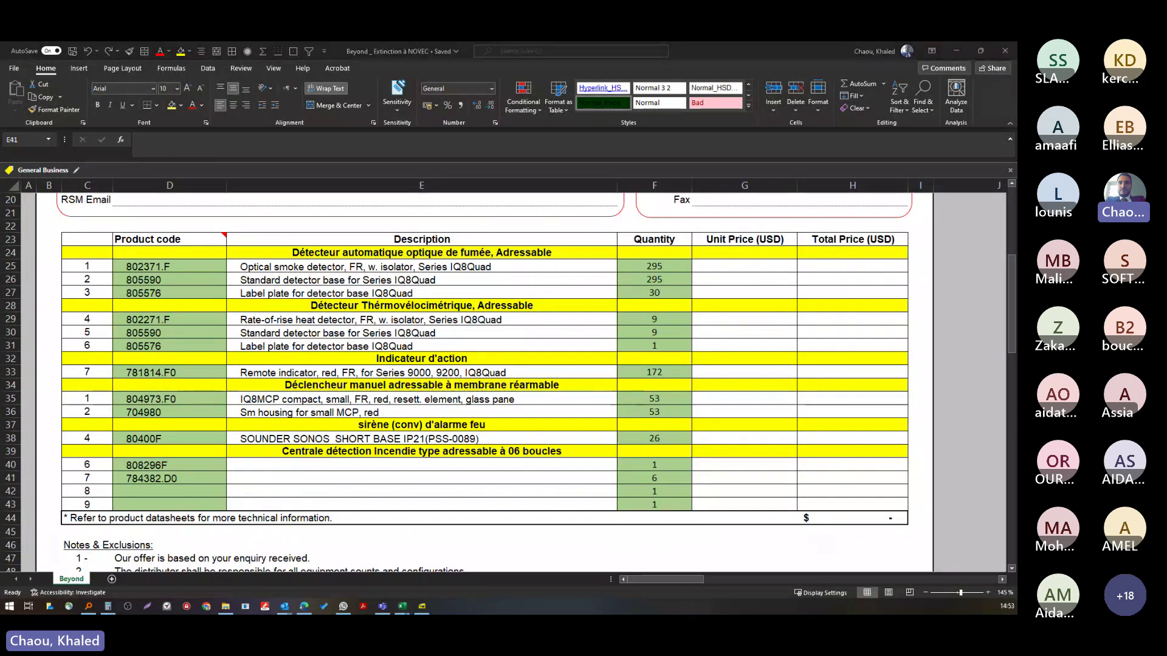
pyautogui.hotkey('alt', 'Tab')
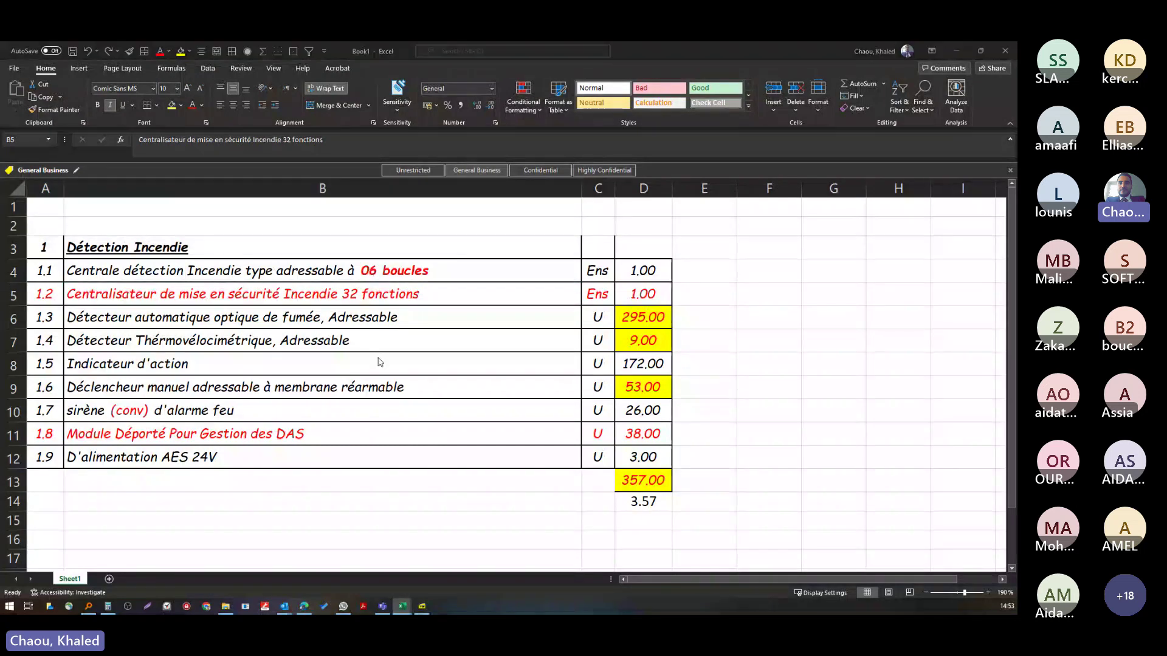
pyautogui.hotkey('alt', 'Tab')
pyautogui.click(638, 476)
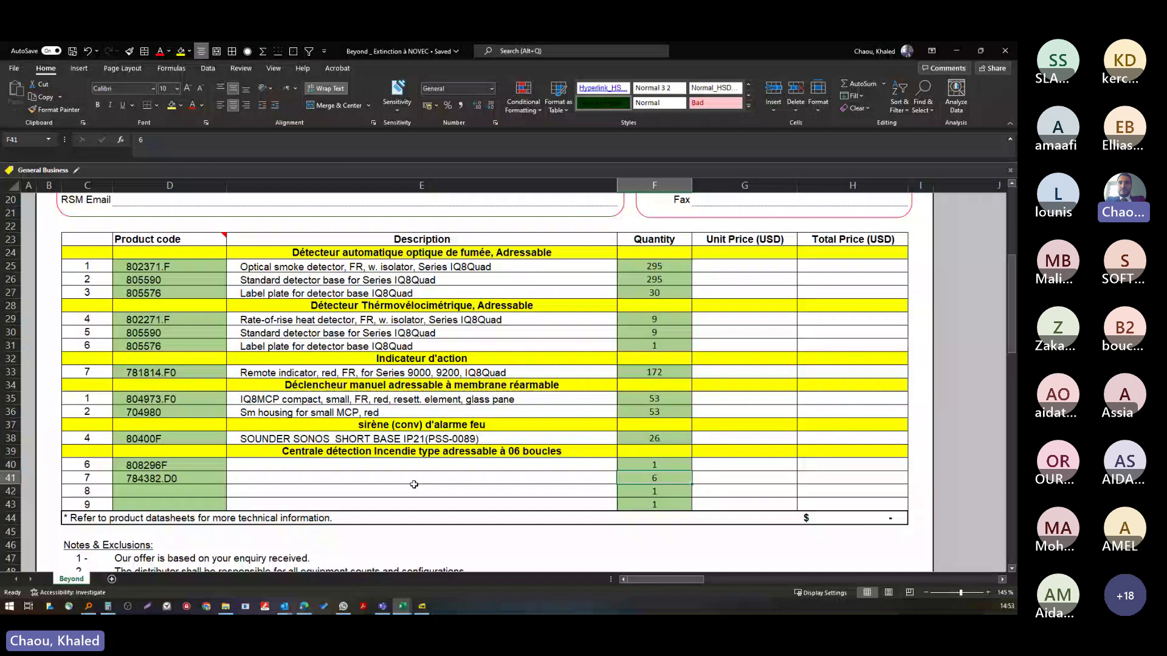
# - Copy the description lookup formula from cell E38 into E40 and E41 for the panel and loop module
pyautogui.click(488, 436)
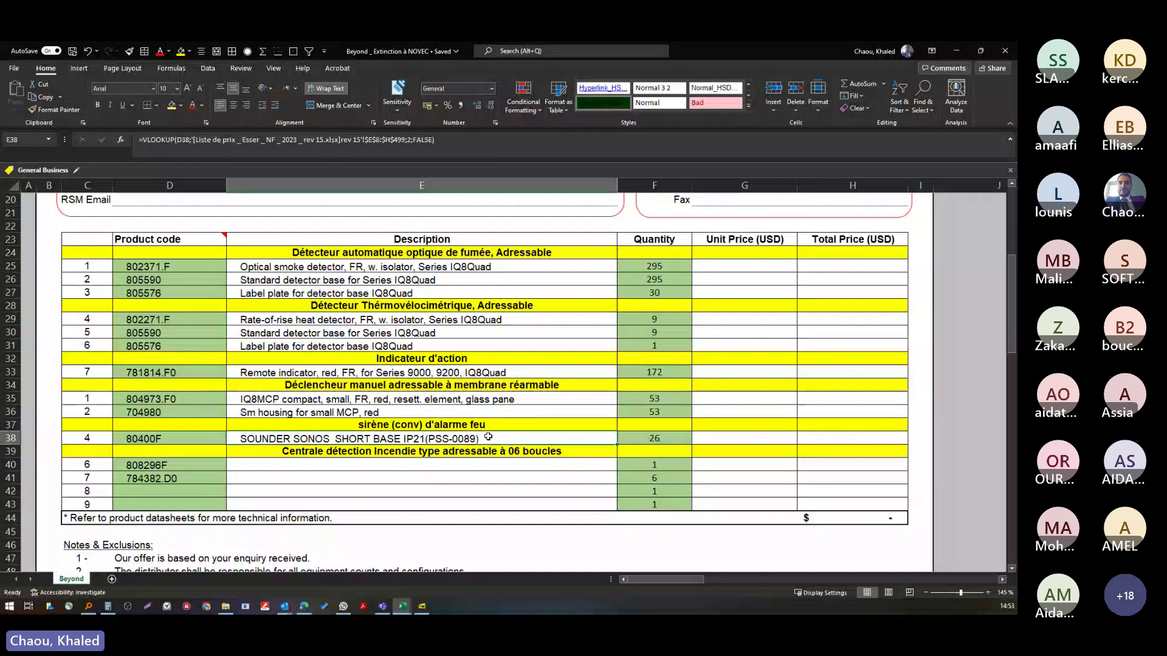
pyautogui.moveTo(488, 437); pyautogui.dragTo(483, 450)
pyautogui.hotkey('ctrl', 'c')
pyautogui.click(482, 463)
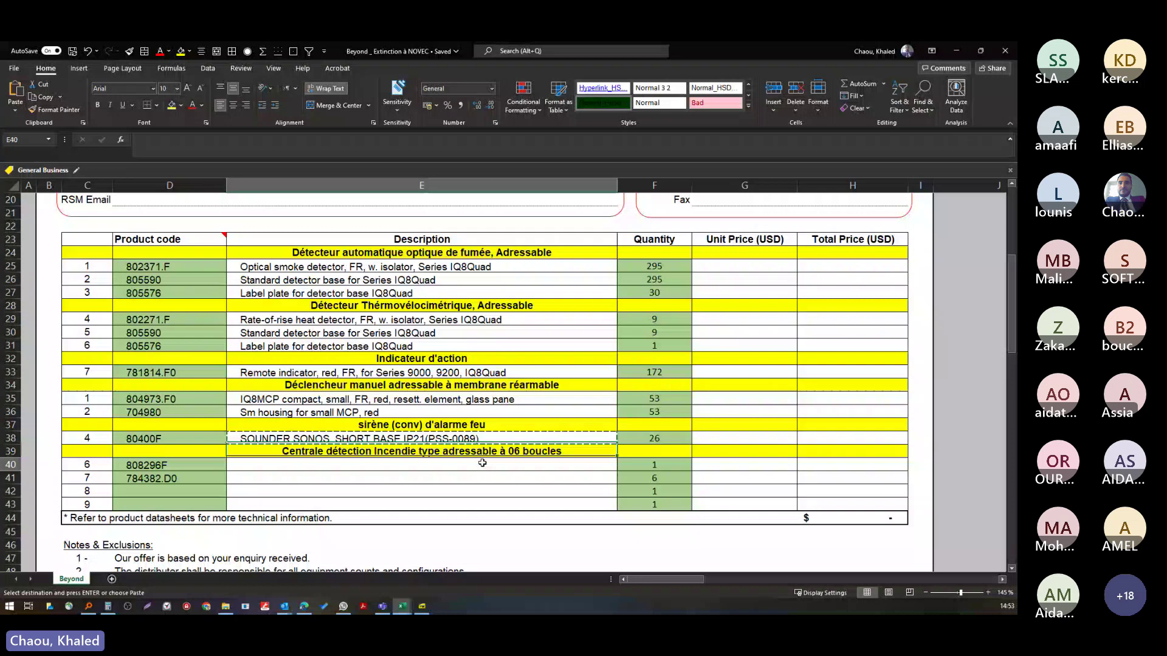
# - Copy the extension module code 772476 from the price list into quotation cell D42
pyautogui.hotkey('alt', 'Tab')
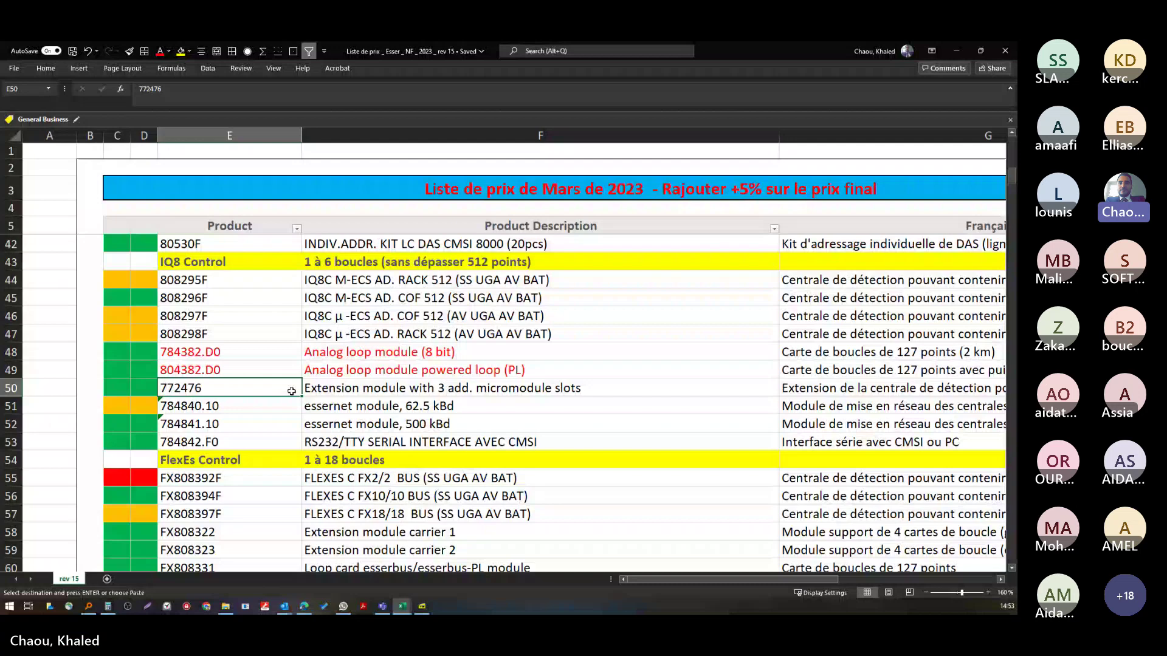
pyautogui.hotkey('alt', 'Tab')
pyautogui.hotkey('ctrl', 'v')
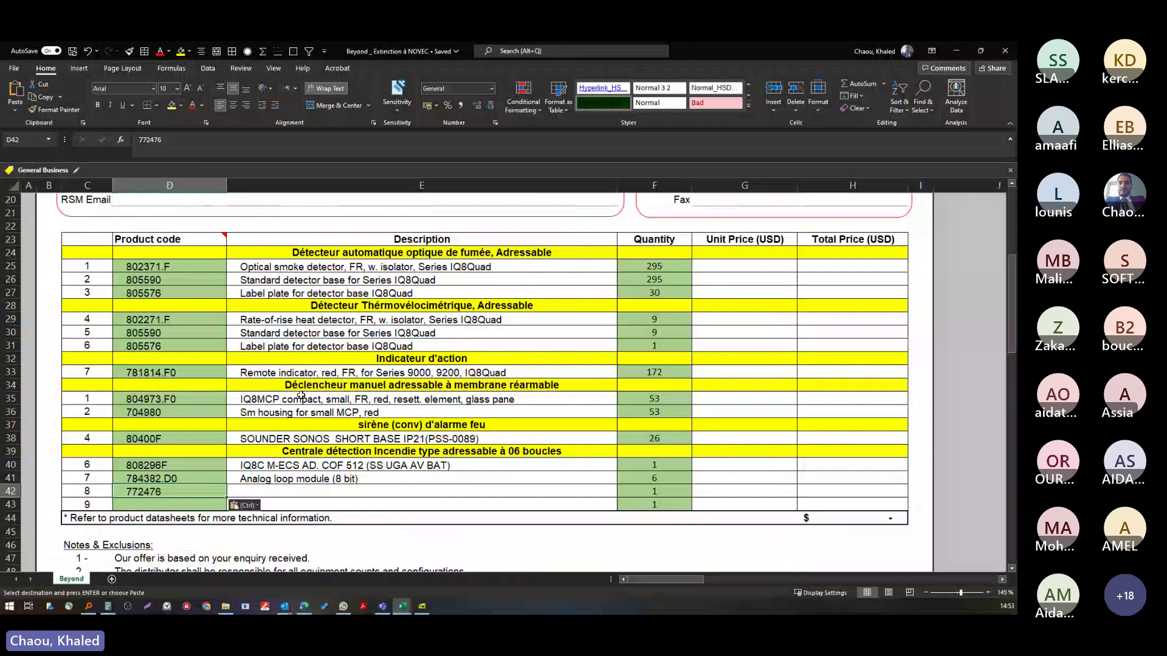
# - Paste the serial interface code 784842.F0 into quotation cell D43 as a value only
pyautogui.rightClick(190, 507)
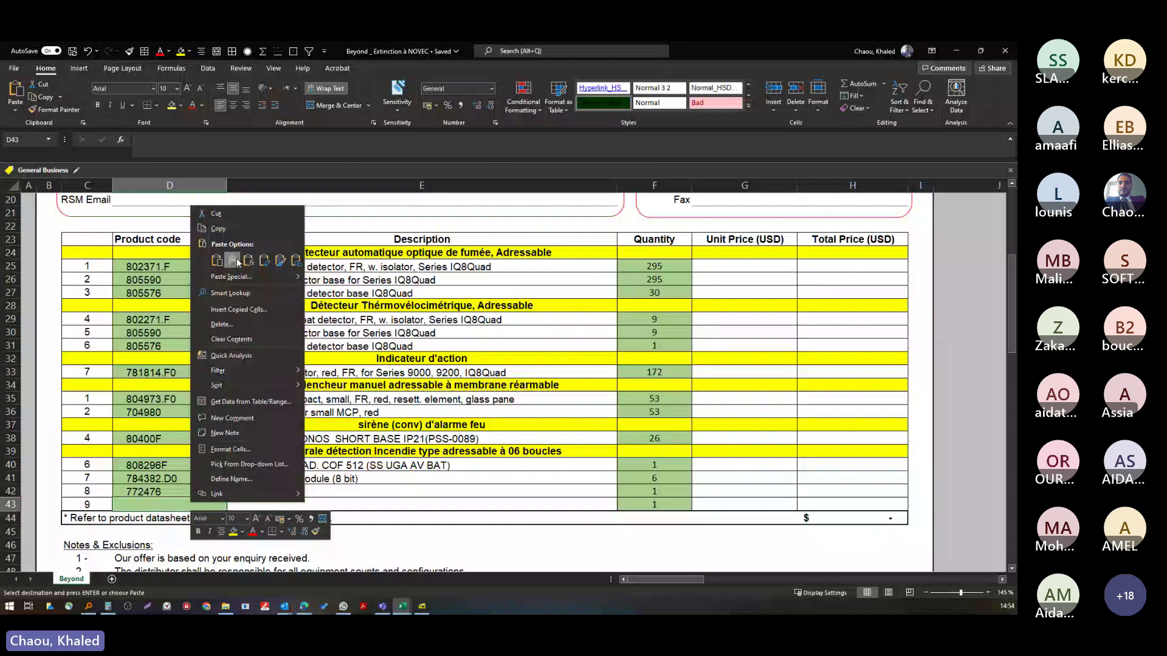
pyautogui.click(236, 262)
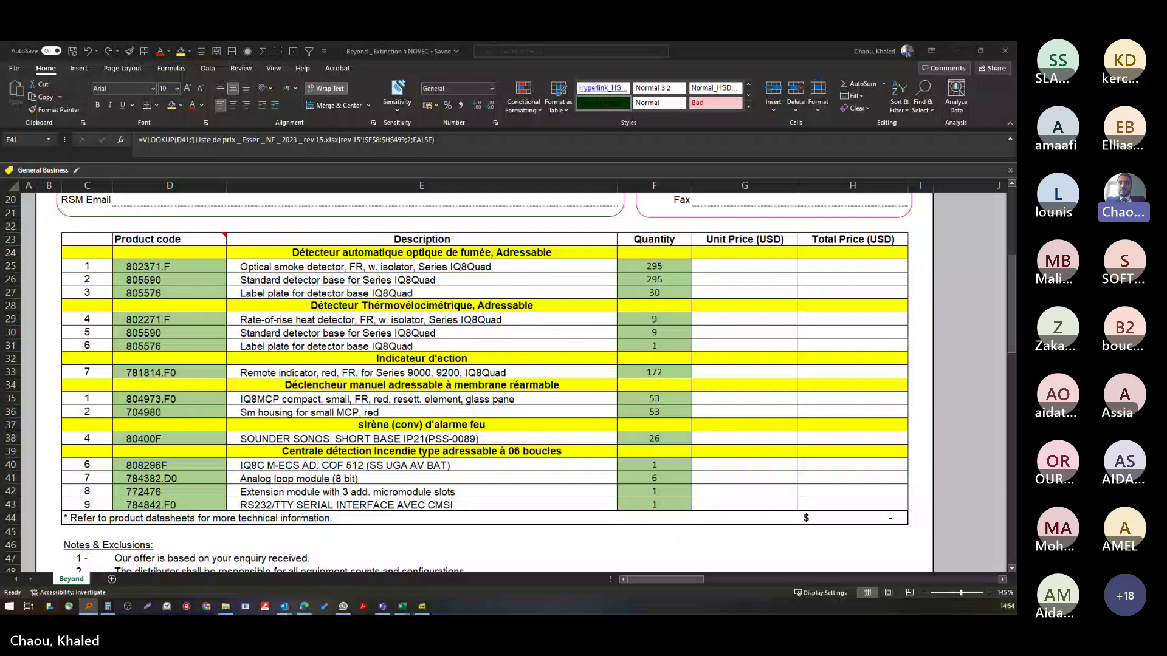
# - Switch to the PDF viewer and examine the control panel pictured on the cover of Manual IQ8Control M.pdf
pyautogui.hotkey('alt', 'Tab')
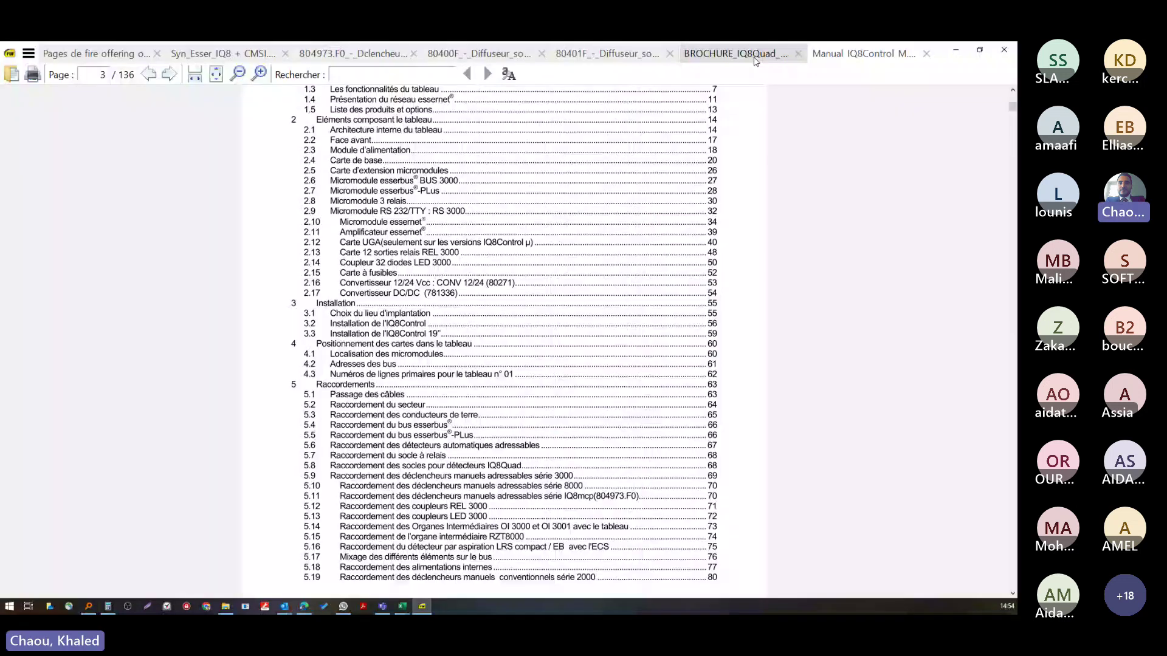
pyautogui.hotkey('alt', 'Tab')
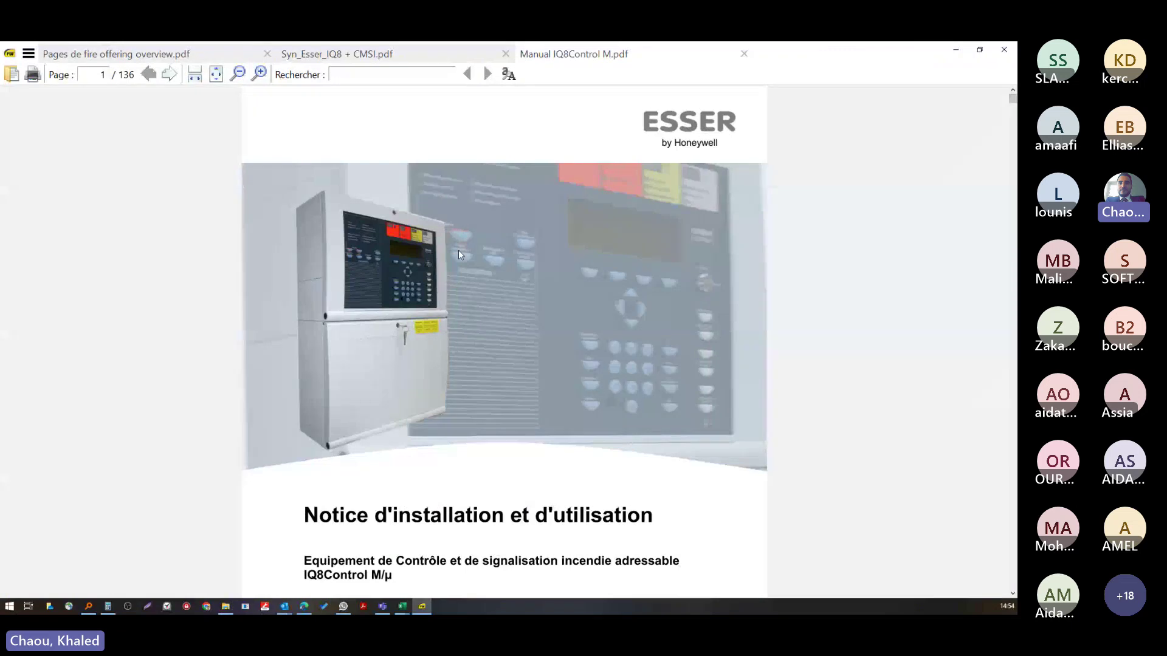
pyautogui.scroll(3, 458, 250)
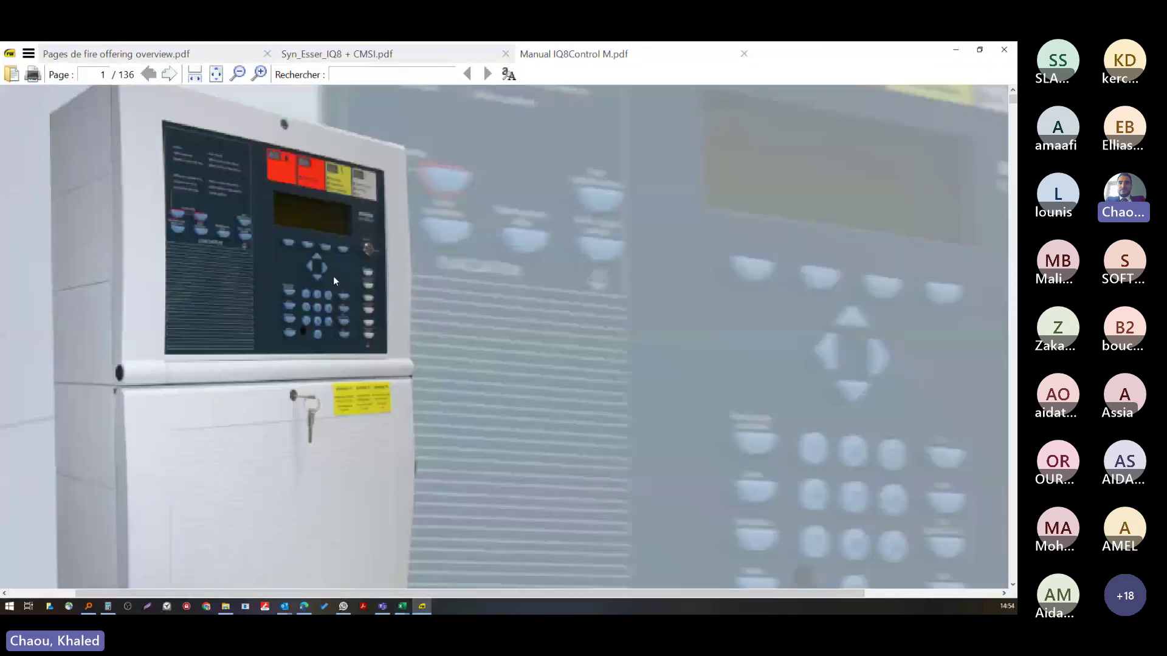
pyautogui.hscroll(-2, 333, 281)
pyautogui.scroll(-2, 414, 385)
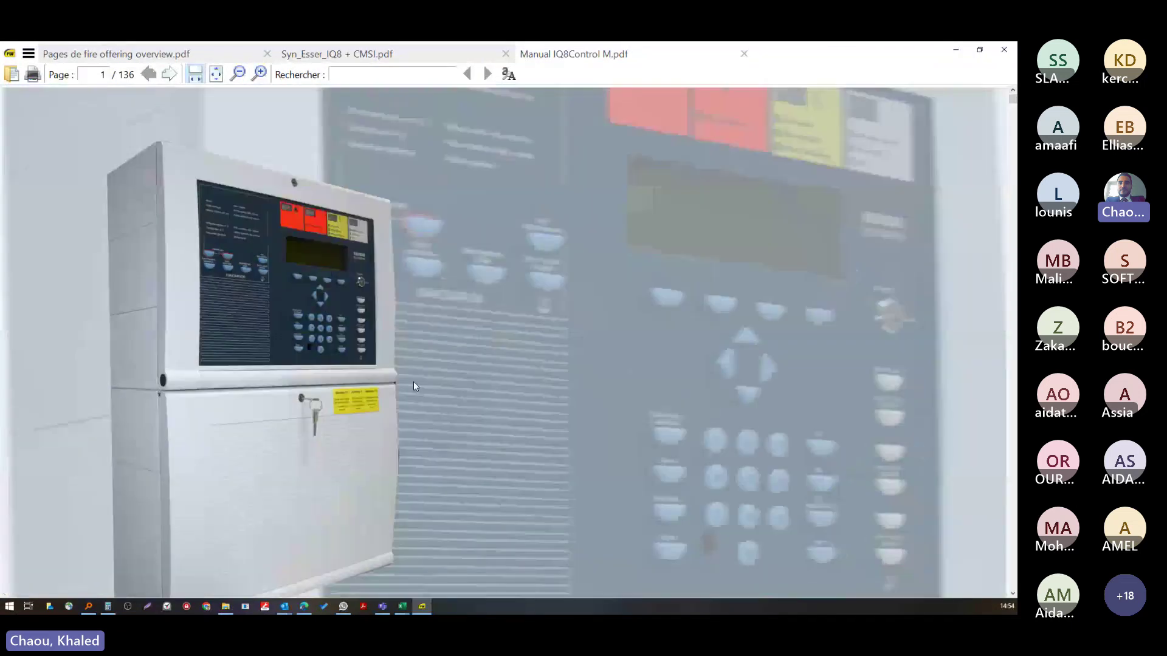
pyautogui.scroll(3, 224, 319)
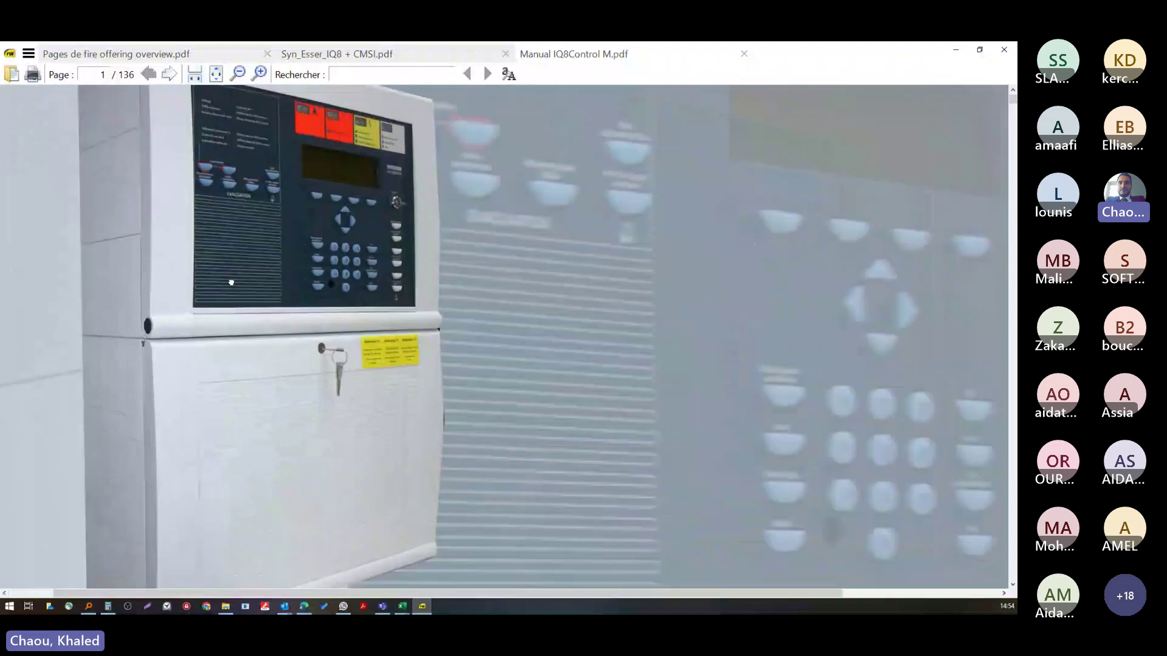
pyautogui.scroll(1, 231, 282)
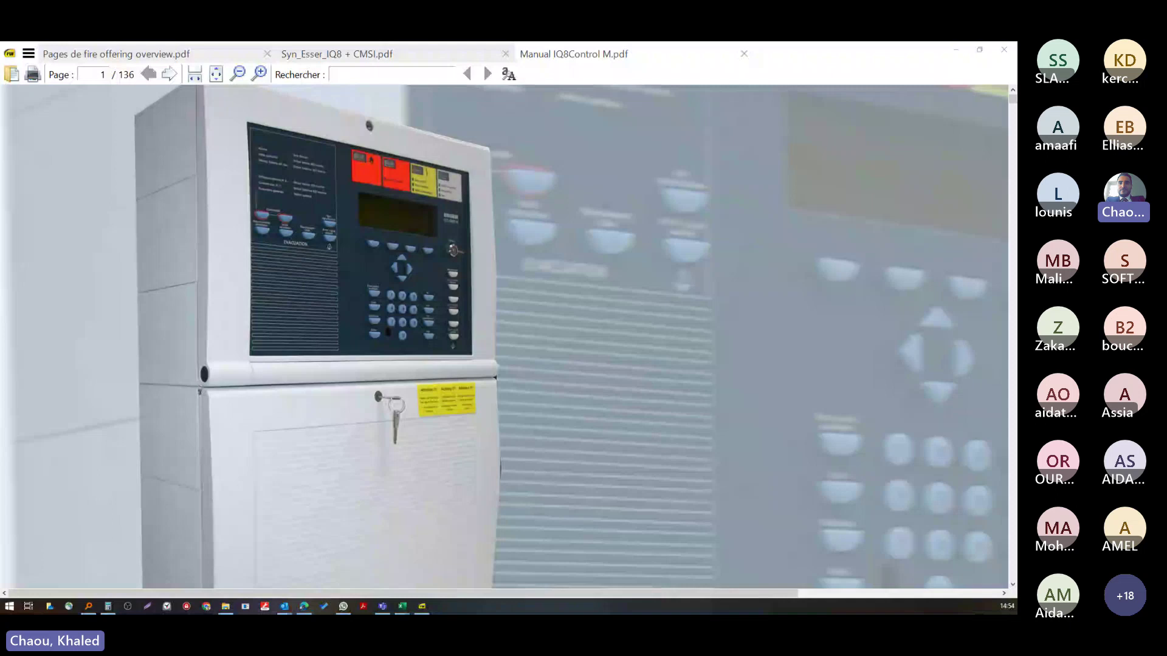
# - Switch to the ESSER website in the browser and open the IQ8Control M sans UGA en coffret page, part 808296F
pyautogui.hotkey('alt', 'Tab')
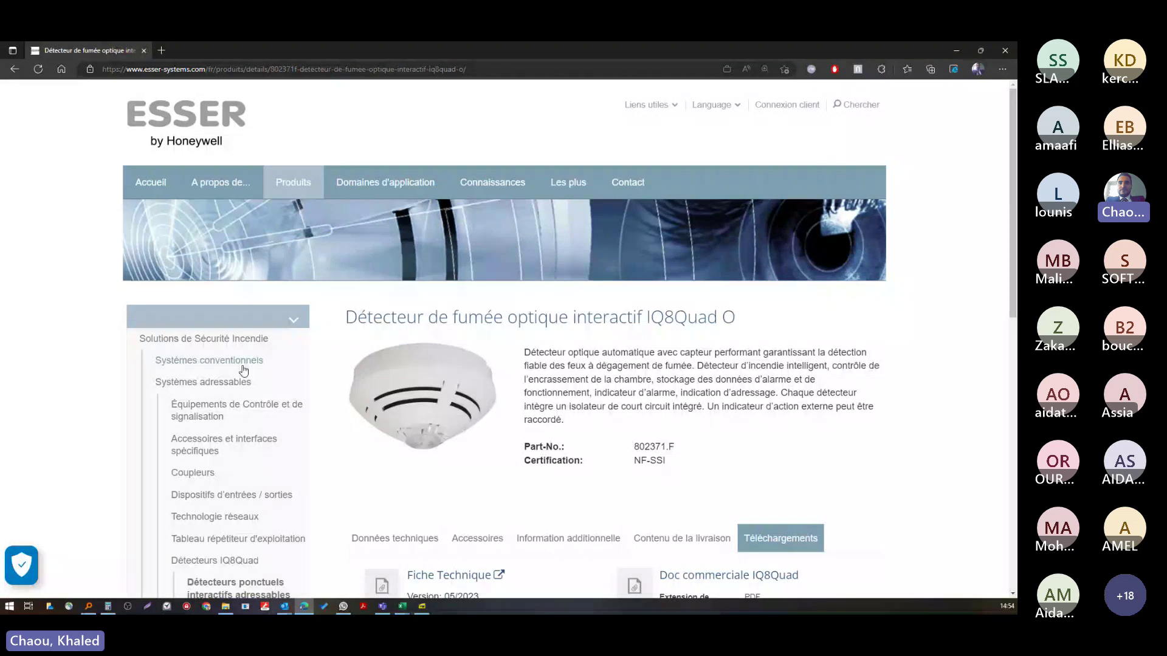
pyautogui.click(236, 410)
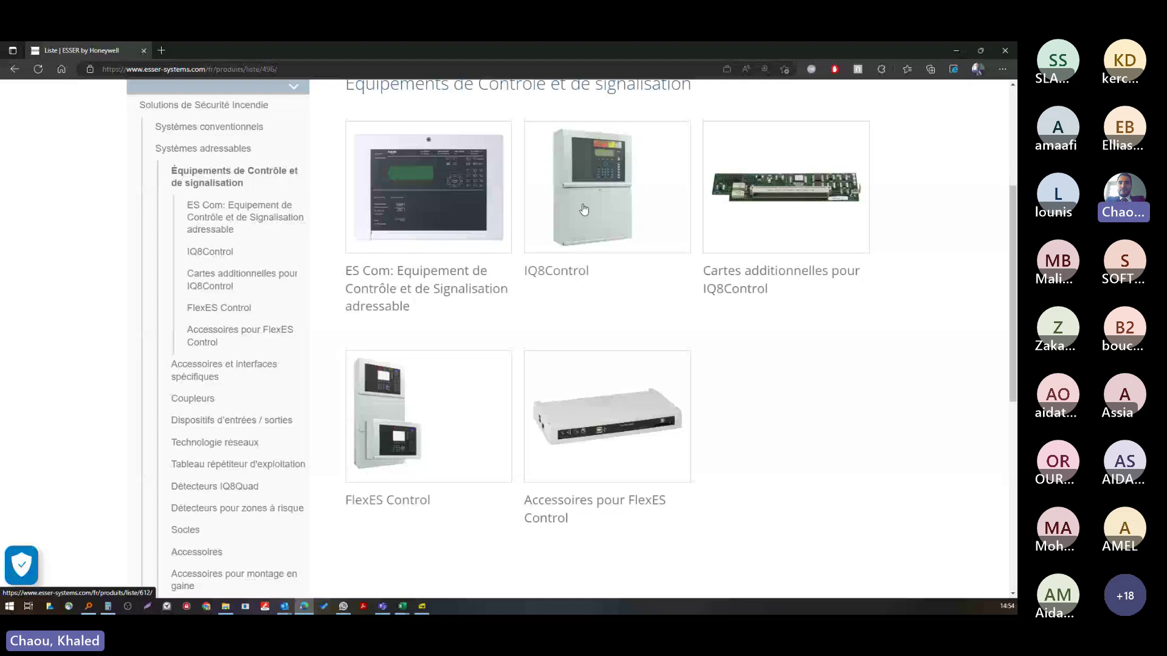
pyautogui.click(583, 209)
pyautogui.scroll(-3, 448, 332)
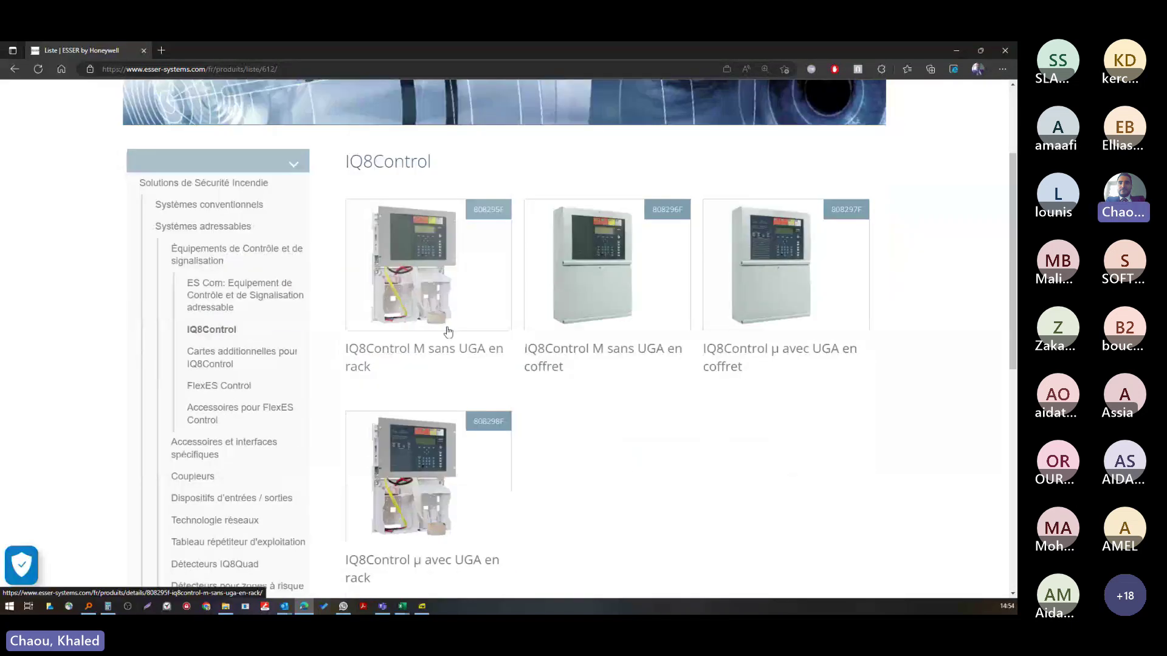
pyautogui.click(448, 332)
pyautogui.scroll(-3, 543, 383)
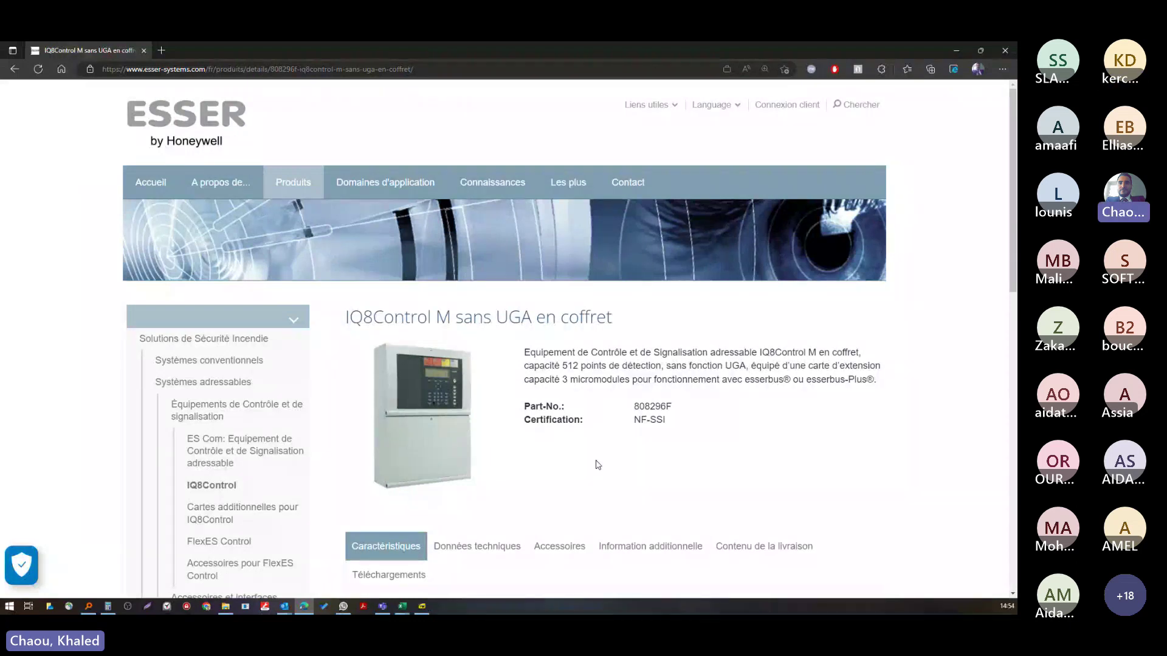
# - Read the characteristics of panel 808296F and highlight the line about its 12V/24Ah battery
pyautogui.scroll(-4, 710, 460)
pyautogui.scroll(-4, 715, 459)
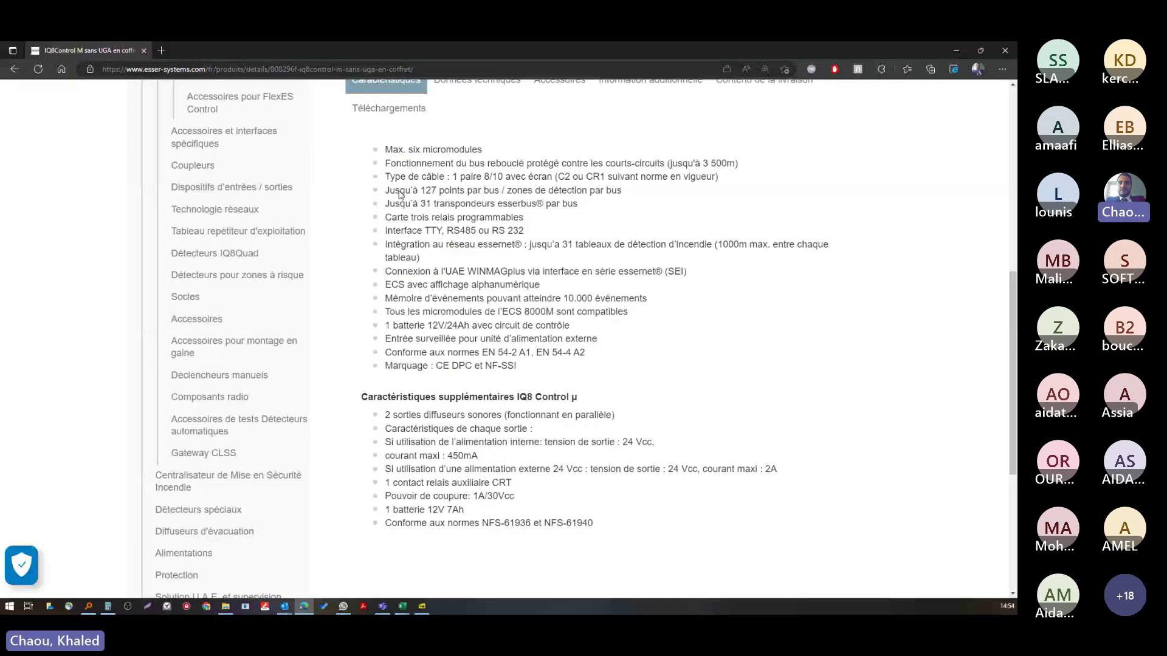
pyautogui.scroll(2, 449, 329)
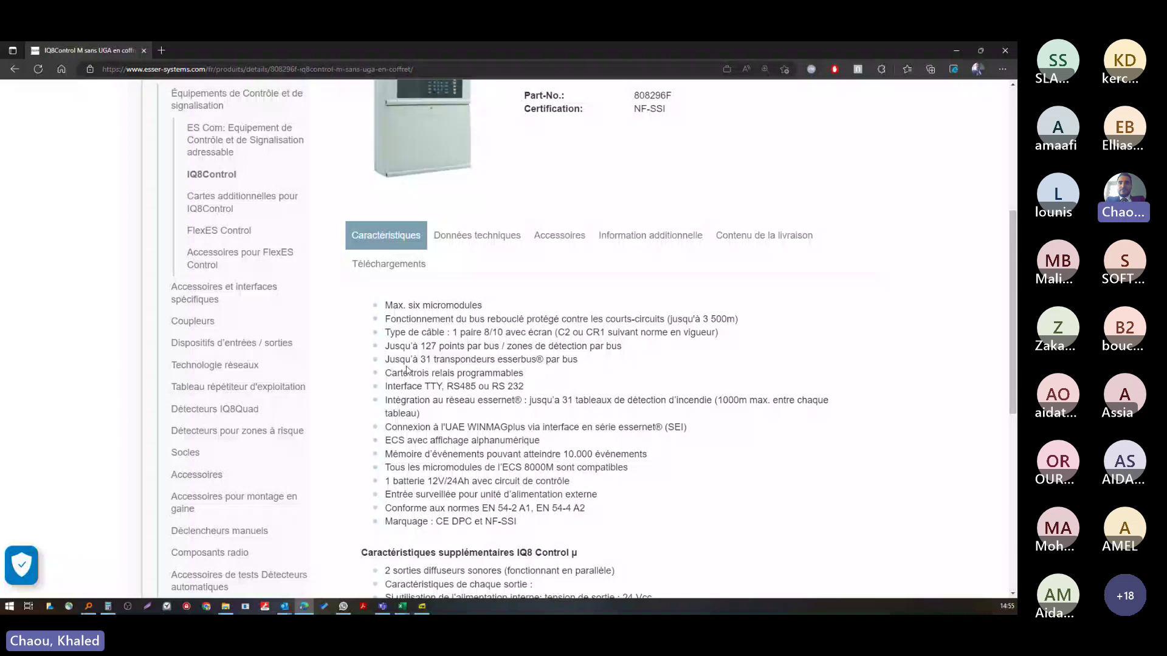
pyautogui.moveTo(386, 480); pyautogui.dragTo(525, 481)
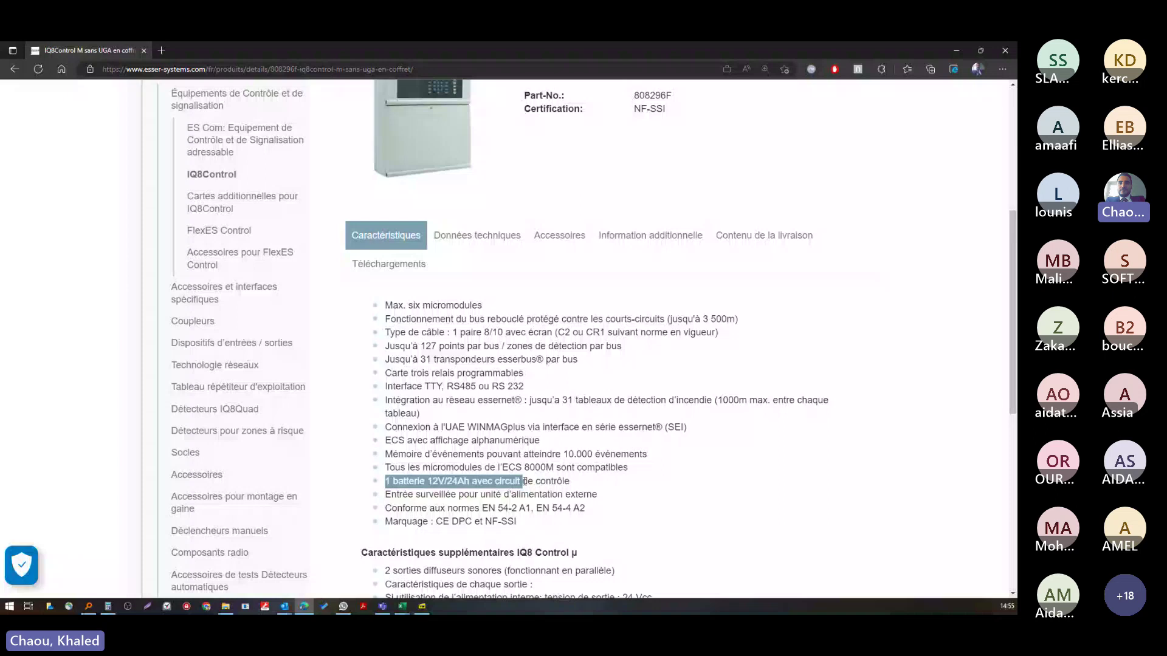
# - Enlarge the product photo of panel 808296F and examine its front face and full enclosure
pyautogui.scroll(6, 525, 481)
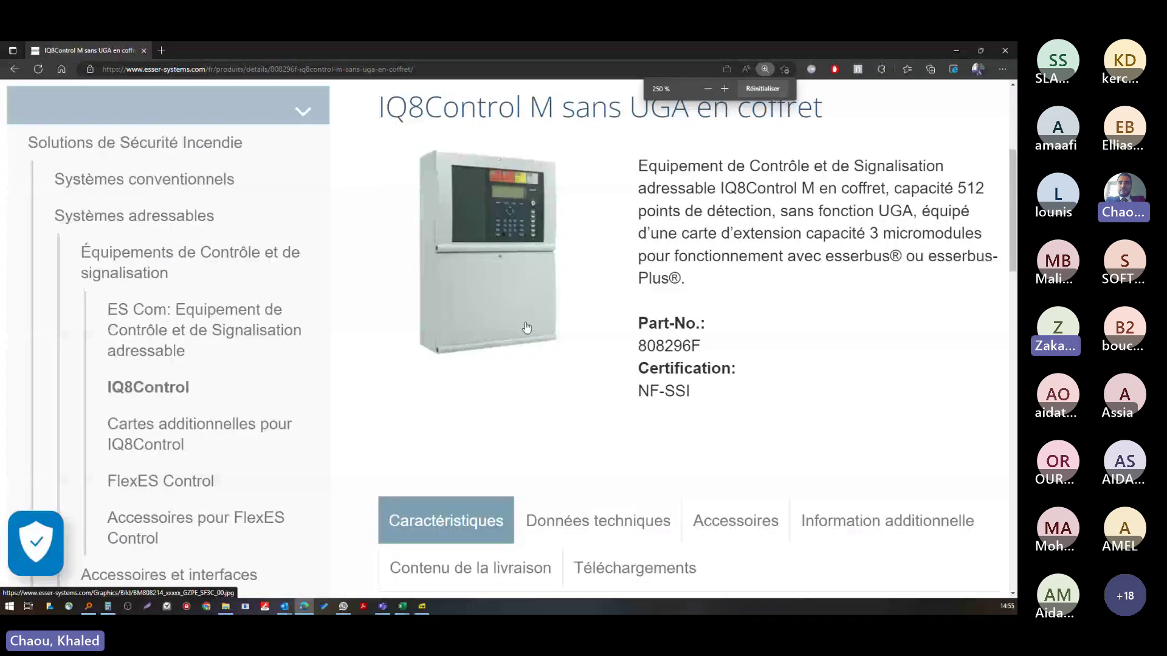
pyautogui.click(527, 328)
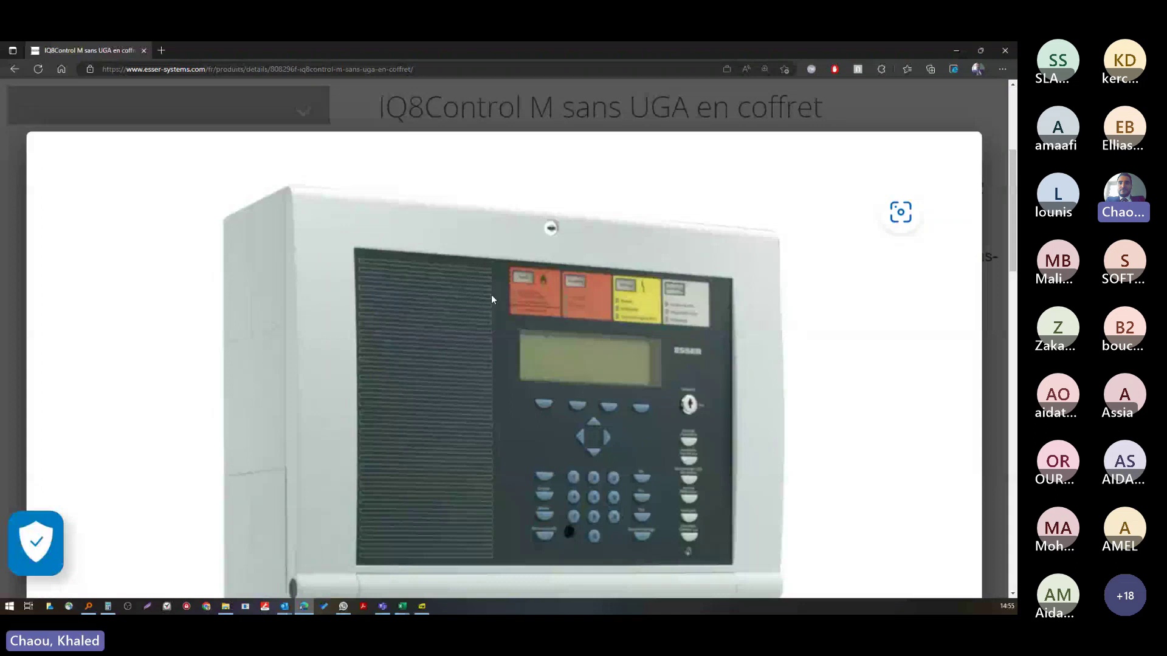
pyautogui.scroll(-3, 735, 433)
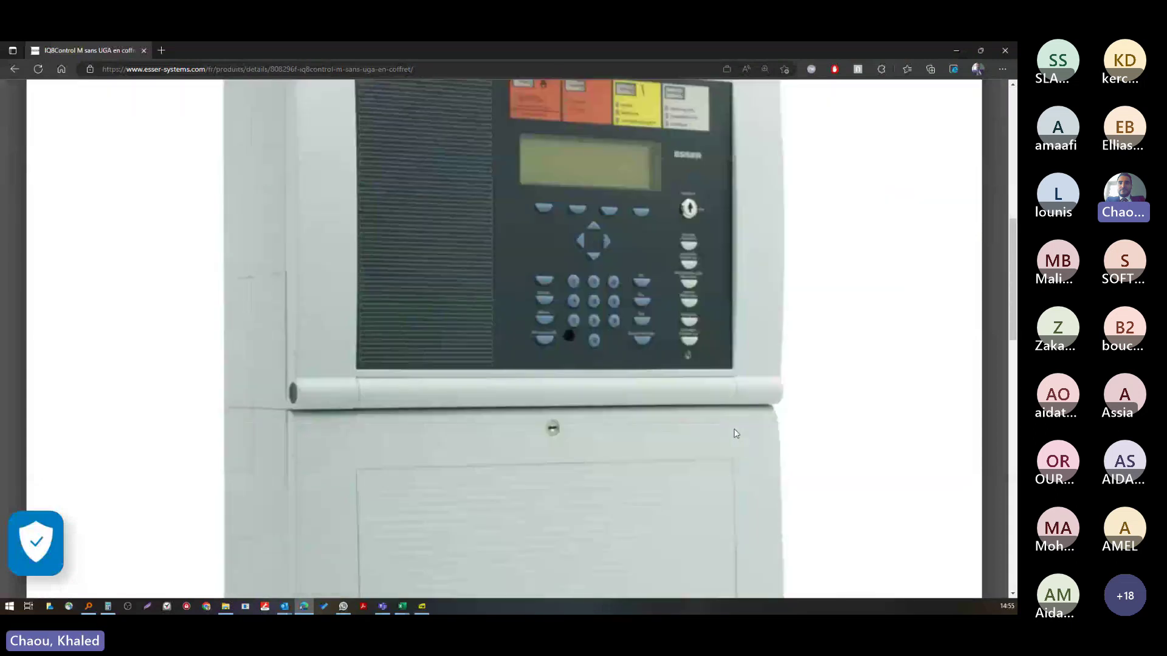
pyautogui.scroll(3, 735, 433)
pyautogui.scroll(1, 734, 434)
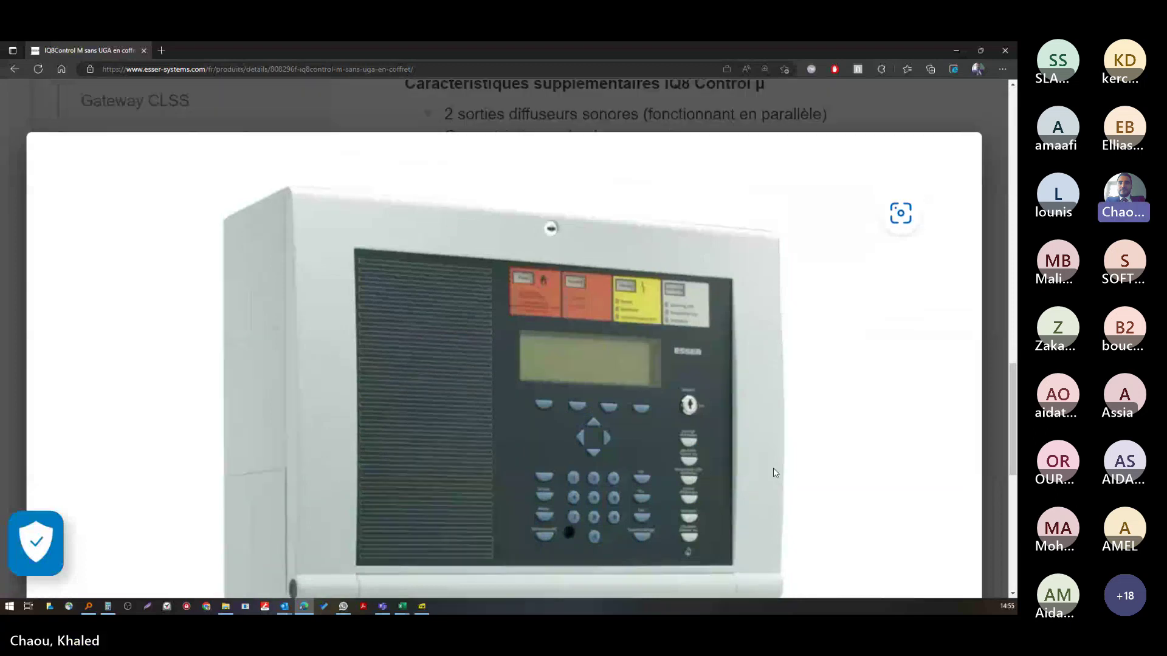
pyautogui.hotkey('ctrl', '-')
pyautogui.hotkey('ctrl', '-')
pyautogui.hotkey('ctrl', '-')
pyautogui.hotkey('ctrl', '-')
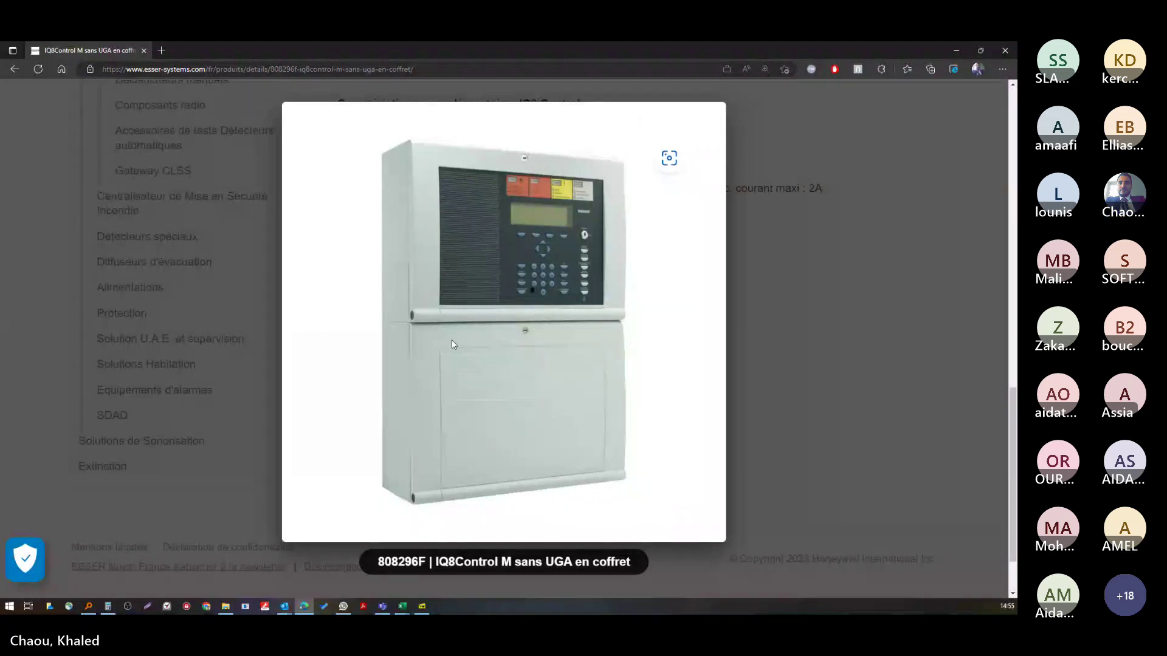
# - Review the technical data, accessory list and available downloads on the 808296F product page
pyautogui.click(589, 180)
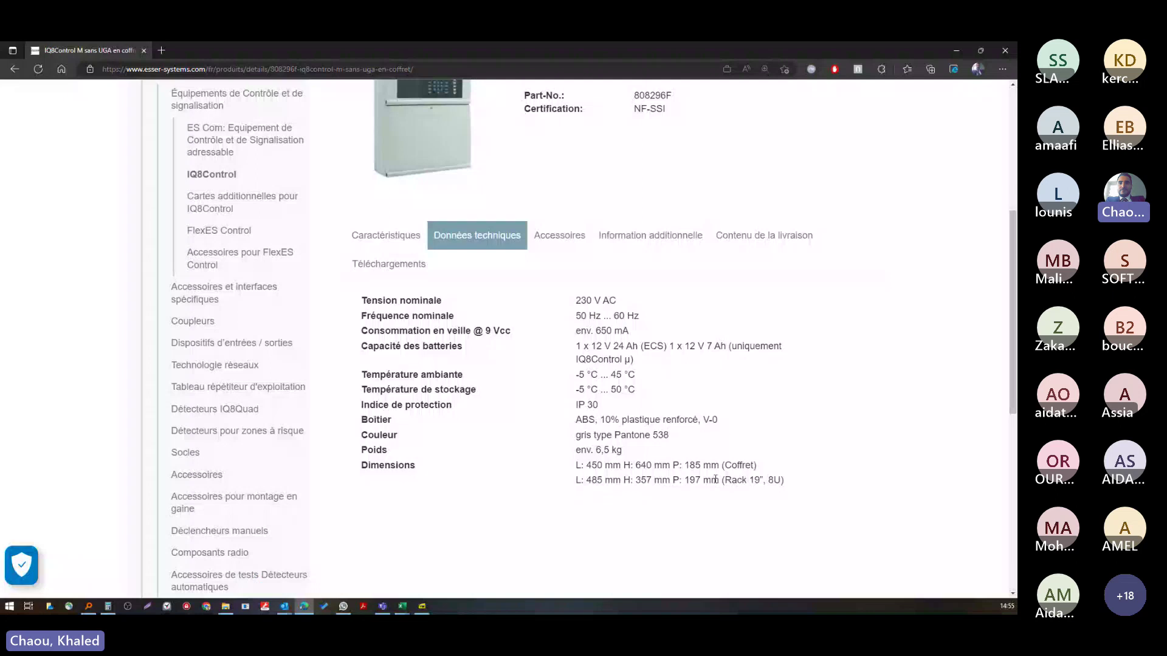
pyautogui.scroll(-5, 715, 479)
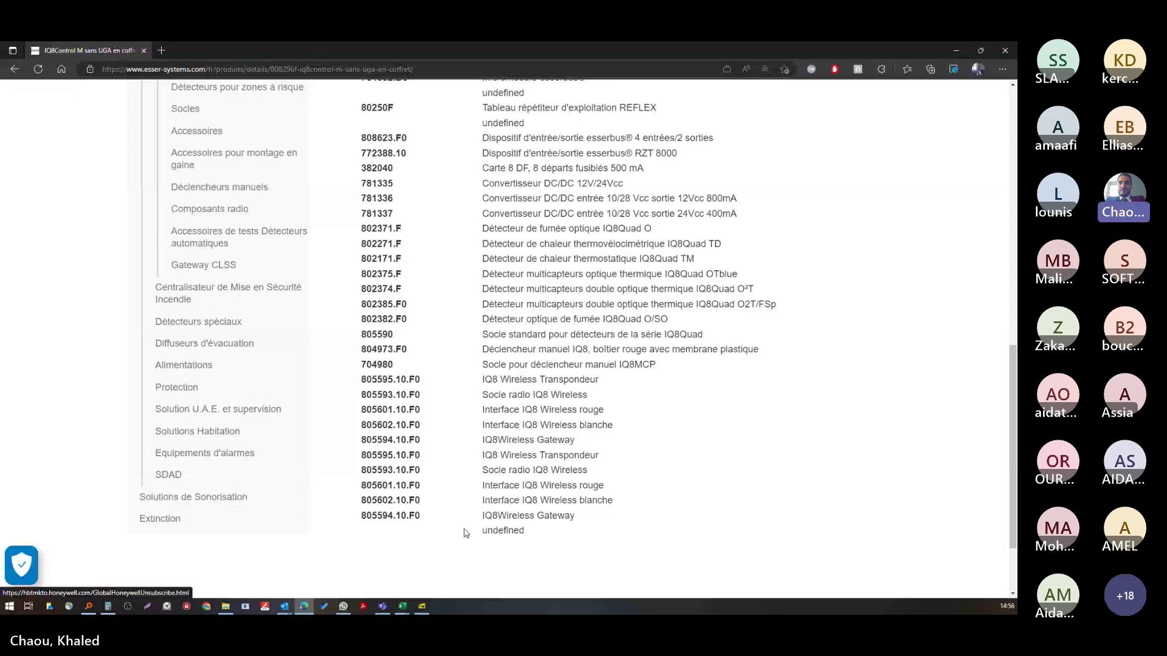
pyautogui.scroll(5, 465, 533)
pyautogui.click(389, 205)
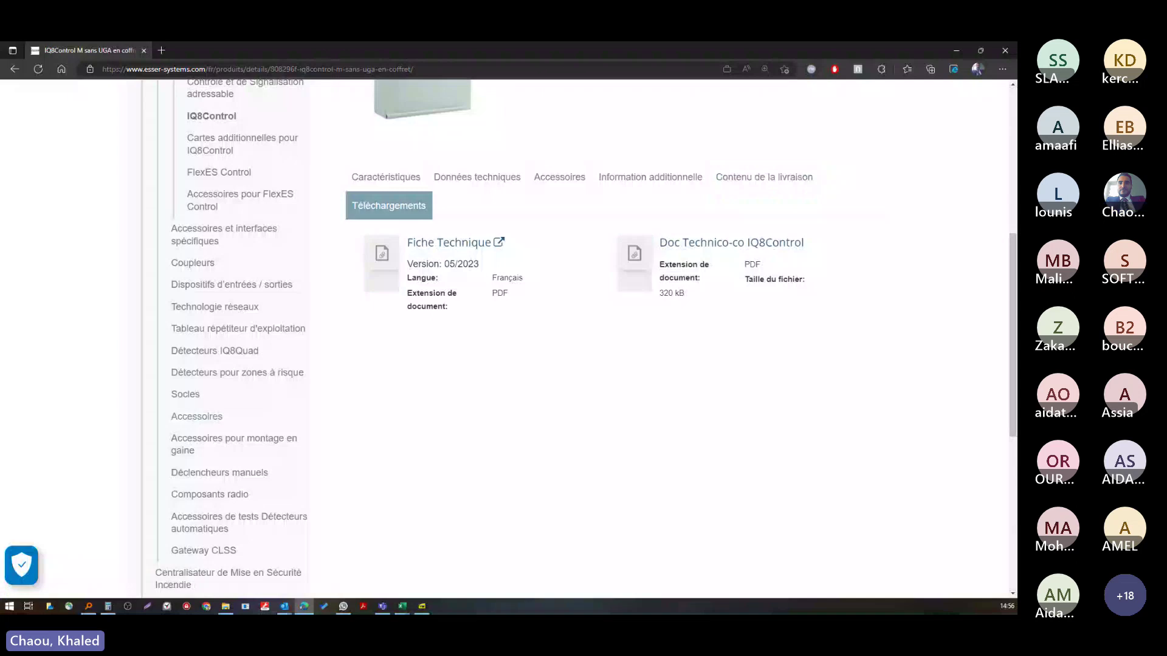
# - Return to Manual IQ8Control M.pdf and examine the category A system architecture, panel features and base configuration with its component list
pyautogui.hotkey('alt', 'Tab')
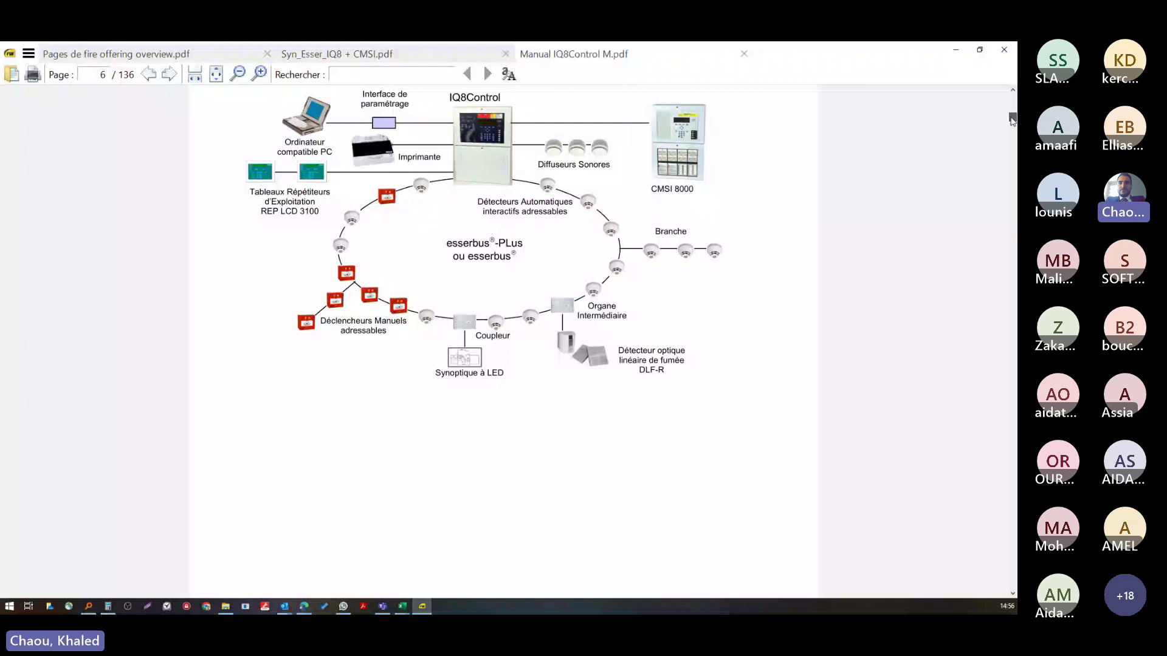
pyautogui.scroll(2, 509, 284)
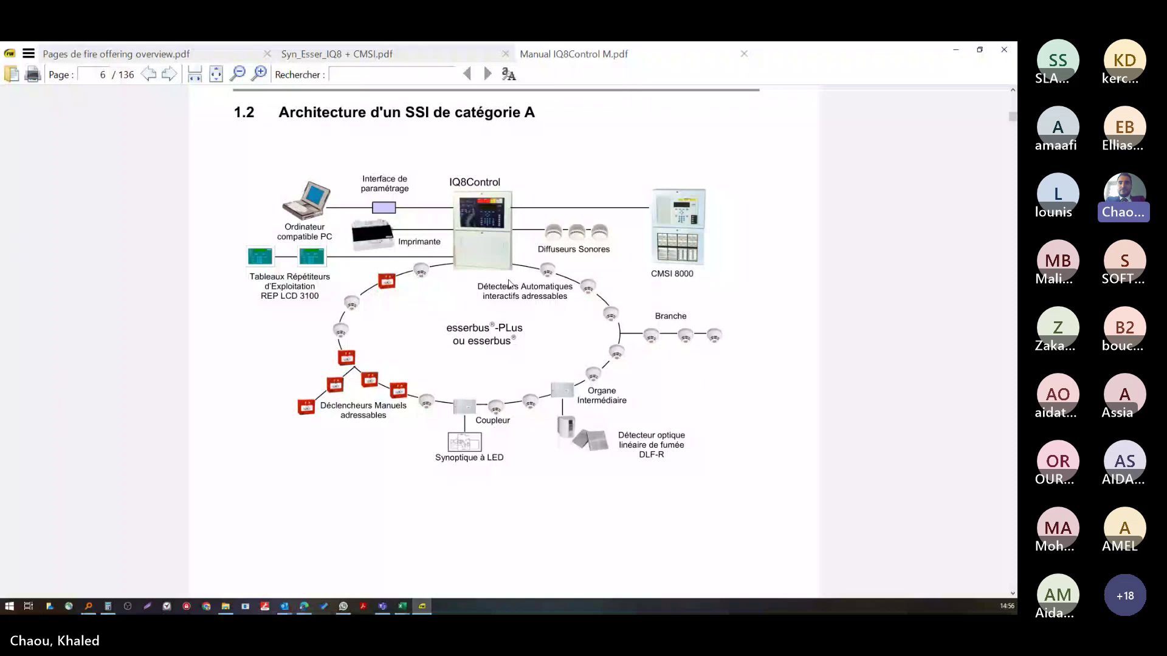
pyautogui.scroll(-5, 509, 283)
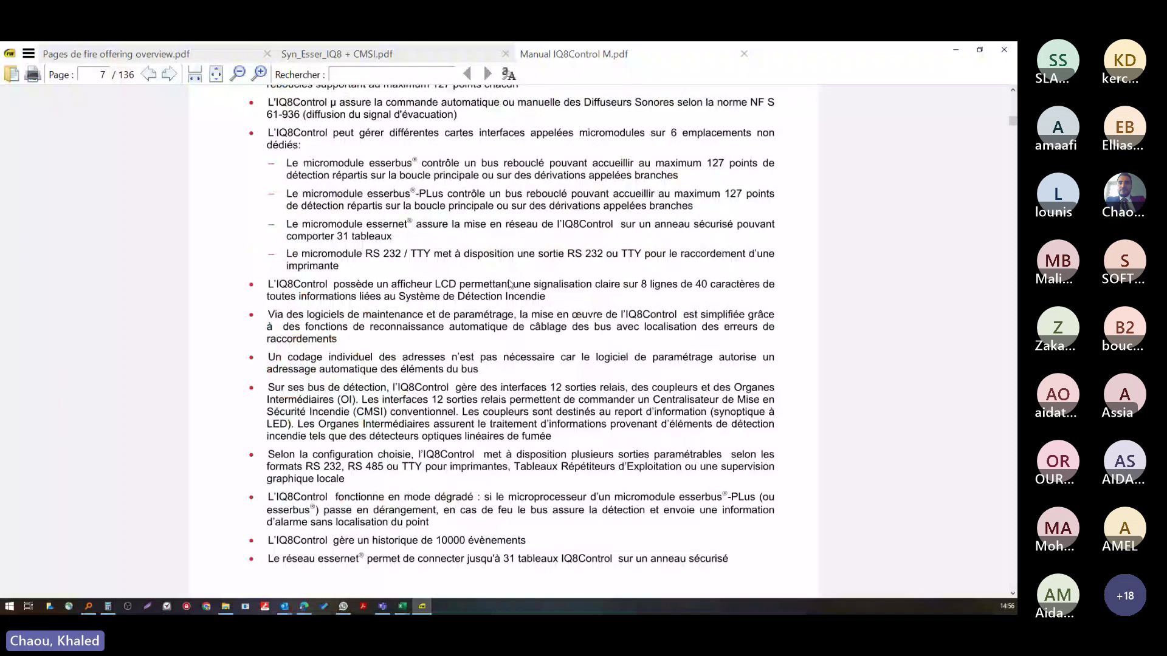
pyautogui.scroll(-15, 510, 284)
pyautogui.scroll(8, 509, 283)
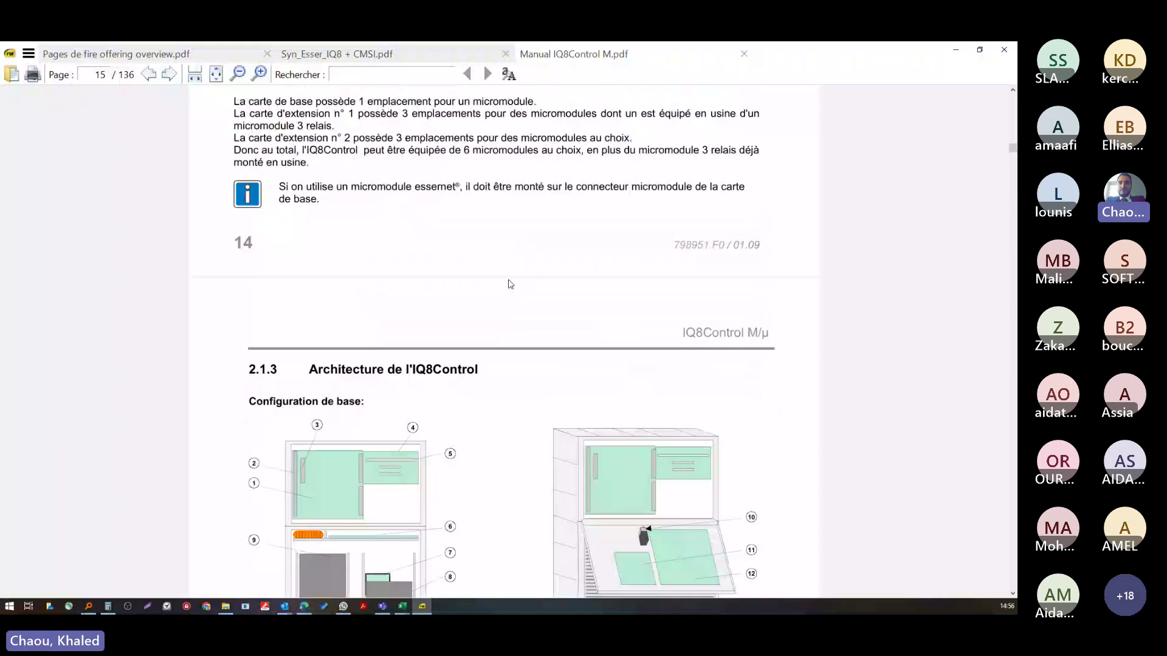
pyautogui.scroll(-1, 509, 284)
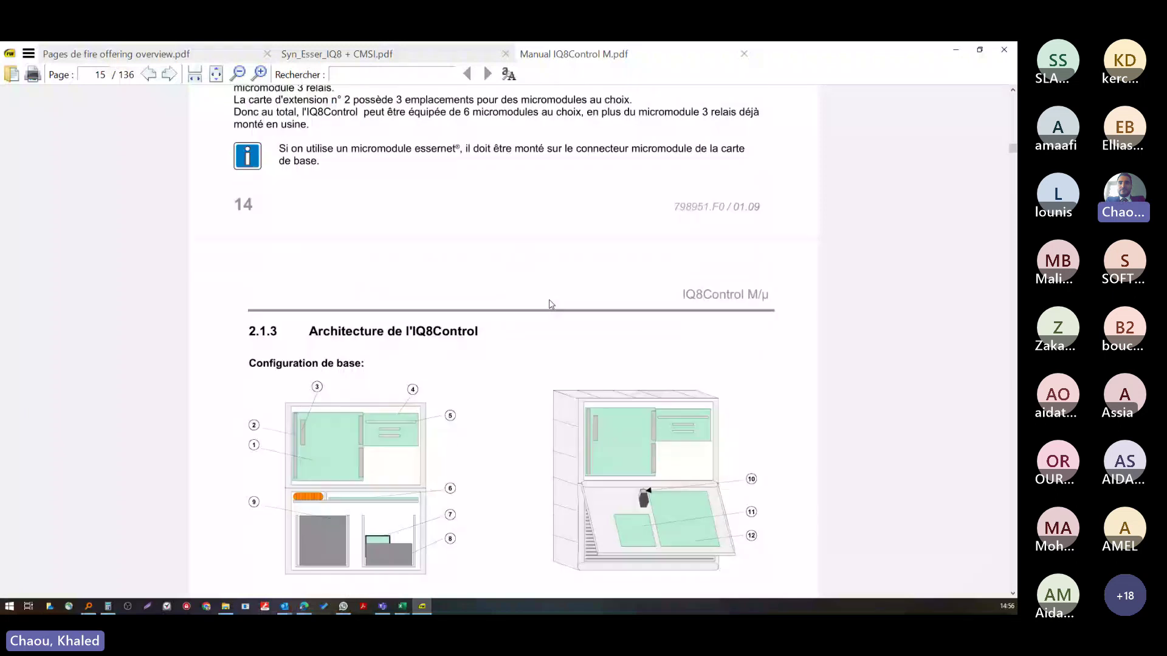
pyautogui.scroll(-8, 550, 303)
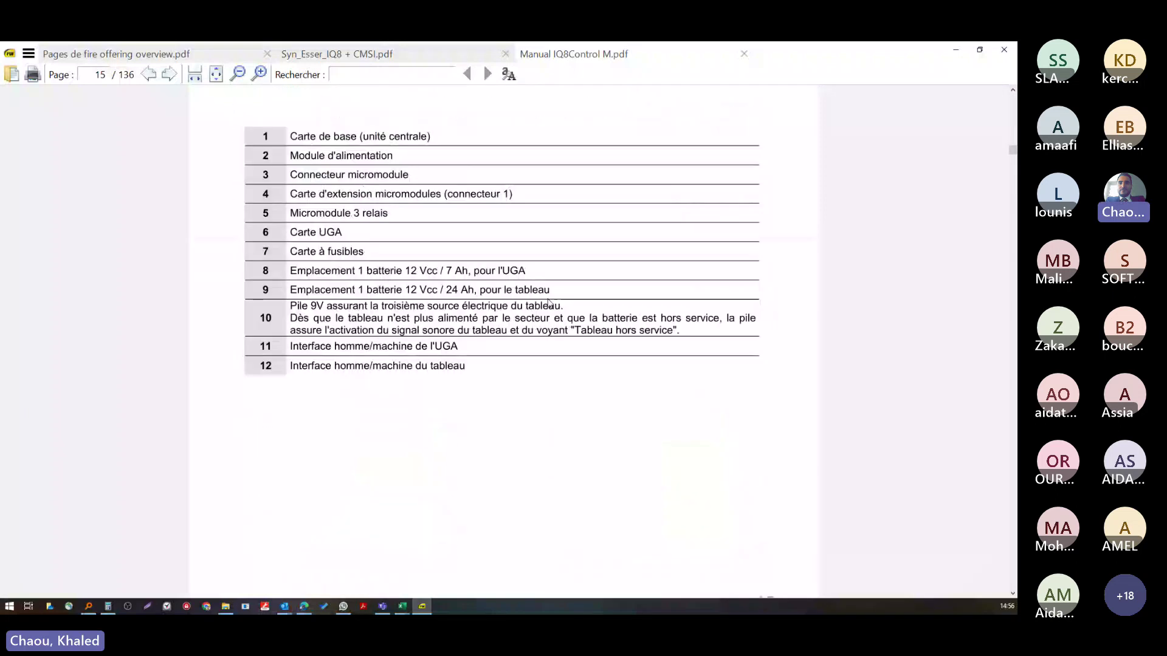
# - Examine the manual's power supply module and base board sections, returning to the component list on page 15
pyautogui.scroll(-20, 550, 302)
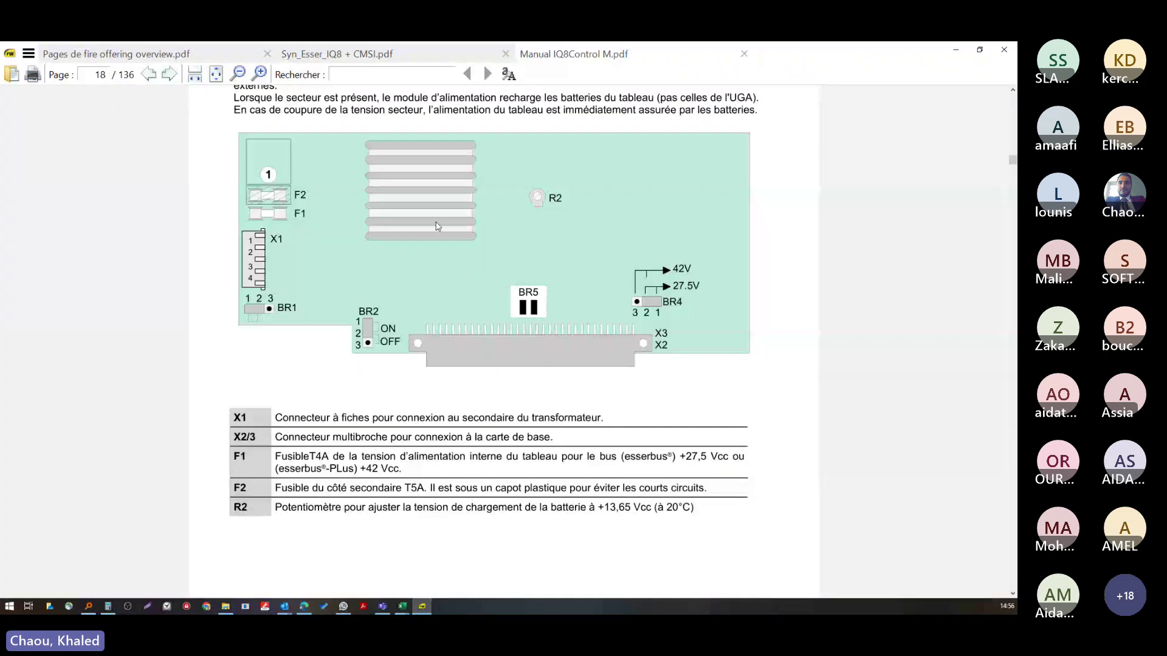
pyautogui.scroll(-10, 438, 226)
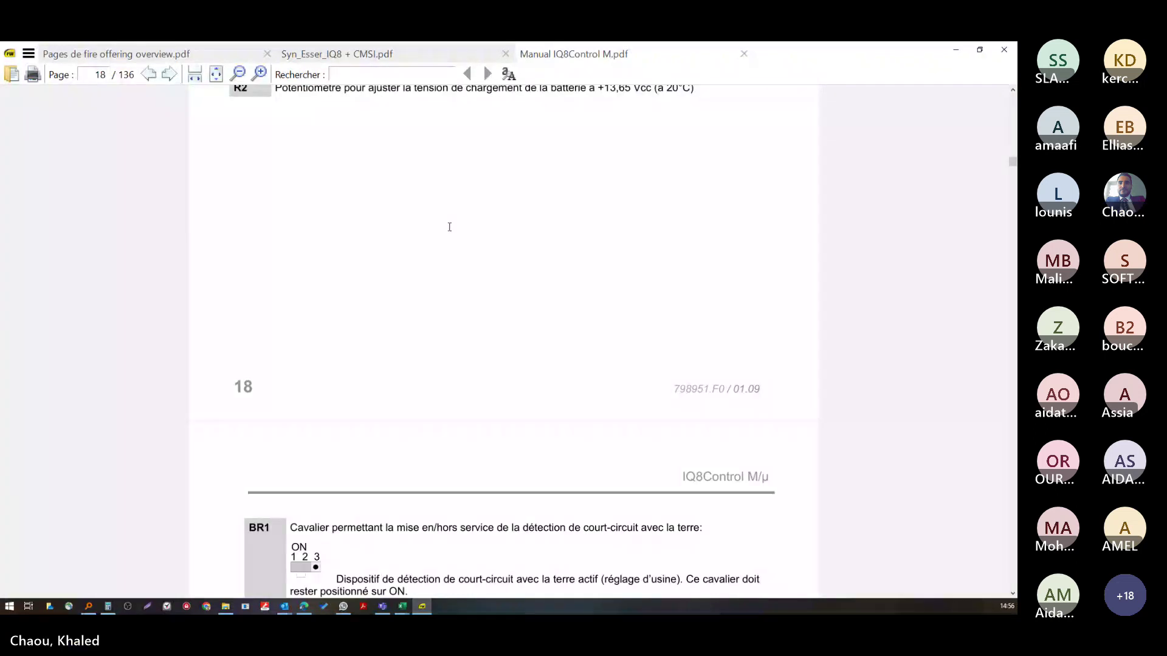
pyautogui.scroll(-20, 450, 226)
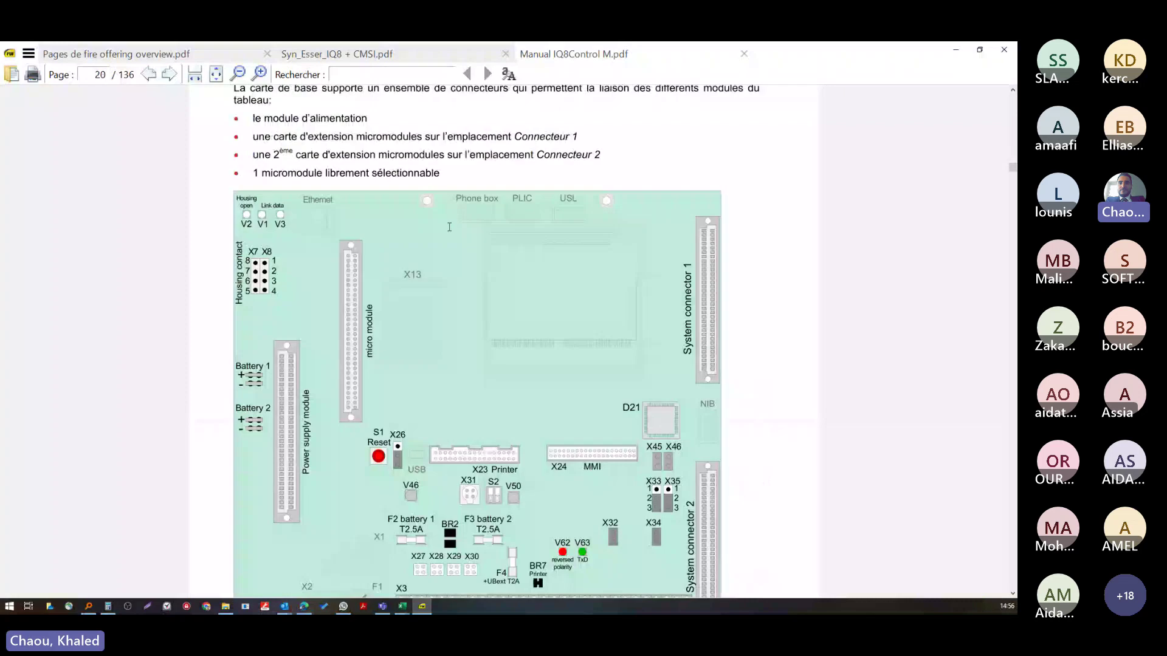
pyautogui.scroll(-15, 449, 226)
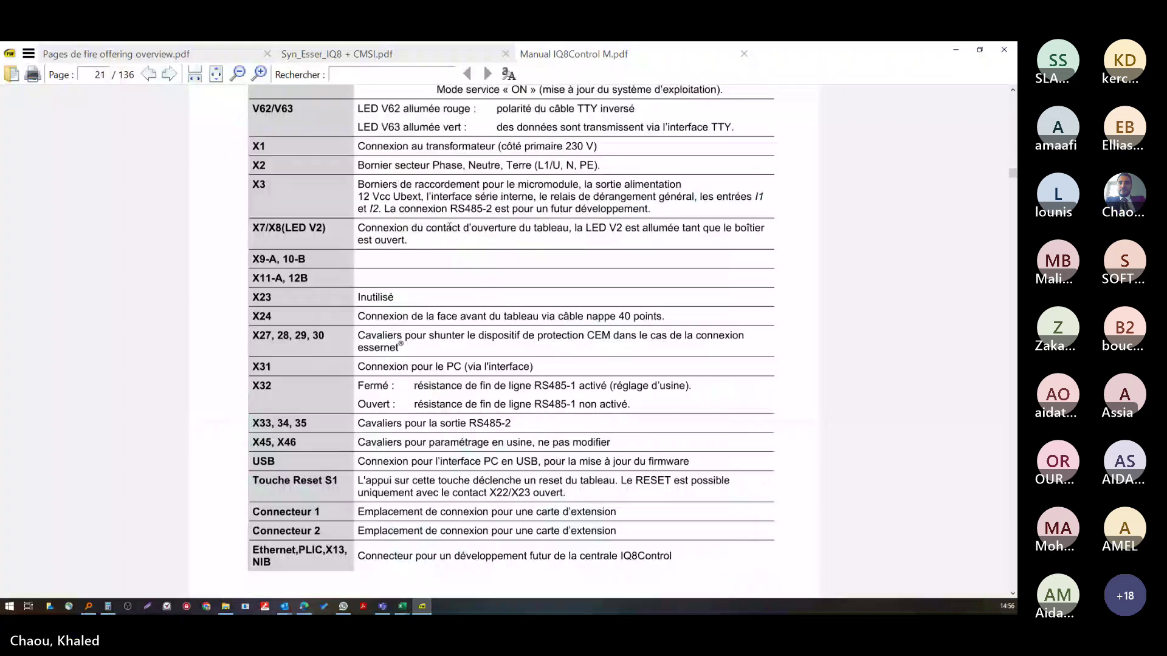
pyautogui.scroll(15, 449, 227)
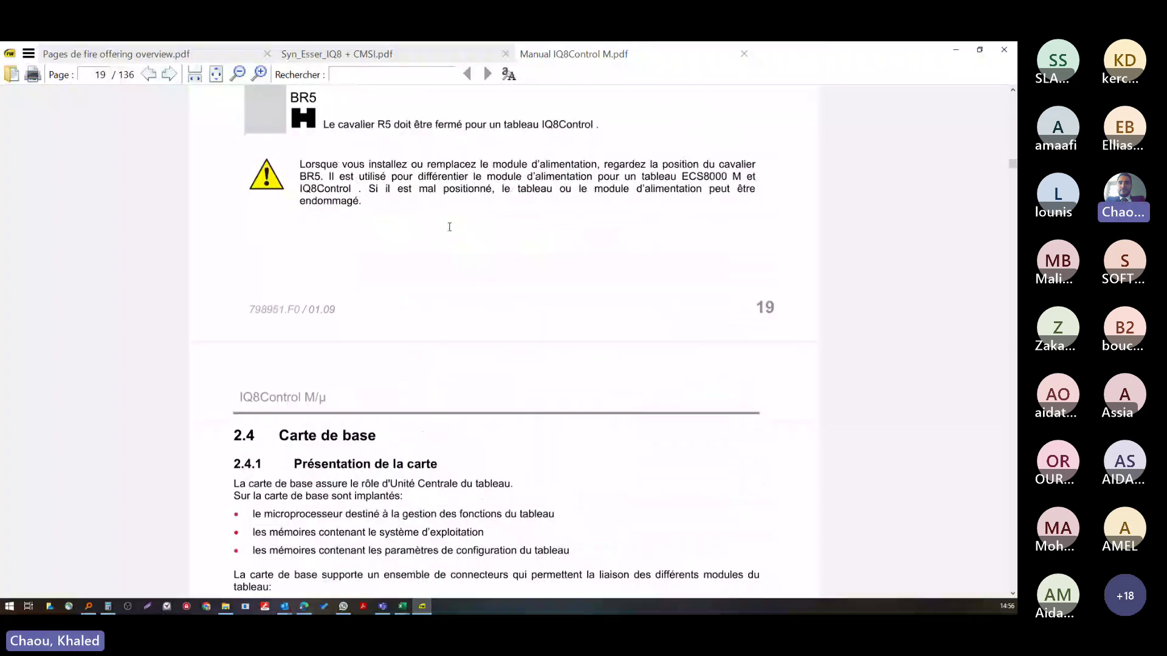
pyautogui.scroll(20, 449, 227)
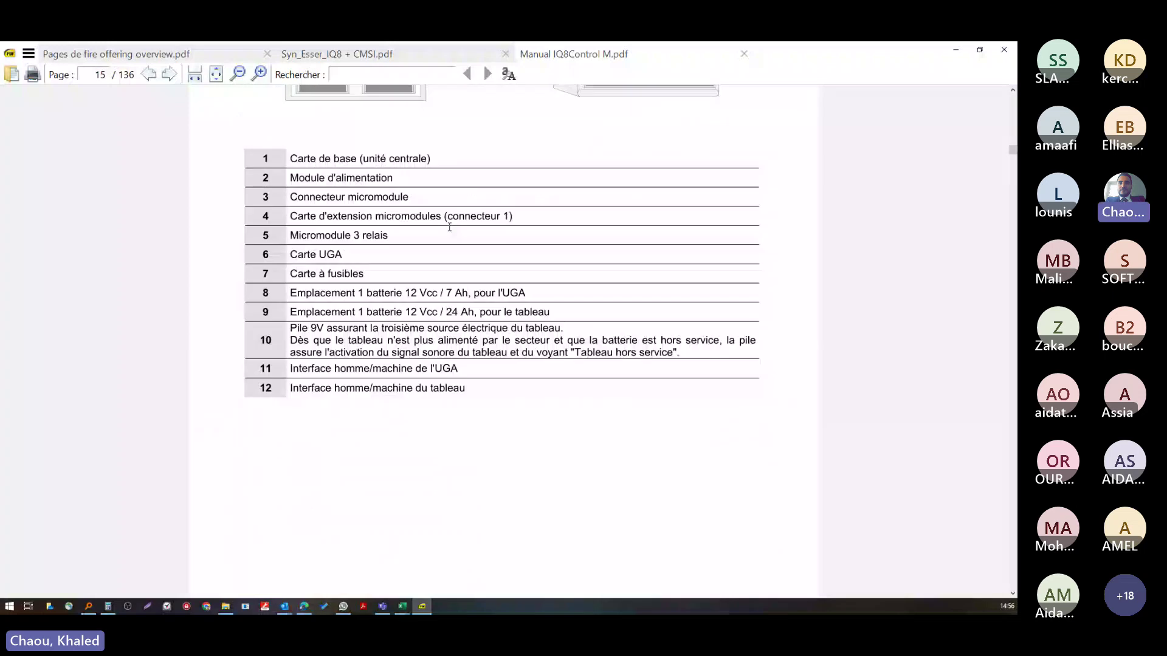
# - Examine the base configuration drawing and component list on page 15 of the manual, comparing them with the quotation's panel and module rows
pyautogui.scroll(15, 449, 226)
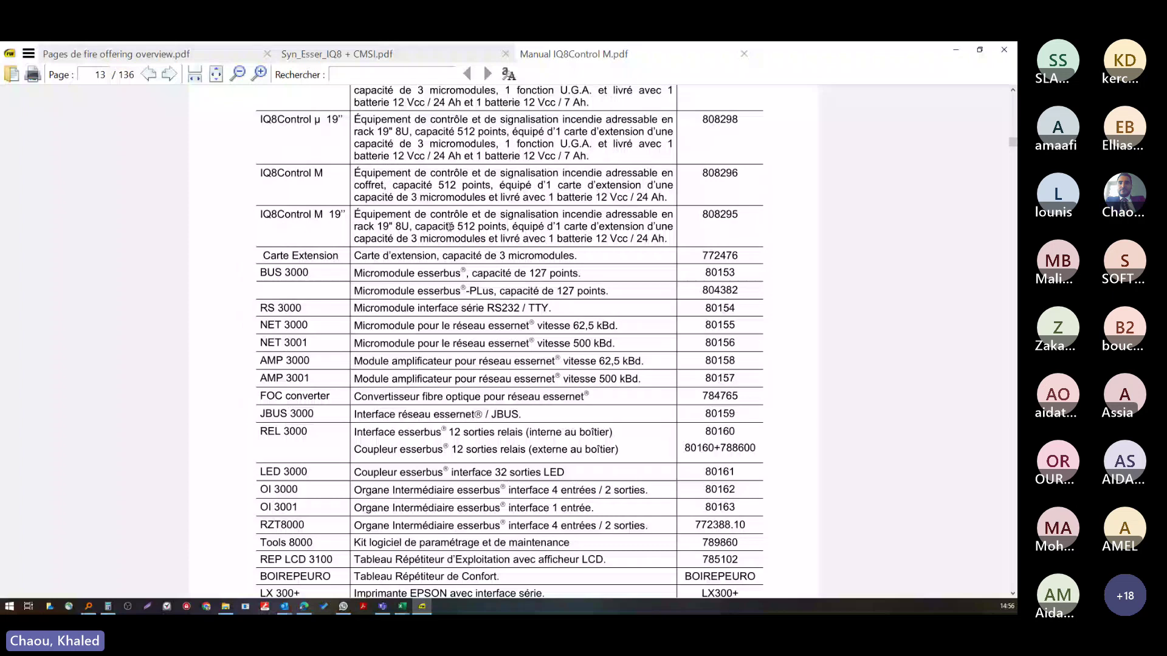
pyautogui.scroll(-15, 449, 226)
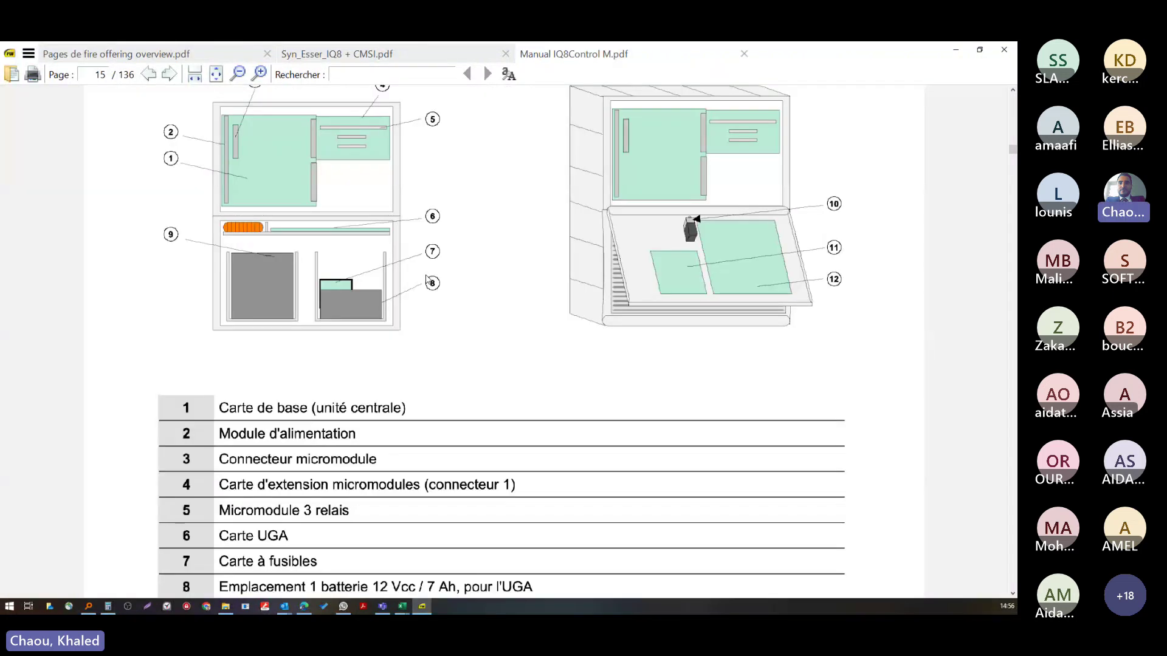
pyautogui.scroll(-1, 427, 279)
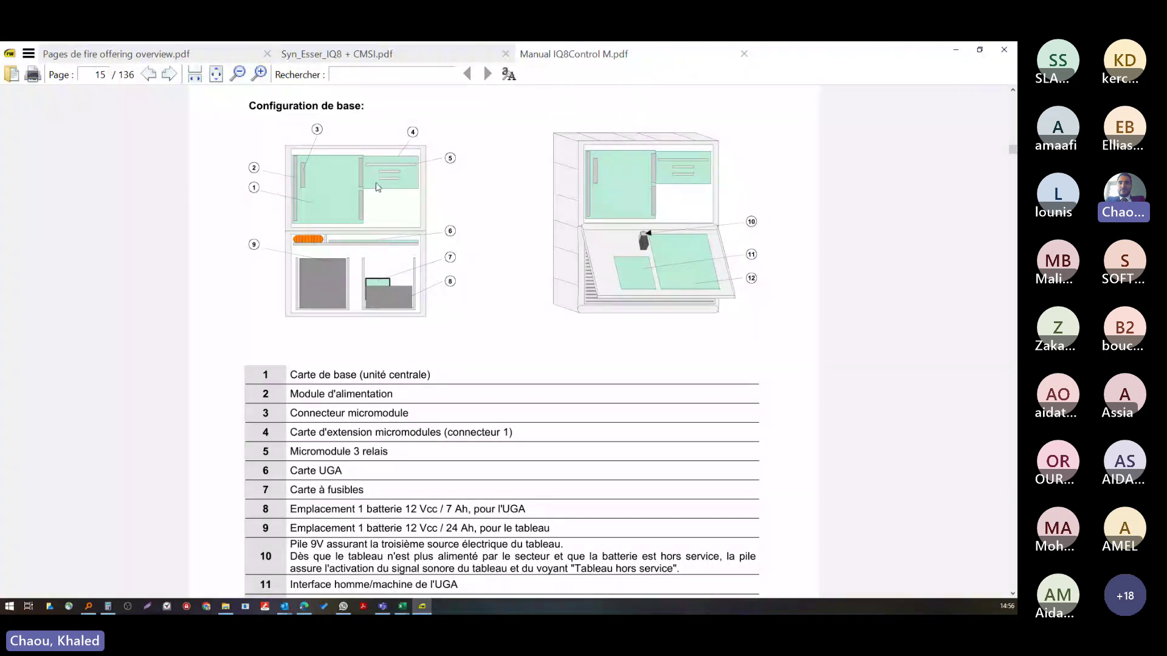
pyautogui.scroll(1, 378, 187)
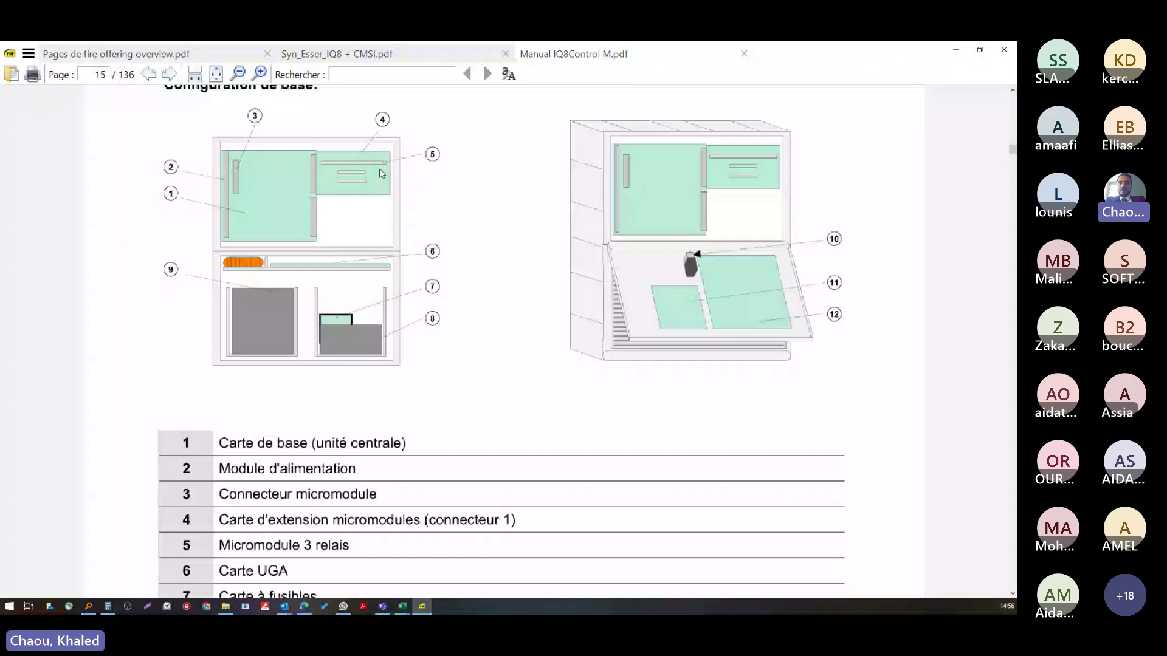
pyautogui.scroll(1, 380, 169)
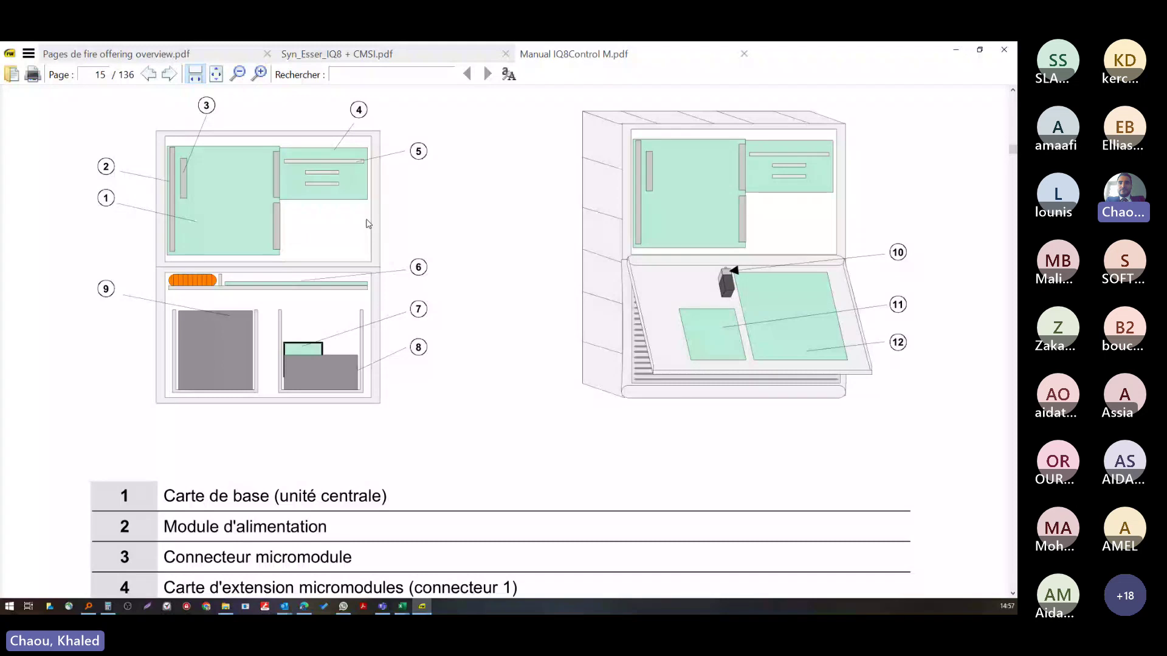
pyautogui.hotkey('alt', 'Tab')
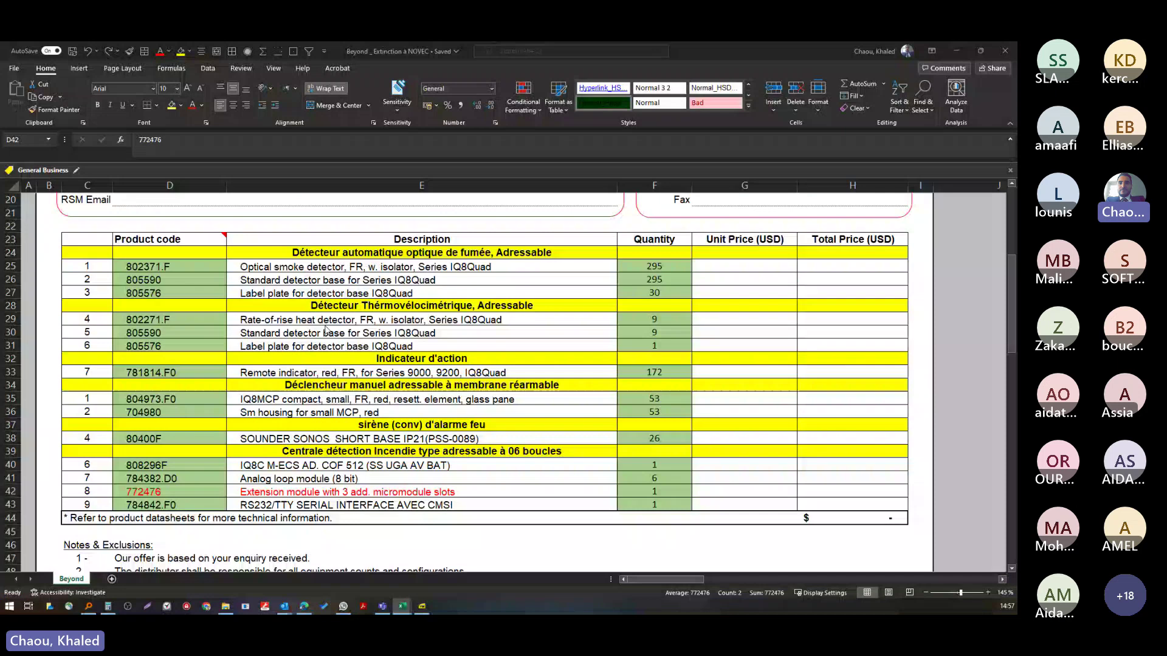
pyautogui.hotkey('alt', 'Tab')
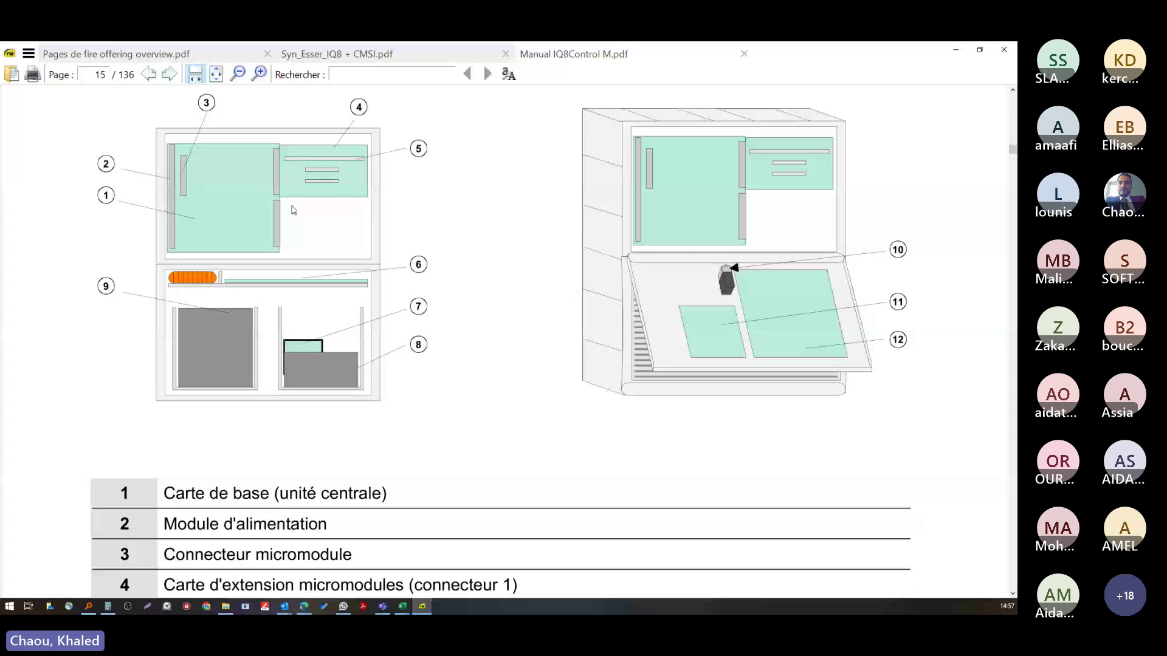
# - Duplicate the 6-loop panel section of the quotation at row 44 and clear the copy's product codes, descriptions and quantities
pyautogui.hotkey('alt', 'Tab')
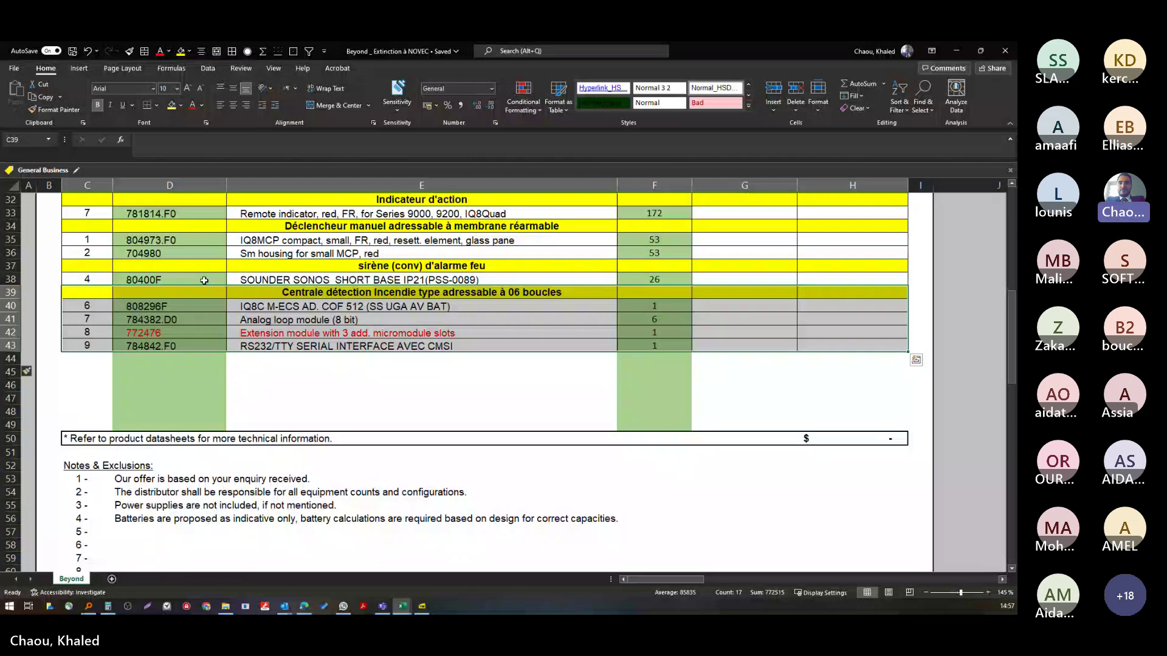
pyautogui.hotkey('ctrl', 'c')
pyautogui.click(87, 359)
pyautogui.hotkey('ctrl', 'v')
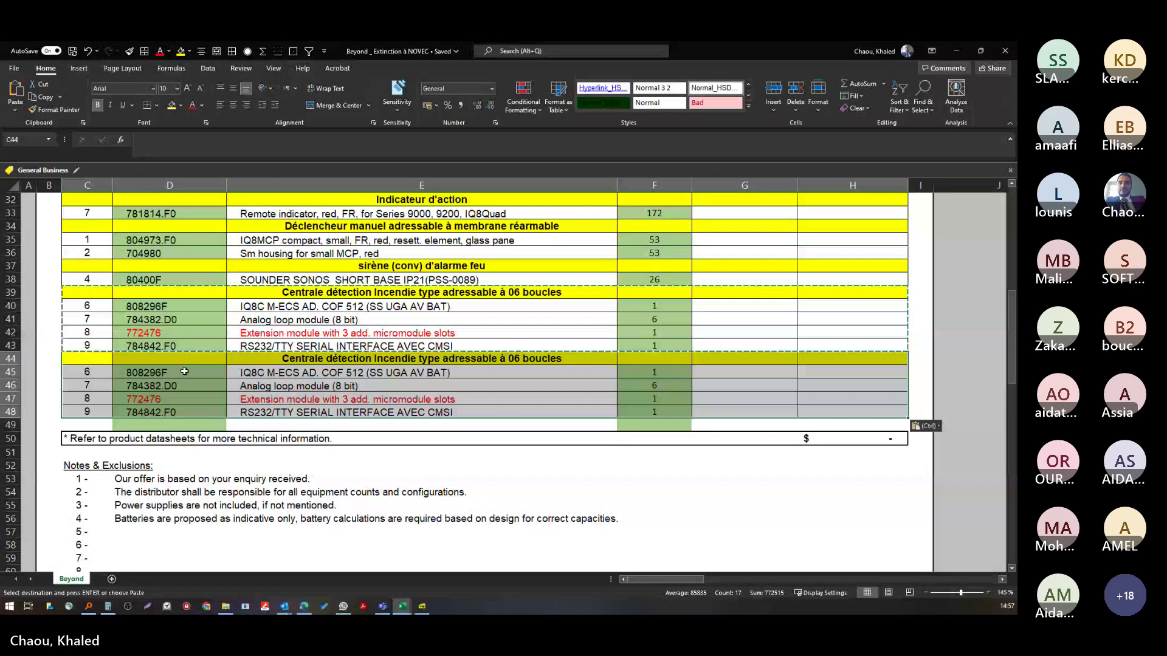
pyautogui.moveTo(184, 371); pyautogui.dragTo(702, 405)
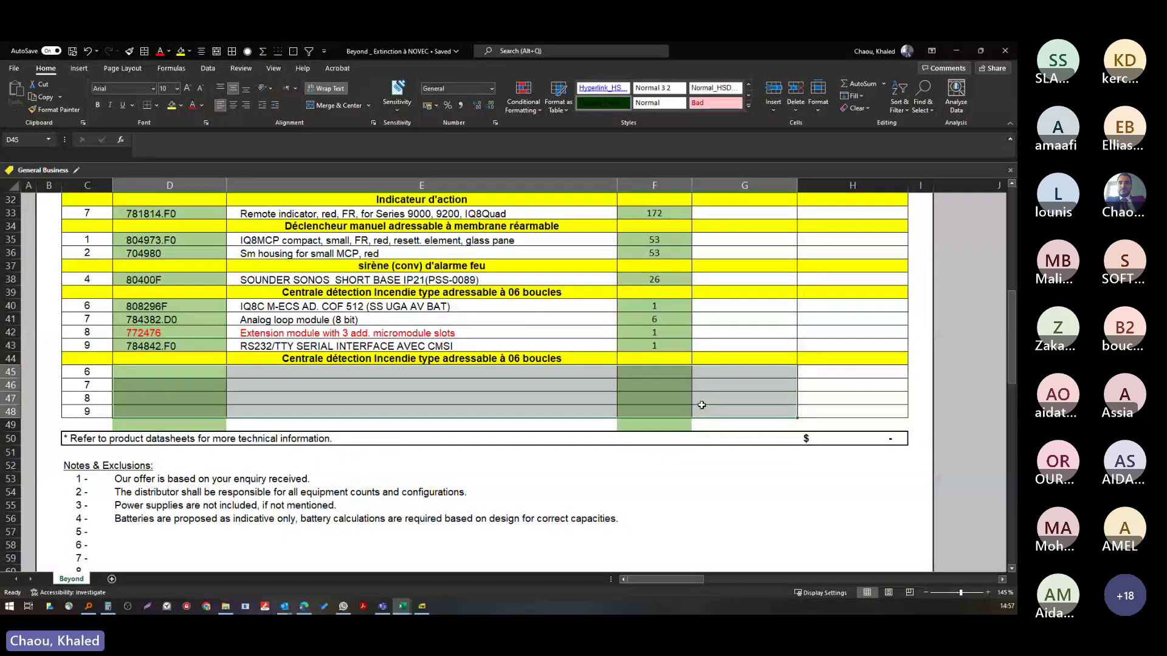
pyautogui.press('Delete')
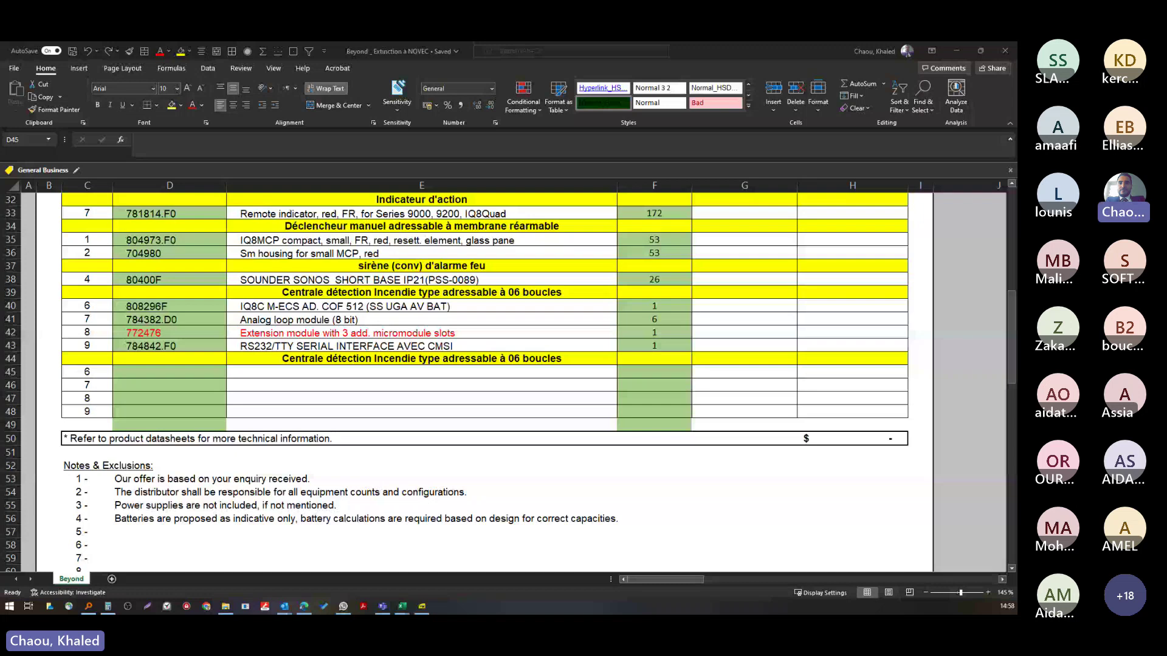
# - Replace the duplicated section's heading with "Centralisateur de mise en sécurité Incendie 32 fonctions"
pyautogui.moveTo(170, 371); pyautogui.dragTo(744, 412)
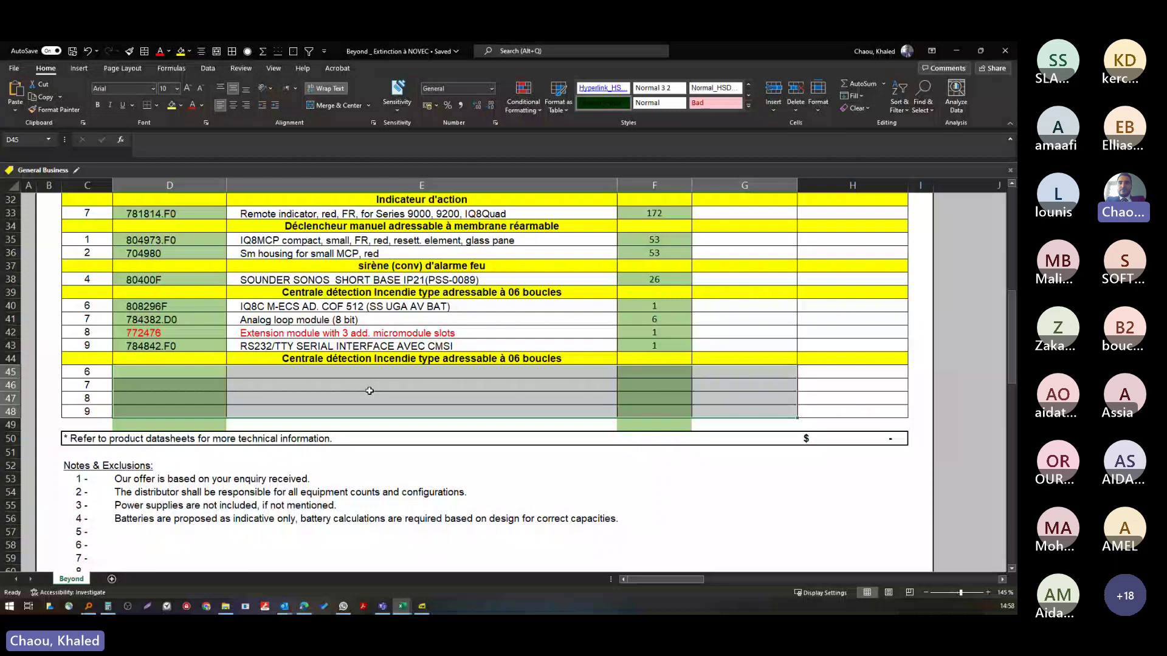
pyautogui.click(365, 359)
pyautogui.hotkey('ctrl', 'v')
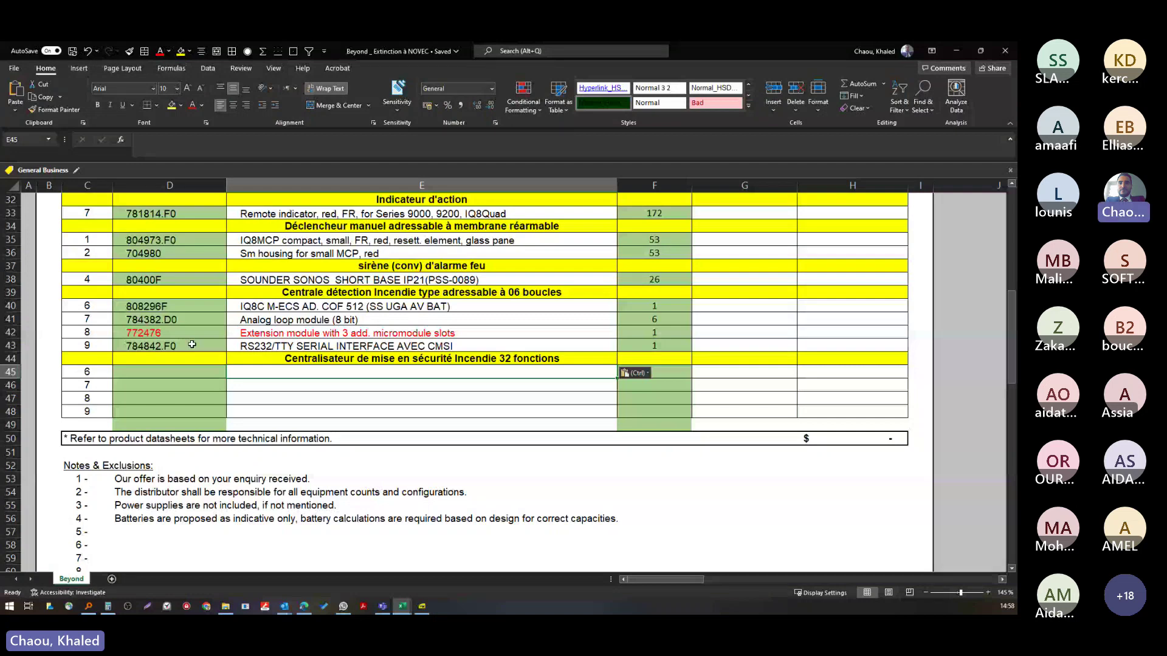
# - Check the quotation's analog loop module 784382.D0 and panel rows against the IQ8 Control entries in the price list
pyautogui.moveTo(192, 320); pyautogui.dragTo(312, 320)
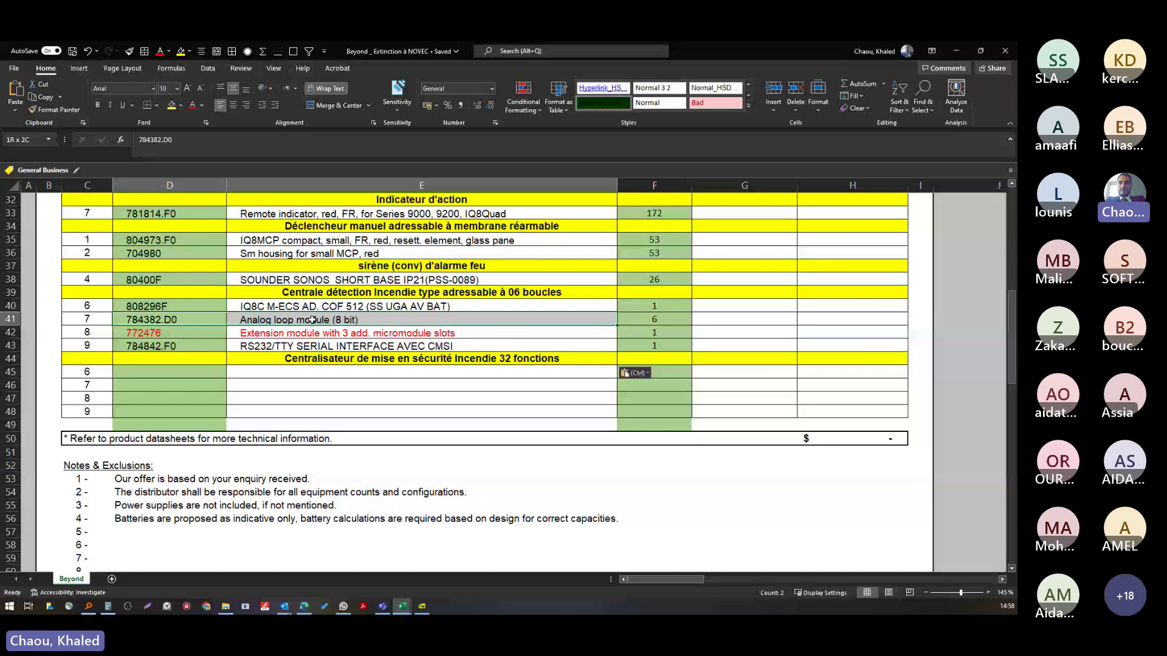
pyautogui.click(641, 317)
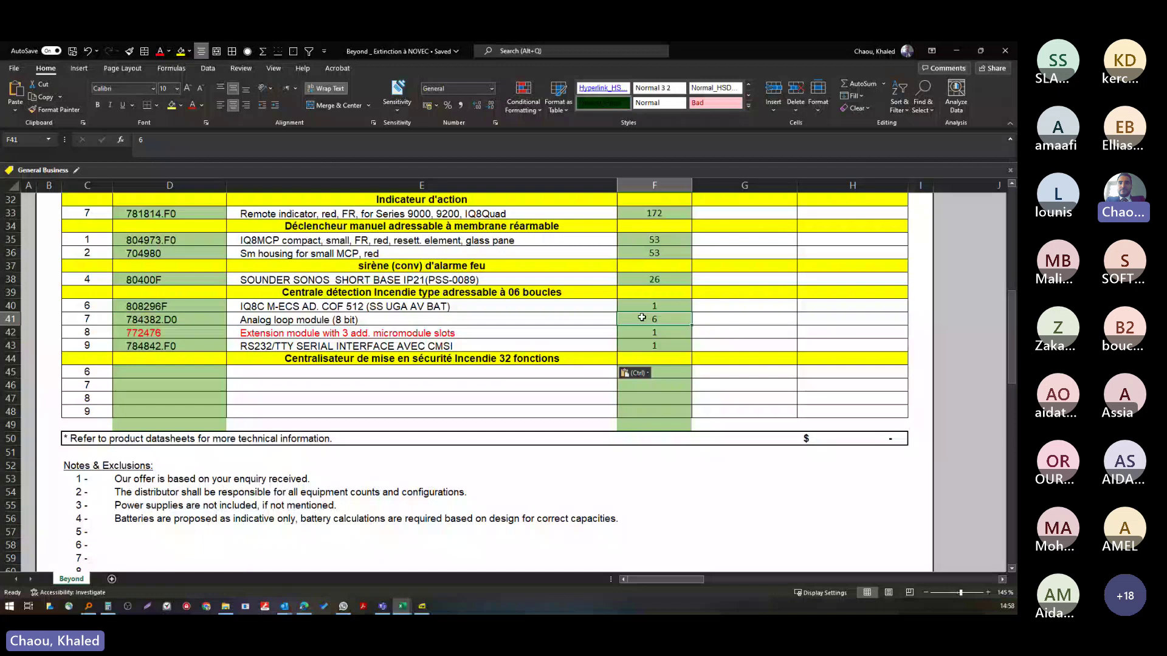
pyautogui.hotkey('ctrl', 'z')
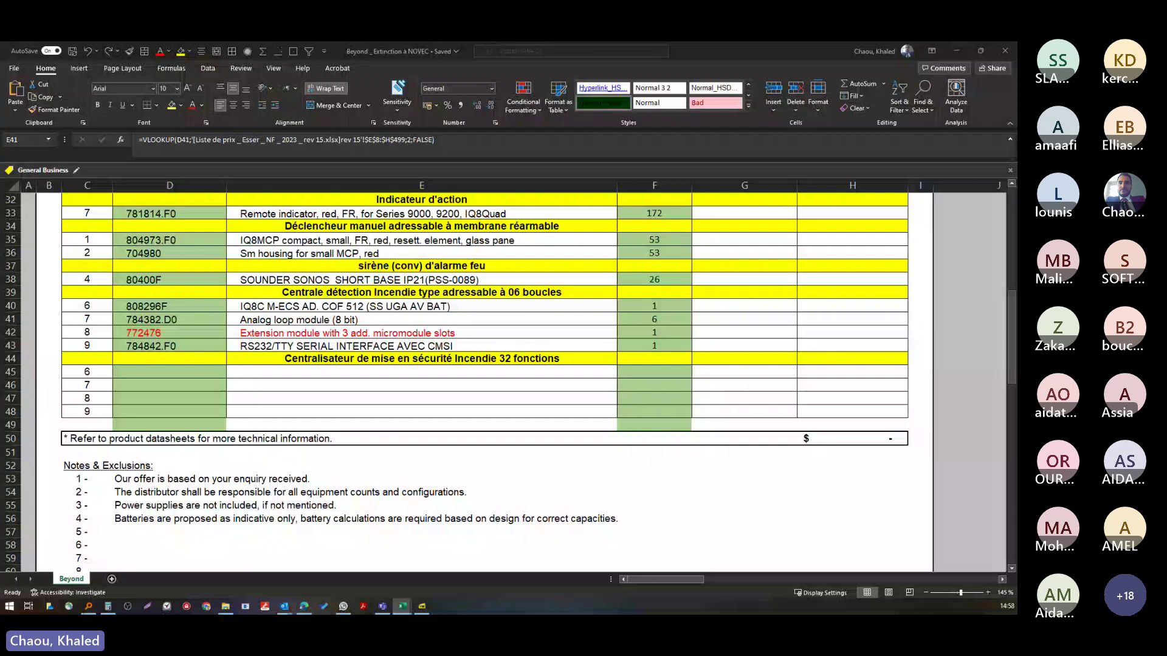
pyautogui.hotkey('alt', 'Tab')
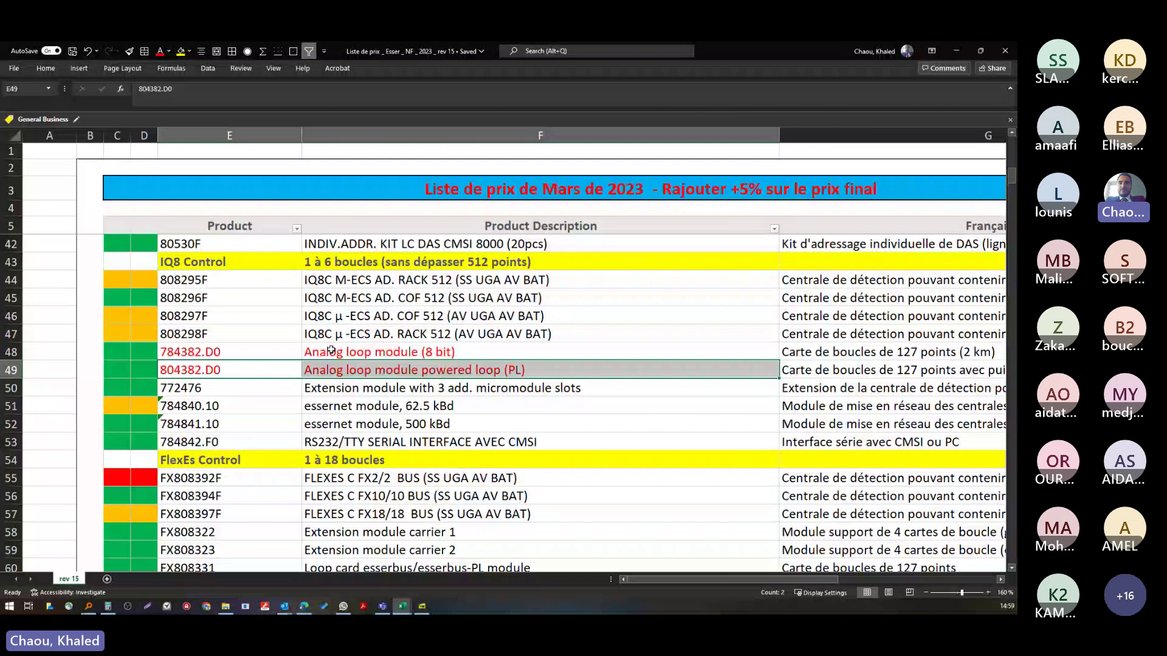
pyautogui.hotkey('ctrl', 'z')
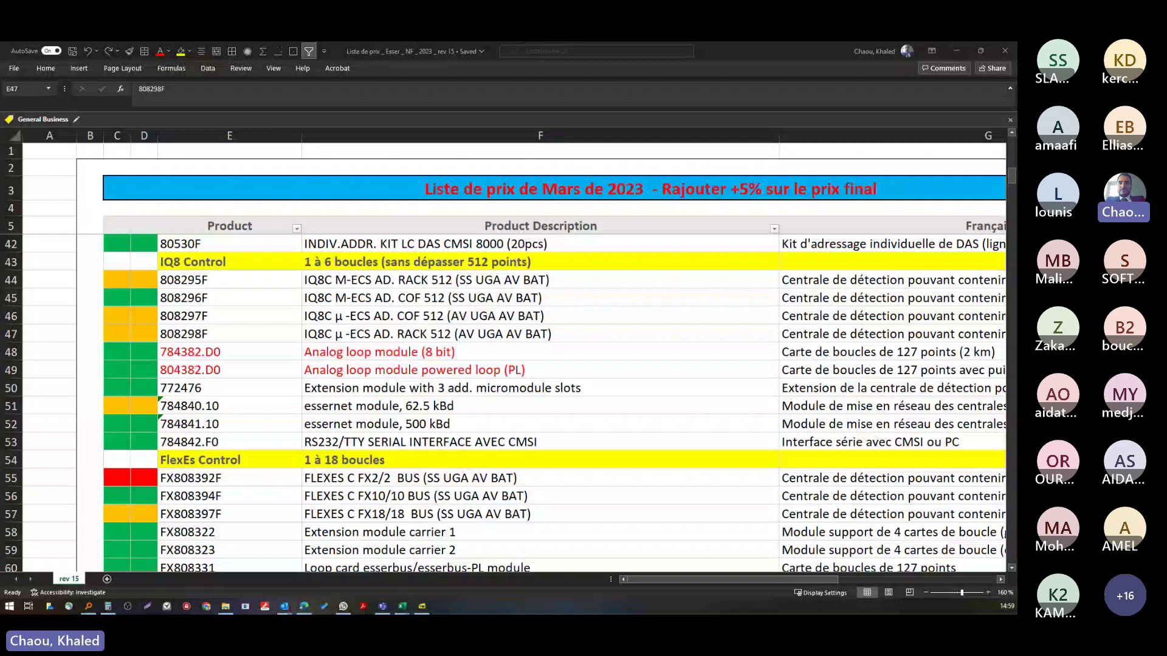
pyautogui.hotkey('alt', 'Tab')
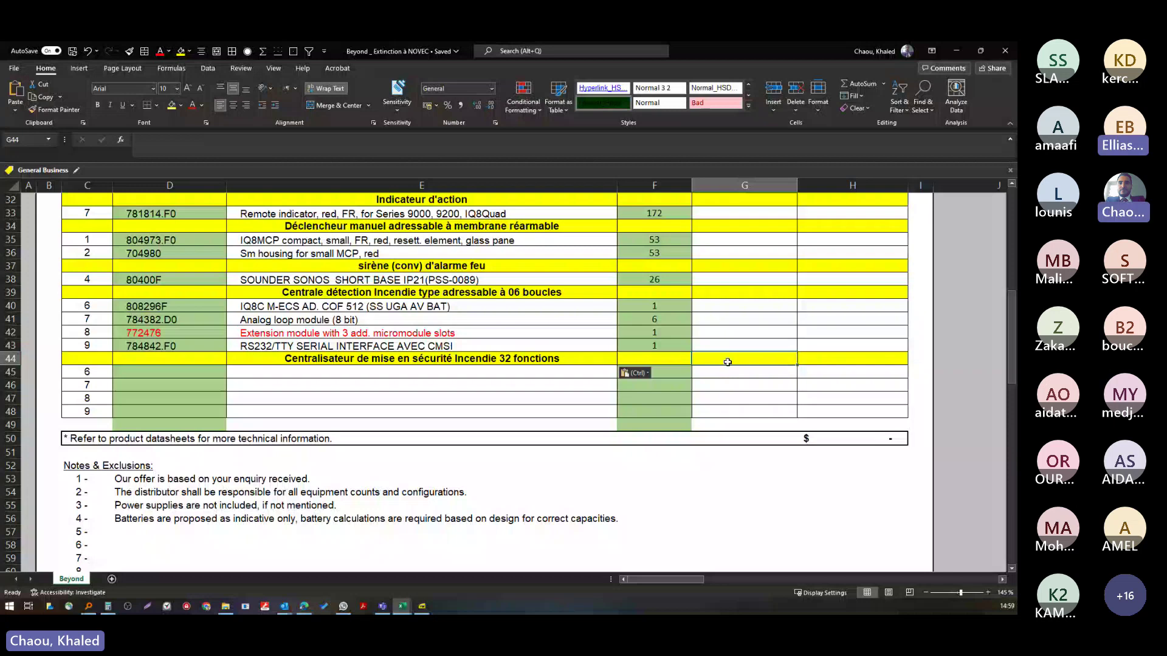
pyautogui.click(336, 358)
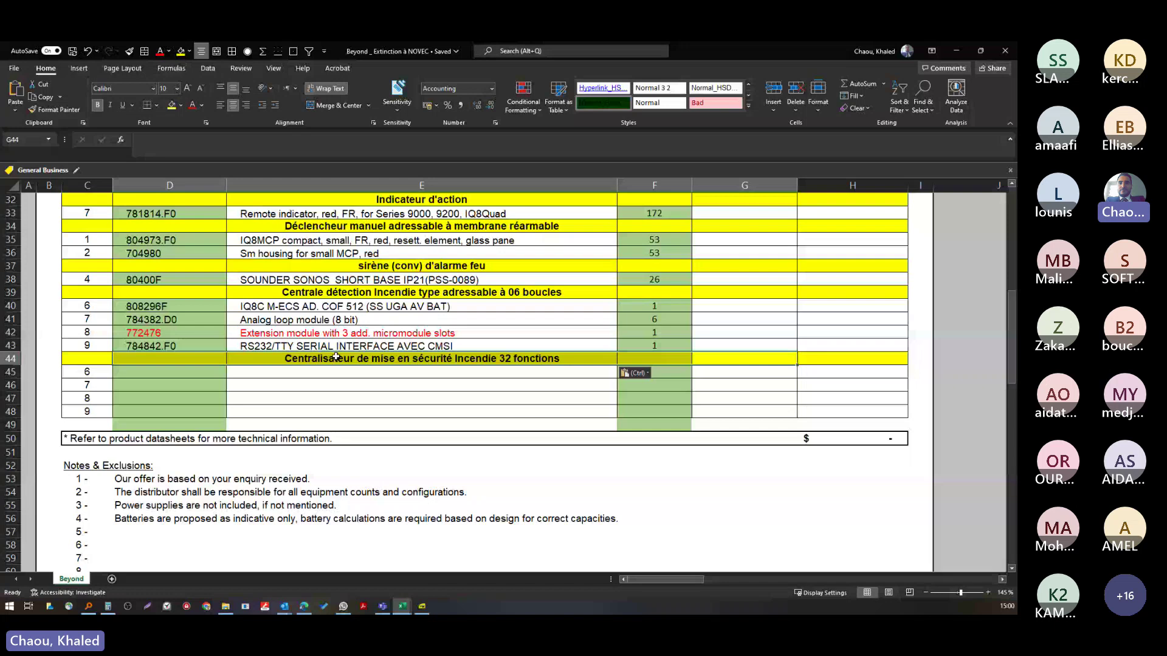
pyautogui.click(194, 305)
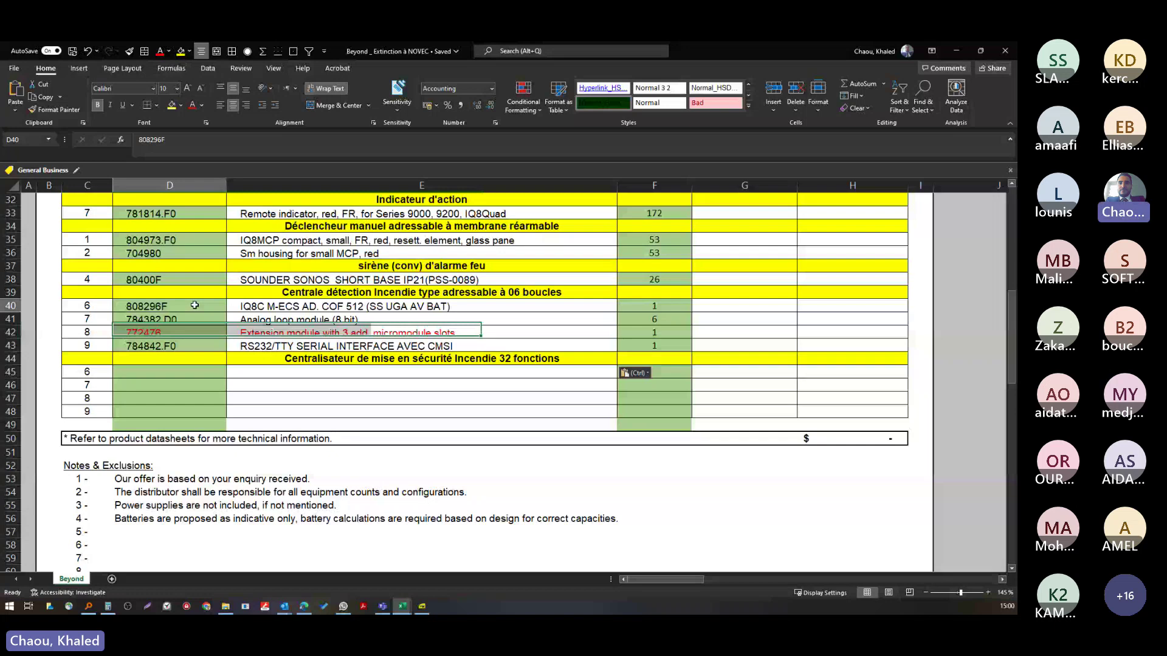
# - Review the 808296F datasheet PDF for the panel's features, technical data and accessories, and return to the quotation
pyautogui.hotkey('alt', 'Tab')
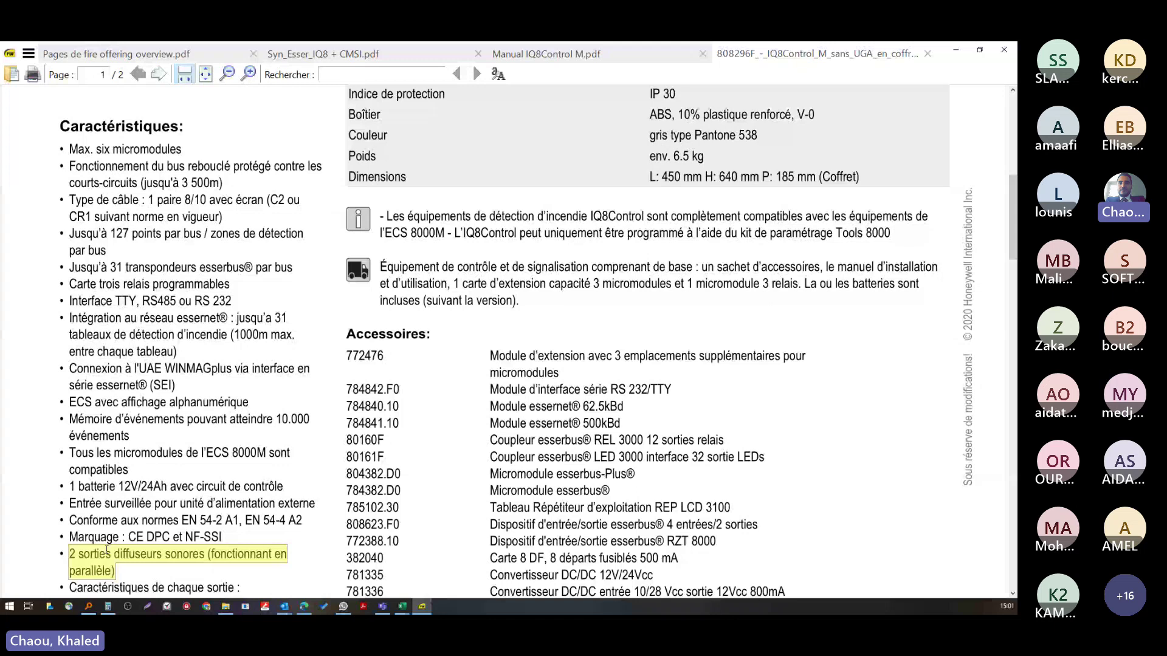
pyautogui.scroll(5, 186, 373)
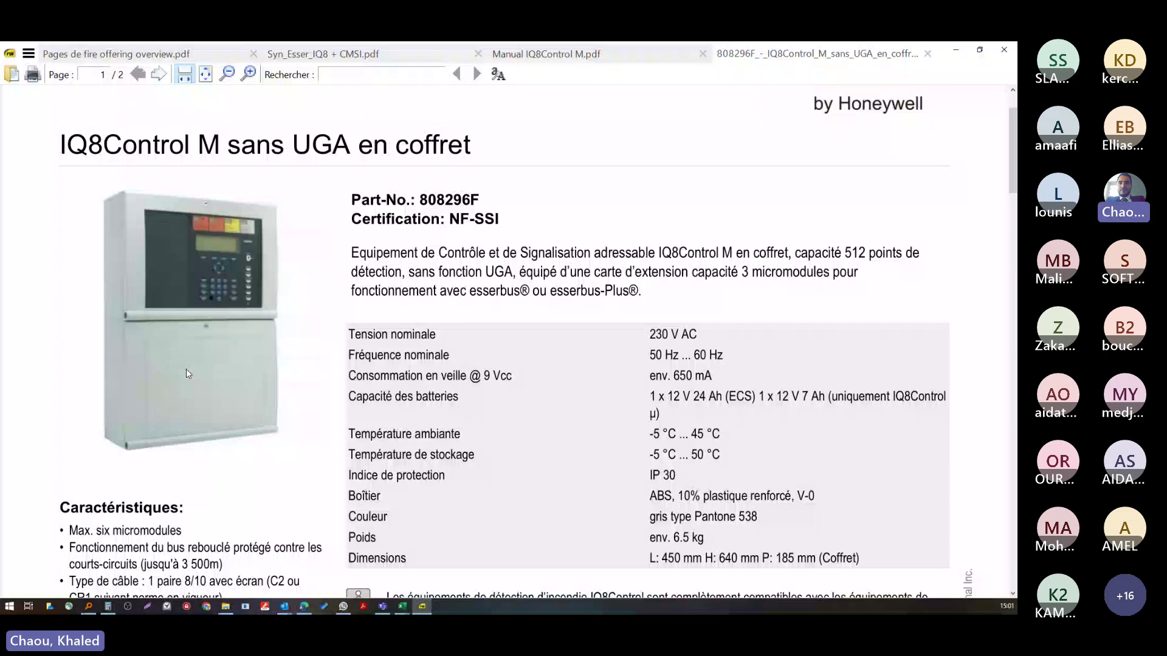
pyautogui.scroll(-1, 186, 369)
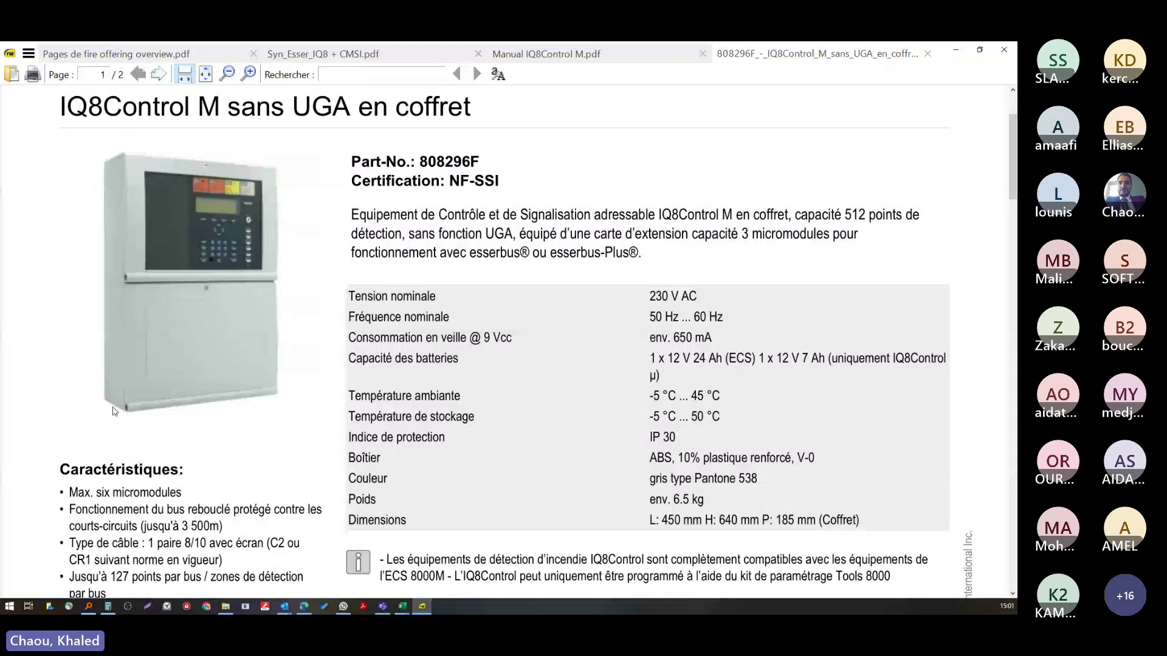
pyautogui.scroll(1, 169, 253)
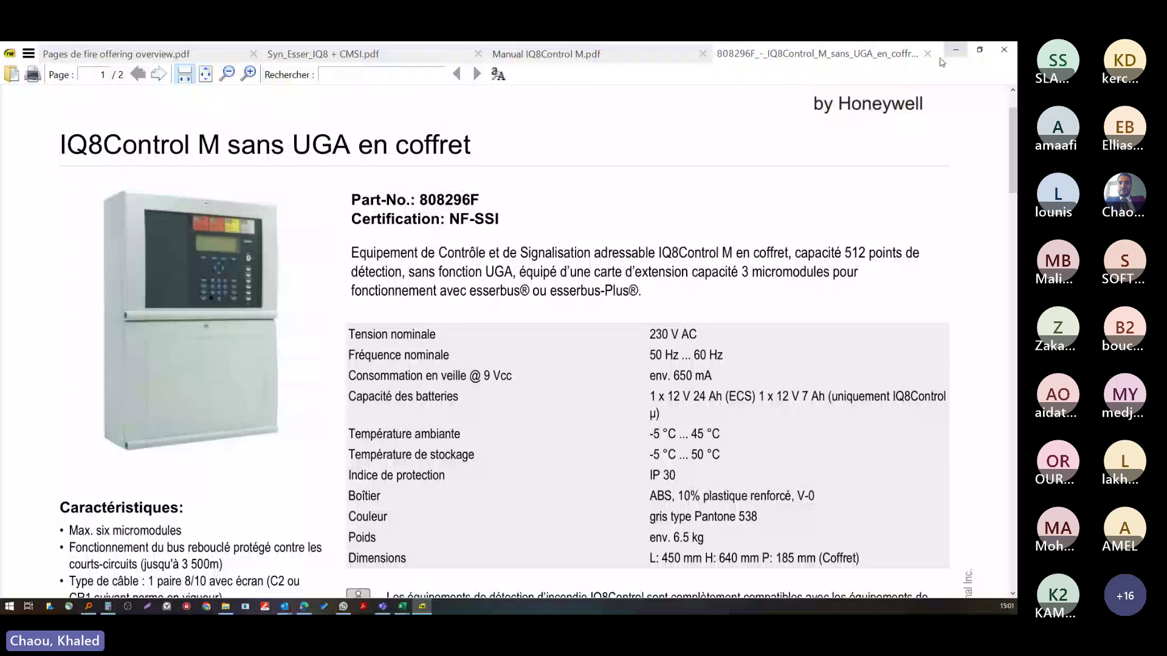
pyautogui.click(956, 50)
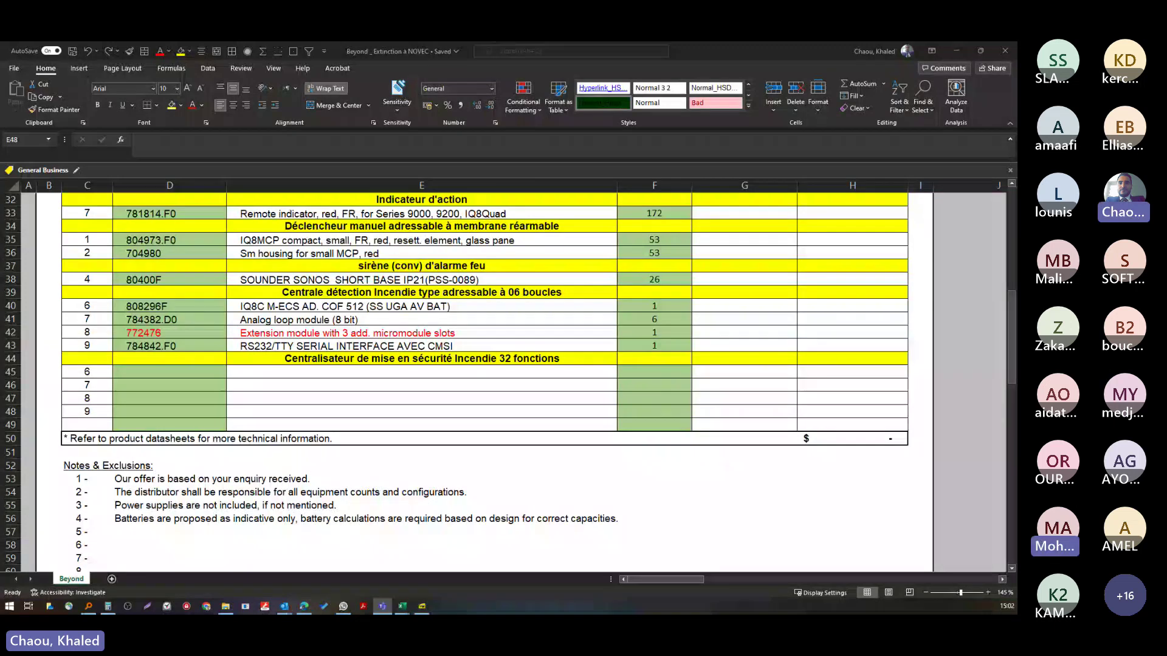
# - Review the 32-function Centralisateur item in Book1 and the evacuation, smoke extraction, compartmentation and lift outputs in Syn_Esser_IQ8 + CMSI.pdf
pyautogui.hotkey('alt', 'Tab')
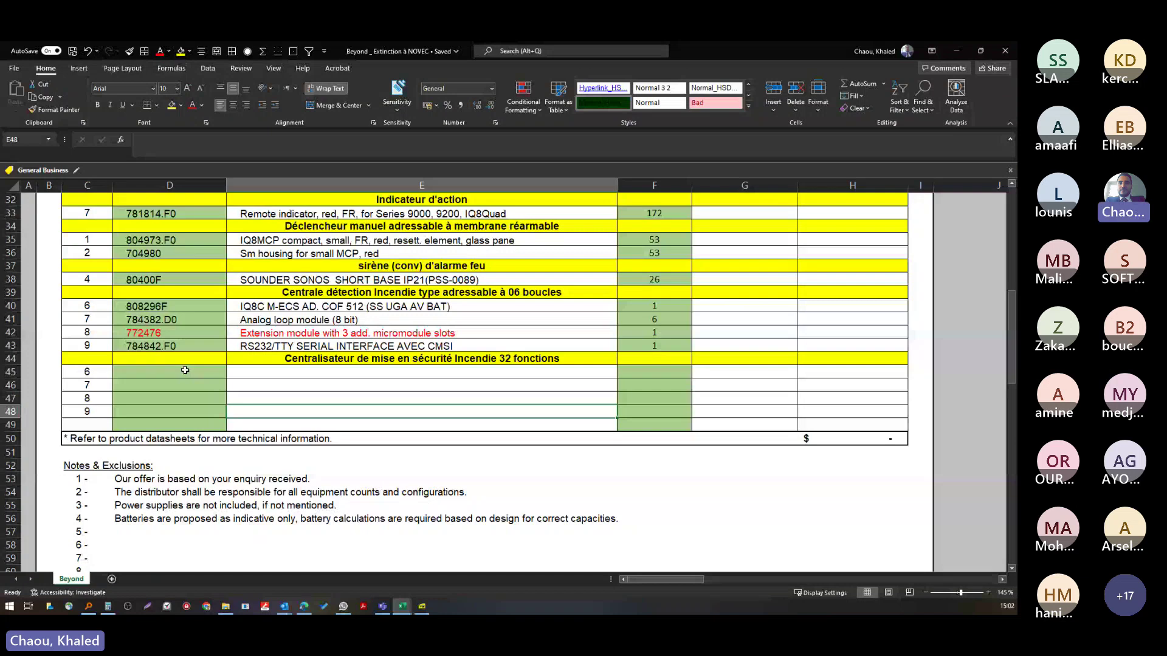
pyautogui.hotkey('alt', 'Tab')
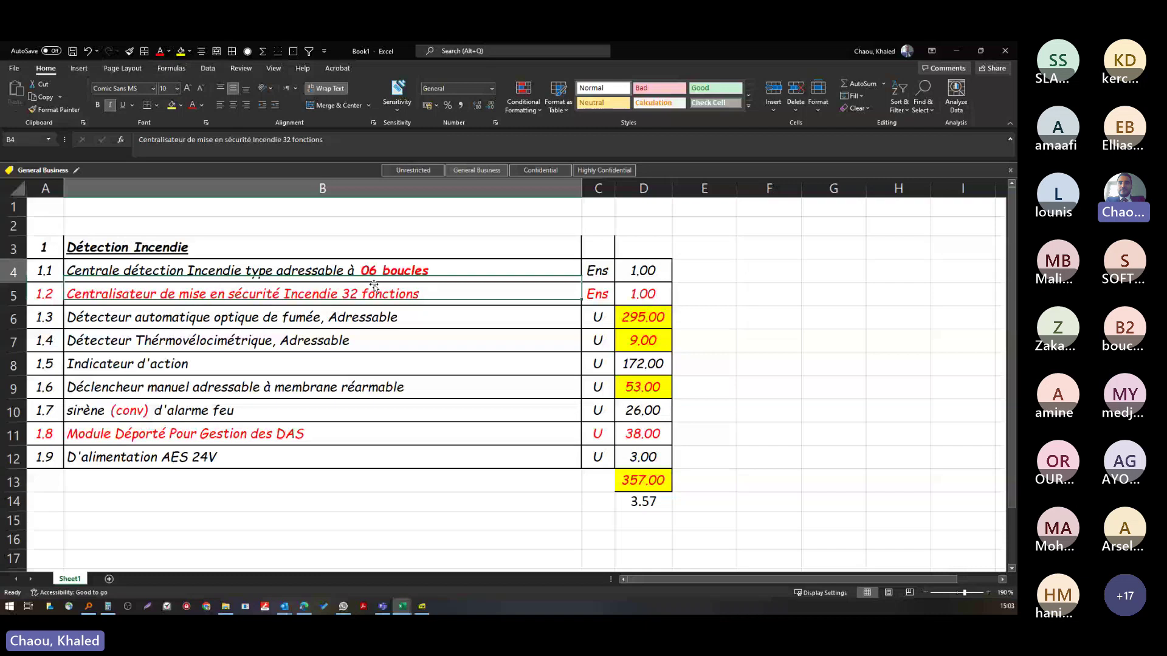
pyautogui.click(374, 287)
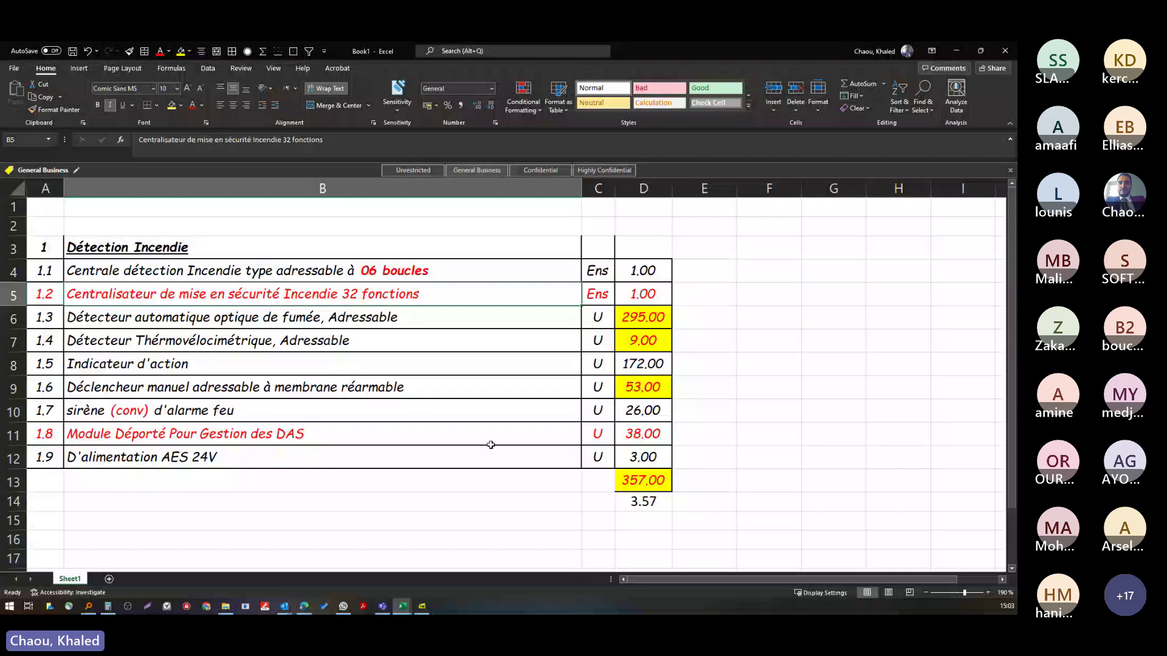
pyautogui.hotkey('alt', 'Tab')
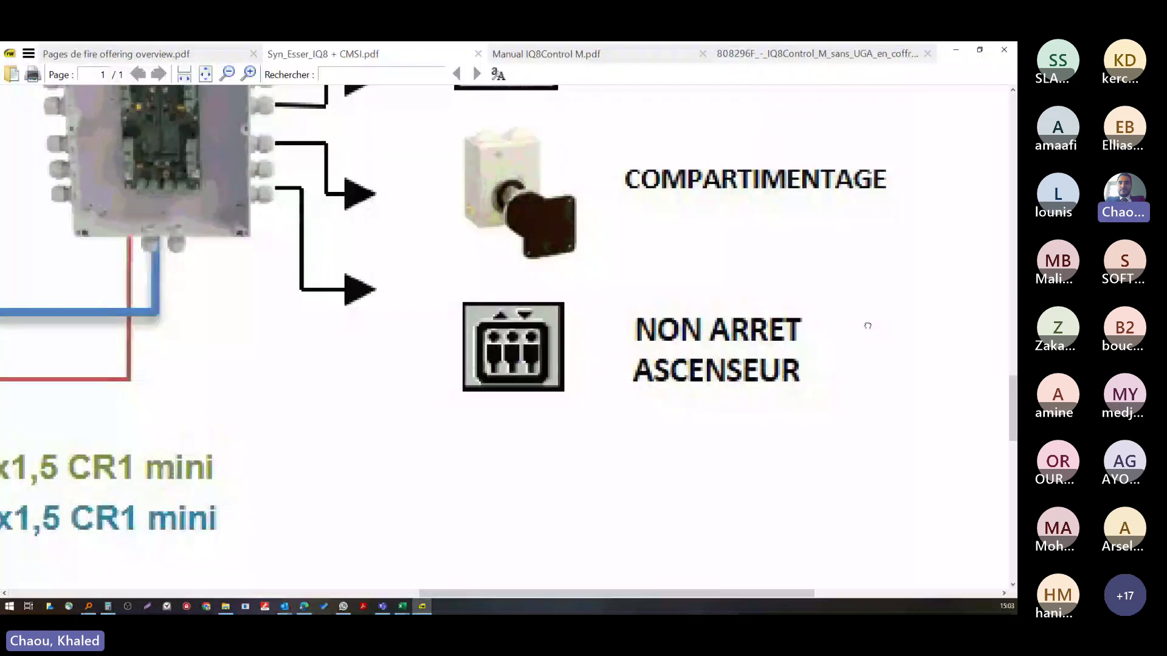
pyautogui.moveTo(867, 326); pyautogui.dragTo(634, 409)
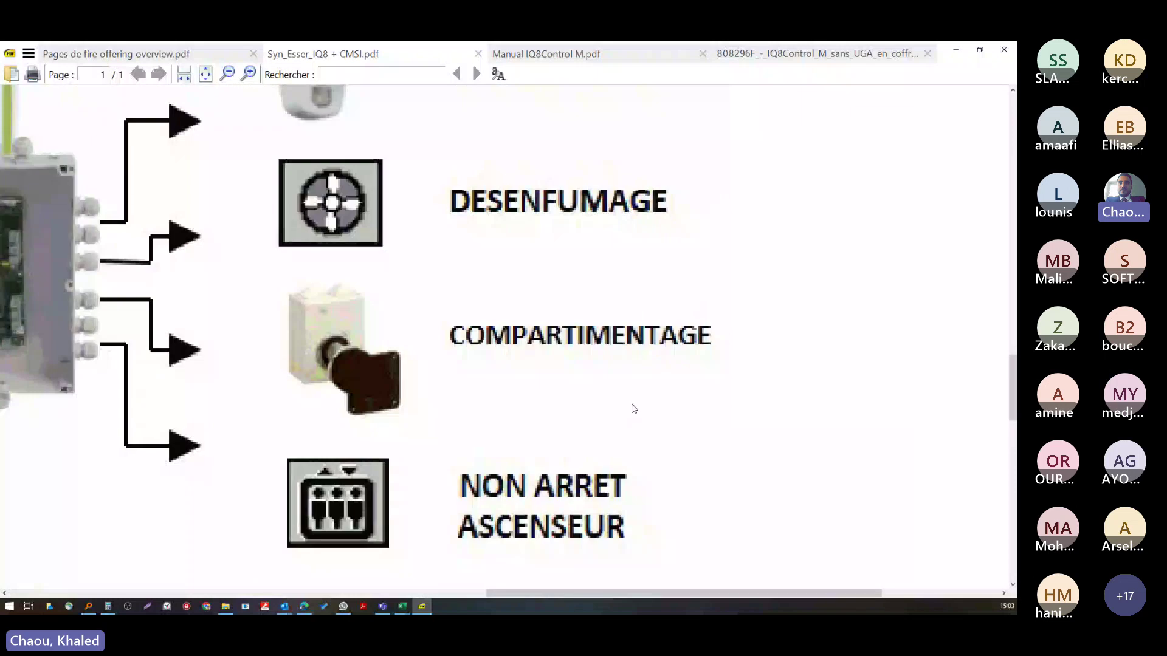
pyautogui.scroll(-1, 634, 409)
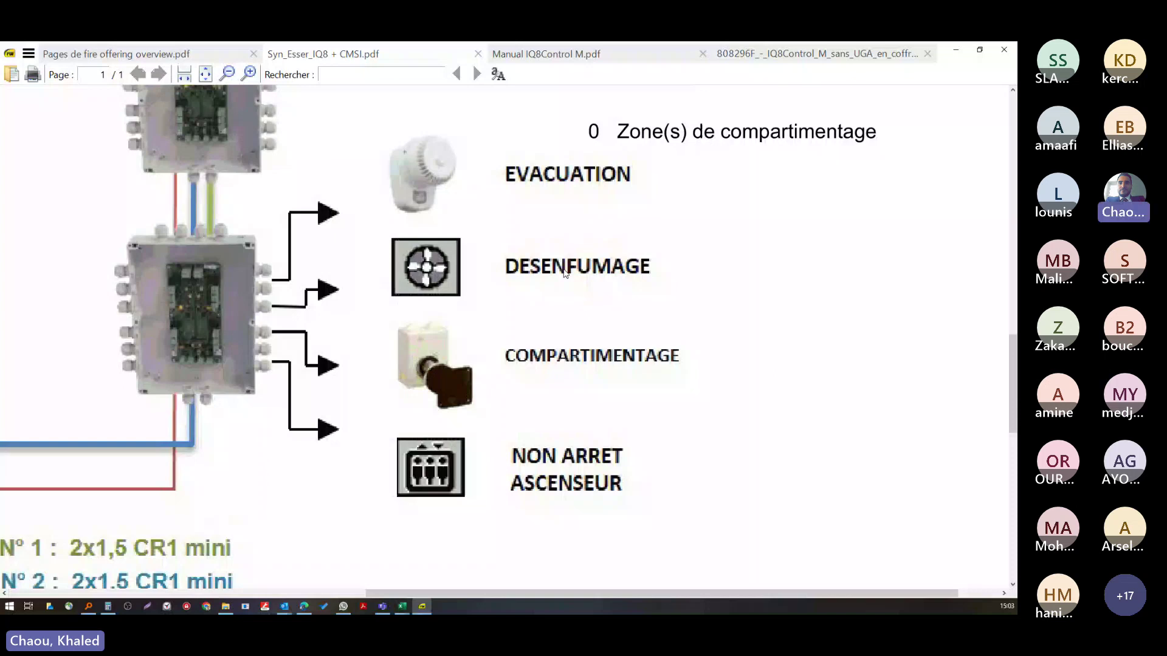
# - Return to the quotation, extend its table with six blank rows and copy the "Centralisateur de mise en sécurité Incendie 32 fonctions" heading row to row 52
pyautogui.hotkey('alt', 'Tab')
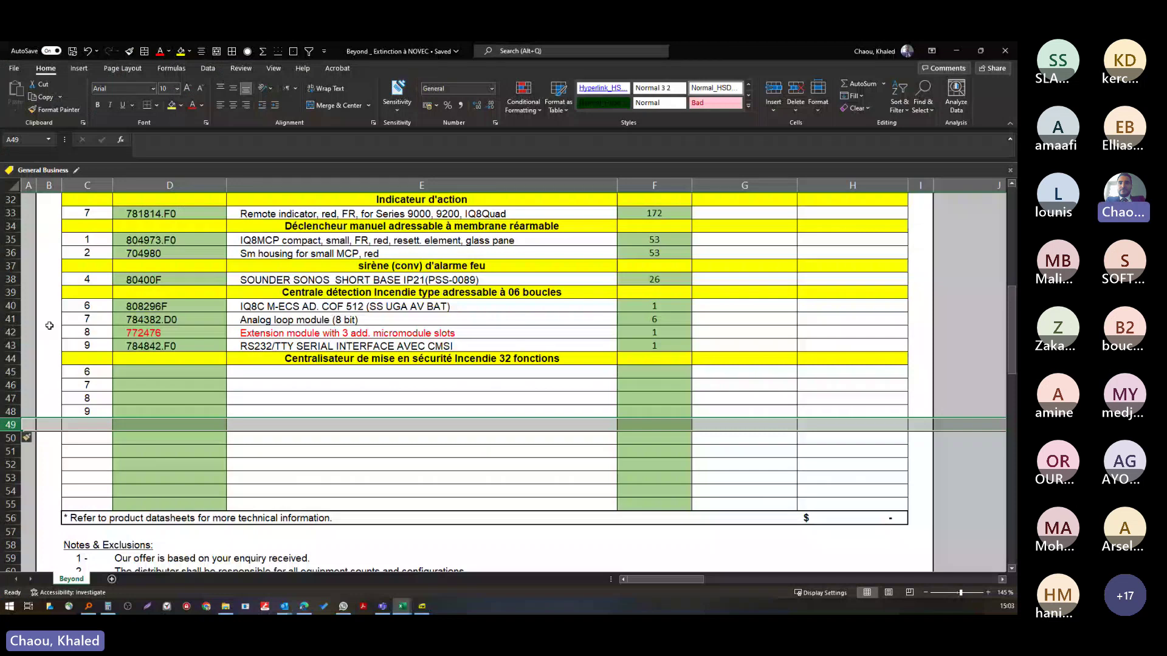
pyautogui.click(139, 358)
pyautogui.hotkey('ctrl', 'c')
pyautogui.click(430, 466)
pyautogui.hotkey('ctrl', 'v')
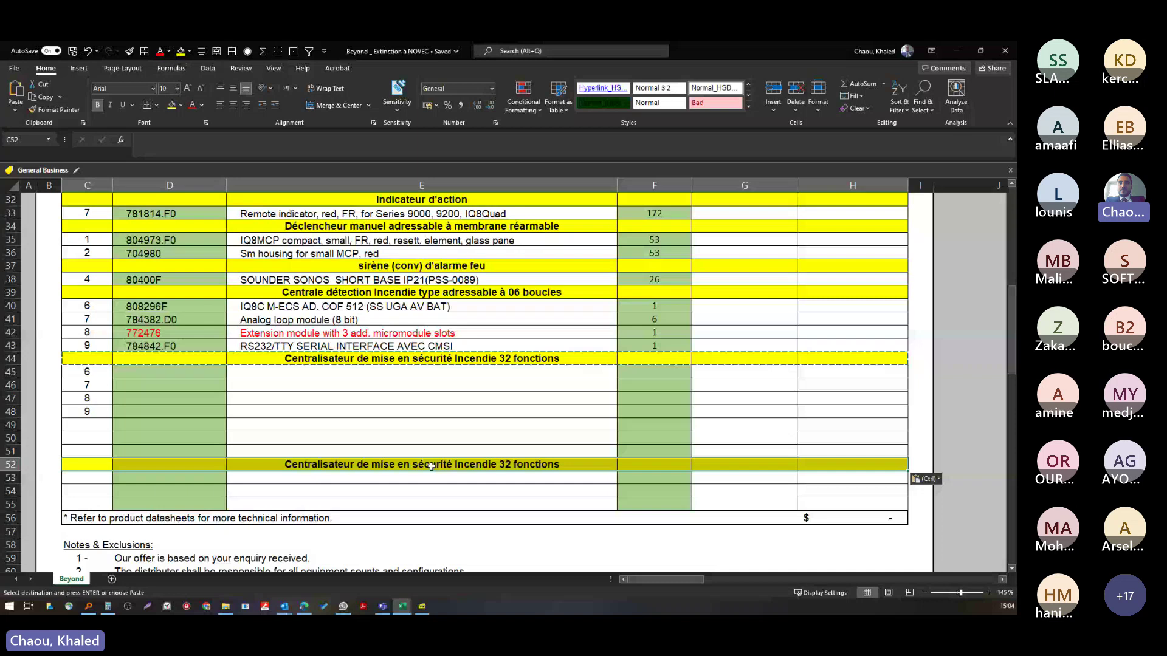
pyautogui.click(446, 466)
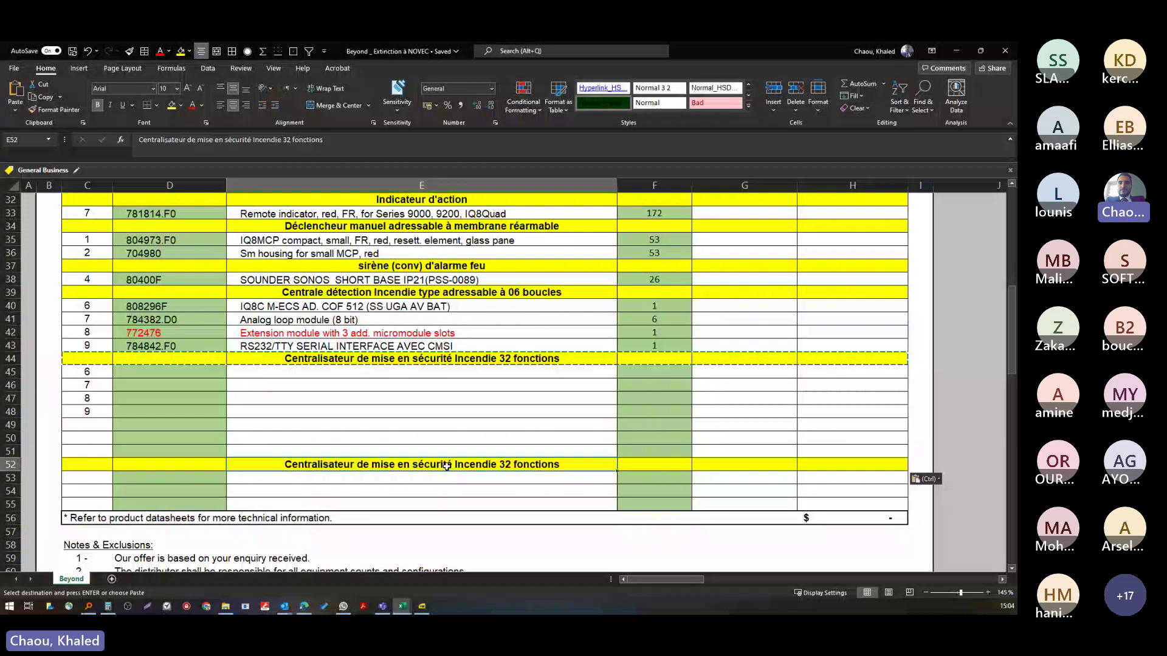
# - Change the row 52 heading to "Module Déporté Pour Gestion des DAS" and enlarge the CMSI 8000.png capacity sheet for review
pyautogui.hotkey('ctrl', 'z')
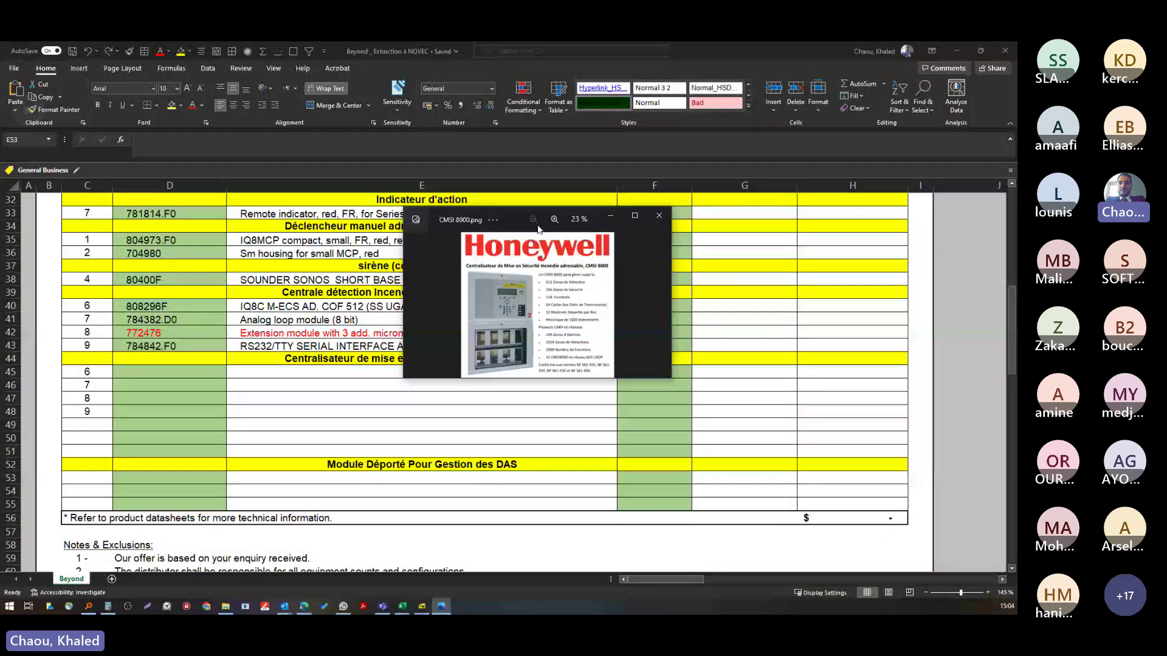
pyautogui.doubleClick(537, 229)
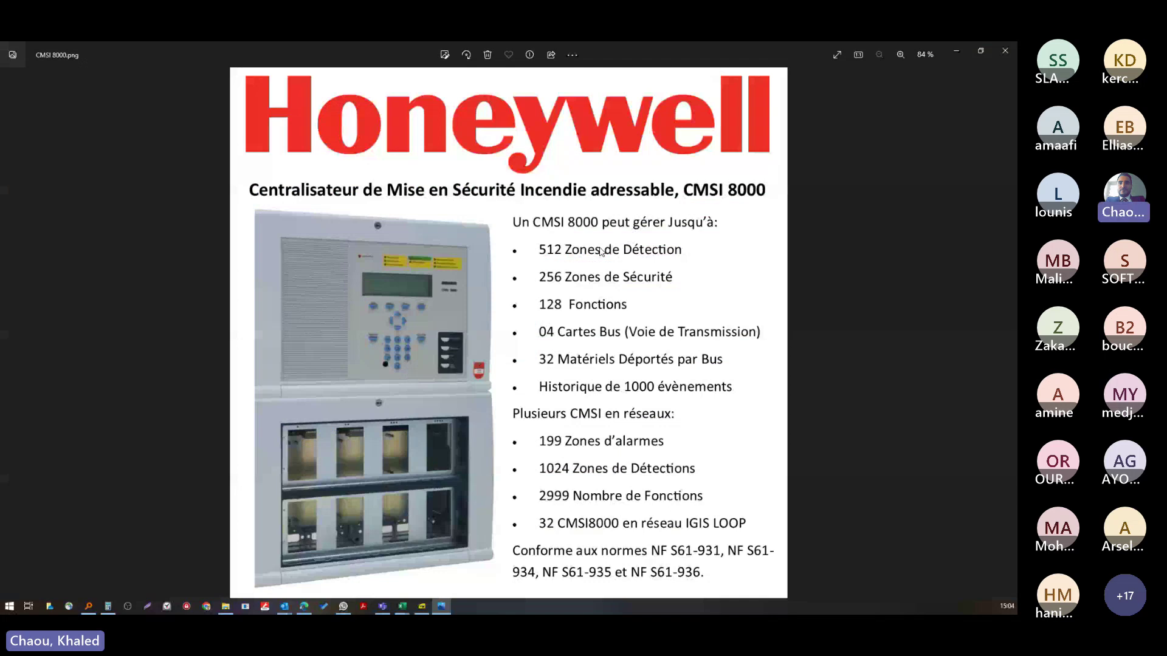
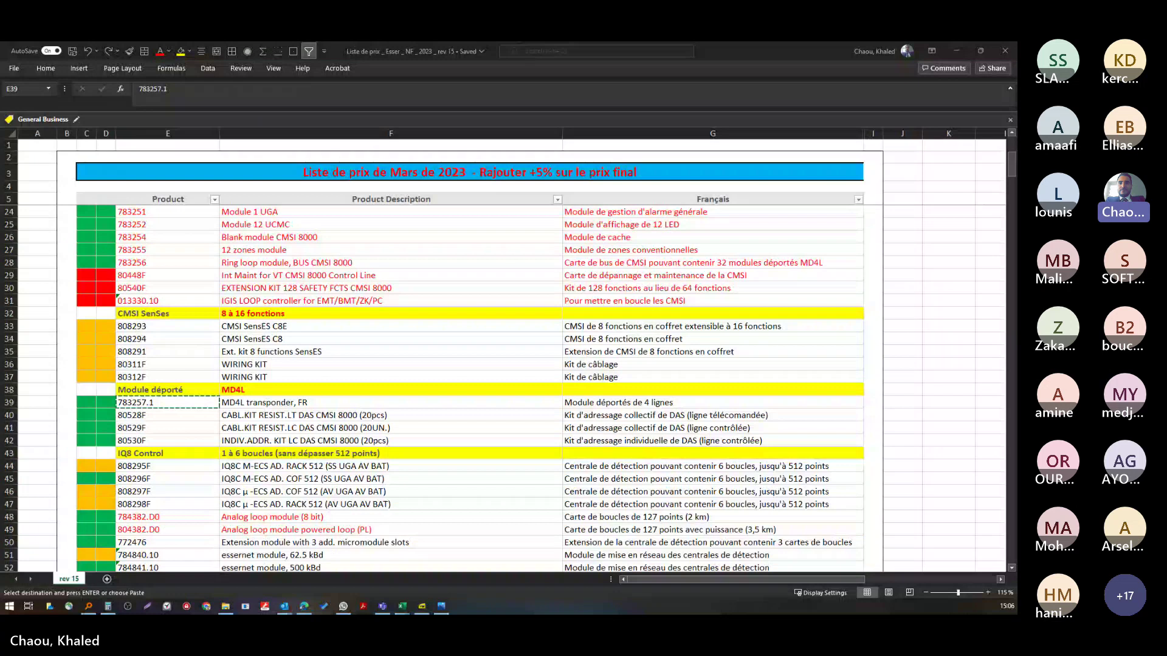
# - Add 783257.1 with quantity 10, 80528F and 80529F under "Module Déporté Pour Gestion des DAS", with descriptions looked up from the price list
pyautogui.hotkey('alt', 'Tab')
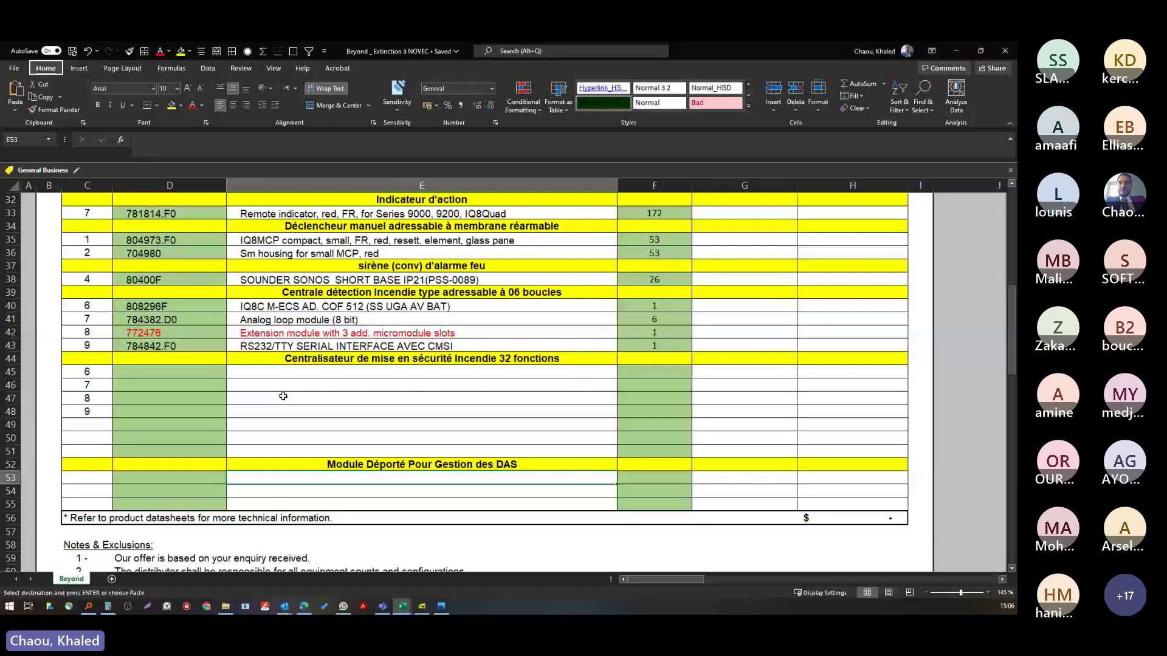
pyautogui.rightClick(188, 478)
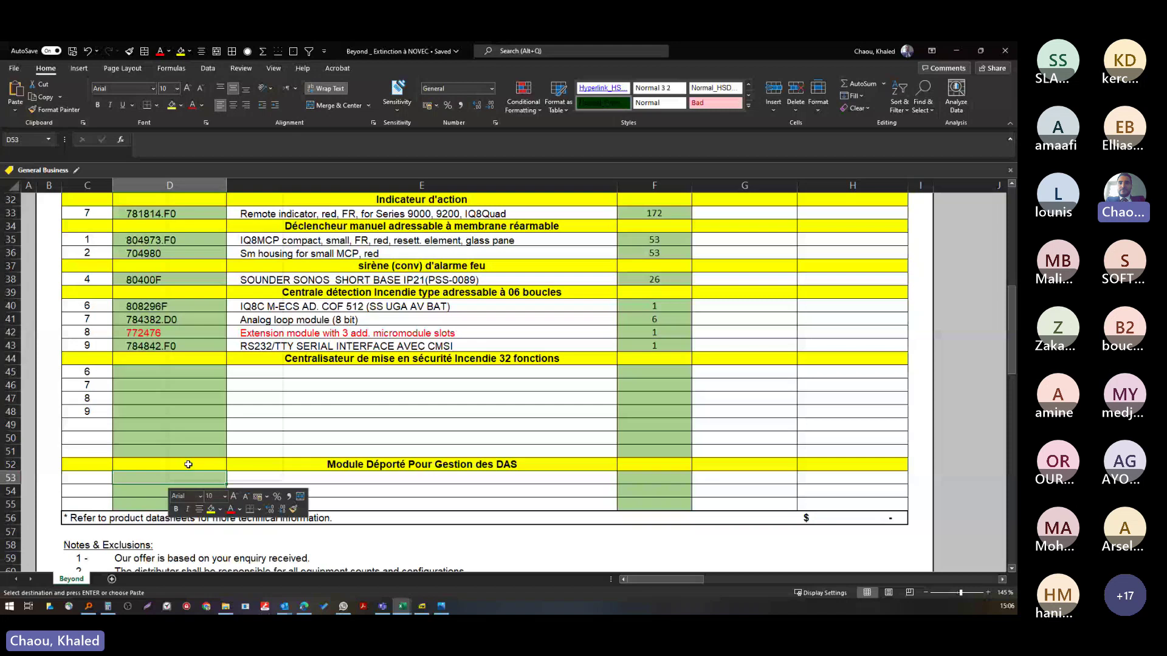
pyautogui.press('Return')
pyautogui.click(523, 496)
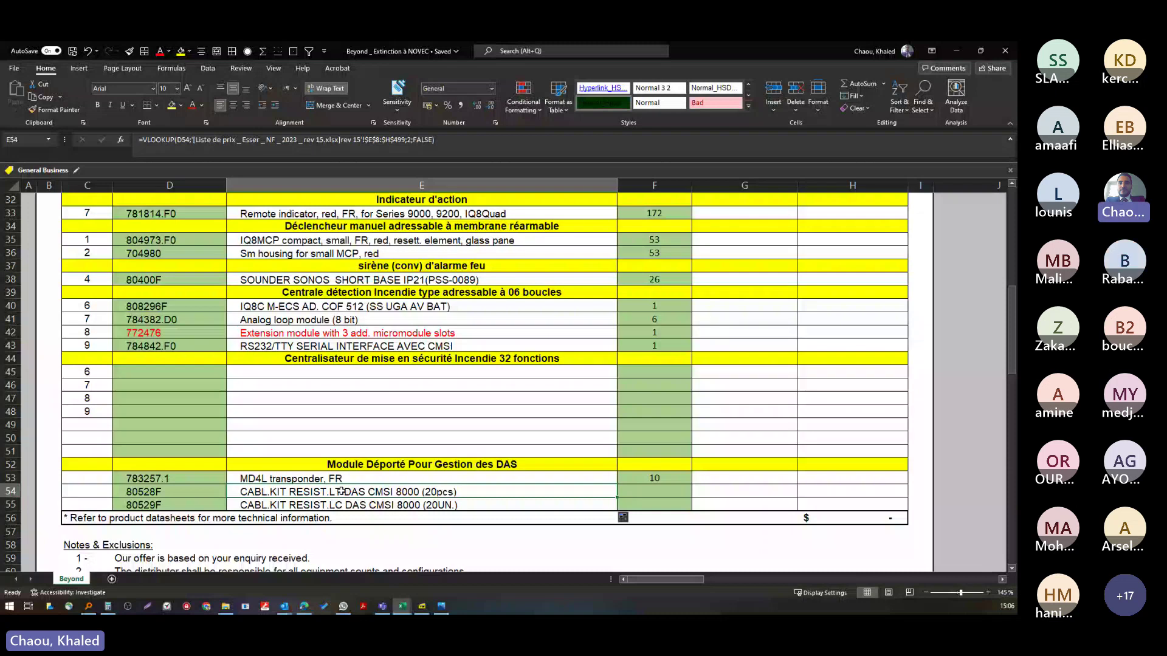
# - Take the "Alimentation AES 24V" wording from item 1.9 in Book1 for the quotation's power supply heading
pyautogui.hotkey('alt', 'Tab')
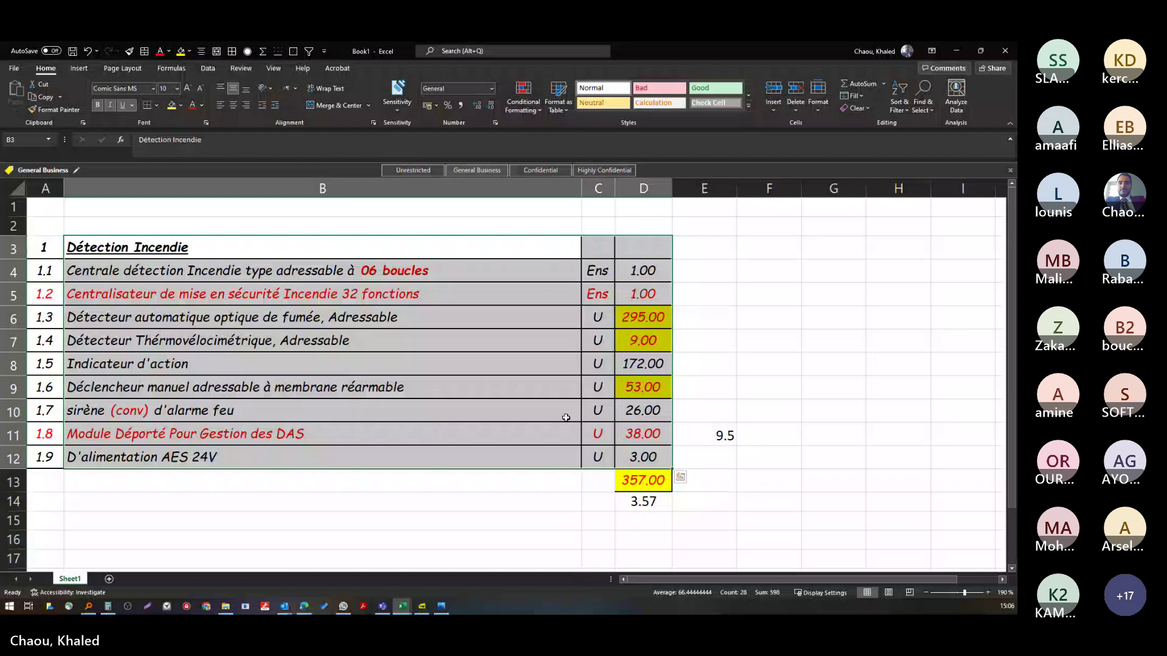
pyautogui.hotkey('ctrl', 'Down')
pyautogui.press('F2')
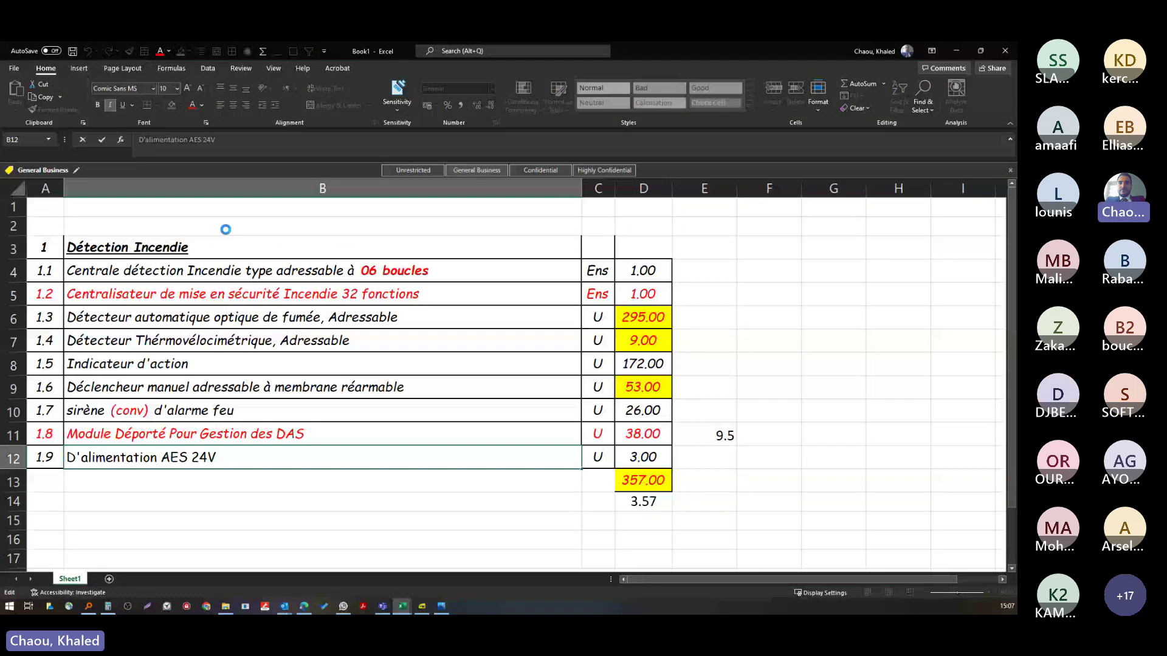
# - Colour the price list's 80620F to 80638F supplies red and add 80620F with quantity 3 under "Alimentation AES 24V" in the quotation
pyautogui.hotkey('alt', 'Tab')
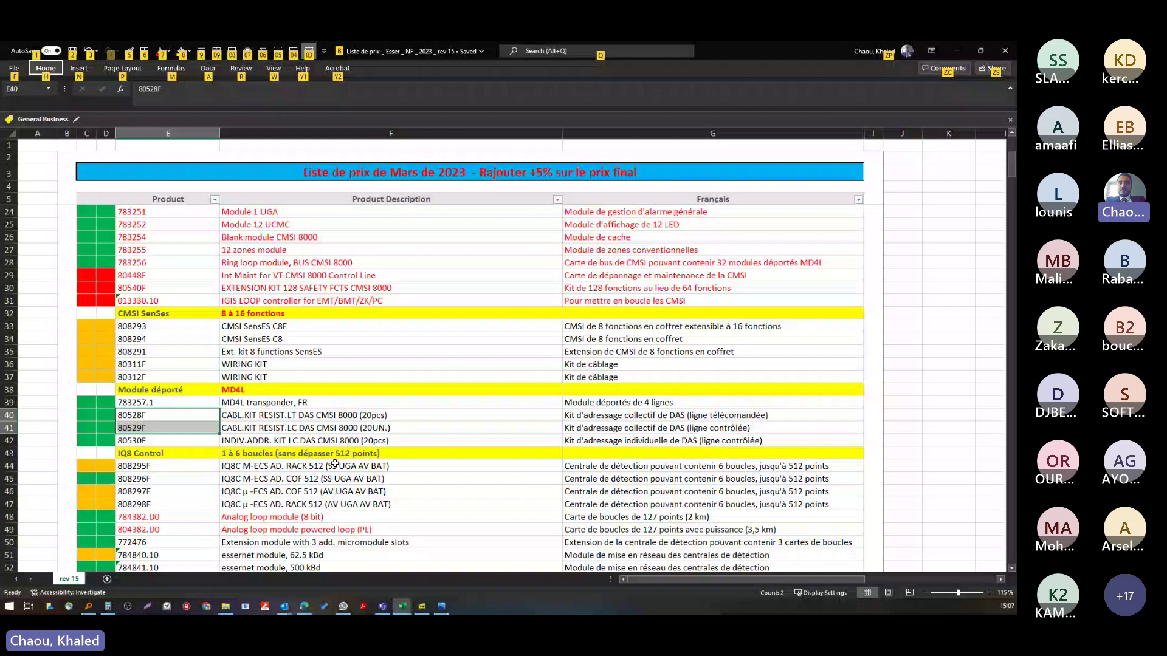
pyautogui.scroll(-20, 335, 463)
pyautogui.moveTo(146, 393); pyautogui.dragTo(419, 442)
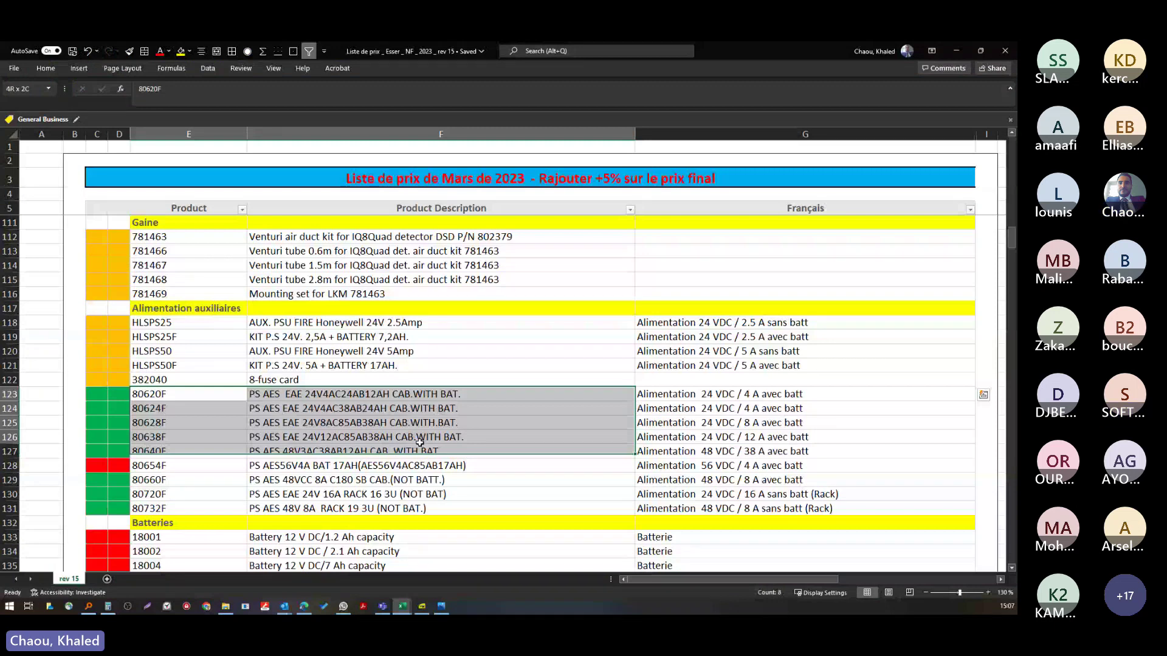
pyautogui.click(235, 396)
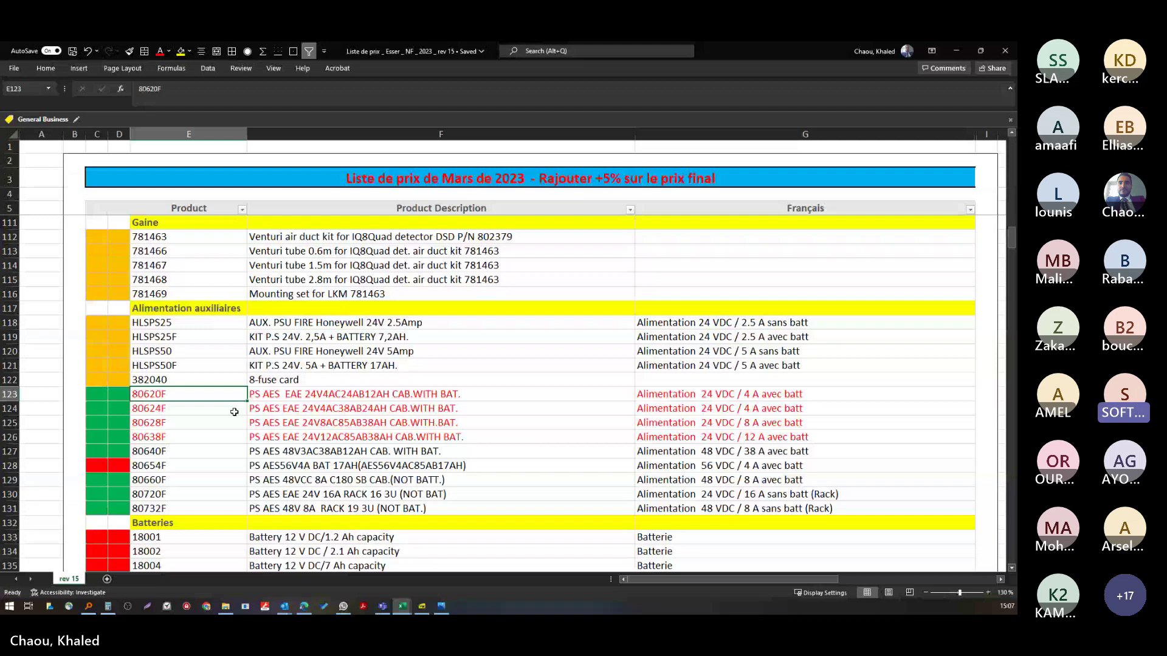
pyautogui.hotkey('alt', 'Tab')
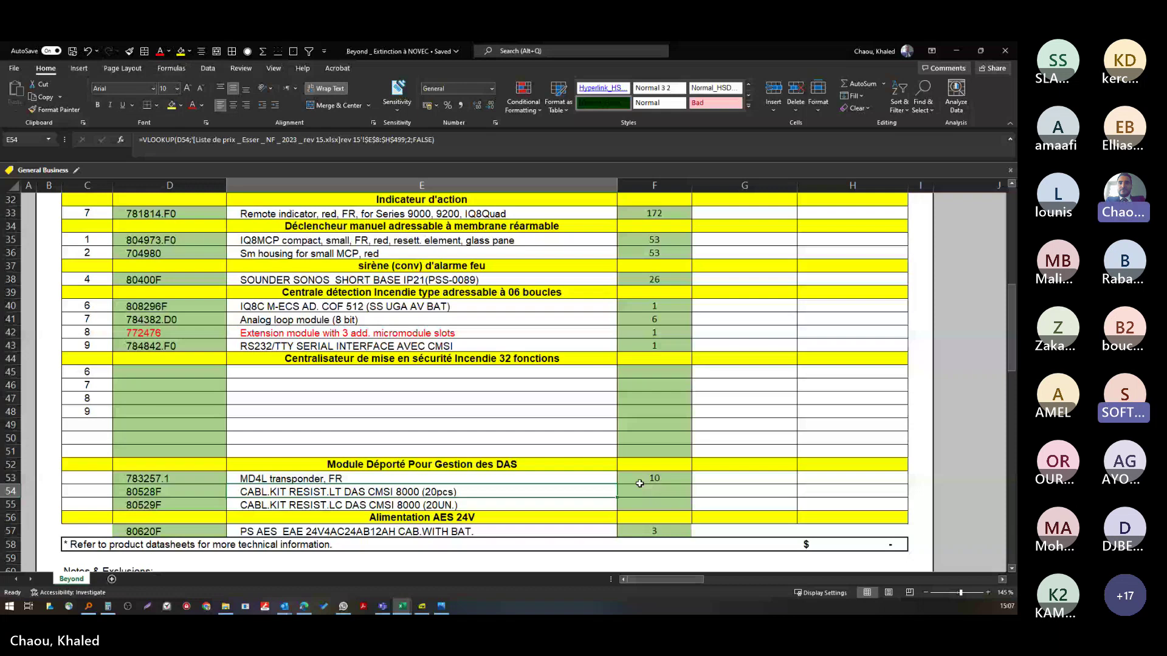
pyautogui.scroll(-1, 640, 483)
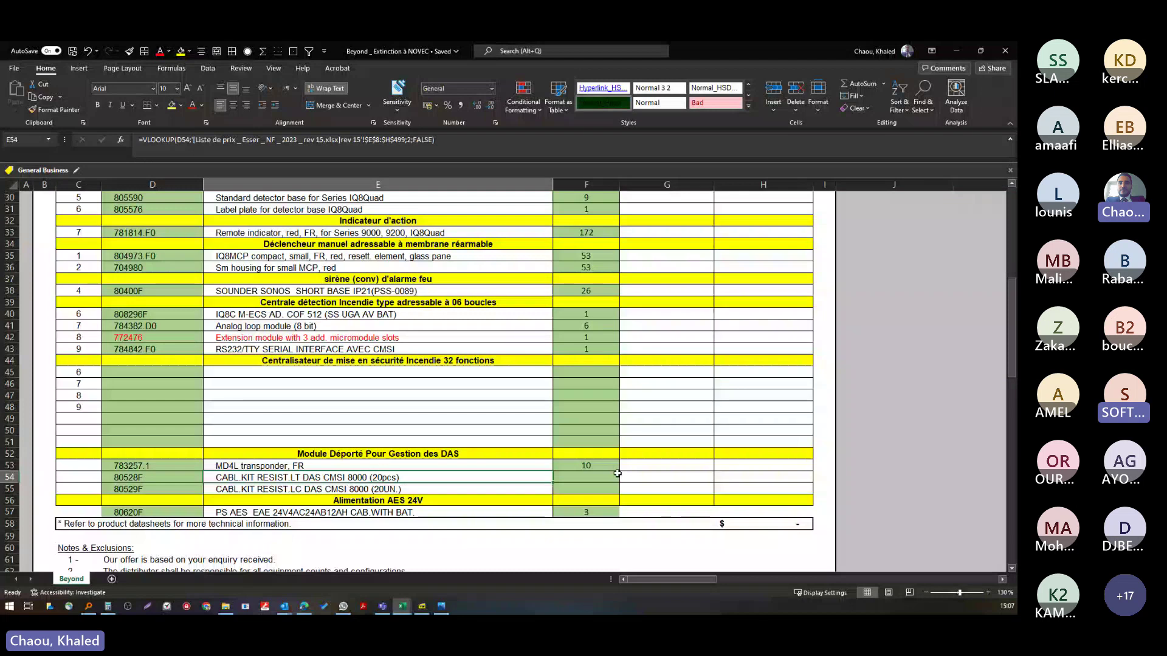
# - Review the CMSI 8000 synoptic in the technical PDF and the 32-128 function CMSI 8000 slide in the ESSER presentation
pyautogui.hotkey('alt', 'Tab')
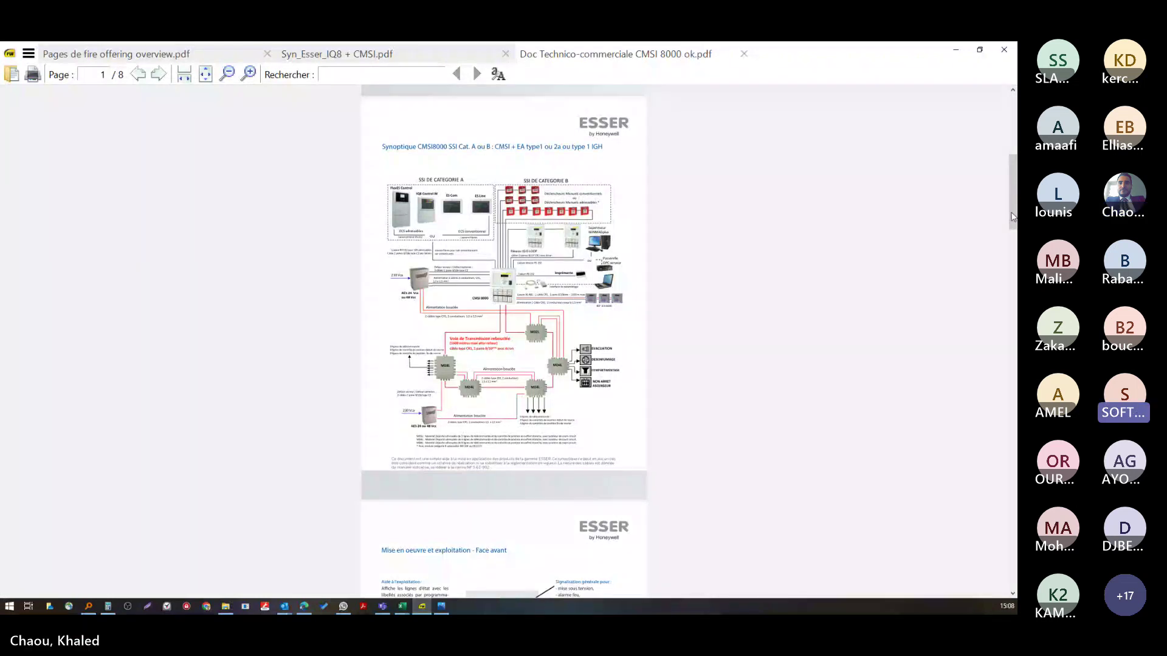
pyautogui.moveTo(1012, 217); pyautogui.dragTo(1012, 597)
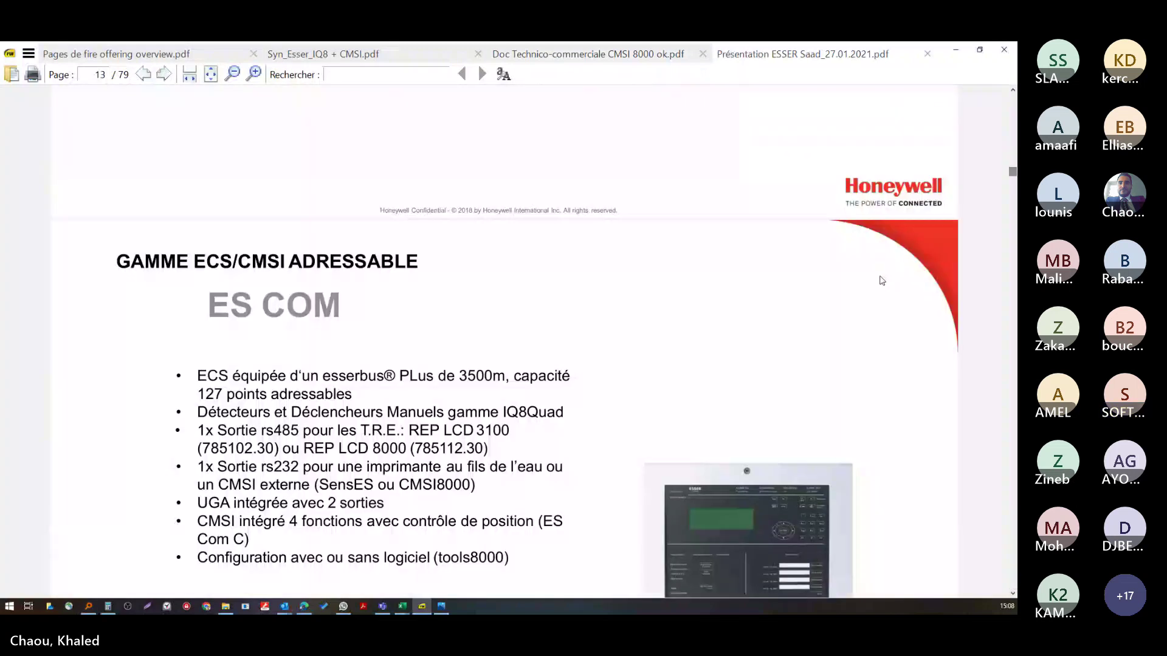
pyautogui.scroll(-15, 833, 313)
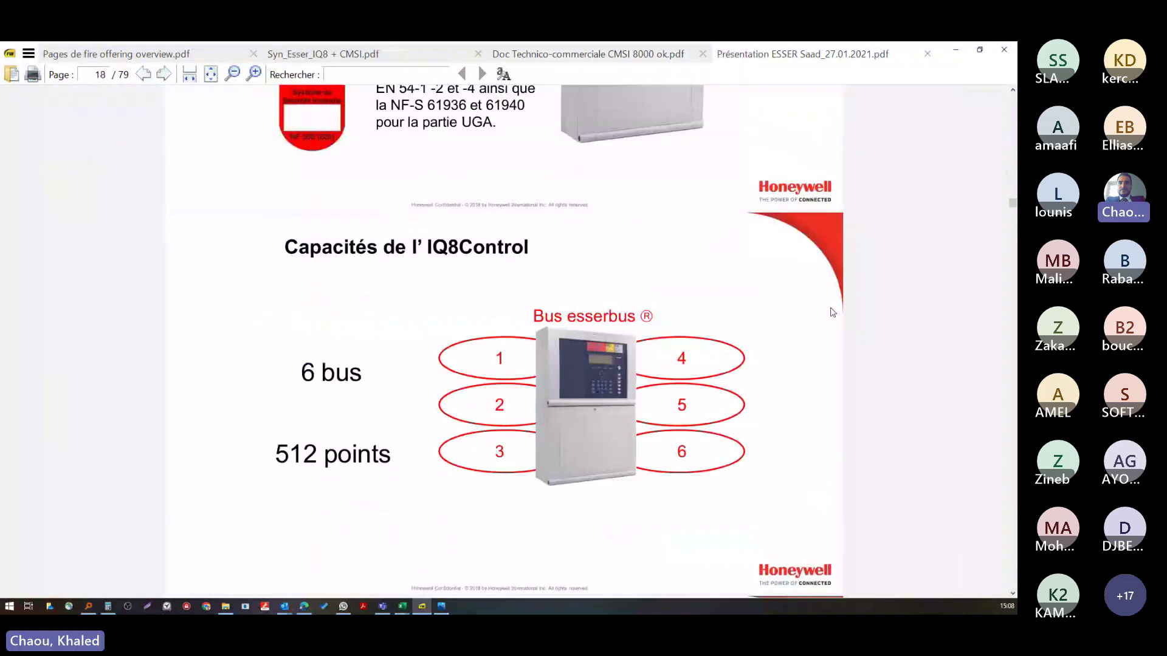
pyautogui.scroll(-15, 832, 312)
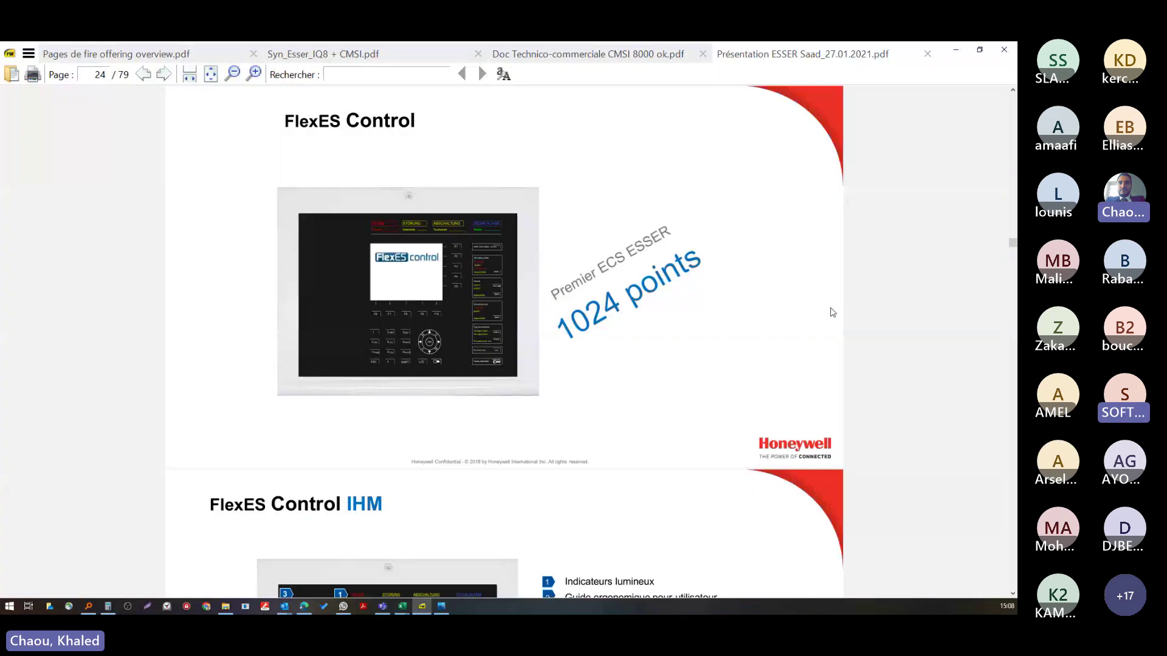
pyautogui.scroll(-20, 832, 312)
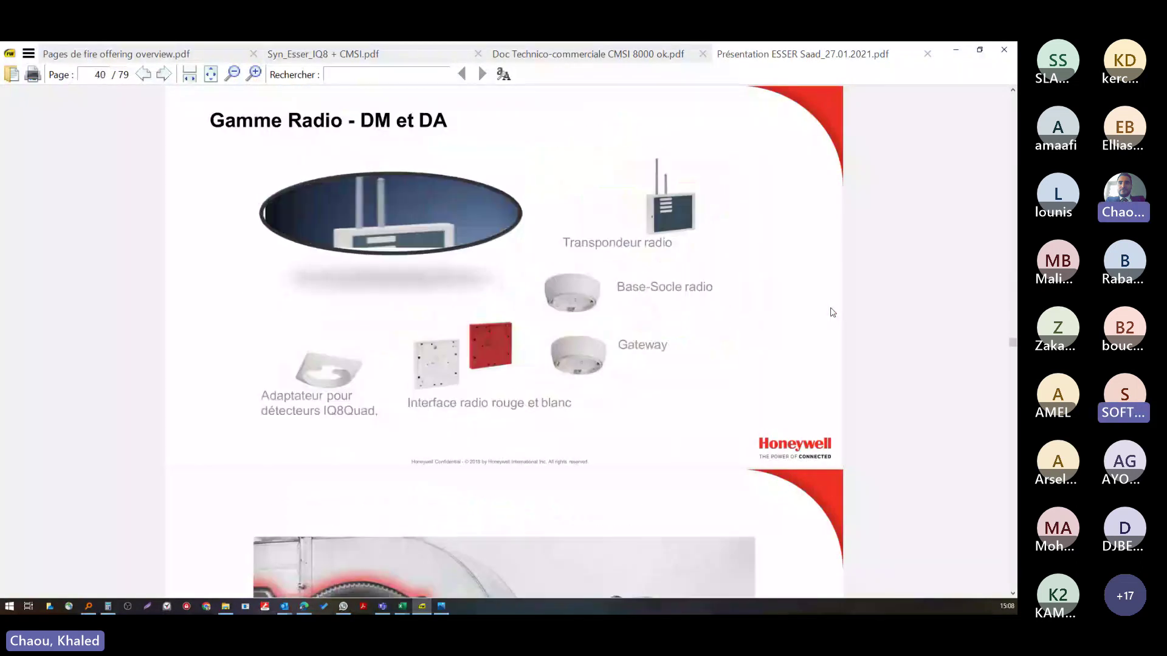
pyautogui.scroll(-20, 832, 313)
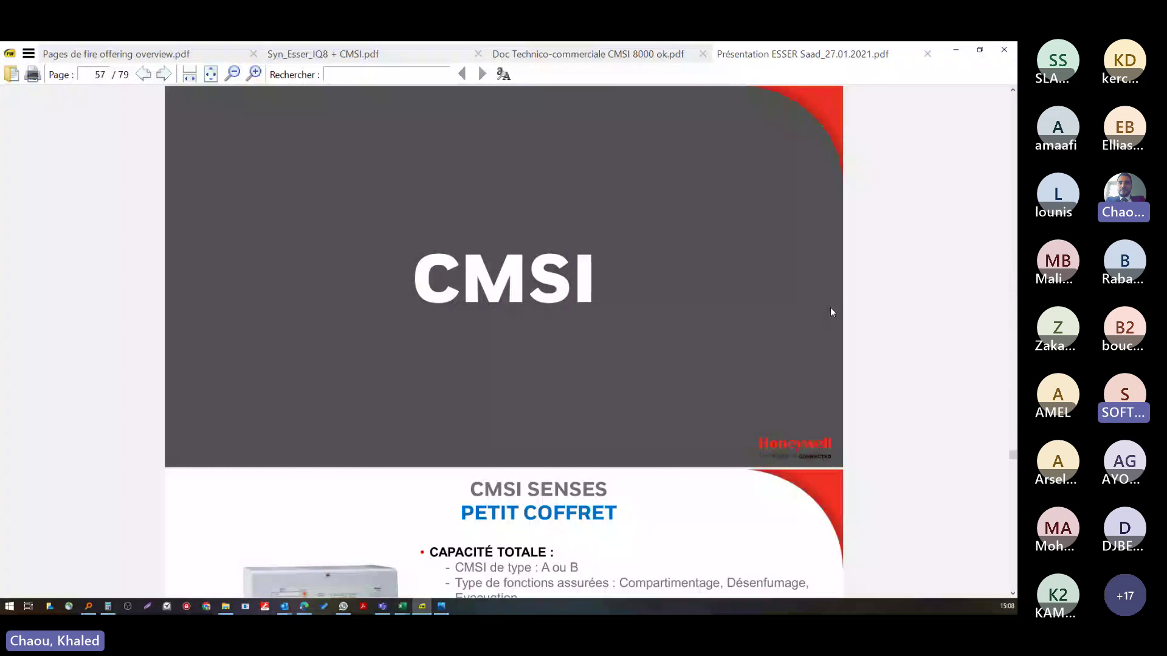
pyautogui.scroll(-12, 830, 312)
pyautogui.scroll(2, 752, 323)
pyautogui.scroll(2, 507, 299)
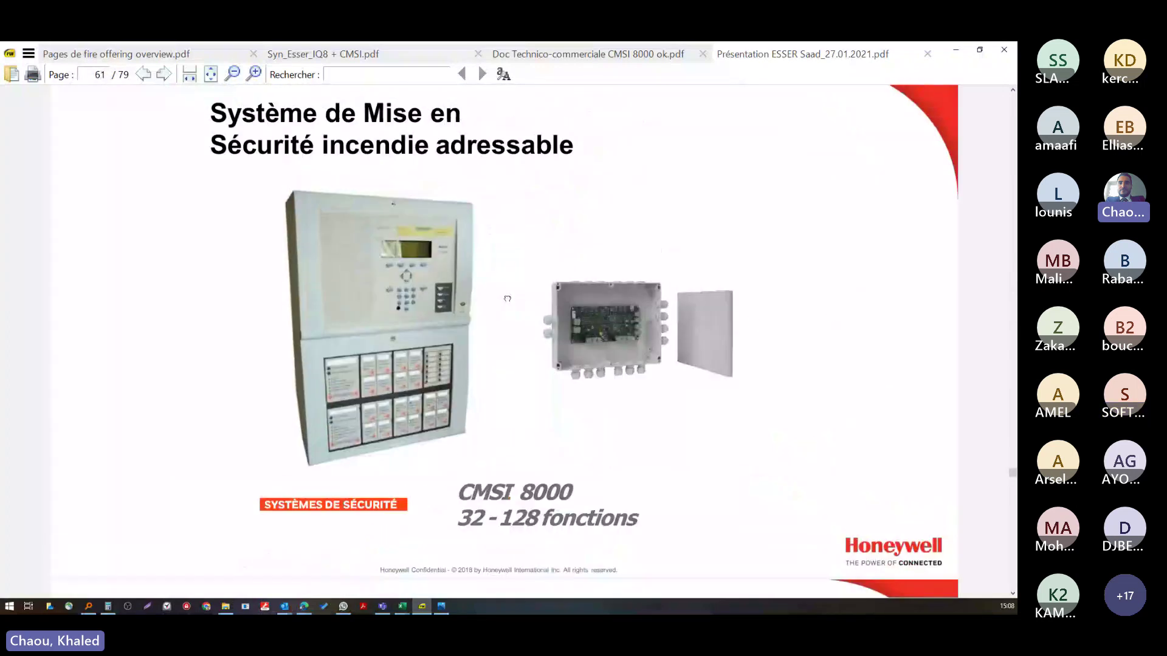
pyautogui.scroll(1, 507, 298)
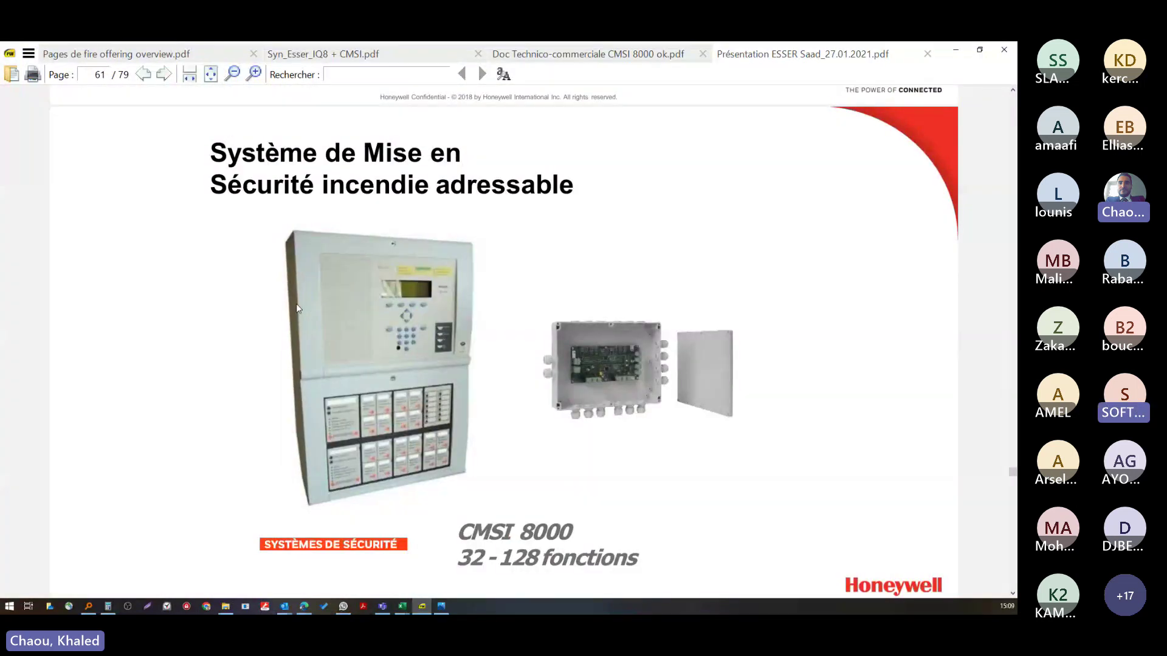
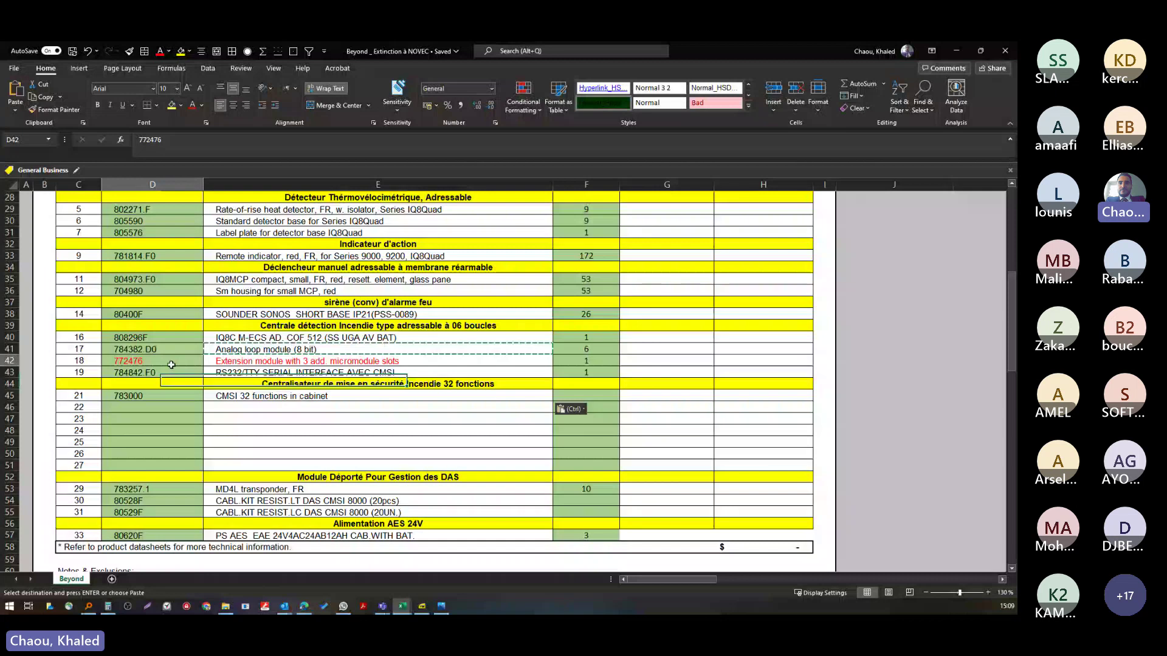
# - Set the quotation's 772476 row text to black and add ring loop module 783256 with quantity 2 to the Centralisateur section
pyautogui.moveTo(172, 365); pyautogui.dragTo(255, 361)
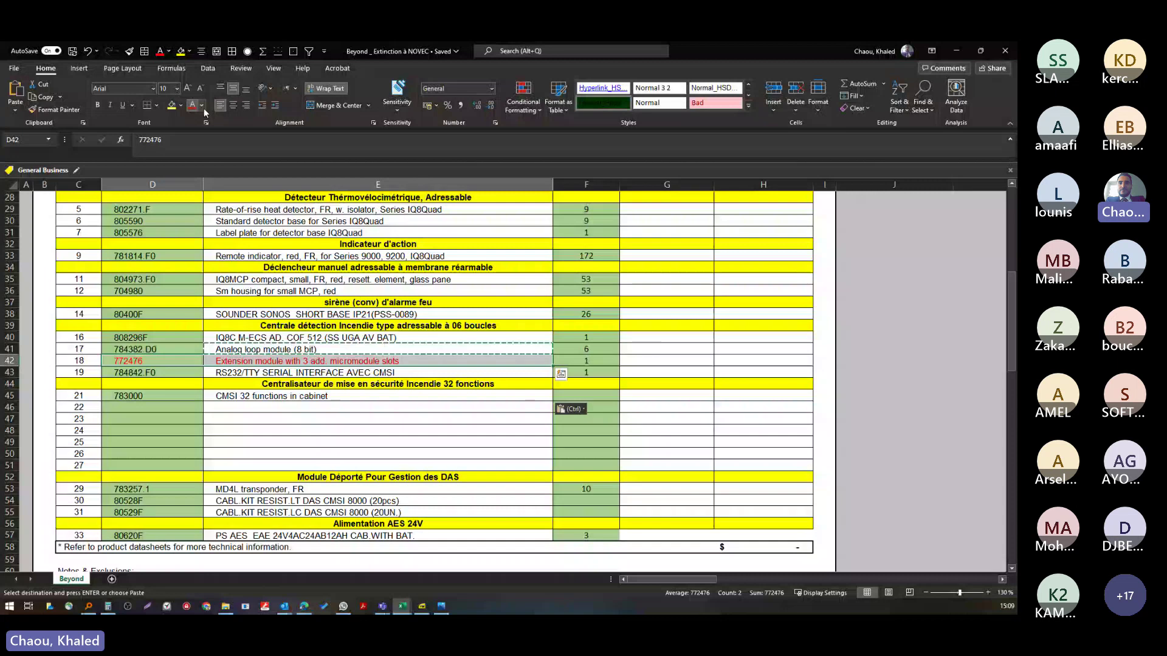
pyautogui.click(202, 107)
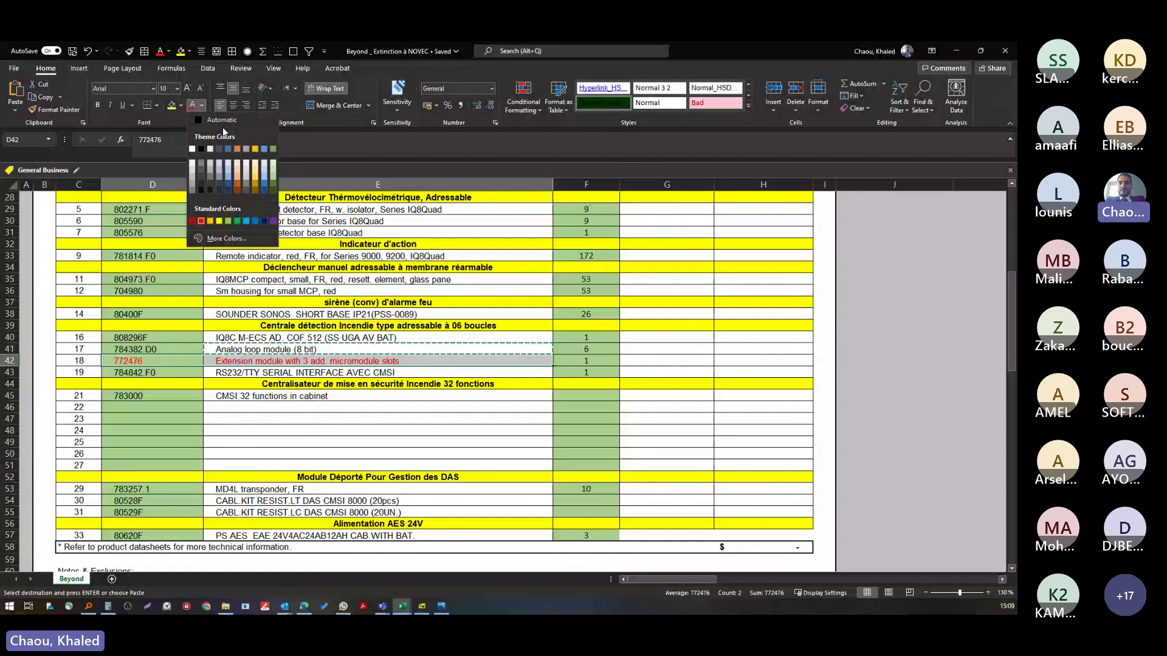
pyautogui.hotkey('alt', 'Tab')
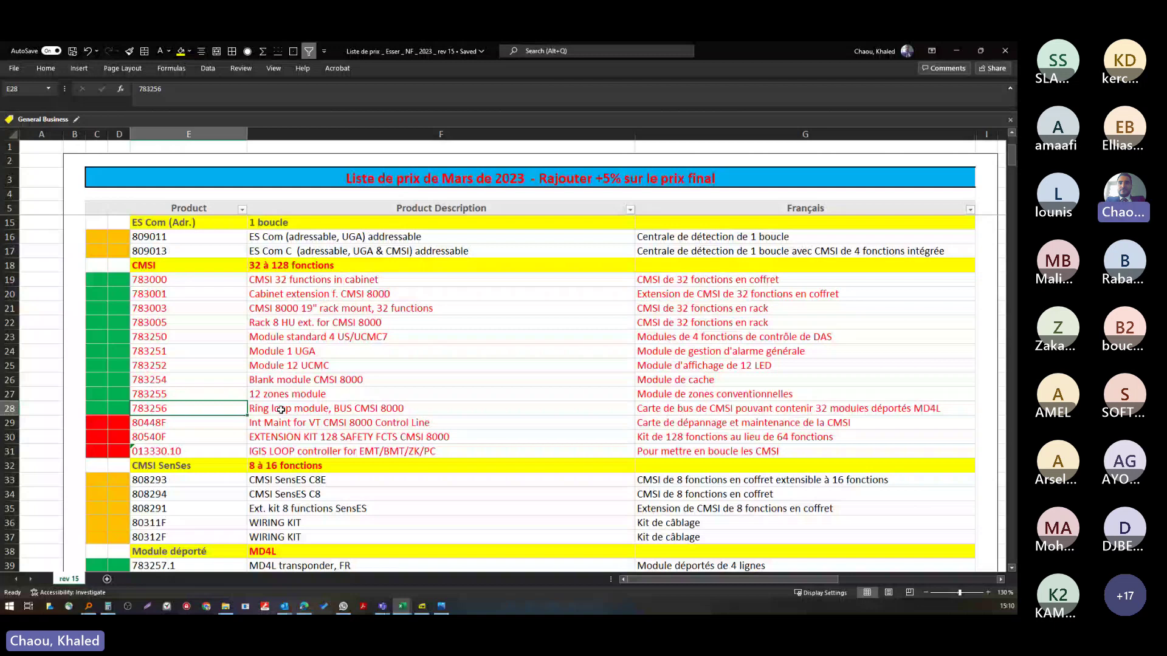
pyautogui.hotkey('alt', 'Tab')
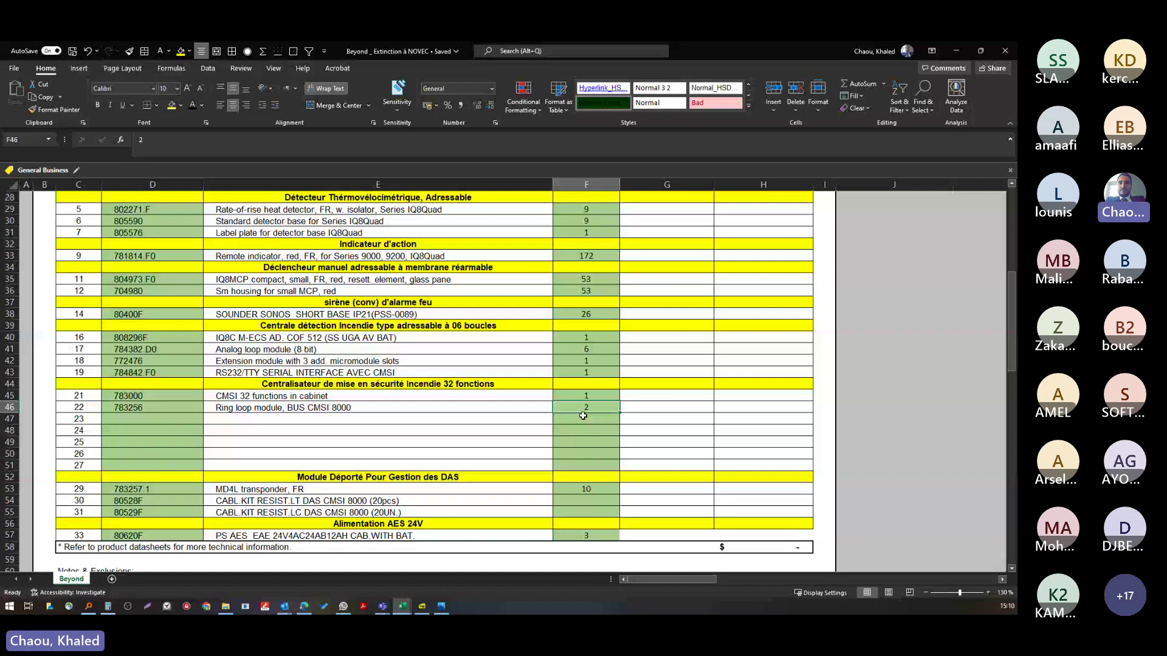
# - Check the CMSI cabinet extension in the price list and the MD4L loop in Syn_Esser_IQ8 + CMSI.pdf, and return to the quotation
pyautogui.hotkey('alt', 'Tab')
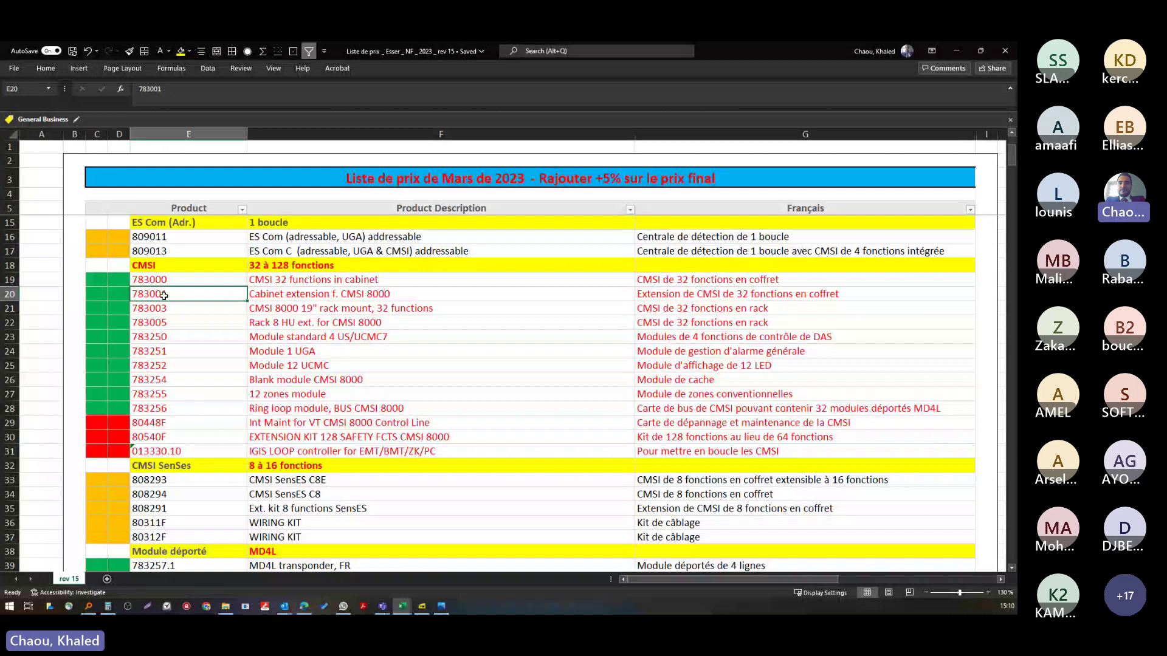
pyautogui.hotkey('alt', 'Tab')
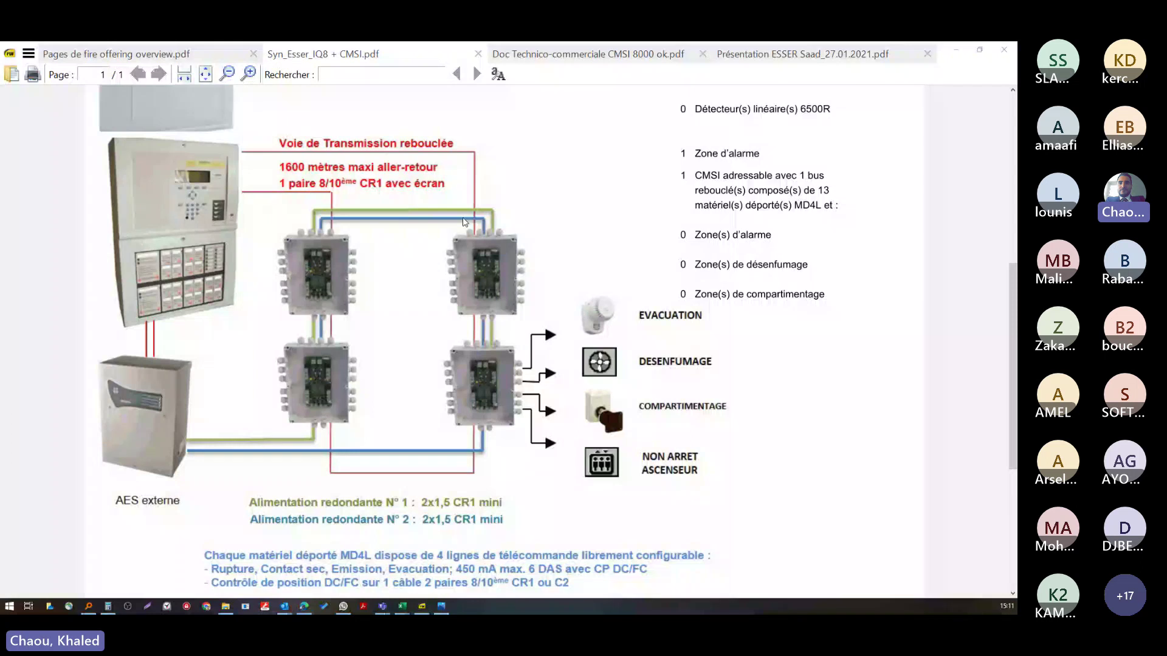
pyautogui.hotkey('alt', 'Tab')
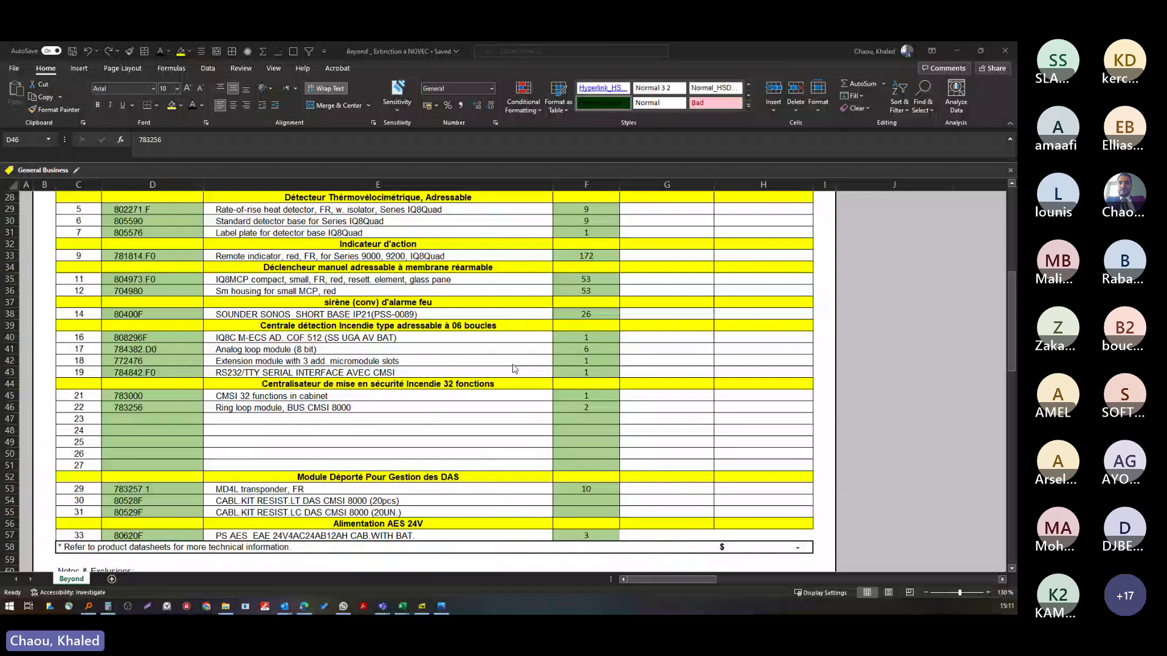
# - Add CMSI modules 783250, 783251, 783252 and 783254 from the price list to the Centralisateur section and delete blank row 51
pyautogui.hotkey('alt', 'Tab')
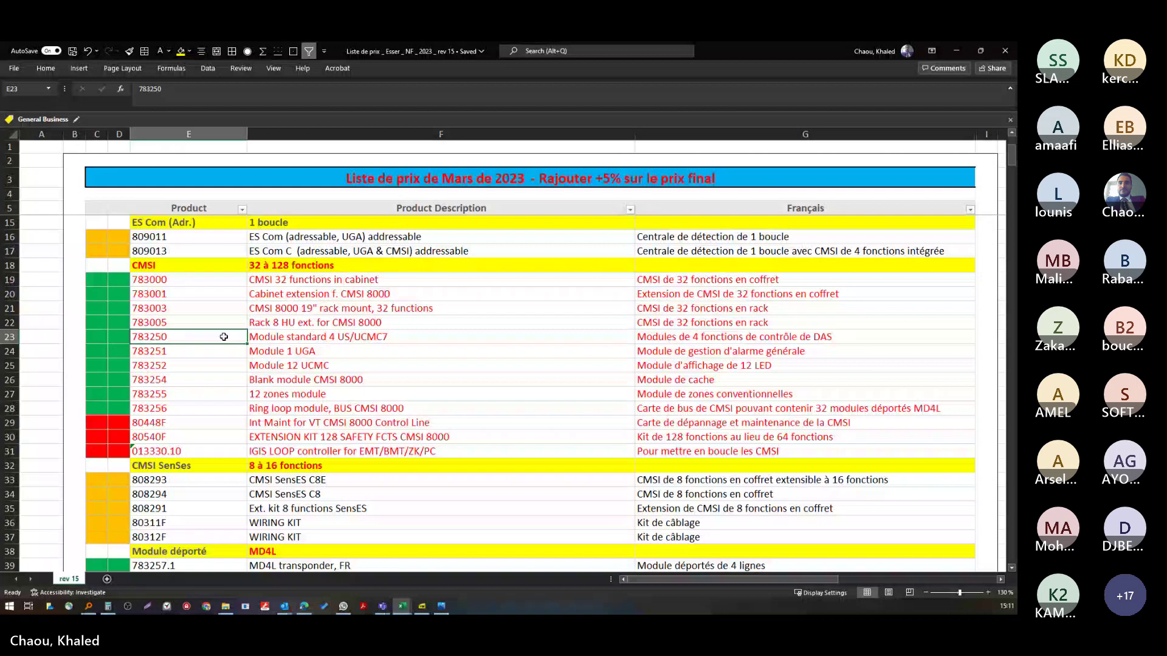
pyautogui.hotkey('alt', 'Tab')
pyautogui.rightClick(12, 465)
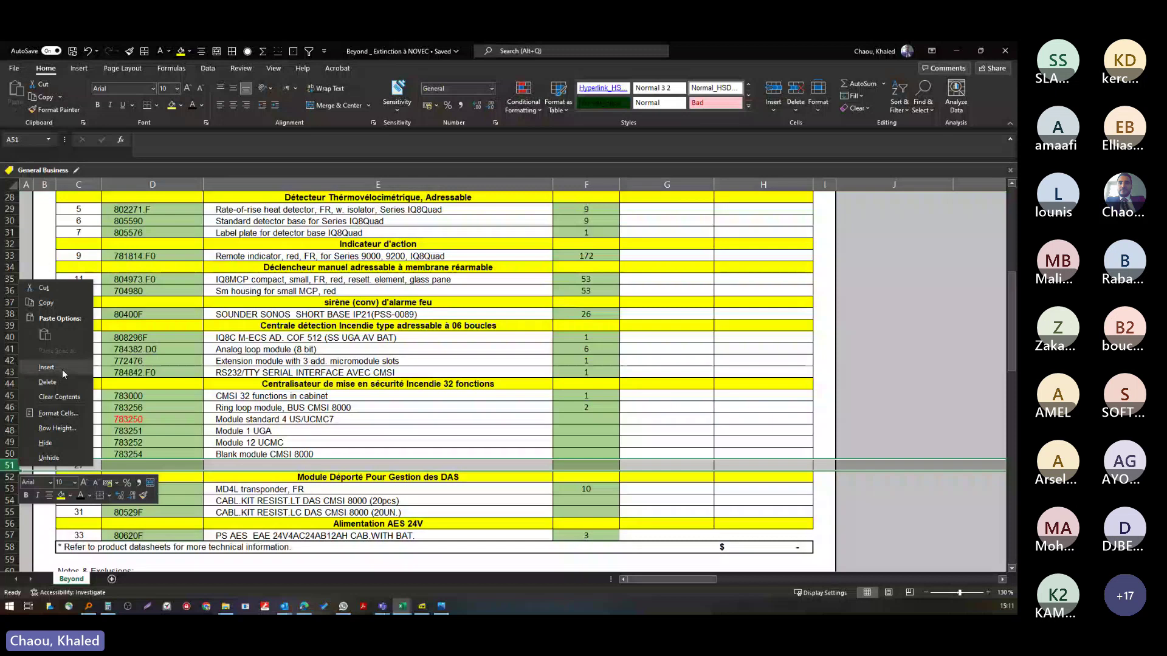
pyautogui.click(55, 381)
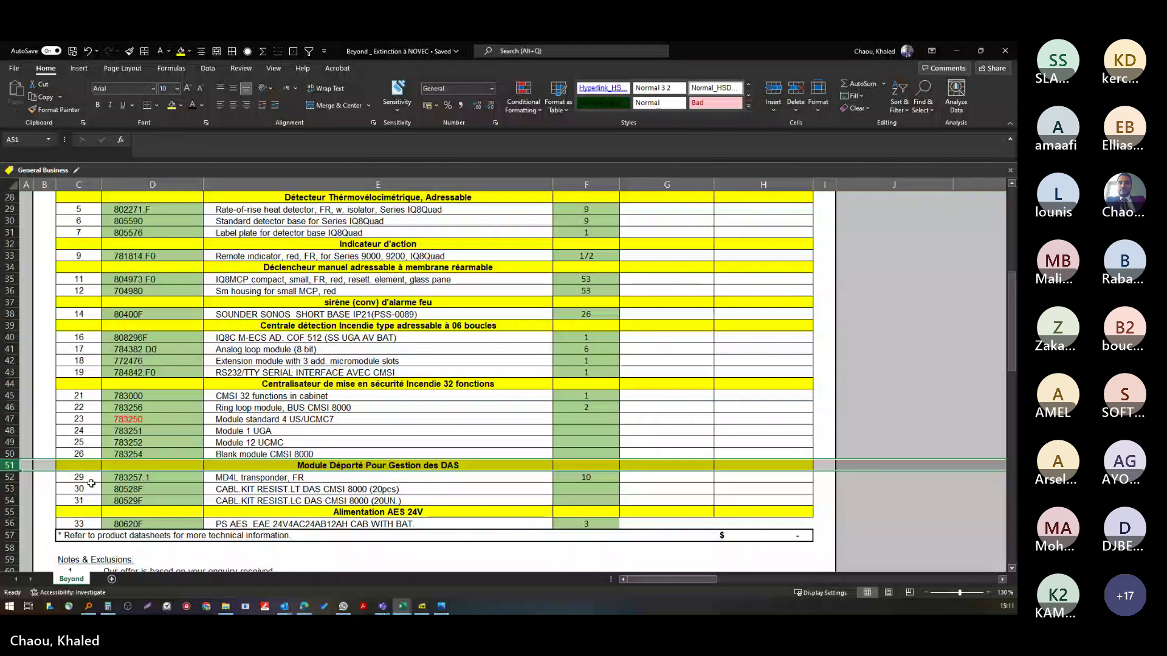
# - Check the Centralisateur module rows in the quotation and look back through the ESSER presentation's slides 57 to 54
pyautogui.click(536, 451)
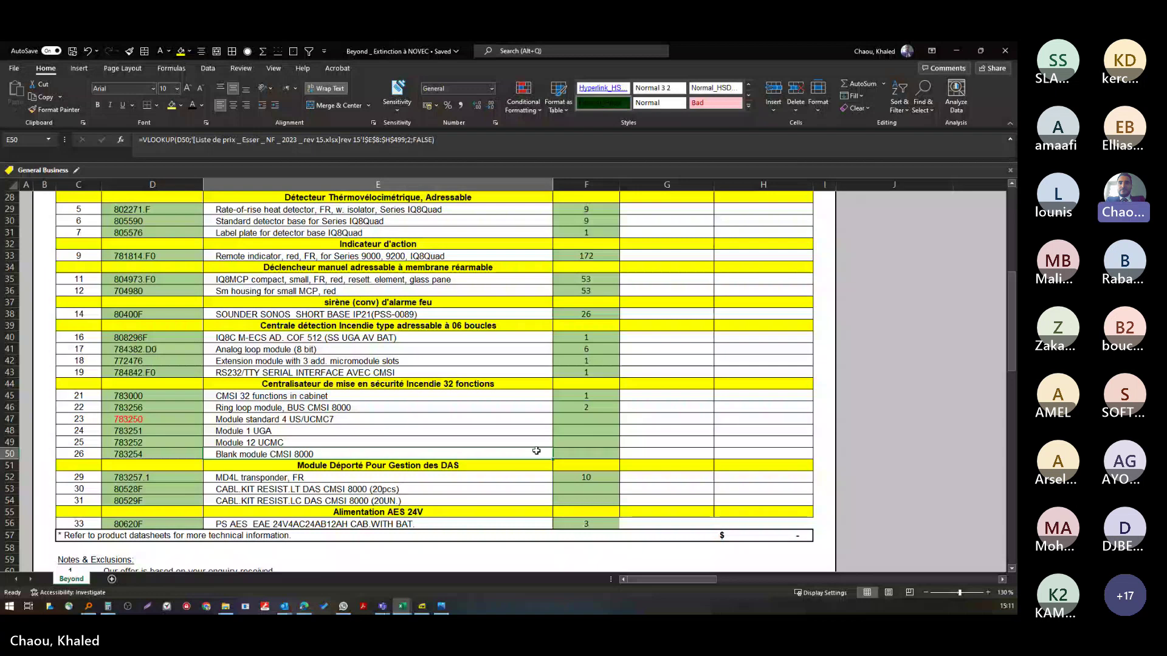
pyautogui.press('Up')
pyautogui.press('Up')
pyautogui.press('Up')
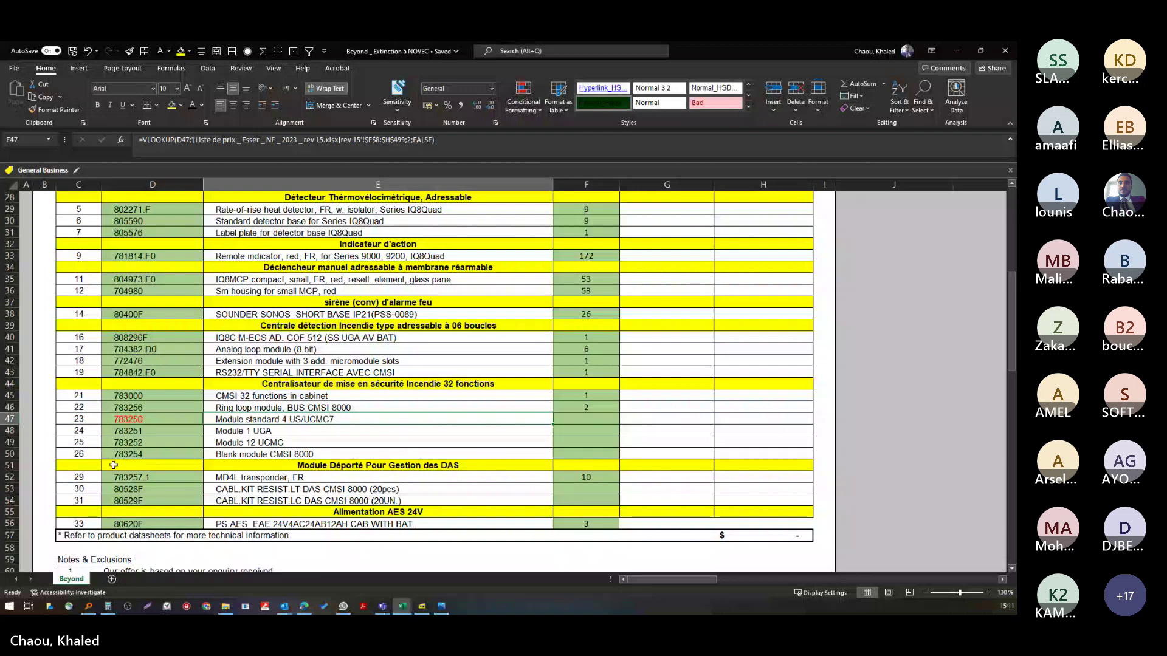
pyautogui.hotkey('alt', 'Tab')
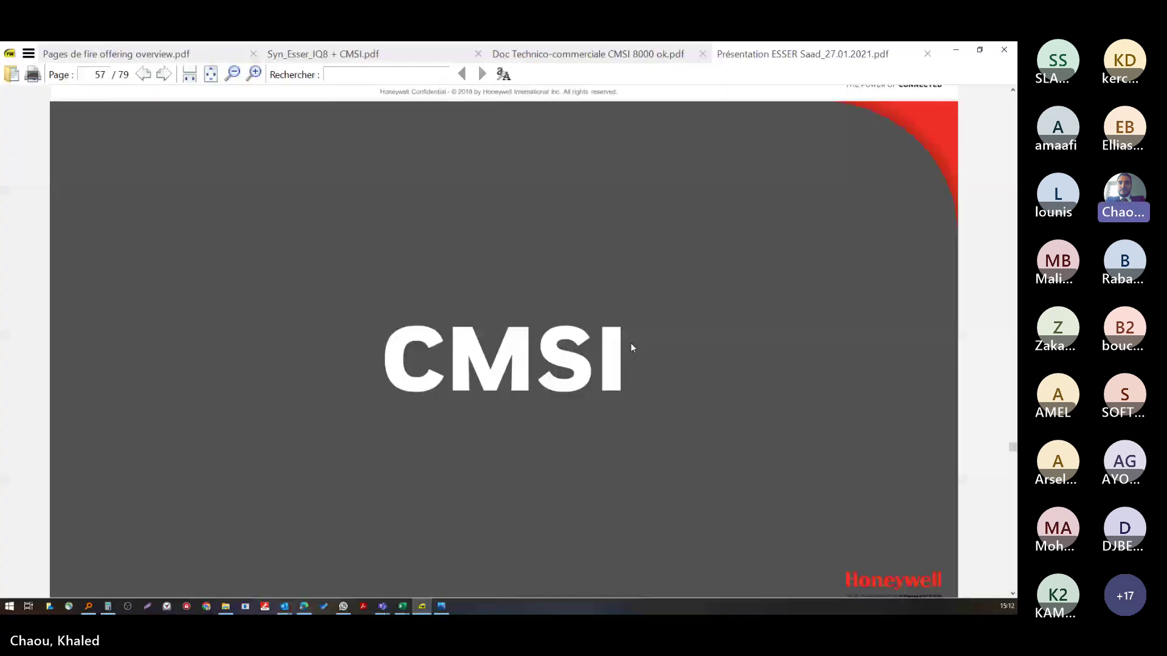
pyautogui.press('pageup')
pyautogui.press('pageup')
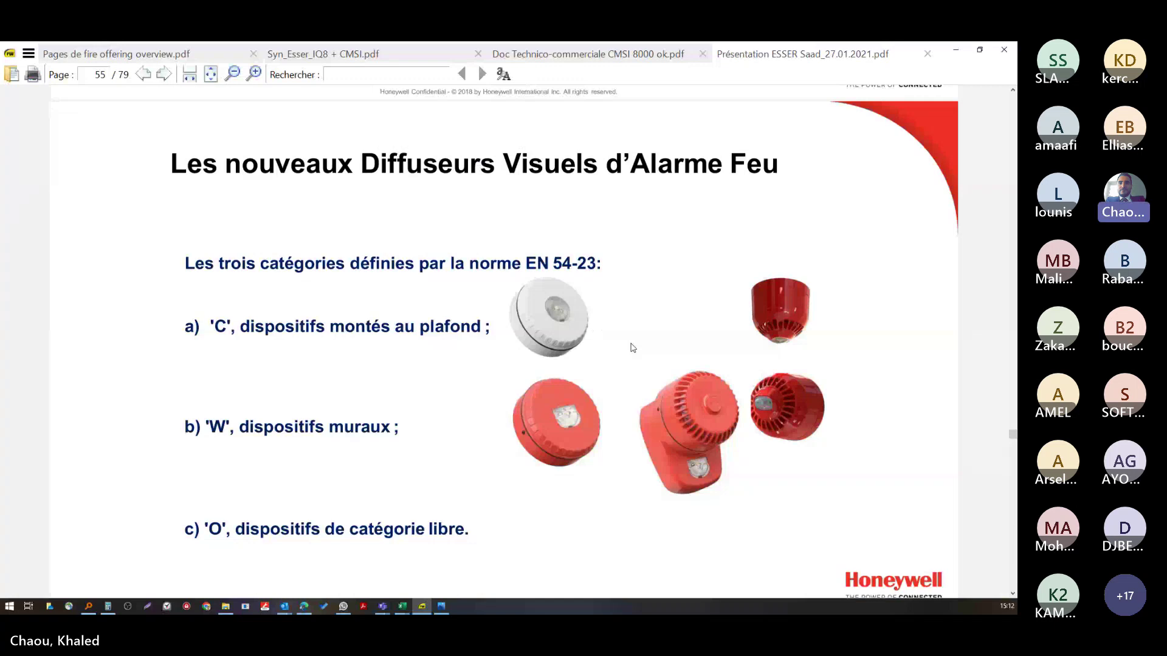
pyautogui.press('pageup')
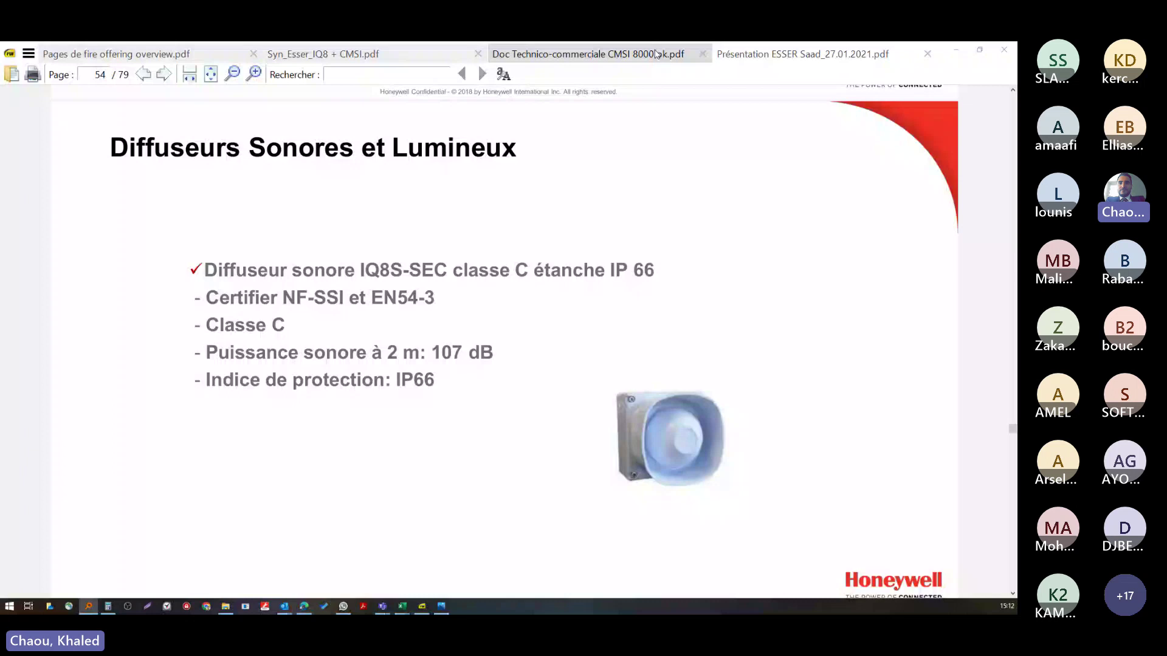
# - Examine the UGA function module diagram on page 4 of Doc Technico-commerciale CMSI 8000 ok.pdf
pyautogui.click(656, 54)
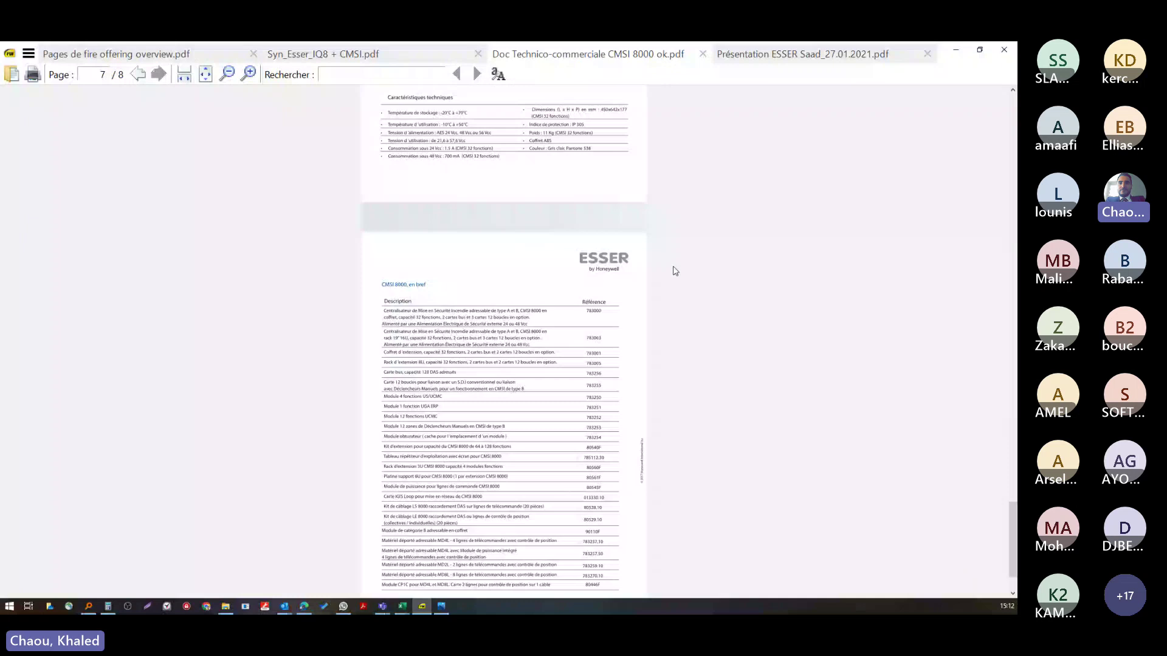
pyautogui.scroll(20, 674, 271)
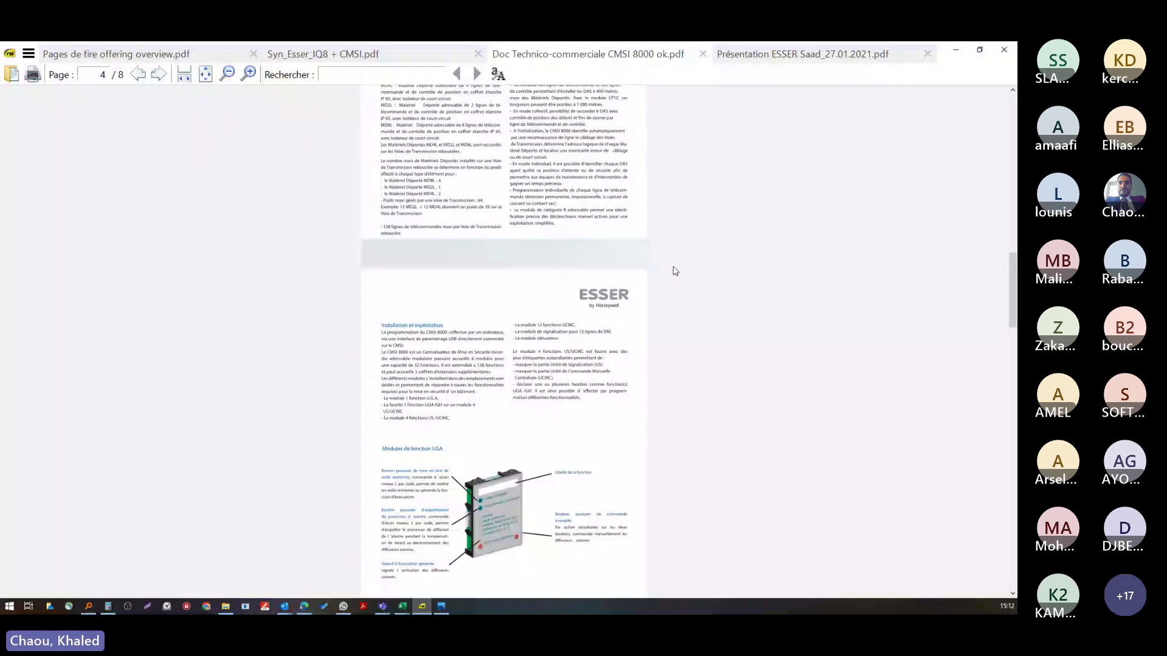
pyautogui.scroll(-3, 511, 444)
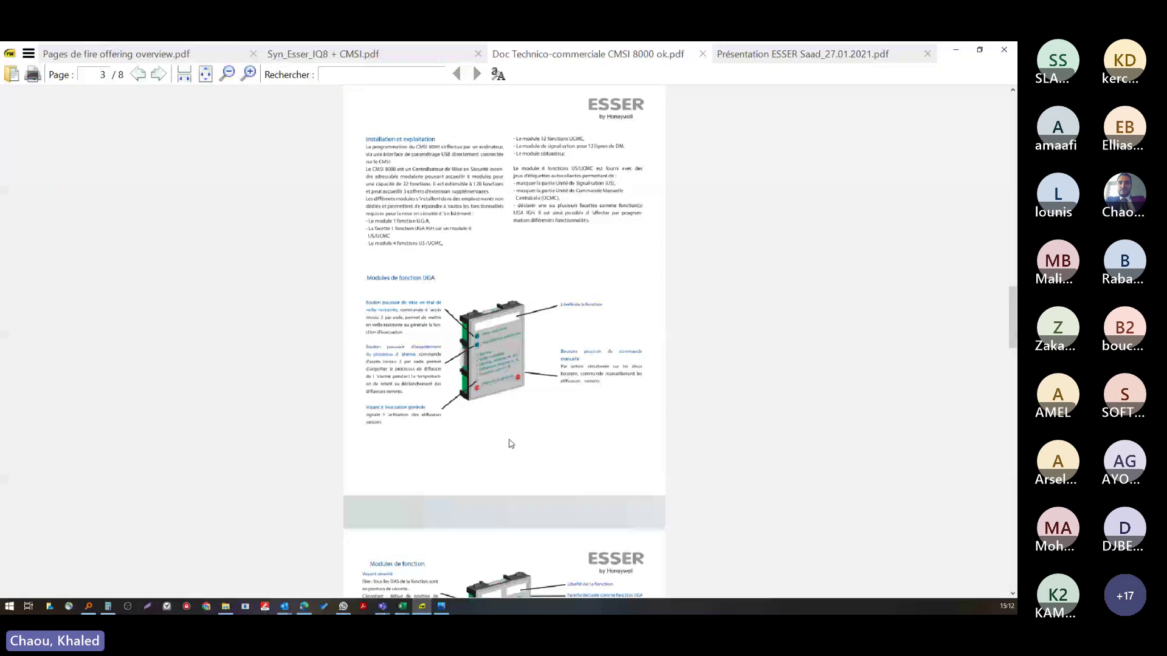
pyautogui.scroll(3, 505, 435)
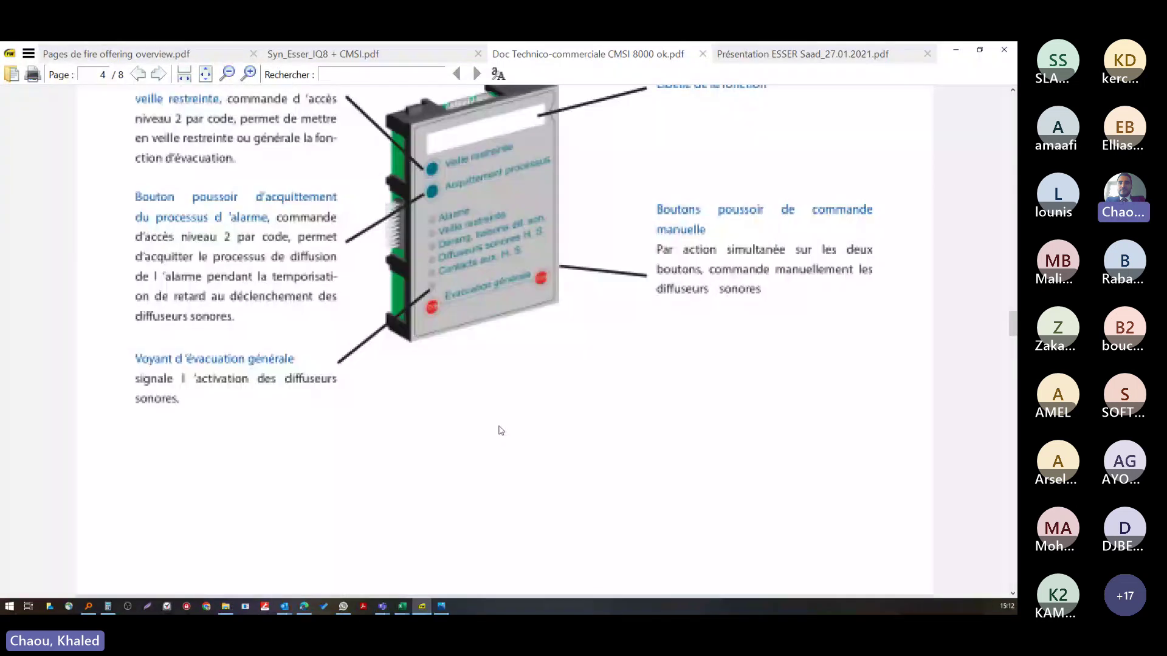
pyautogui.scroll(1, 504, 419)
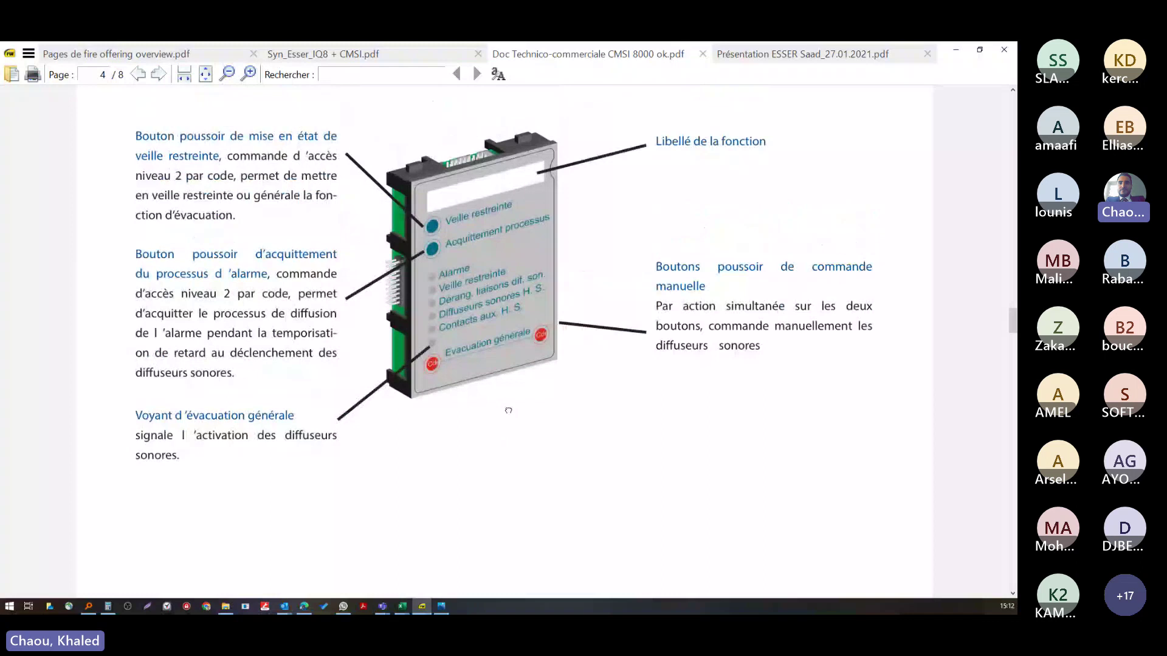
pyautogui.scroll(1, 605, 271)
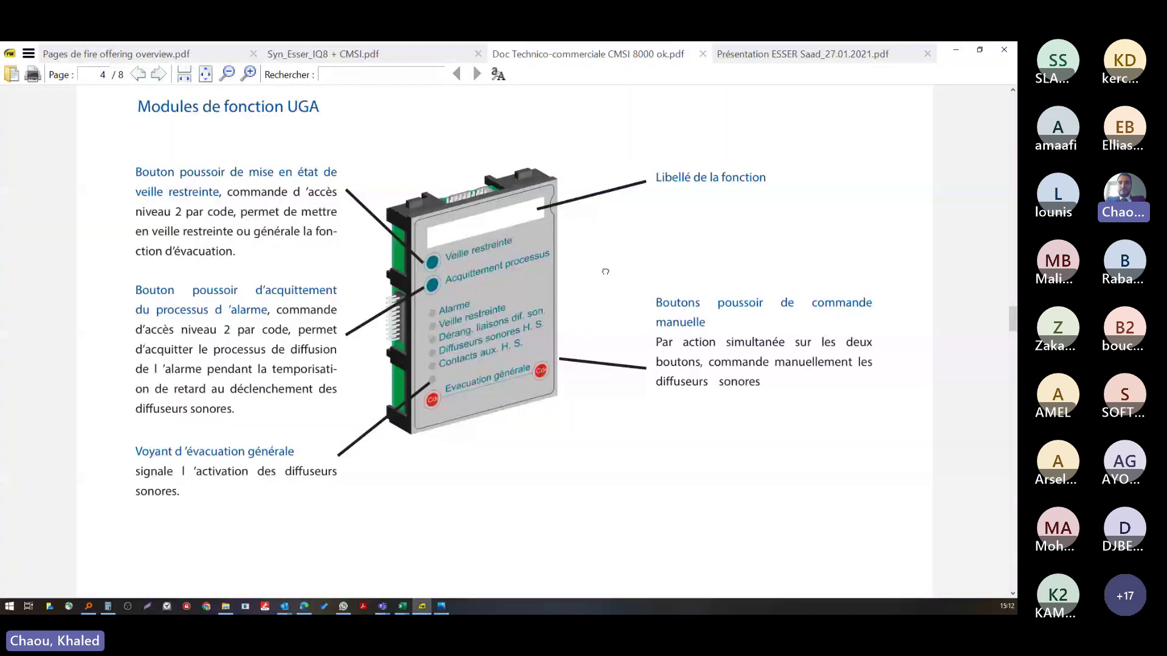
pyautogui.scroll(2, 606, 271)
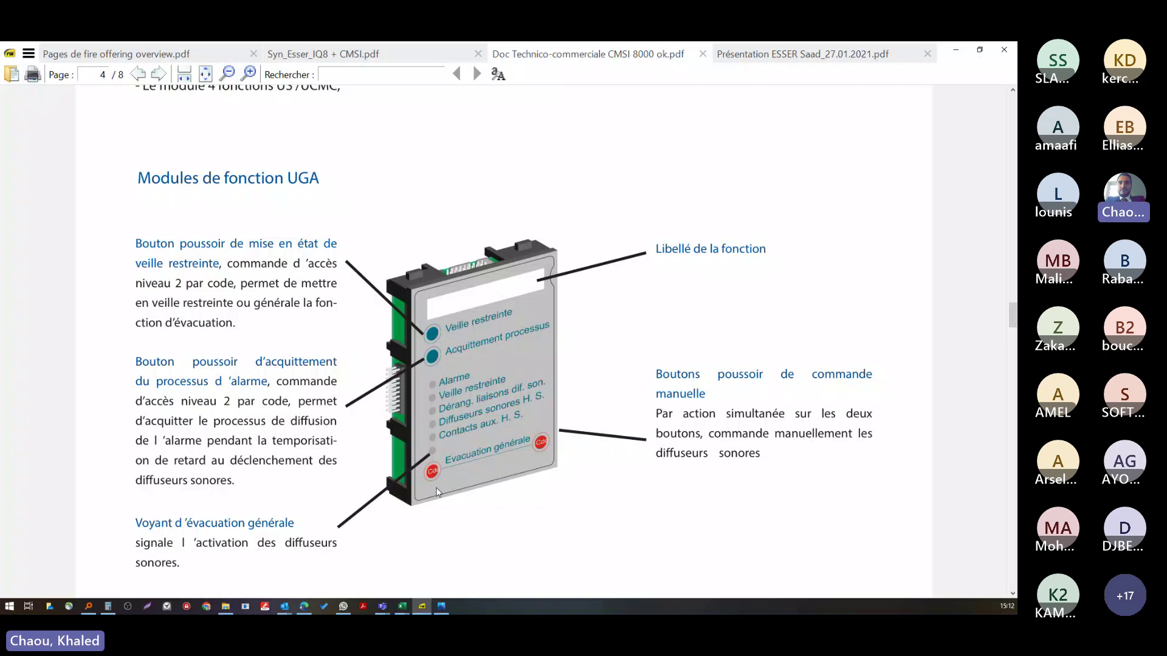
# - Examine the CMSI 8000 cabinet photo on page 1 and the 12-function UCMC module and networking sections on page 5
pyautogui.scroll(-1, 1012, 315)
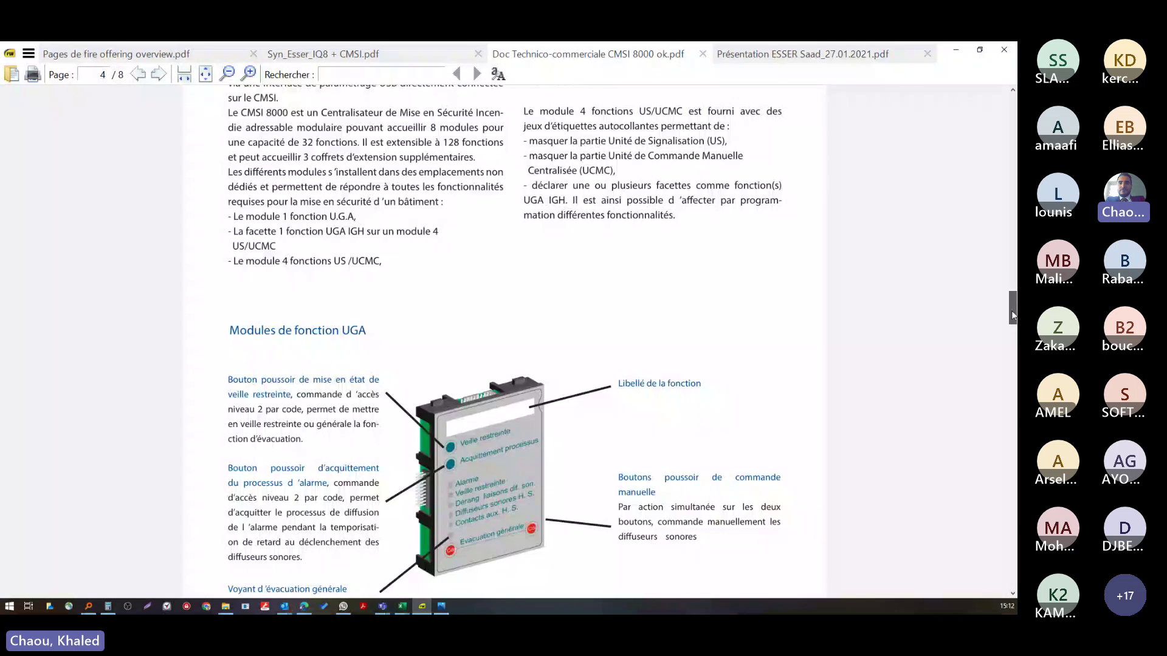
pyautogui.moveTo(1012, 315); pyautogui.dragTo(1012, 112)
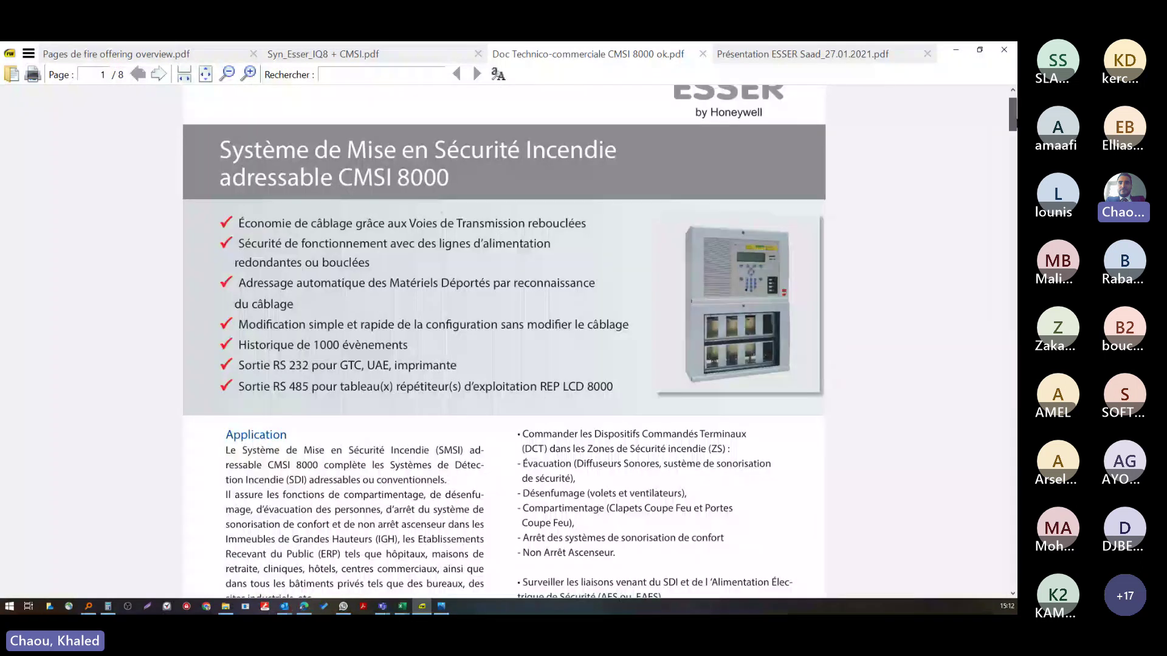
pyautogui.scroll(3, 704, 393)
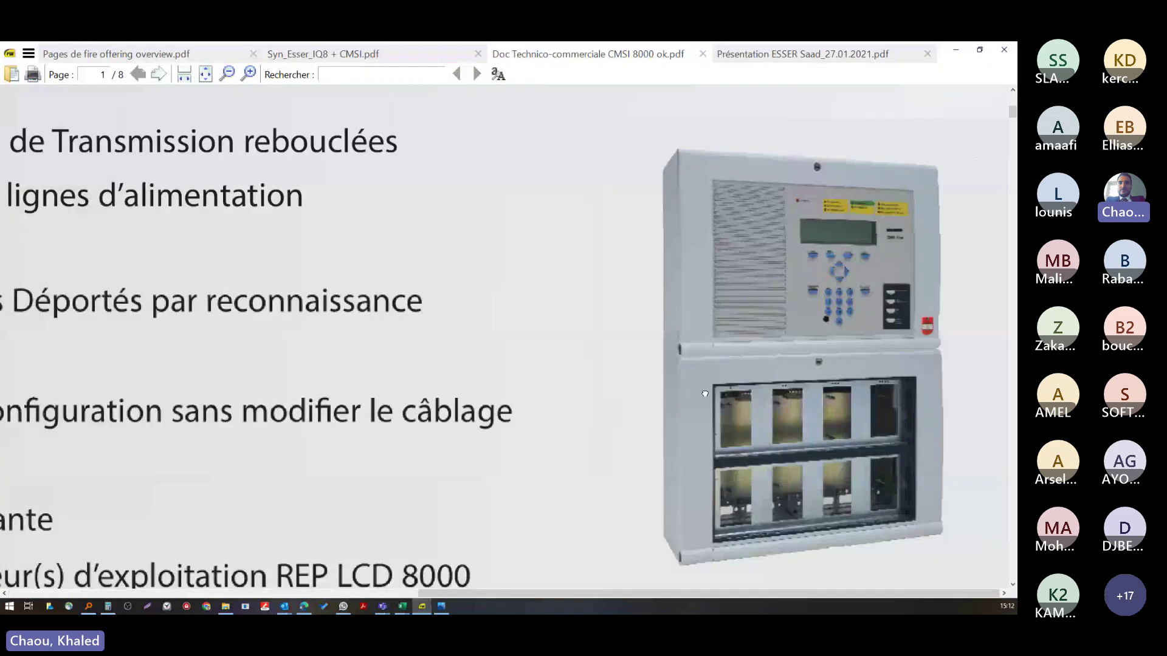
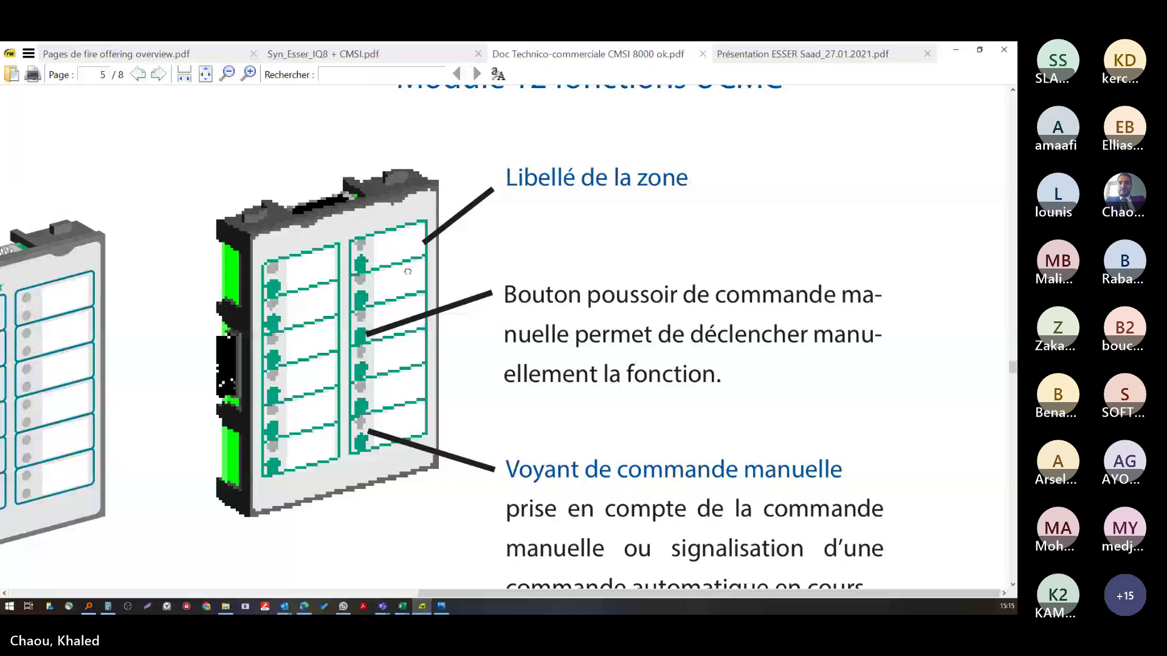
pyautogui.scroll(-5, 371, 516)
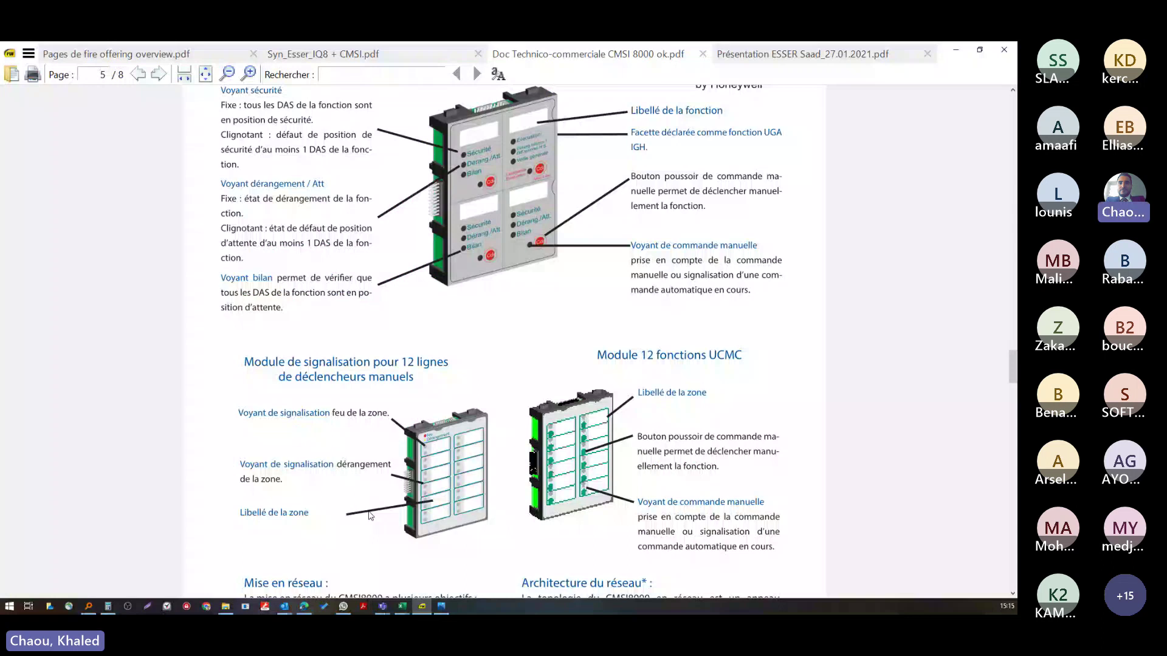
pyautogui.scroll(-5, 371, 510)
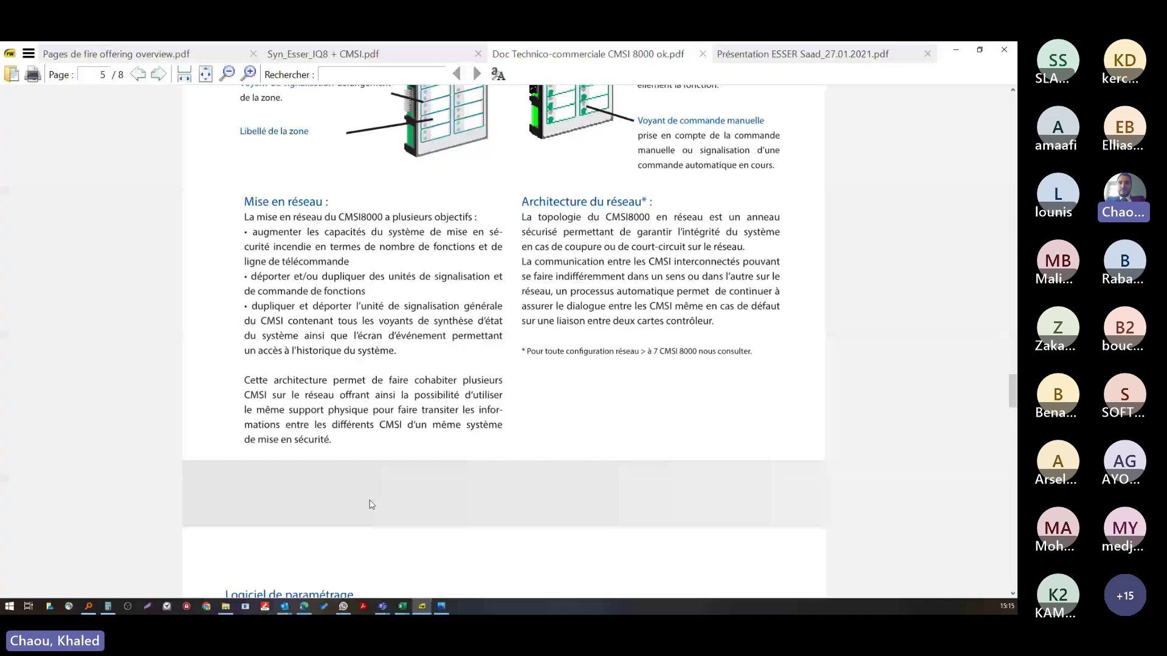
pyautogui.scroll(5, 372, 505)
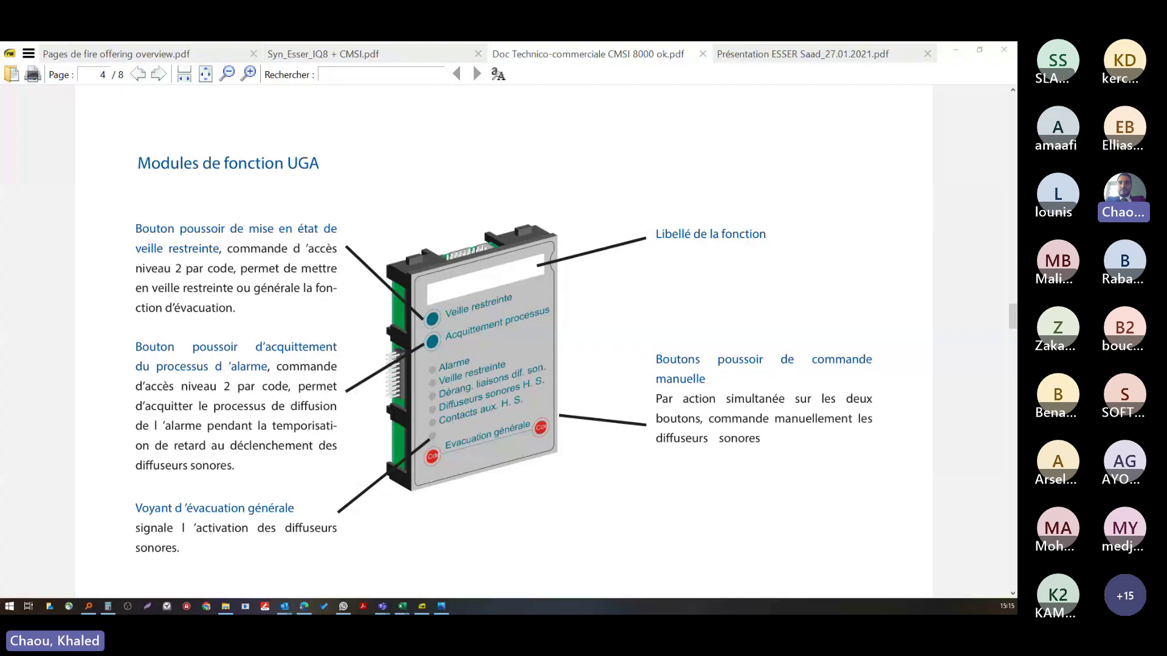
# - Return to the quotation and set the quantities of modules 783250, 783251 and 783252 to 4, 1 and 1
pyautogui.hotkey('alt', 'Tab')
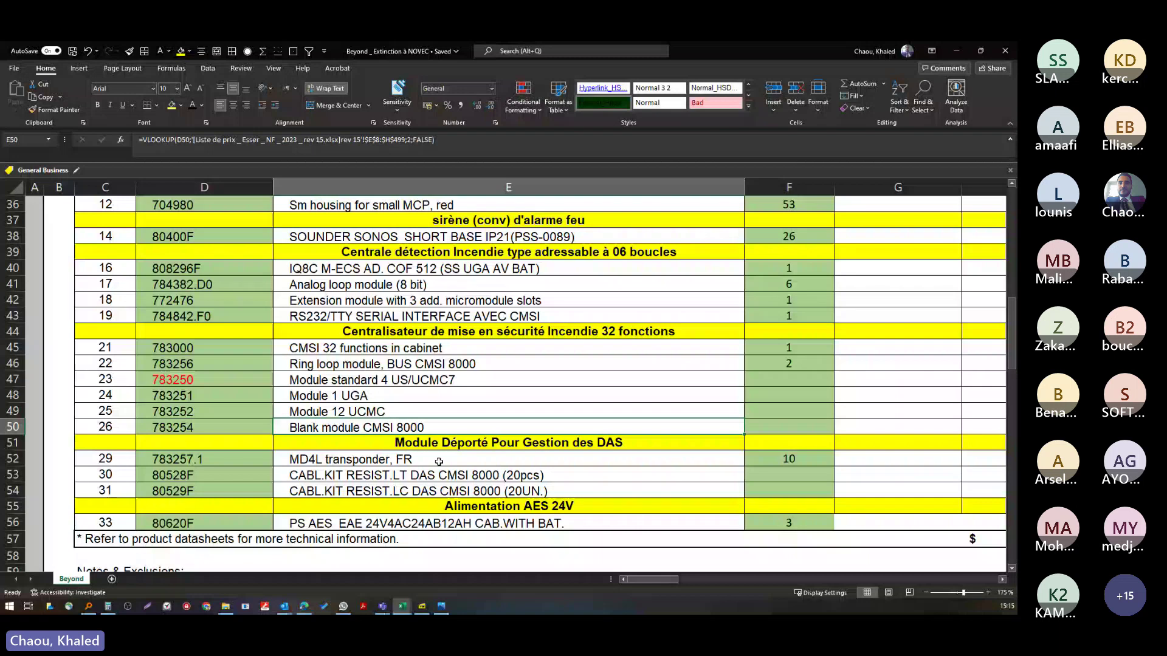
pyautogui.press('Up')
pyautogui.press('Up')
pyautogui.press('Right')
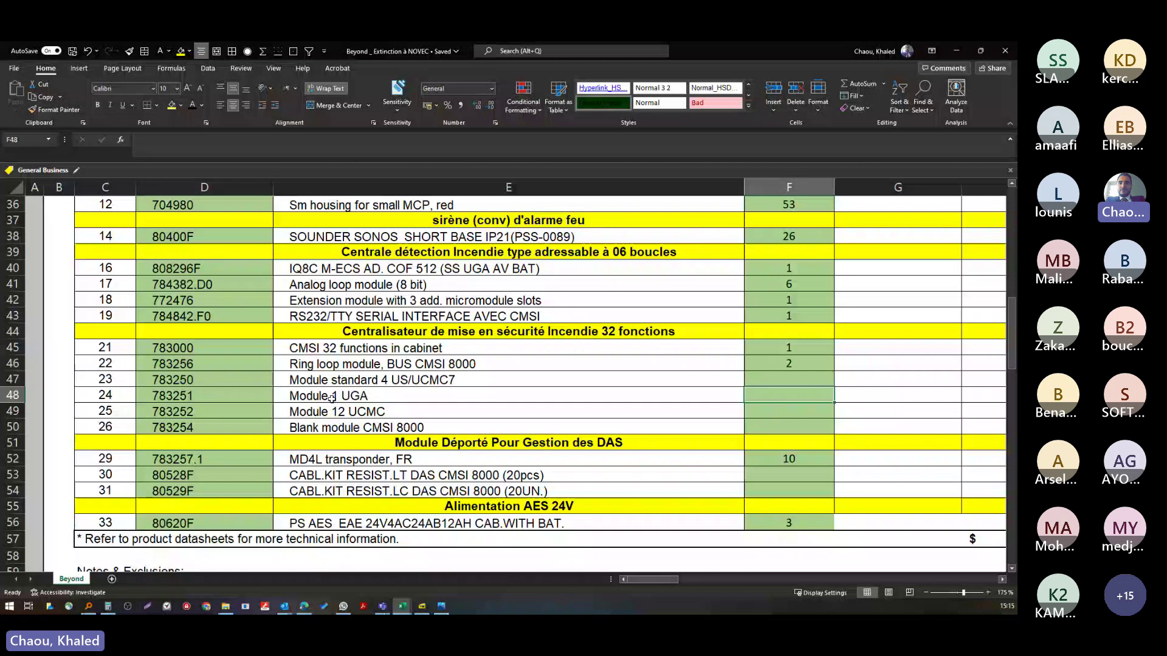
pyautogui.write('1')
pyautogui.click(698, 380)
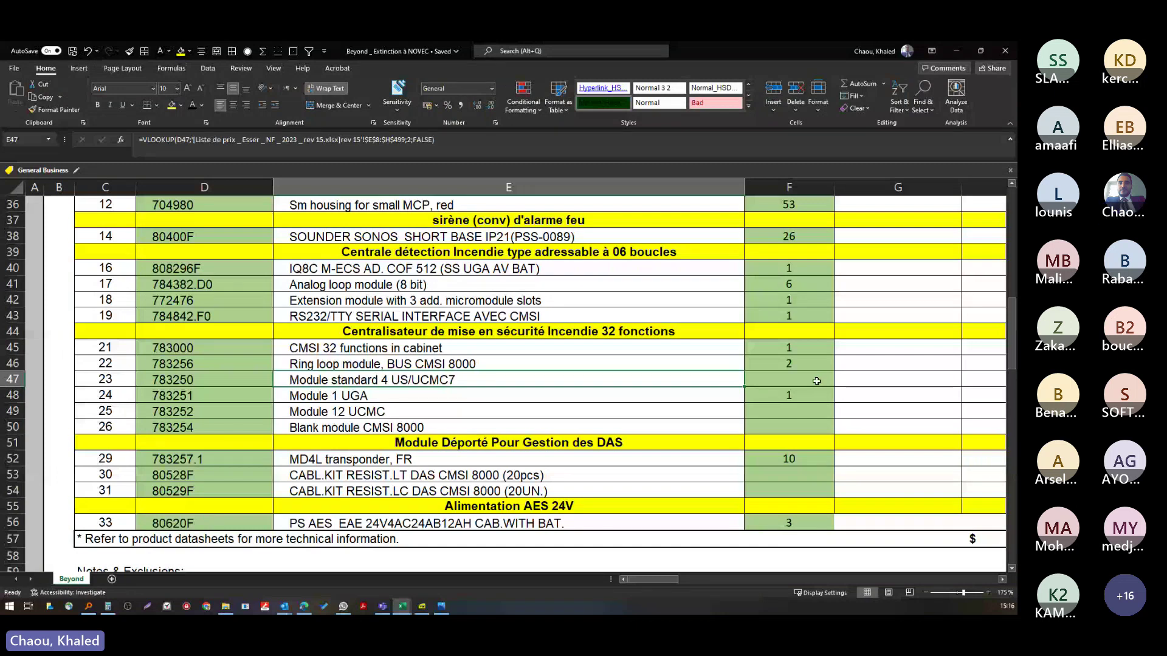
pyautogui.click(805, 380)
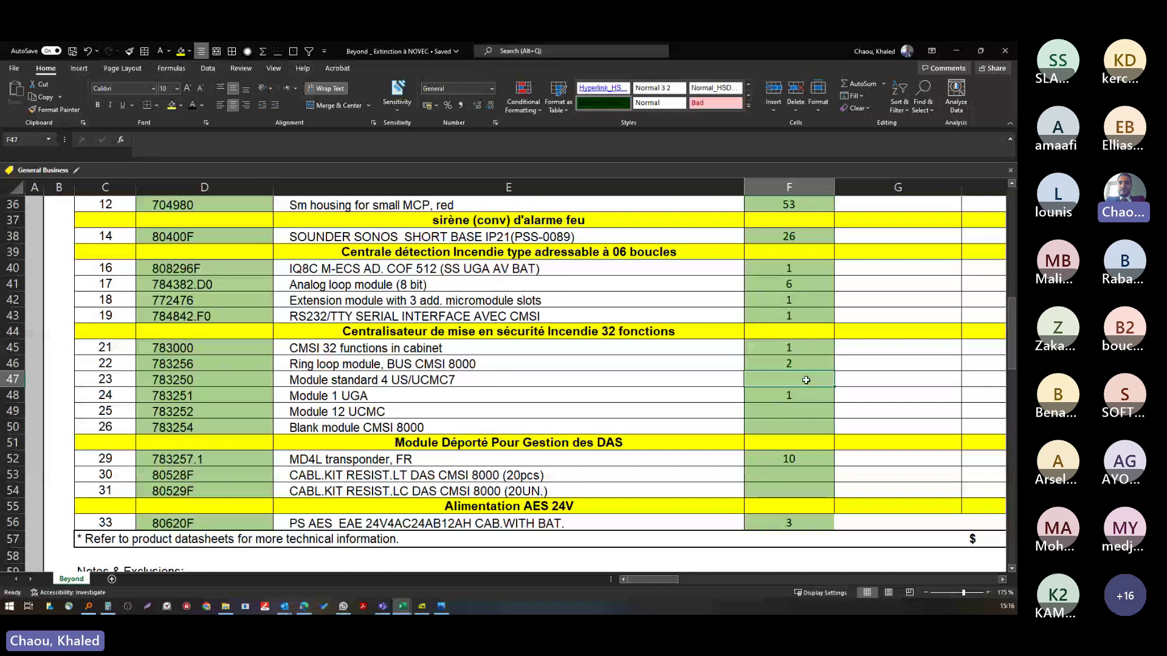
pyautogui.write('4 1 1')
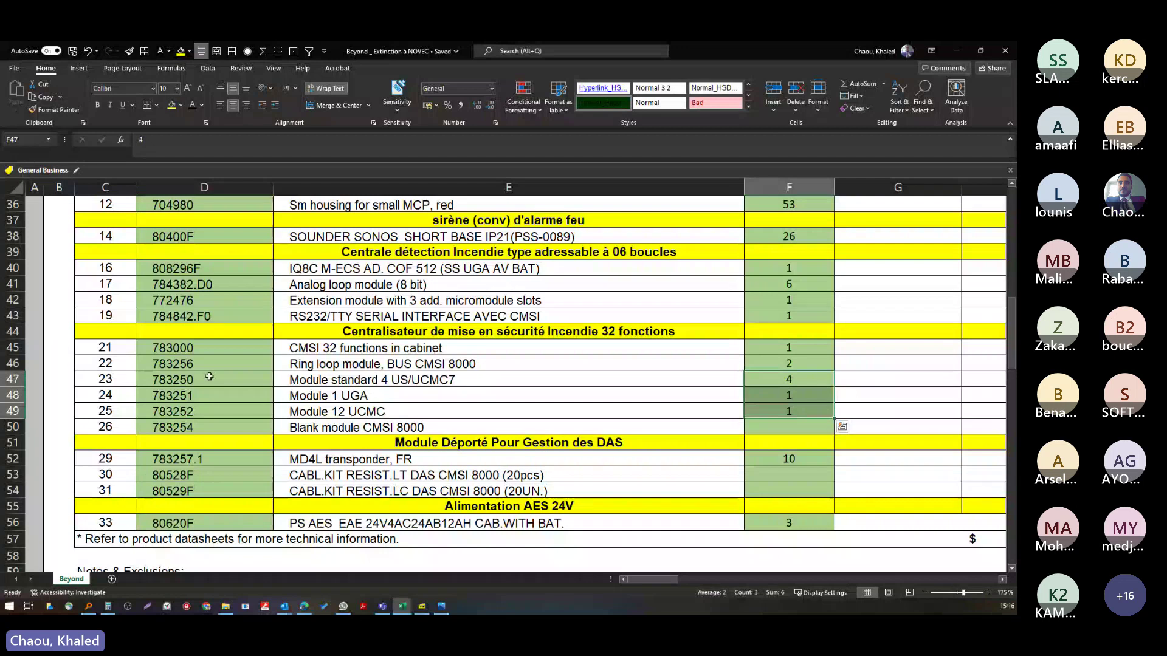
# - Colour the text of the reference, description and quantity cells in rows 47 to 50 light blue
pyautogui.moveTo(209, 377); pyautogui.dragTo(591, 397)
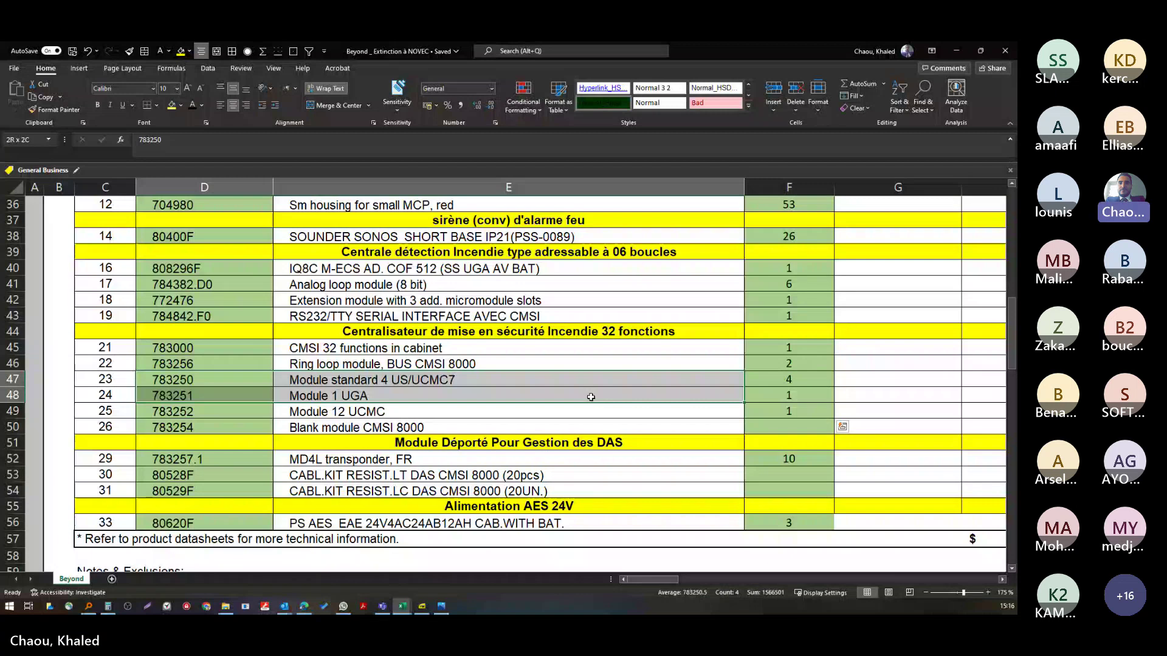
pyautogui.keyDown('shift'); pyautogui.click(789, 426); pyautogui.keyUp('shift')
pyautogui.click(201, 105)
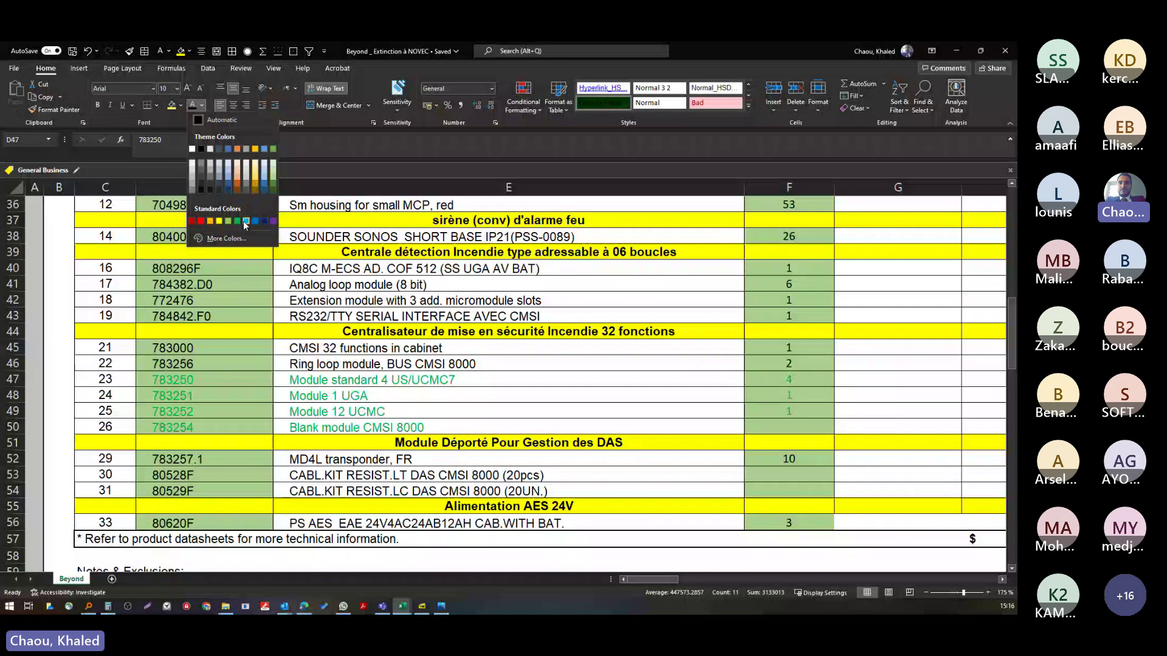
pyautogui.click(246, 222)
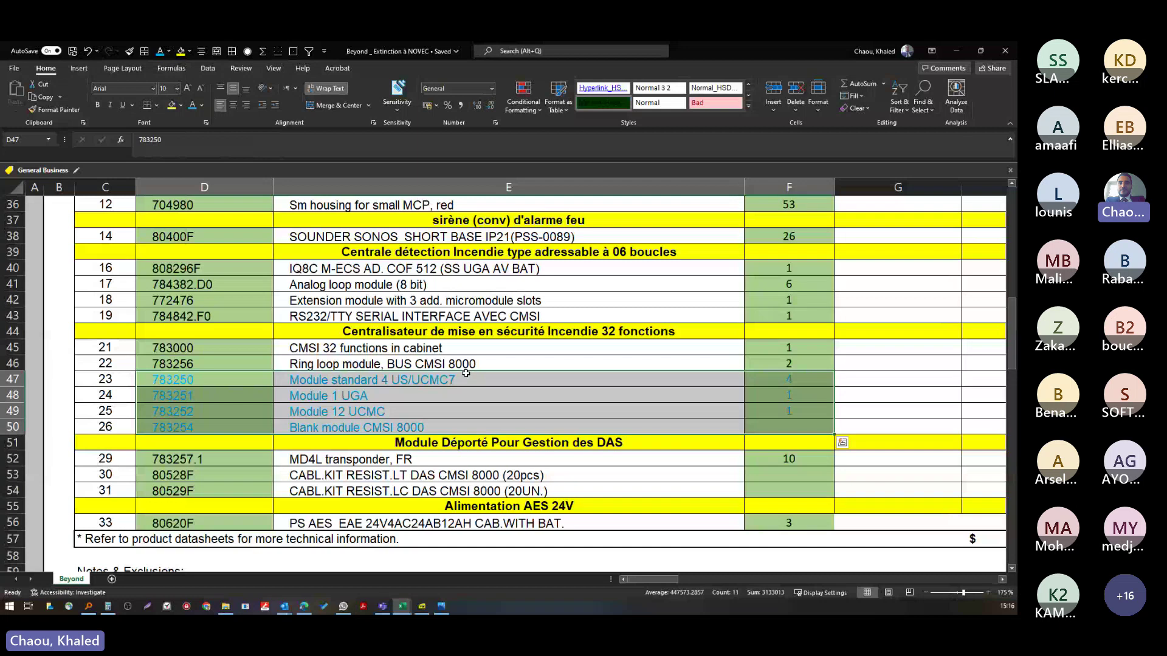
pyautogui.click(466, 373)
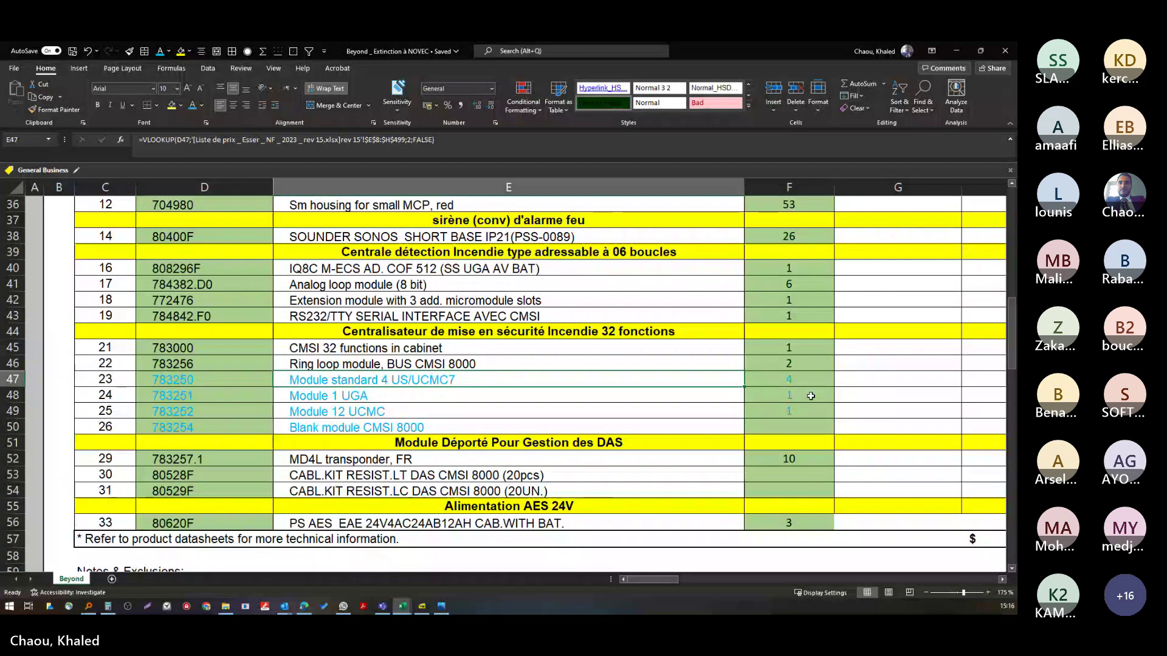
# - Check the cabinet's module slots in the CMSI PDF, set blank module 783254's quantity to 2 and return rows 47 to 50 to black text
pyautogui.hotkey('alt', 'Tab')
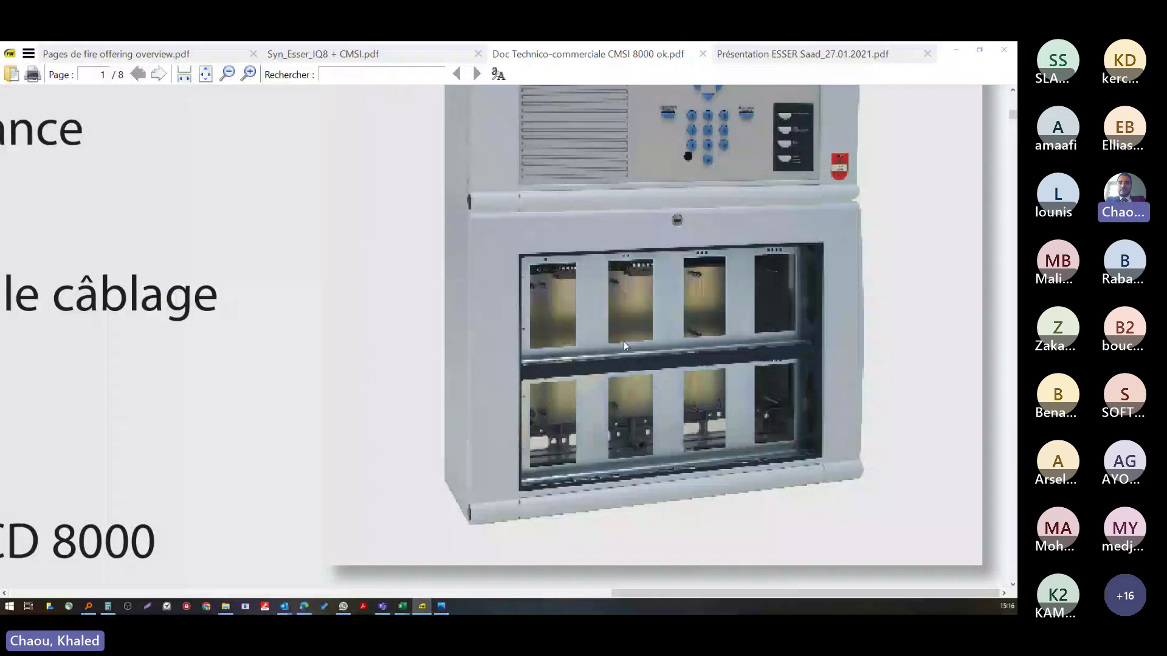
pyautogui.hotkey('alt', 'Tab')
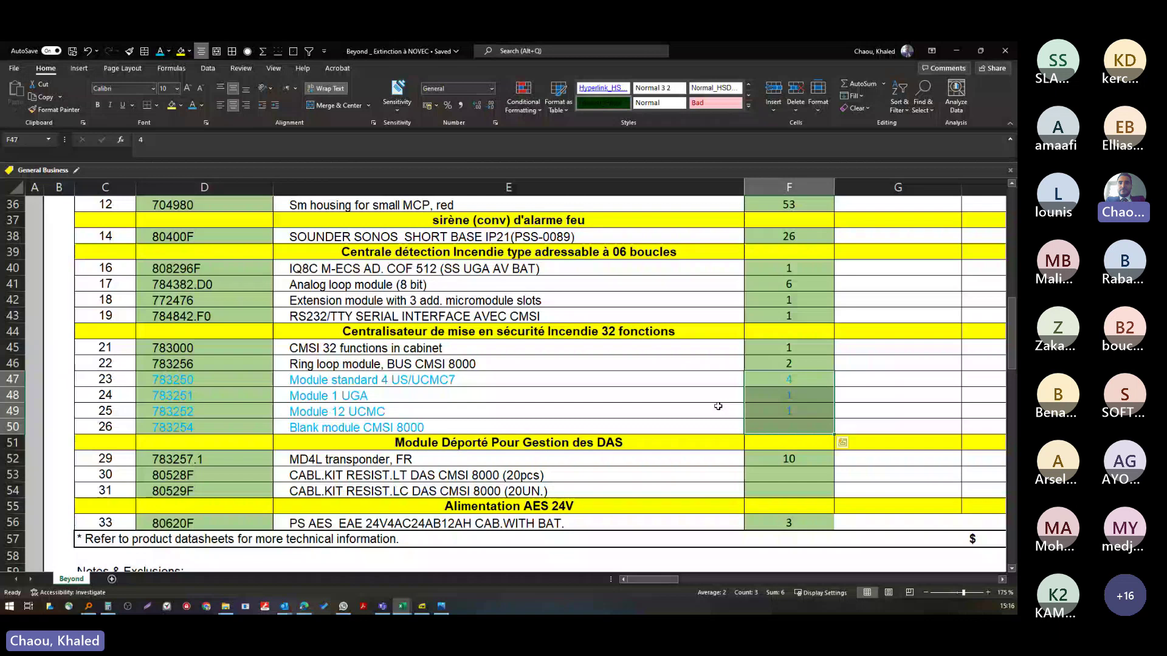
pyautogui.moveTo(788, 379); pyautogui.dragTo(804, 412)
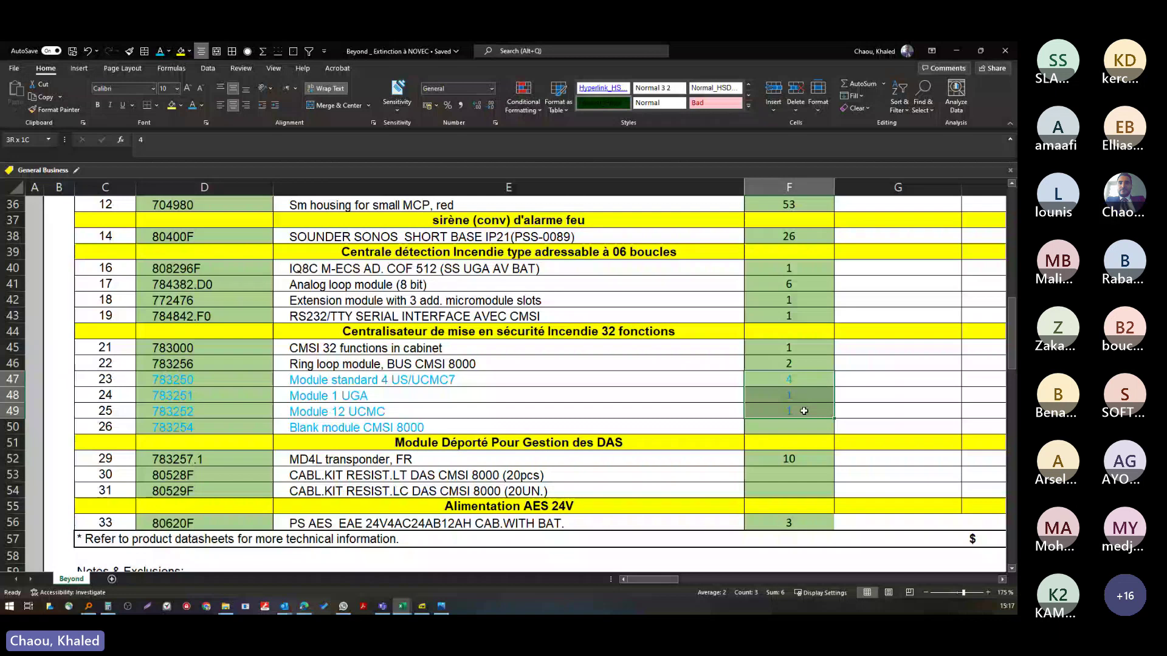
pyautogui.moveTo(804, 412); pyautogui.dragTo(804, 412)
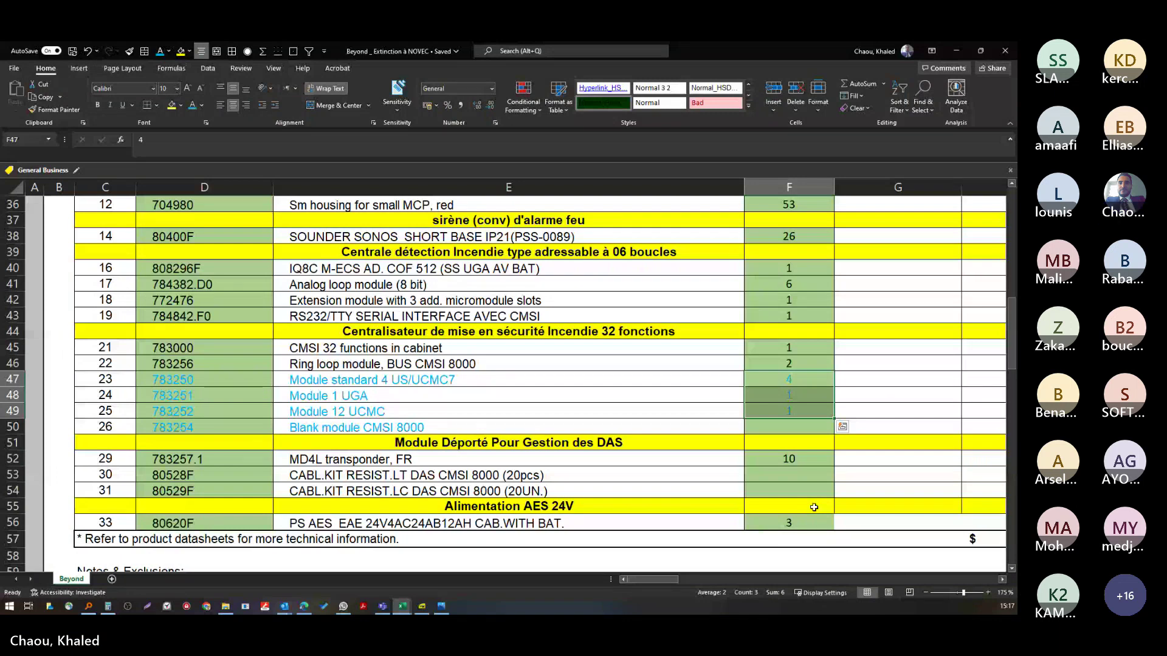
pyautogui.scroll(-3, 814, 506)
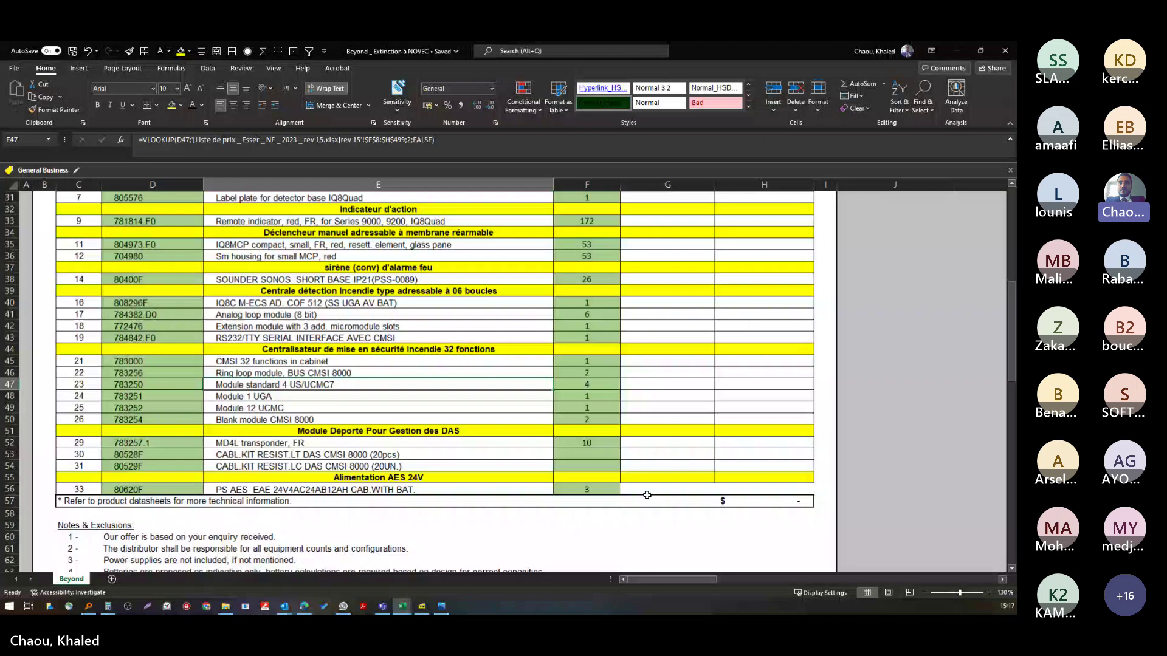
pyautogui.scroll(2, 647, 496)
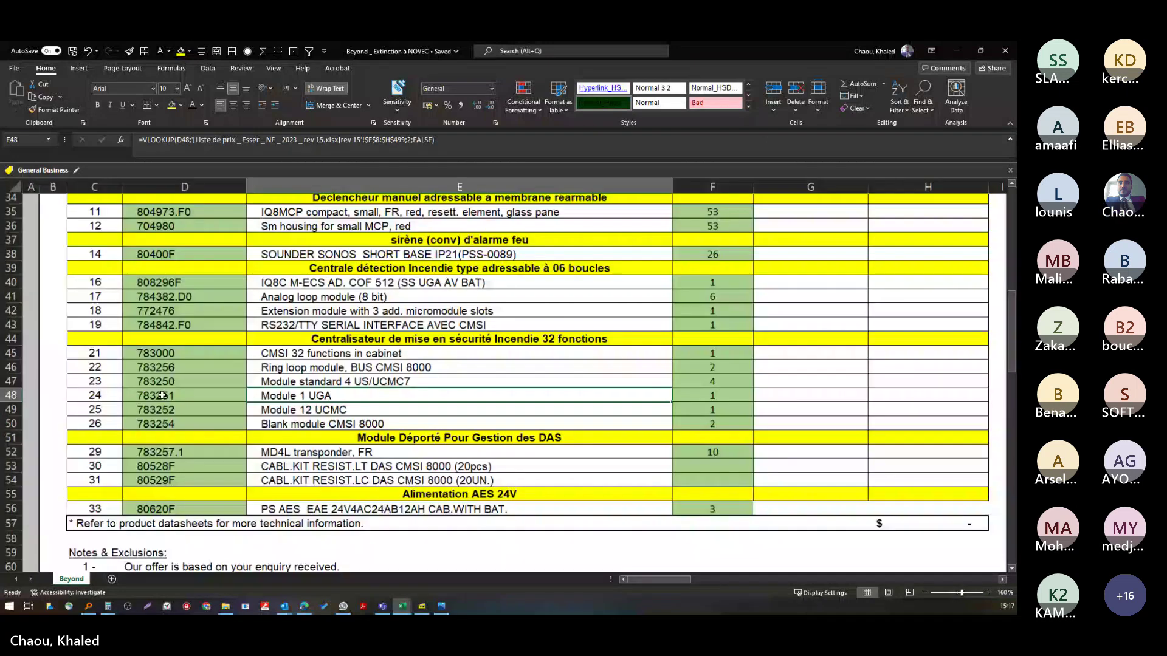
pyautogui.press('Down')
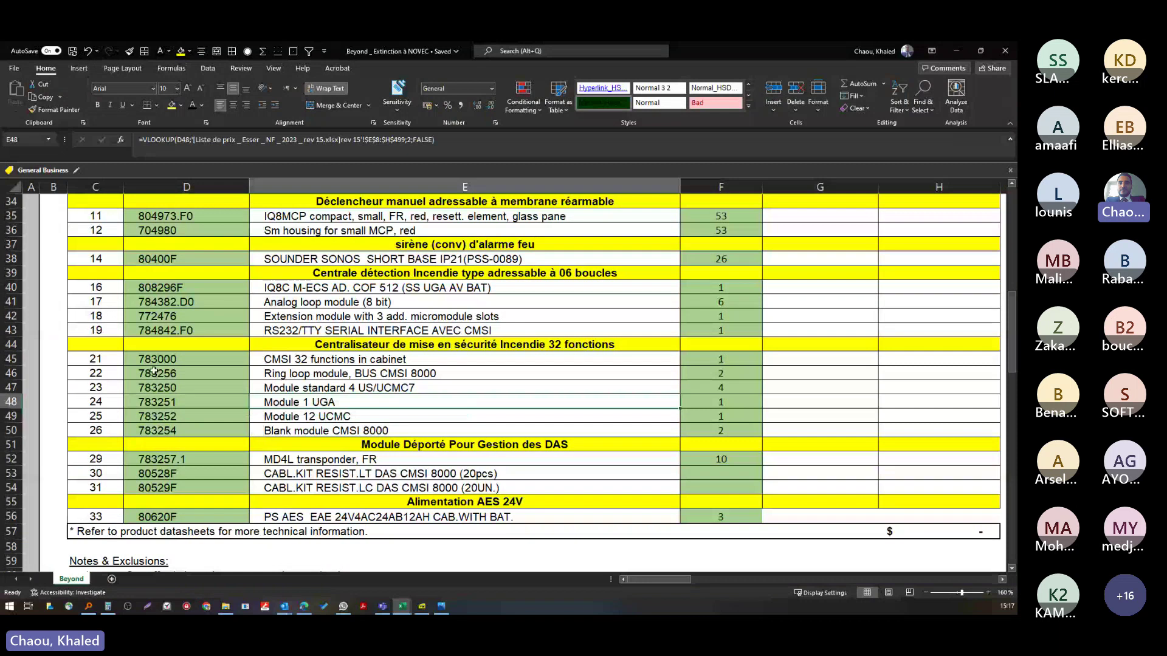
# - Calculate the resistor kit requirement for the MD4L transponders on the calculator: 10 × 4, multiplied by 6, divided by 20
pyautogui.press('Down')
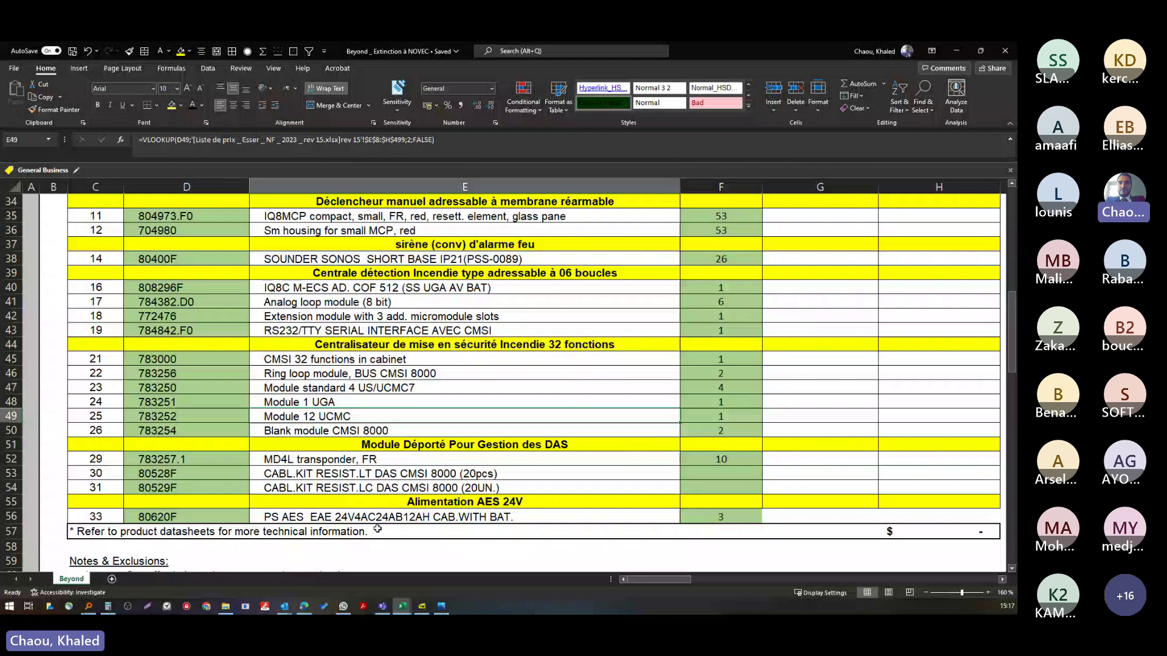
pyautogui.scroll(-1, 377, 528)
pyautogui.click(287, 431)
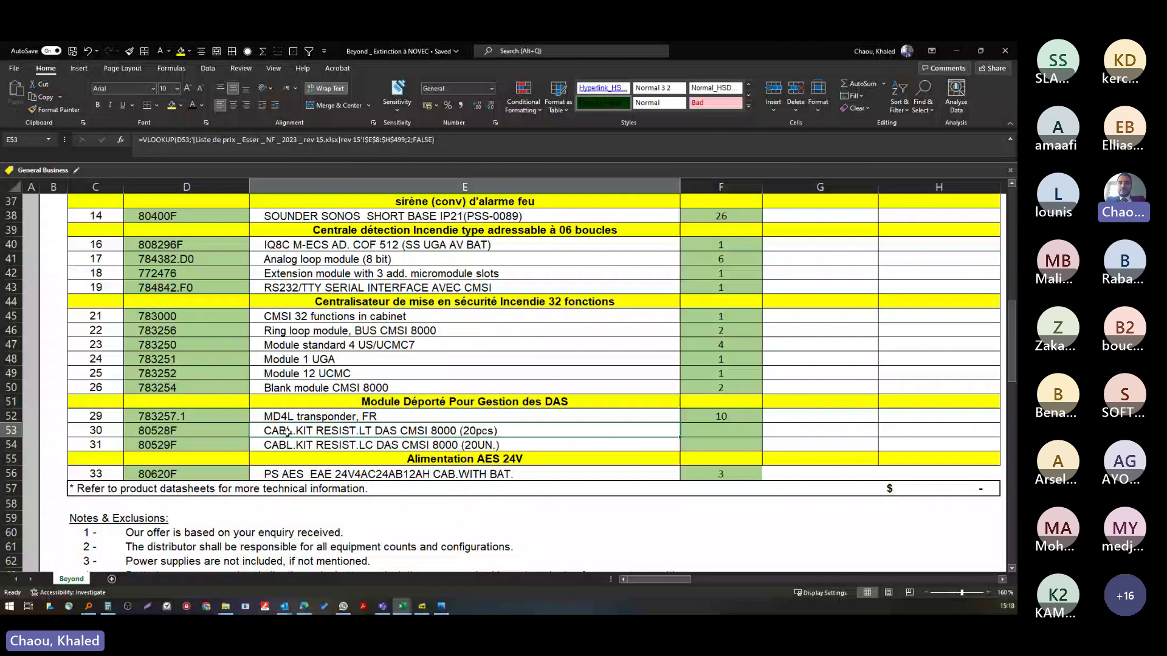
pyautogui.hotkey('alt', 'Tab')
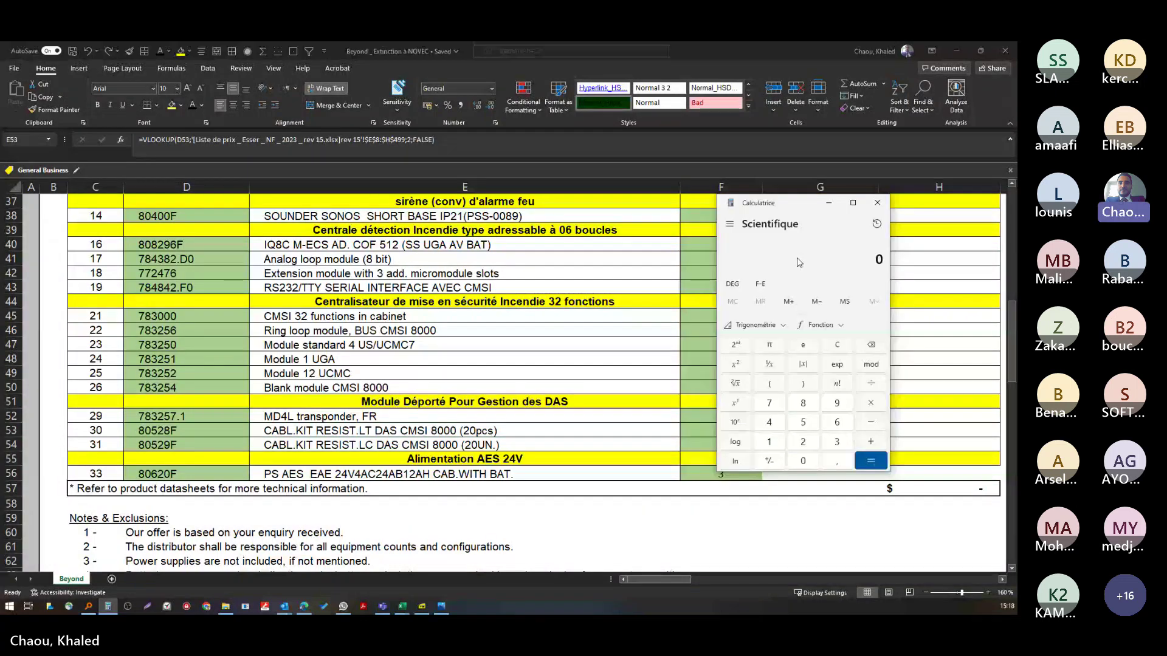
pyautogui.write('10*4')
pyautogui.press('Return')
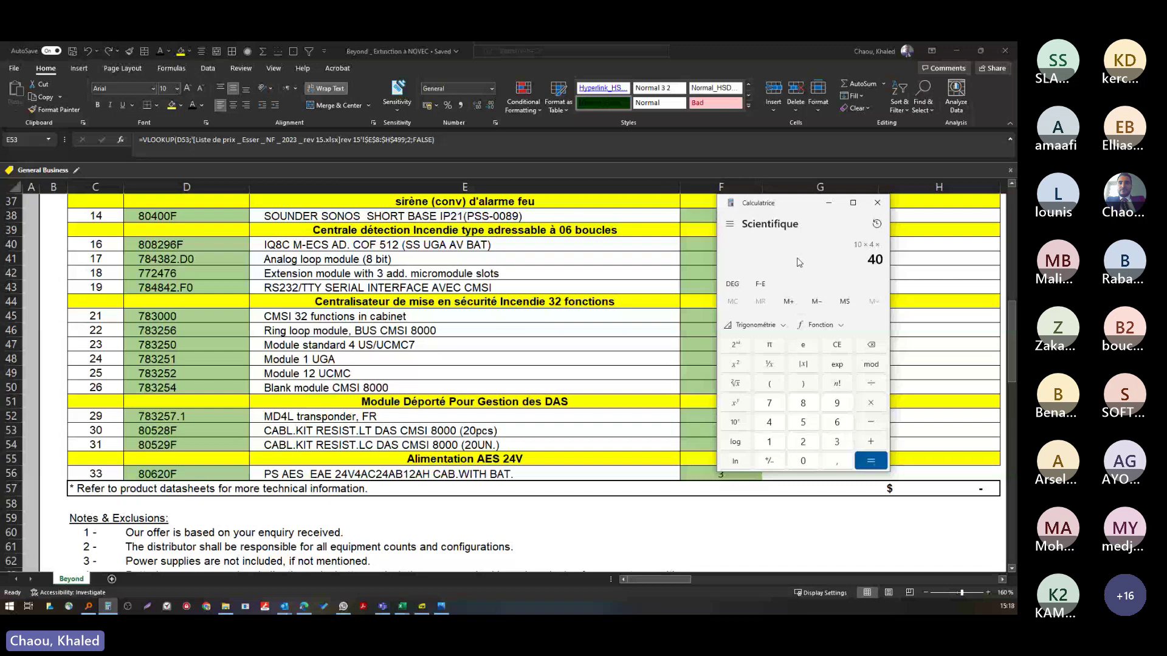
pyautogui.press('Return')
pyautogui.press('*')
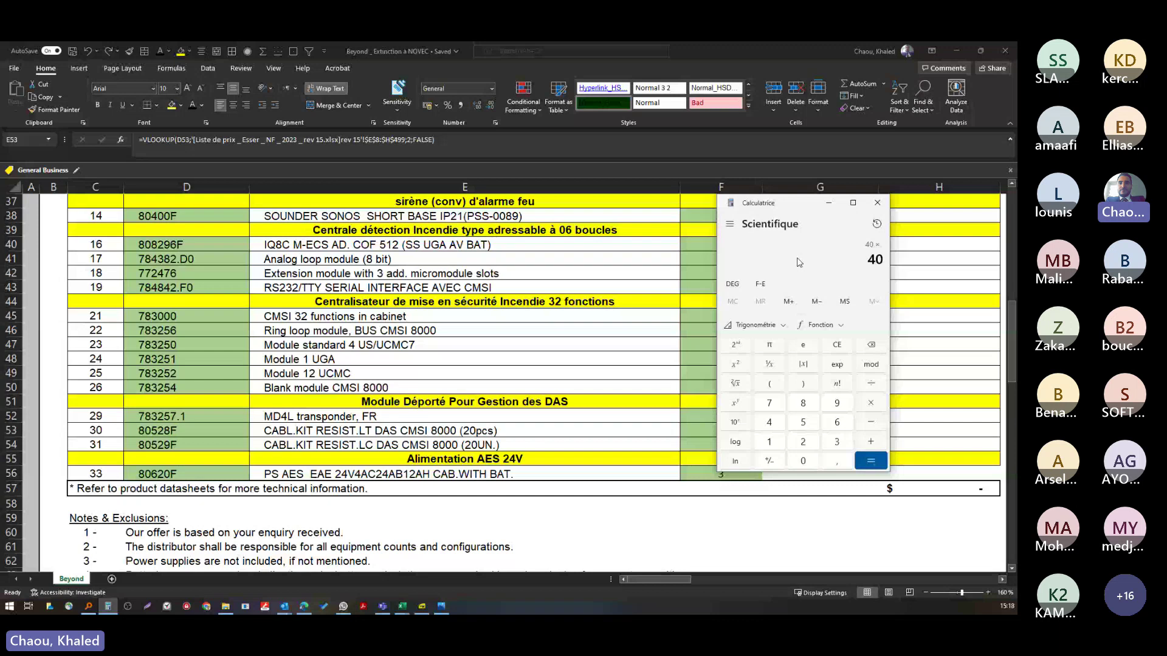
pyautogui.write('6')
pyautogui.press('Return')
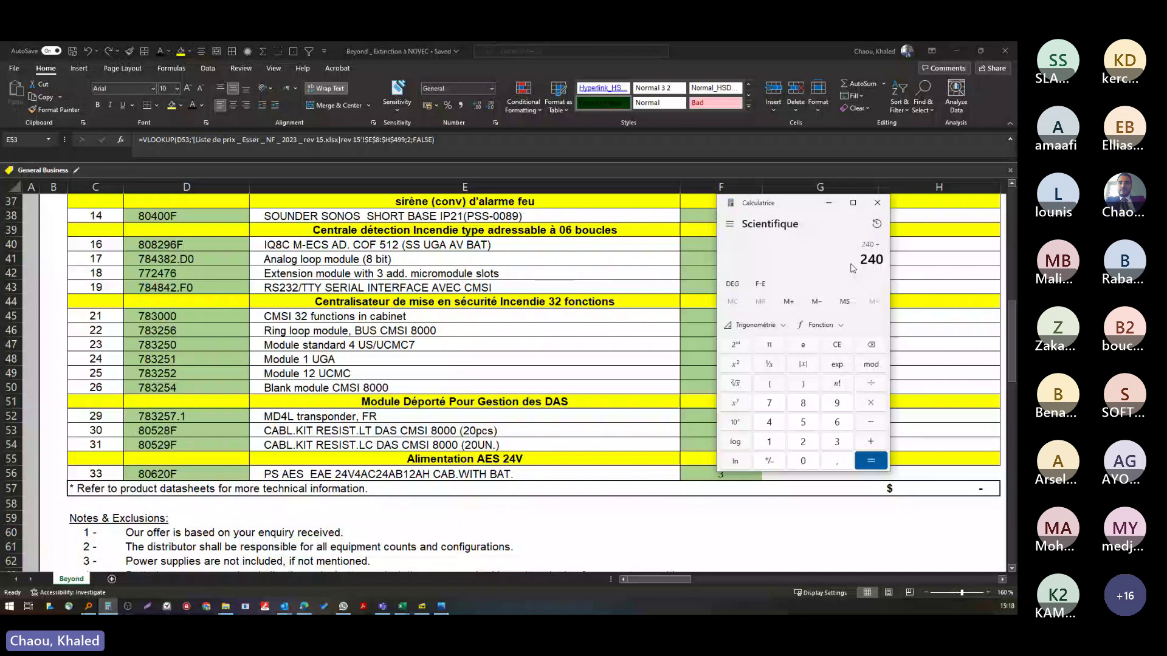
pyautogui.press('/')
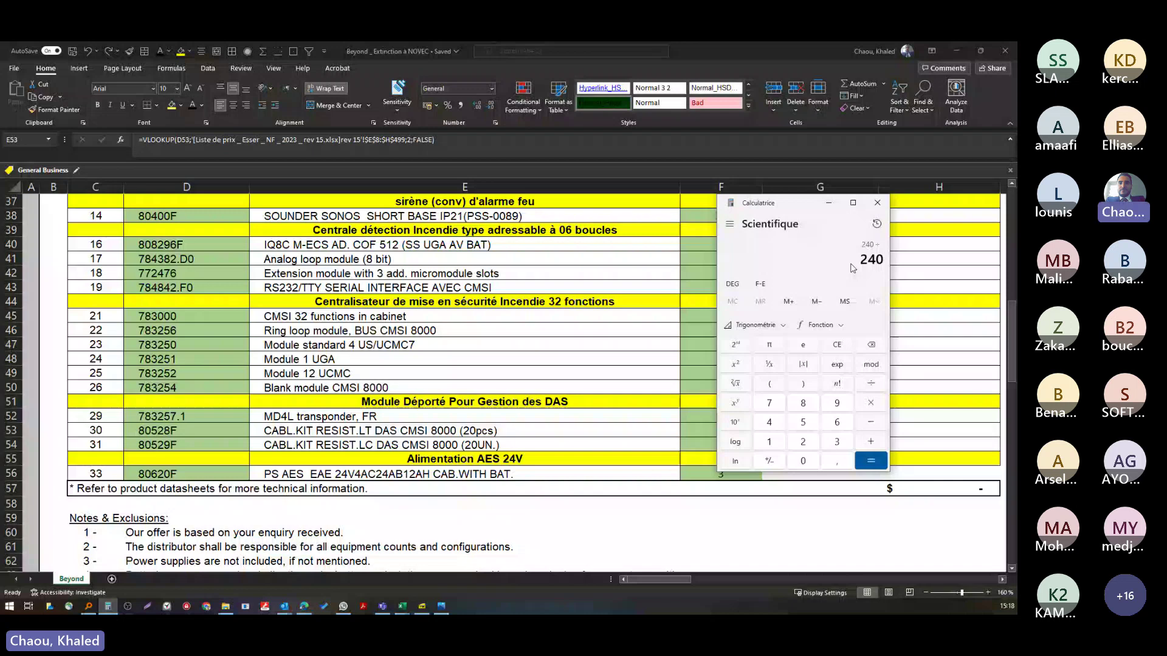
pyautogui.write('20')
pyautogui.press('Return')
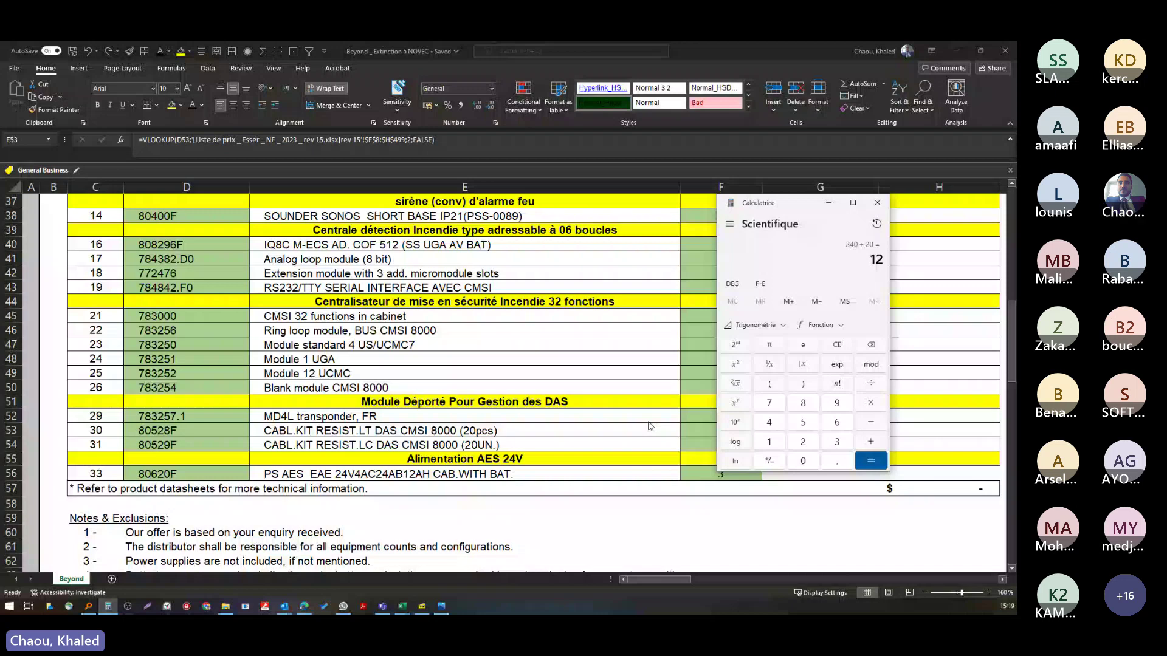
# - Set the quantities of cable resistor kits 80528F and 80529F in the quotation to 5 each
pyautogui.click(650, 426)
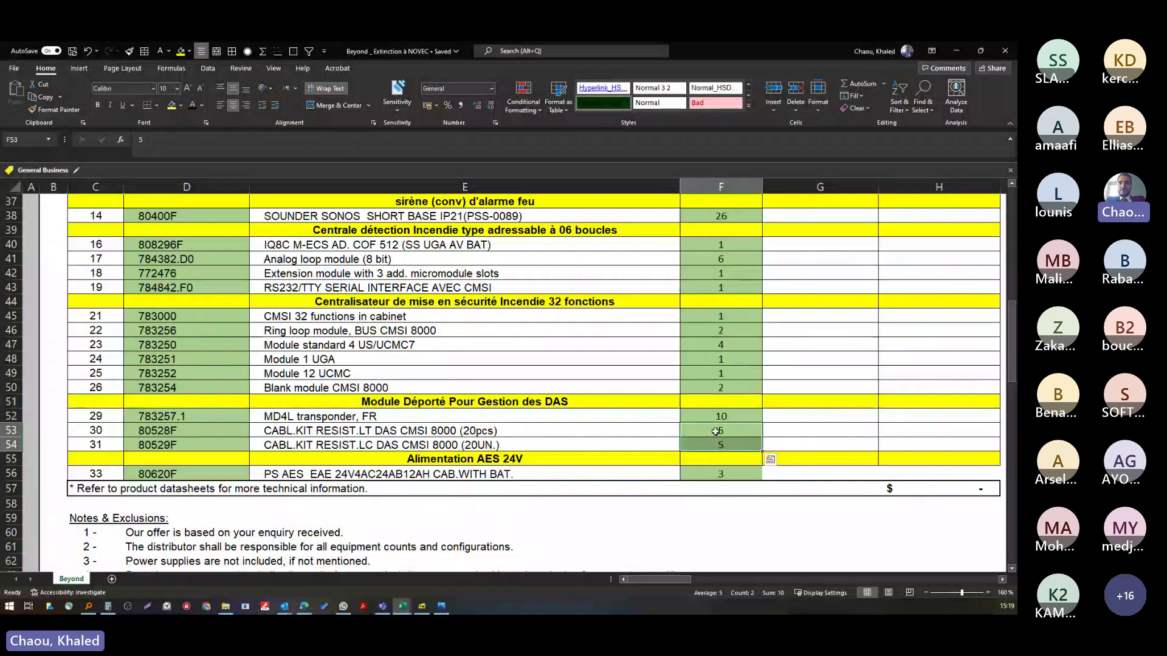
pyautogui.moveTo(721, 430); pyautogui.dragTo(720, 444)
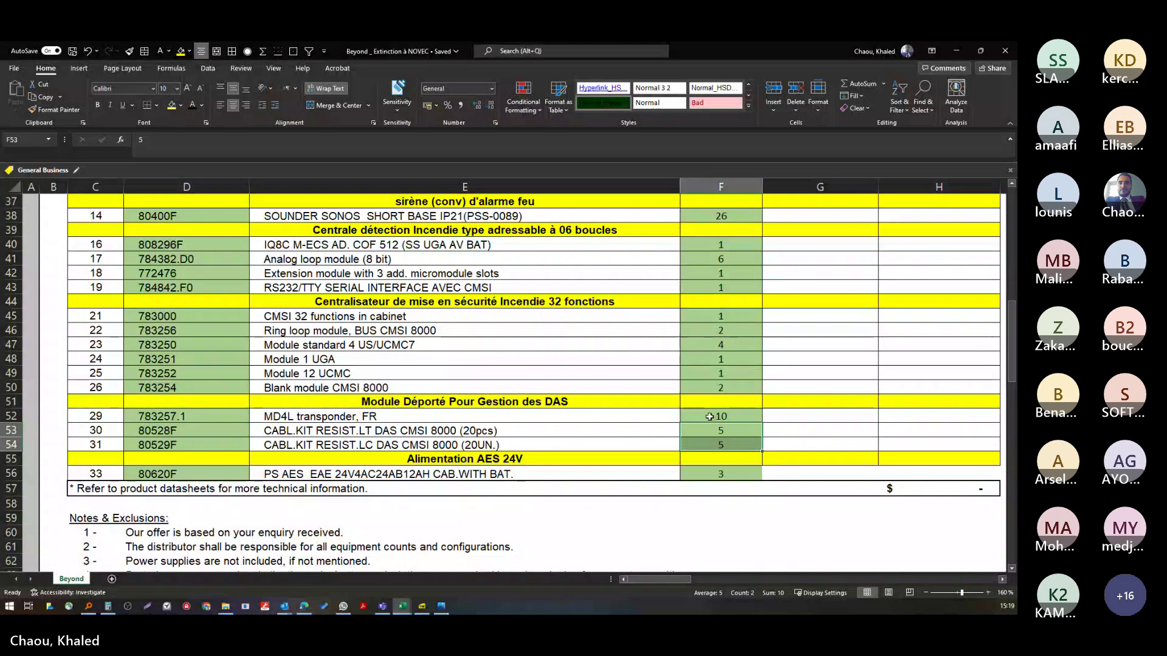
pyautogui.scroll(-1, 709, 416)
pyautogui.scroll(-1, 706, 416)
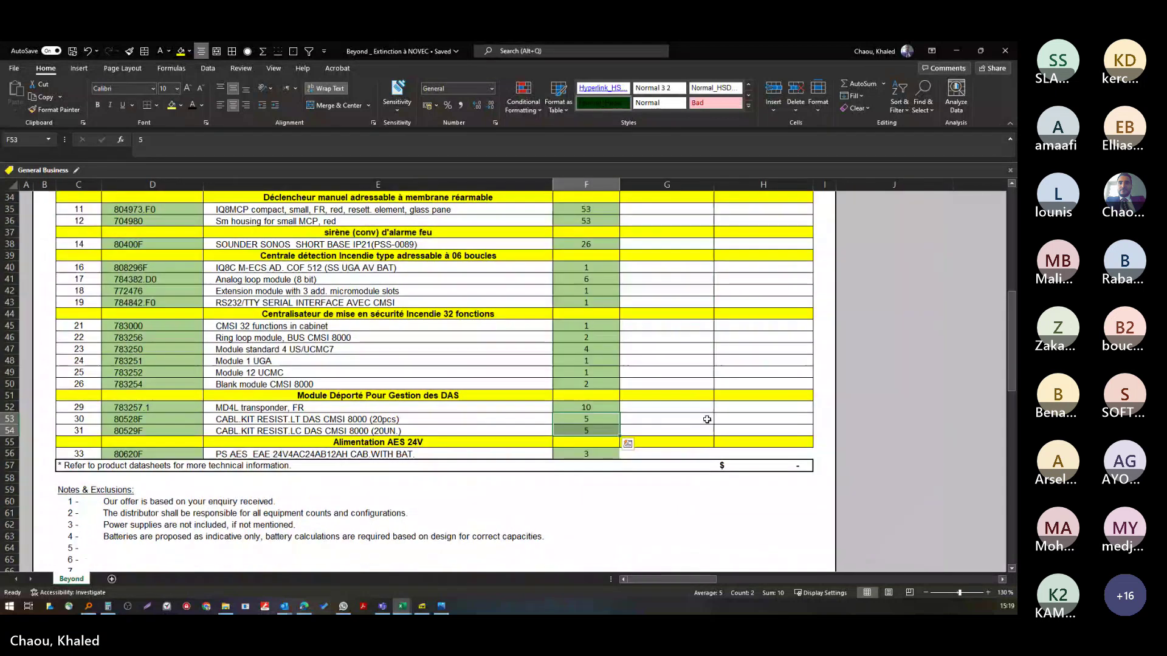
pyautogui.scroll(-1, 413, 471)
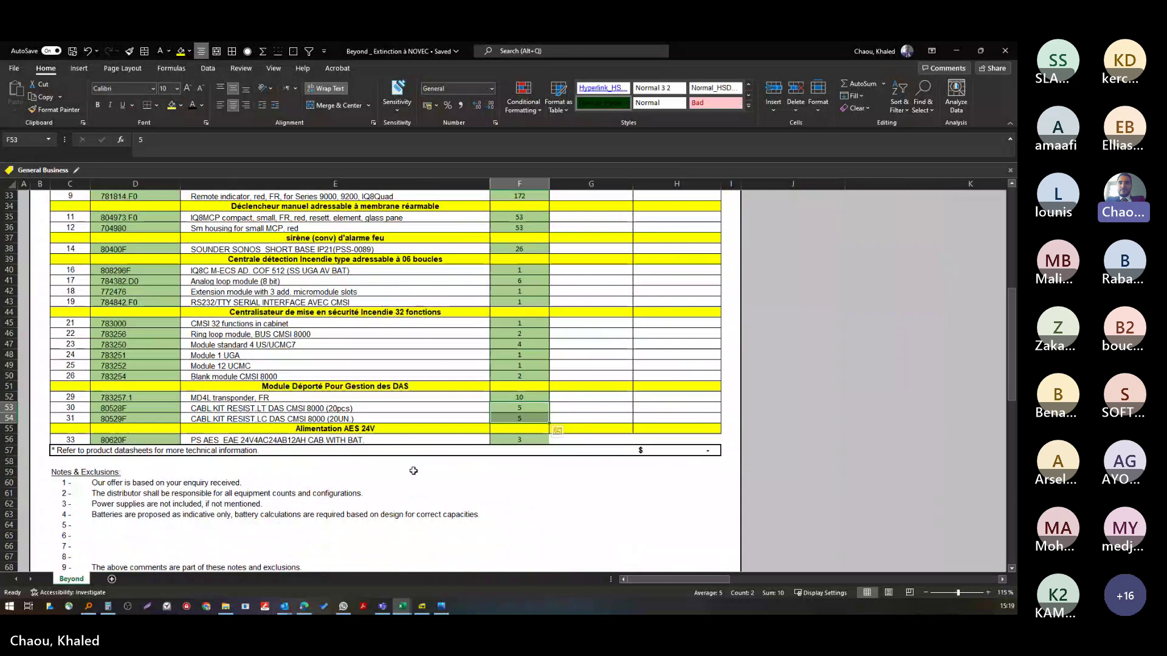
# - Rename the quotation sheet "rev 00" and open the Save As dialog for the workbook in the Offres folder
pyautogui.doubleClick(68, 578)
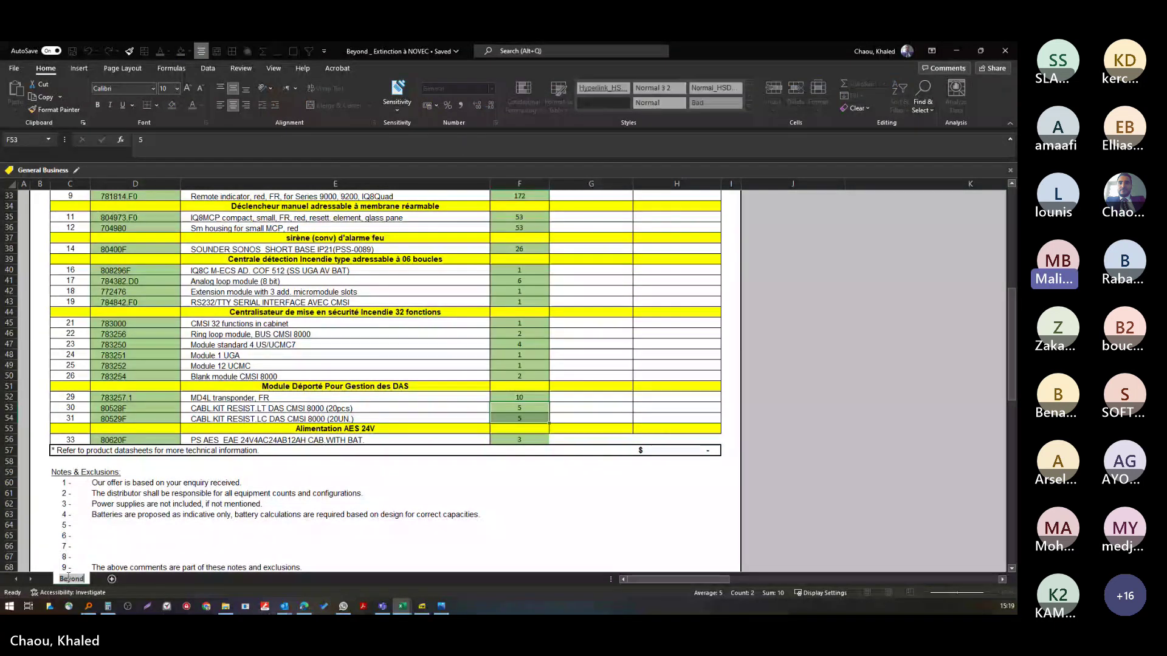
pyautogui.click(13, 68)
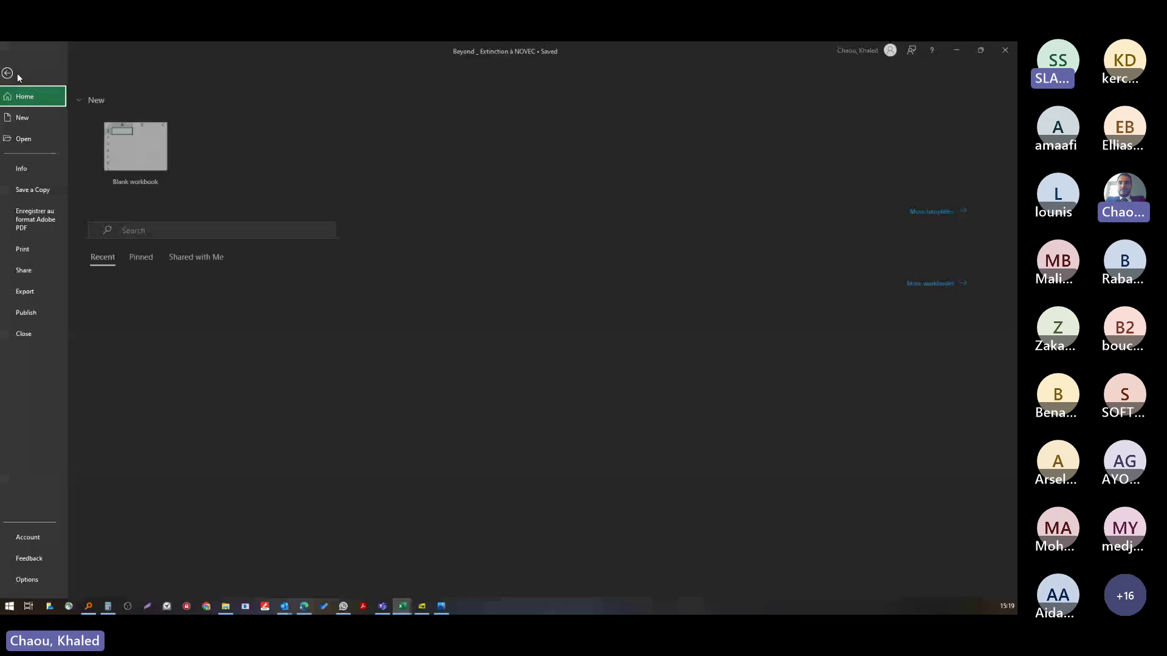
pyautogui.click(39, 189)
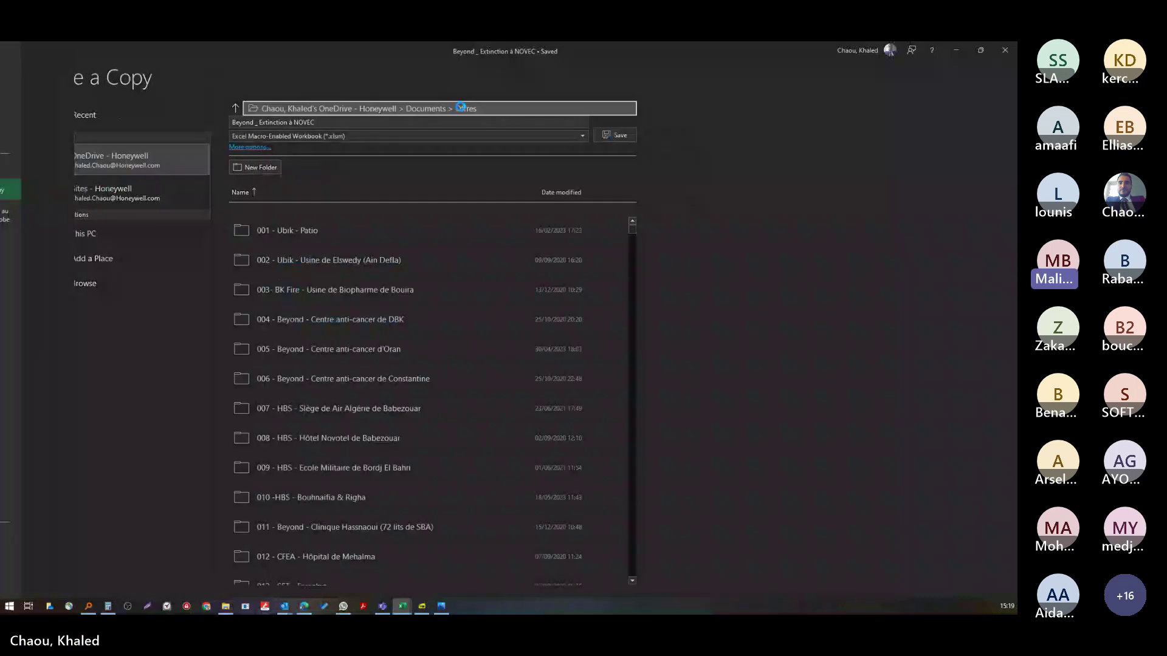
pyautogui.press('Escape')
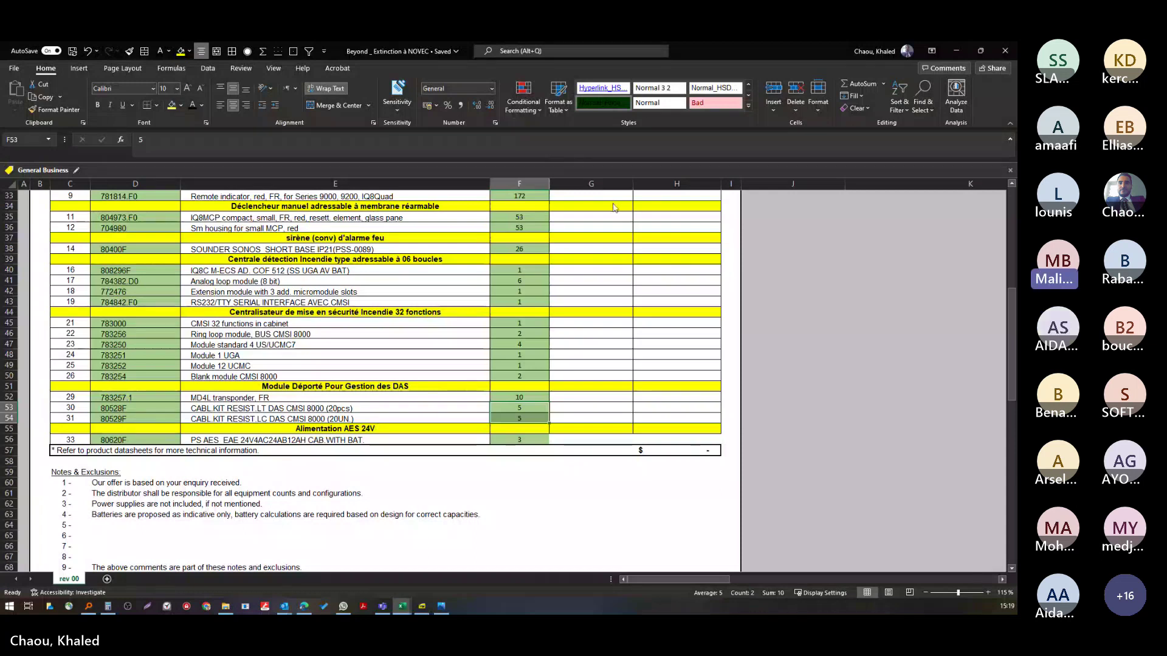
pyautogui.hotkey('ctrl', 's')
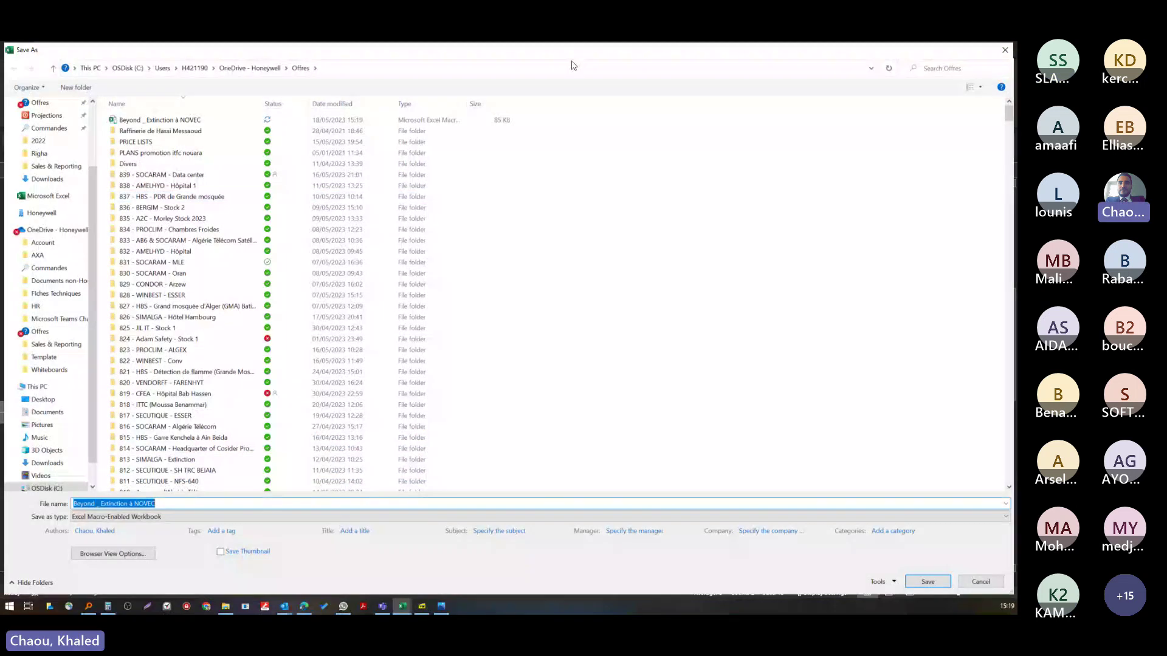
pyautogui.doubleClick(589, 57)
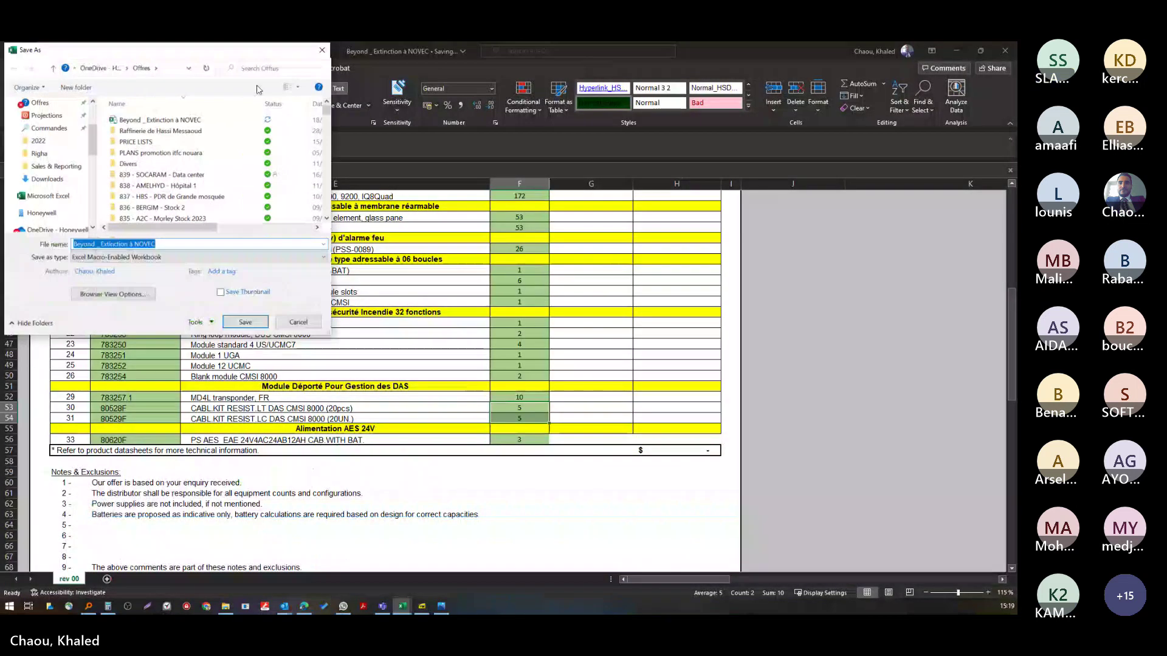
pyautogui.moveTo(220, 101); pyautogui.dragTo(0, 101)
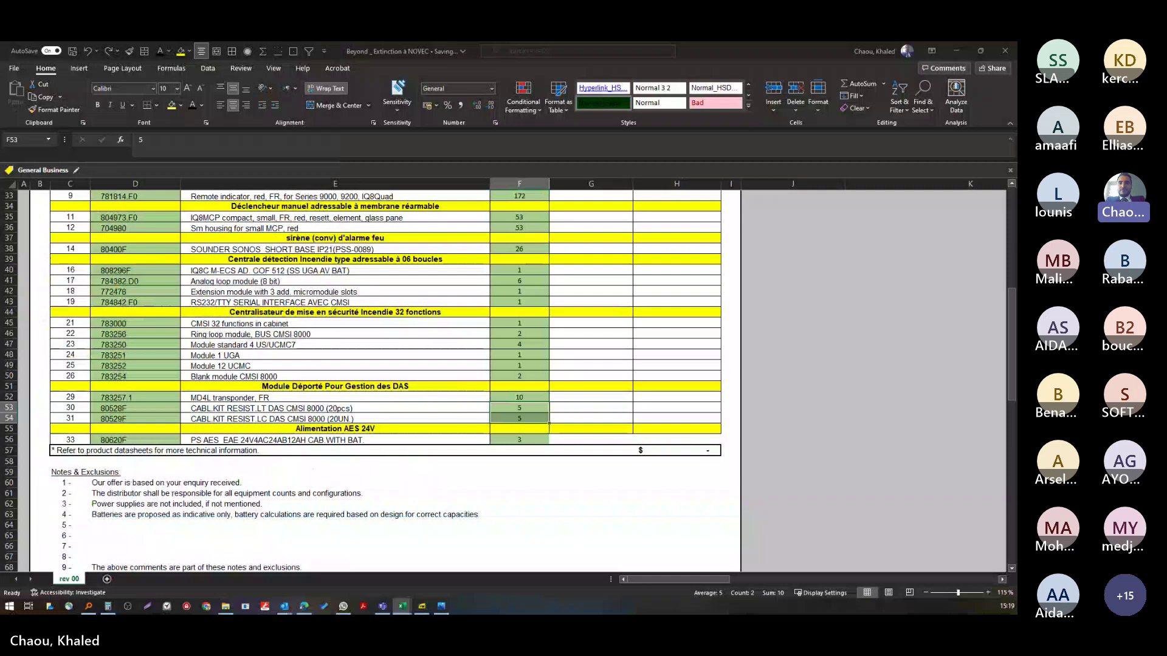
pyautogui.hotkey('alt', 'h')
pyautogui.press('o')
pyautogui.press('m')
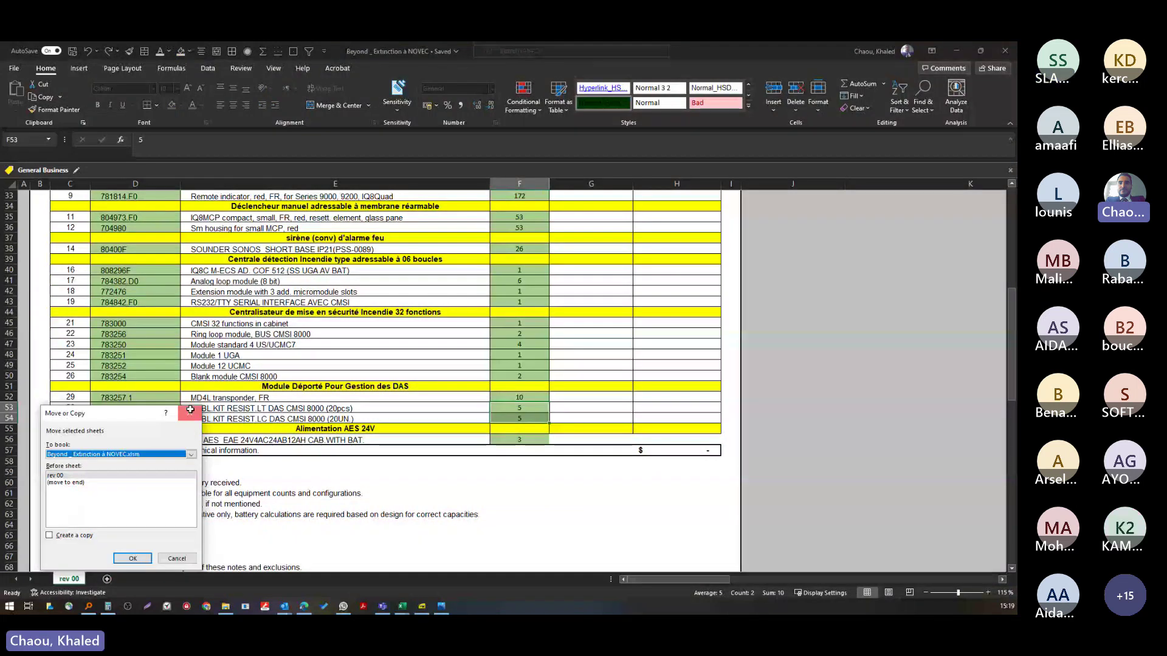
pyautogui.click(190, 411)
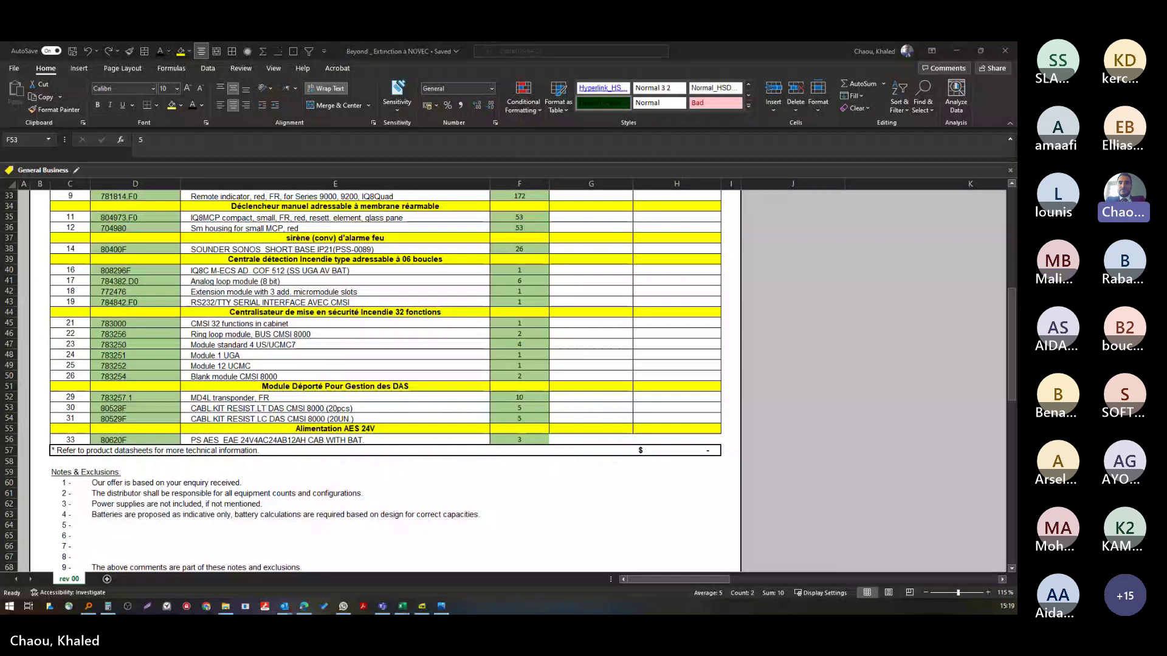
# - Switch to the Esser price list and examine the auxiliary AES power supplies from 80620F to 80732F
pyautogui.hotkey('alt', 'Tab')
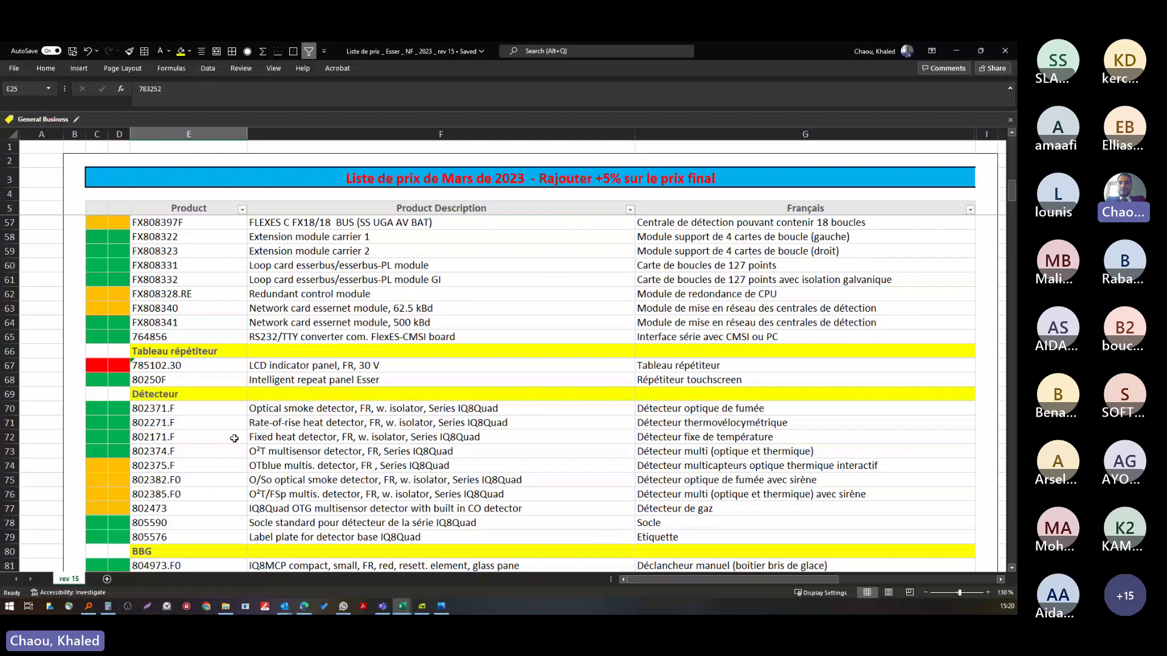
pyautogui.scroll(-19, 234, 438)
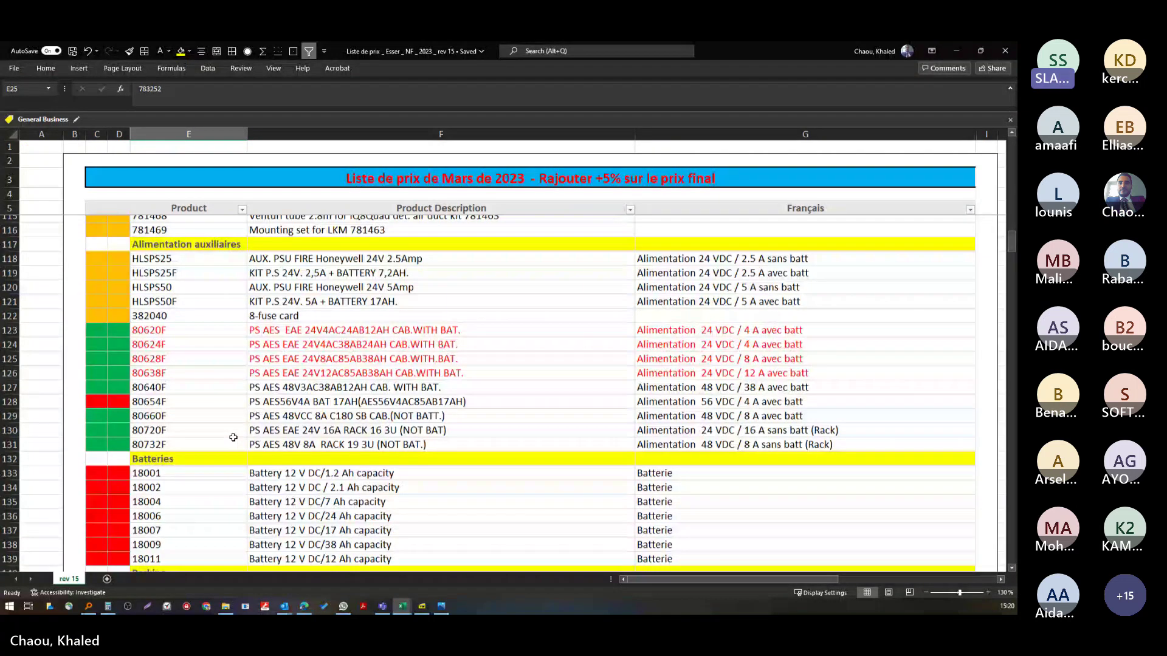
pyautogui.scroll(19, 232, 438)
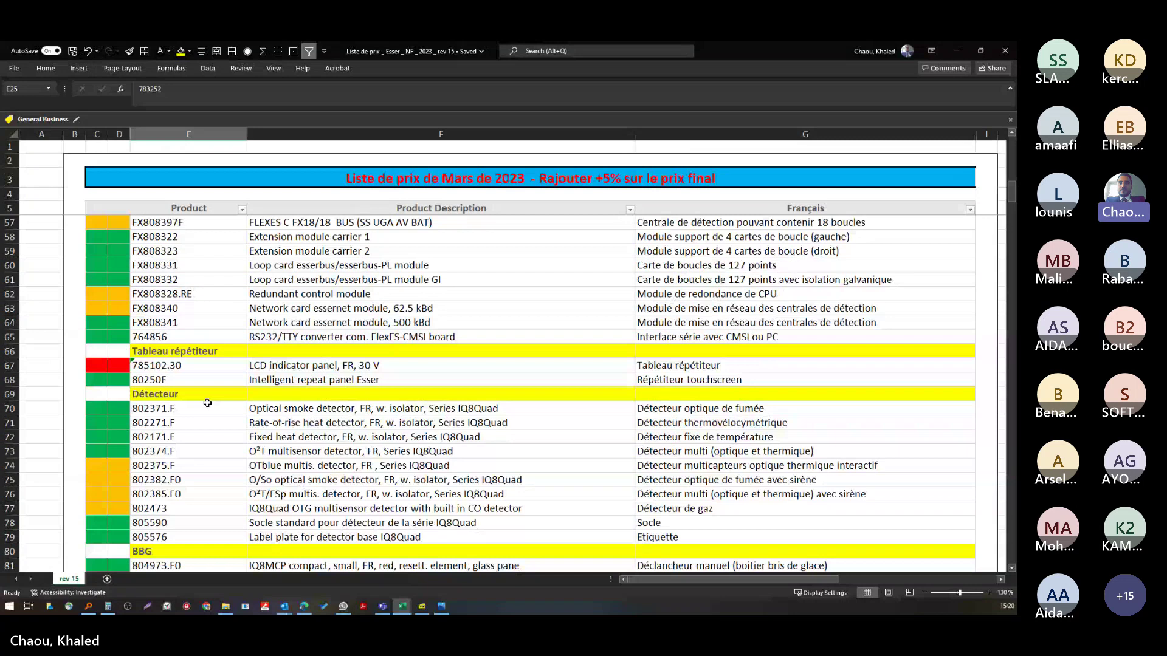
pyautogui.scroll(-5, 207, 403)
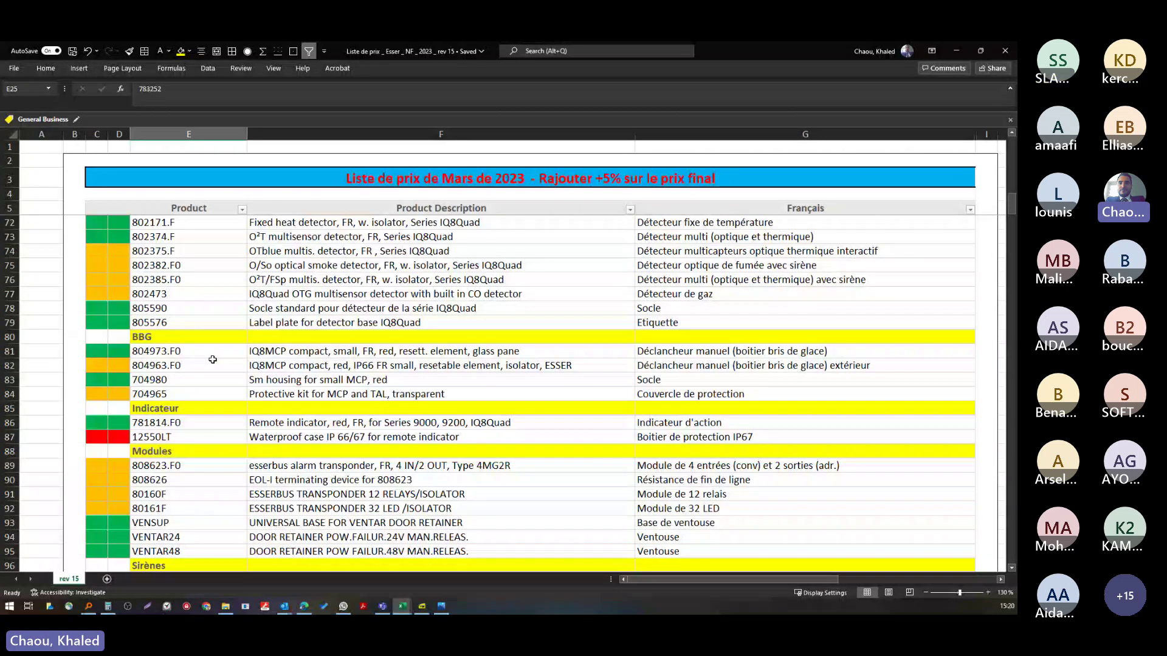
pyautogui.scroll(-14, 213, 359)
pyautogui.click(212, 356)
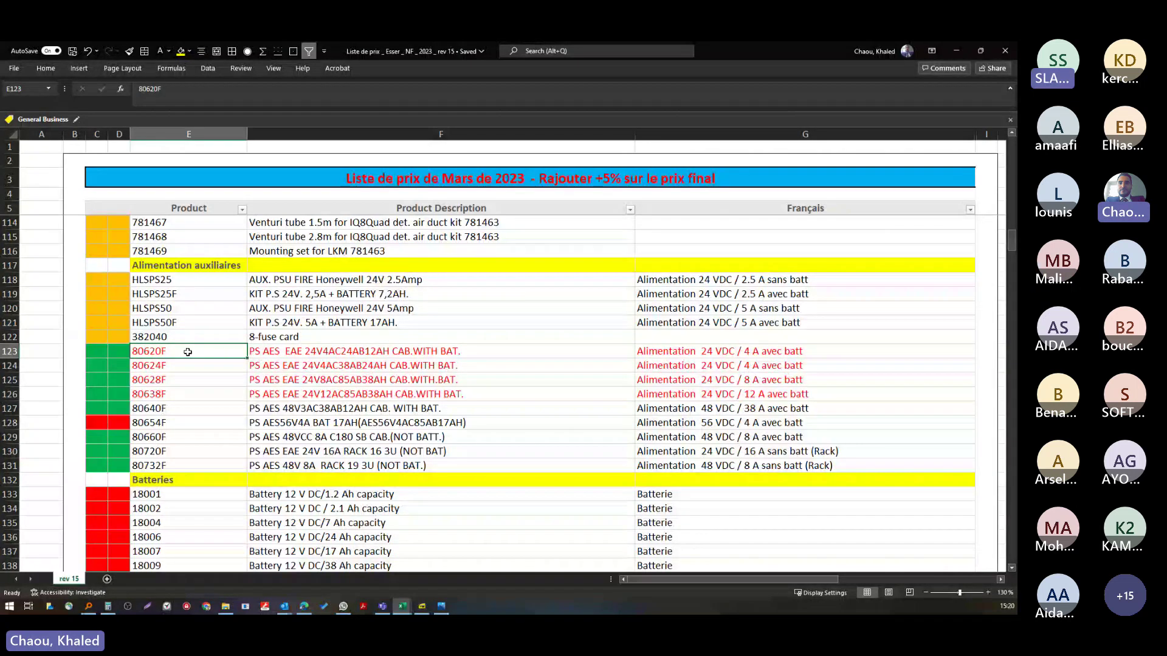
pyautogui.moveTo(188, 409); pyautogui.dragTo(839, 465)
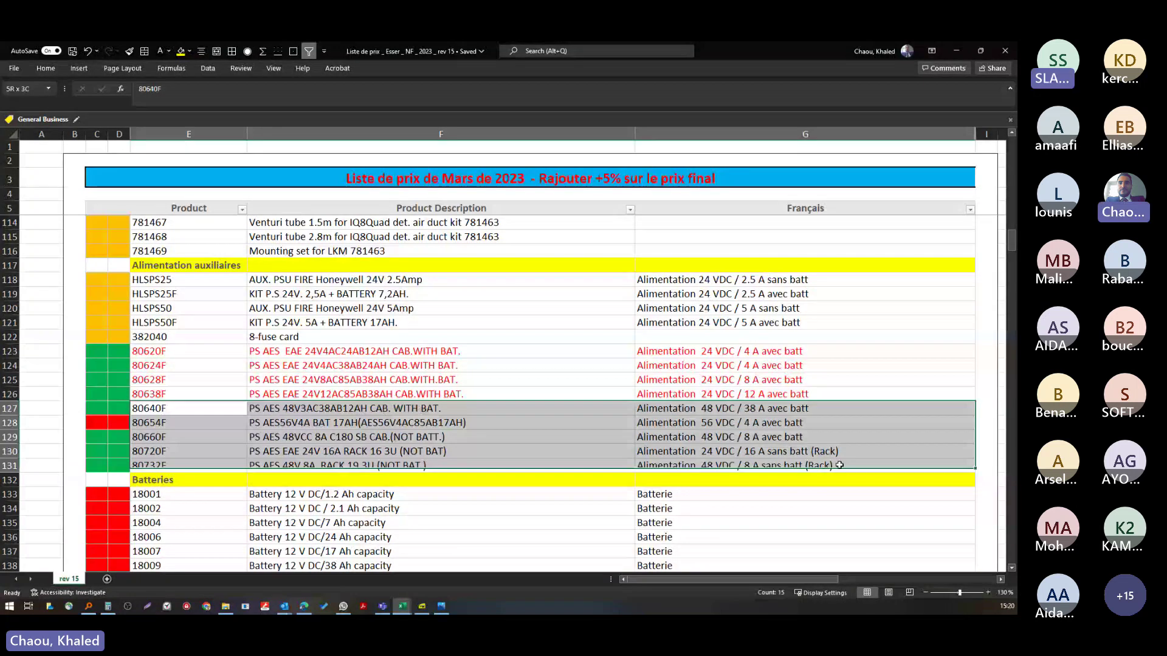
pyautogui.moveTo(839, 464); pyautogui.dragTo(839, 465)
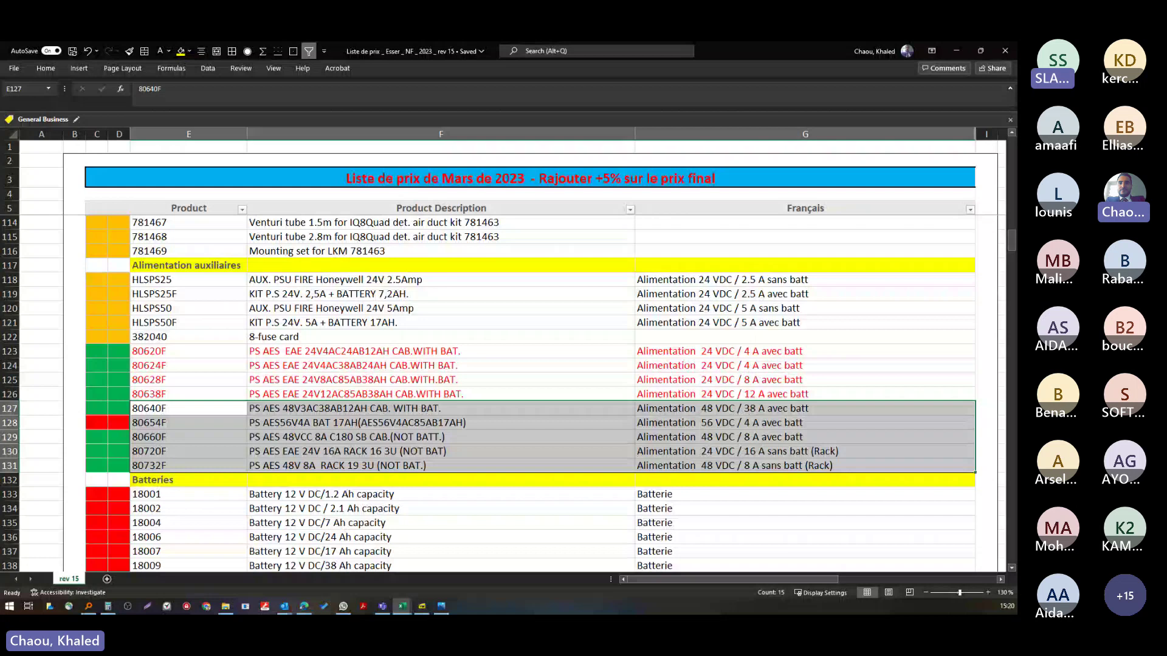
# - Check the AES 24V item in Book1 and copy the description of power supply 80628F from the price list
pyautogui.hotkey('alt', 'Tab')
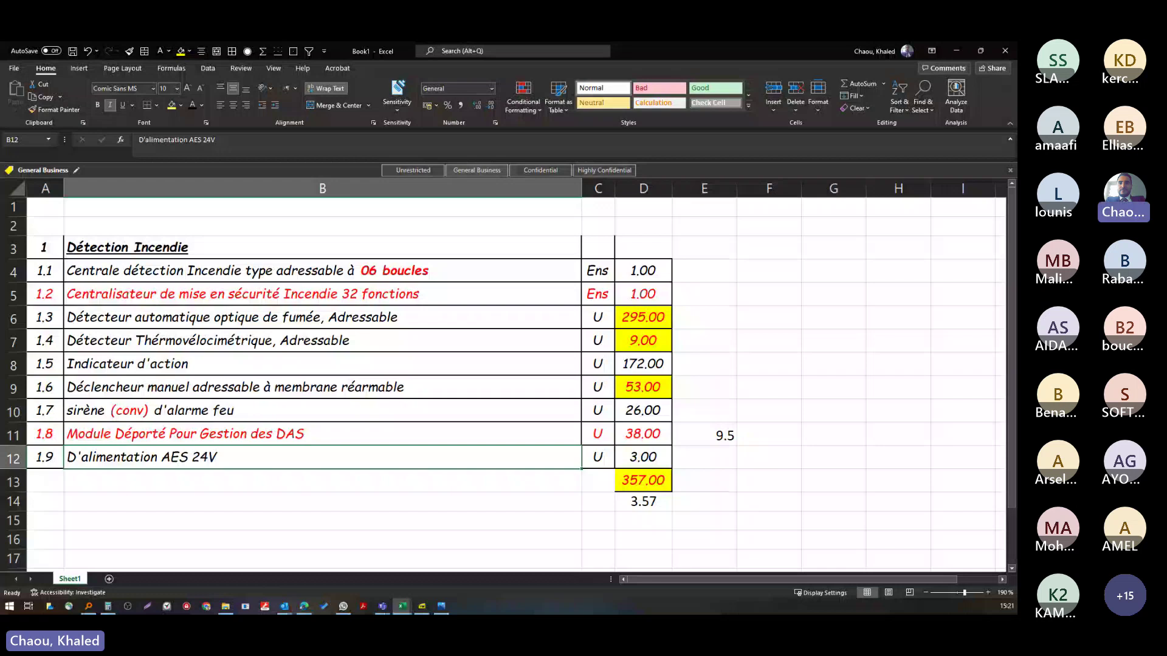
pyautogui.hotkey('alt', 'Tab')
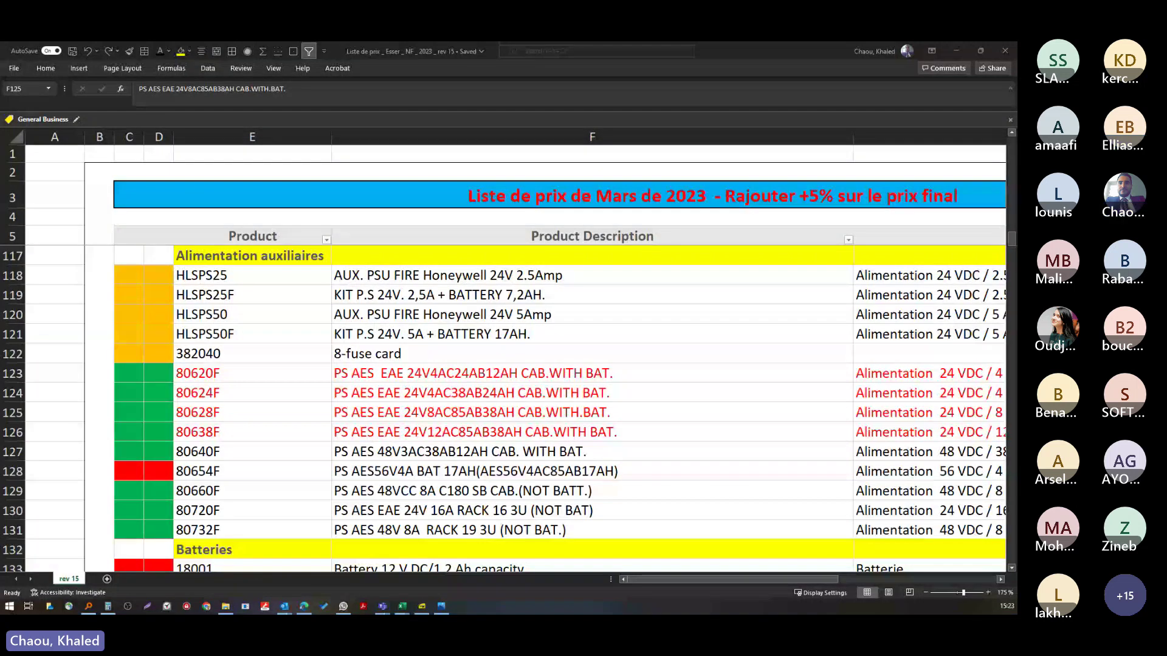
pyautogui.hotkey('ctrl', 'c')
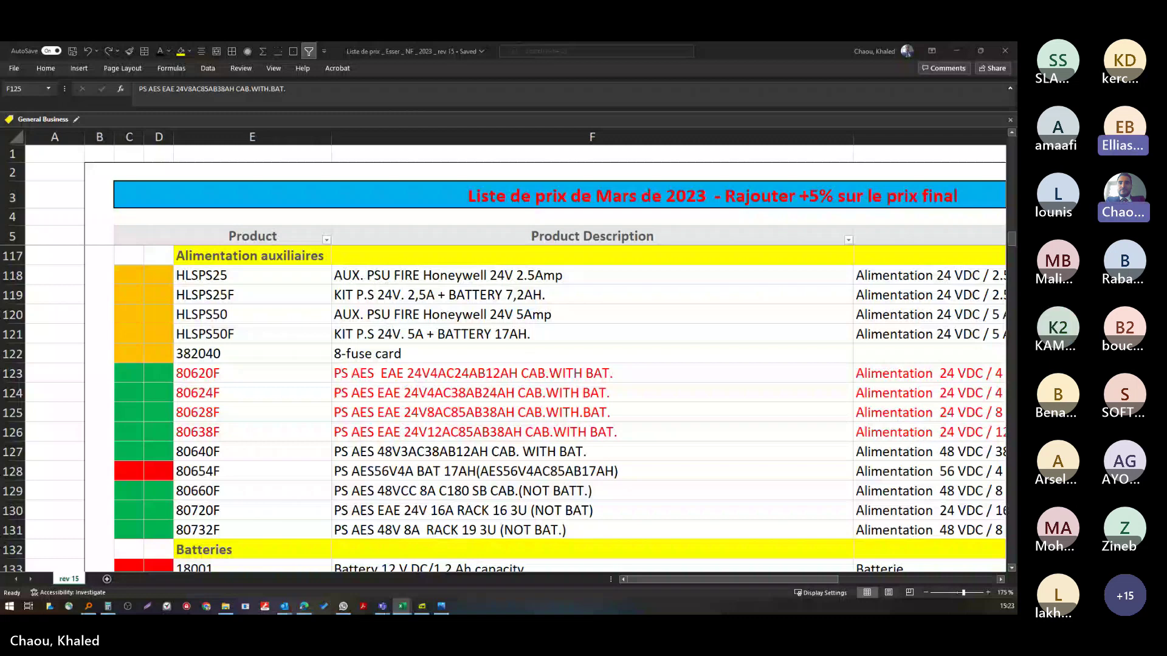
# - Examine the external AES and MD4L wiring in the Syn_Esser_IQ8 + CMSI PDF, and return to the device total in Book1
pyautogui.hotkey('alt', 'Tab')
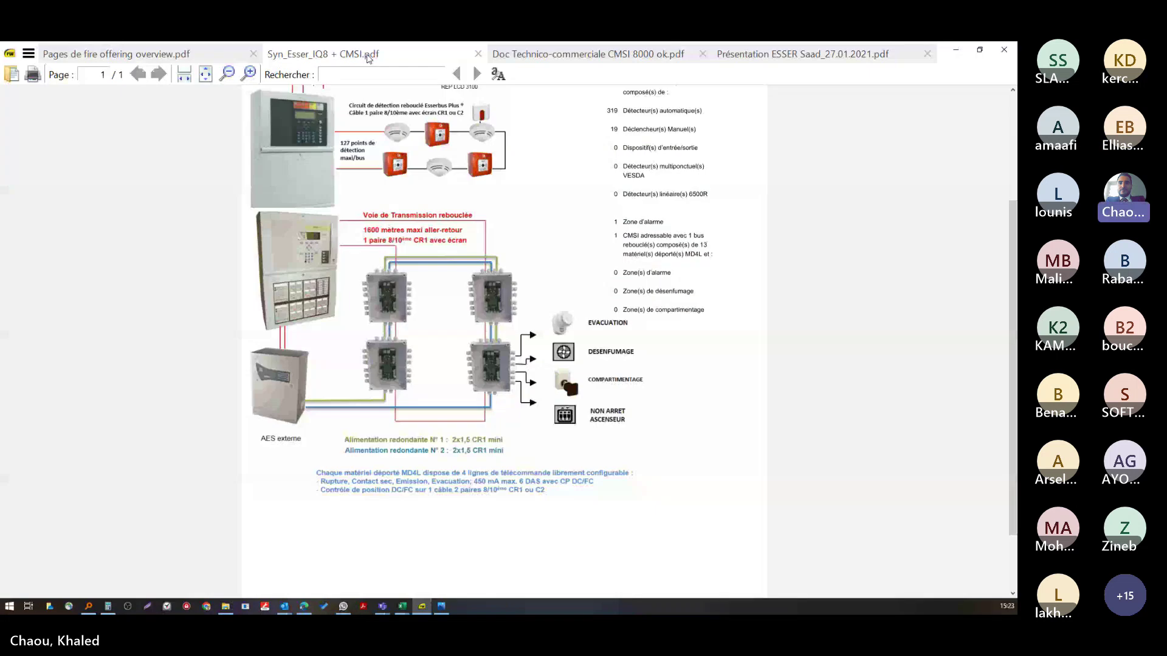
pyautogui.hotkey('ctrl', '2')
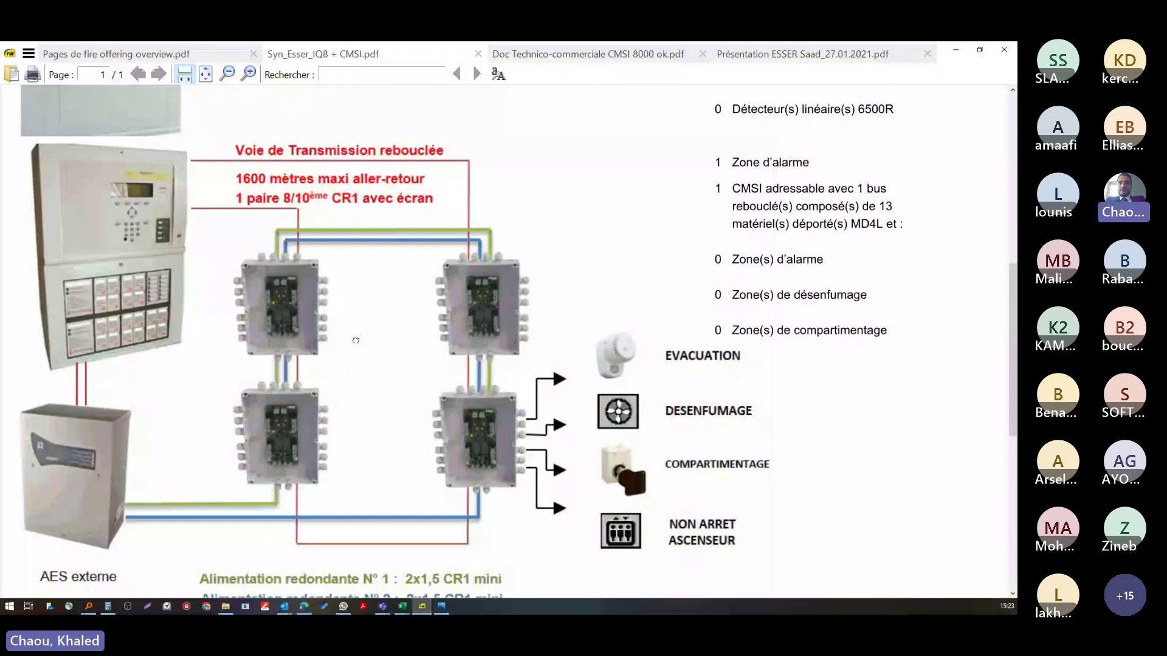
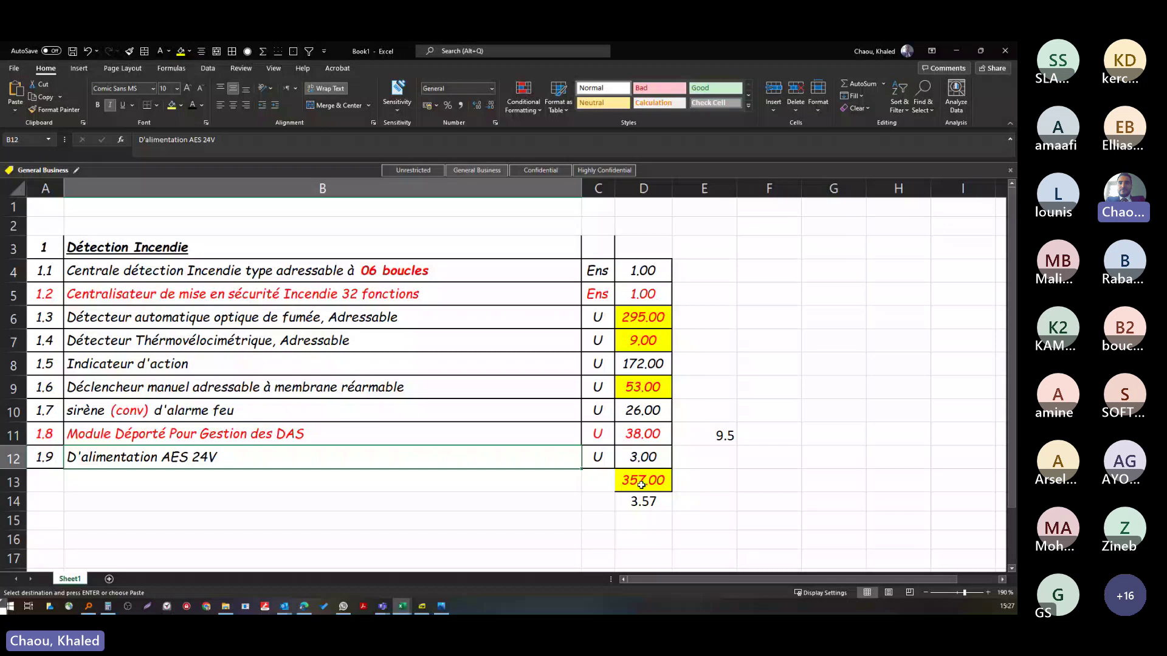
pyautogui.click(641, 485)
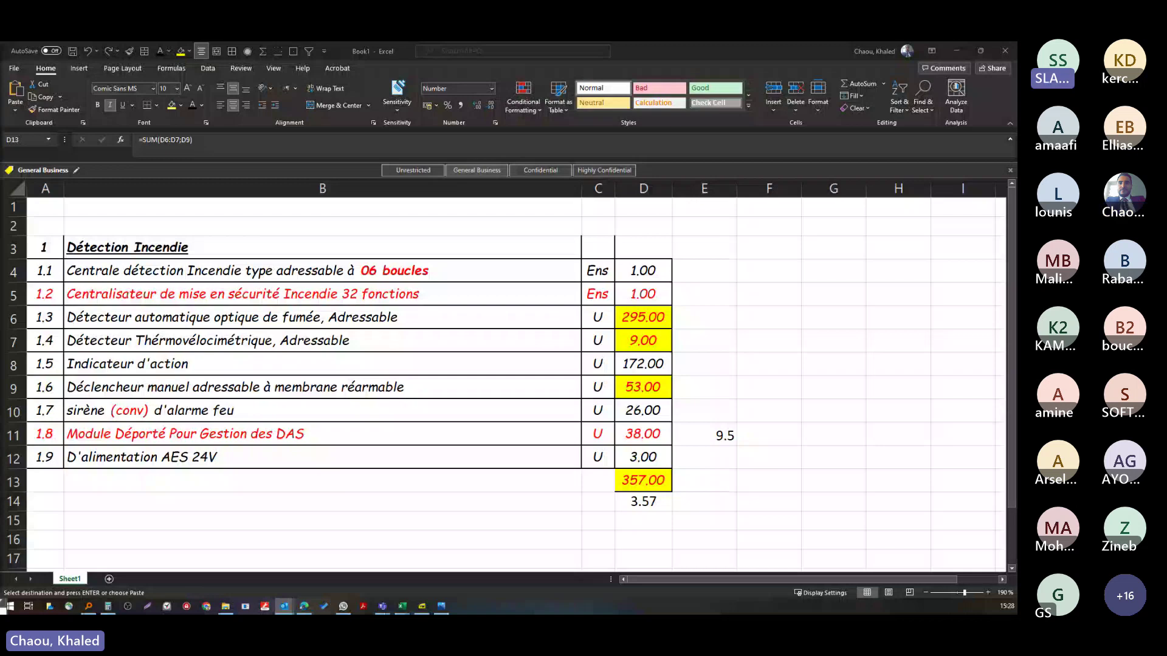
# - Close the Book1 workbook without saving its changes
pyautogui.hotkey('alt', 'Tab')
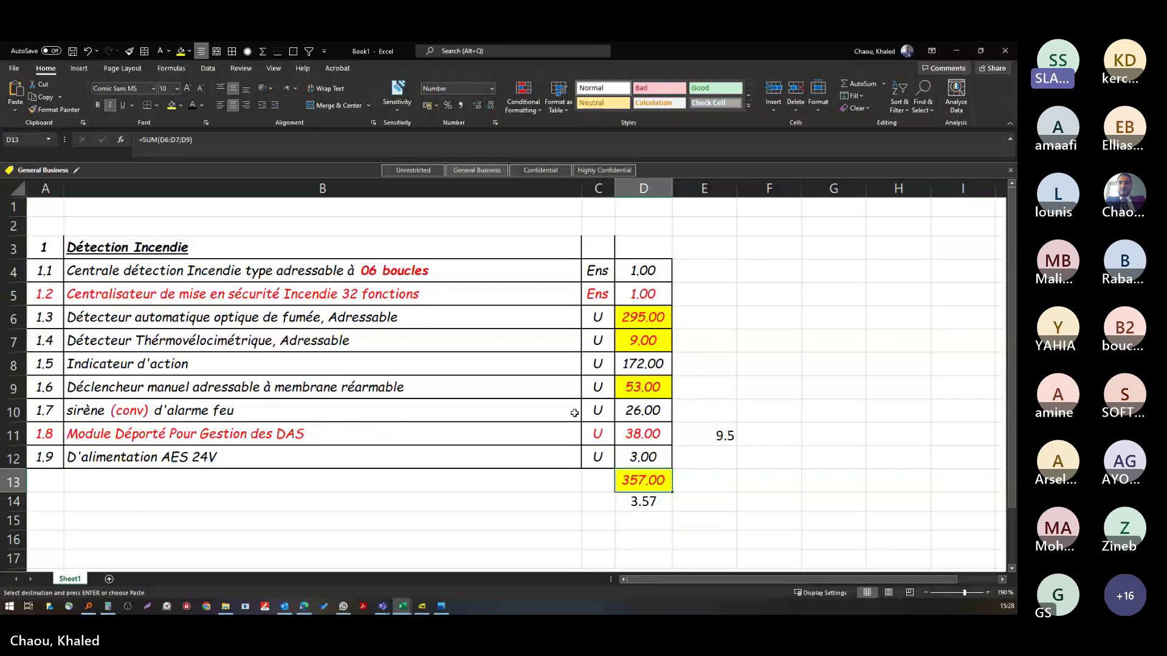
pyautogui.hotkey('alt', 'F4')
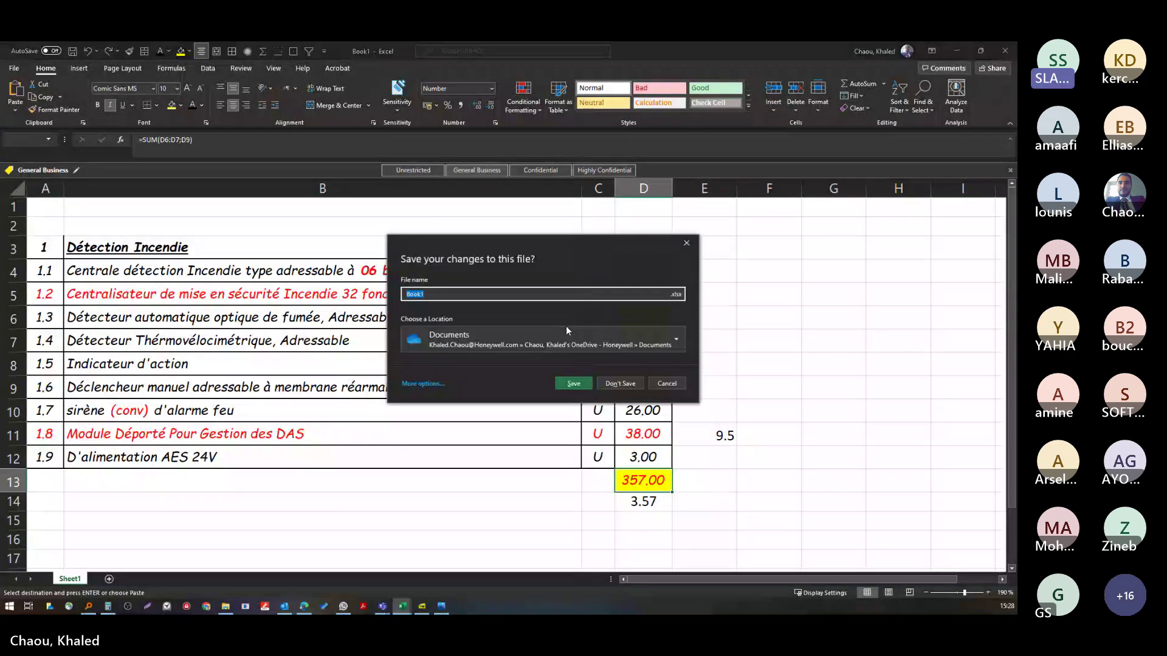
pyautogui.click(608, 383)
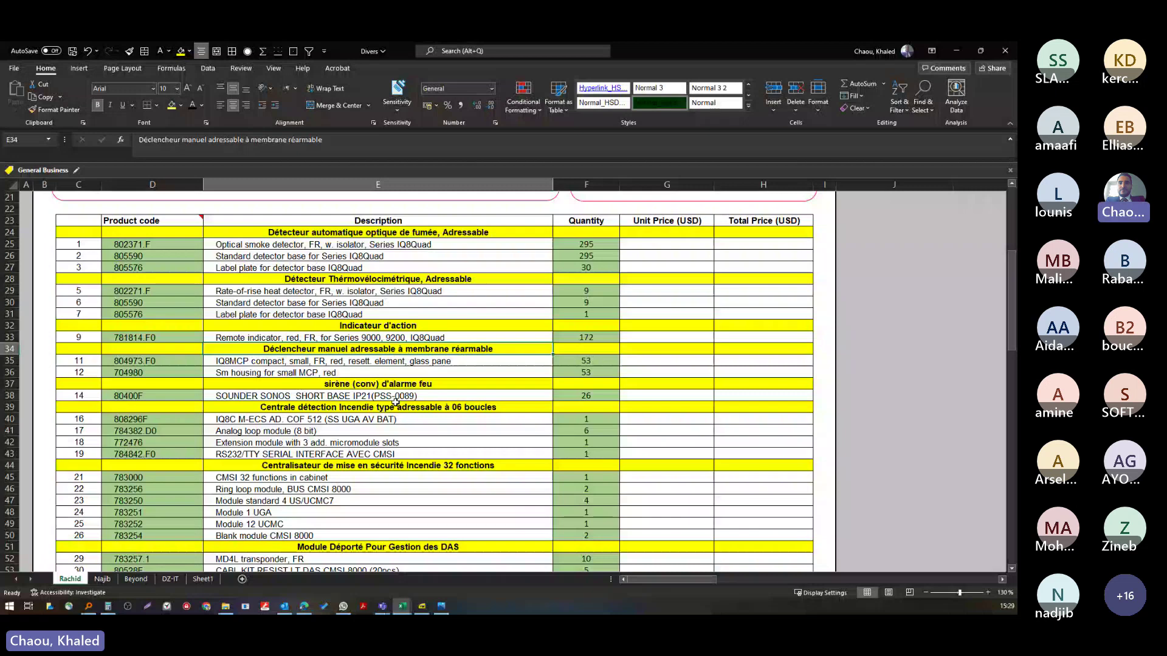
# - Switch to the browser, open the e-cctp.esser-ackermannclino.fr login page and sign in with the prefilled account and the remember-me option
pyautogui.hotkey('alt', 'Tab')
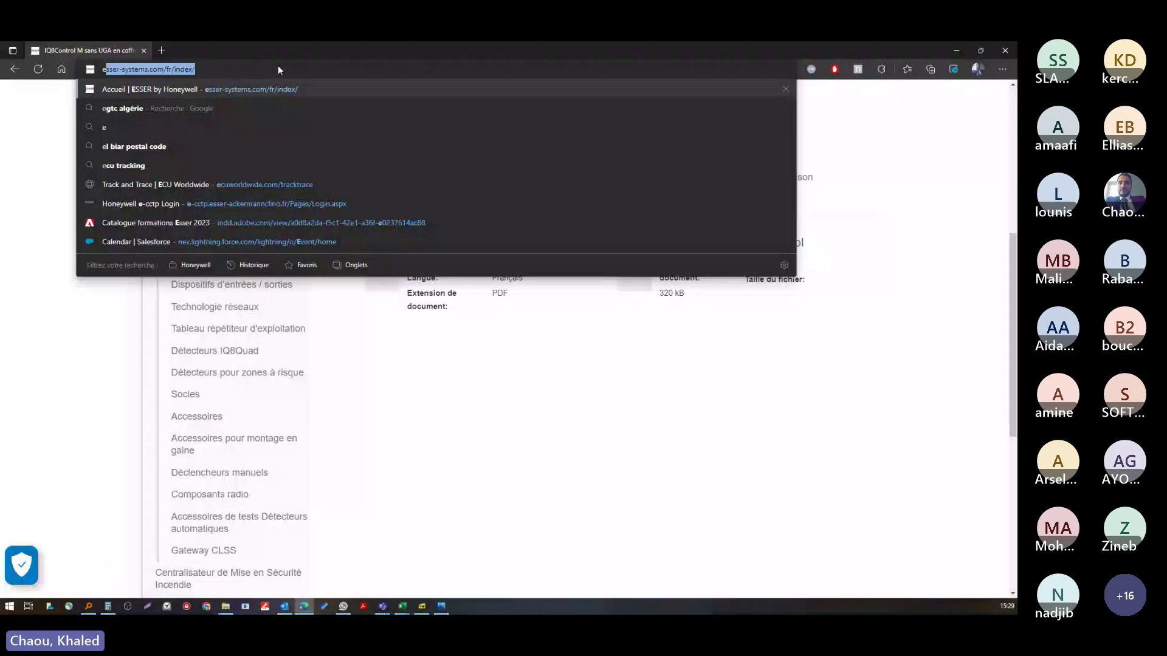
pyautogui.write('-cctp.')
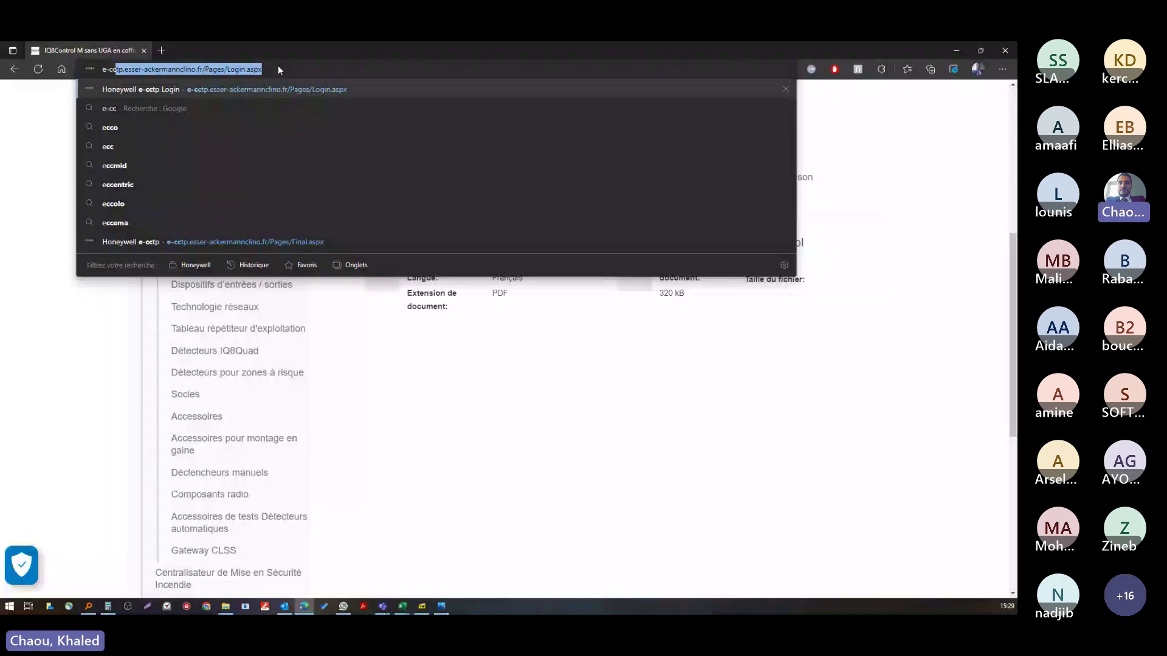
pyautogui.press('Return')
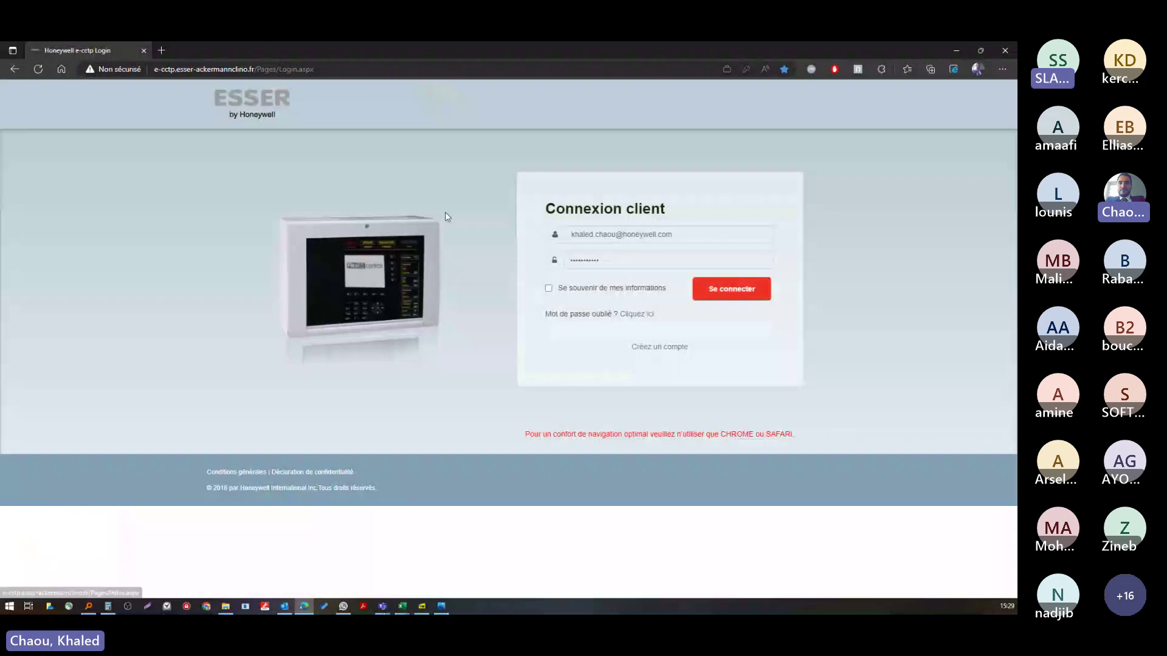
pyautogui.click(550, 289)
pyautogui.press('Return')
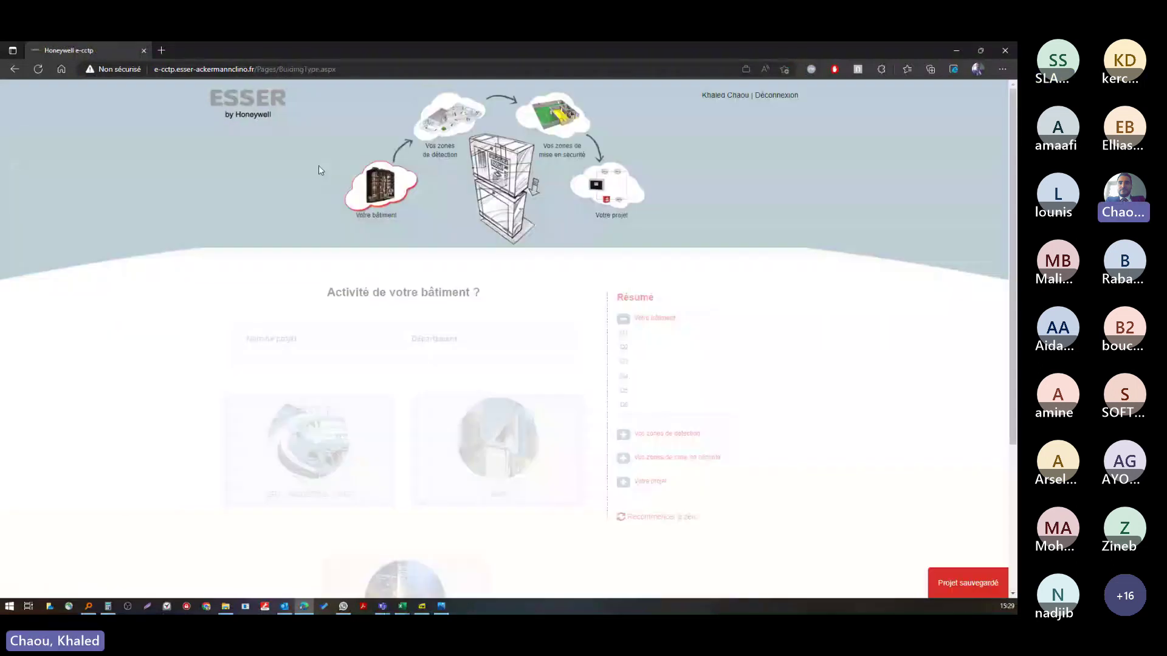
# - Look over the building activity page and open the downloaded budget PDF of the saved project Bâtiment des Archives
pyautogui.scroll(-3, 436, 325)
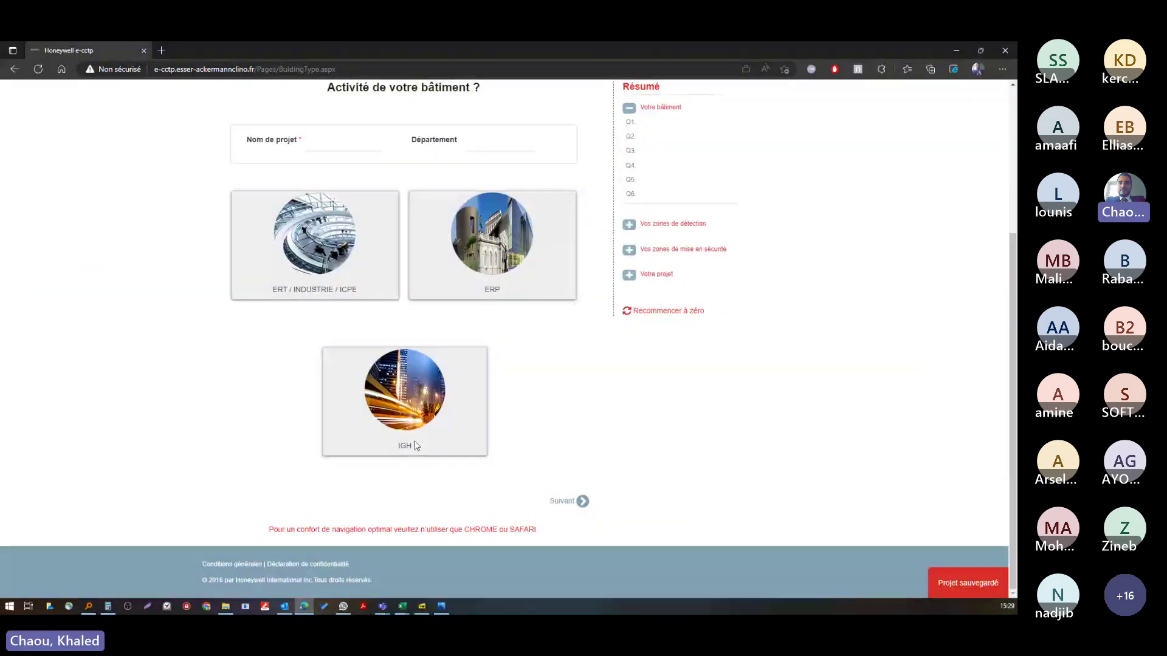
pyautogui.scroll(2, 441, 304)
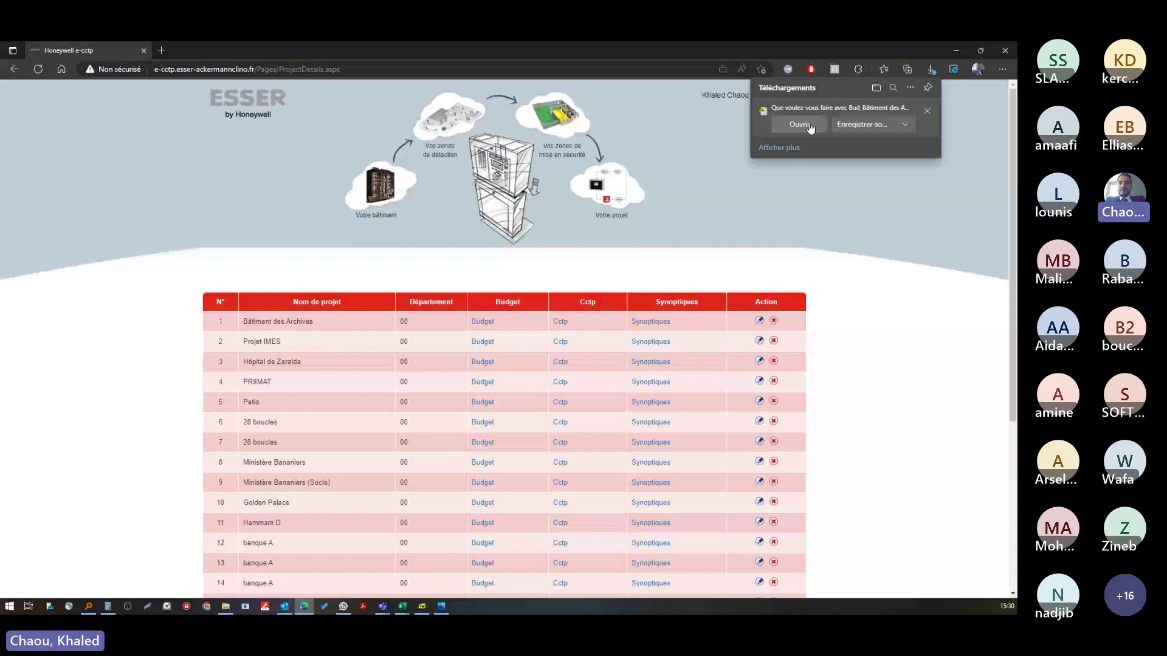
pyautogui.click(799, 124)
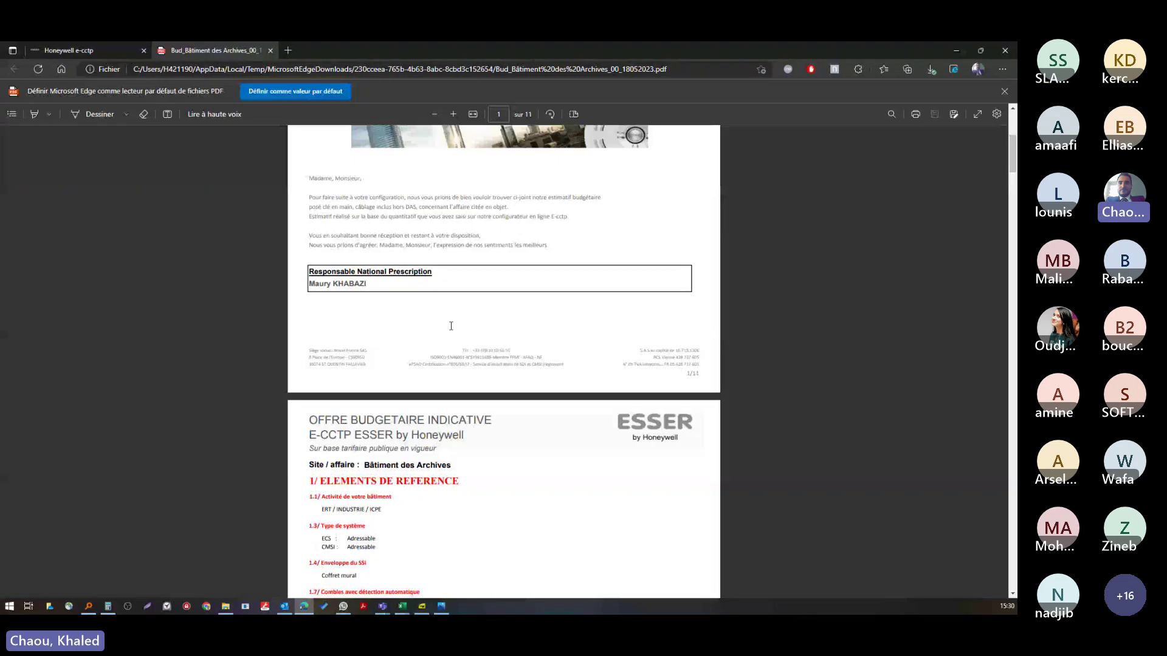
# - Examine the Bâtiment des Archives budget offer, from the reference quantities and observations to the priced equipment sections and commissioning services
pyautogui.scroll(-10, 451, 326)
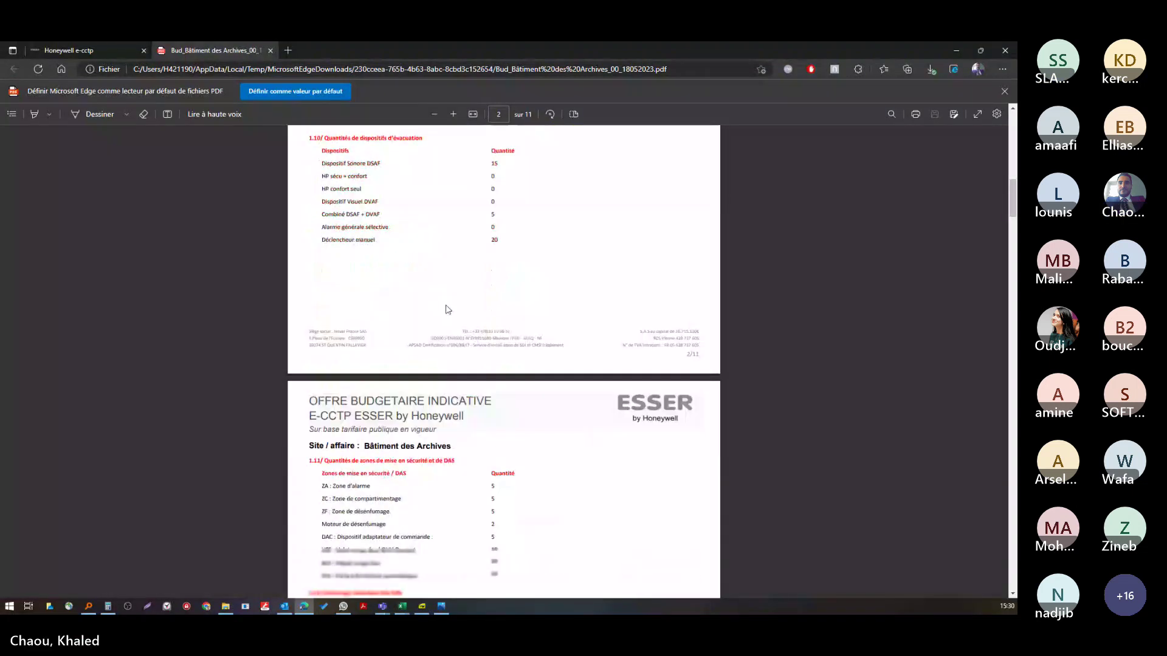
pyautogui.scroll(-6, 453, 319)
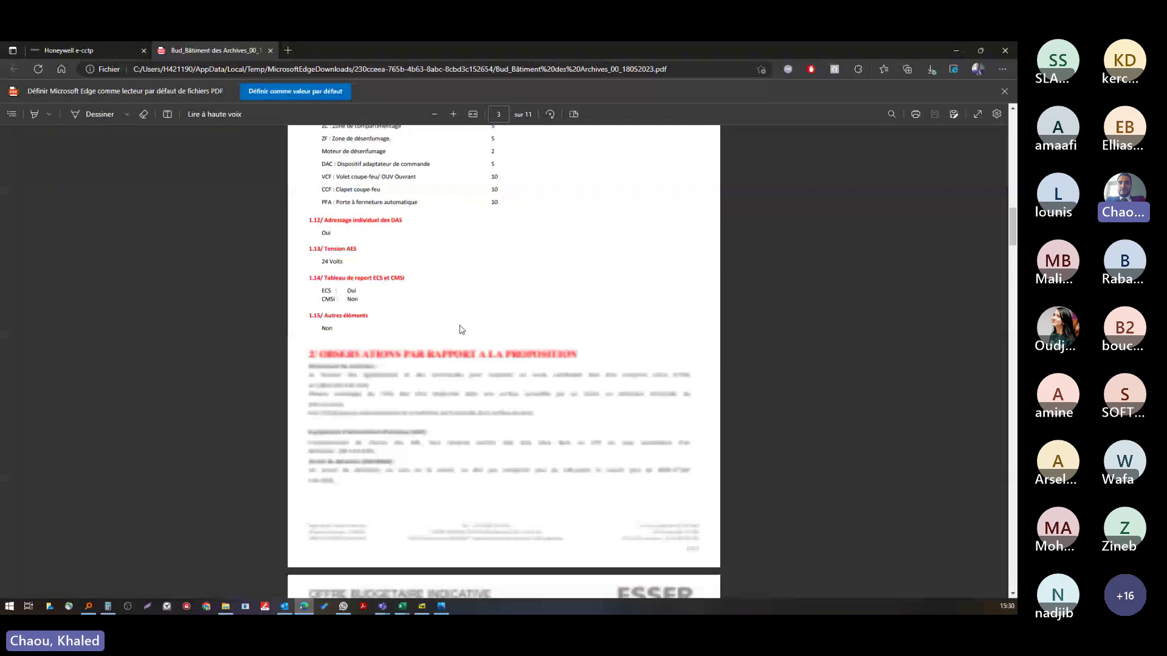
pyautogui.scroll(-6, 460, 329)
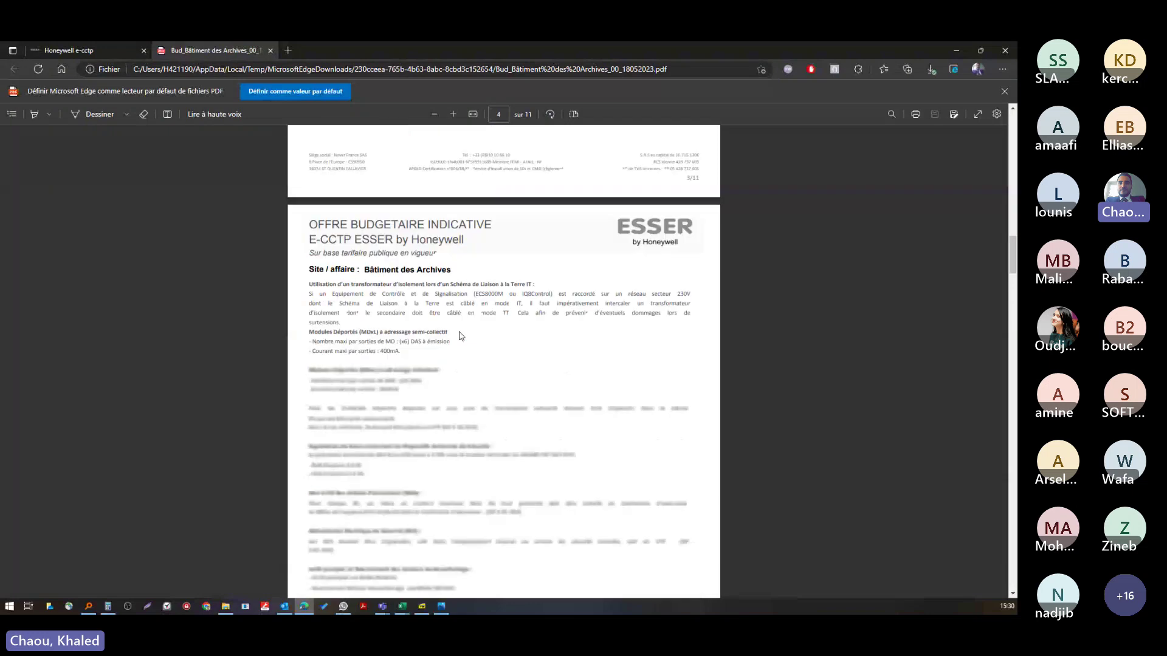
pyautogui.scroll(-20, 460, 336)
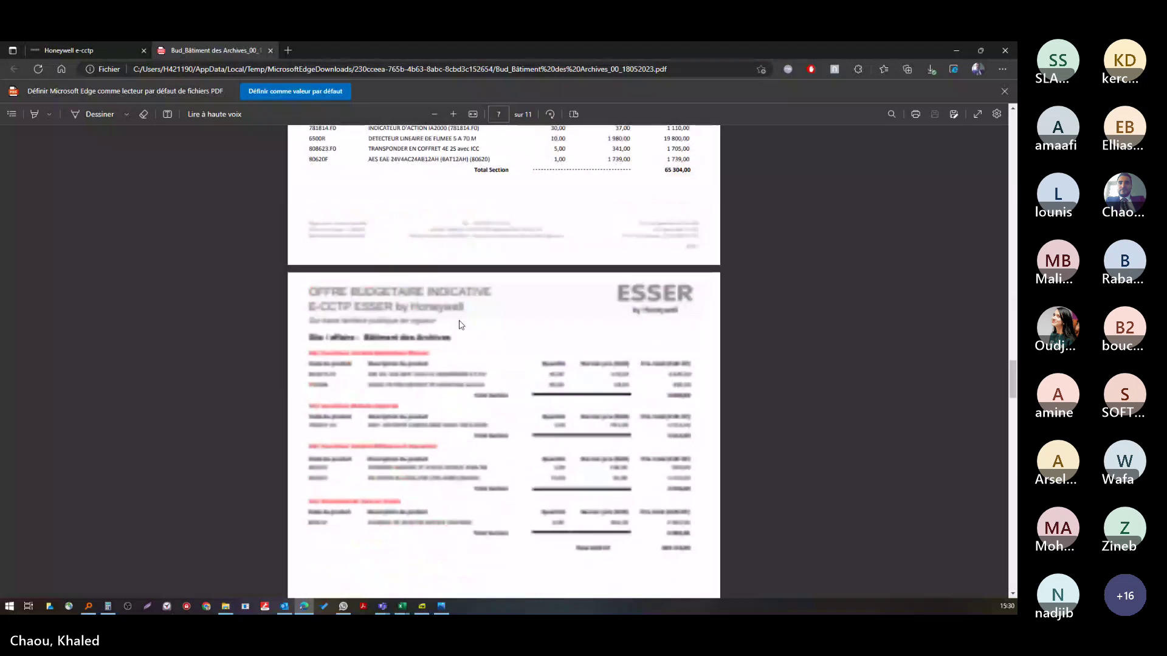
pyautogui.scroll(5, 460, 325)
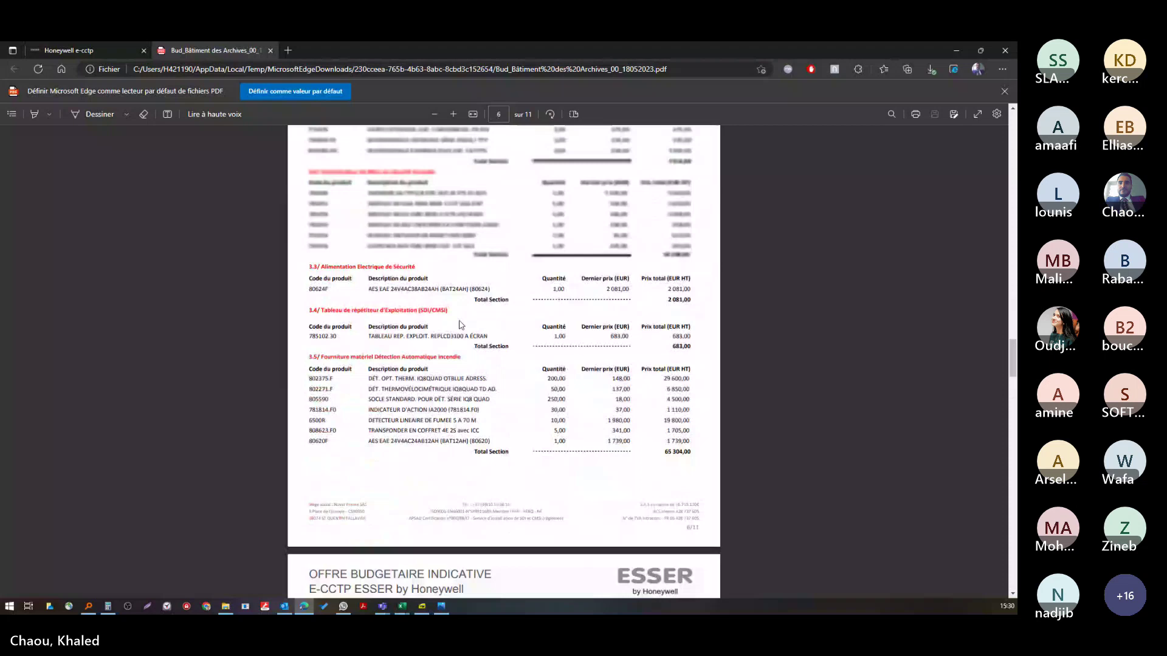
pyautogui.scroll(2, 289, 334)
pyautogui.scroll(-5, 289, 334)
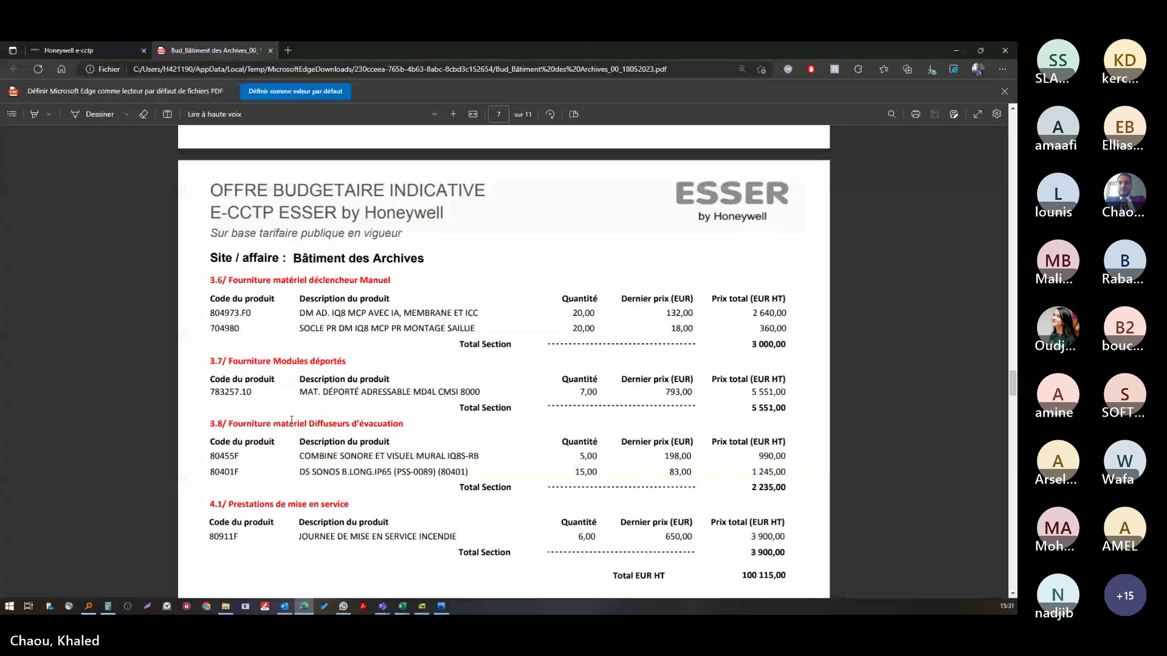
pyautogui.scroll(-5, 292, 420)
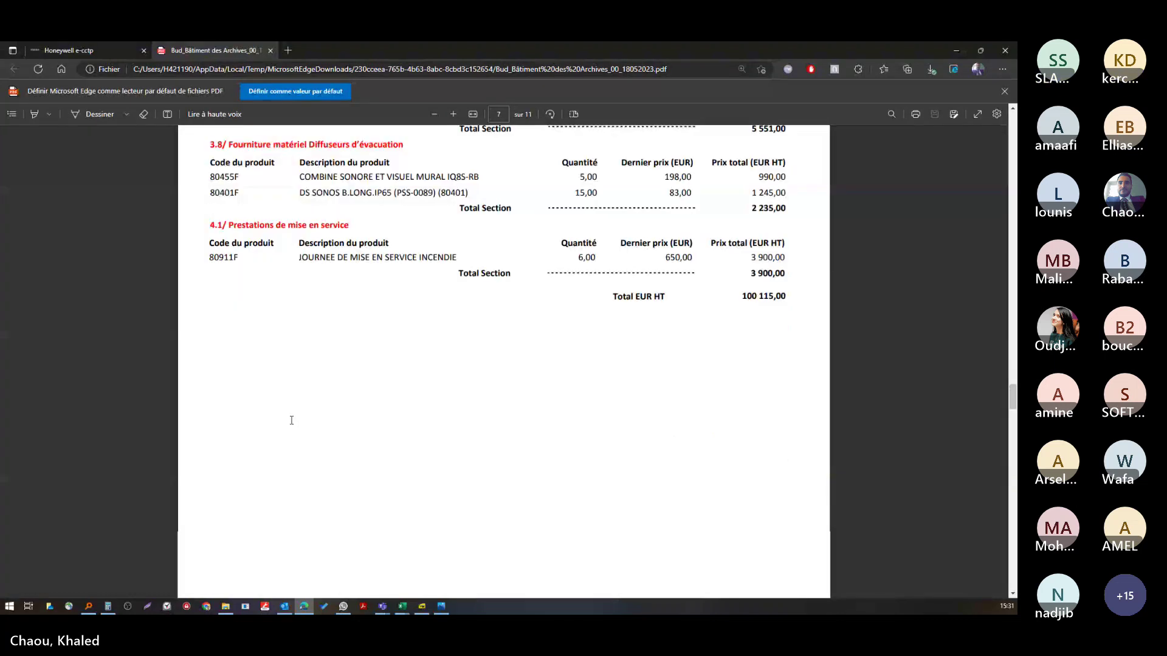
pyautogui.hotkey('ctrl', 'Tab')
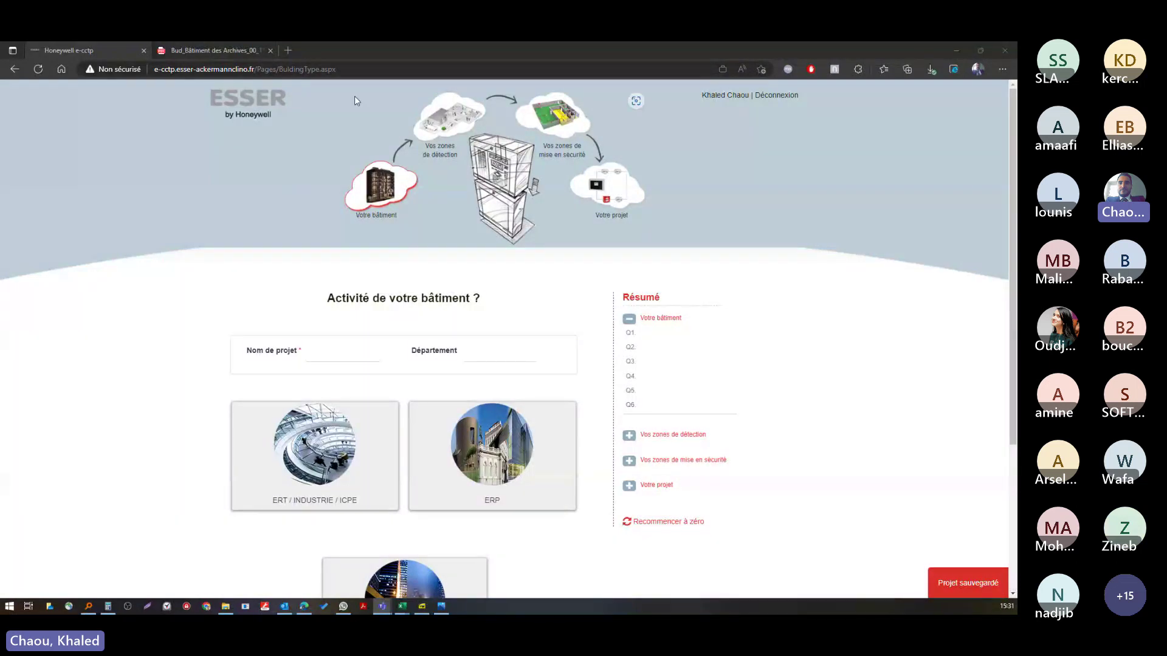
pyautogui.click(271, 72)
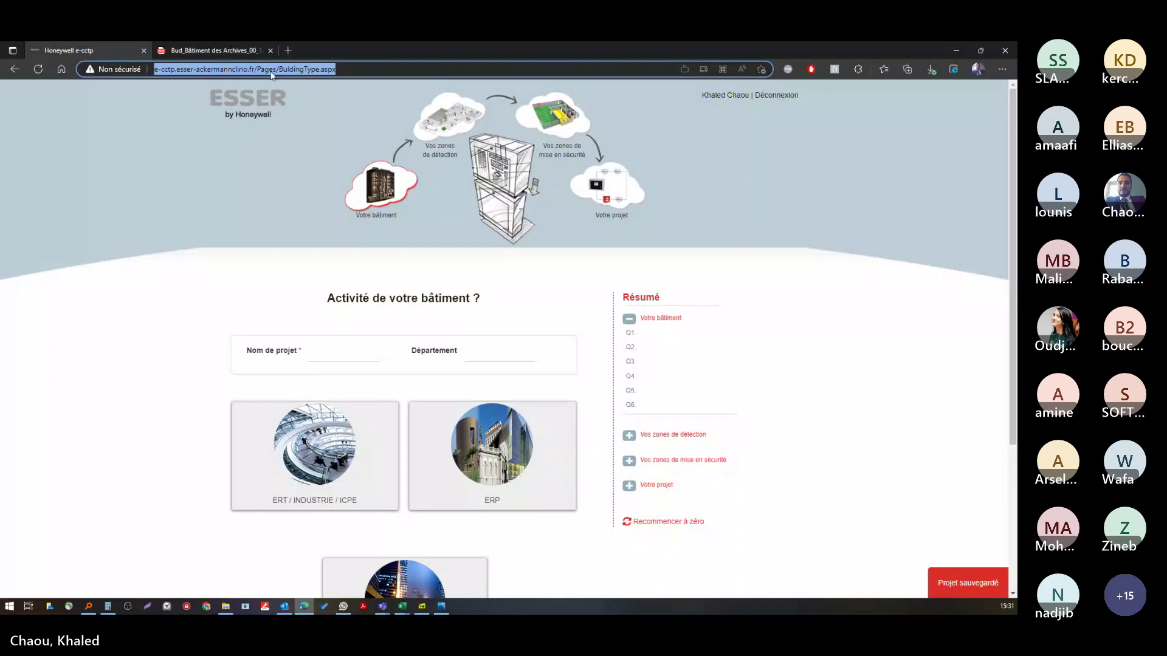
pyautogui.click(270, 72)
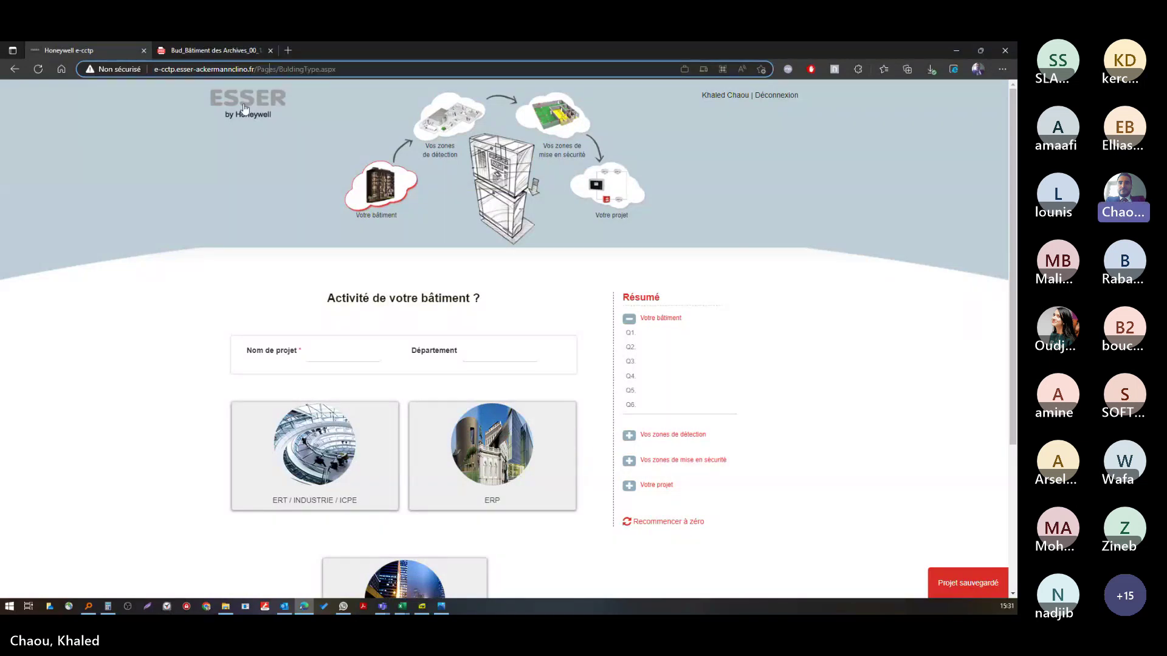
pyautogui.click(245, 109)
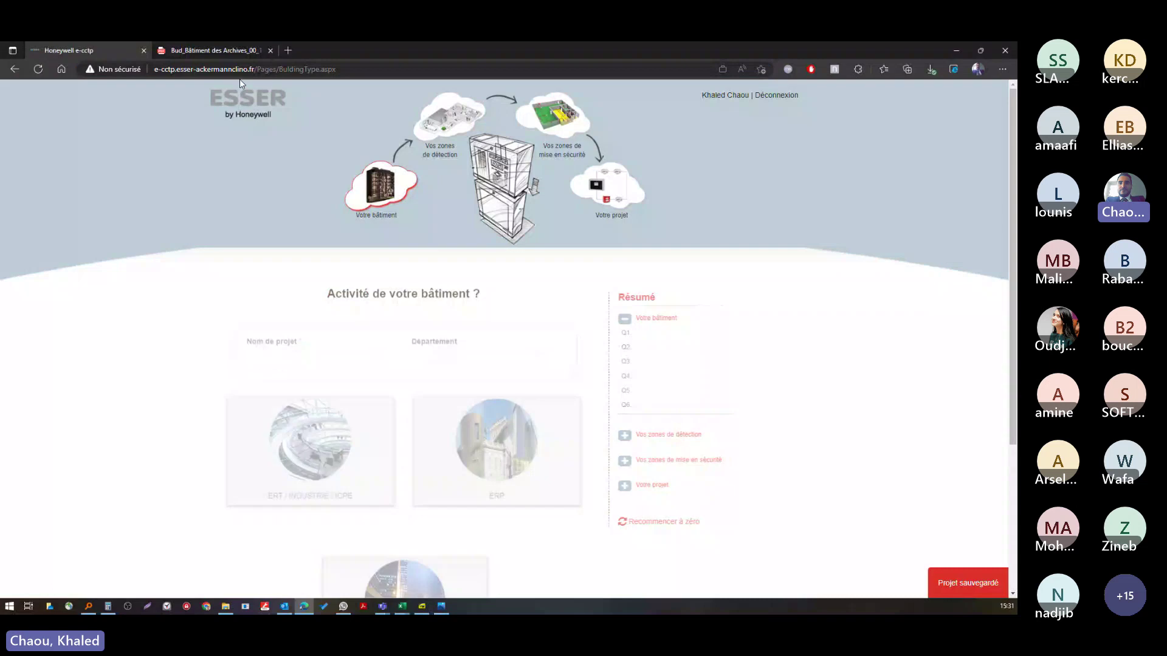
pyautogui.click(261, 75)
pyautogui.click(257, 69)
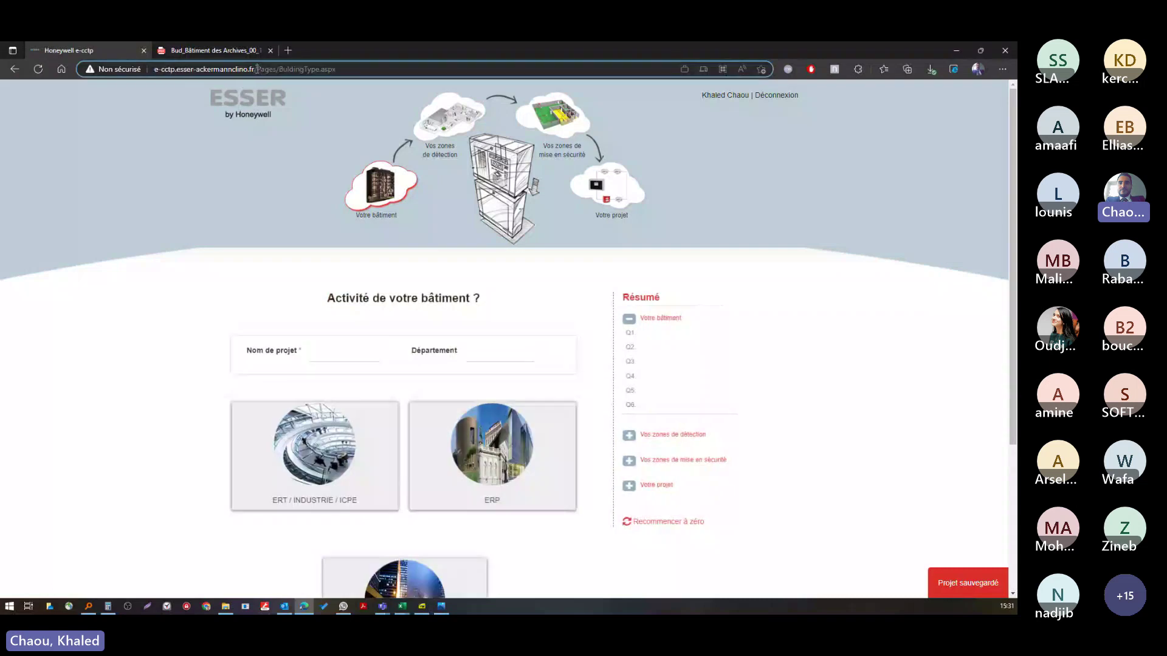
pyautogui.hotkey('shift', 'Home')
pyautogui.write('http://e-cctp.esser-ackermannclino.fr/')
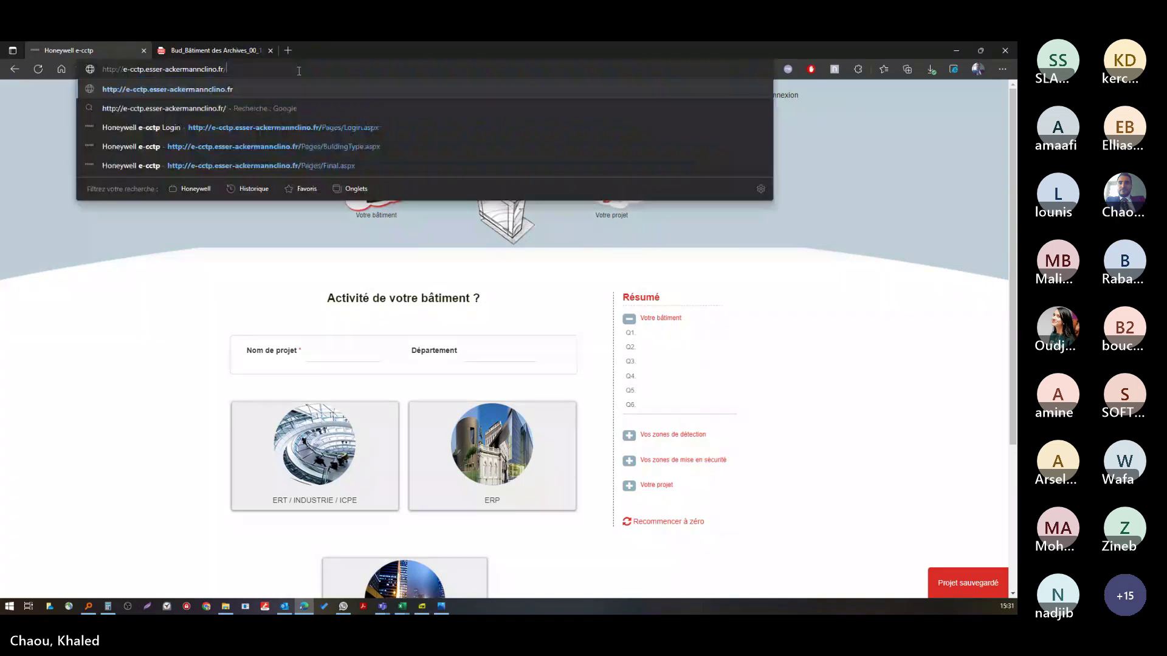
pyautogui.press('Return')
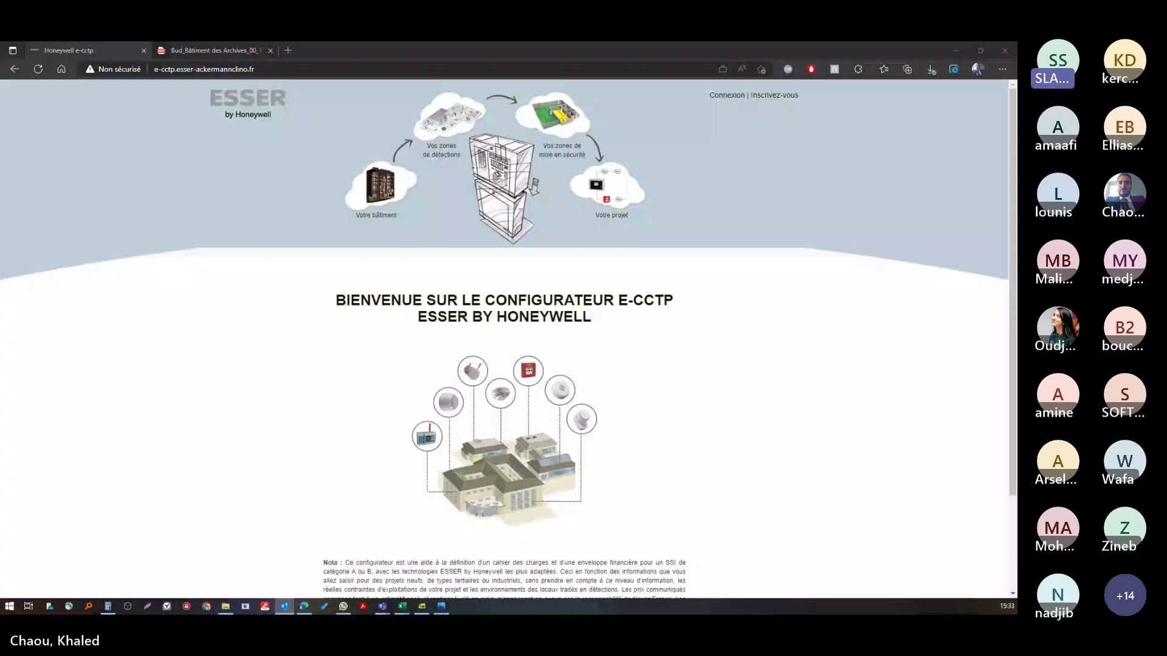
# - Check the item list in the Divers quotation and the tender descriptions in the source workbook, and return to the e-cctp registration page
pyautogui.hotkey('alt', 'Tab')
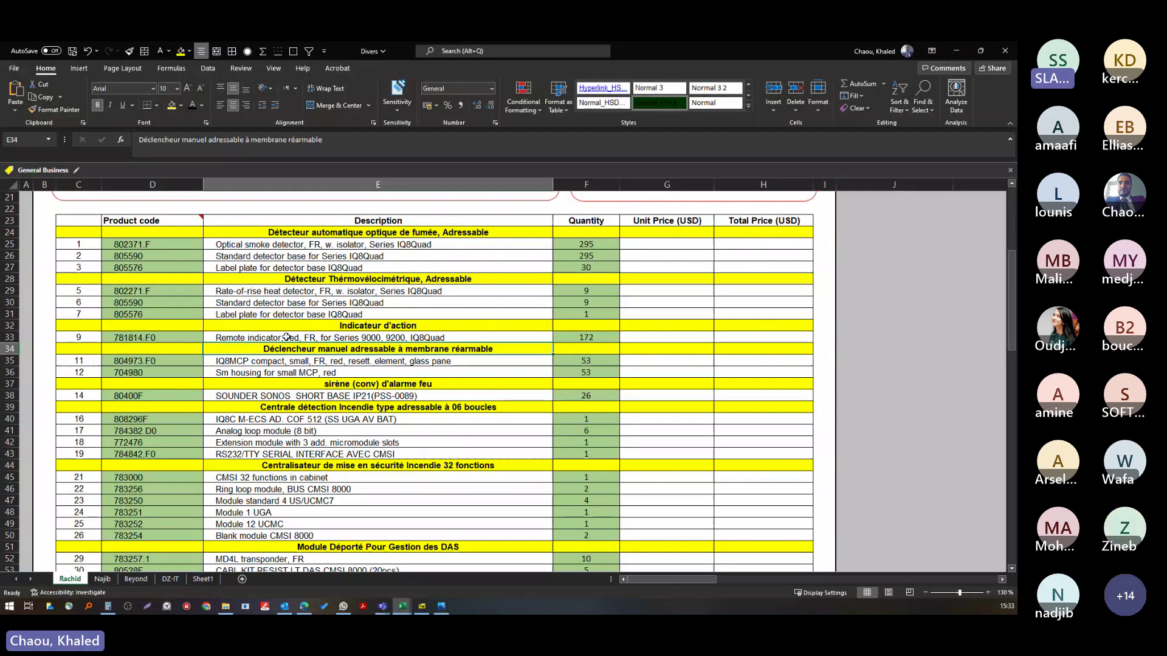
pyautogui.hotkey('alt', 'Tab')
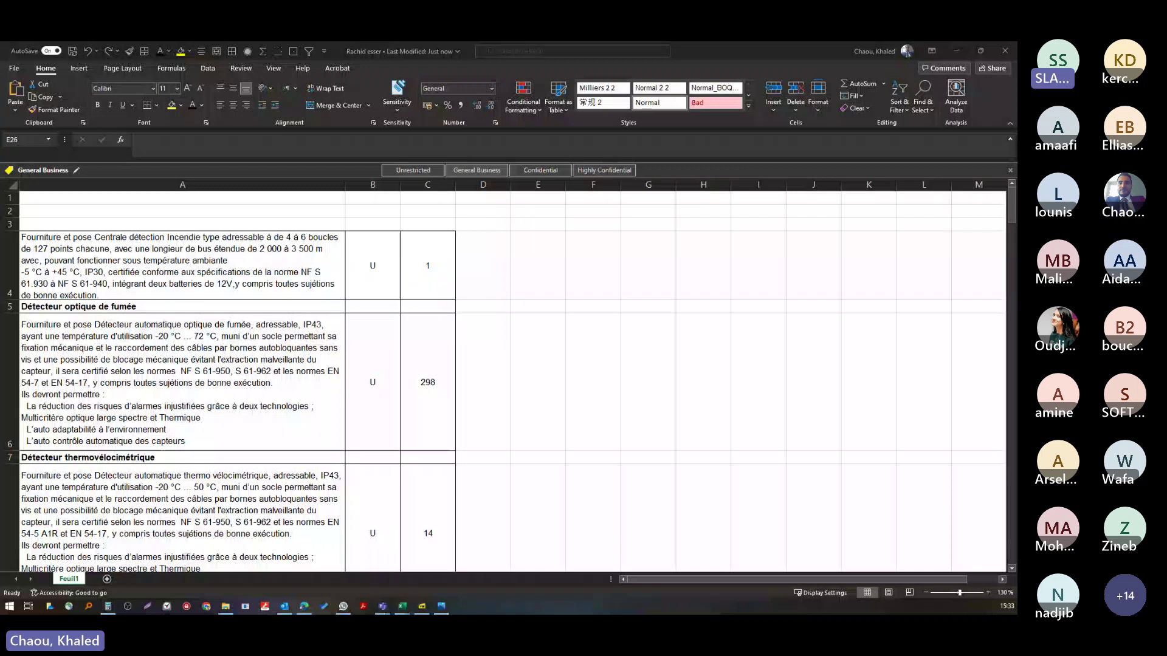
pyautogui.hotkey('alt', 'Tab')
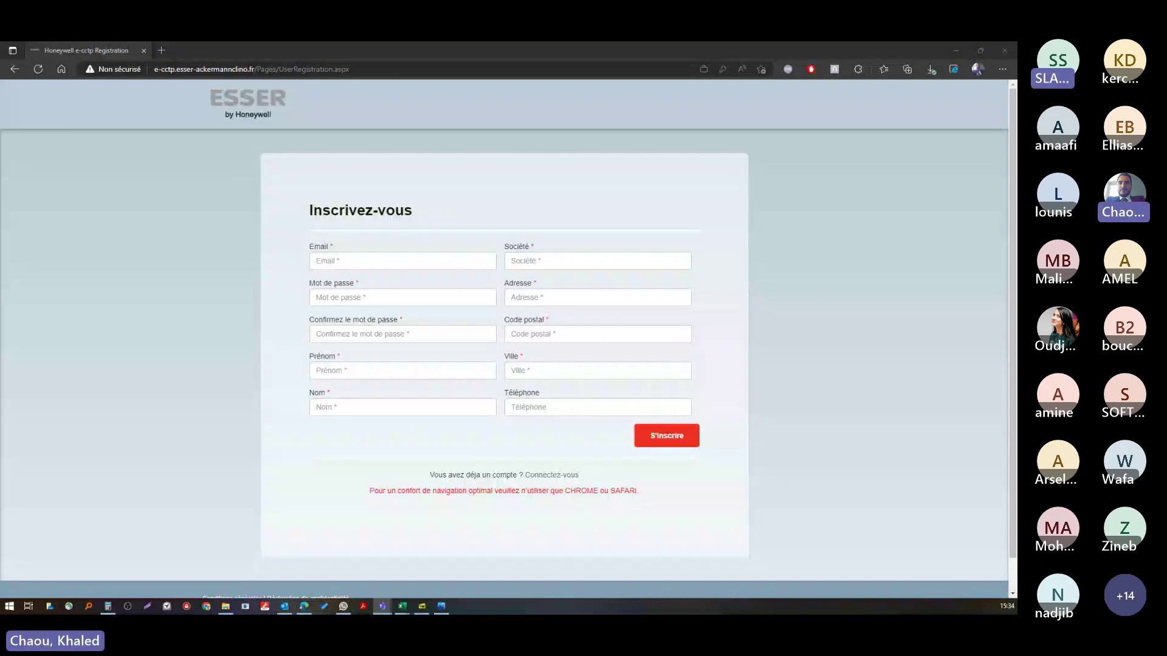
# - Maximize the Teams meeting window to read the meeting chat, and minimize it again
pyautogui.moveTo(0, 130); pyautogui.dragTo(533, 151)
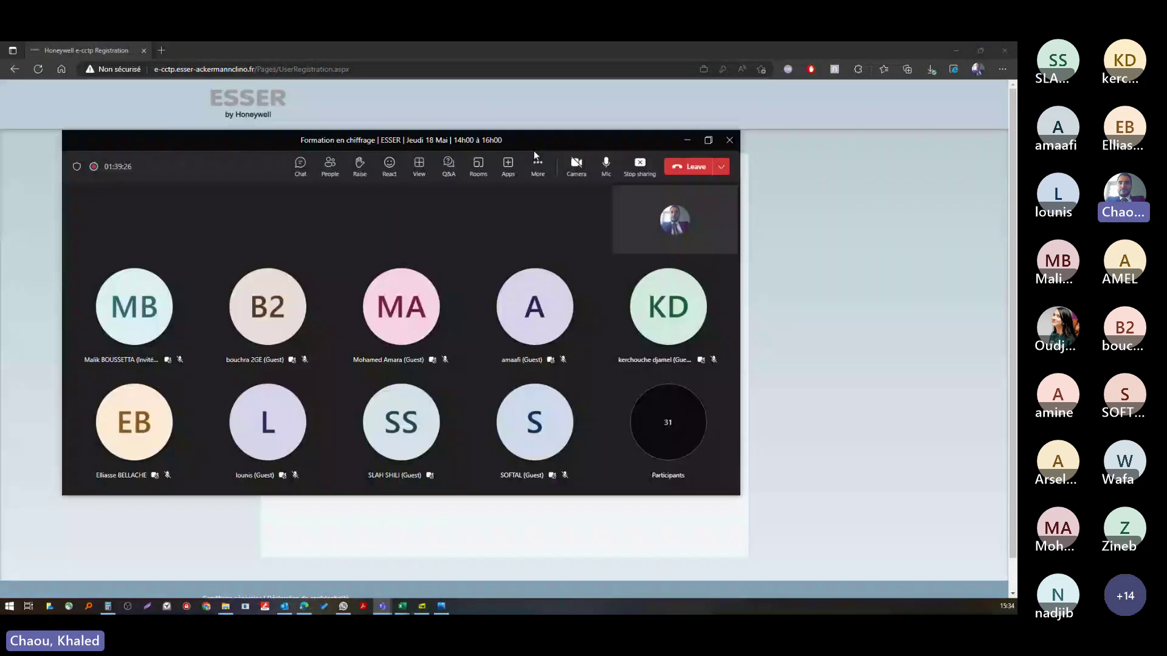
pyautogui.doubleClick(534, 151)
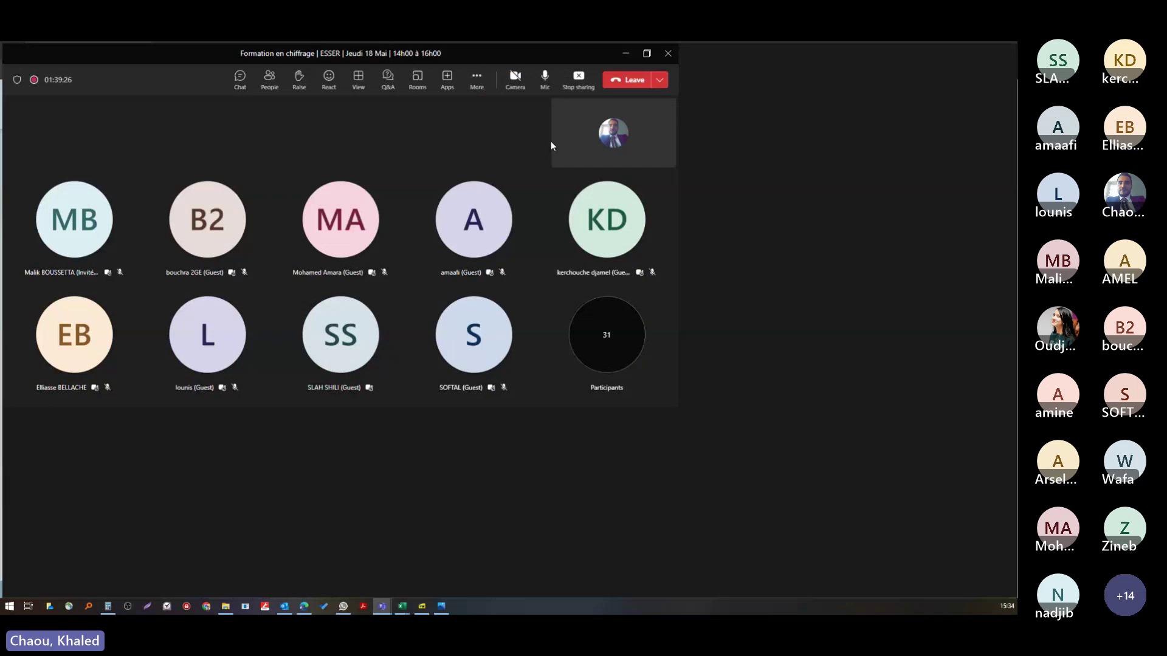
pyautogui.press('super+Up')
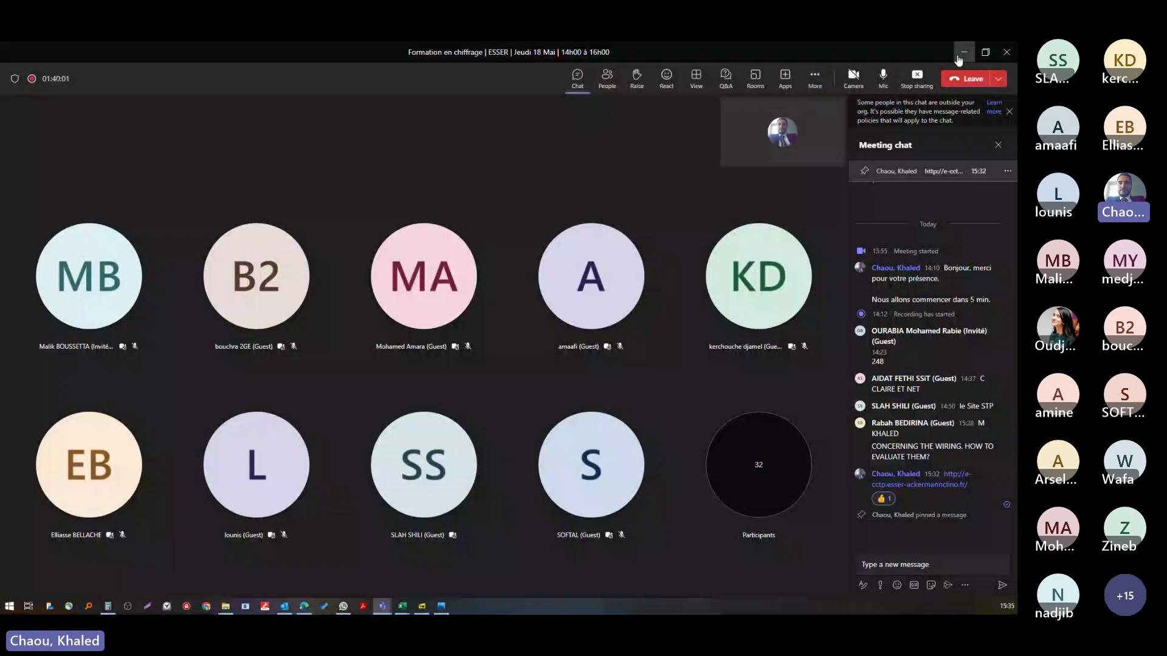
pyautogui.click(960, 53)
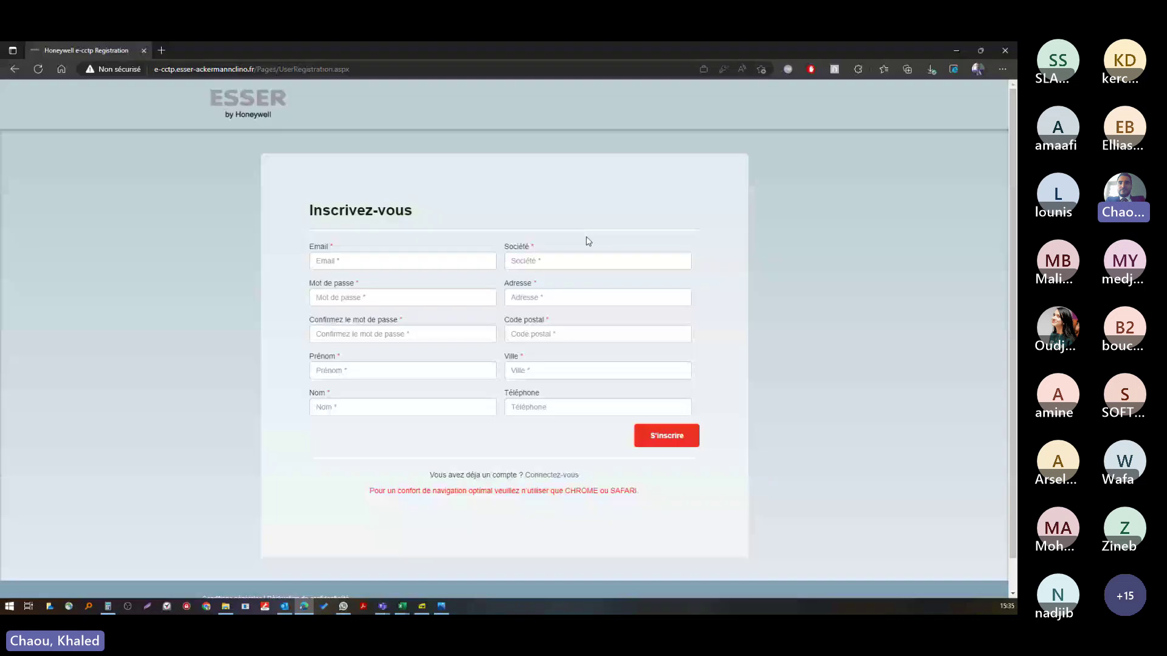
# - Open the French ESSER by Honeywell home page at esser-systems.com/fr/index/
pyautogui.click(182, 69)
pyautogui.click(149, 90)
pyautogui.click(181, 71)
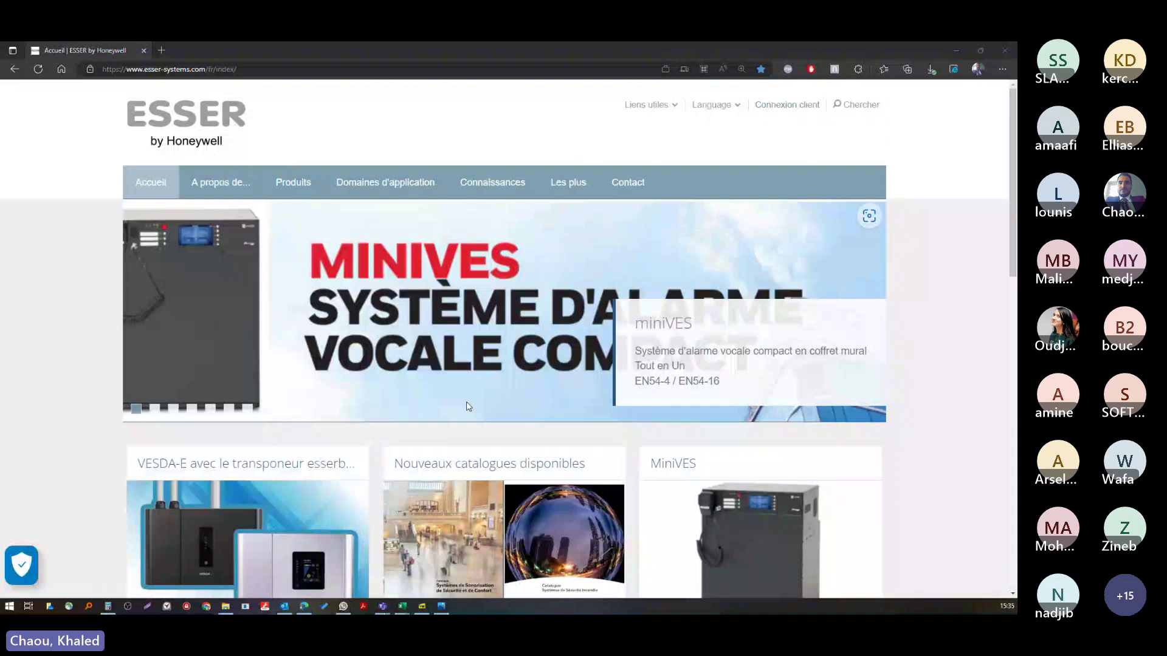
# - Revisit the quotation's item list in the Divers workbook and return to the ESSER home page
pyautogui.hotkey('alt', 'Tab')
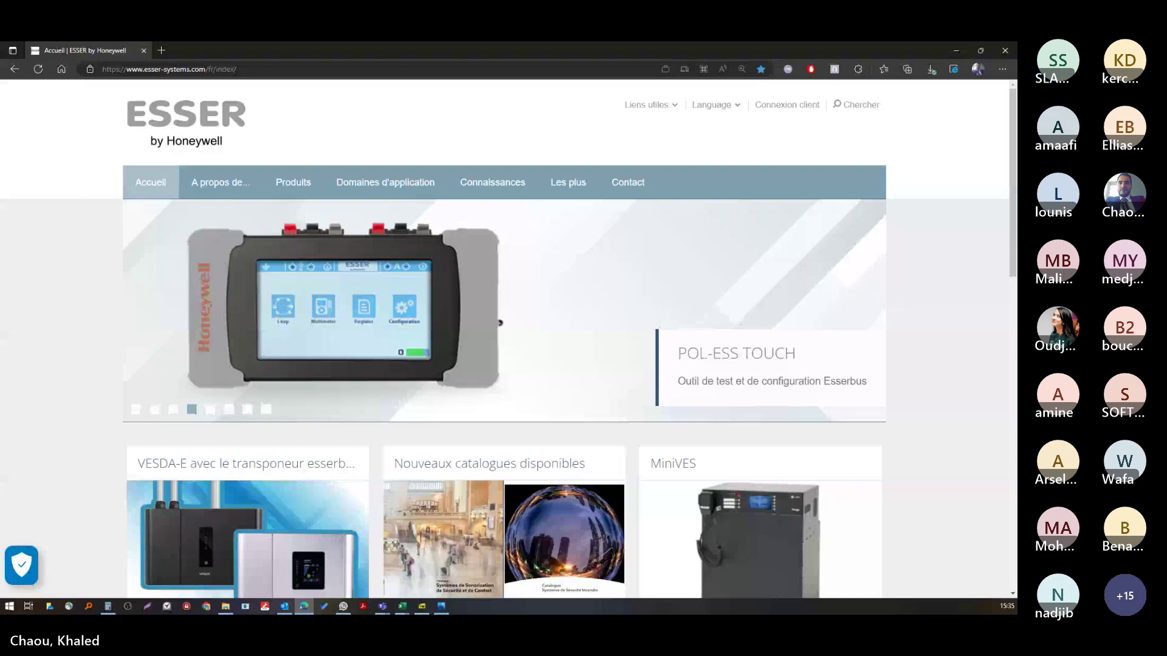
pyautogui.hotkey('alt', 'Tab')
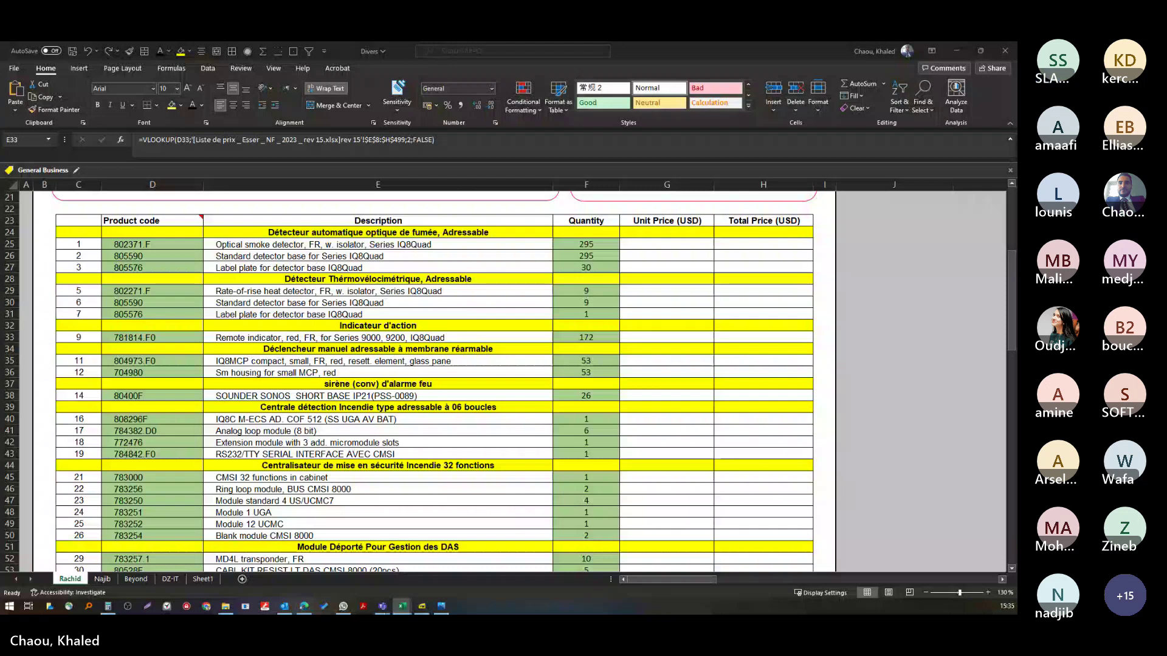
pyautogui.hotkey('alt', 'Tab')
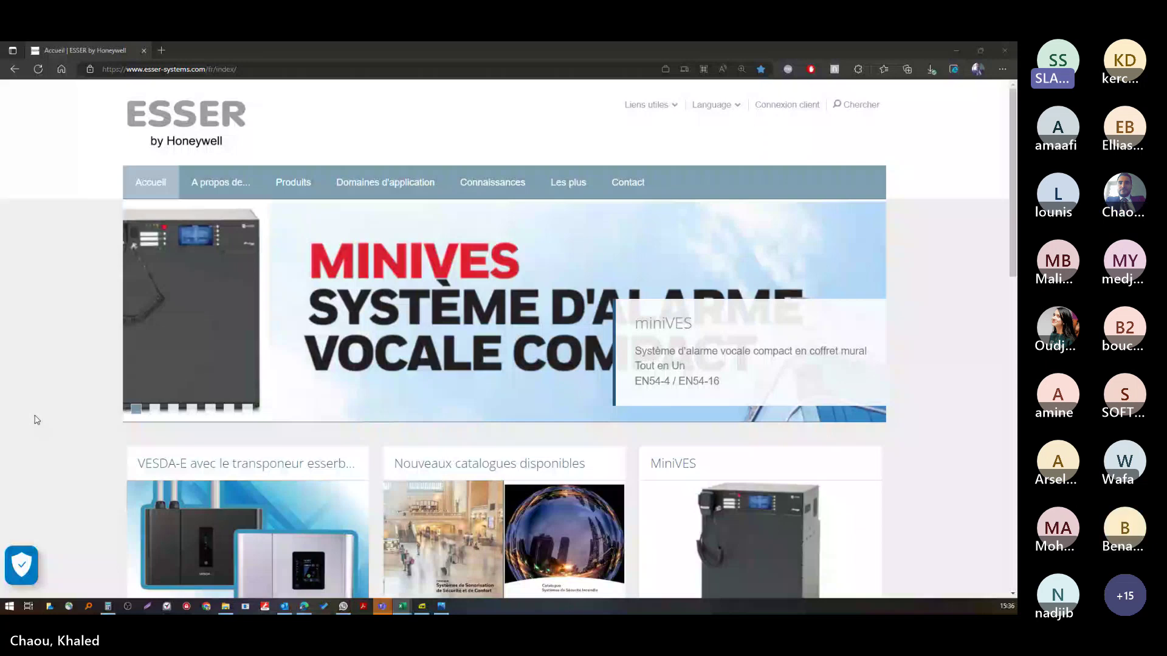
# - Delete the three empty rows above the fire panel description in the source tender workbook
pyautogui.hotkey('alt', 'Tab')
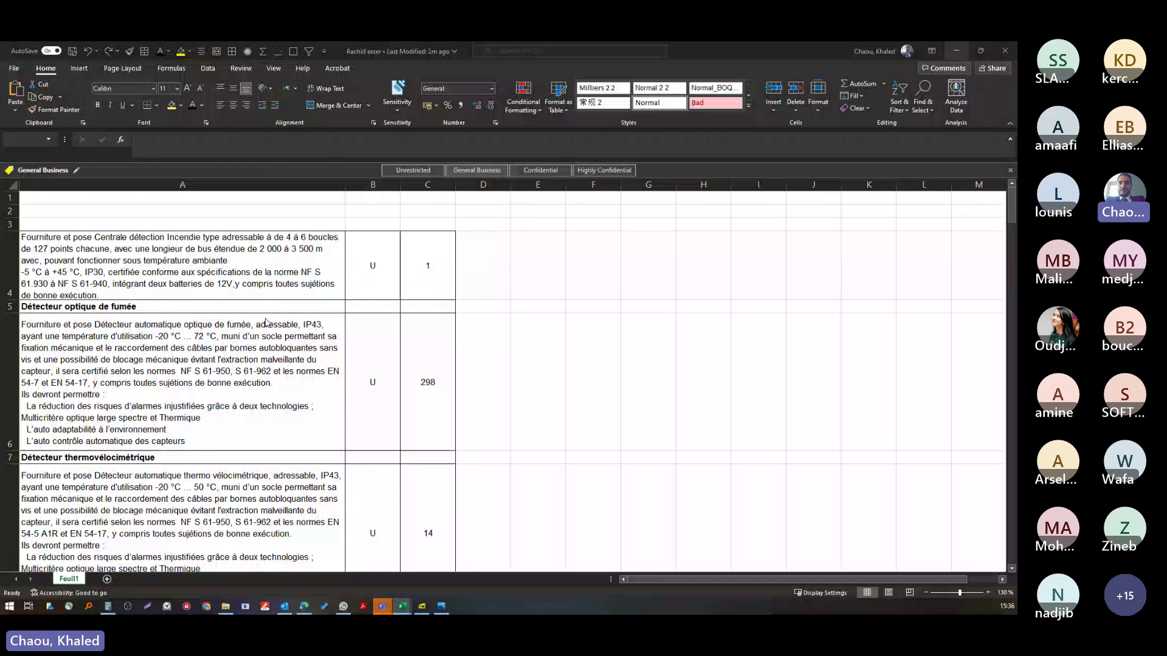
pyautogui.click(266, 322)
pyautogui.scroll(-2, 266, 322)
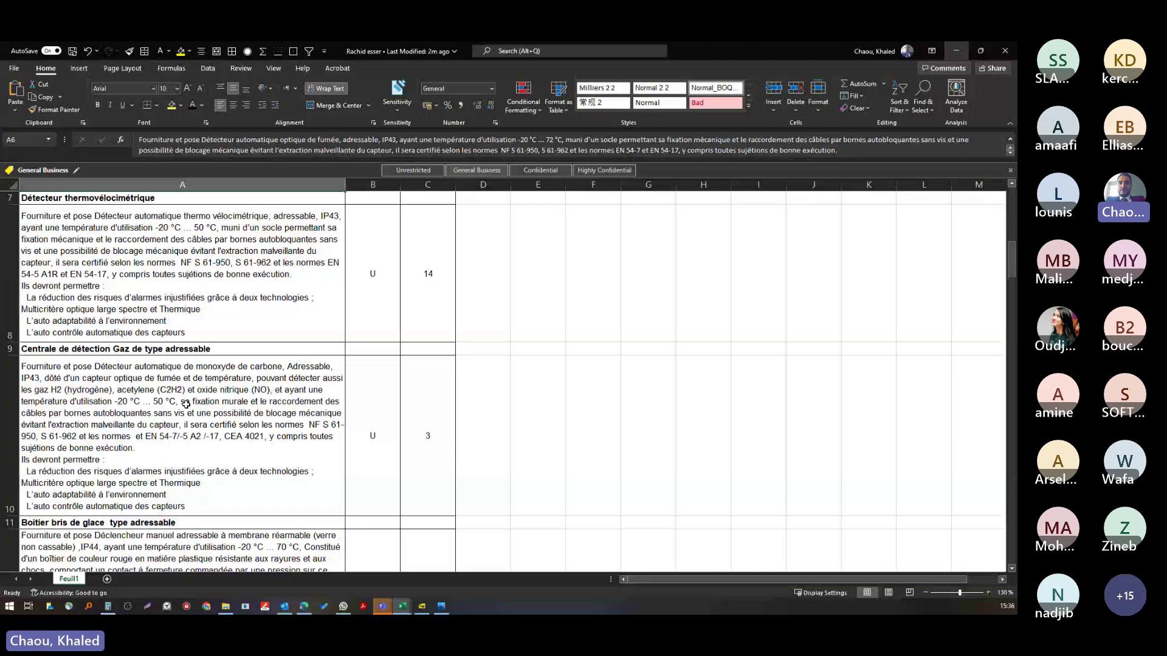
pyautogui.scroll(2, 185, 403)
pyautogui.moveTo(10, 224); pyautogui.dragTo(11, 197)
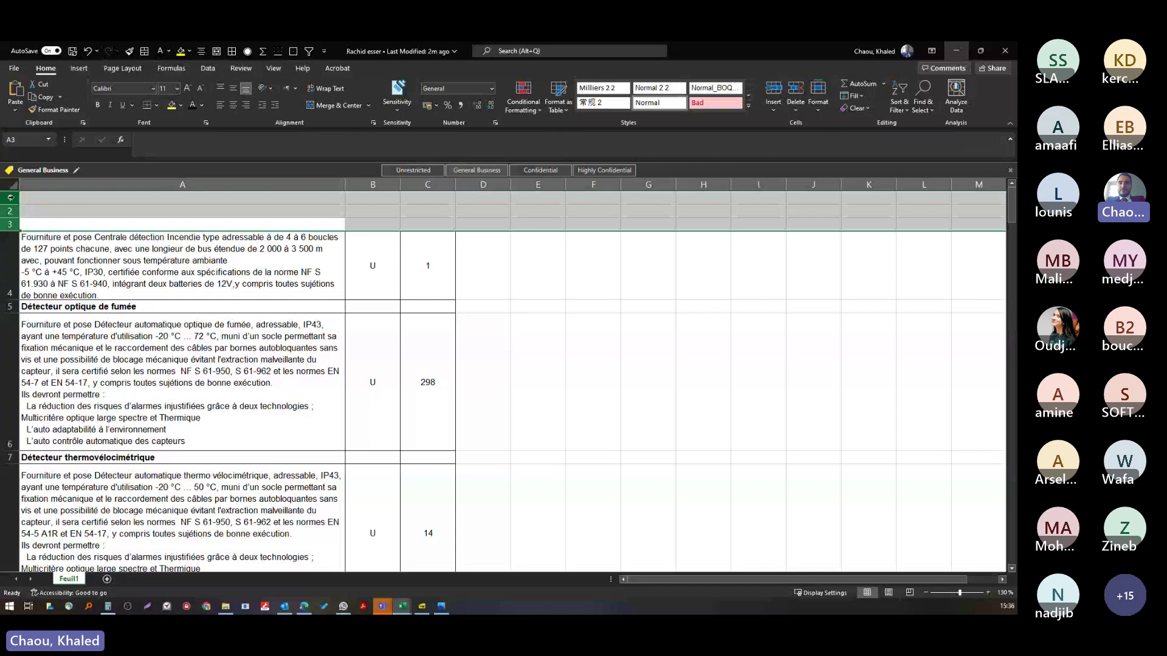
pyautogui.hotkey('ctrl', '-')
# - Highlight "de 2 000 à 3 500 m" in the fire panel description and place the tender workbook beside the Divers quotation
pyautogui.doubleClick(322, 215)
pyautogui.moveTo(323, 215); pyautogui.dragTo(251, 214)
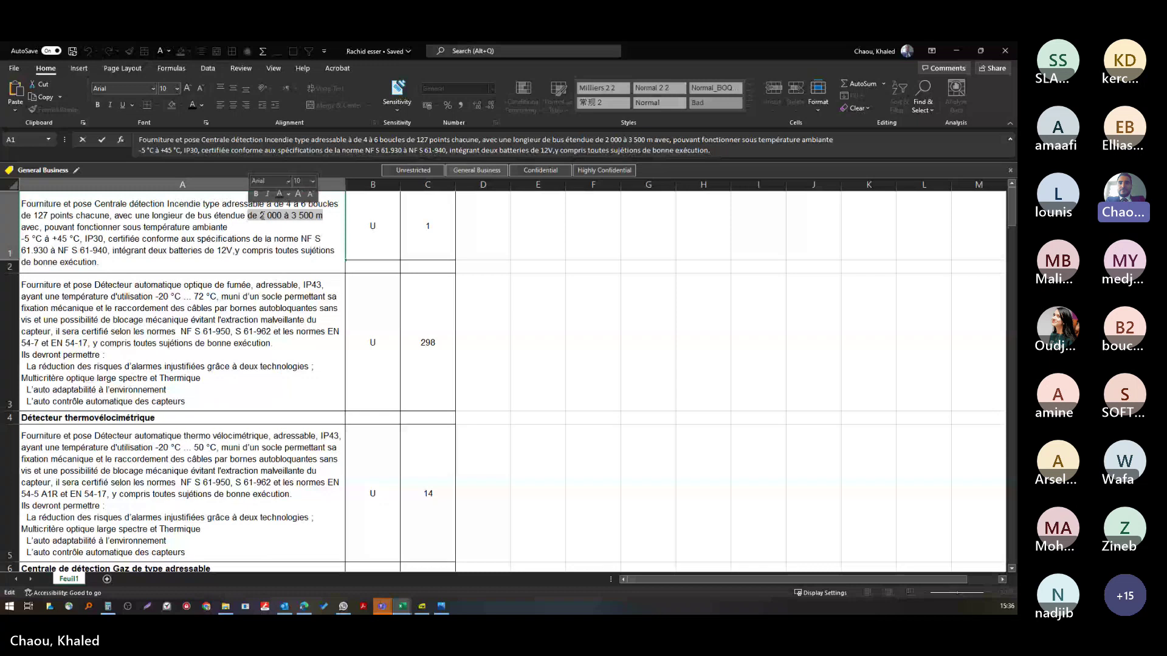
pyautogui.press('super+Left')
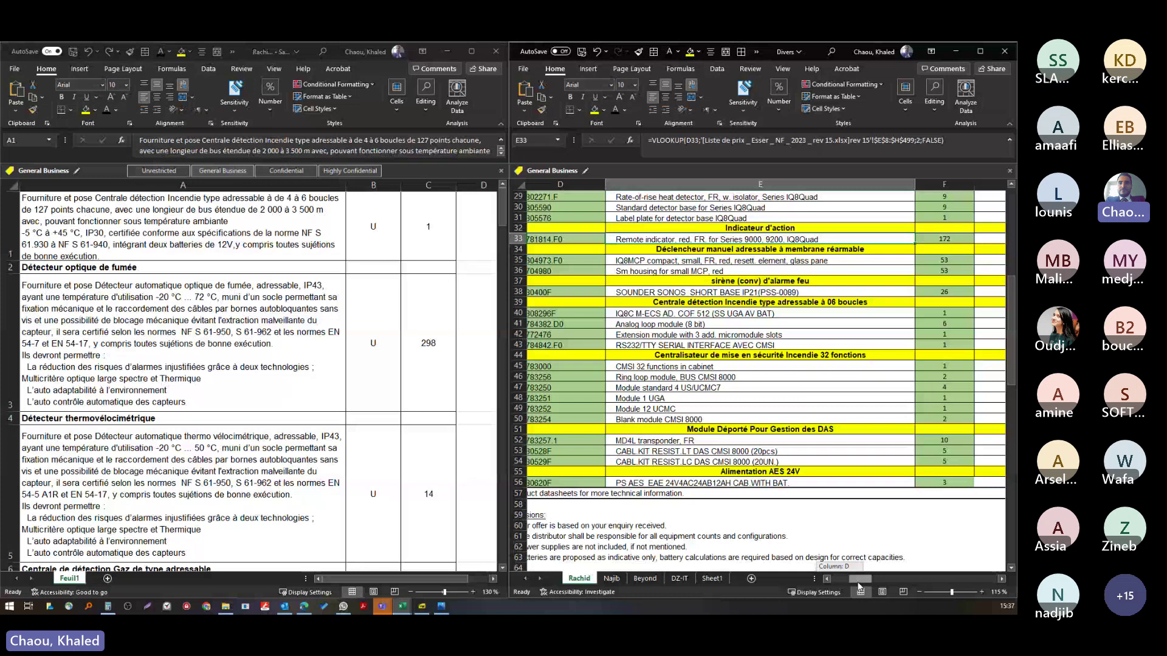
# - Copy the tender quantities into the quotation: 298 for the optical smoke detectors and bases, 14 for the rate-of-rise detectors and bases
pyautogui.click(428, 344)
pyautogui.hotkey('ctrl', 'c')
pyautogui.scroll(2, 760, 365)
pyautogui.click(956, 218)
pyautogui.hotkey('ctrl', 'v')
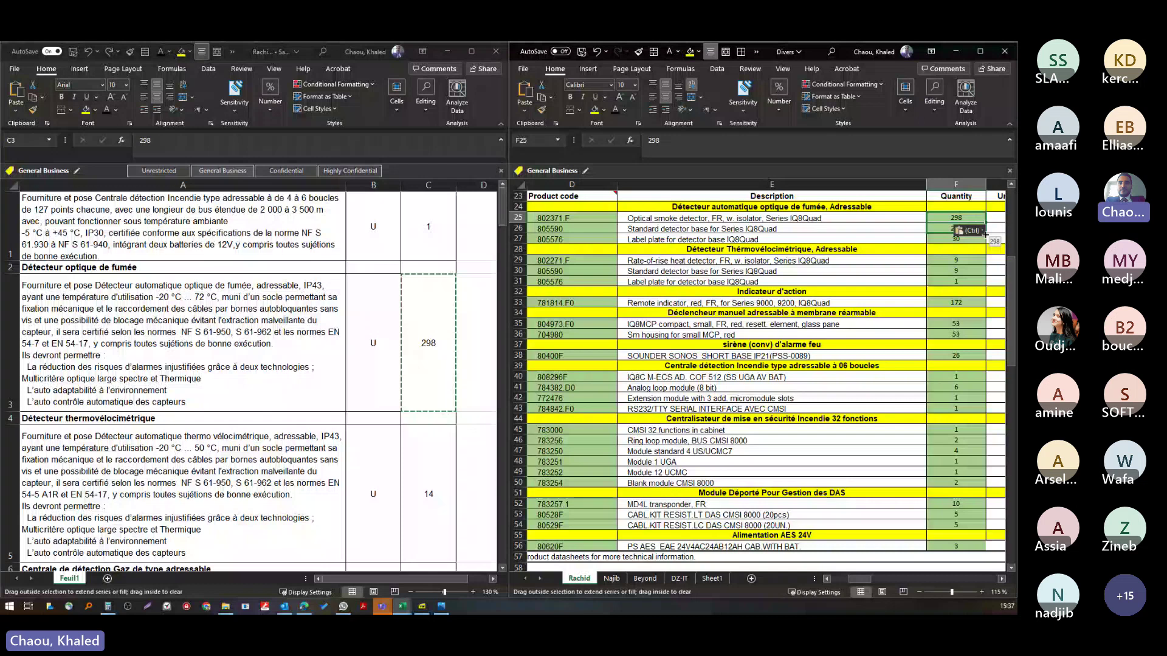
pyautogui.scroll(-1, 243, 367)
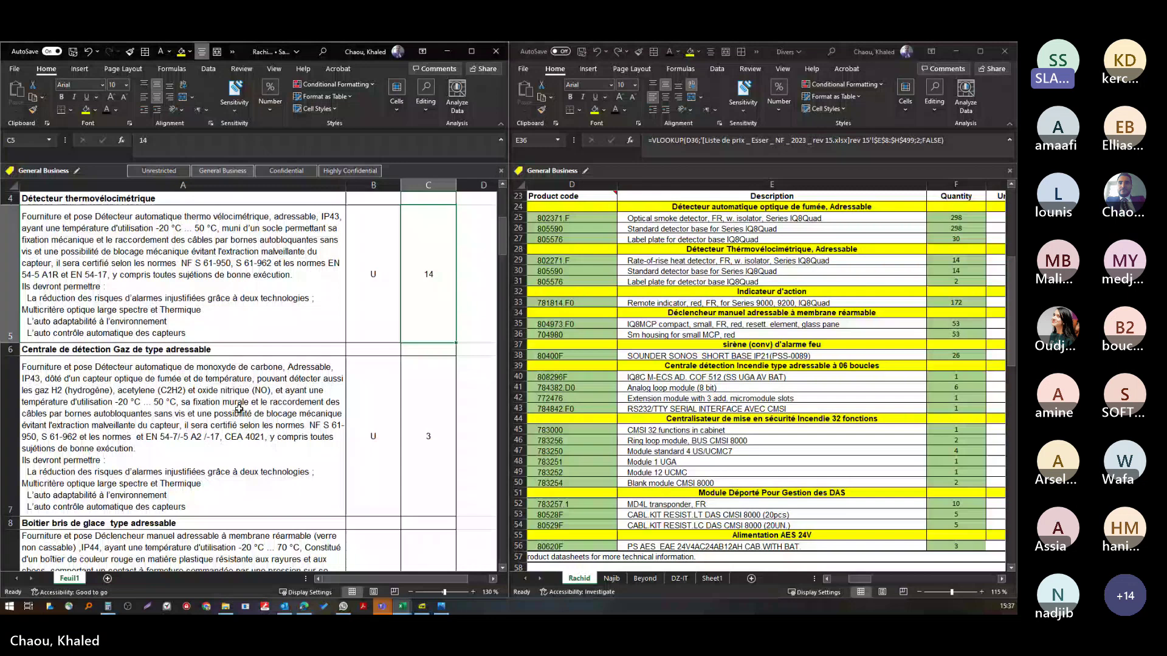
# - Colour the 784382.D0 Analog loop module row red in the quotation and review the neighbouring fire panel items
pyautogui.hotkey('alt', 'Tab')
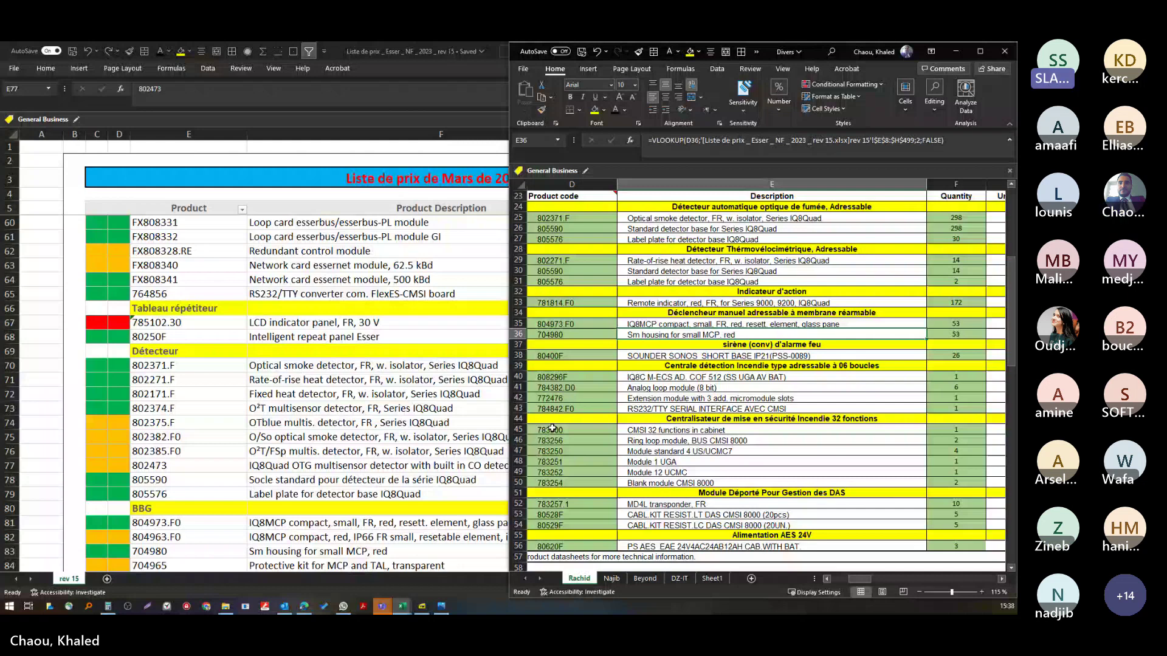
pyautogui.click(772, 418)
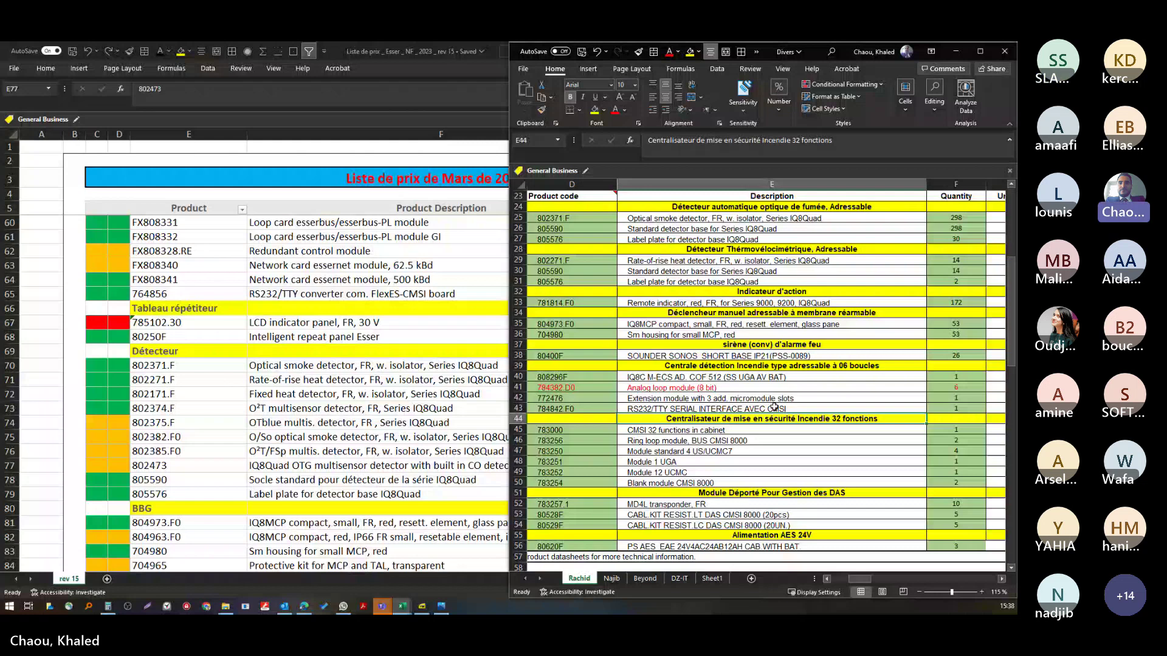
pyautogui.moveTo(571, 398); pyautogui.dragTo(772, 398)
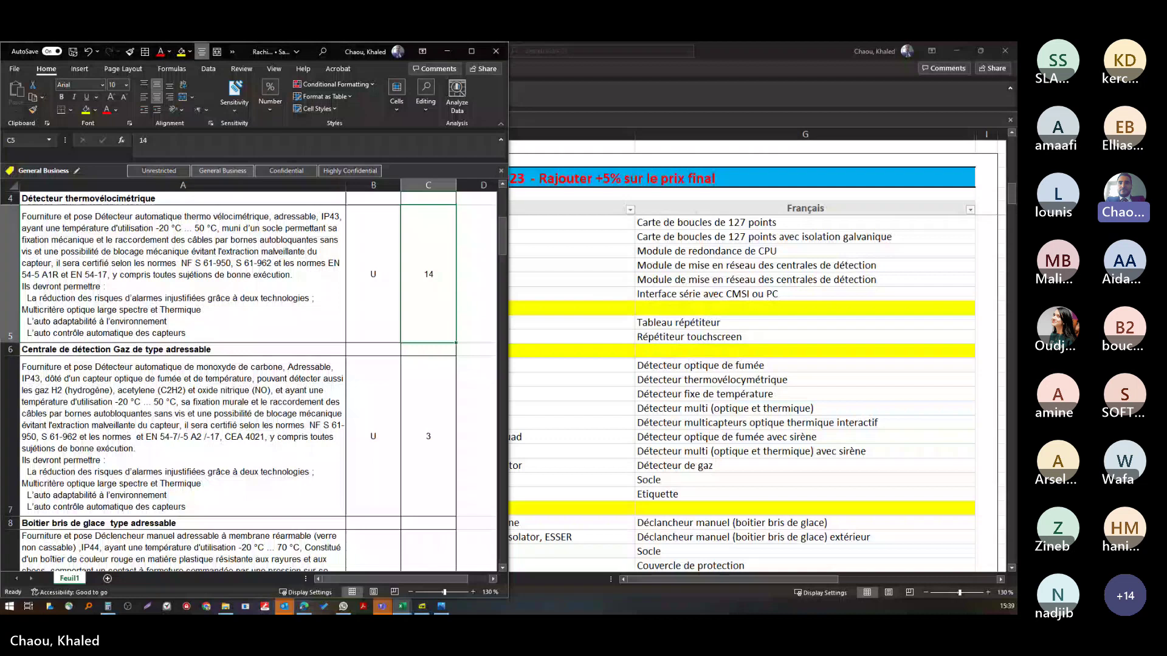
# - Add a "Détecteur de Gaz de type adressable" section with product code 802473 from the price list, and set the manual call point quantities to 44
pyautogui.click(148, 387)
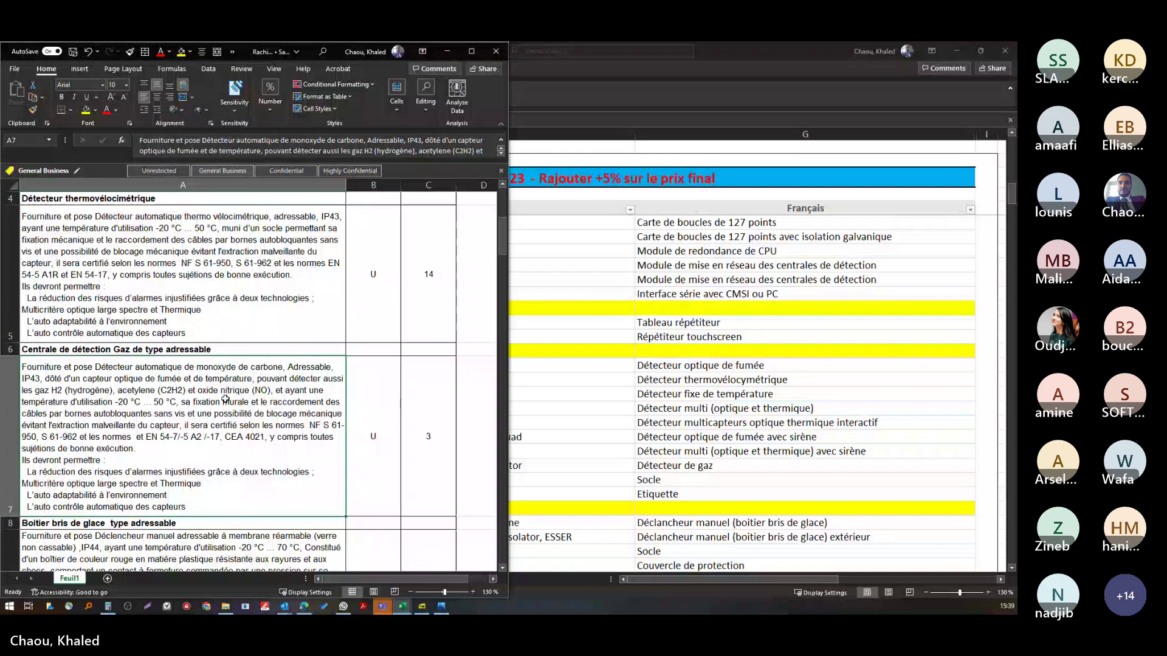
pyautogui.hotkey('alt', 'Tab')
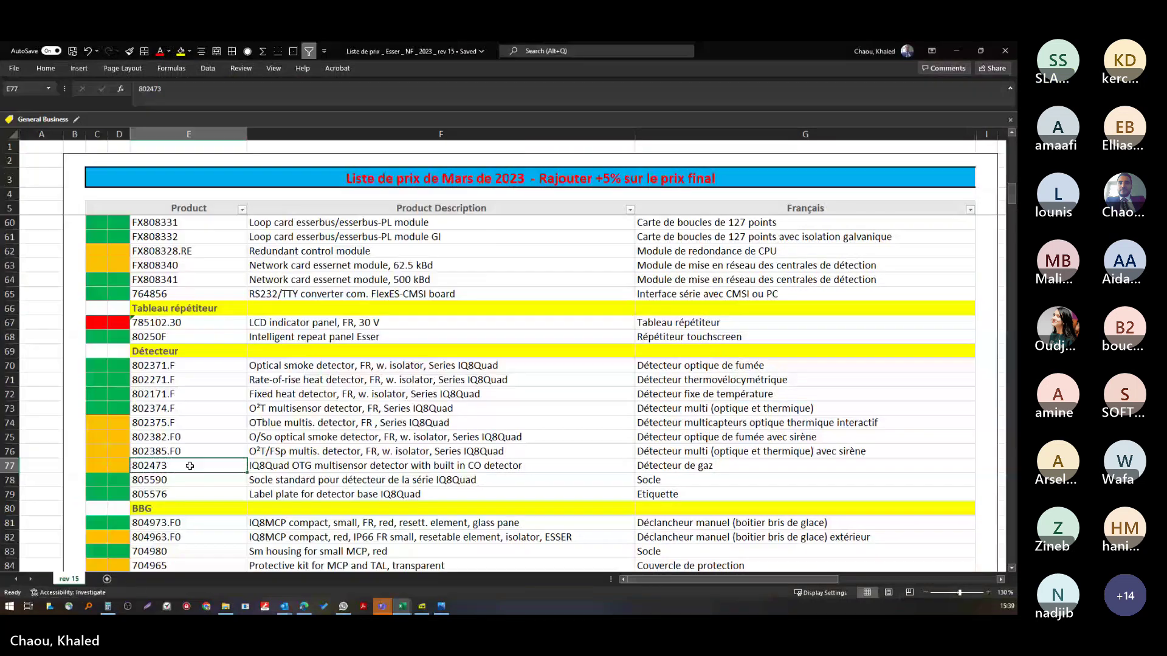
pyautogui.click(190, 467)
pyautogui.hotkey('ctrl', 'c')
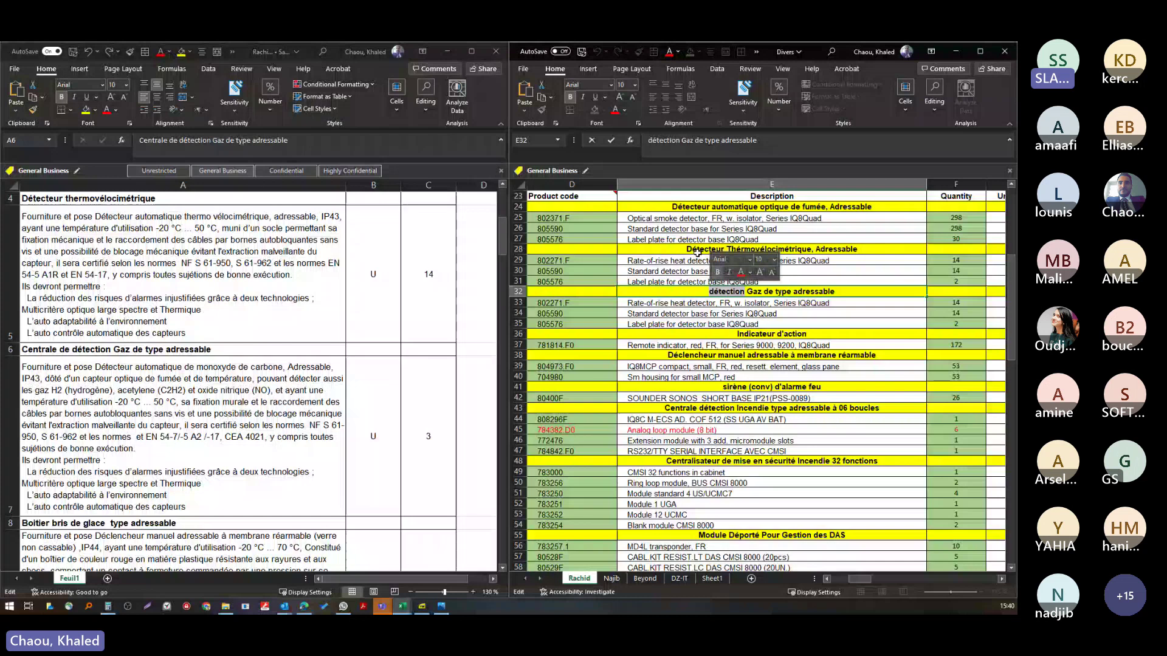
pyautogui.hotkey('alt', 'Tab')
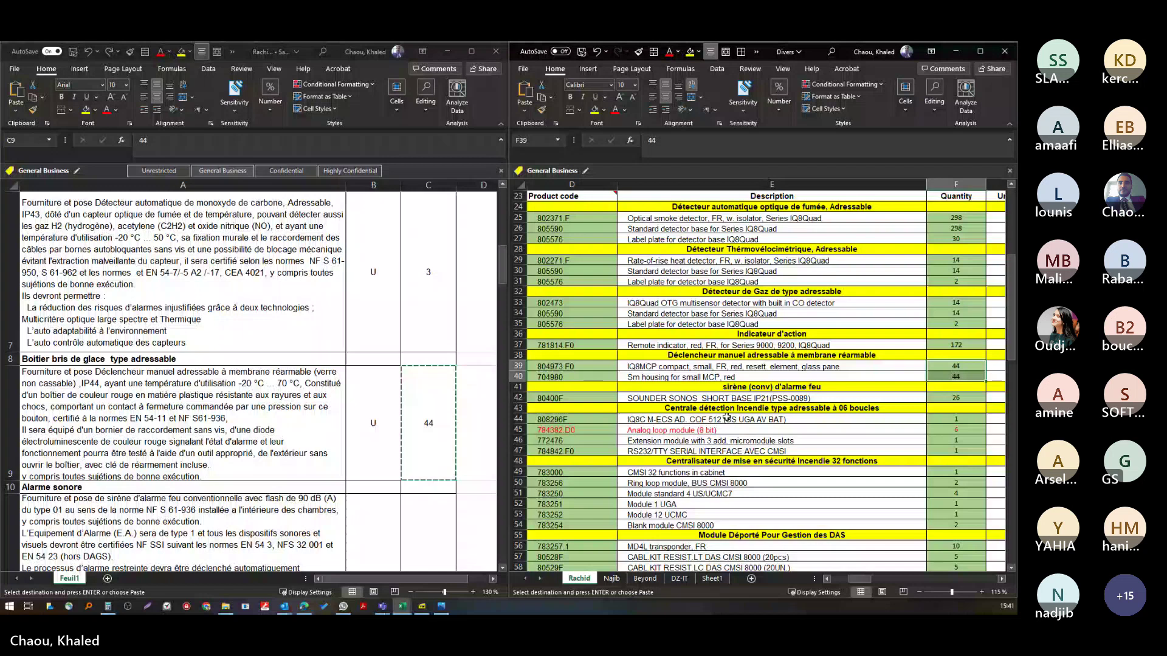
# - Copy the tender quantities into the quotation: 120 for the SONOS sounder and 250 for the remote indicator
pyautogui.scroll(-1, 243, 364)
pyautogui.click(428, 354)
pyautogui.hotkey('ctrl', 'c')
pyautogui.rightClick(968, 400)
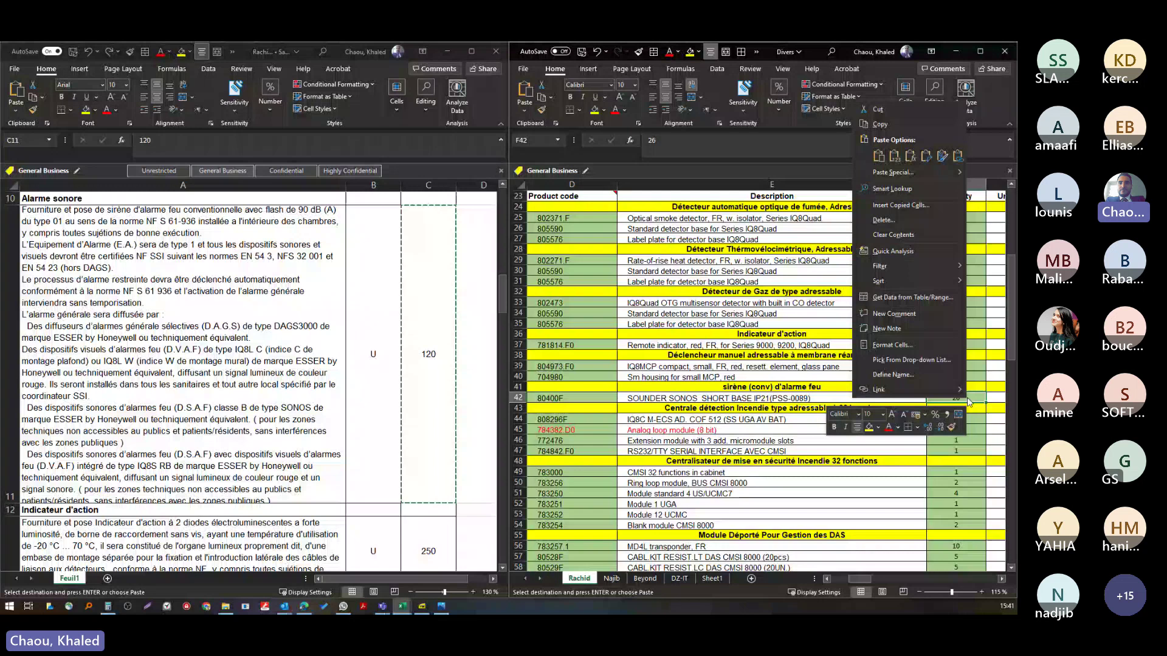
pyautogui.press('Down')
pyautogui.press('Down')
pyautogui.hotkey('ctrl', 'c')
pyautogui.rightClick(954, 348)
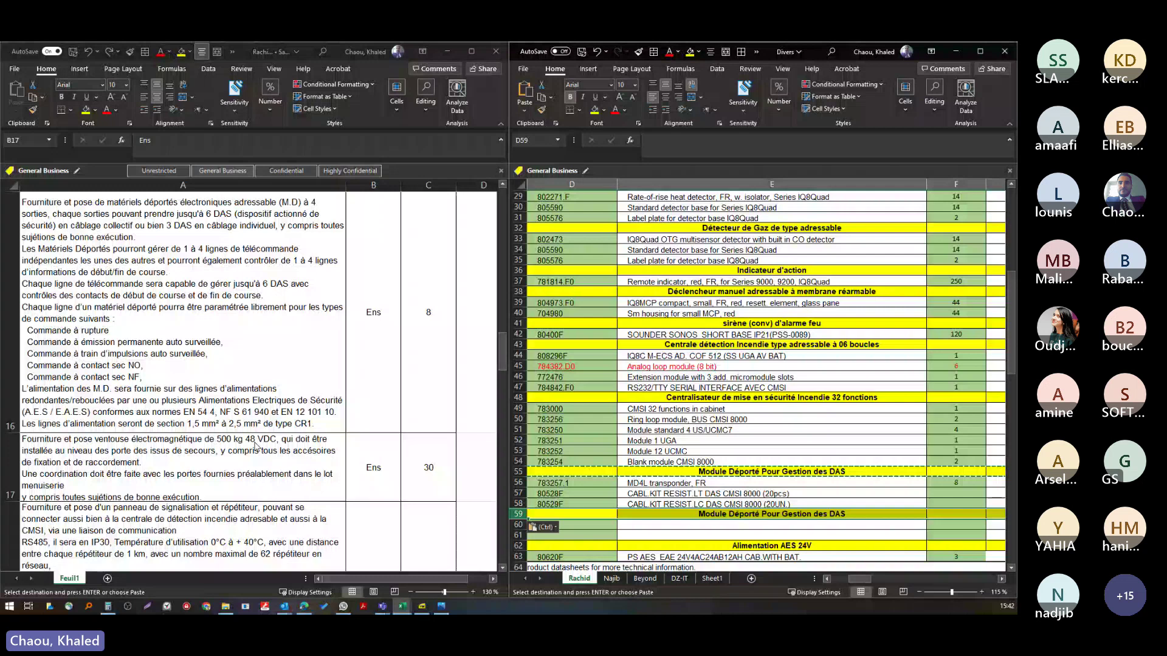
# - Add a "ventouse électromagnétique de 500 kg 48 VDC" section to the quotation with products VENSUP and VENTAR48, quantity 30 each
pyautogui.hotkey('alt', 'Tab')
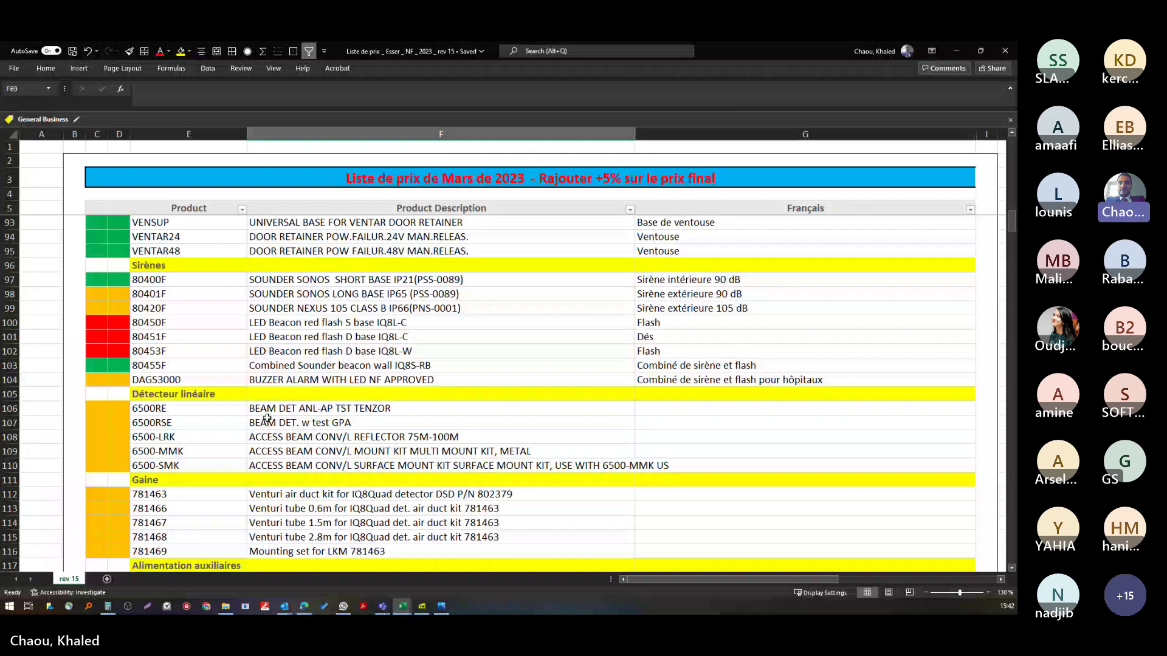
pyautogui.scroll(-11, 267, 418)
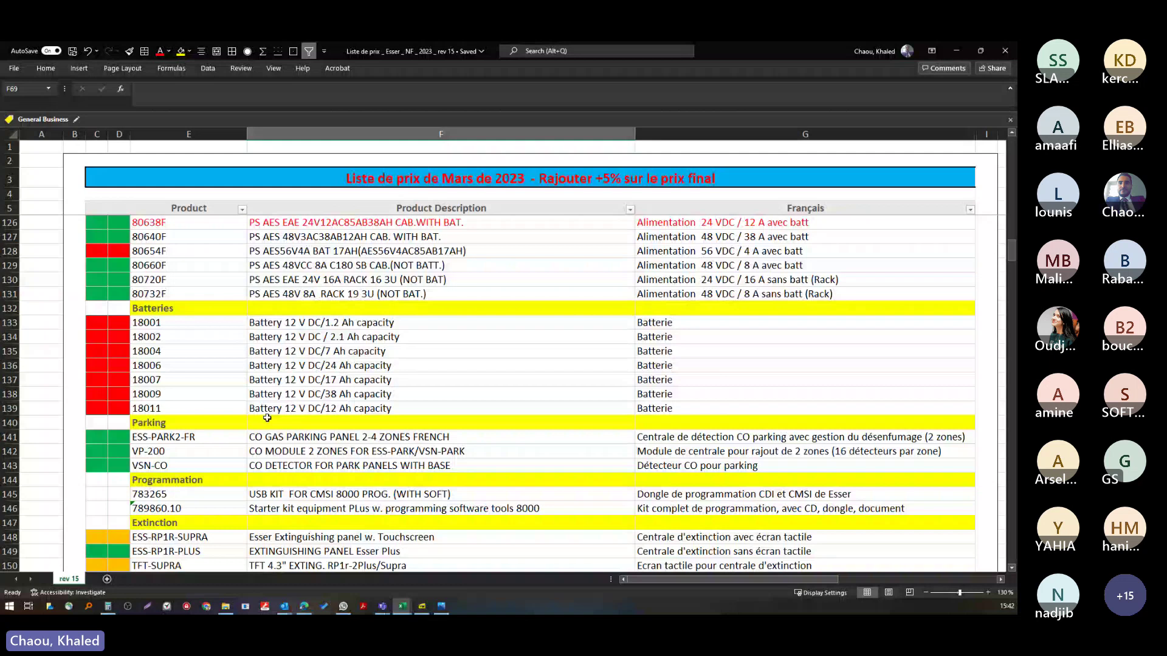
pyautogui.scroll(-9, 268, 418)
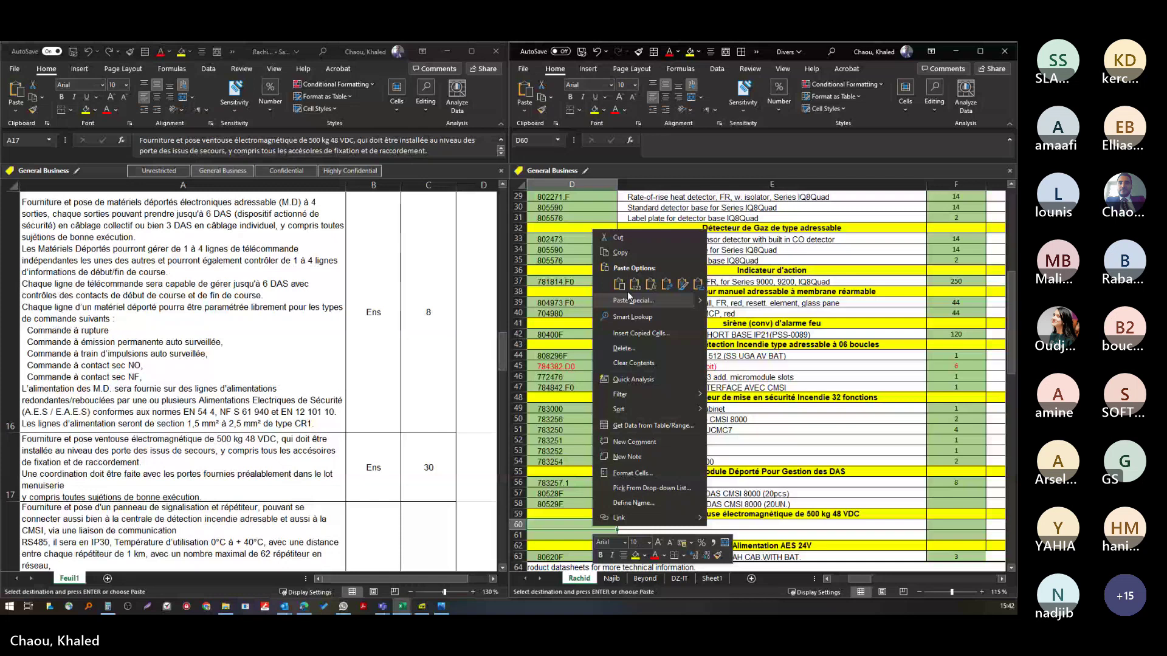
pyautogui.click(619, 284)
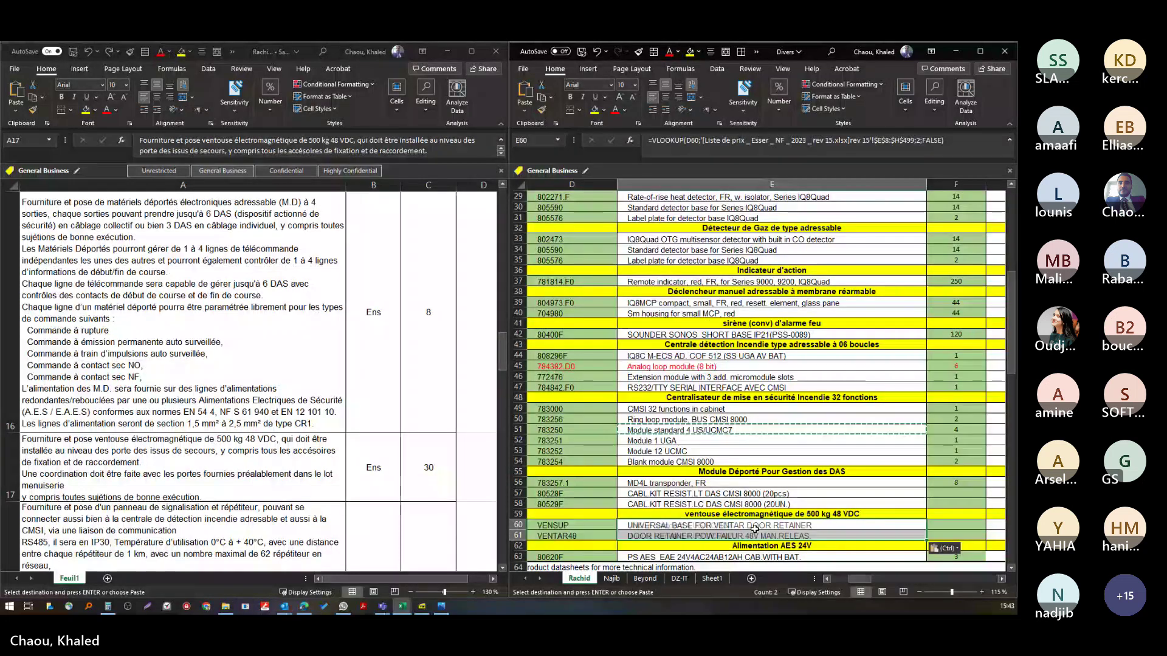
pyautogui.moveTo(754, 524); pyautogui.dragTo(754, 534)
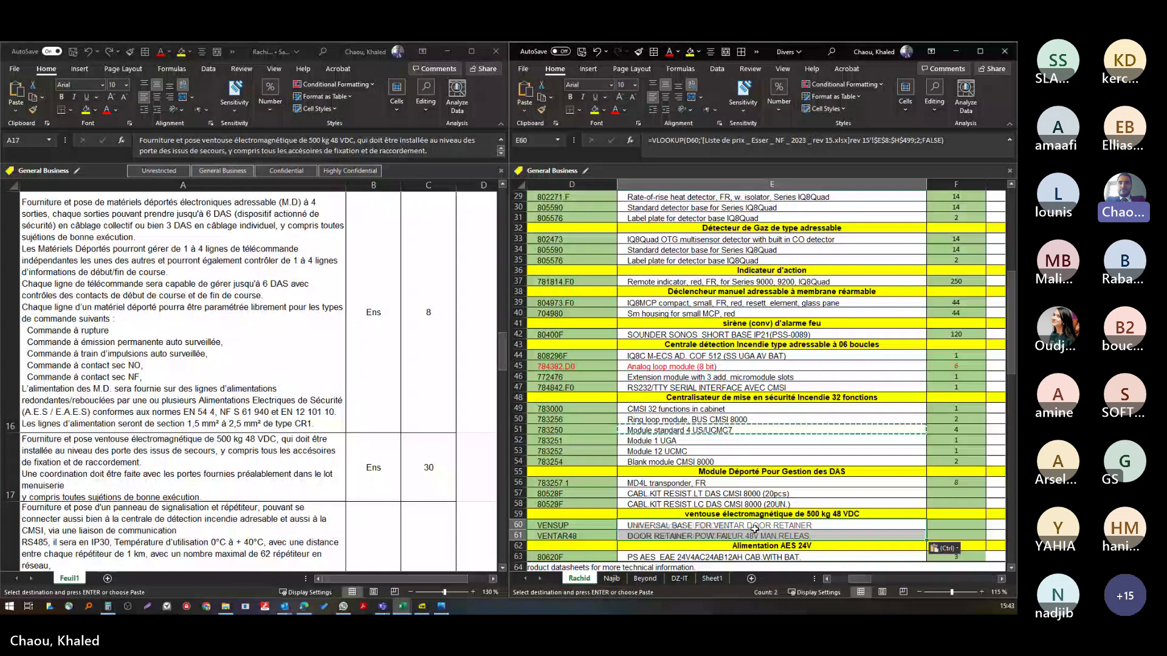
# - Add a "Répétiteur" section to the quotation with product 80250F in quantity 6, and switch to the 80250F REFLEX brochure
pyautogui.write('R')
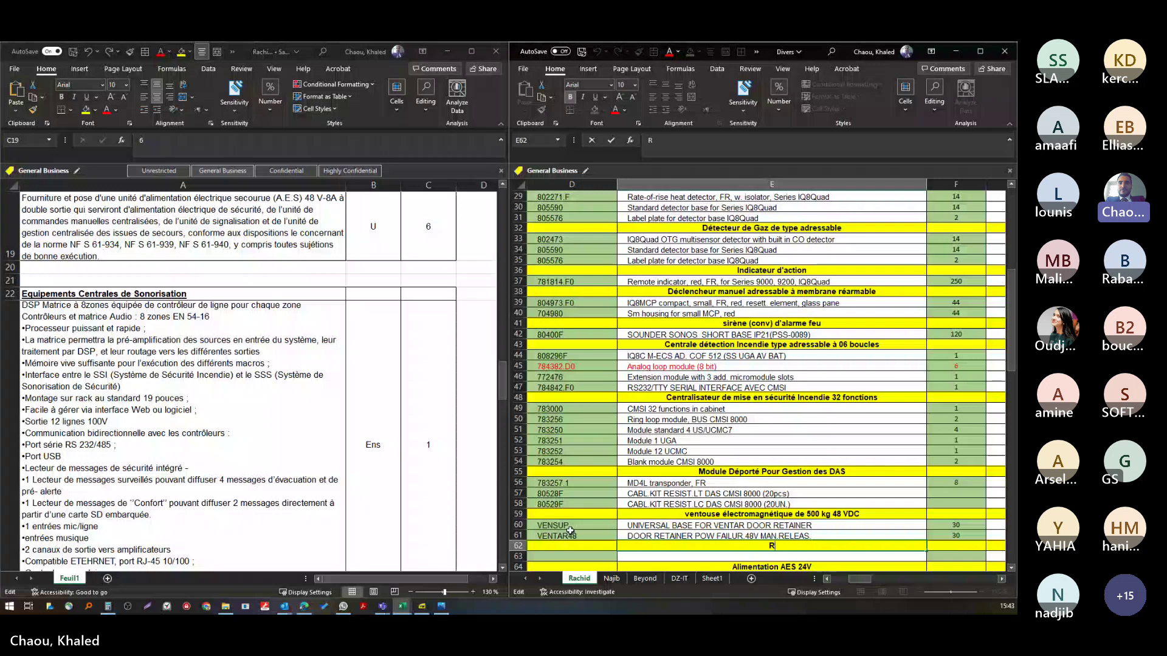
pyautogui.hotkey('alt', 'Tab')
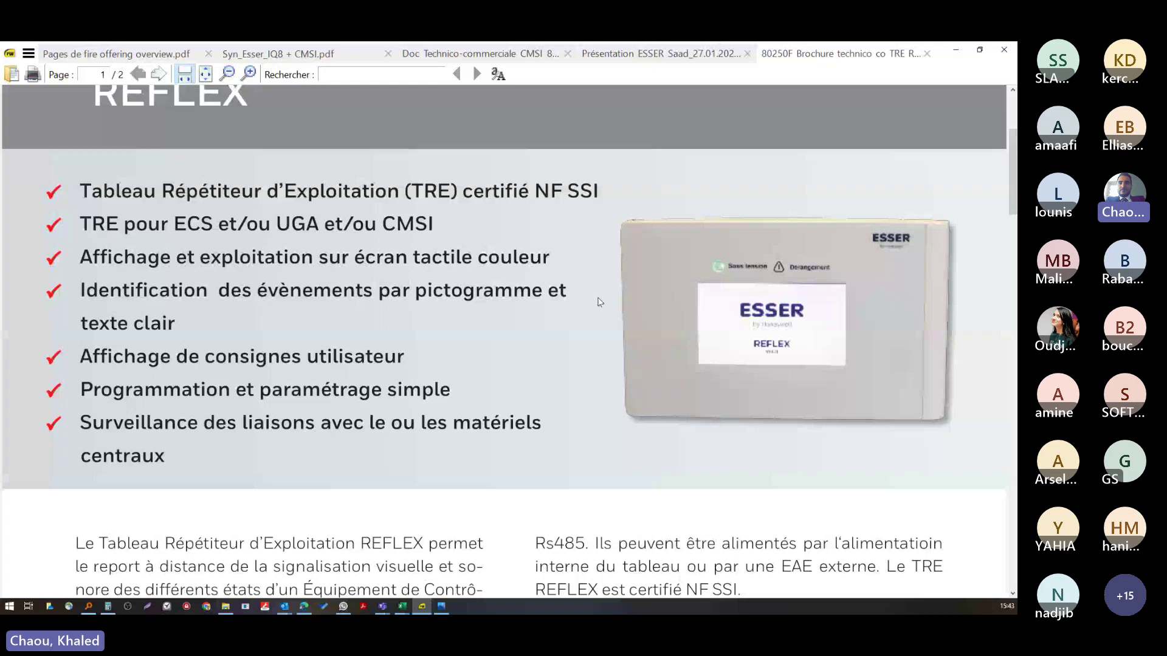
# - Read the REFLEX brochure's wiring diagrams, general characteristics and article code, and return to its first page
pyautogui.scroll(-3, 1013, 141)
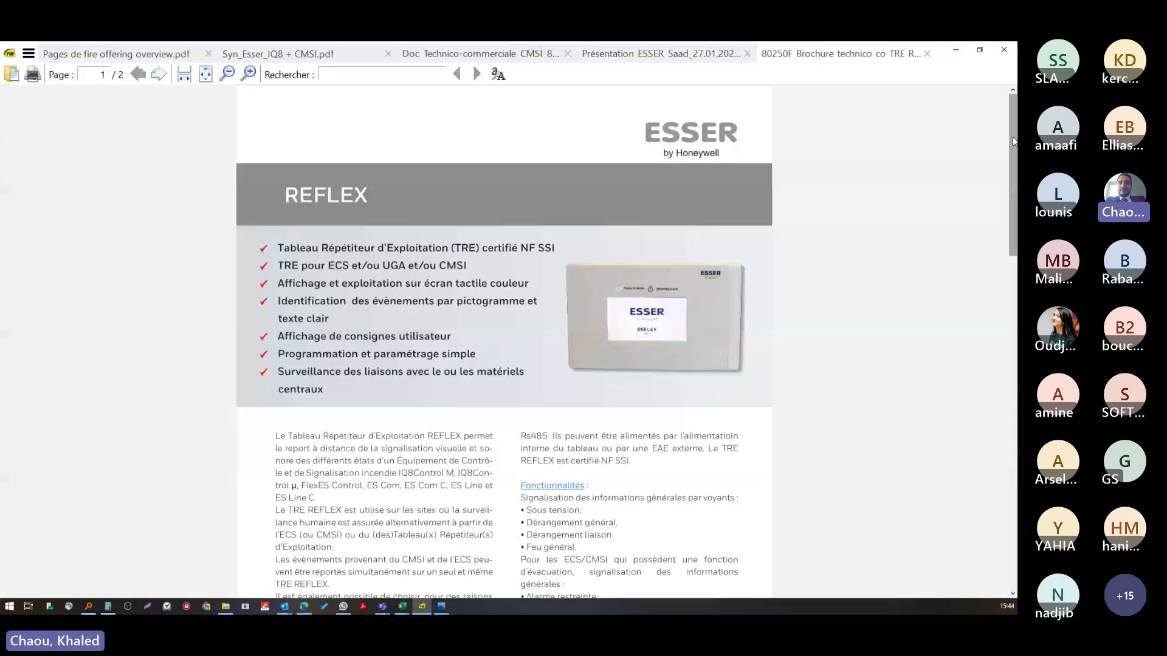
pyautogui.moveTo(1013, 142); pyautogui.dragTo(985, 435)
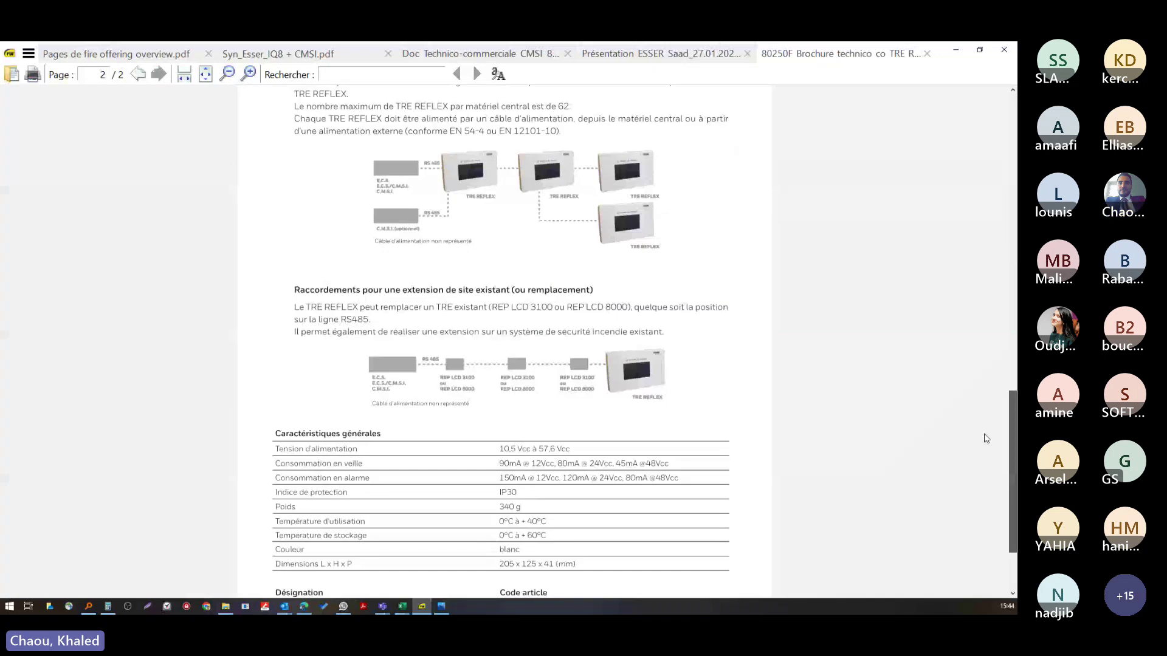
pyautogui.moveTo(985, 439); pyautogui.dragTo(986, 492)
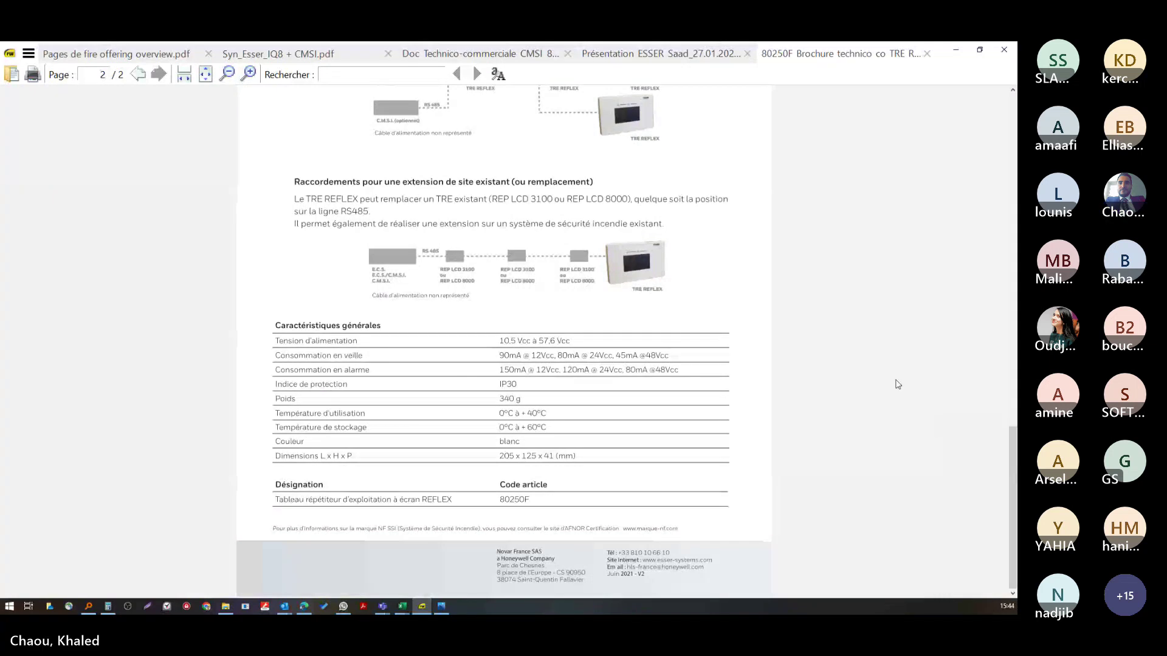
pyautogui.scroll(1, 891, 377)
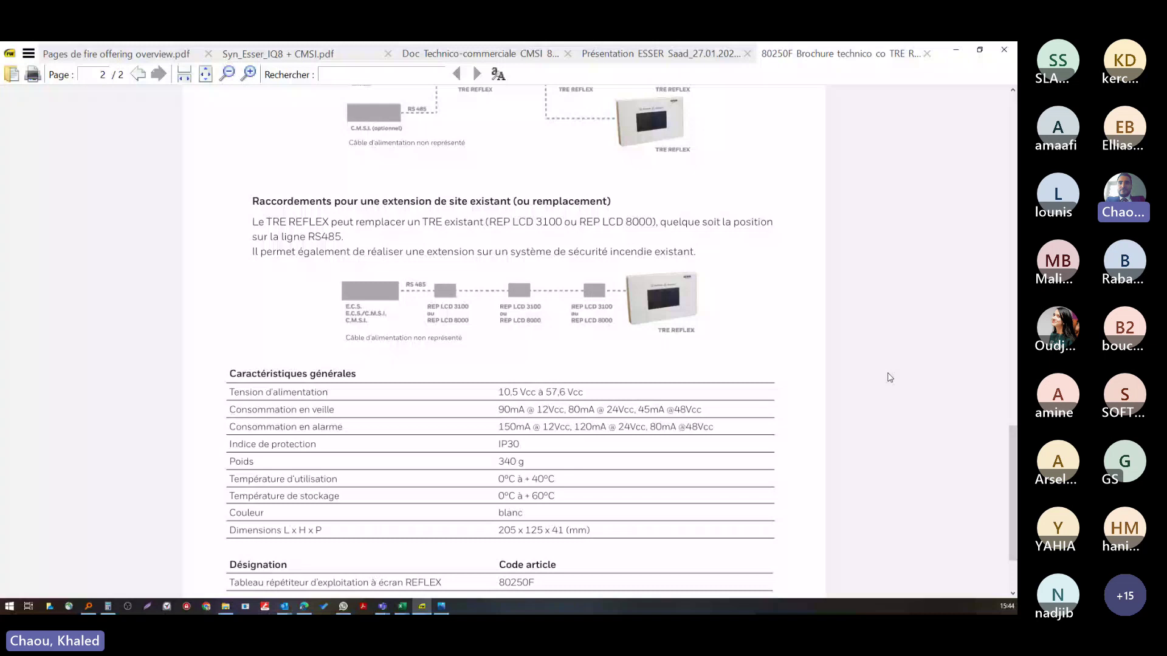
pyautogui.scroll(1, 890, 377)
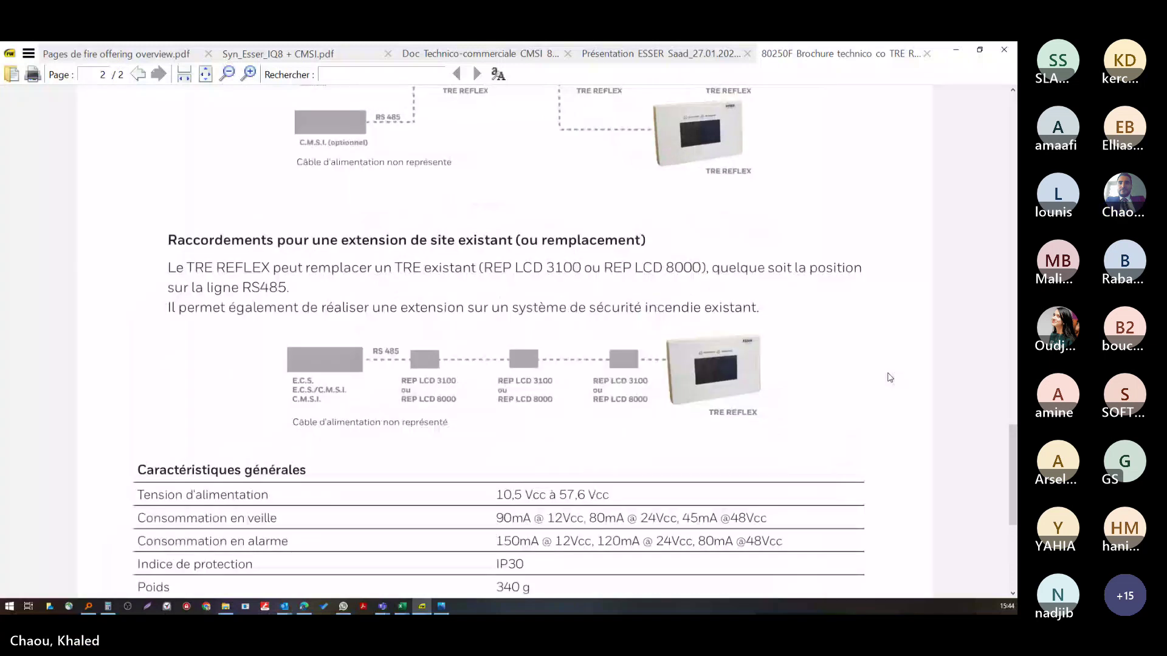
pyautogui.scroll(5, 890, 377)
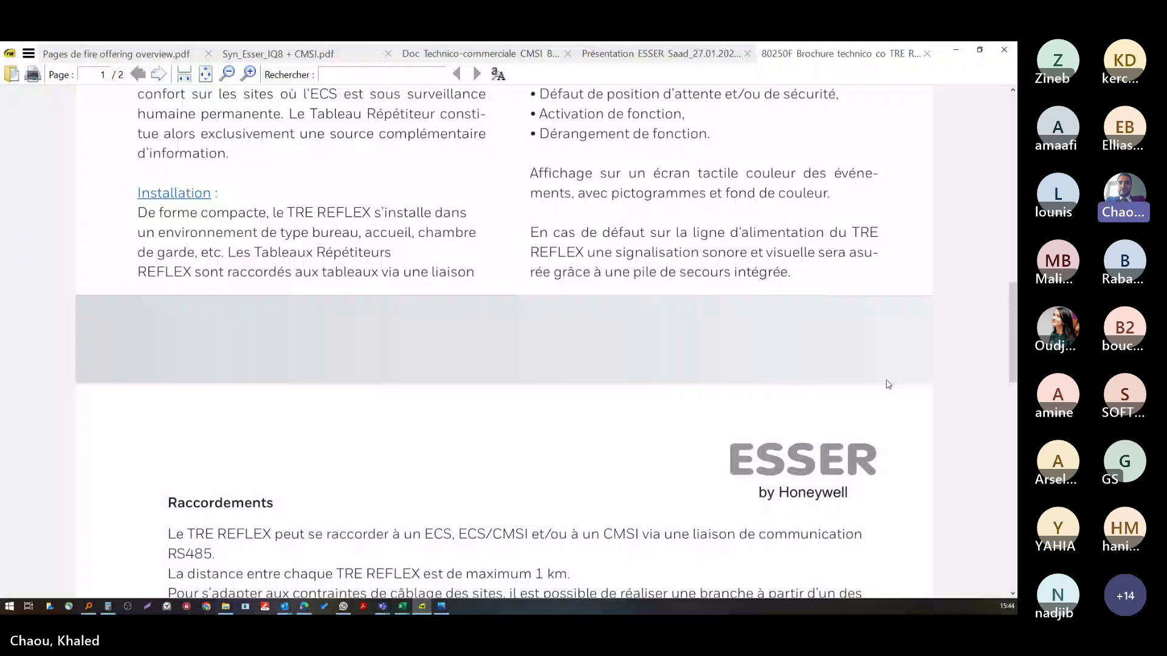
pyautogui.scroll(10, 885, 313)
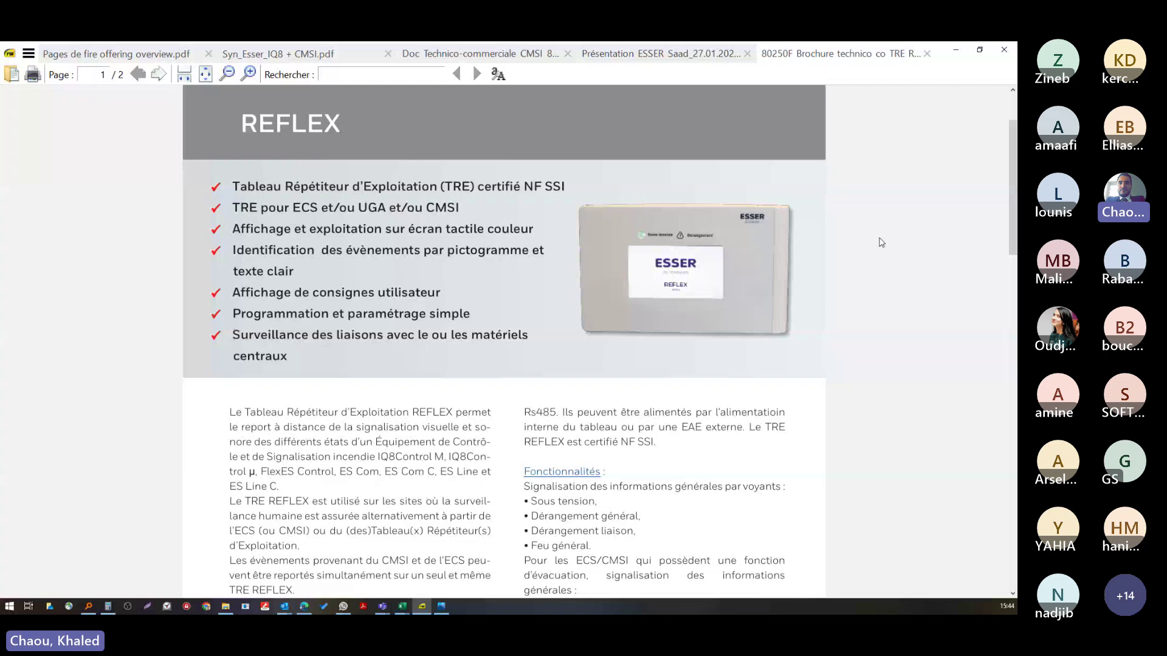
# - Review the tender description of the "Centrale de mise en sécurité incendie adressable" and compare it with the CMSI 8000 product image
pyautogui.hotkey('alt', 'Tab')
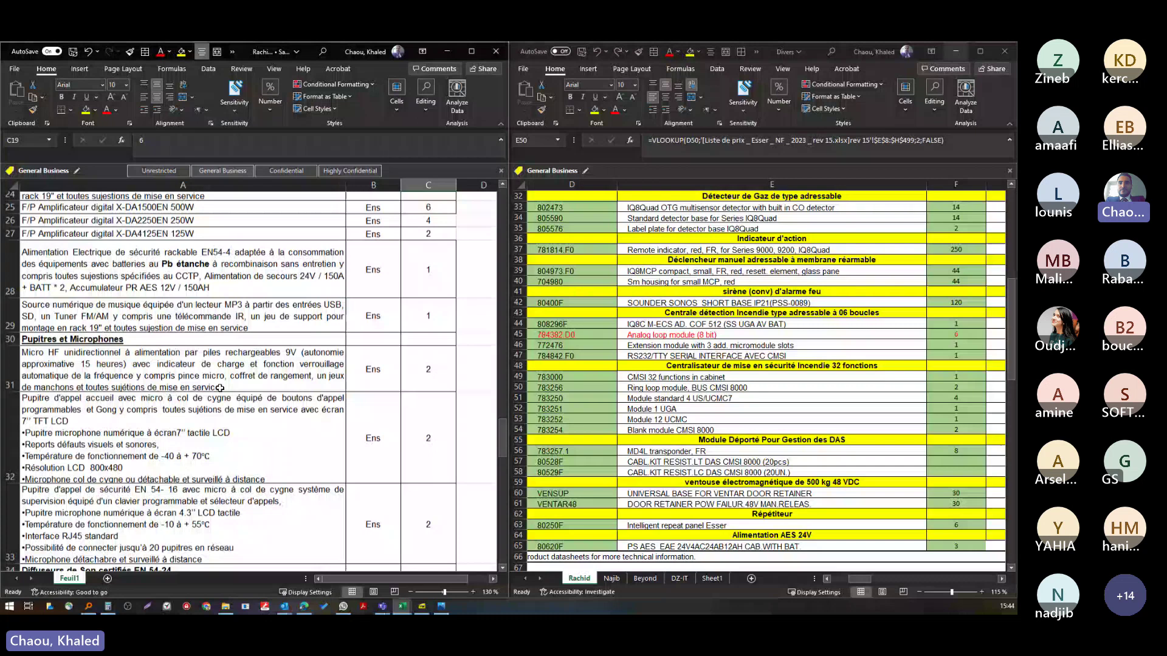
pyautogui.scroll(3, 220, 387)
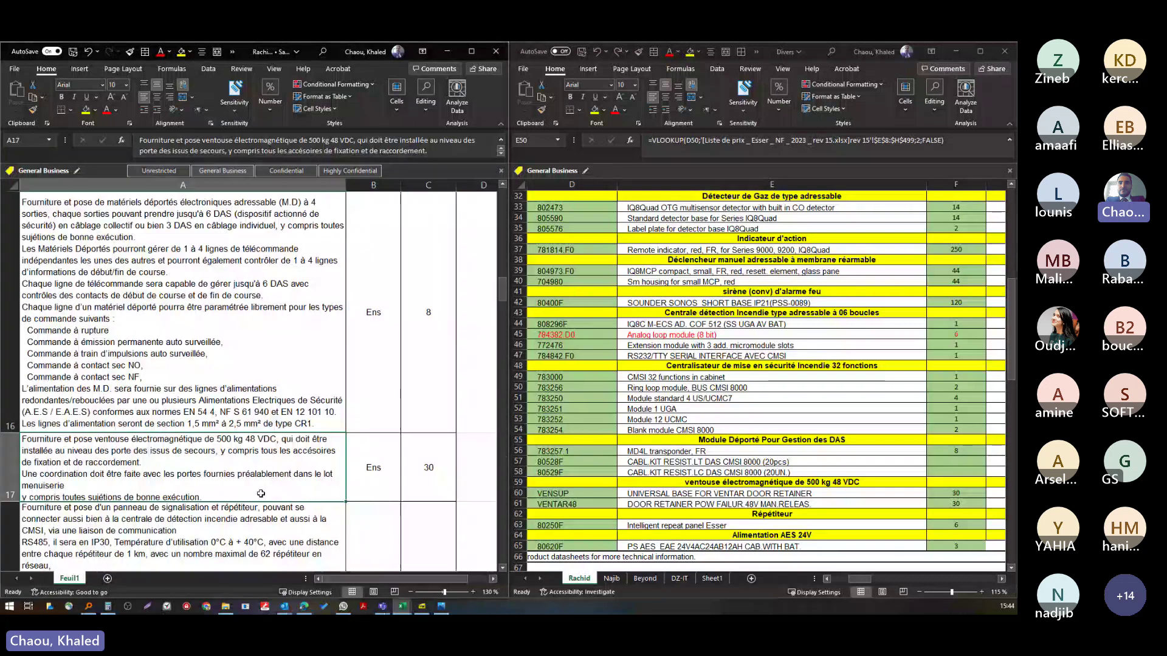
pyautogui.click(261, 493)
pyautogui.click(271, 419)
pyautogui.scroll(1, 287, 385)
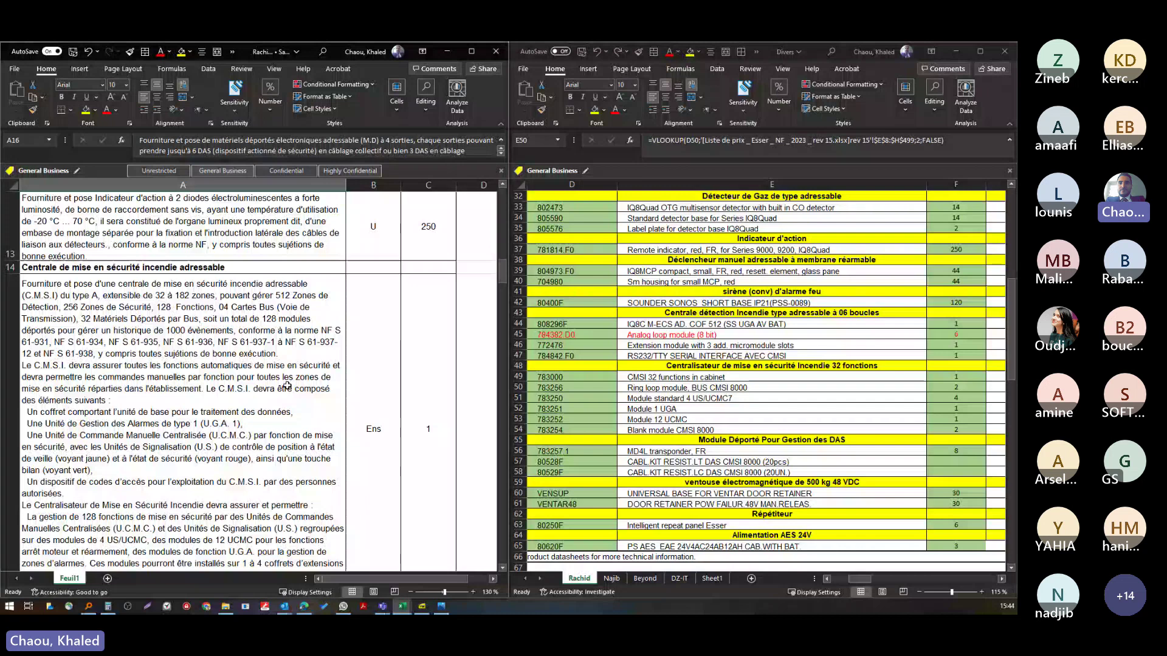
pyautogui.doubleClick(286, 387)
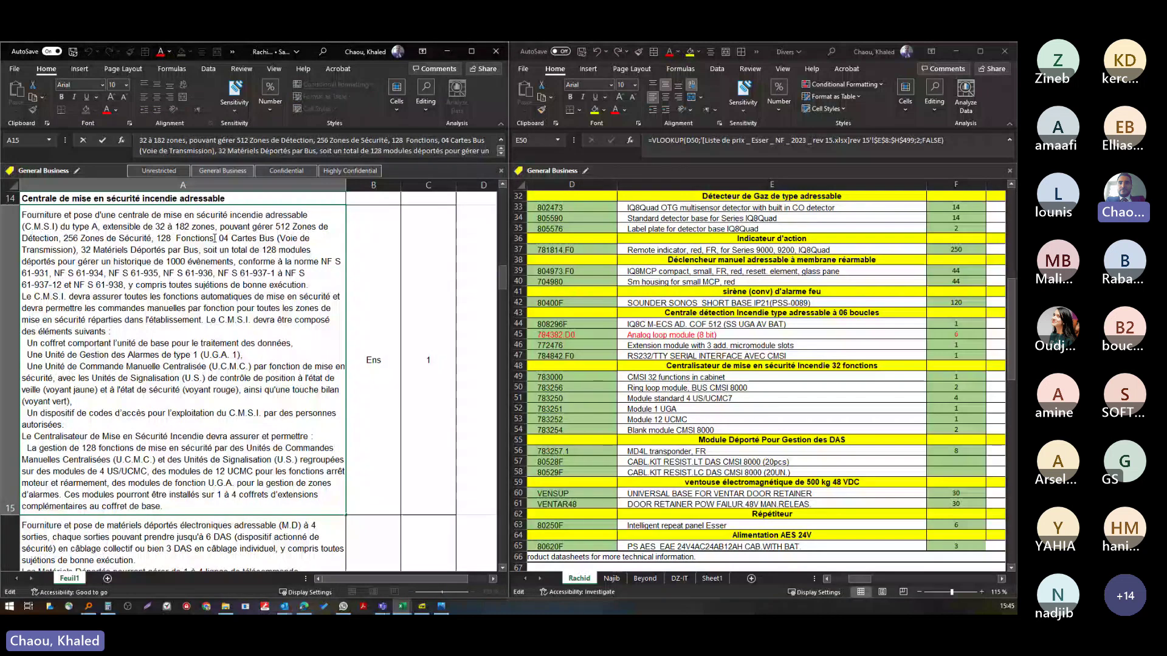
pyautogui.hotkey('alt', 'Tab')
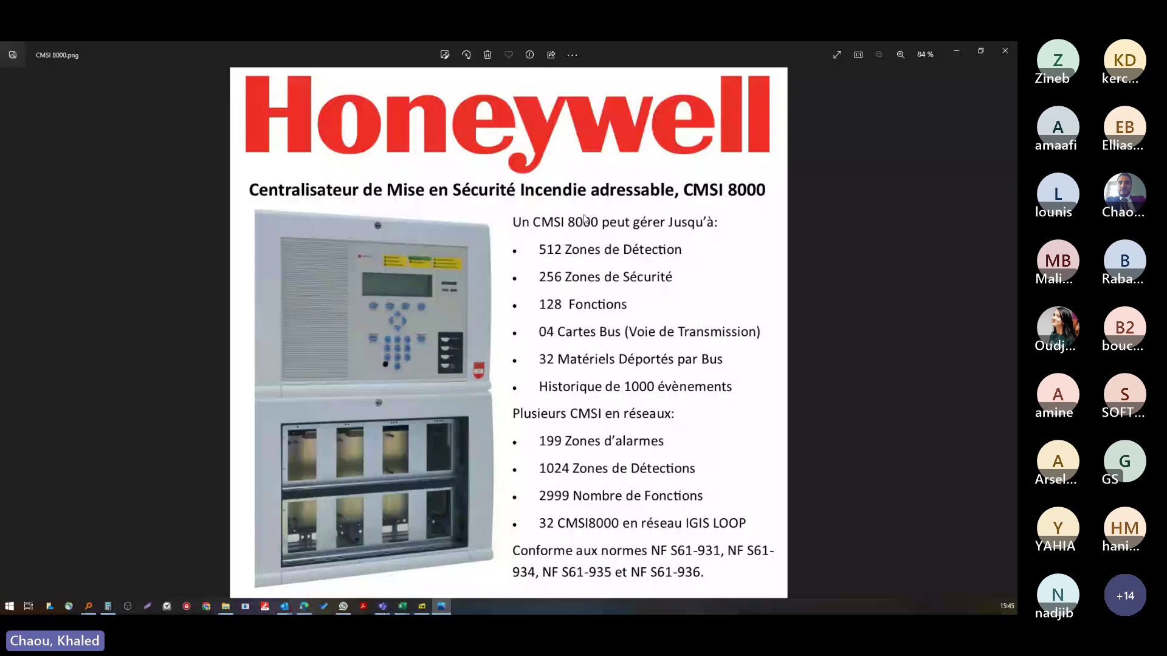
# - Compare the CMSI 8000 image with the tender description and set the quantities of products 783001 and 783256 to 4 each
pyautogui.press('super+Down')
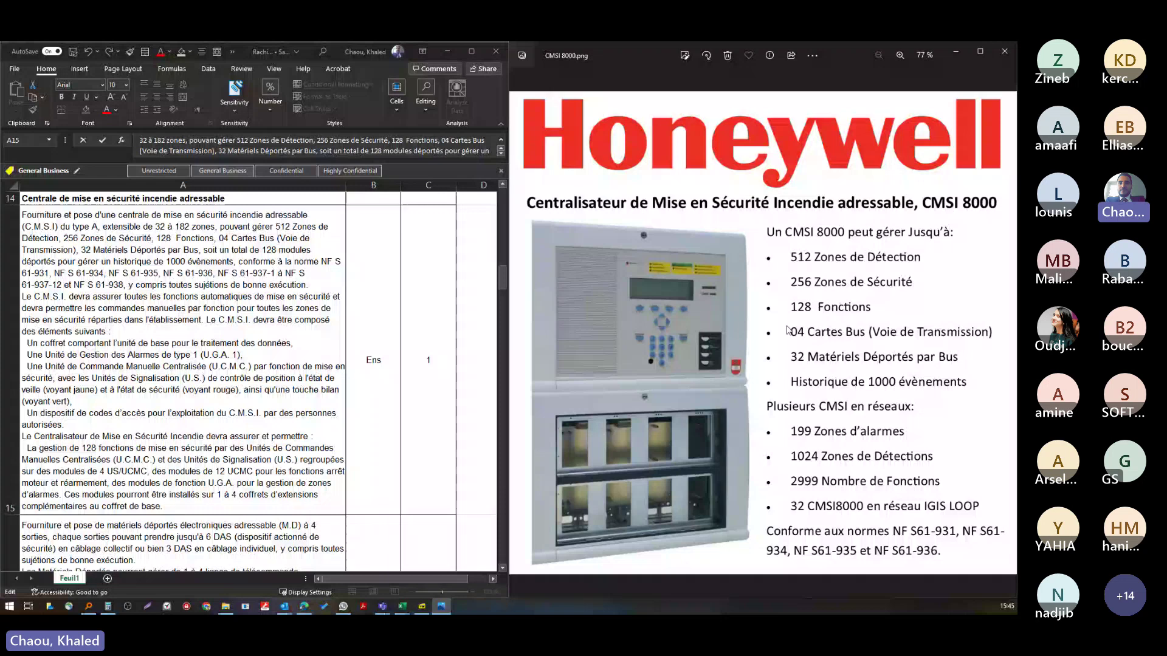
pyautogui.scroll(-2, 278, 372)
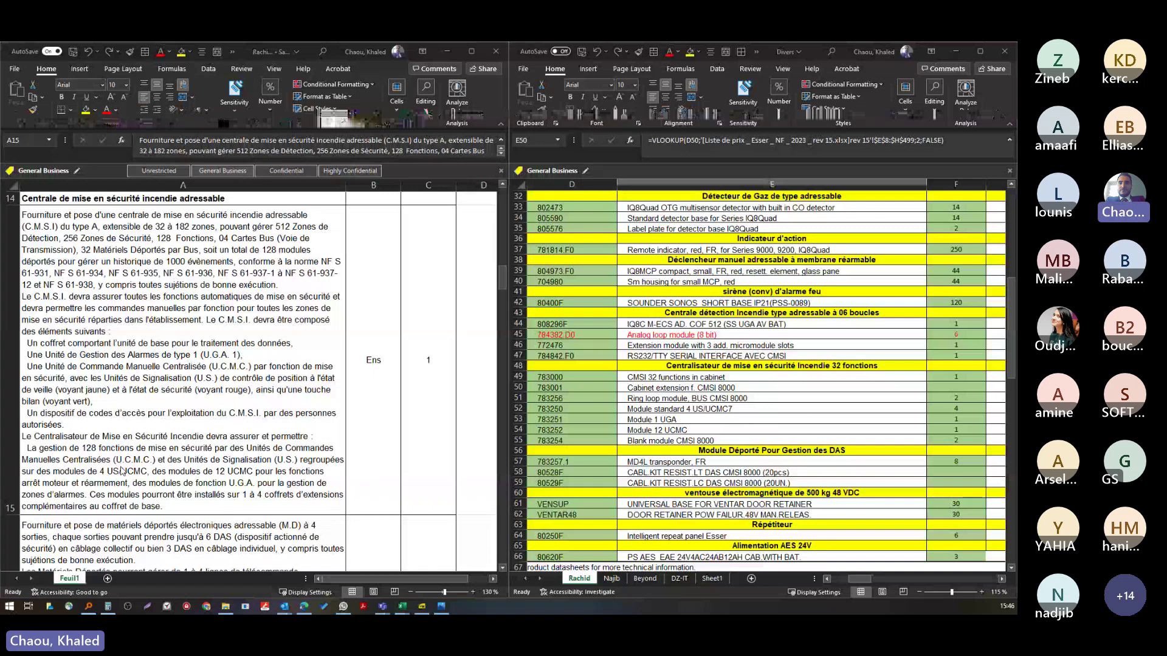
pyautogui.click(737, 400)
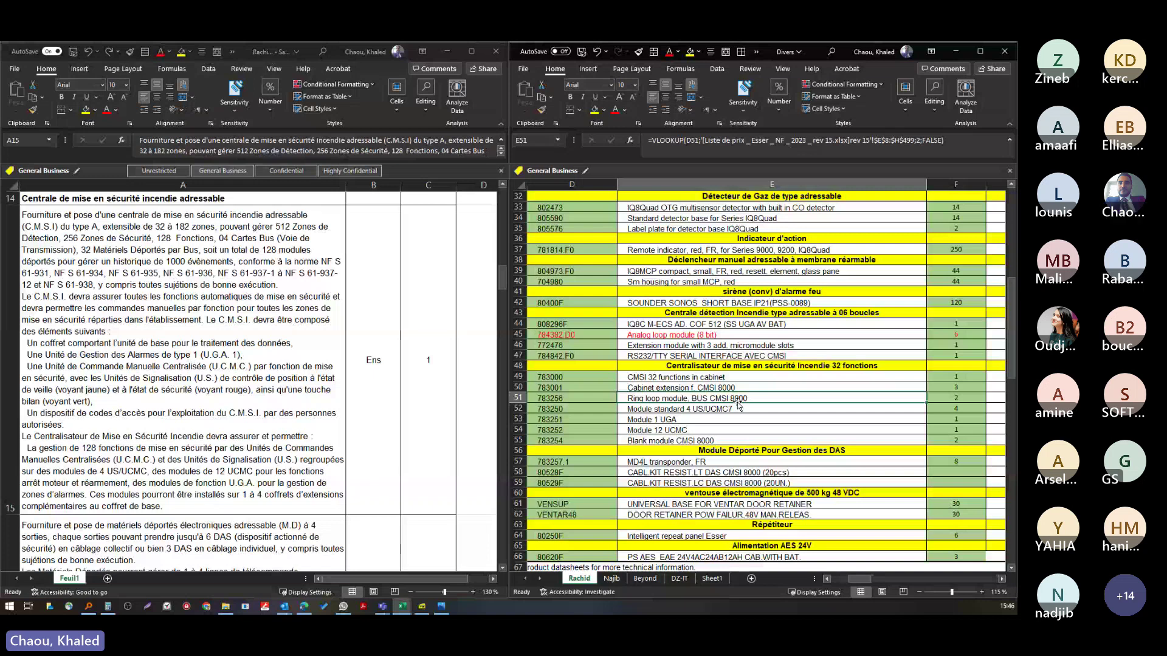
pyautogui.click(956, 408)
pyautogui.moveTo(985, 413); pyautogui.dragTo(936, 389)
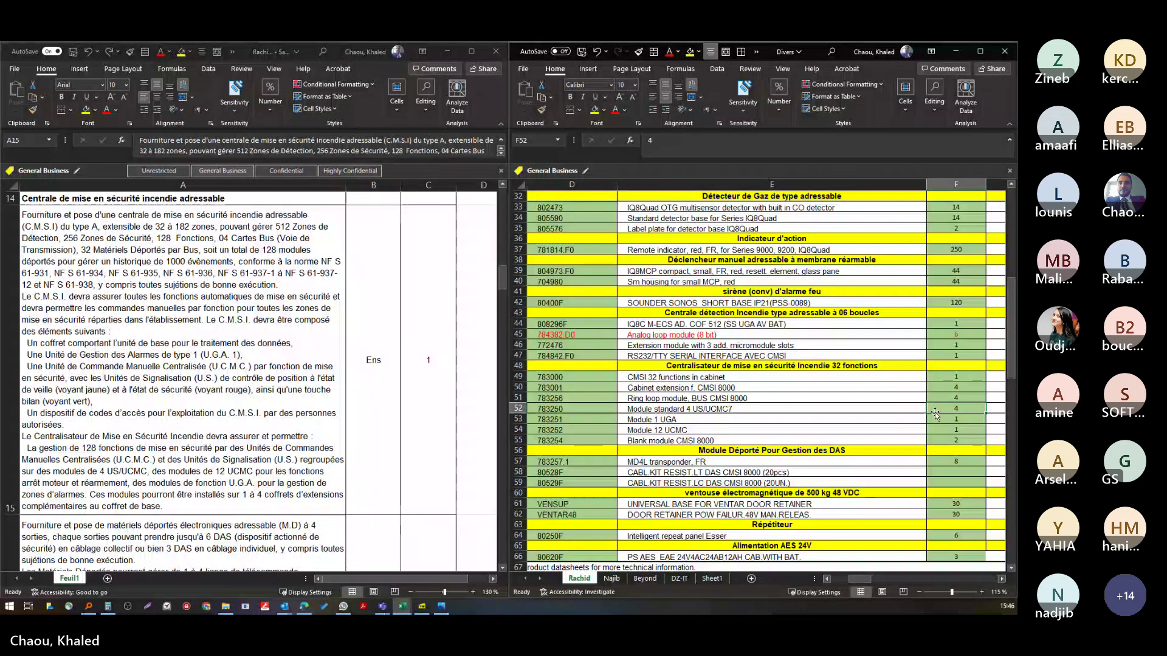
# - Browse the ESSER presentation PDF through the sounder, visual alarm and special detector slides to the VESDA multi-point detector page
pyautogui.hotkey('alt', 'Tab')
pyautogui.hotkey('alt', 'Tab')
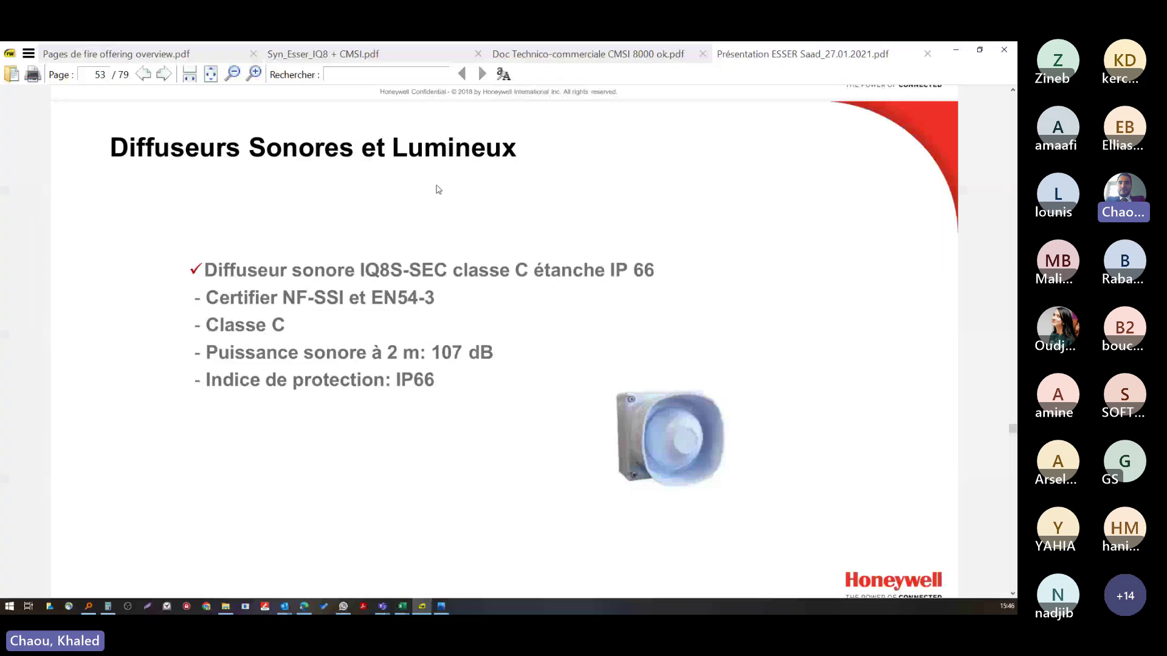
pyautogui.scroll(-2, 438, 189)
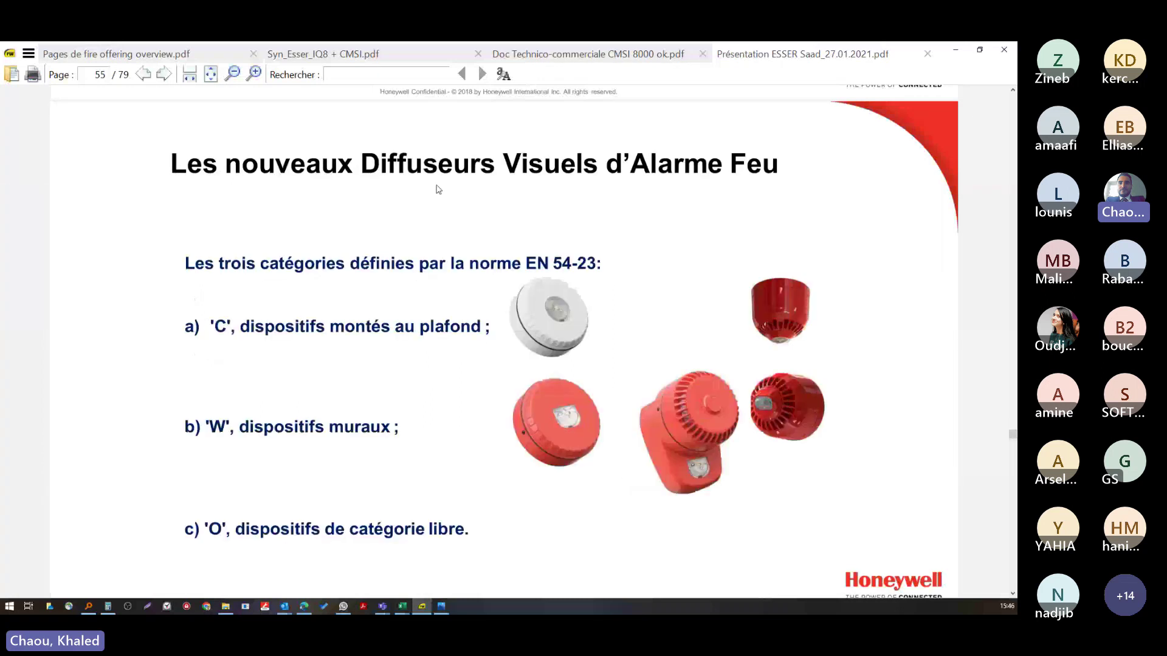
pyautogui.scroll(1, 437, 189)
pyautogui.scroll(3, 438, 189)
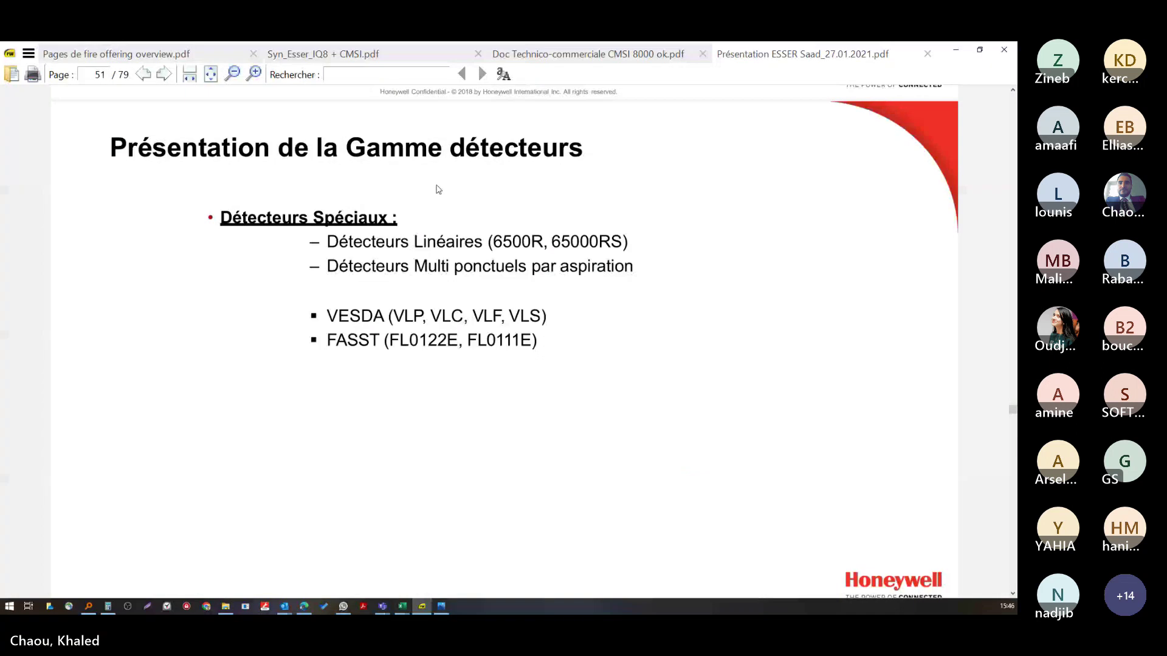
pyautogui.scroll(5, 438, 189)
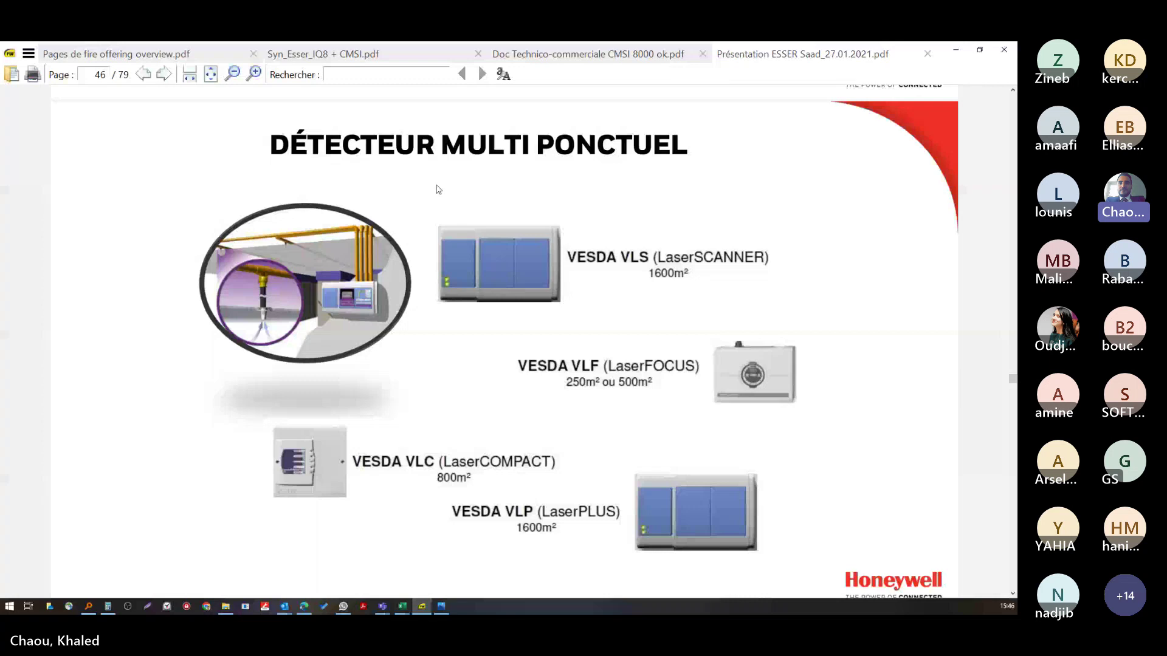
# - Set the CMSI module quantities in the quotation to 32 for 783250, 4 for 783251, 4 for 783252 and 8 for 783254
pyautogui.hotkey('alt', 'Tab')
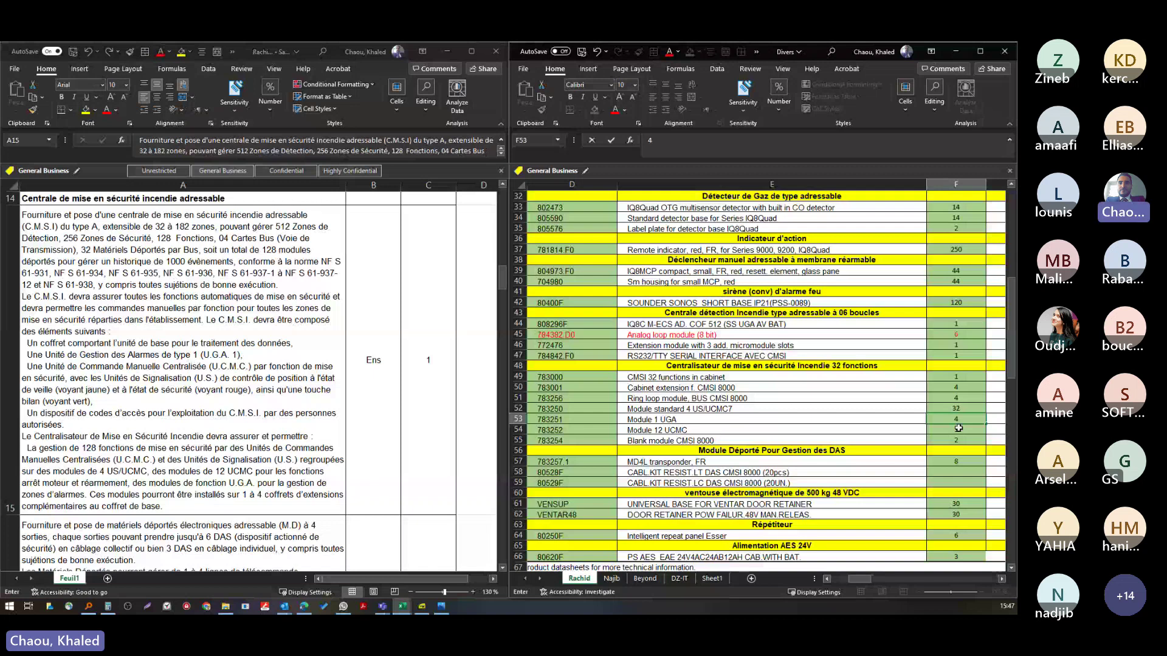
pyautogui.press('Return')
pyautogui.write('4')
pyautogui.press('Return')
pyautogui.write('8')
pyautogui.press('Return')
pyautogui.press('Return')
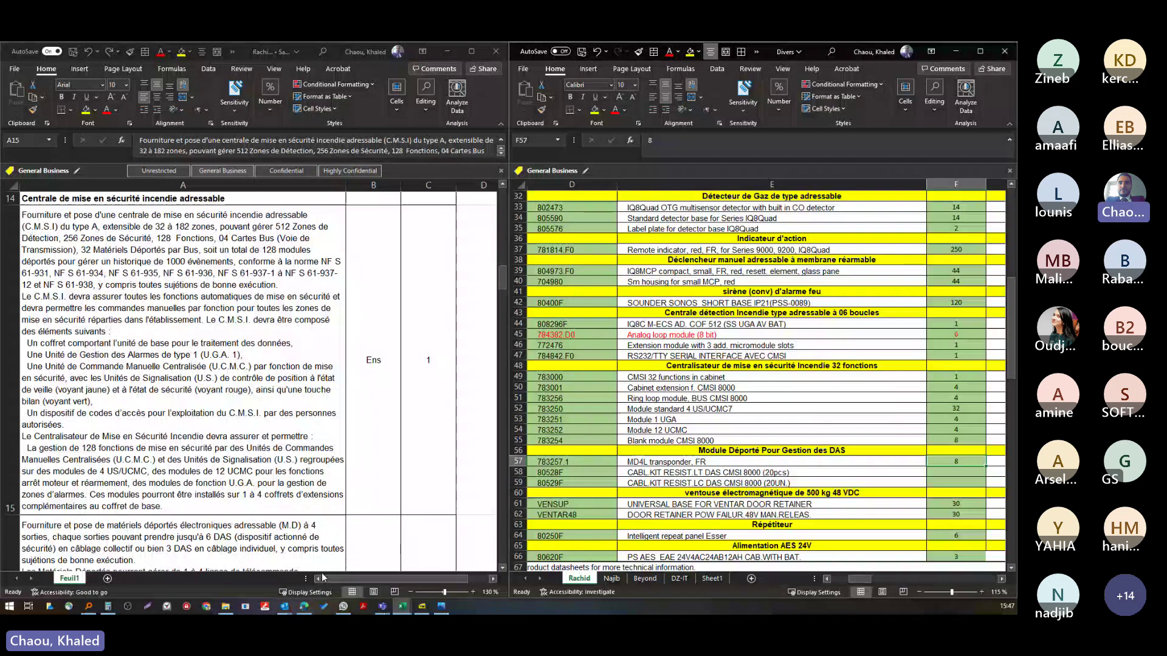
# - Check the tender's "matériels déportés" item and enter quantity 8 for each of the cable kits 80528F and 80529F
pyautogui.click(257, 257)
pyautogui.press('Down')
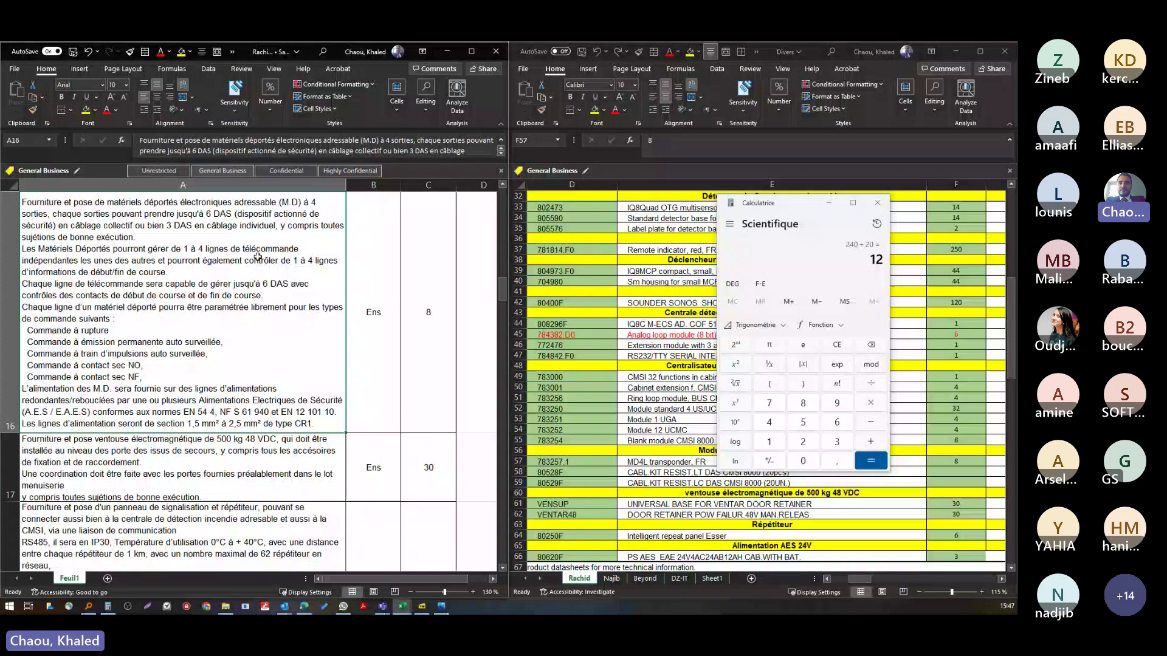
pyautogui.click(428, 328)
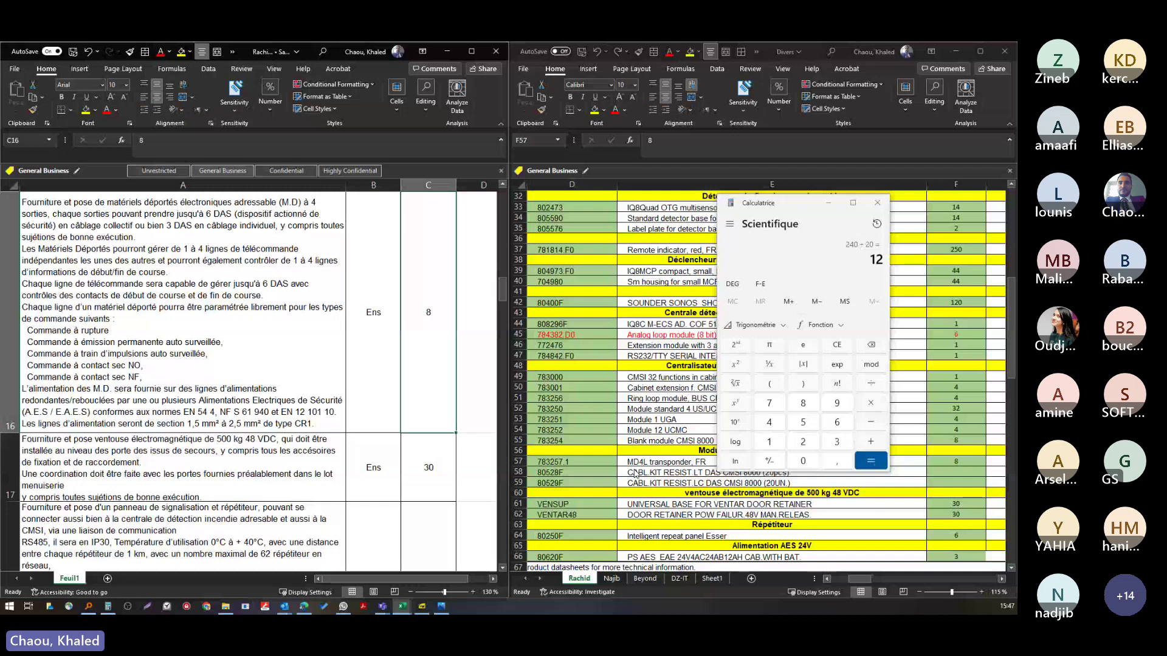
pyautogui.click(958, 469)
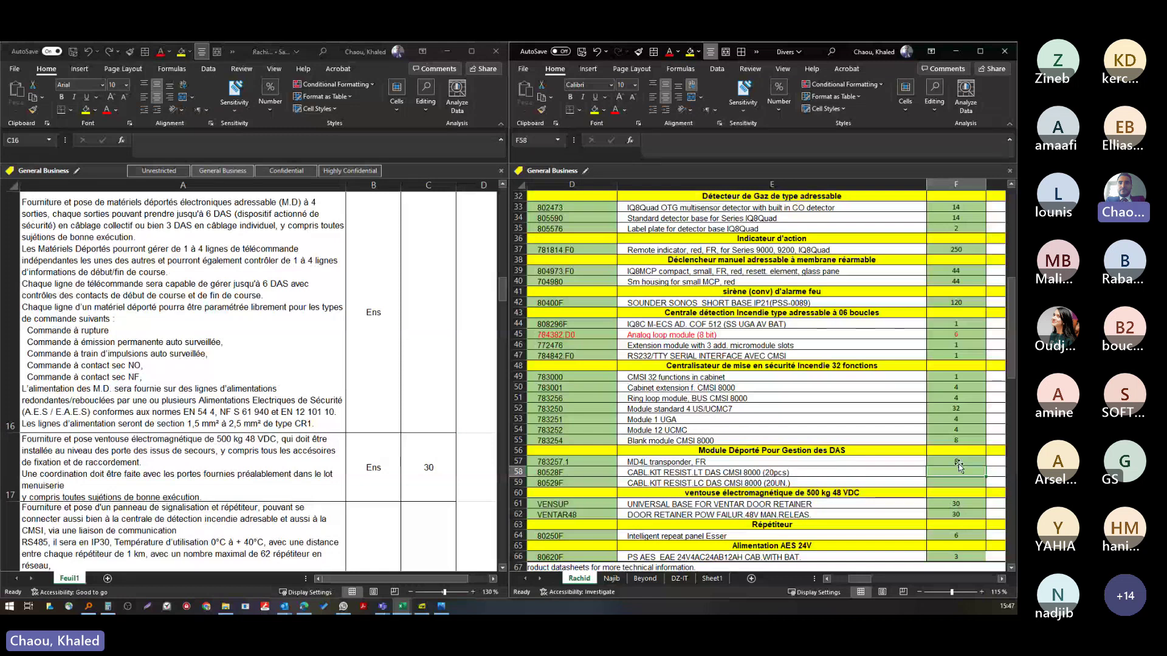
pyautogui.write('8')
pyautogui.press('Return')
pyautogui.write('8')
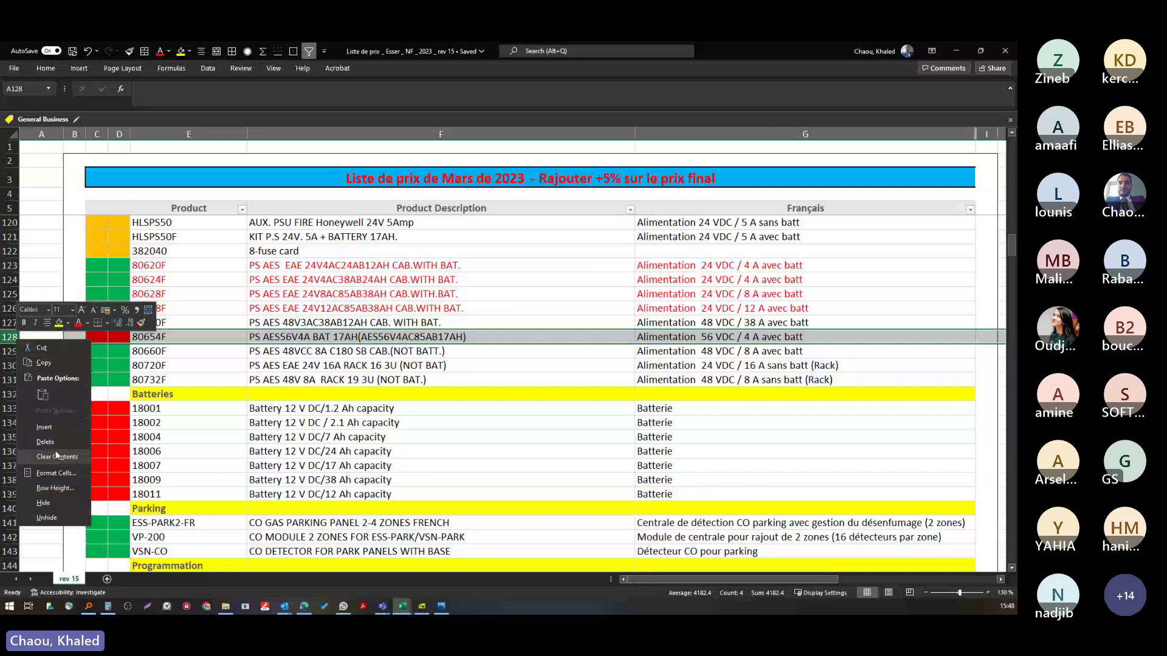
# - Hide the 80654F row in the price list and replace the AES power supply in the quotation with product 80660F
pyautogui.click(44, 503)
pyautogui.click(300, 334)
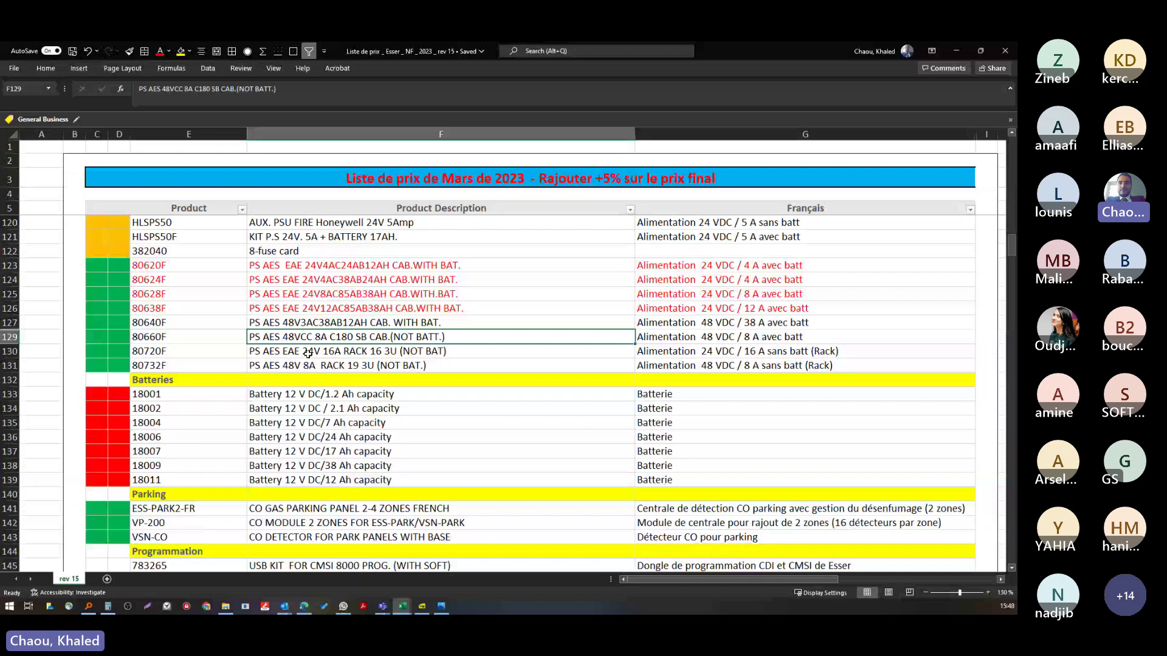
pyautogui.click(214, 324)
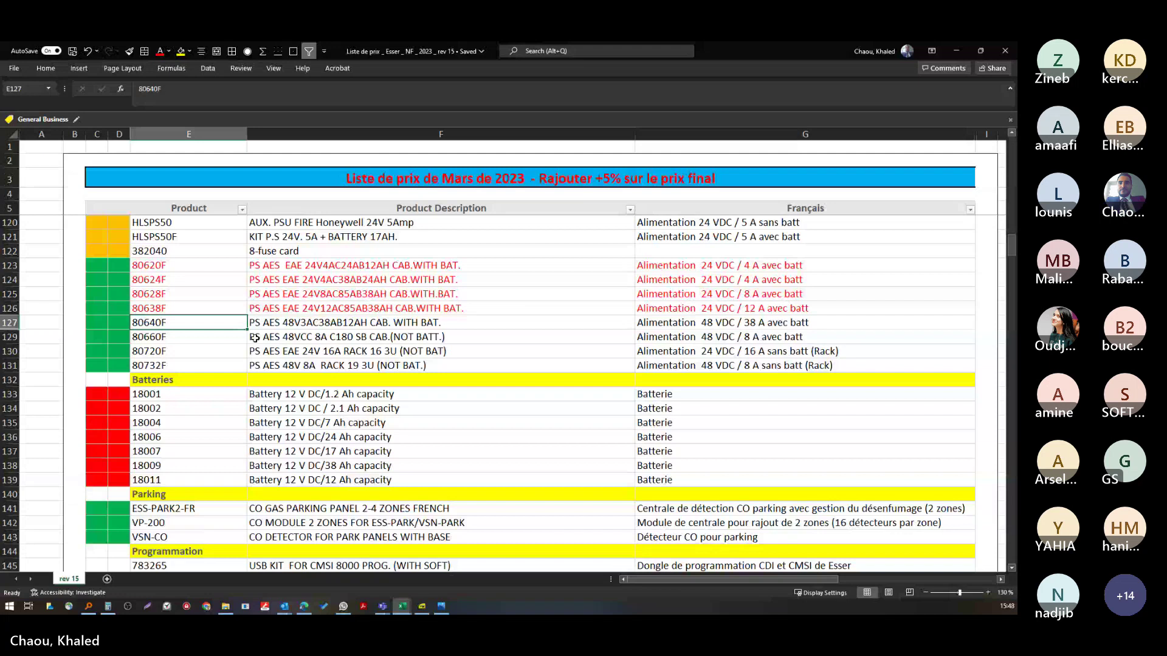
pyautogui.hotkey('alt', 'Tab')
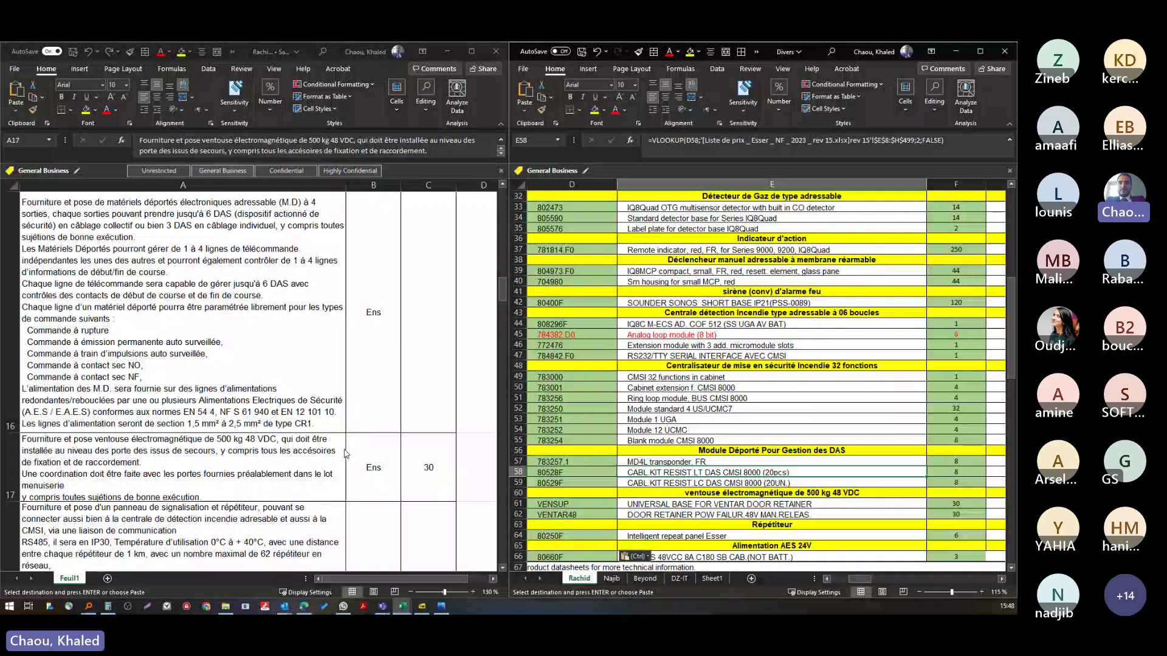
pyautogui.click(317, 435)
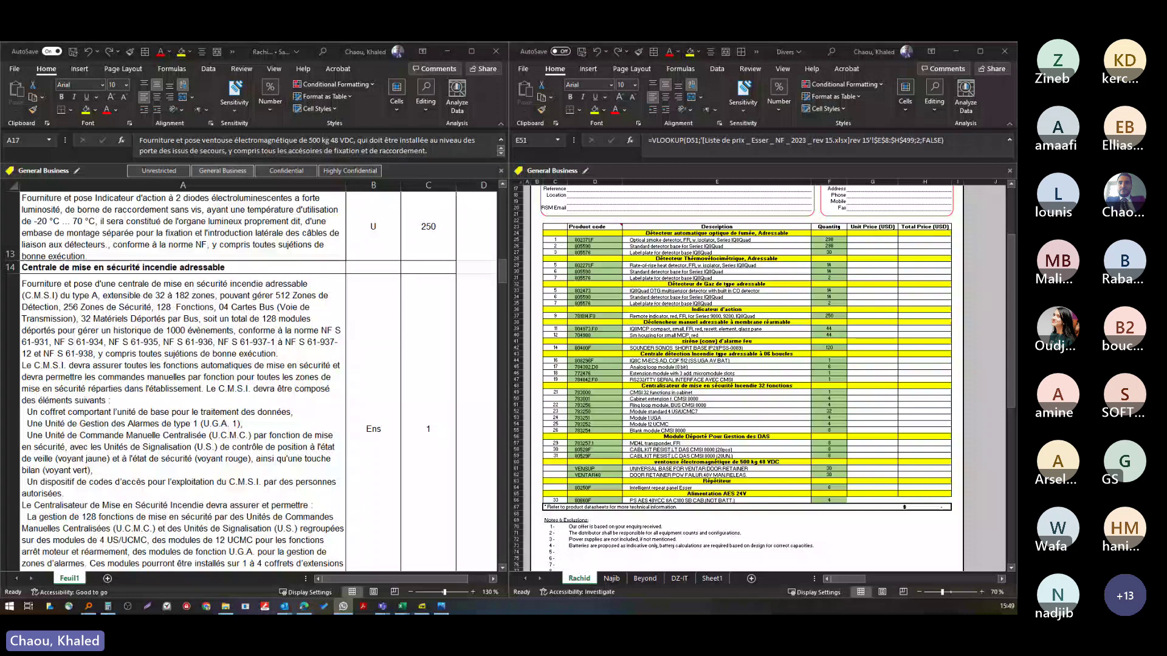
# - Review the tender down to the "Equipements Centrales de Sonorisation" section and copy the quotation's full product table
pyautogui.click(182, 395)
pyautogui.scroll(-10, 251, 380)
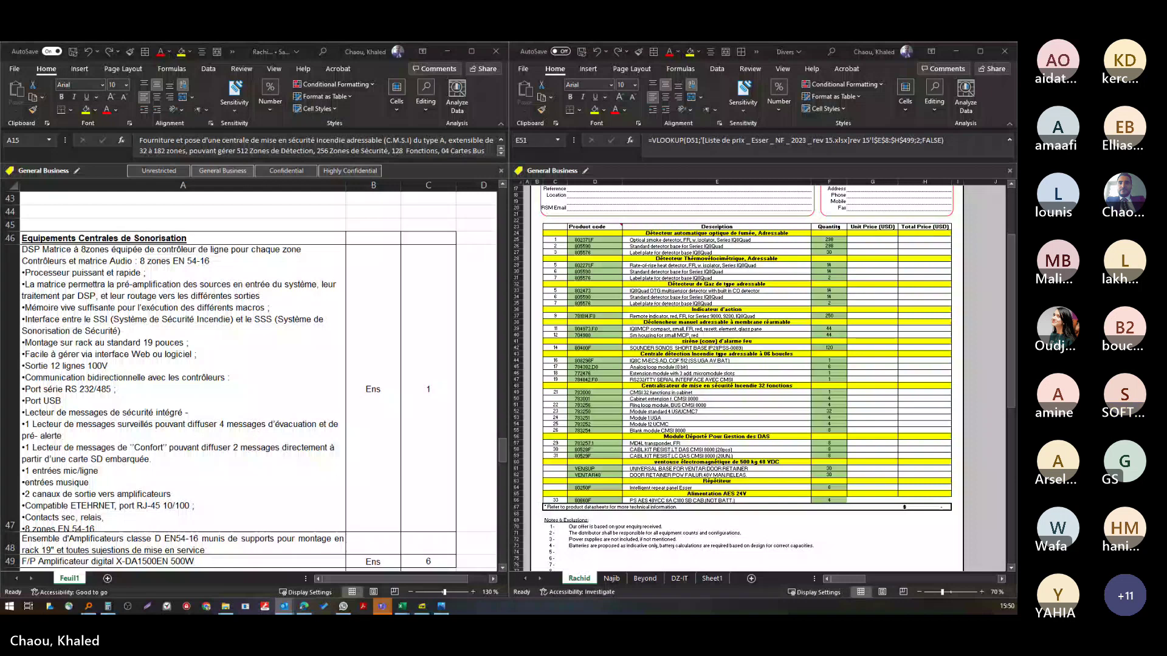
pyautogui.moveTo(924, 500); pyautogui.dragTo(546, 226)
pyautogui.hotkey('ctrl', 'c')
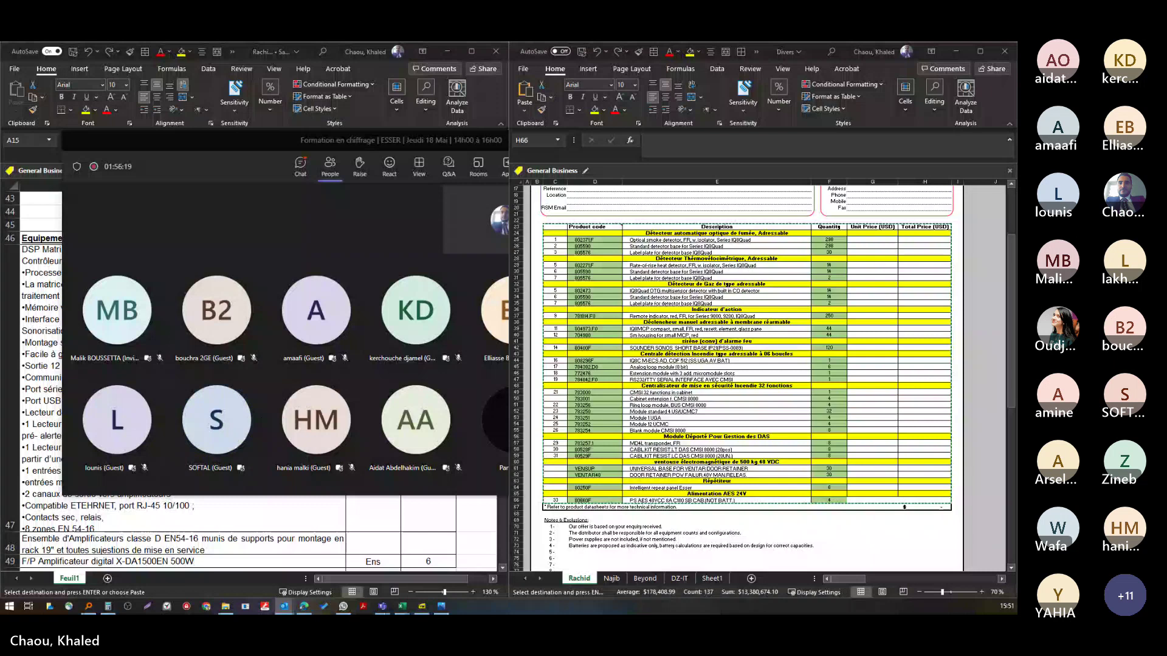
pyautogui.click(767, 399)
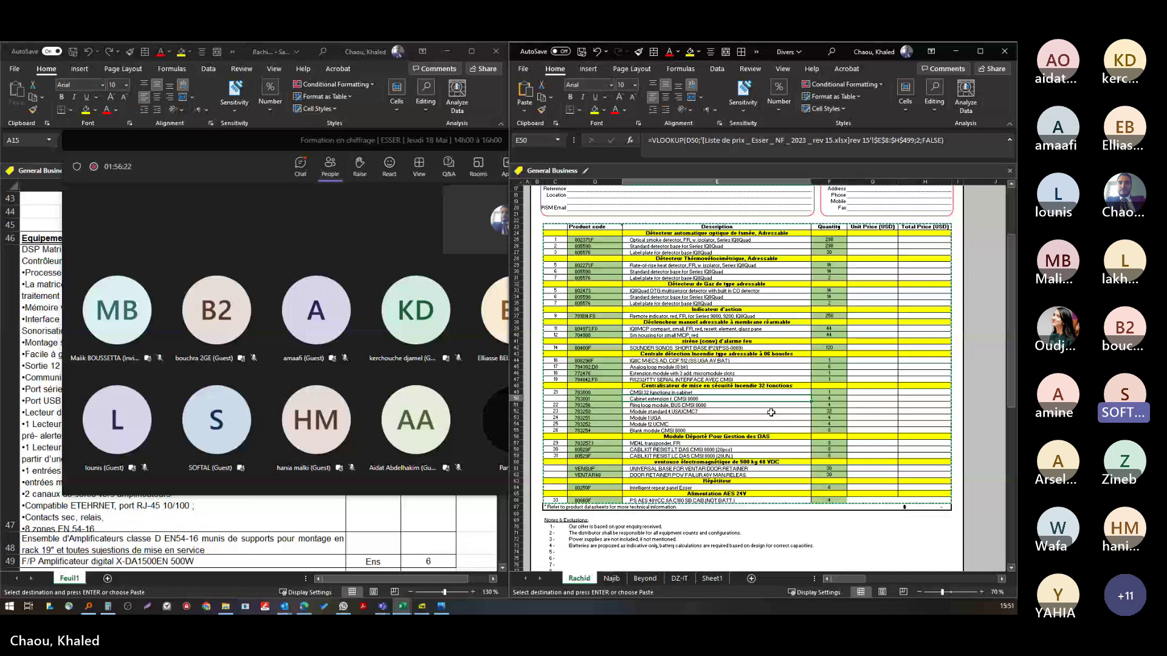
pyautogui.scroll(2, 771, 412)
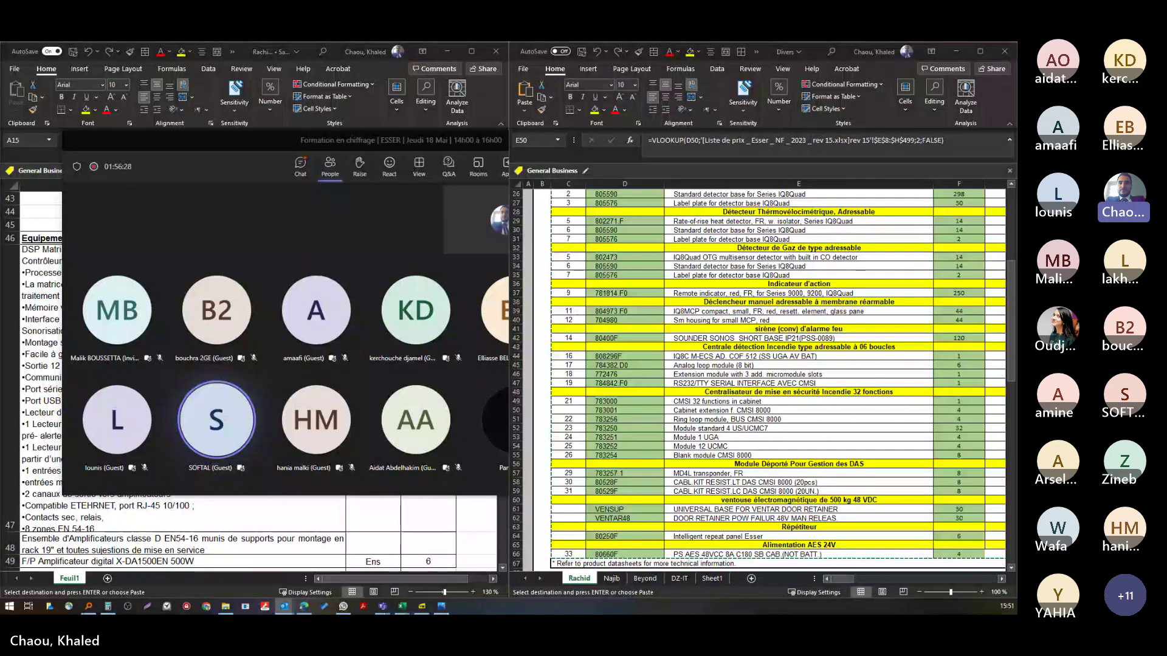
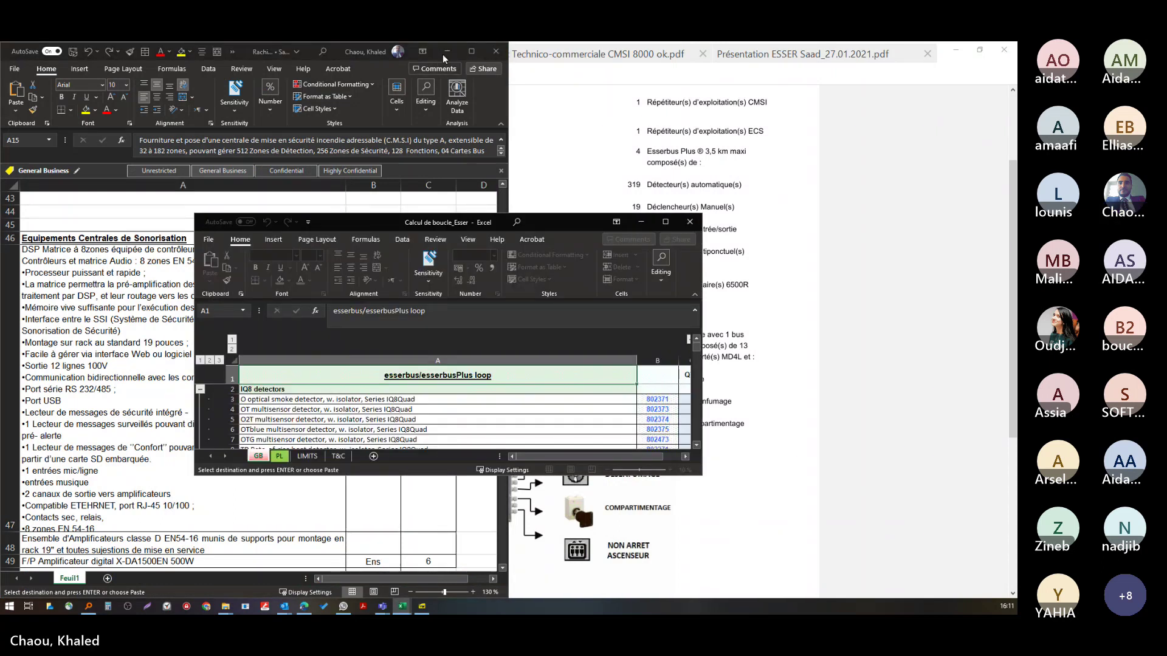
# - Bring up the Calcul de boucle_Esser workbook full size and enter quantities 1, 2 and 3 for detectors 802371, 802373 and 802374
pyautogui.click(447, 51)
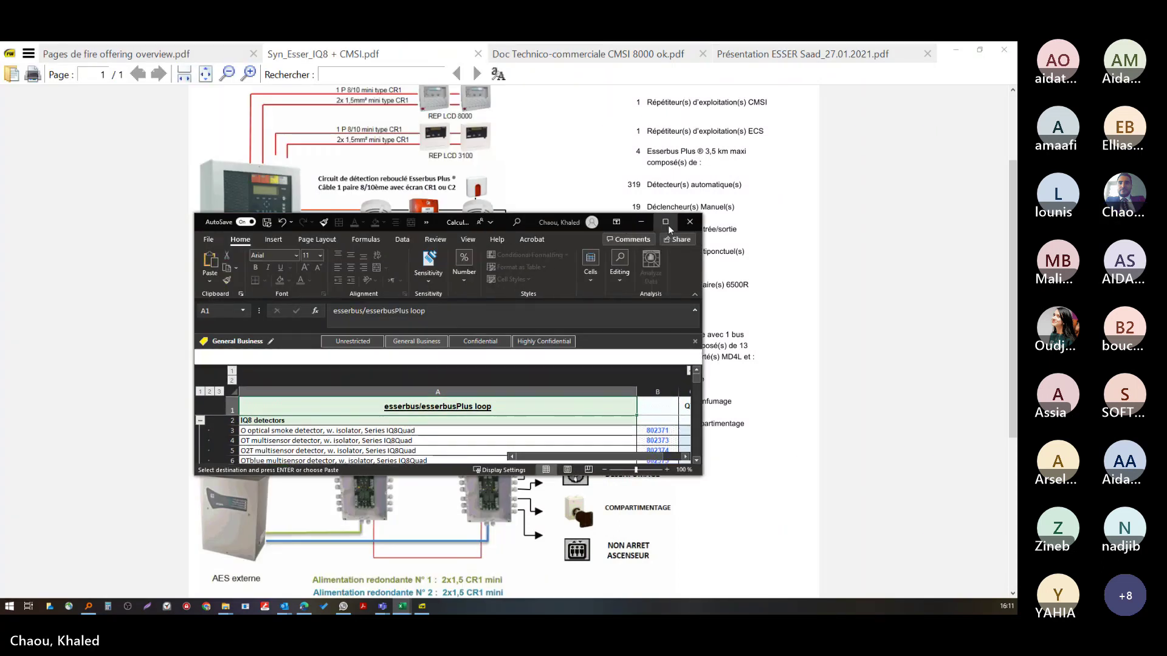
pyautogui.click(667, 224)
pyautogui.scroll(2, 477, 311)
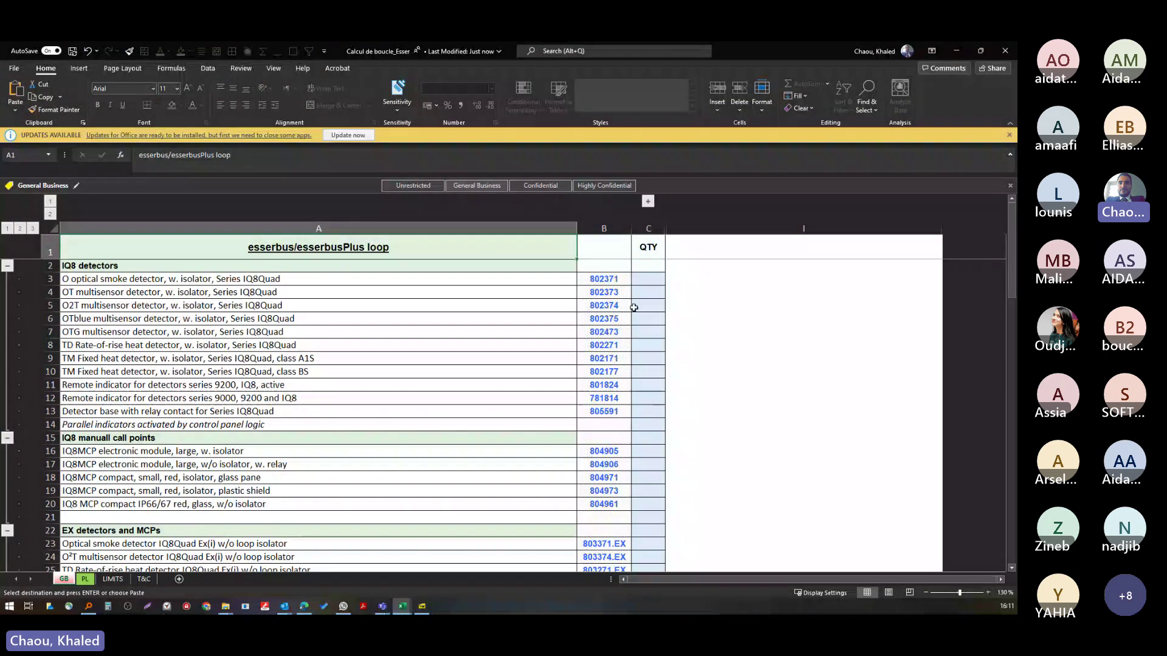
pyautogui.click(641, 279)
pyautogui.write('1')
pyautogui.press('Return')
pyautogui.write('2')
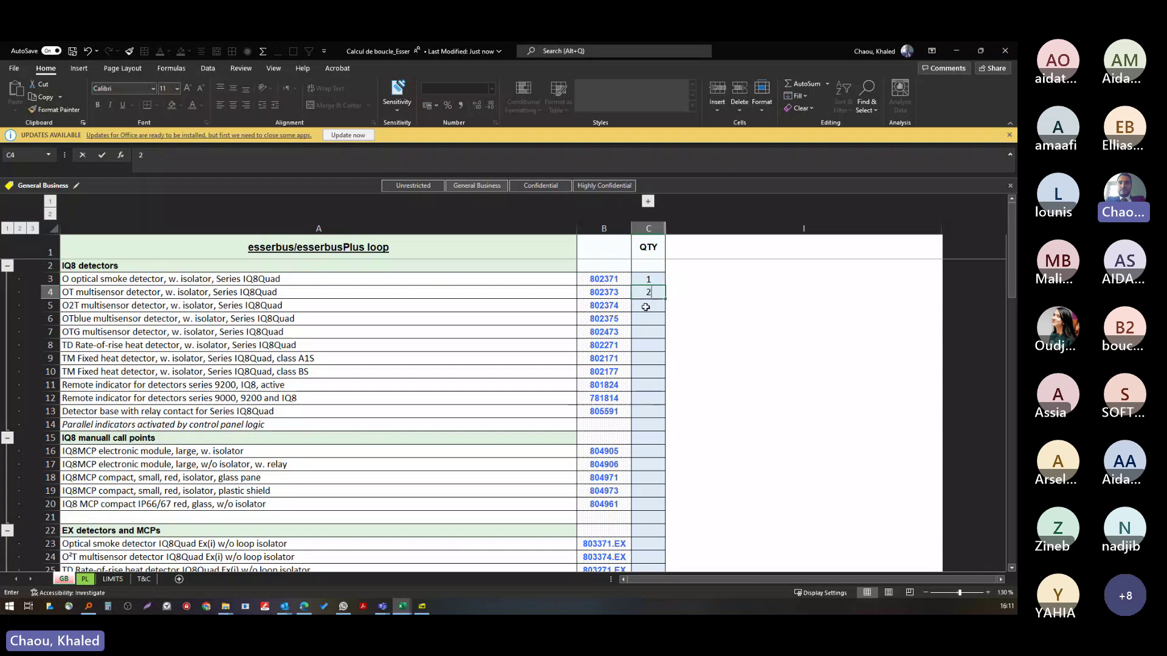
pyautogui.press('Return')
pyautogui.write('3')
pyautogui.press('Return')
# - Enter quantity 44 for the IQ8MCP electronic module 804905 in the manual call points section
pyautogui.scroll(-2, 644, 335)
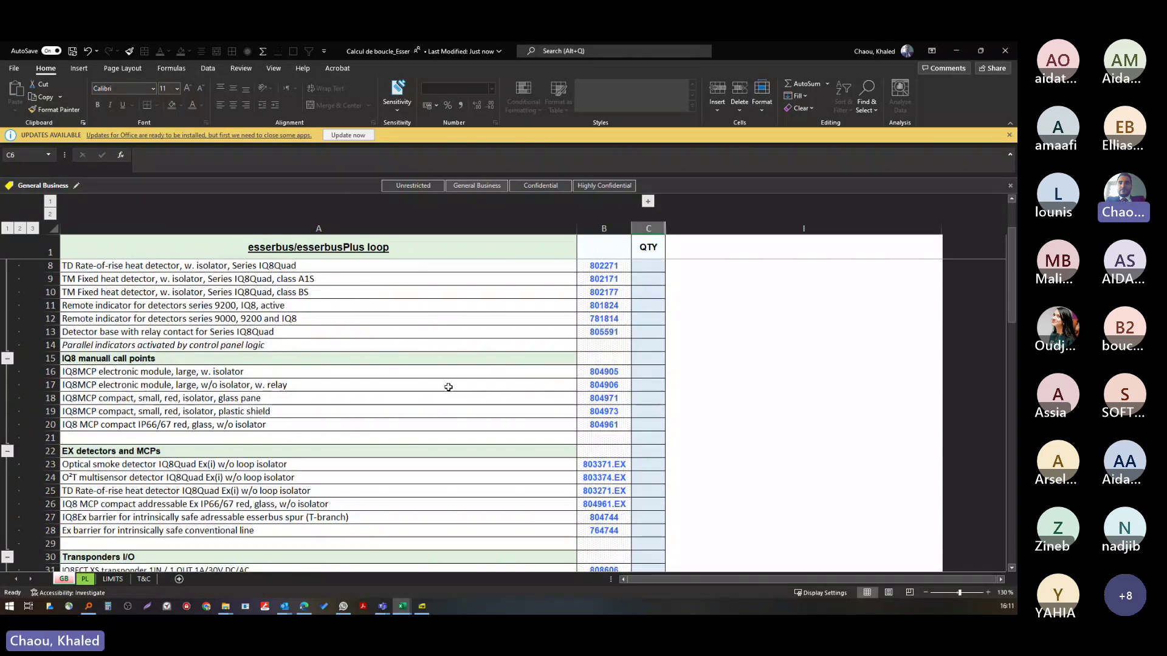
pyautogui.click(448, 385)
pyautogui.click(652, 368)
pyautogui.write('44')
pyautogui.press('Return')
# - Examine the remaining loop device sections and the loop calculation results for addresses, groups, load factor and maximum cable length
pyautogui.scroll(-2, 520, 448)
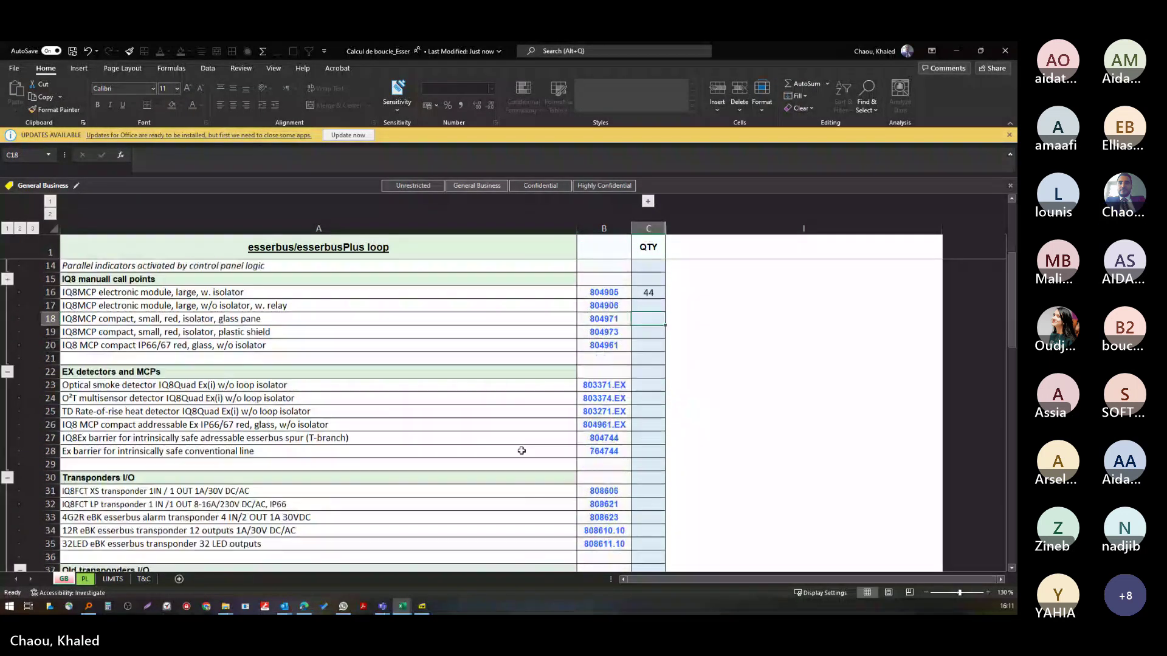
pyautogui.click(219, 400)
pyautogui.click(637, 387)
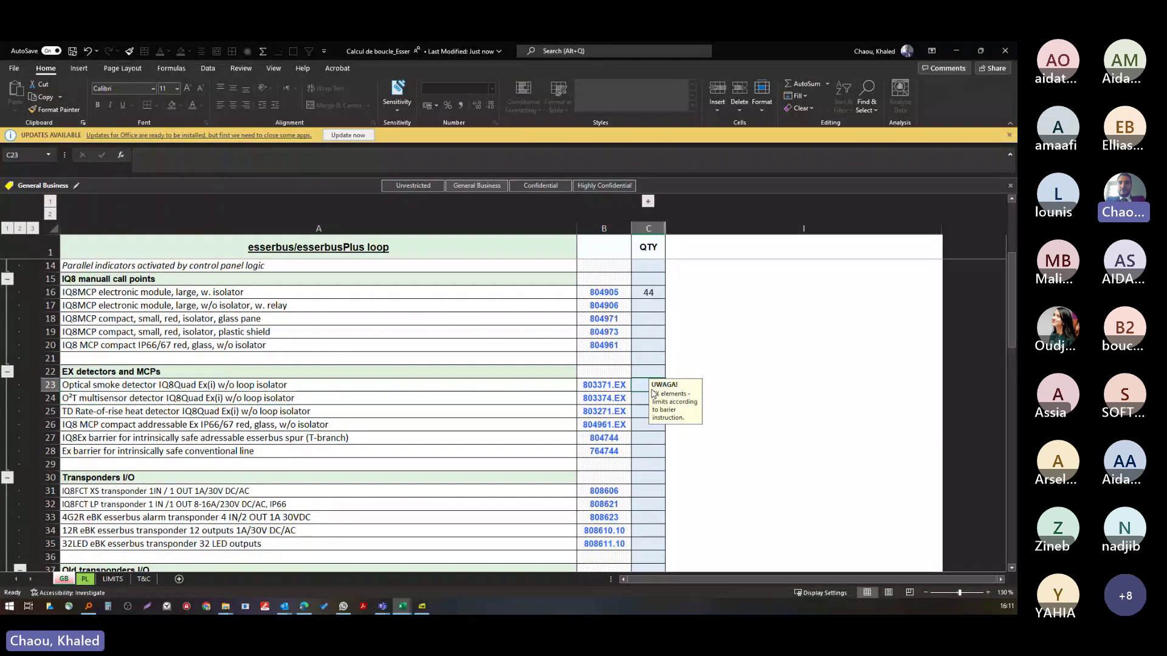
pyautogui.scroll(-2, 632, 409)
pyautogui.click(189, 453)
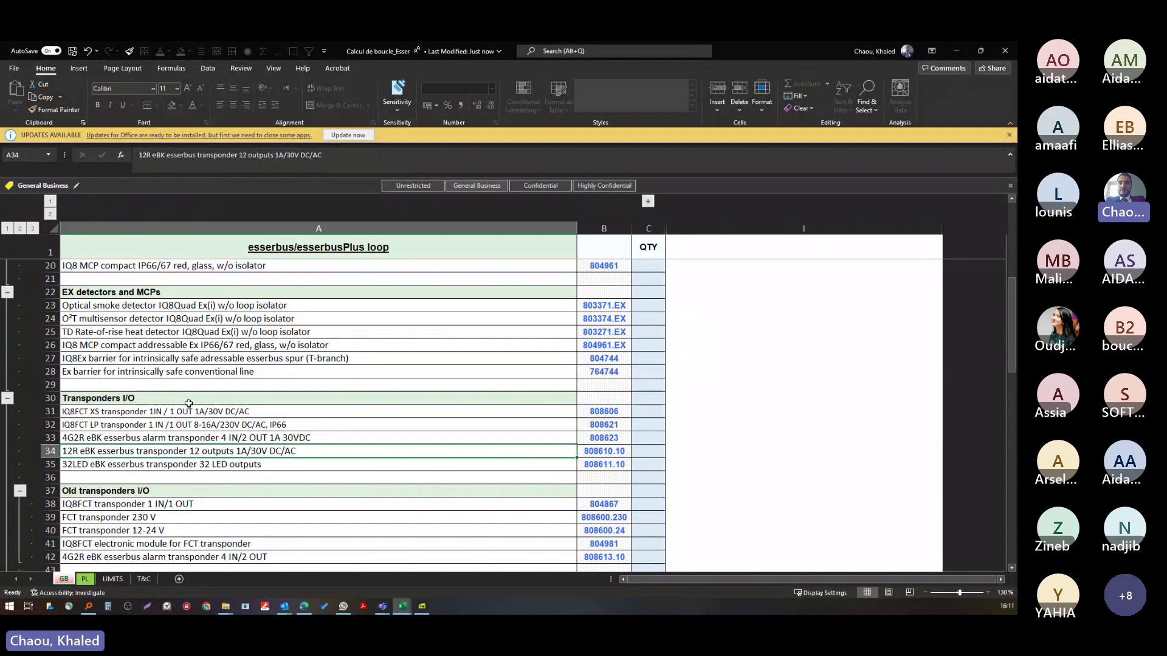
pyautogui.scroll(-3, 189, 405)
pyautogui.scroll(-9, 189, 405)
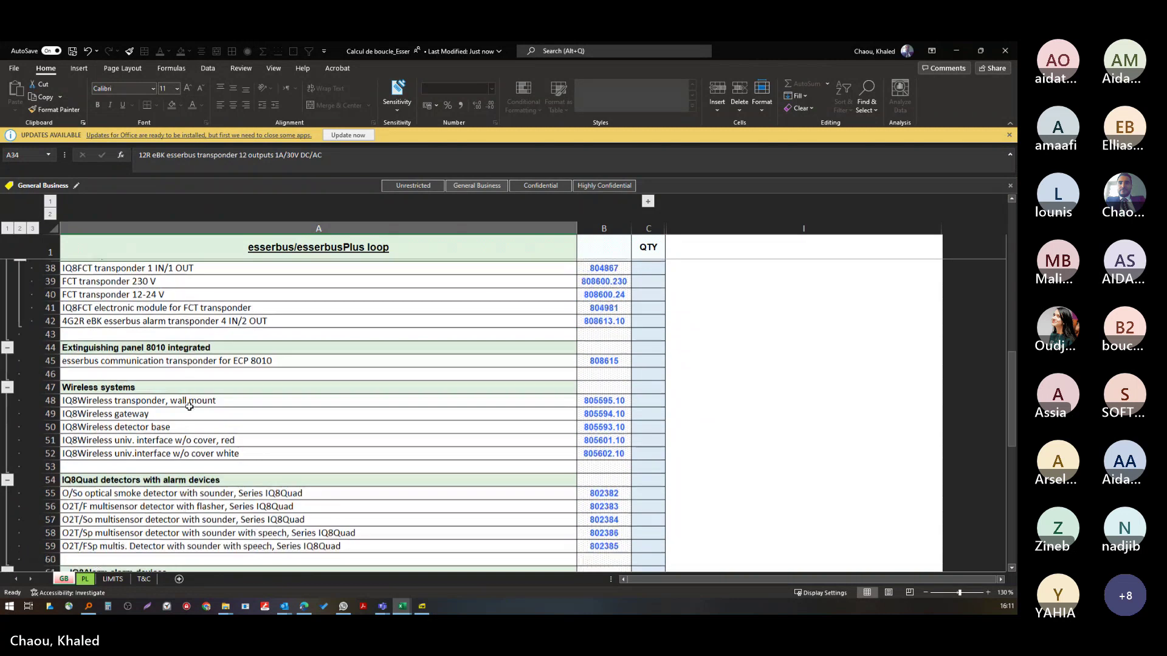
pyautogui.scroll(-5, 187, 412)
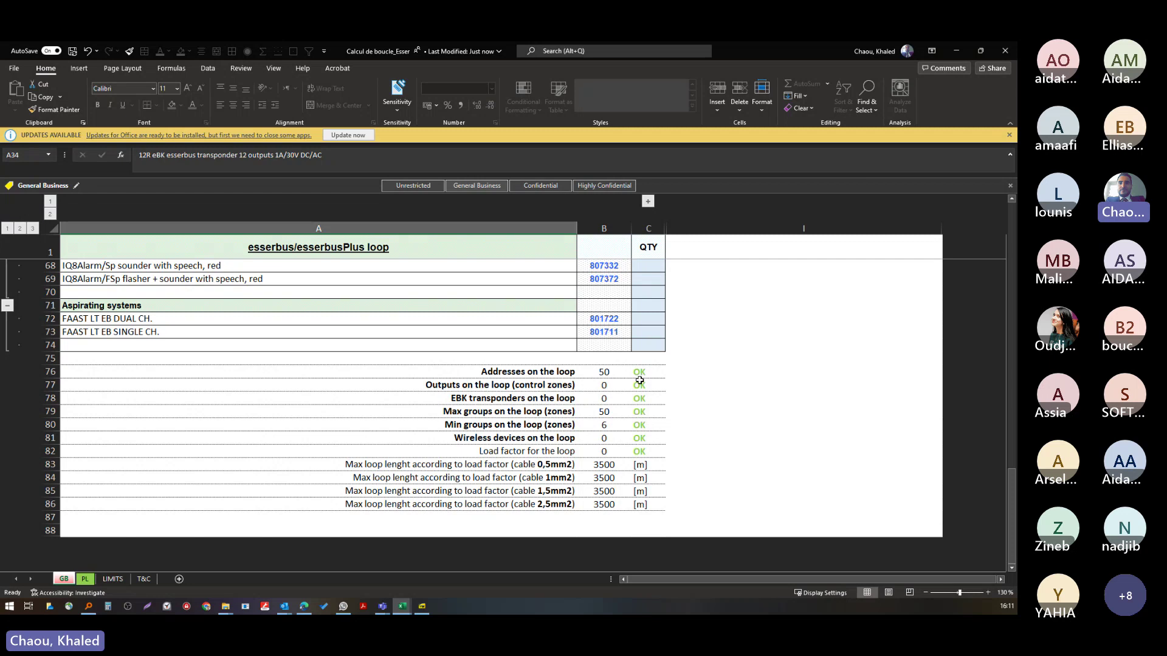
pyautogui.scroll(12, 640, 380)
pyautogui.scroll(-7, 640, 383)
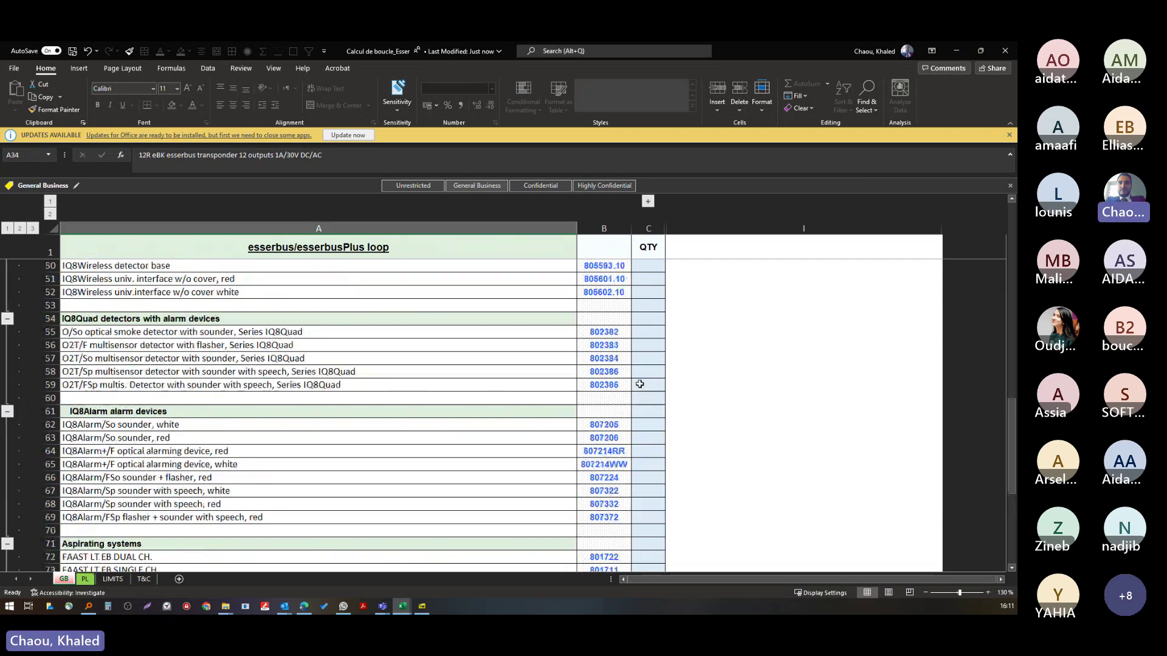
pyautogui.scroll(-5, 640, 384)
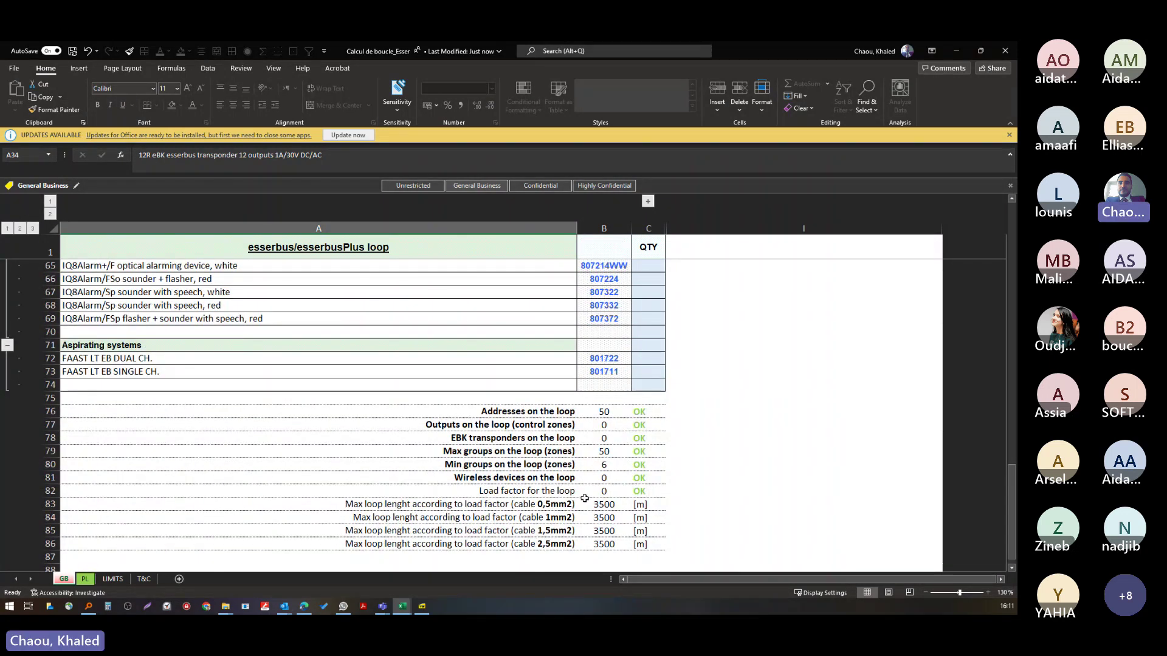
pyautogui.click(603, 451)
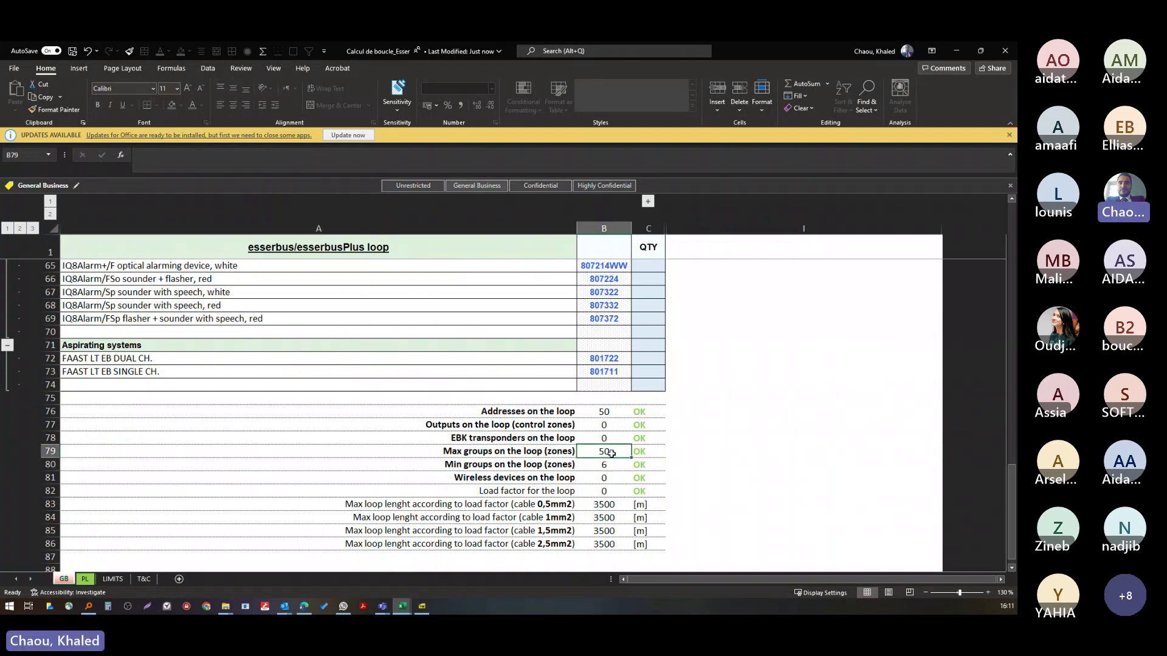
# - Set the quantity of the optical smoke detector 802371 to 100 in the IQ8 detectors section
pyautogui.moveTo(568, 505); pyautogui.dragTo(589, 544)
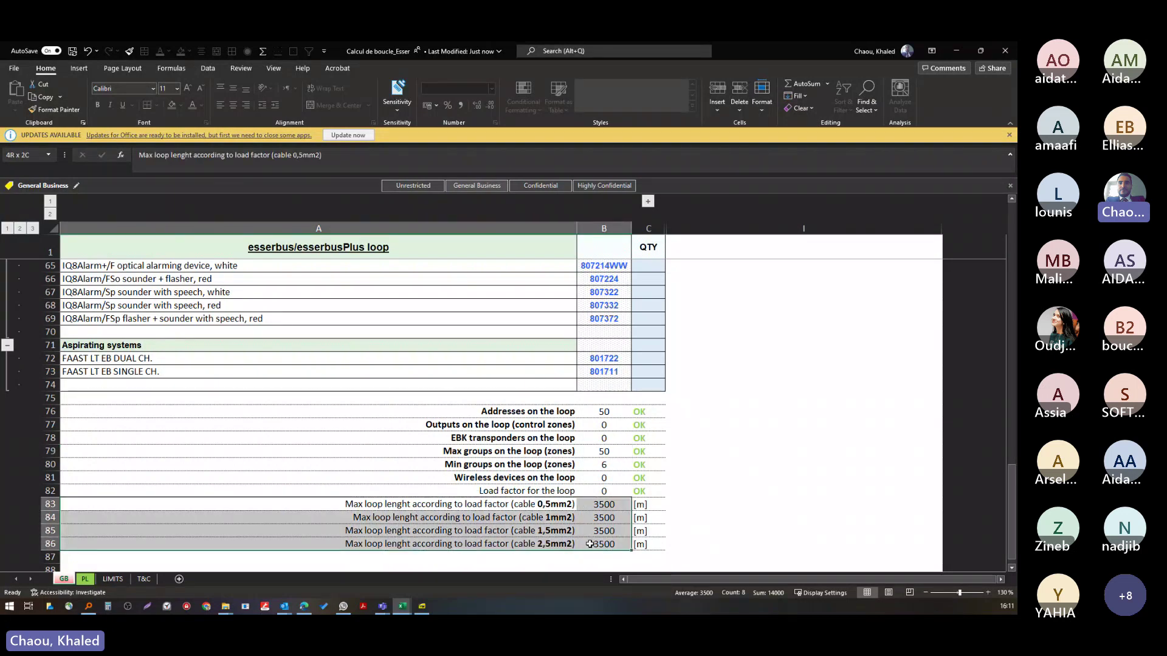
pyautogui.scroll(6, 596, 533)
pyautogui.scroll(14, 602, 486)
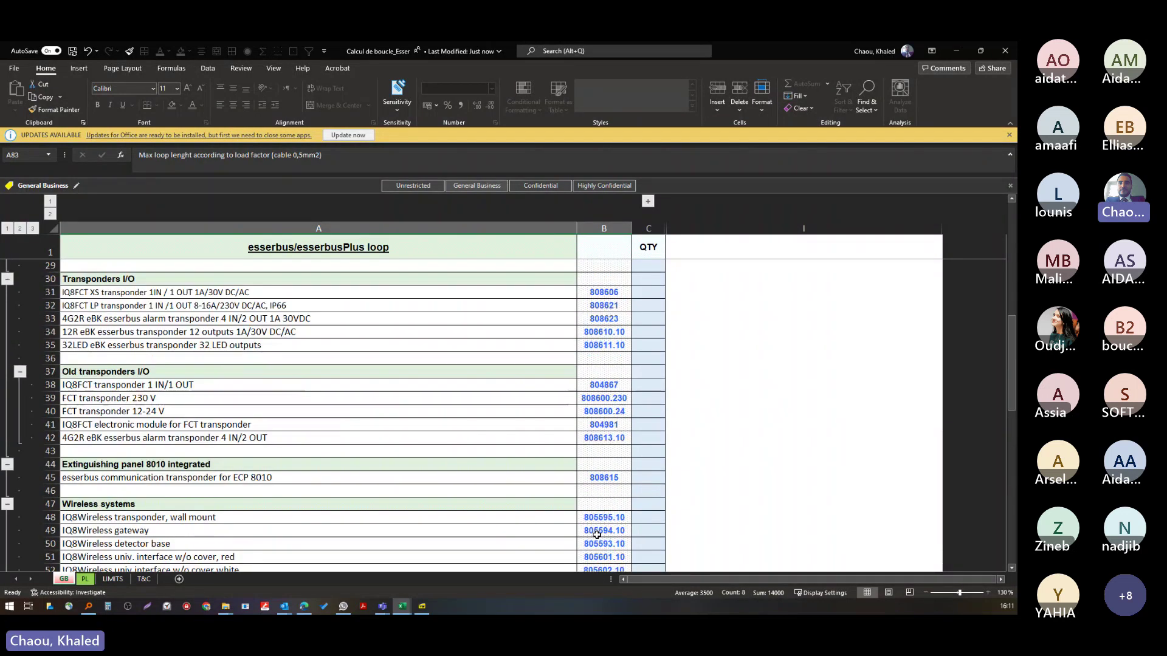
pyautogui.click(645, 415)
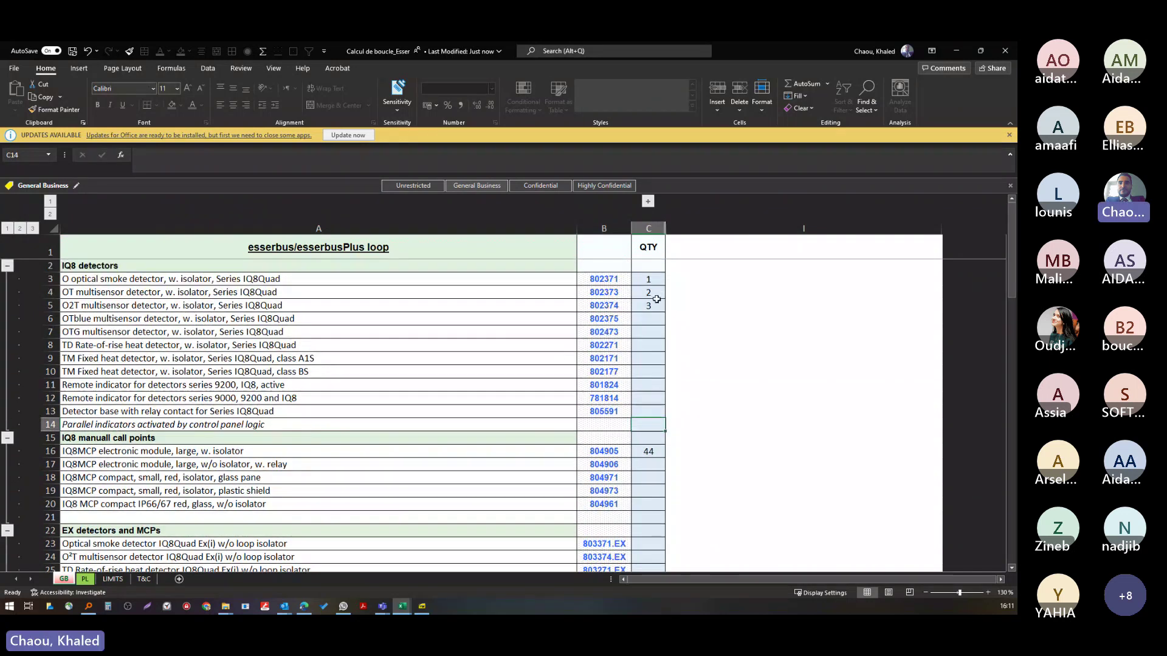
pyautogui.click(654, 279)
pyautogui.write('33')
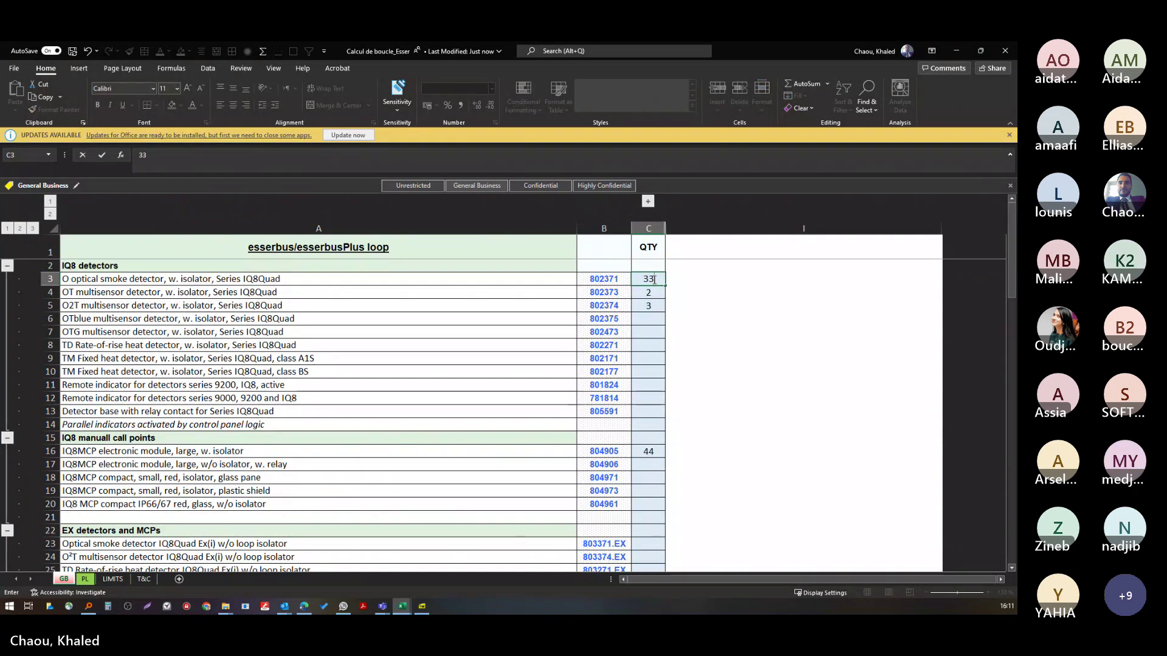
pyautogui.moveTo(654, 280); pyautogui.dragTo(634, 279)
pyautogui.write('10')
pyautogui.press('Return')
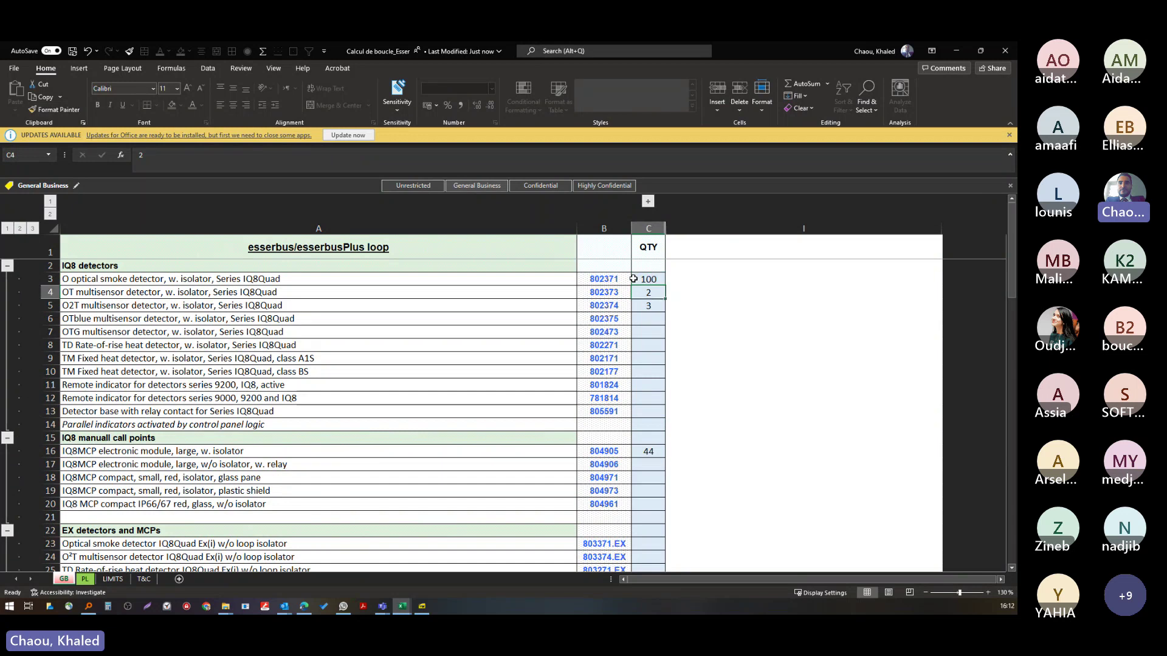
# - Check the address and group limits in the loop calculation results, and close the Calcul de boucle_Esser workbook
pyautogui.scroll(-12, 546, 298)
pyautogui.scroll(-8, 532, 309)
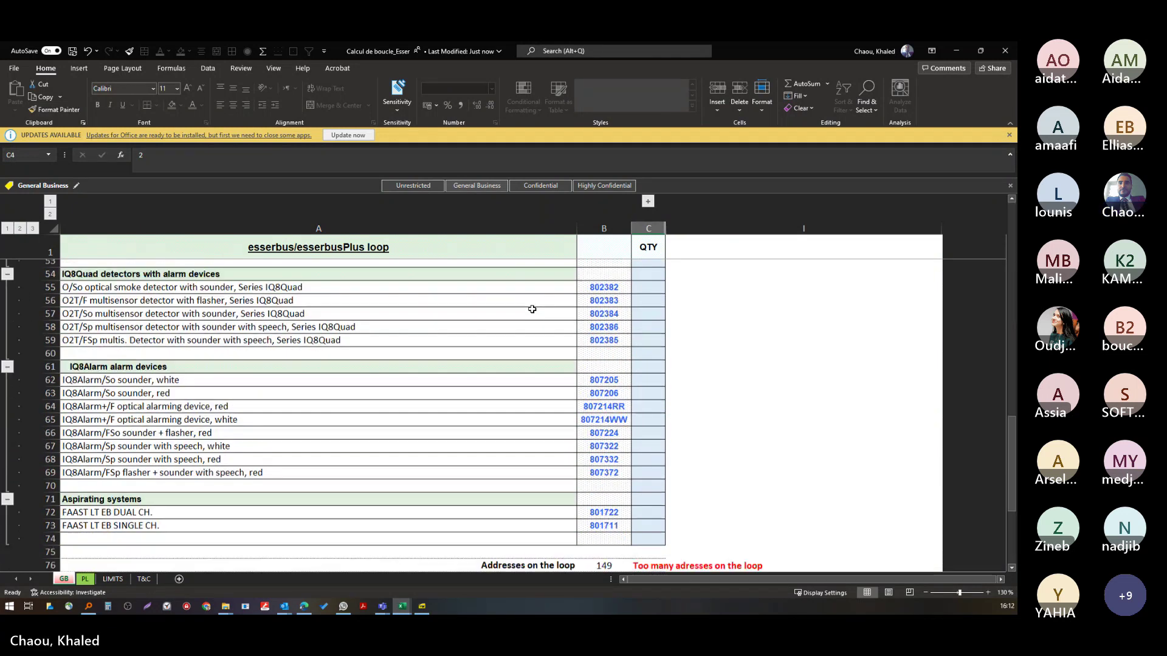
pyautogui.click(604, 451)
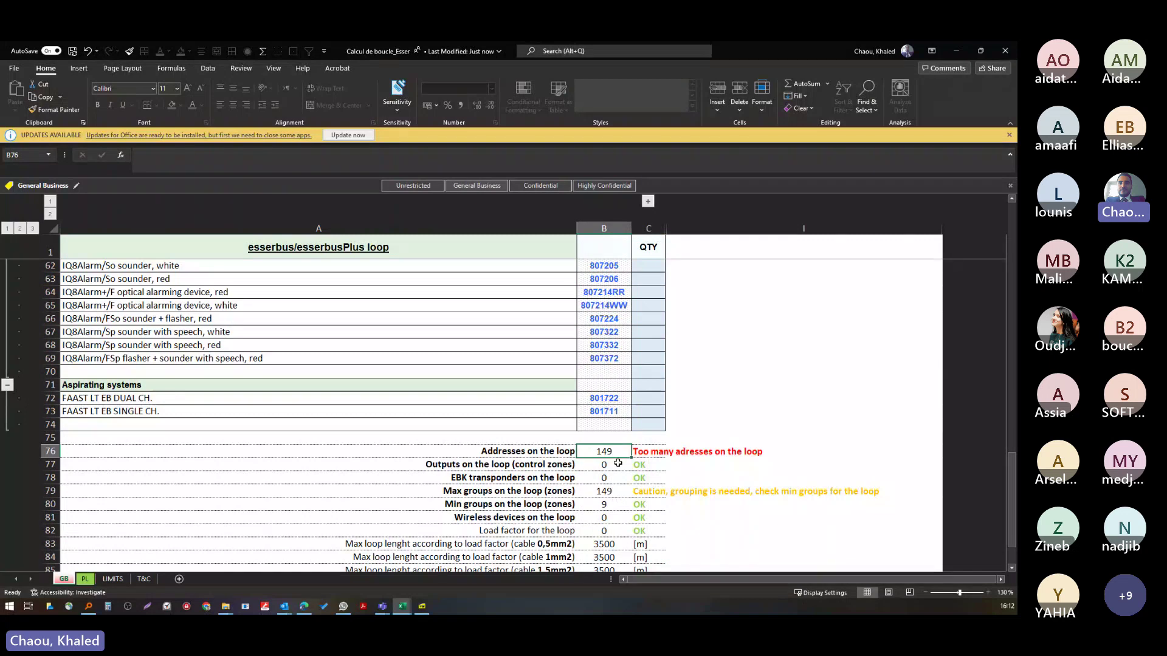
pyautogui.scroll(20, 661, 404)
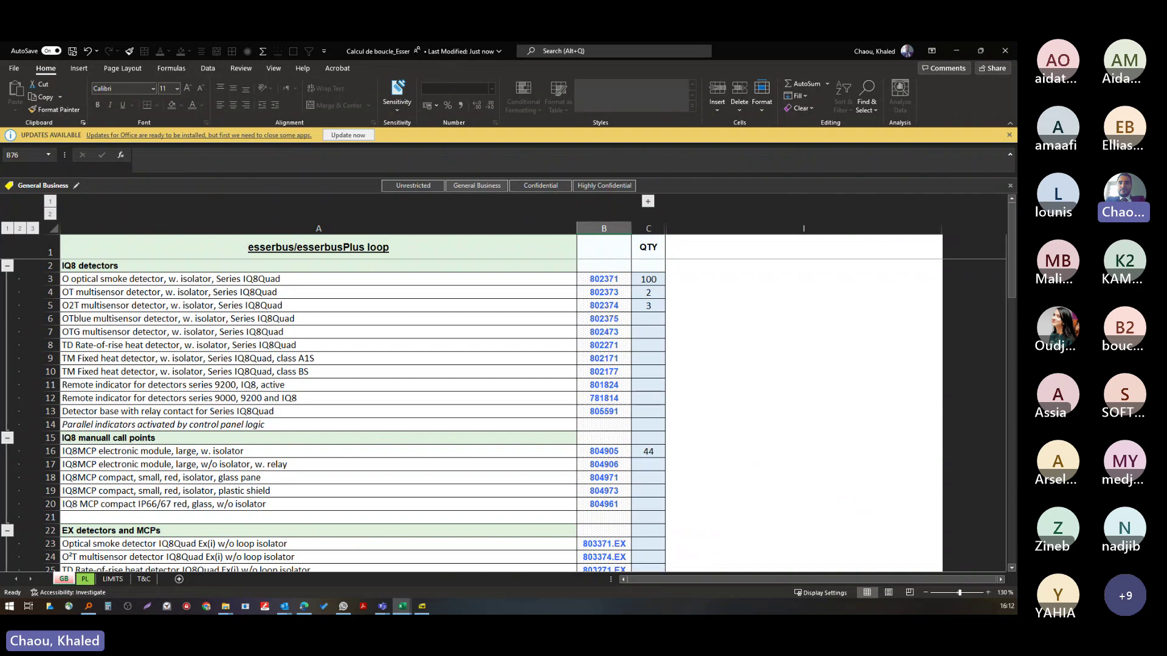
pyautogui.click(1005, 50)
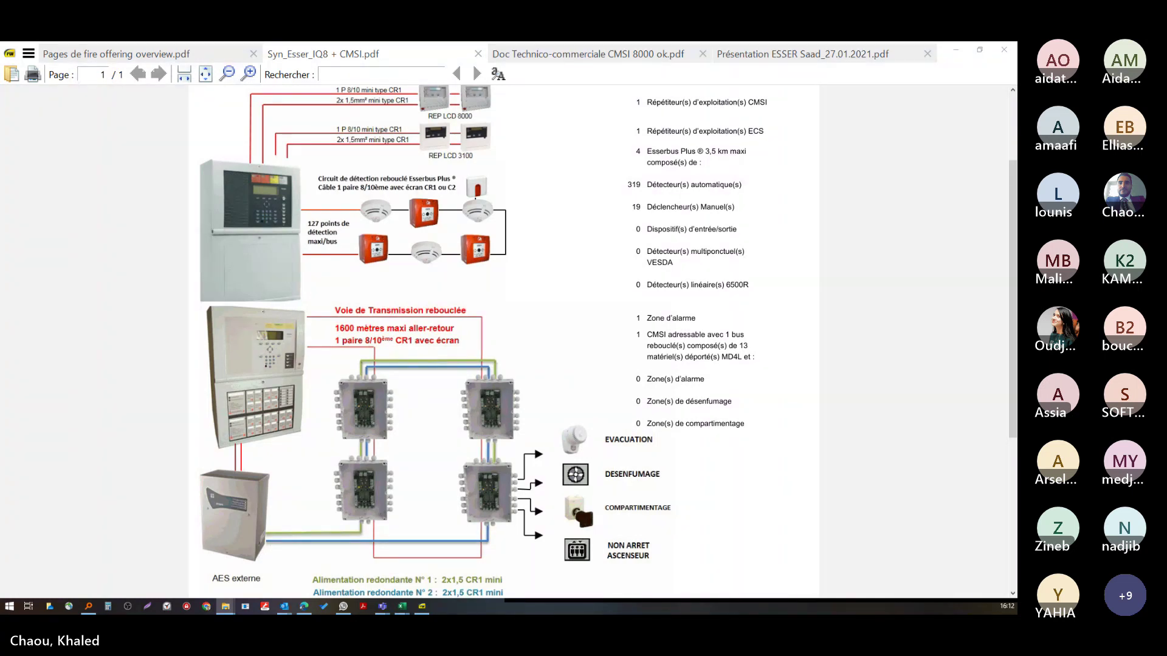
# - Bring up the Calcul composant CMSI 8000 V31 workbook full size and examine its evacuation, CMSI 8000 and SDI equipment columns
pyautogui.hotkey('alt', 'Tab')
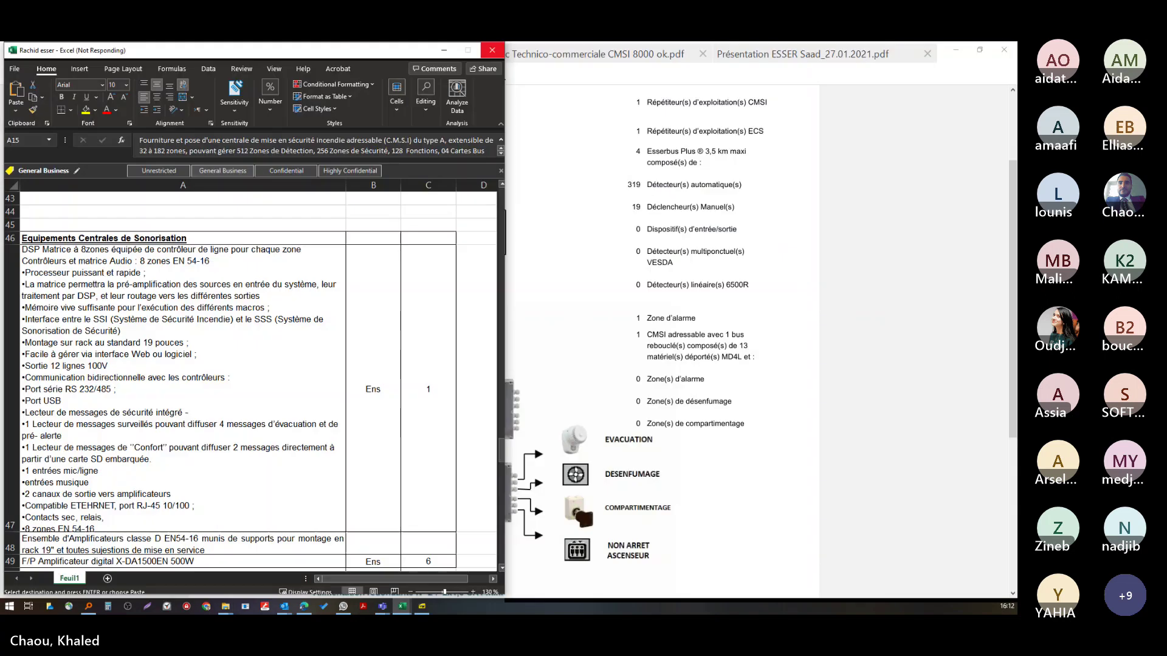
pyautogui.click(566, 147)
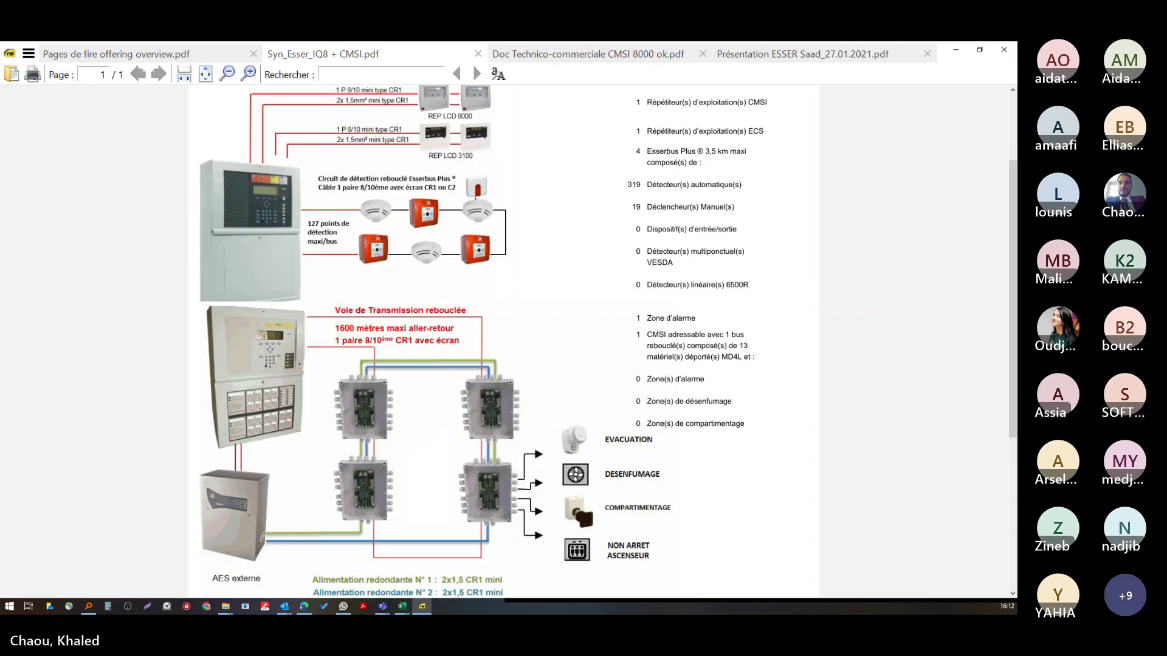
pyautogui.hotkey('alt', 'Tab')
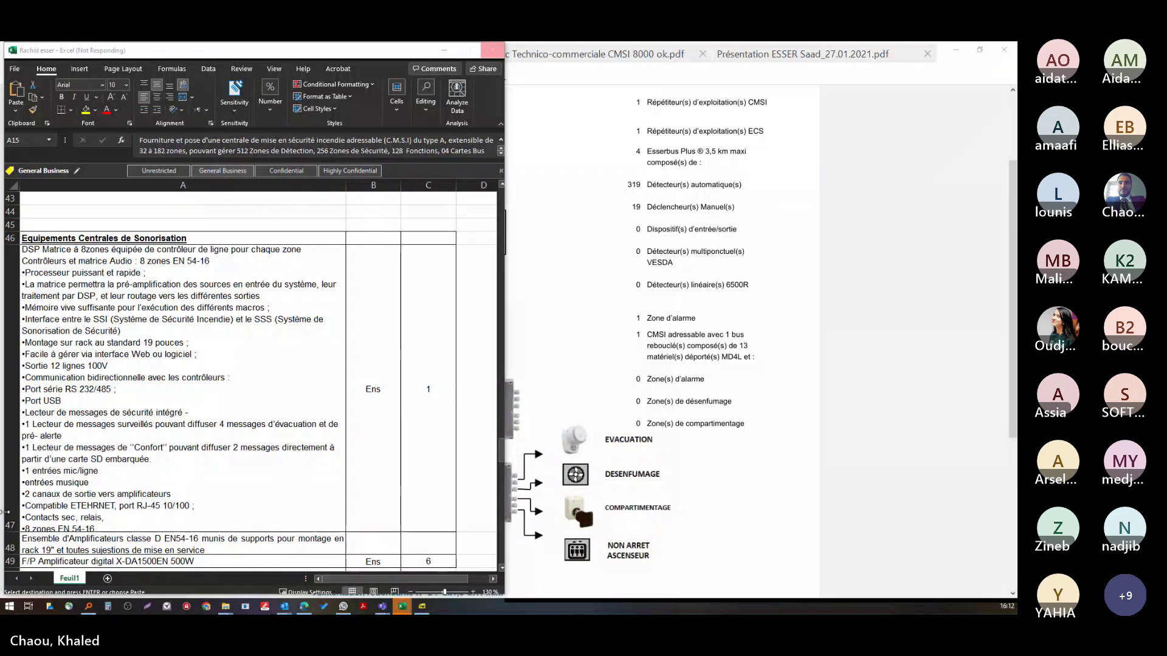
pyautogui.hotkey('alt', 'Tab')
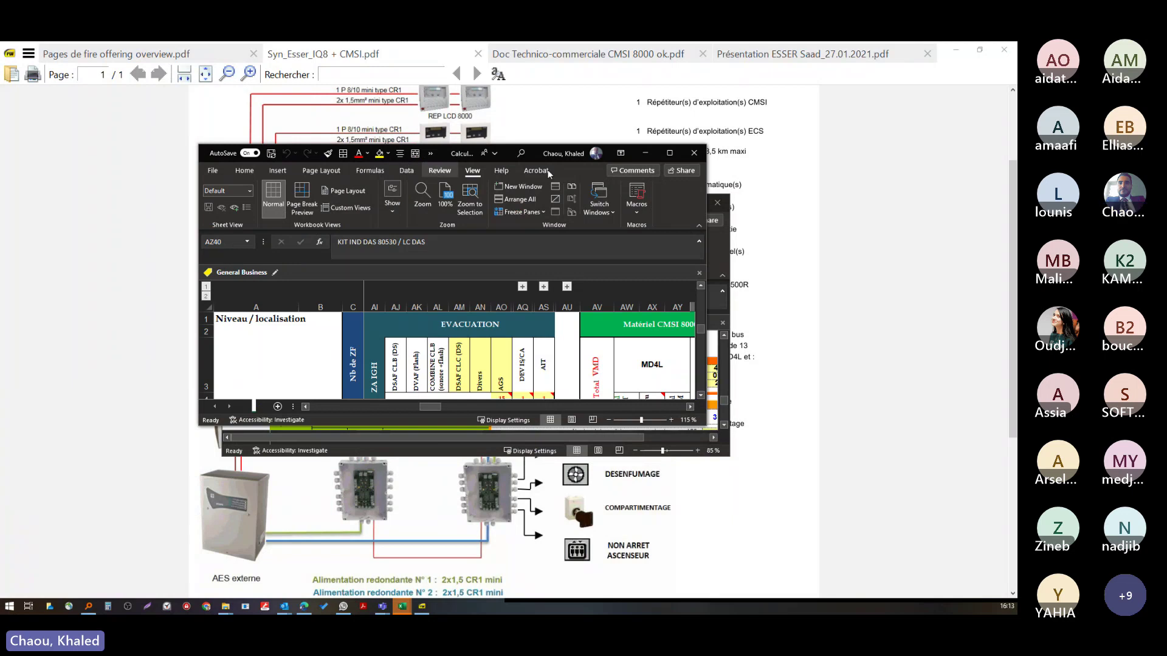
pyautogui.click(672, 155)
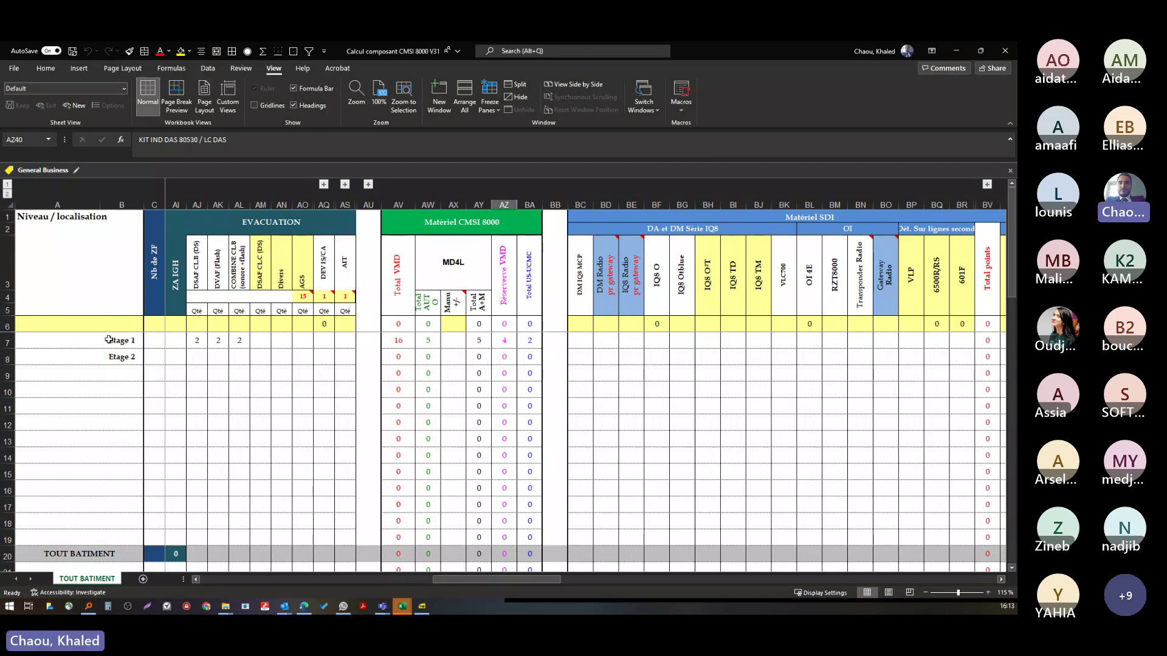
pyautogui.click(197, 273)
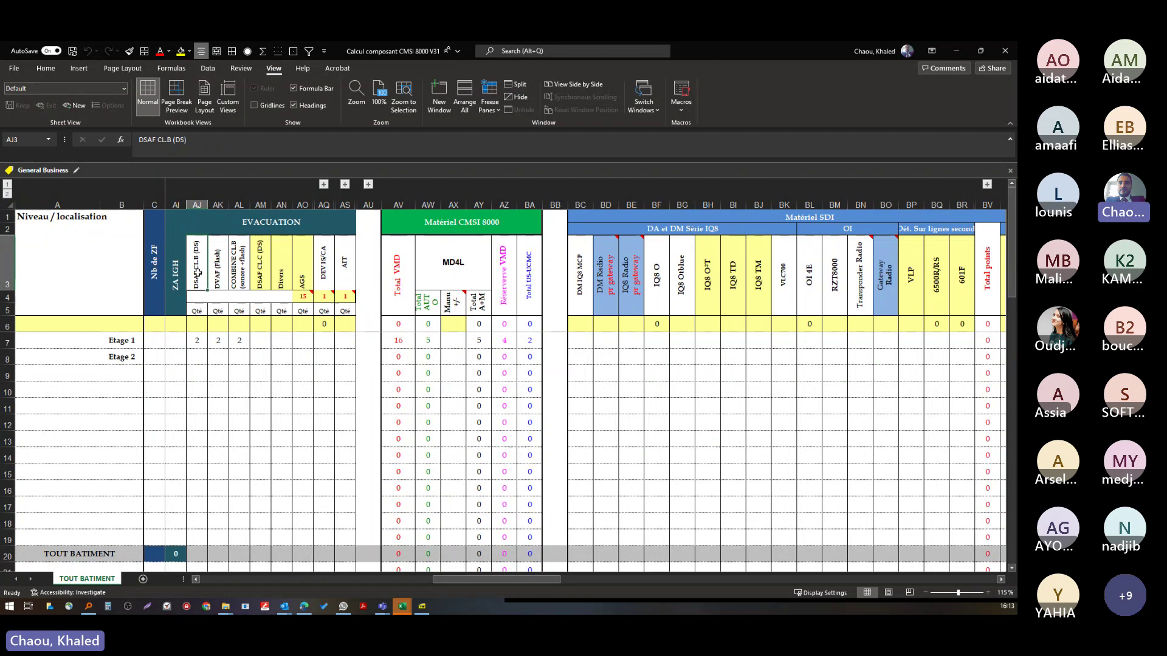
pyautogui.click(436, 277)
pyautogui.click(631, 277)
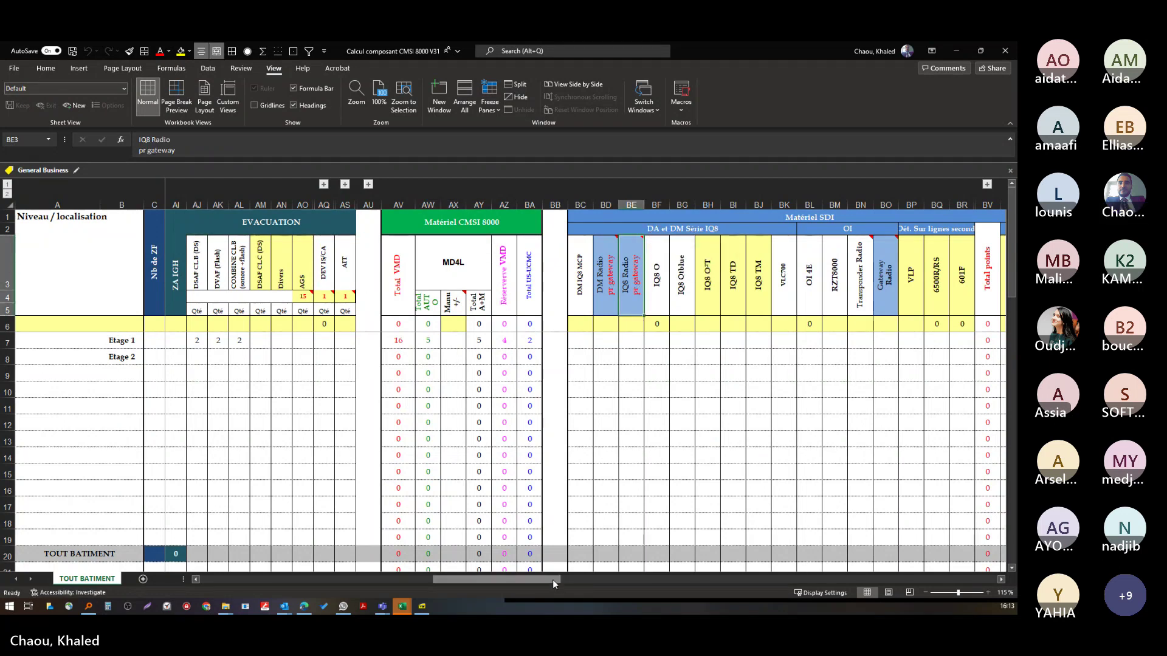
pyautogui.moveTo(553, 580); pyautogui.dragTo(684, 585)
pyautogui.click(508, 277)
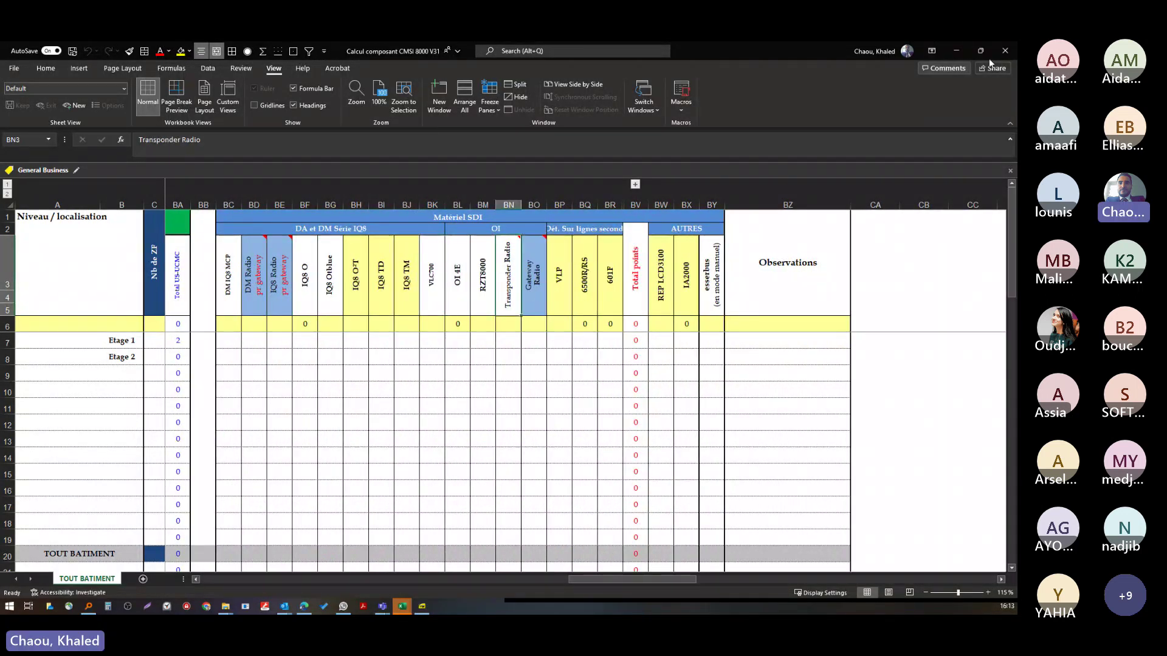
# - Bring up the Calcul AES CMSI 8000-V9.7 workbook full size and examine its power supply, battery and supply line length calculations
pyautogui.hotkey('alt', 'Tab')
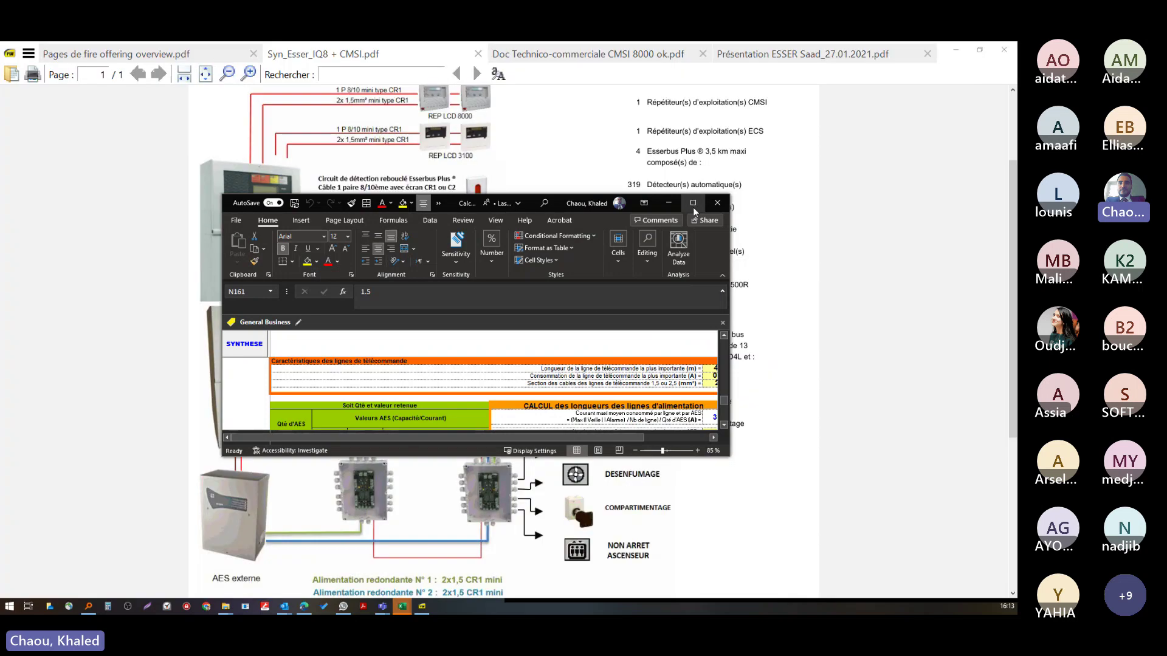
pyautogui.click(693, 203)
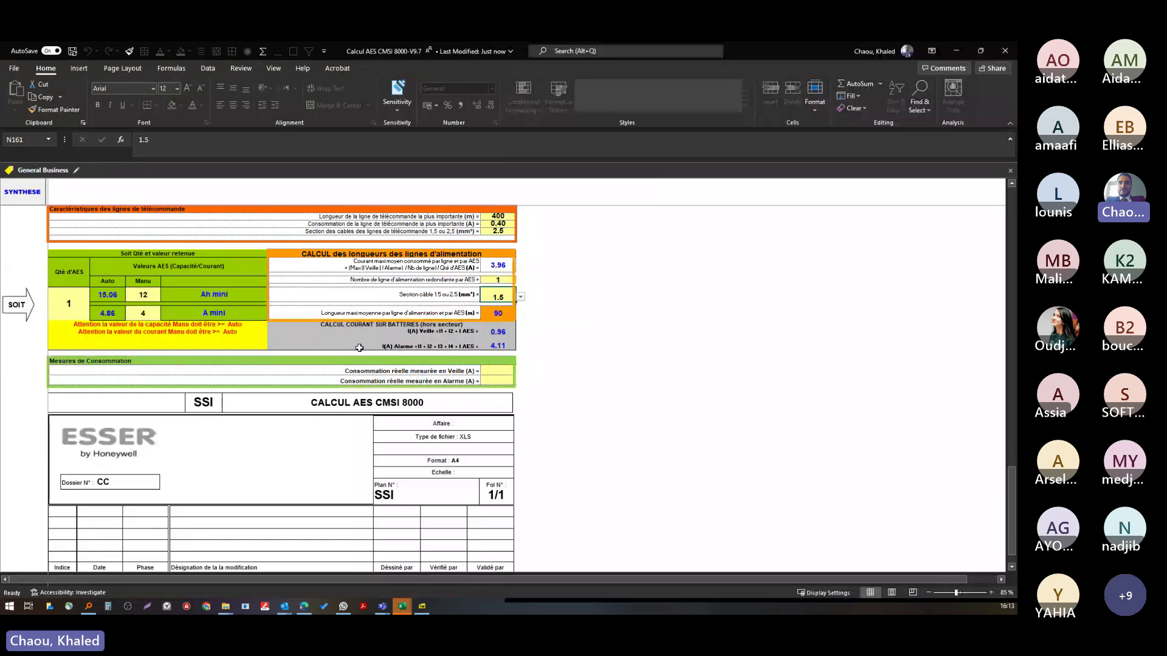
pyautogui.scroll(-4, 292, 371)
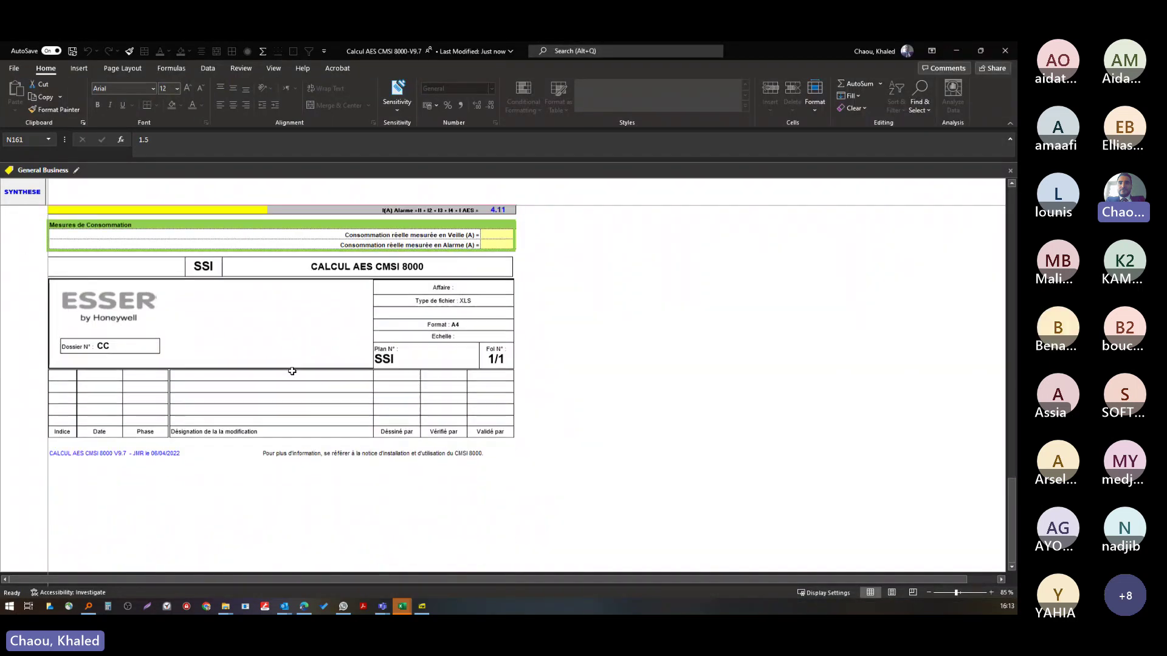
pyautogui.scroll(10, 292, 372)
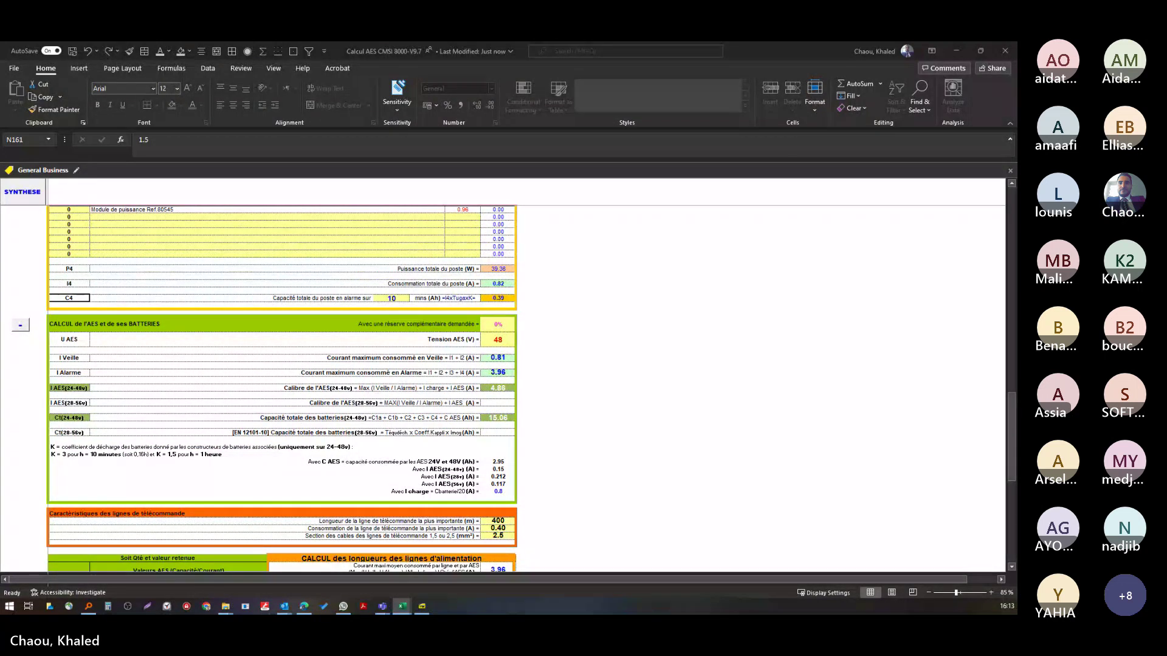
pyautogui.scroll(-1, 416, 327)
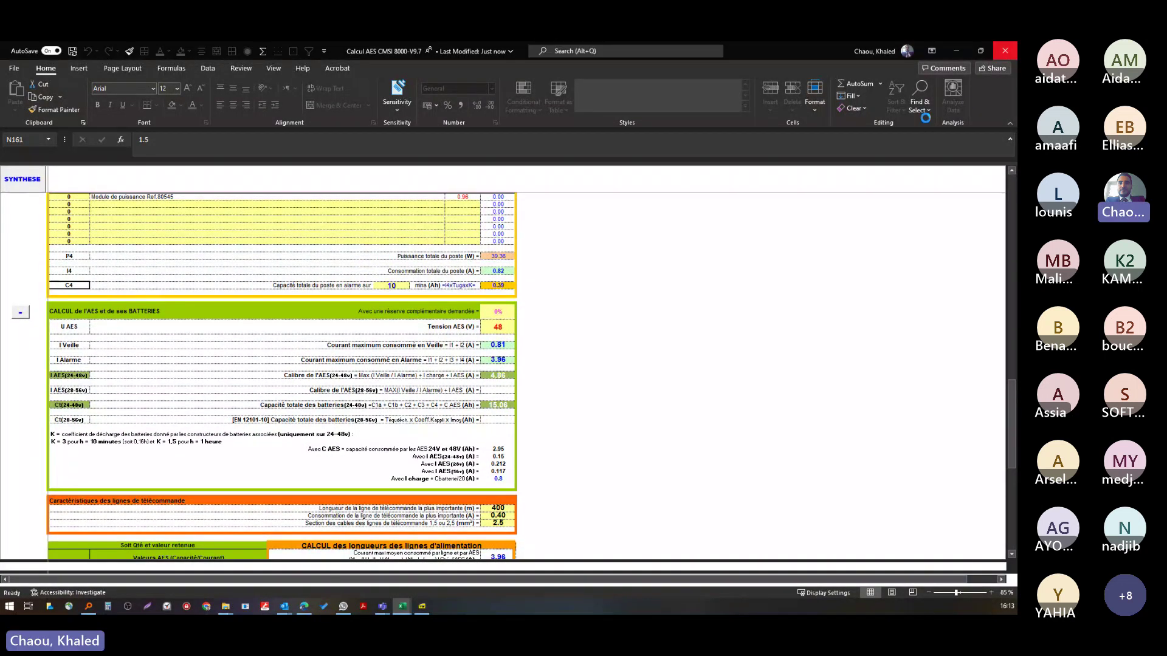
pyautogui.hotkey('alt', 'Tab')
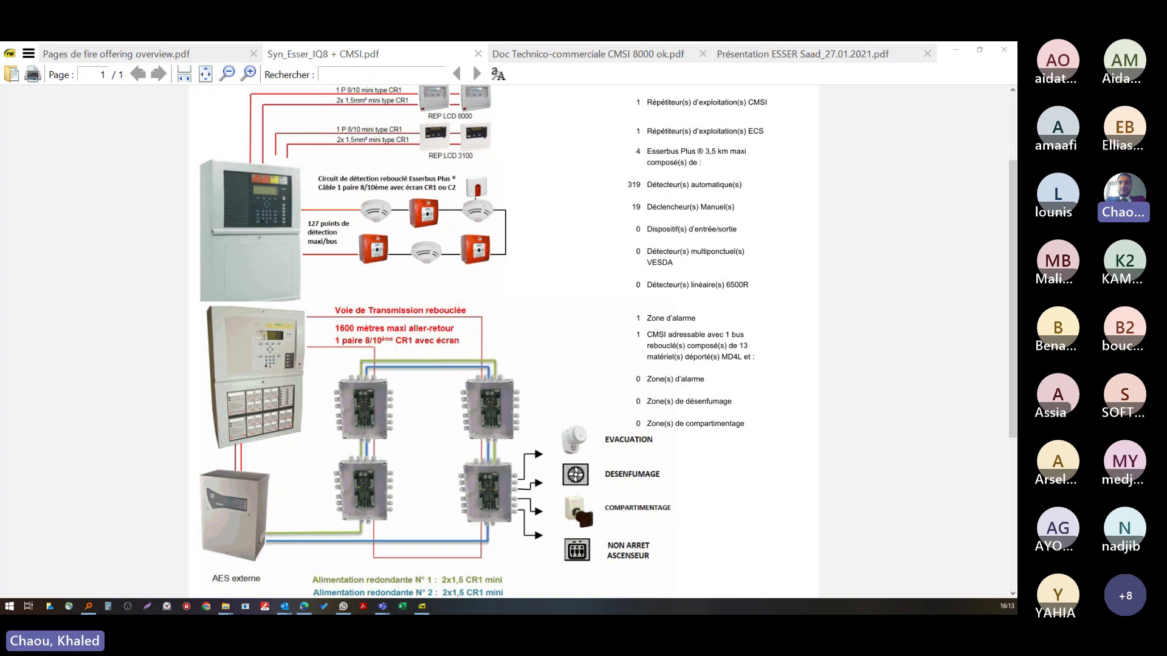
# - Switch to the Teams meeting window, mute the microphone and unmute it again
pyautogui.hotkey('alt', 'Tab')
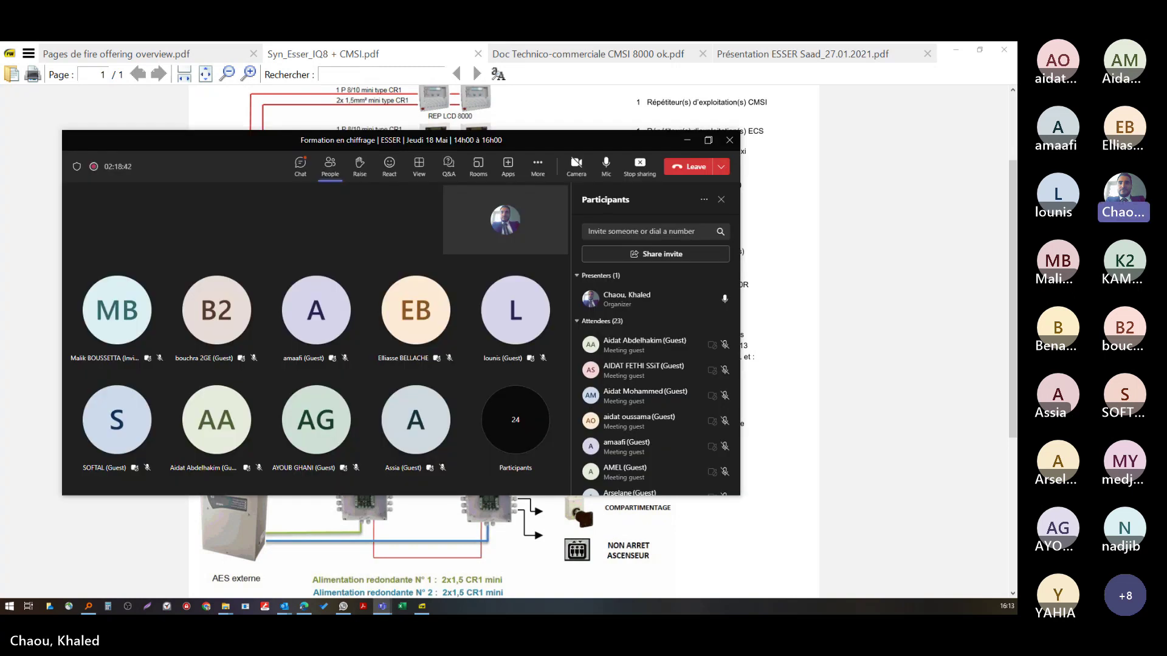
pyautogui.click(606, 164)
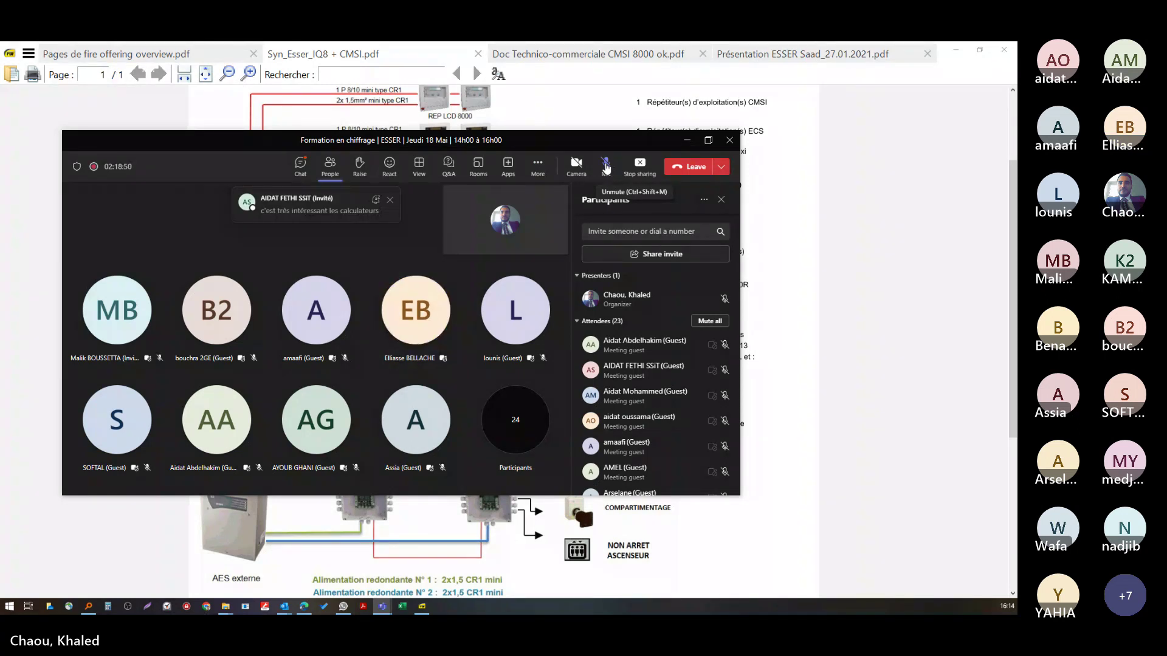
pyautogui.click(606, 165)
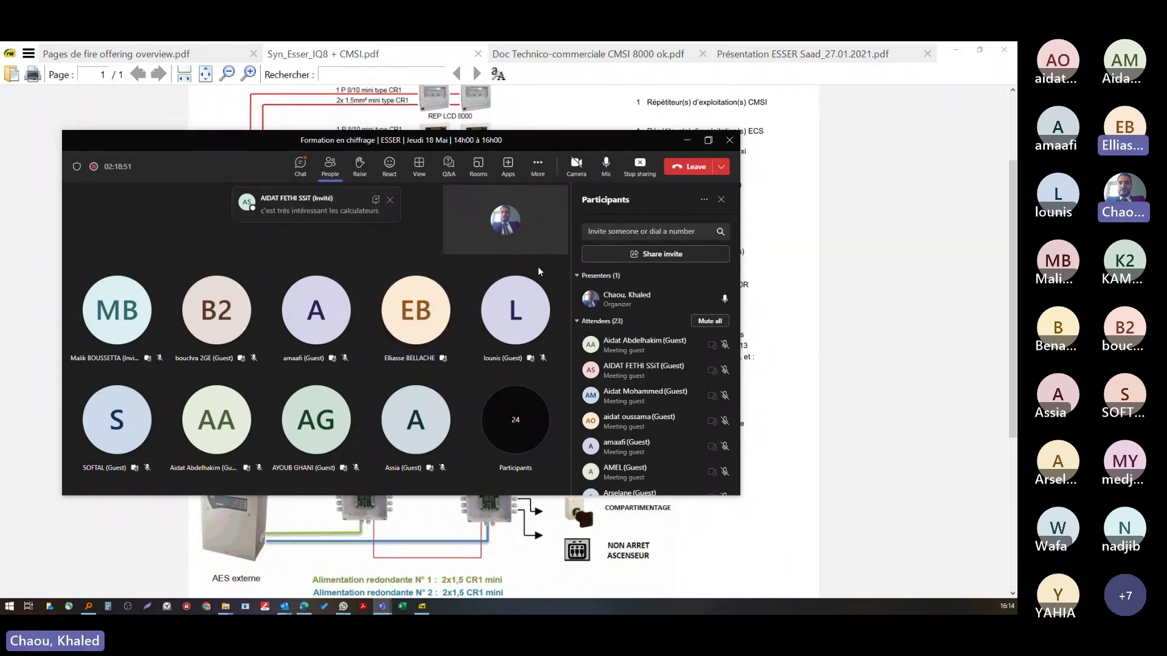